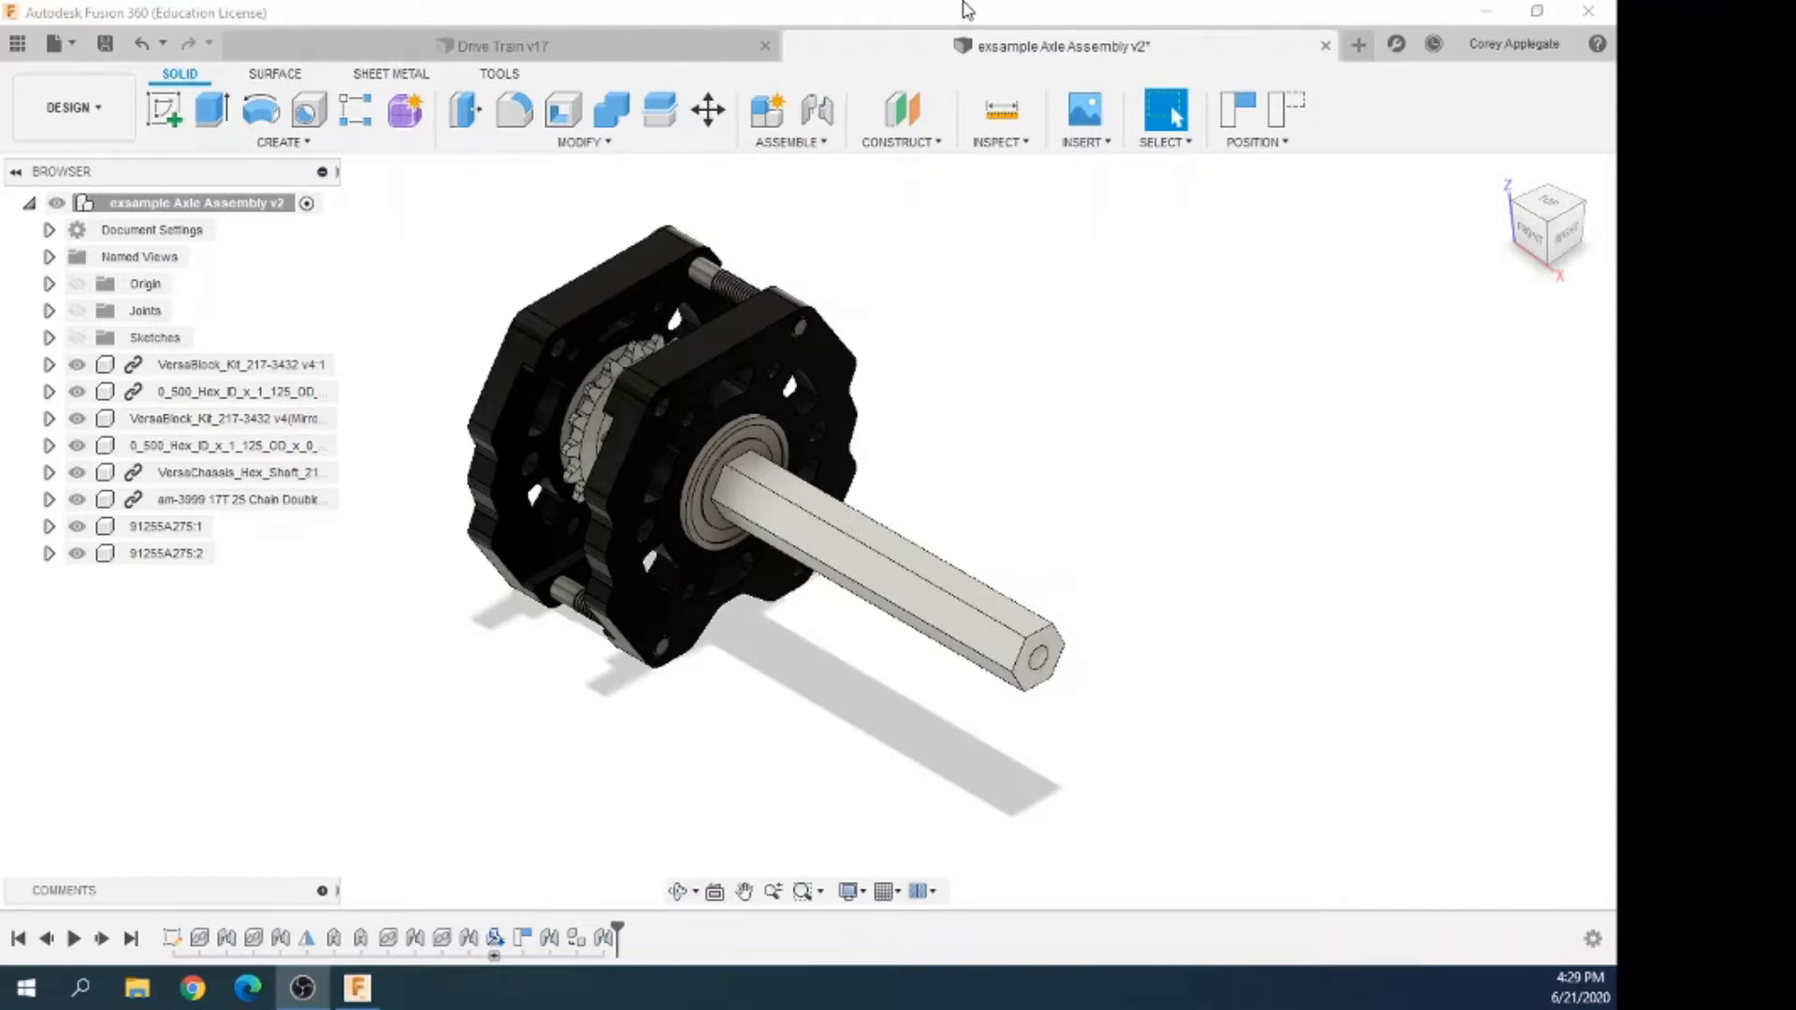
# Start a new design and choose the owner's personal folder in the GCGH Fusion 360 Meet Up project as its save location
pyautogui.click(1360, 47)
pyautogui.click(1359, 46)
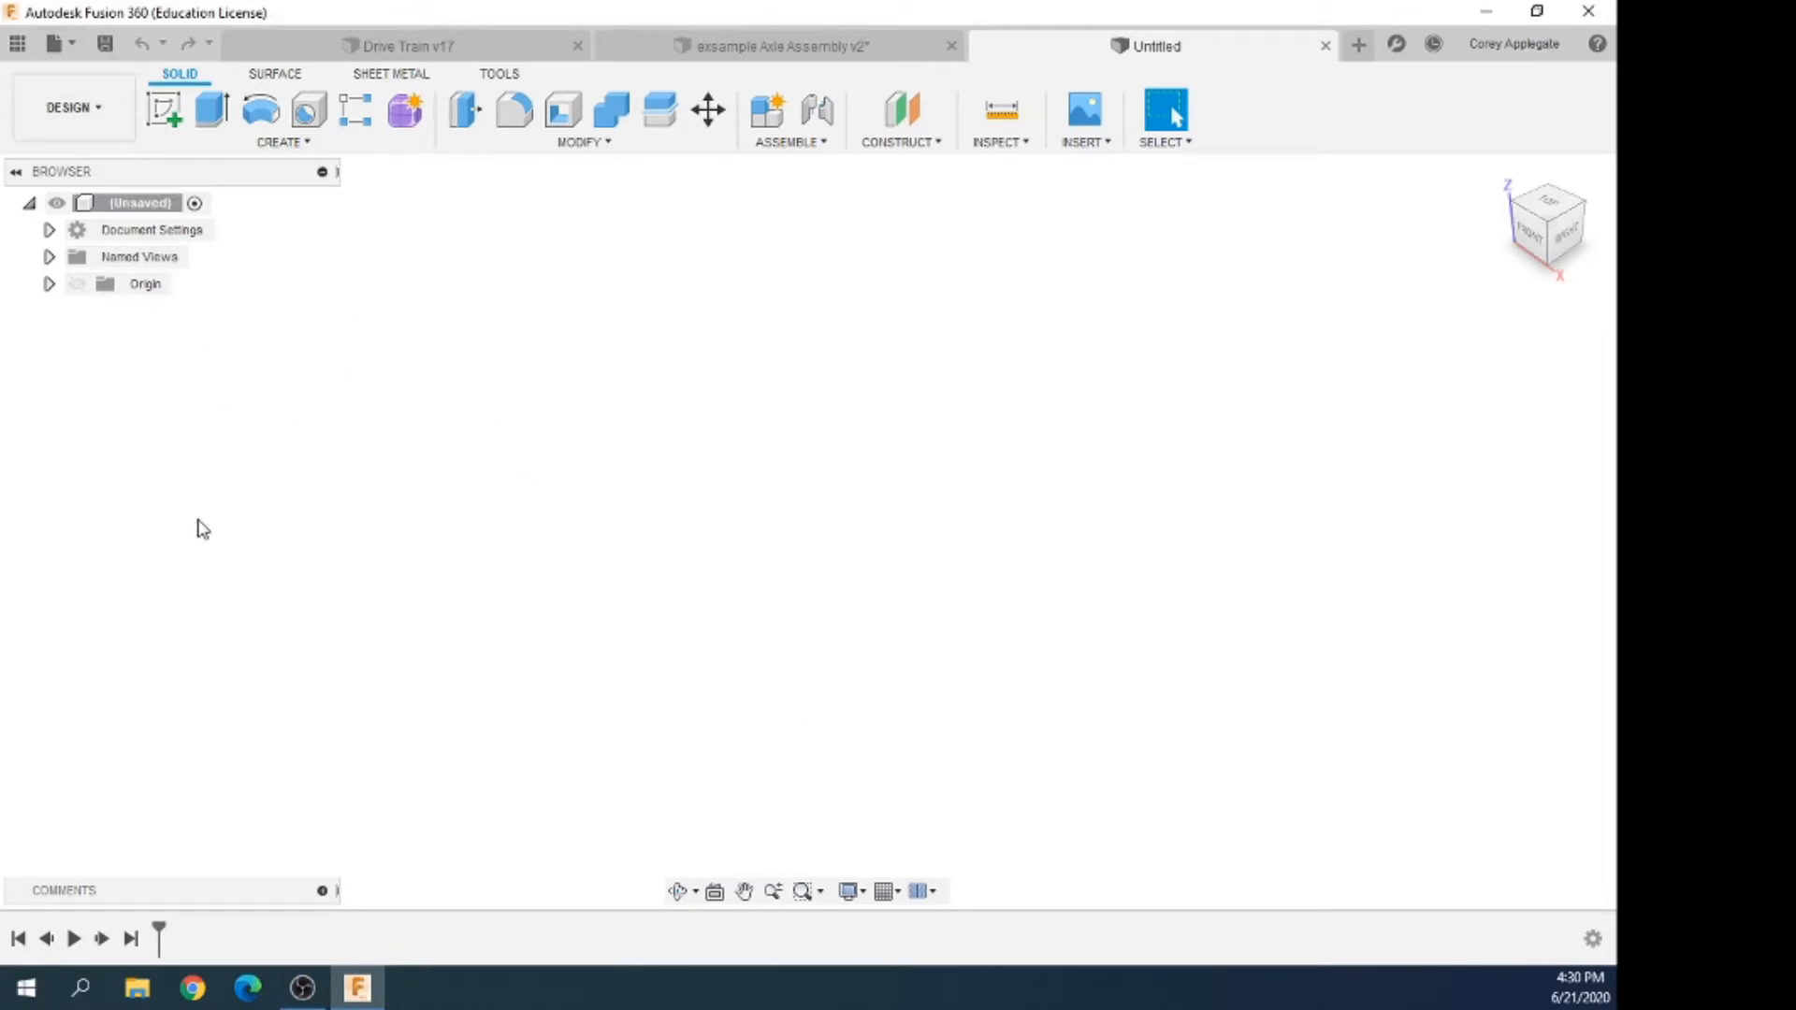
pyautogui.click(103, 45)
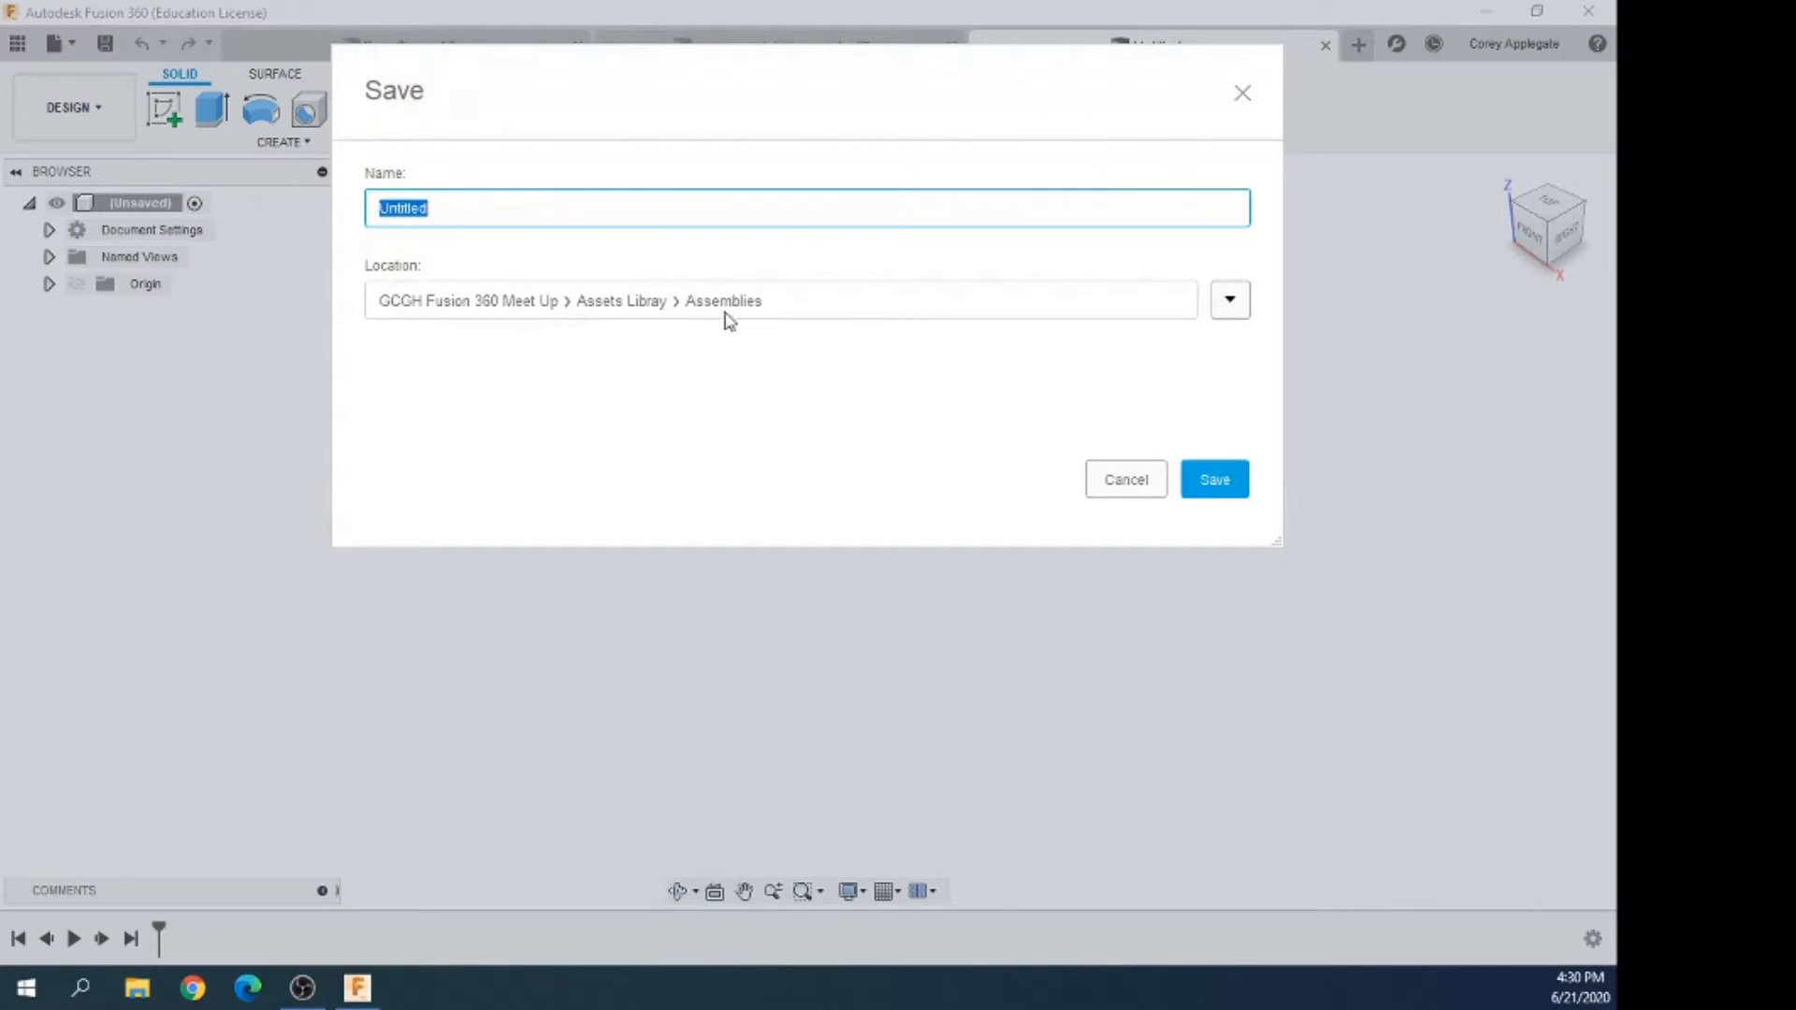
pyautogui.click(1230, 300)
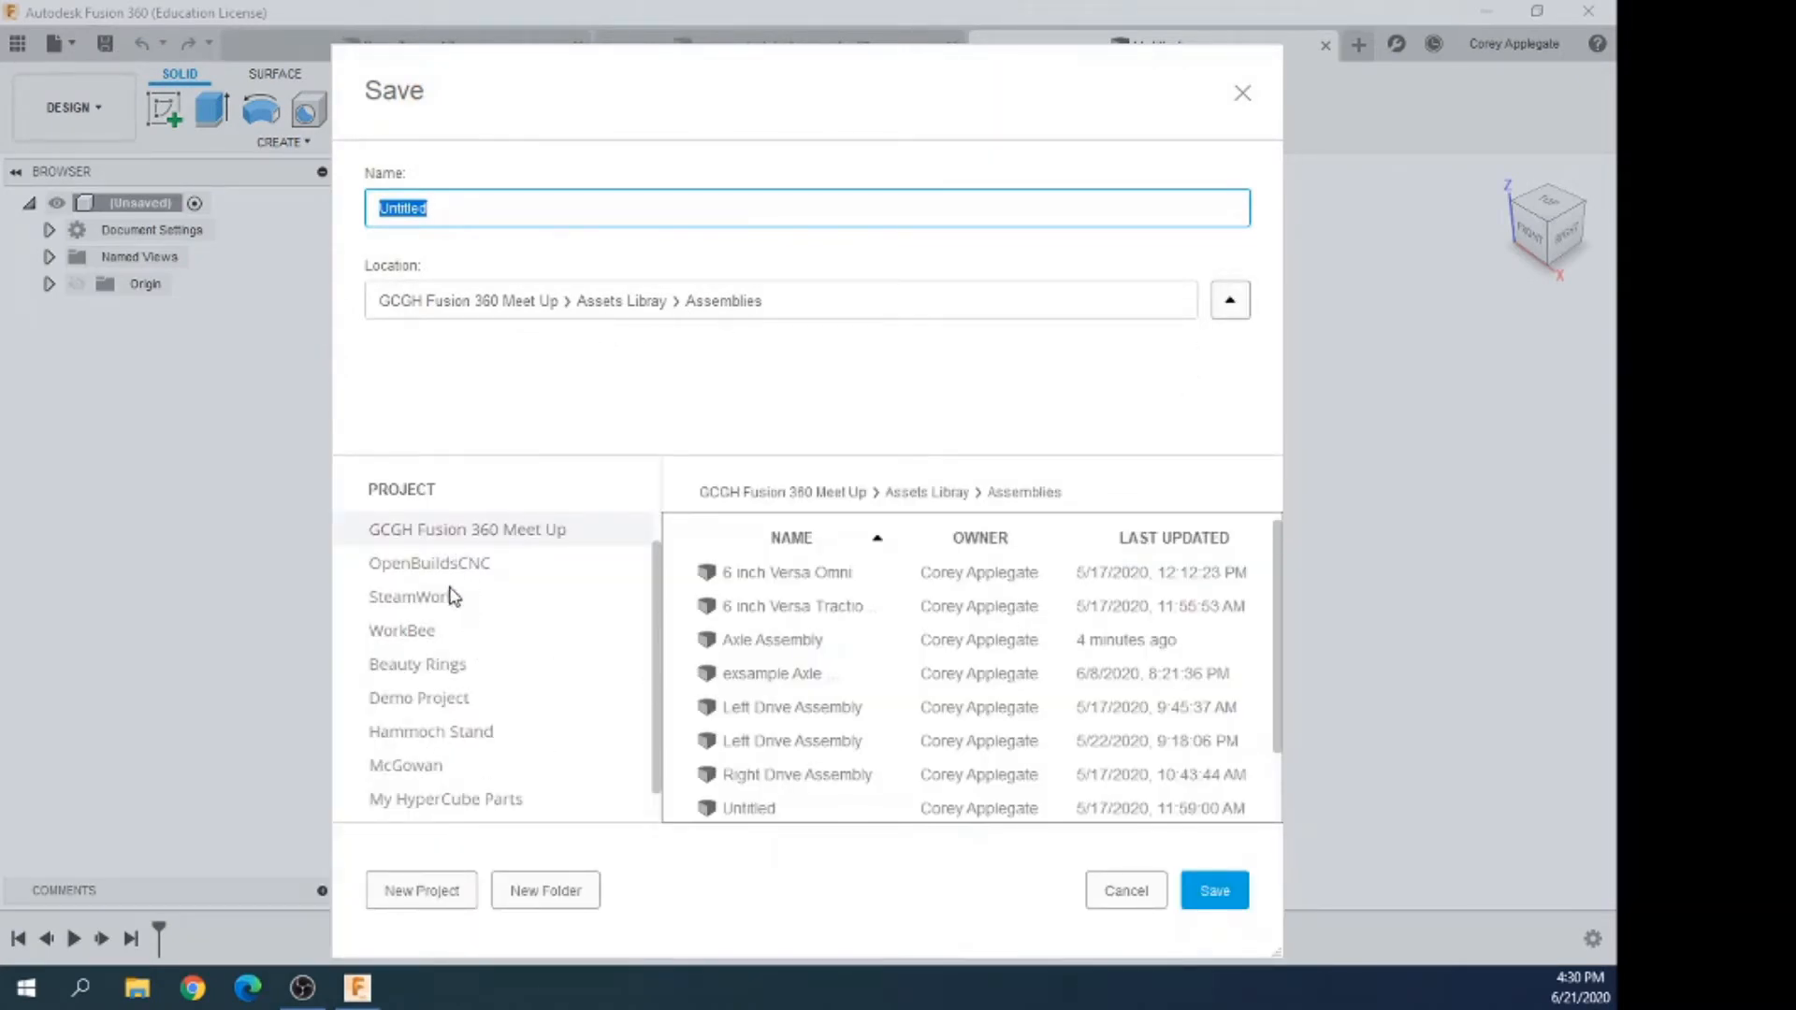
pyautogui.click(427, 531)
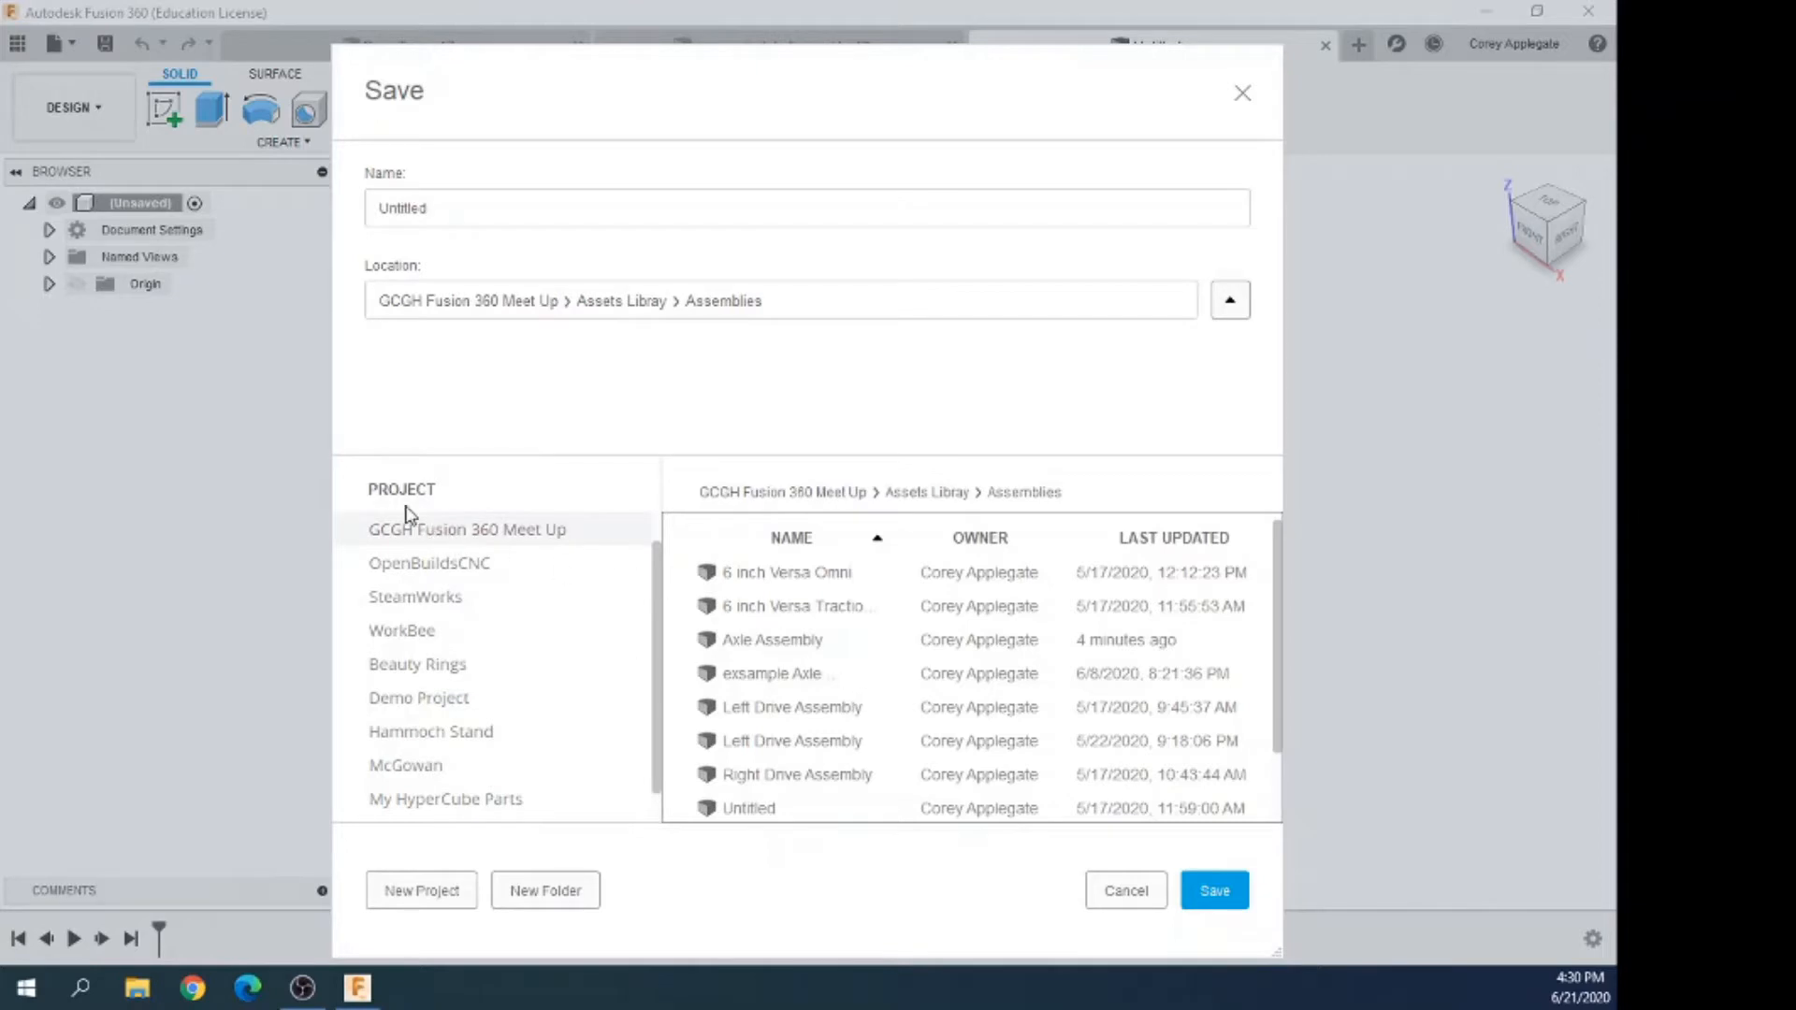
pyautogui.scroll(-1, 554, 598)
pyautogui.scroll(2, 552, 629)
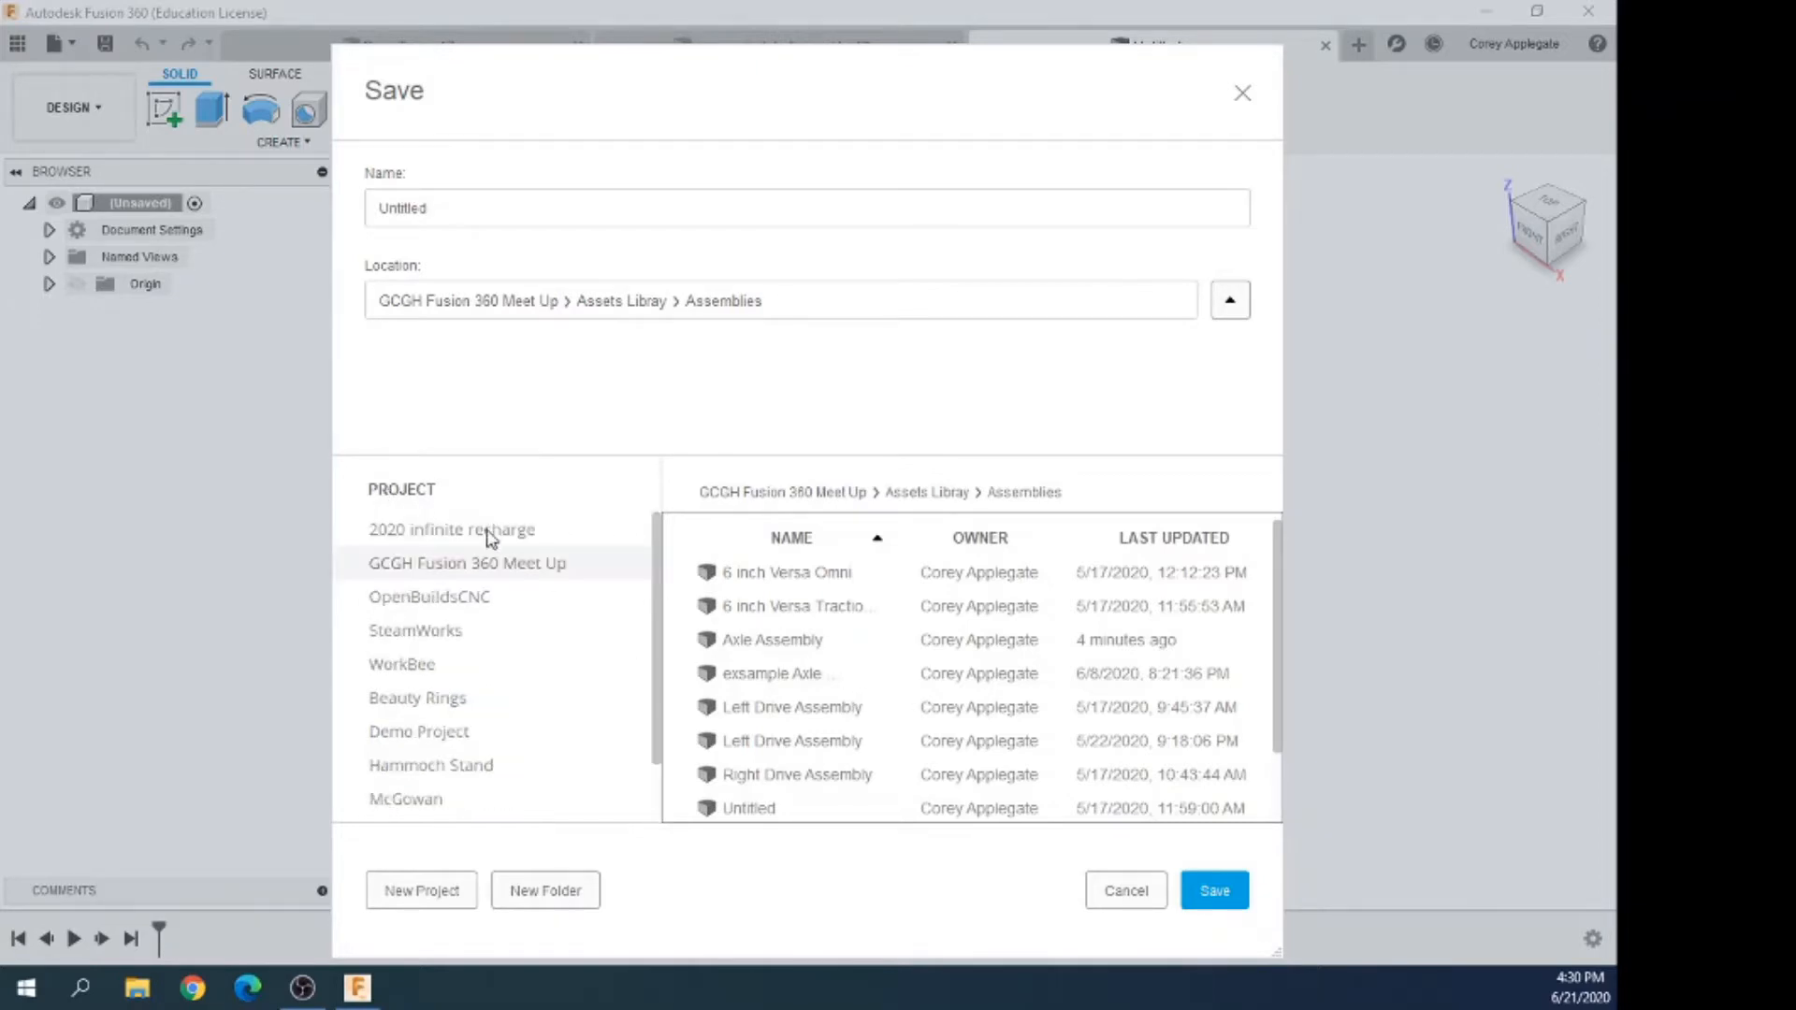
pyautogui.click(460, 530)
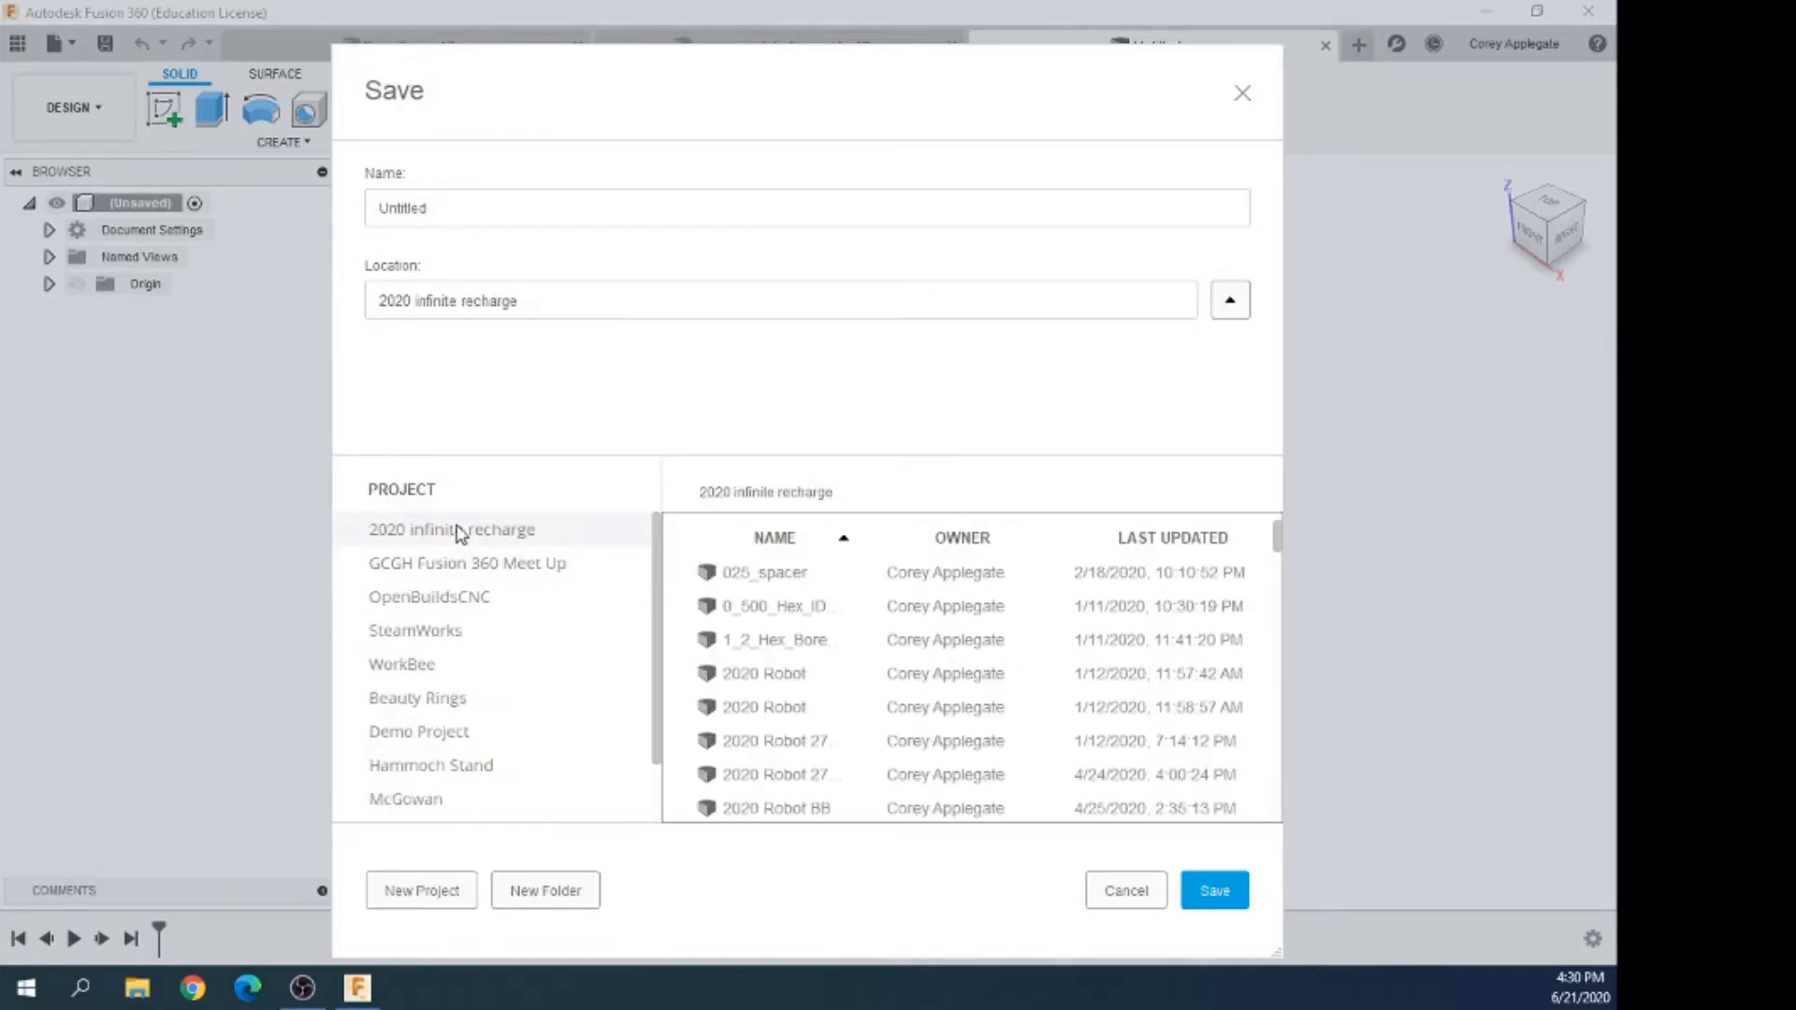
pyautogui.click(457, 563)
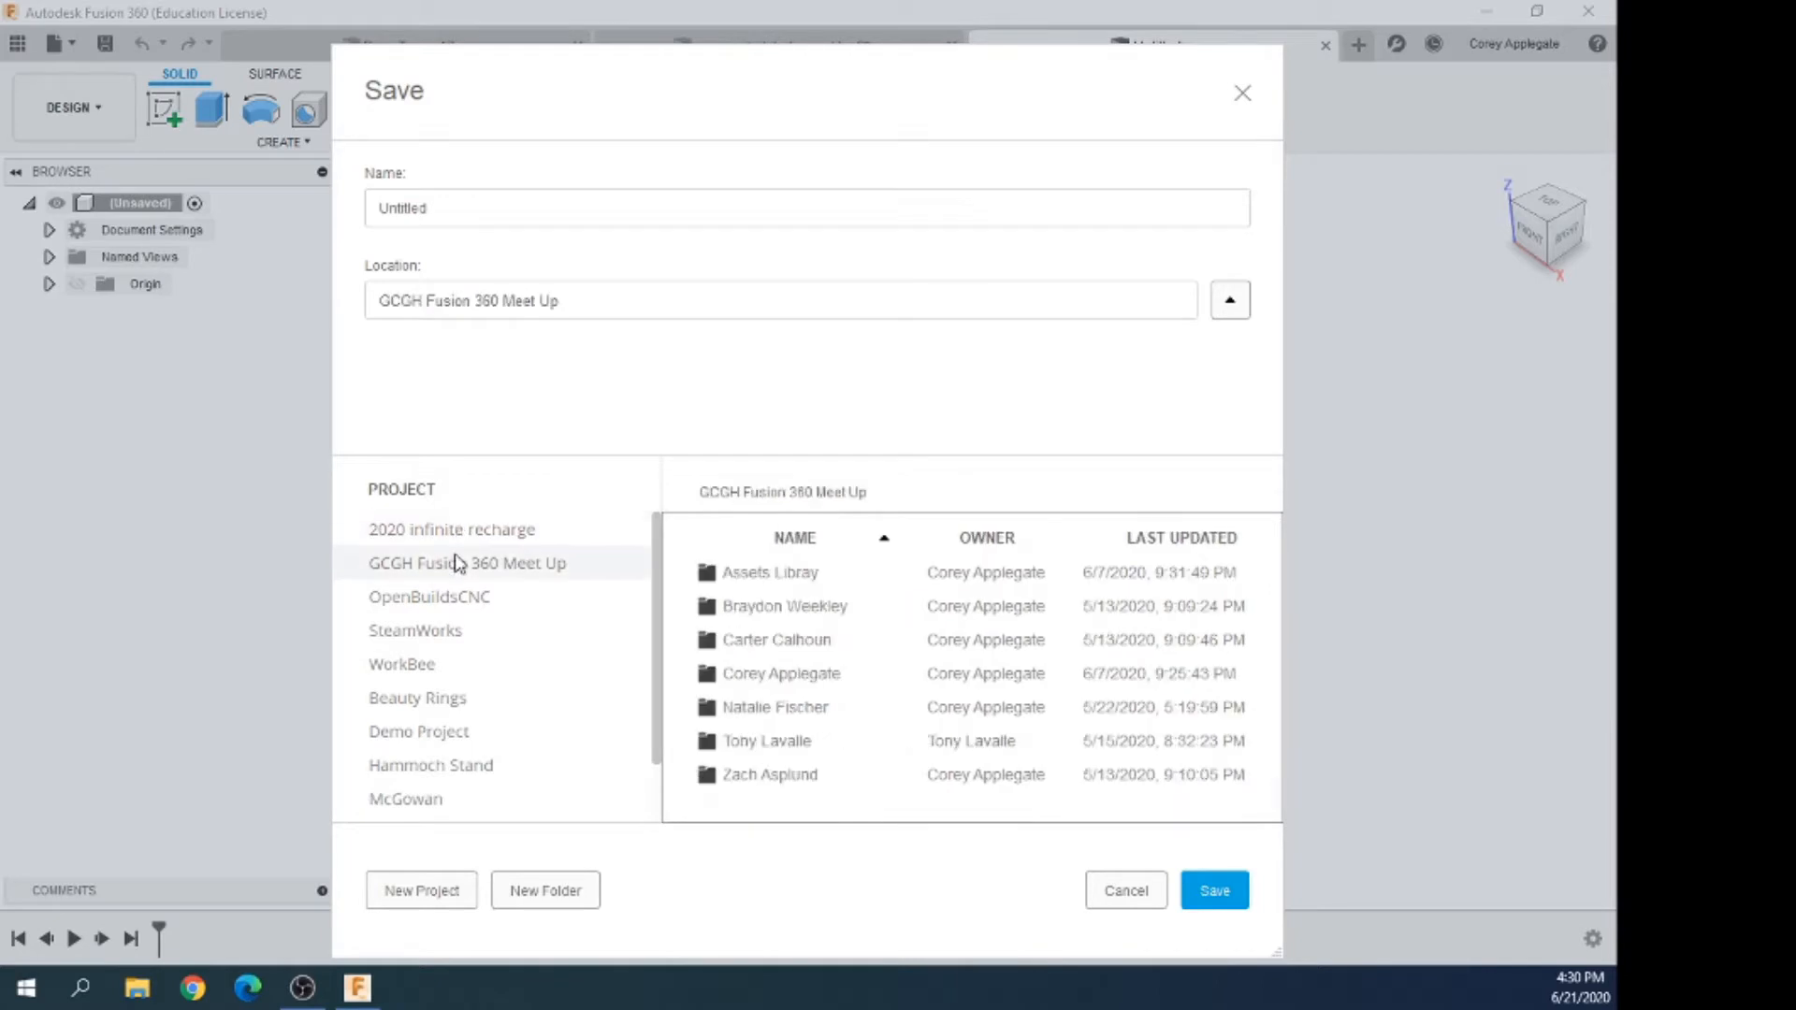
pyautogui.doubleClick(777, 675)
# Name the new design 2020 Chassis and save it
pyautogui.click(460, 211)
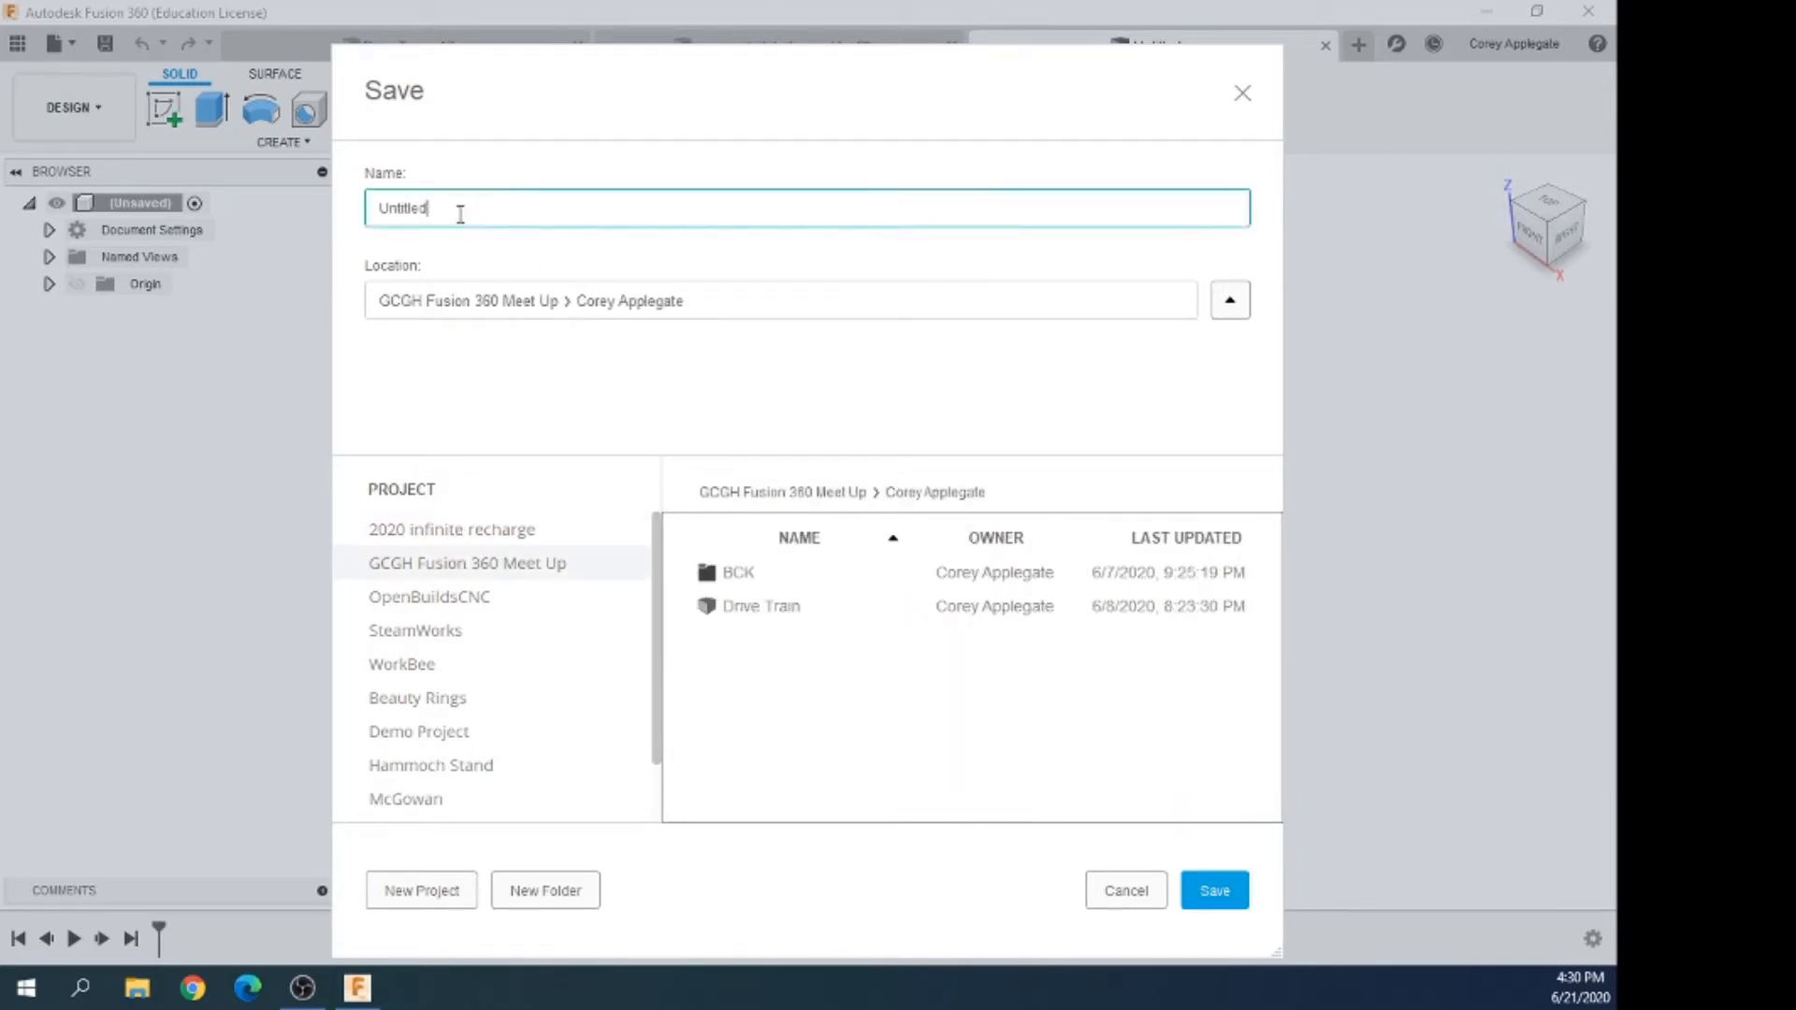
pyautogui.moveTo(497, 213); pyautogui.dragTo(298, 185)
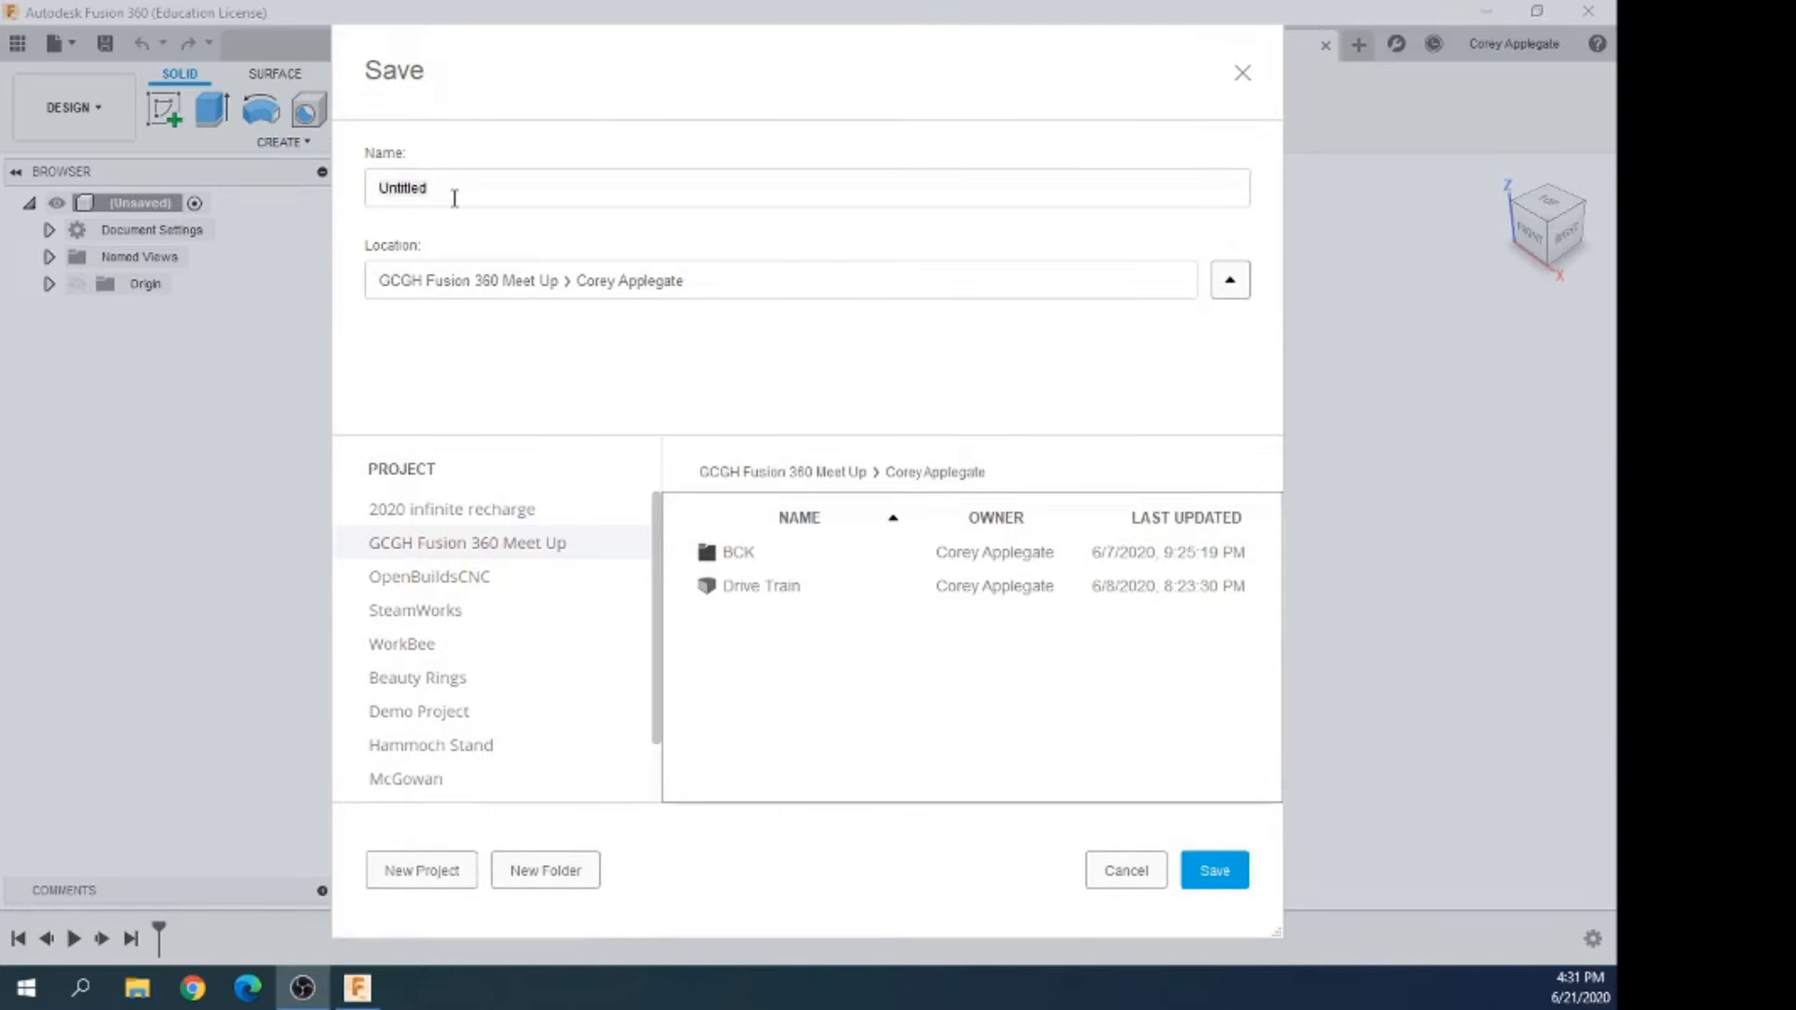
pyautogui.click(455, 197)
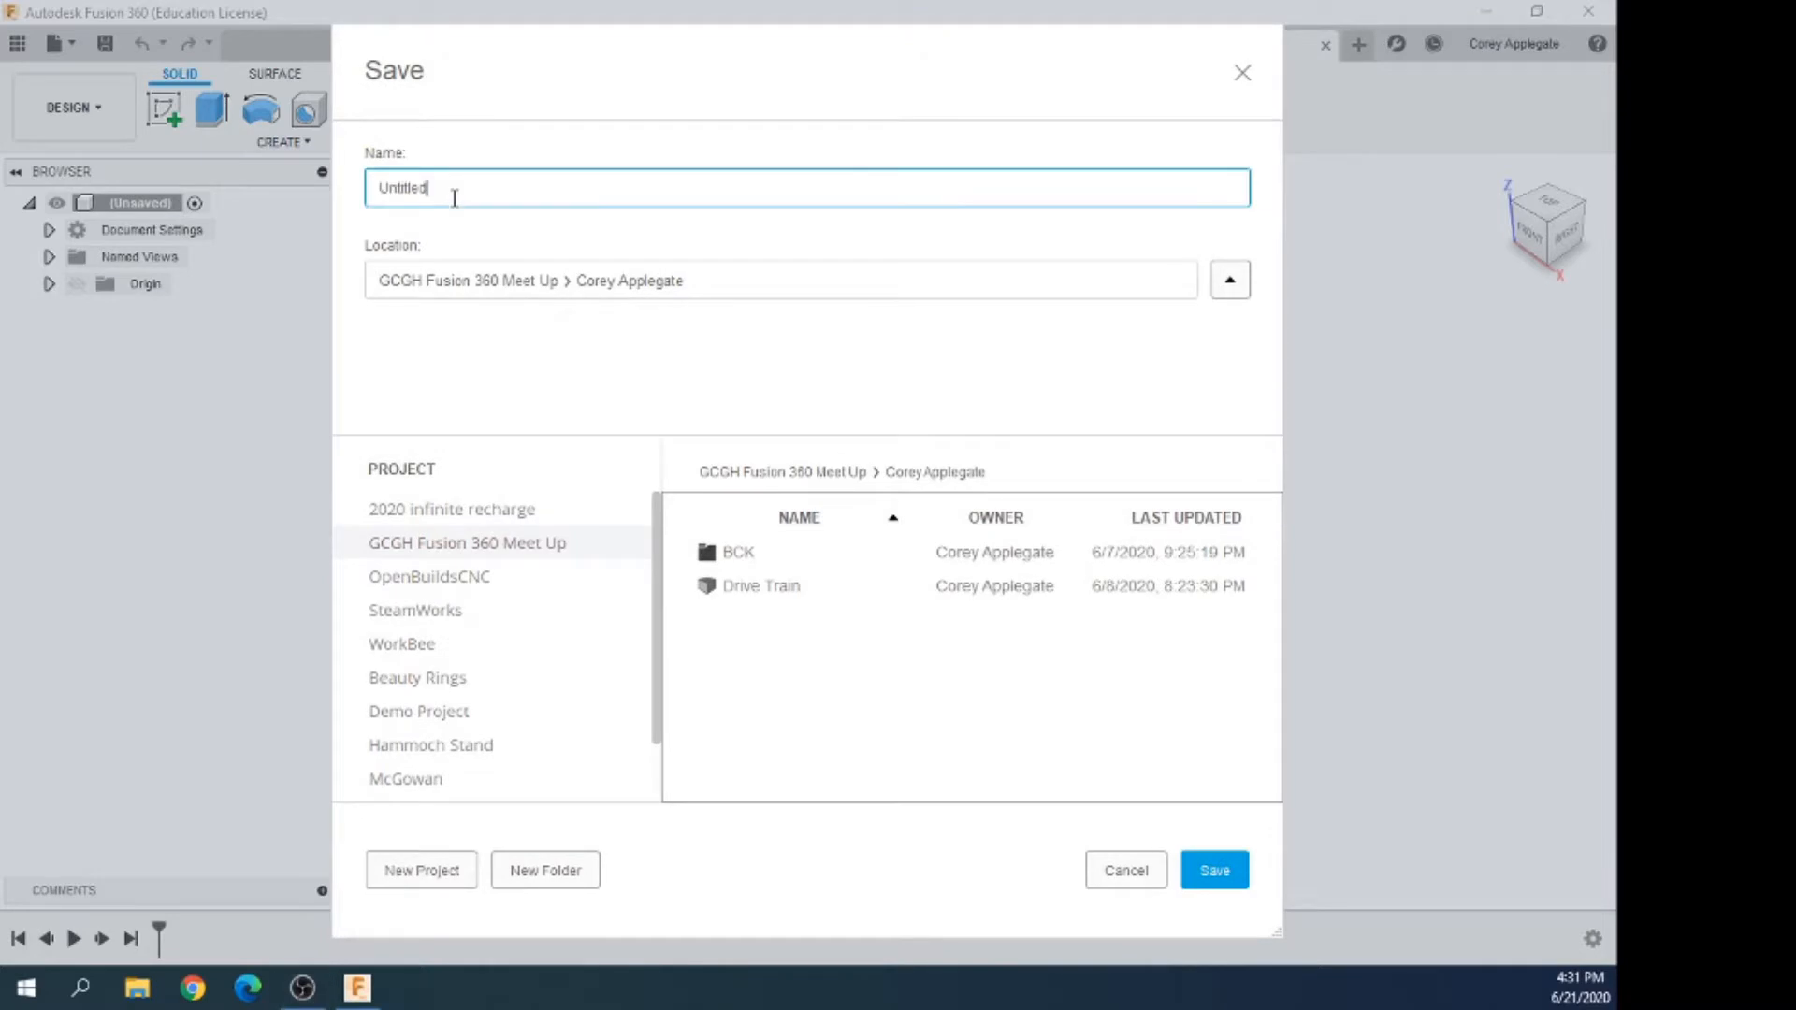
pyautogui.moveTo(454, 198); pyautogui.dragTo(298, 179)
pyautogui.write('2020')
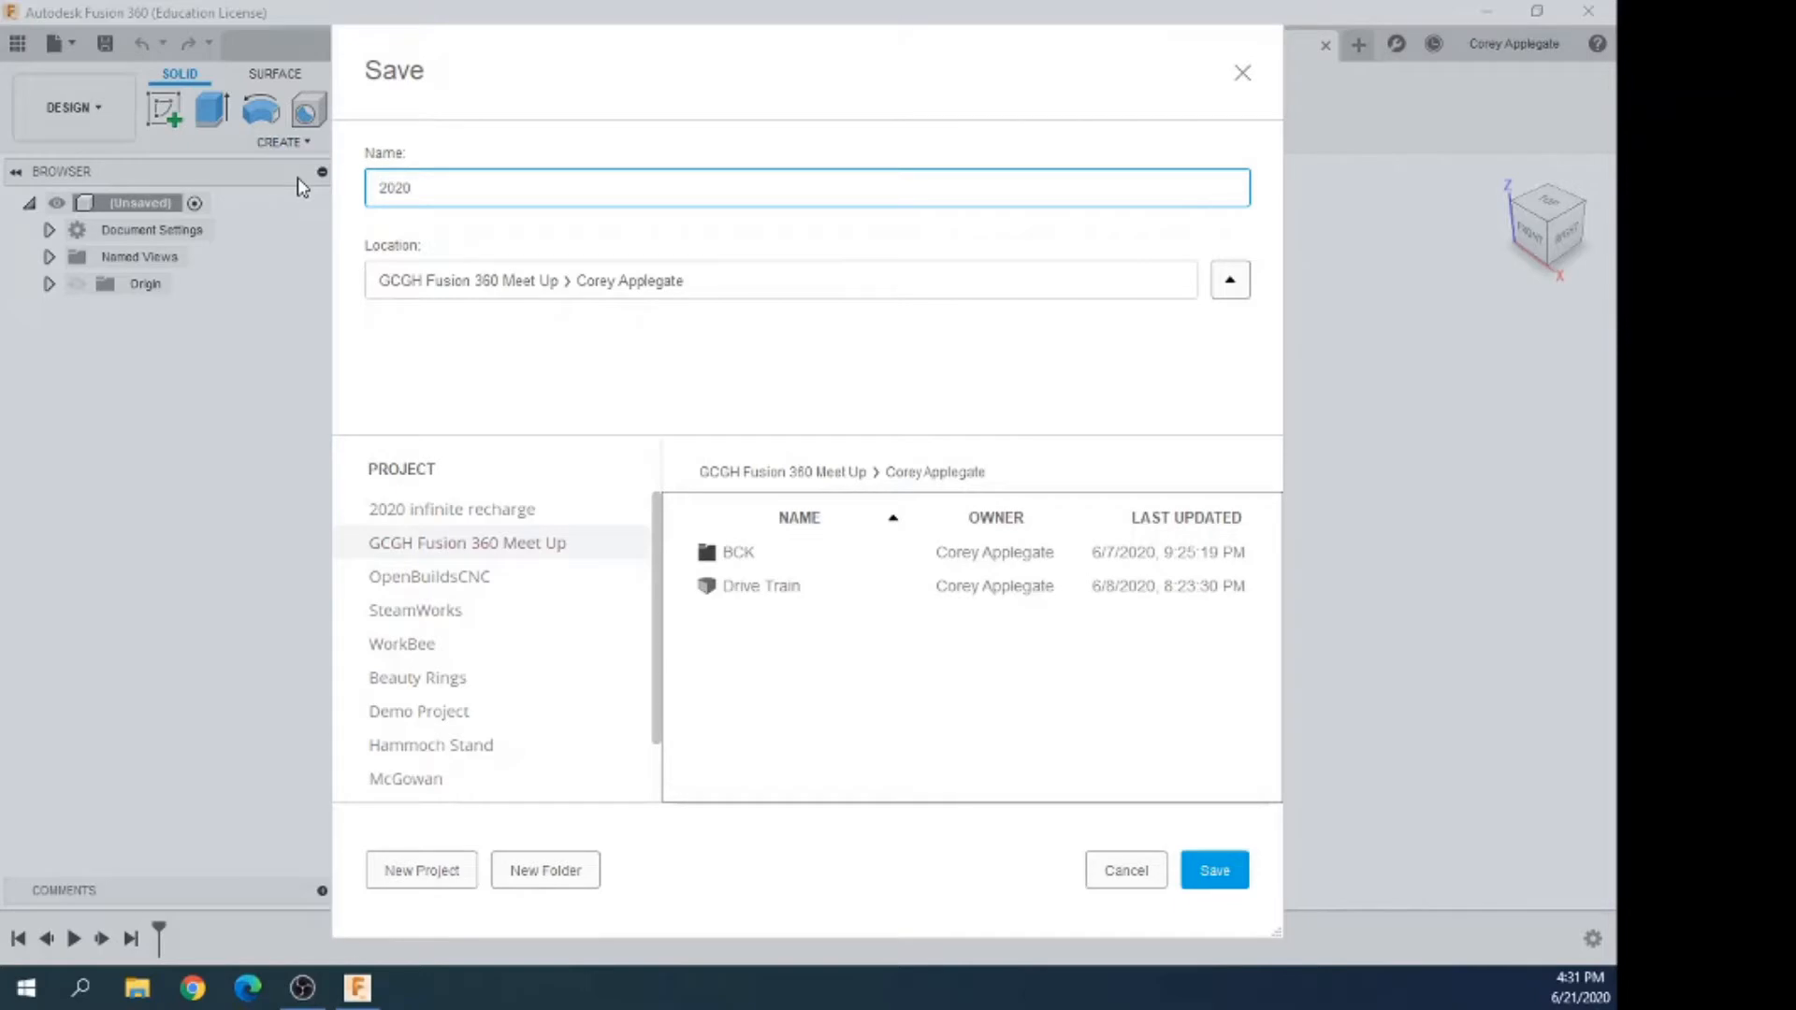
pyautogui.write(' Chassn')
pyautogui.press('BackSpace')
pyautogui.write('is')
pyautogui.click(1208, 881)
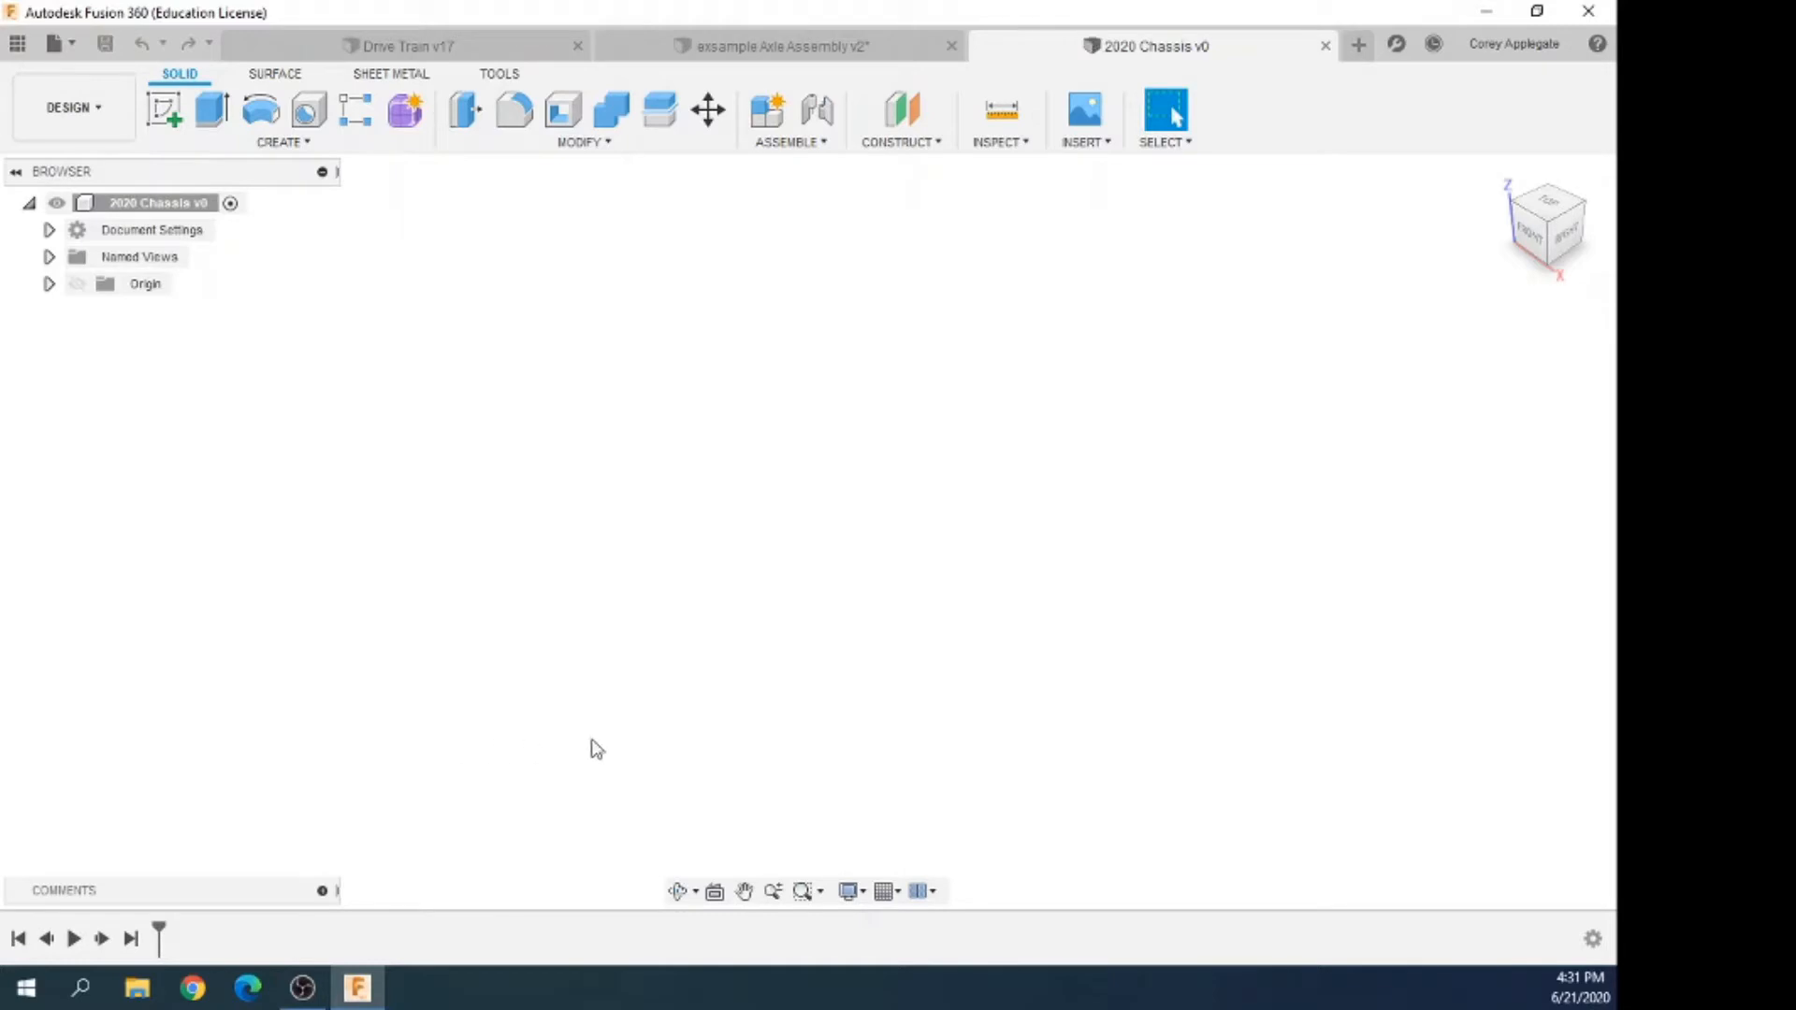
# Insert the Drive Train design from the owner's project folder into 2020 Chassis, keeping its default position
pyautogui.click(17, 44)
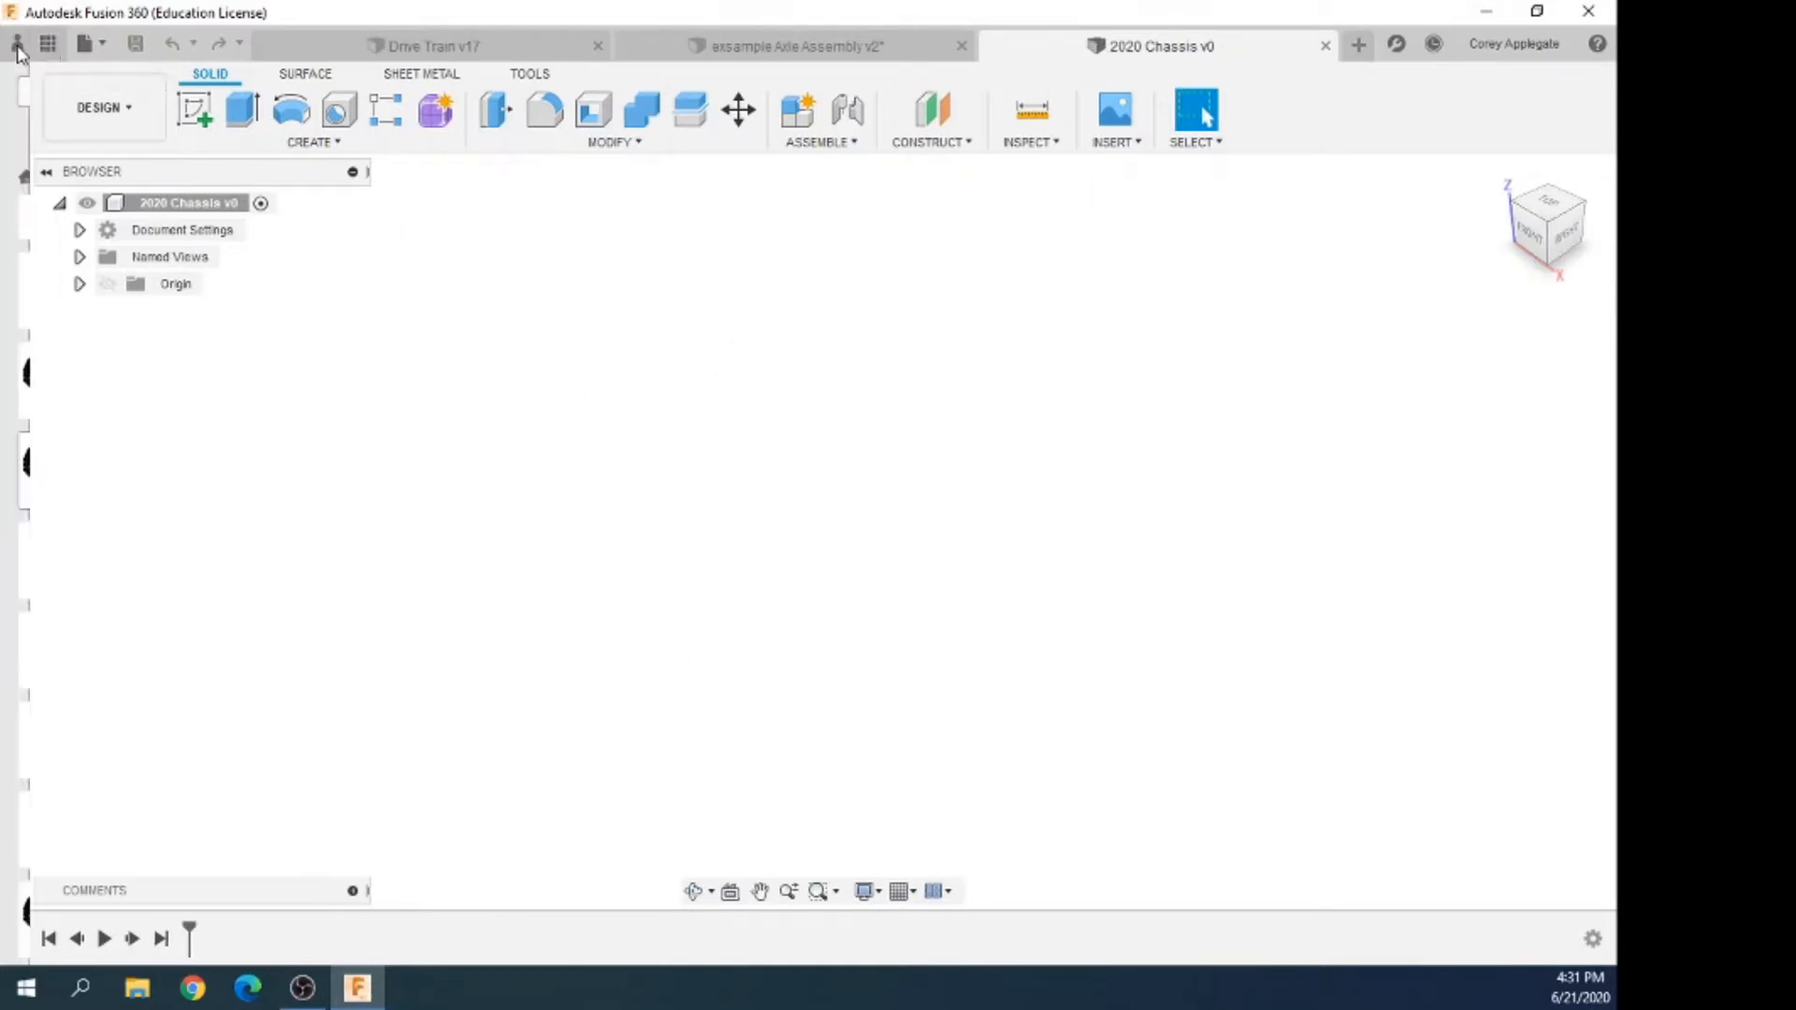
pyautogui.click(65, 177)
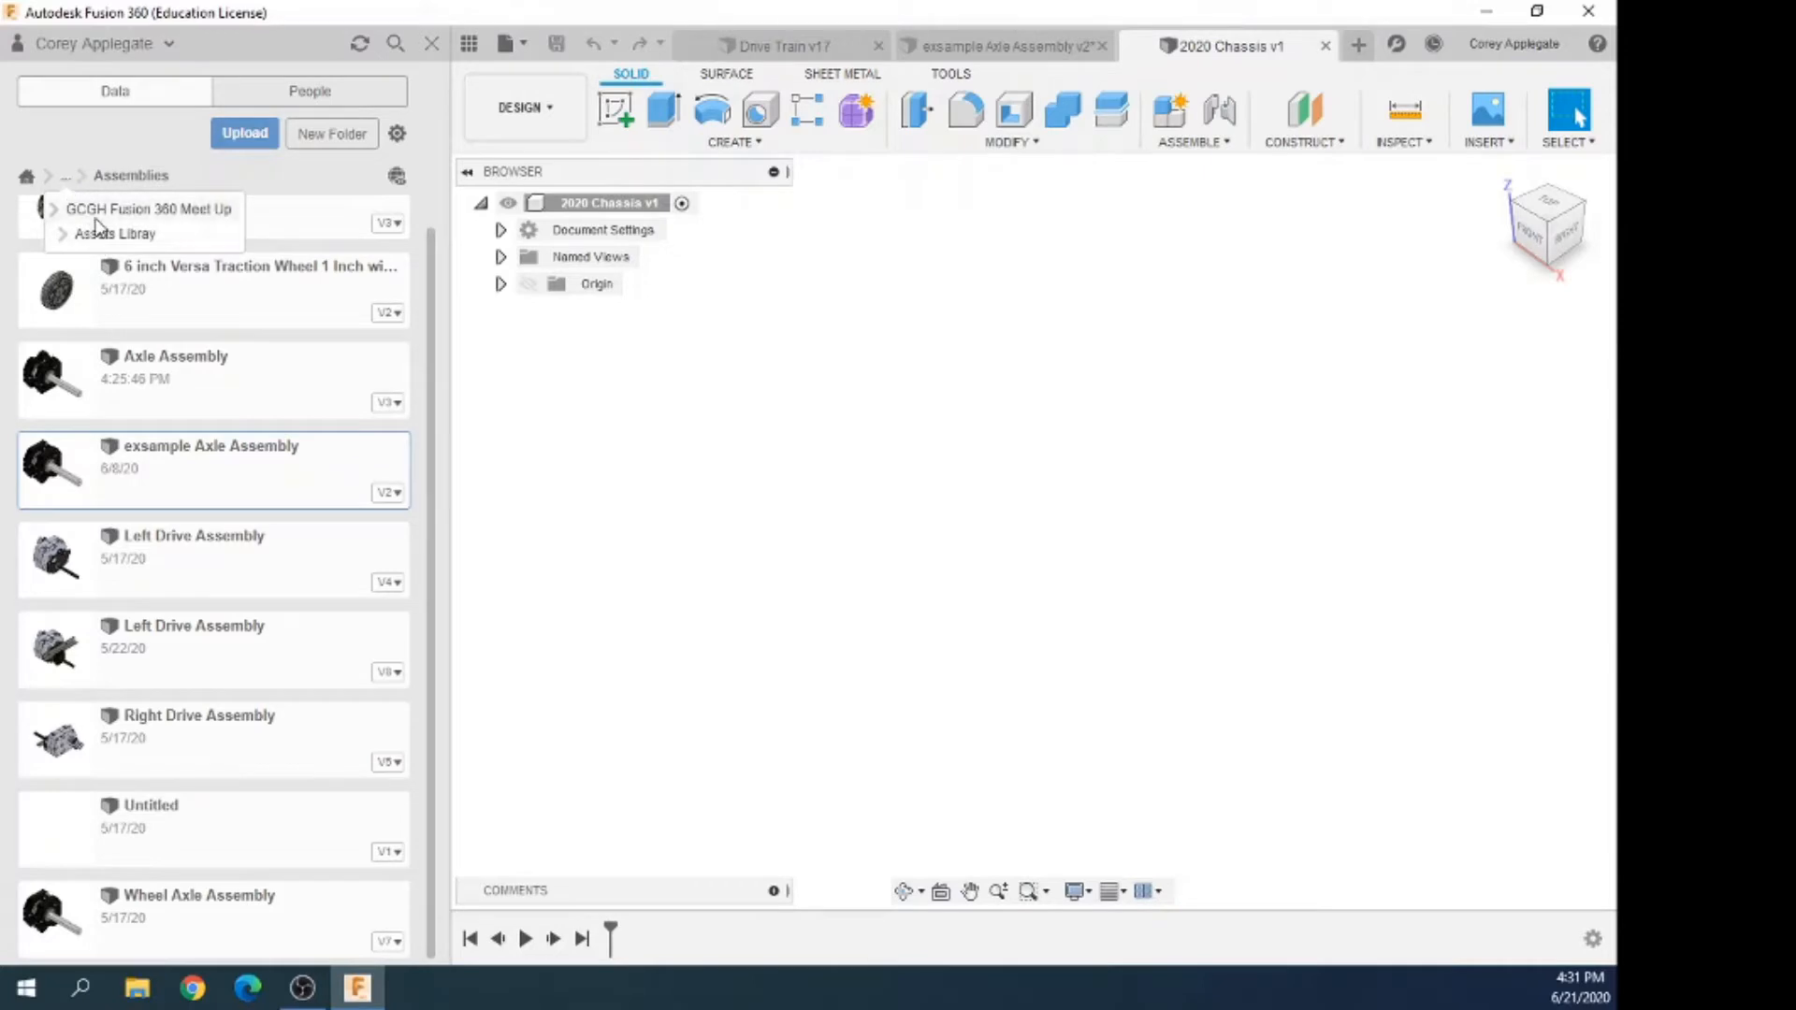
pyautogui.click(98, 214)
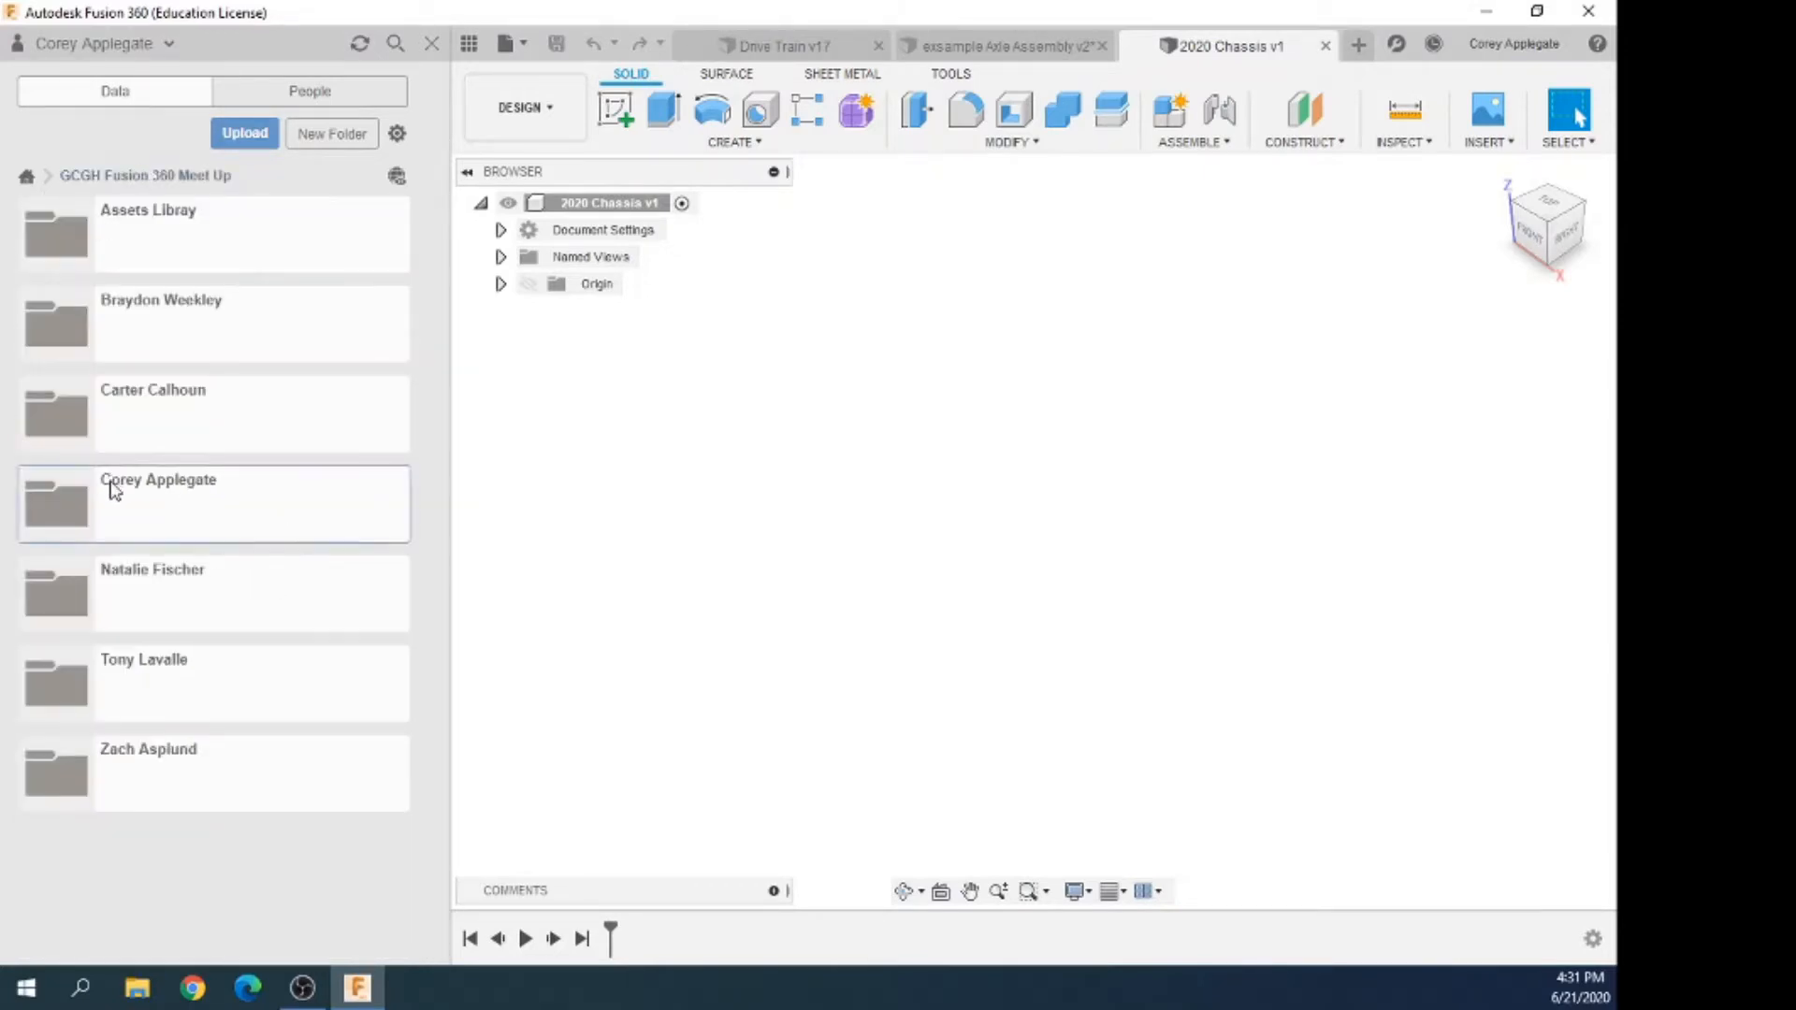
pyautogui.click(113, 493)
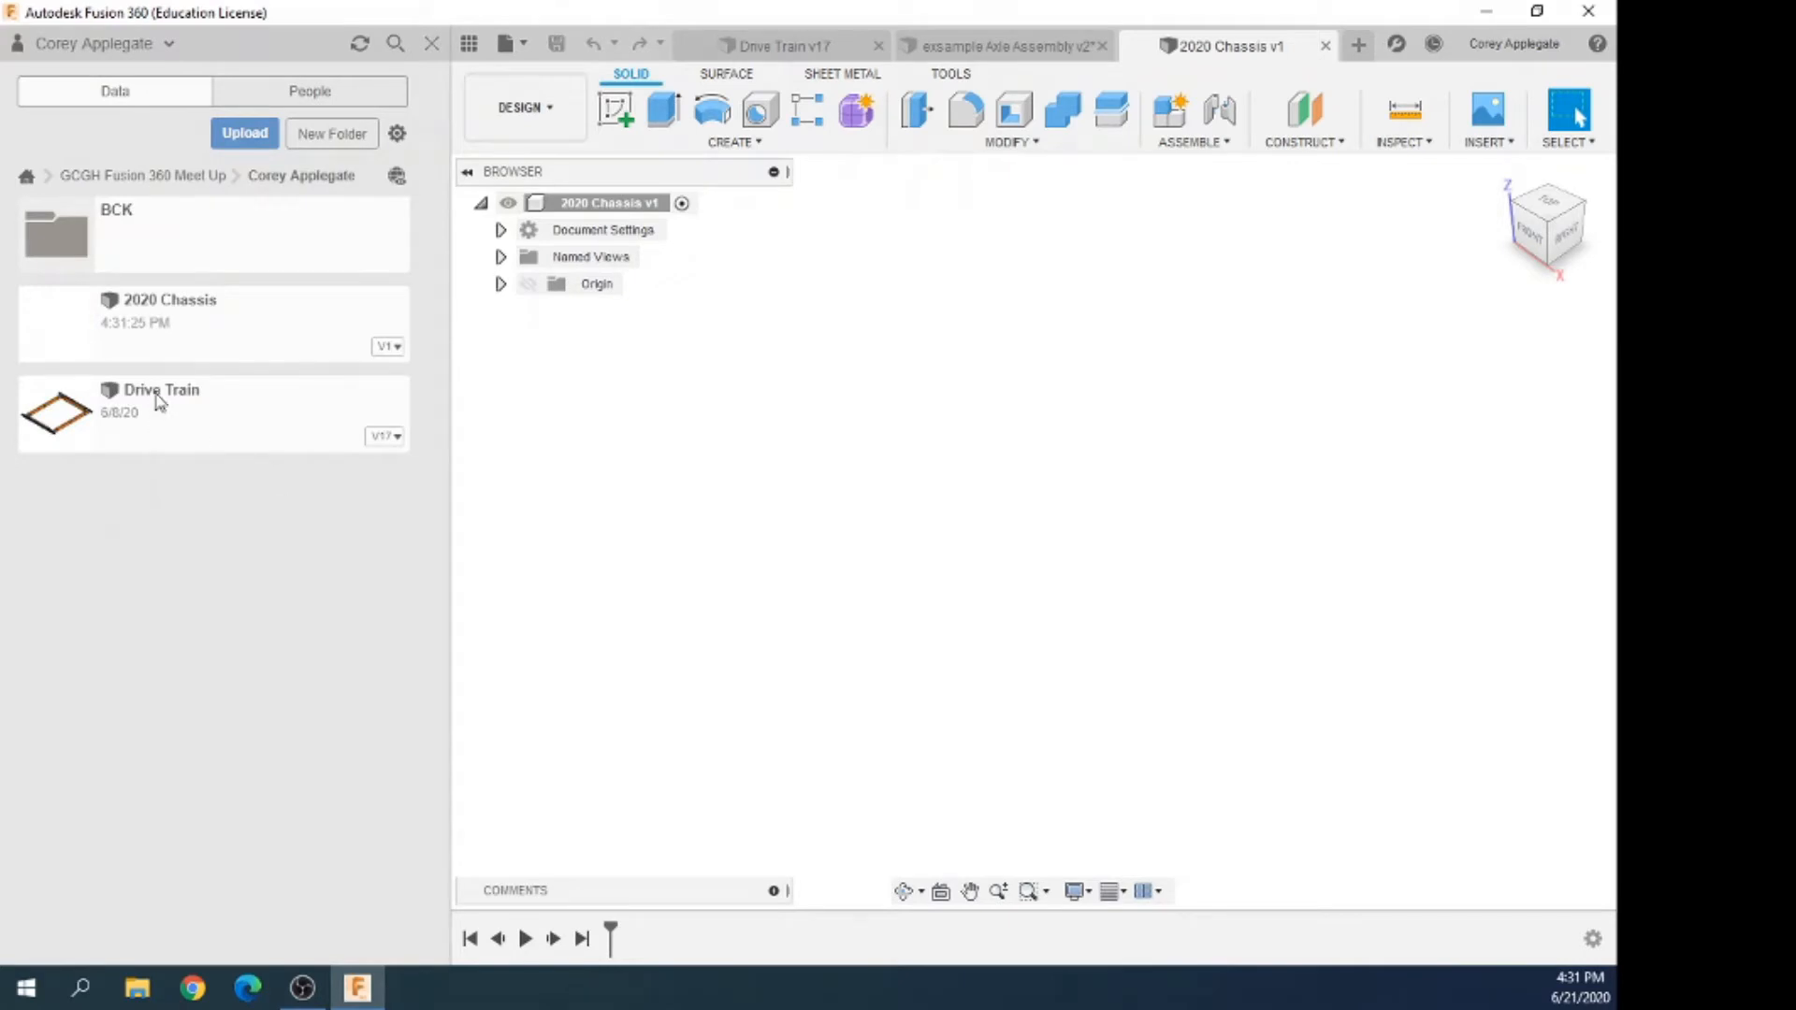
pyautogui.moveTo(155, 395); pyautogui.dragTo(973, 435)
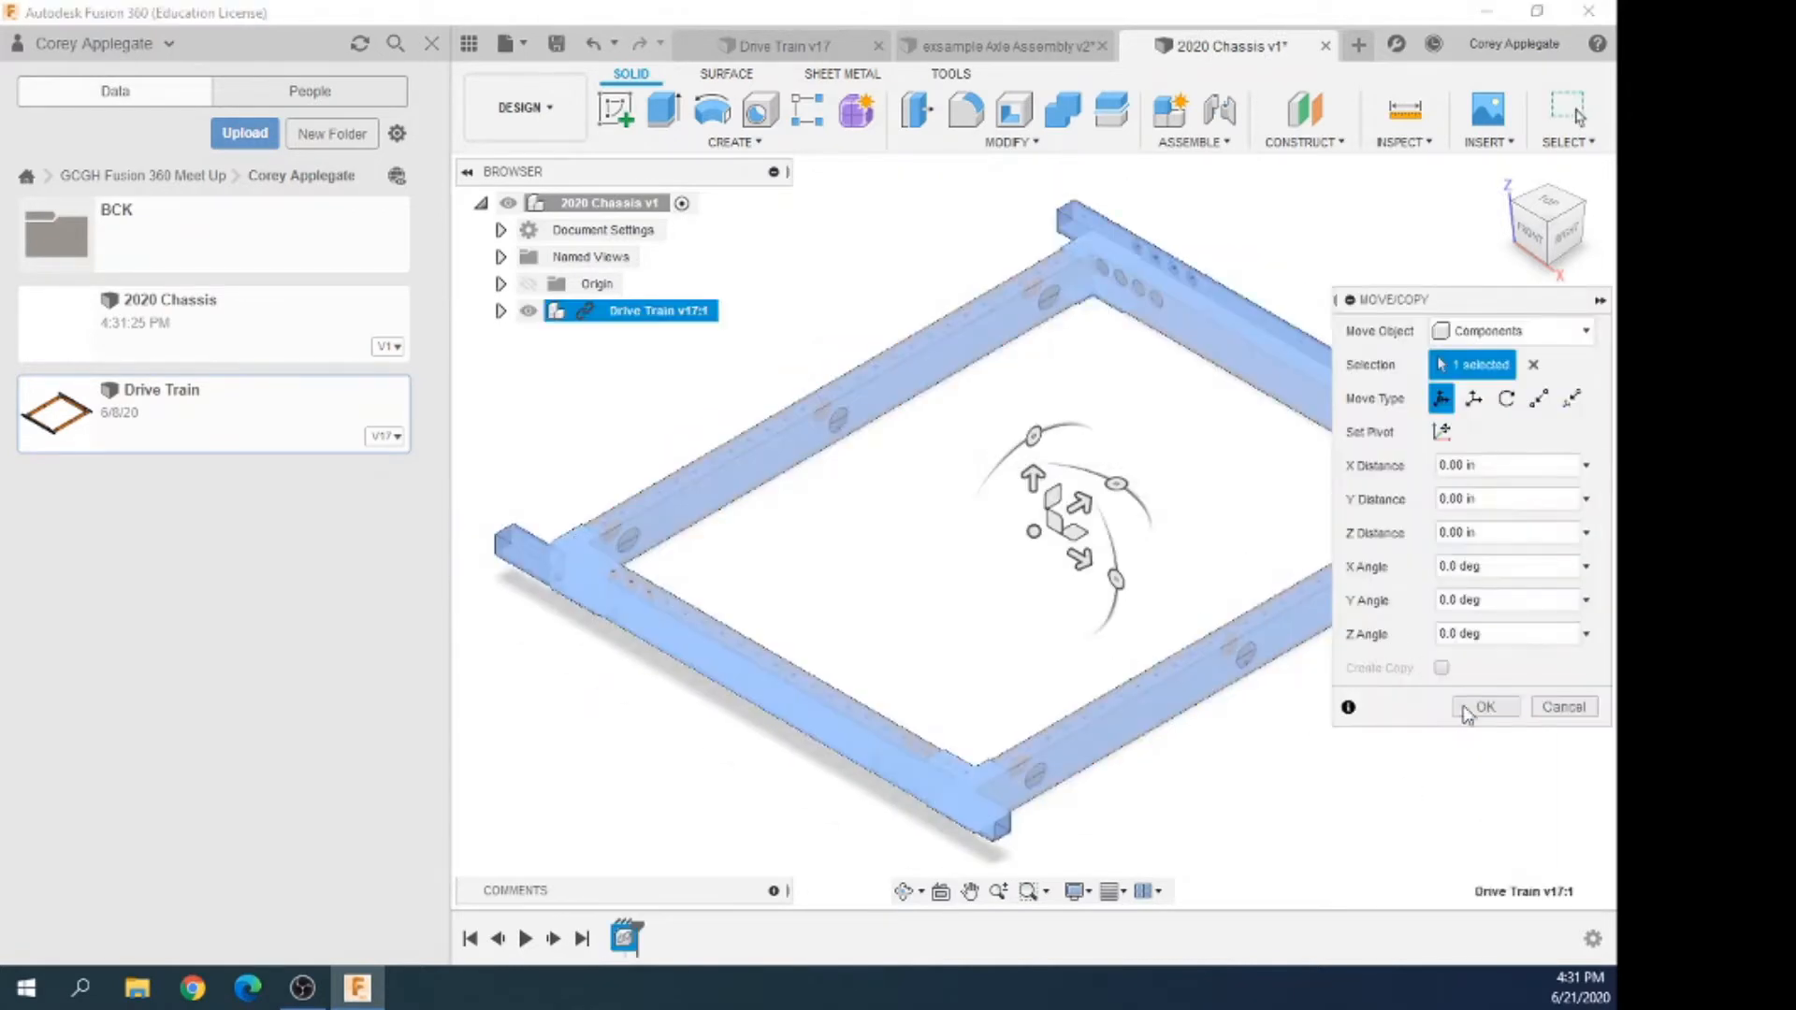
pyautogui.click(1485, 708)
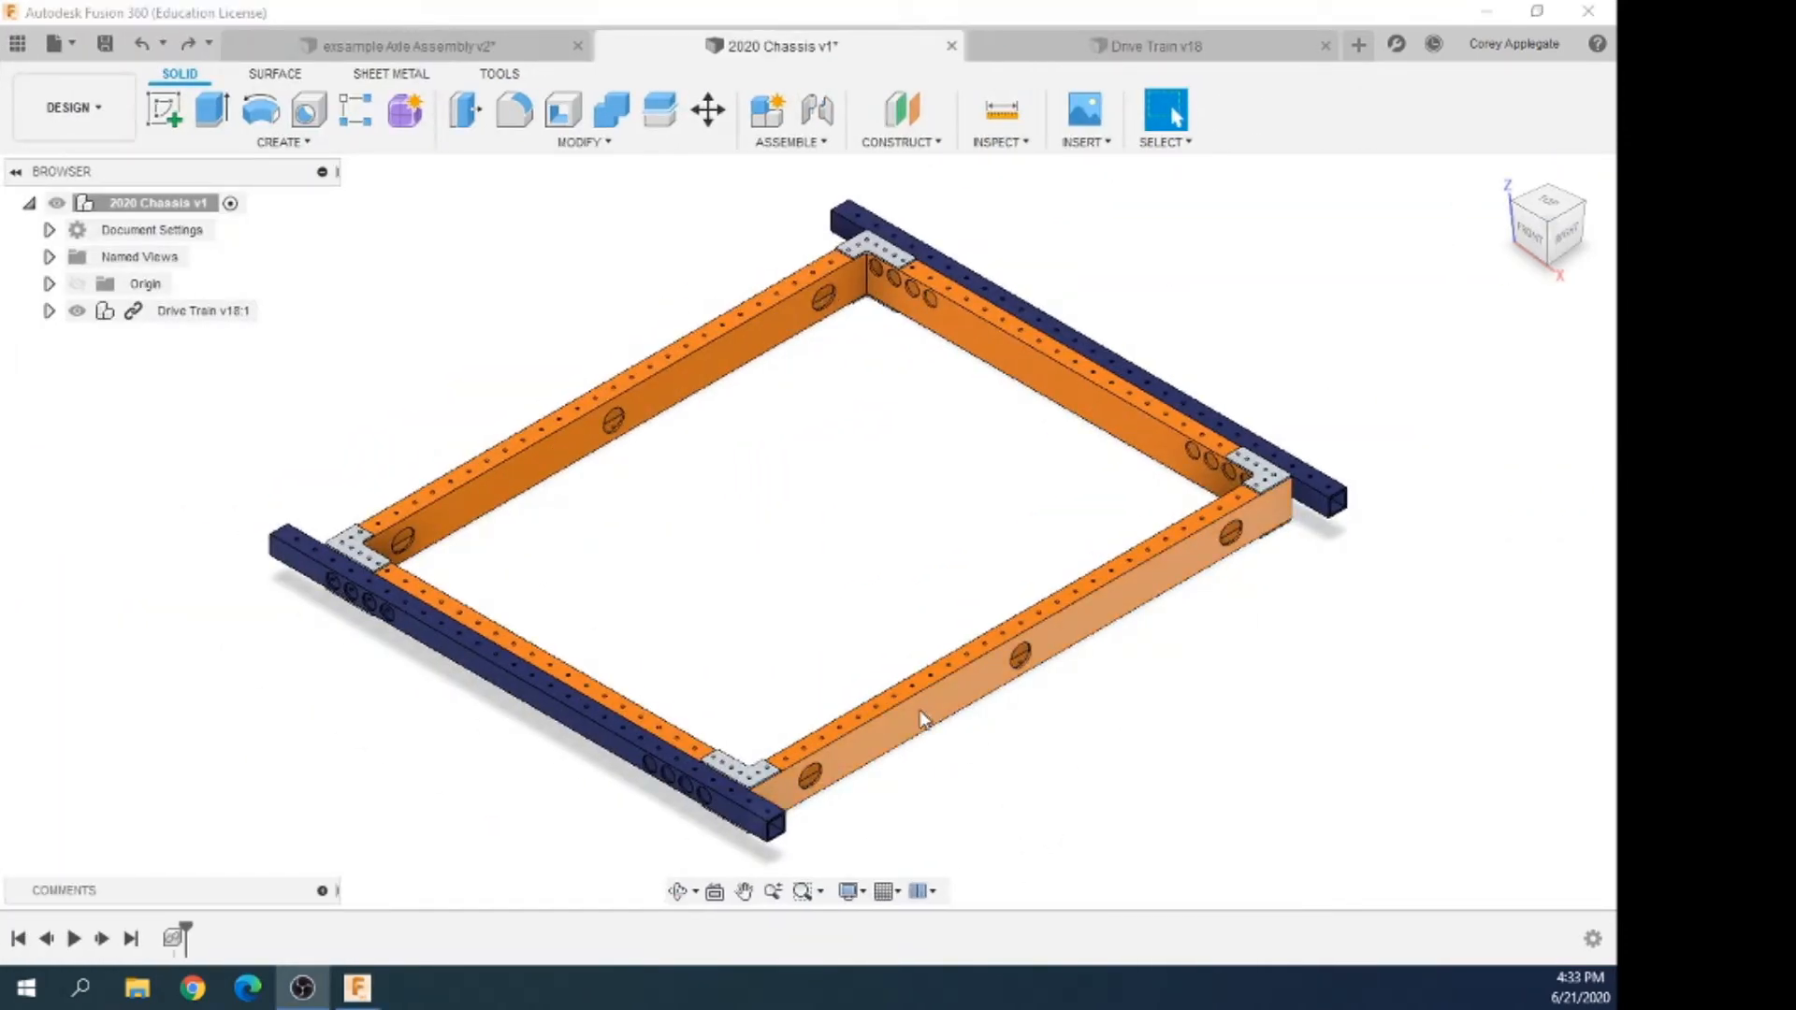
# Move the inserted drive train frame freely to test whether it is fixed, and undo the move
pyautogui.moveTo(920, 711); pyautogui.dragTo(842, 726, button='middle')
pyautogui.moveTo(1048, 856); pyautogui.dragTo(968, 688, button='middle')
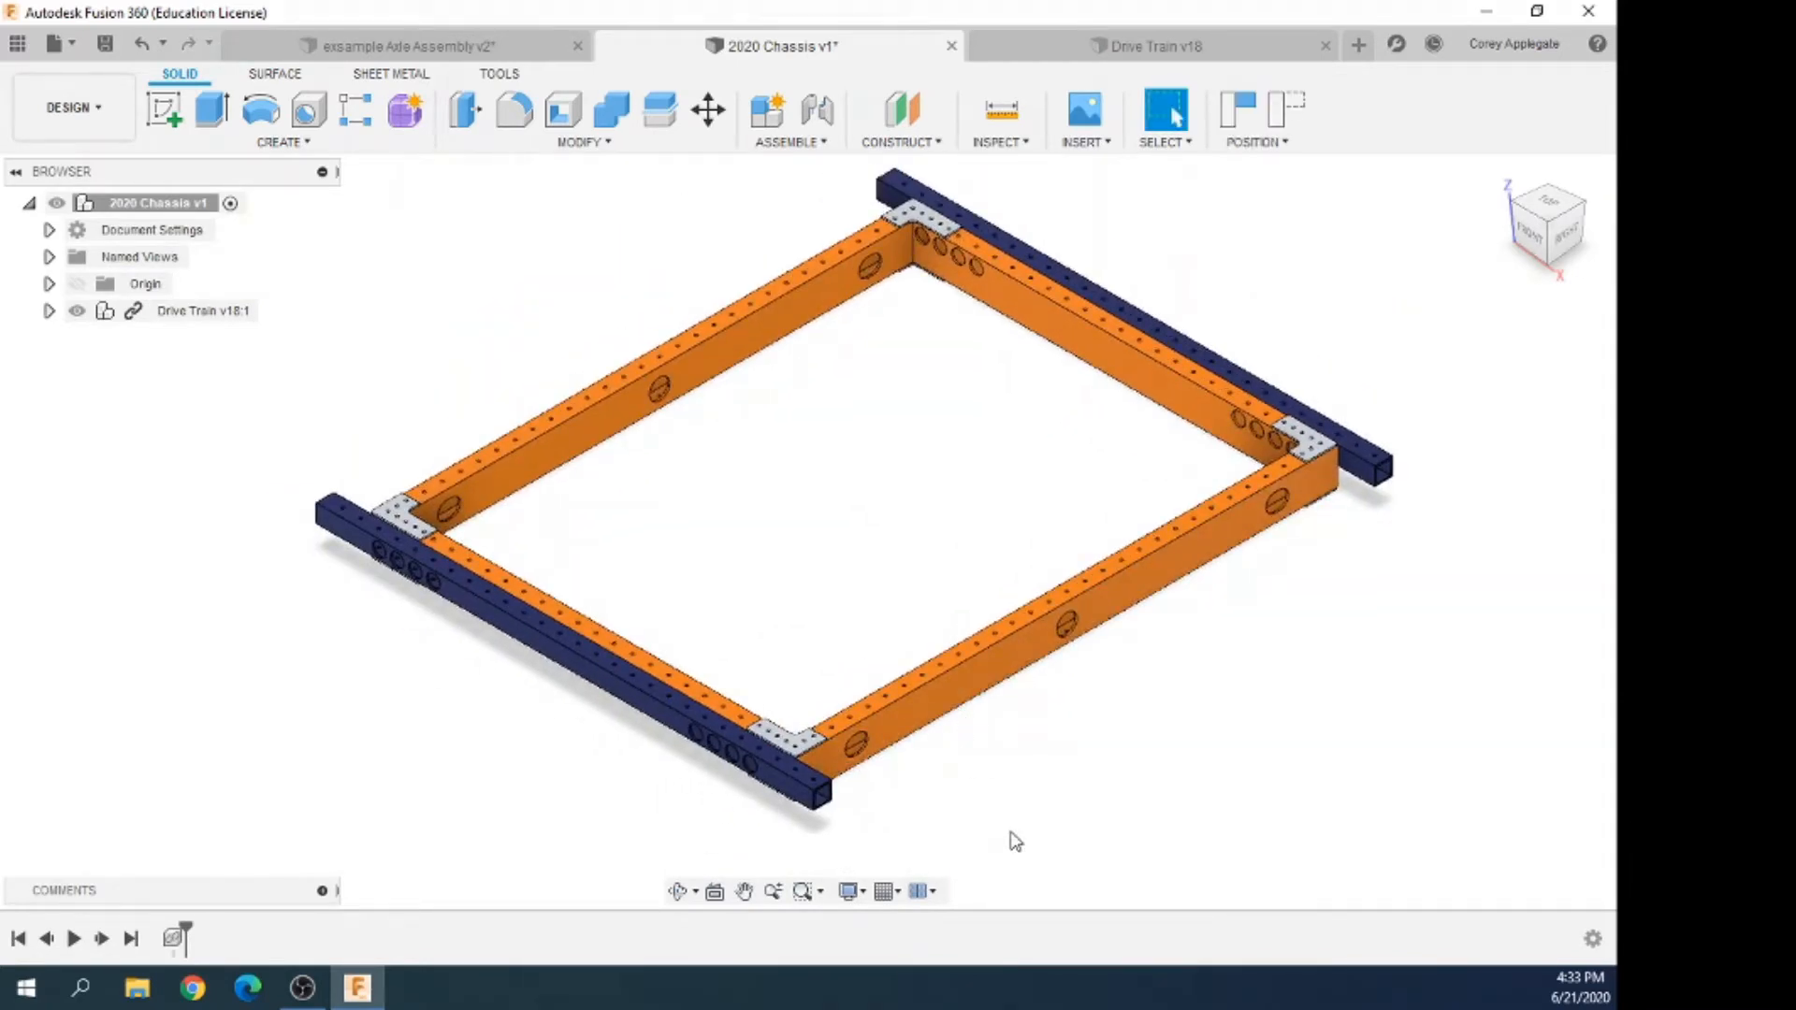
pyautogui.hotkey('ctrl', 'z')
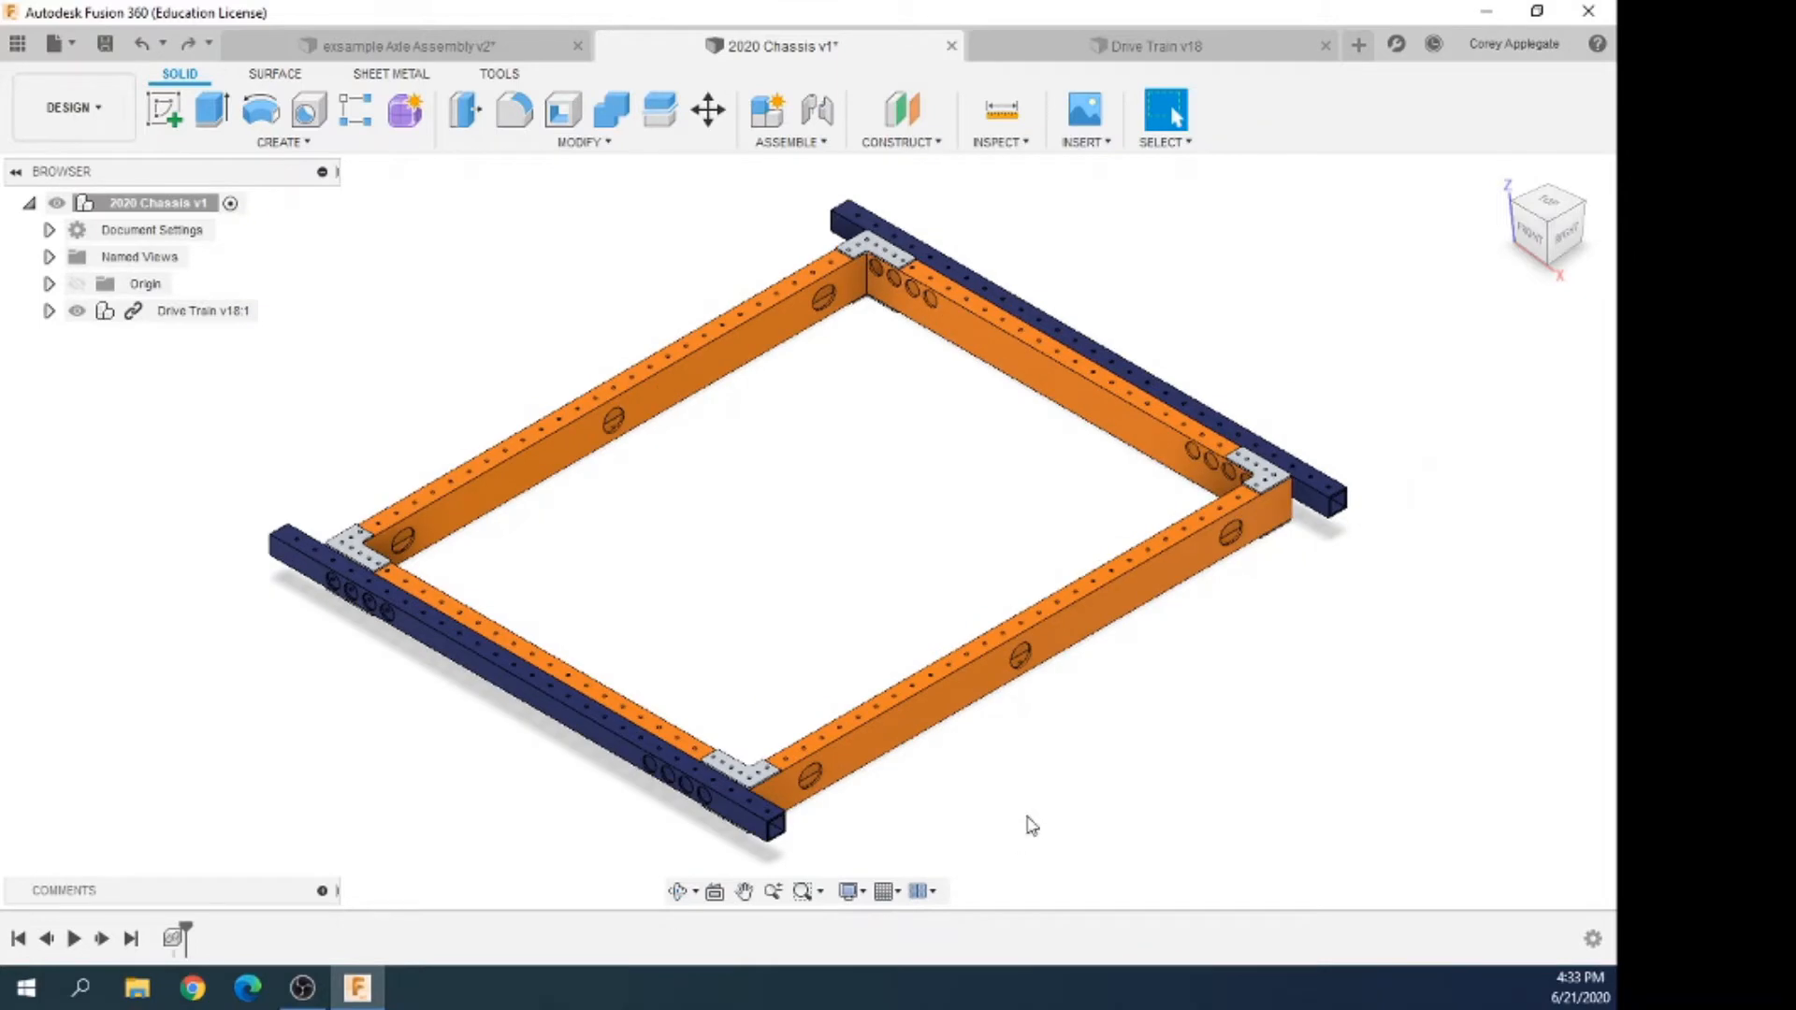
# Ground the Drive Train component in the 2020 Chassis assembly
pyautogui.click(943, 711)
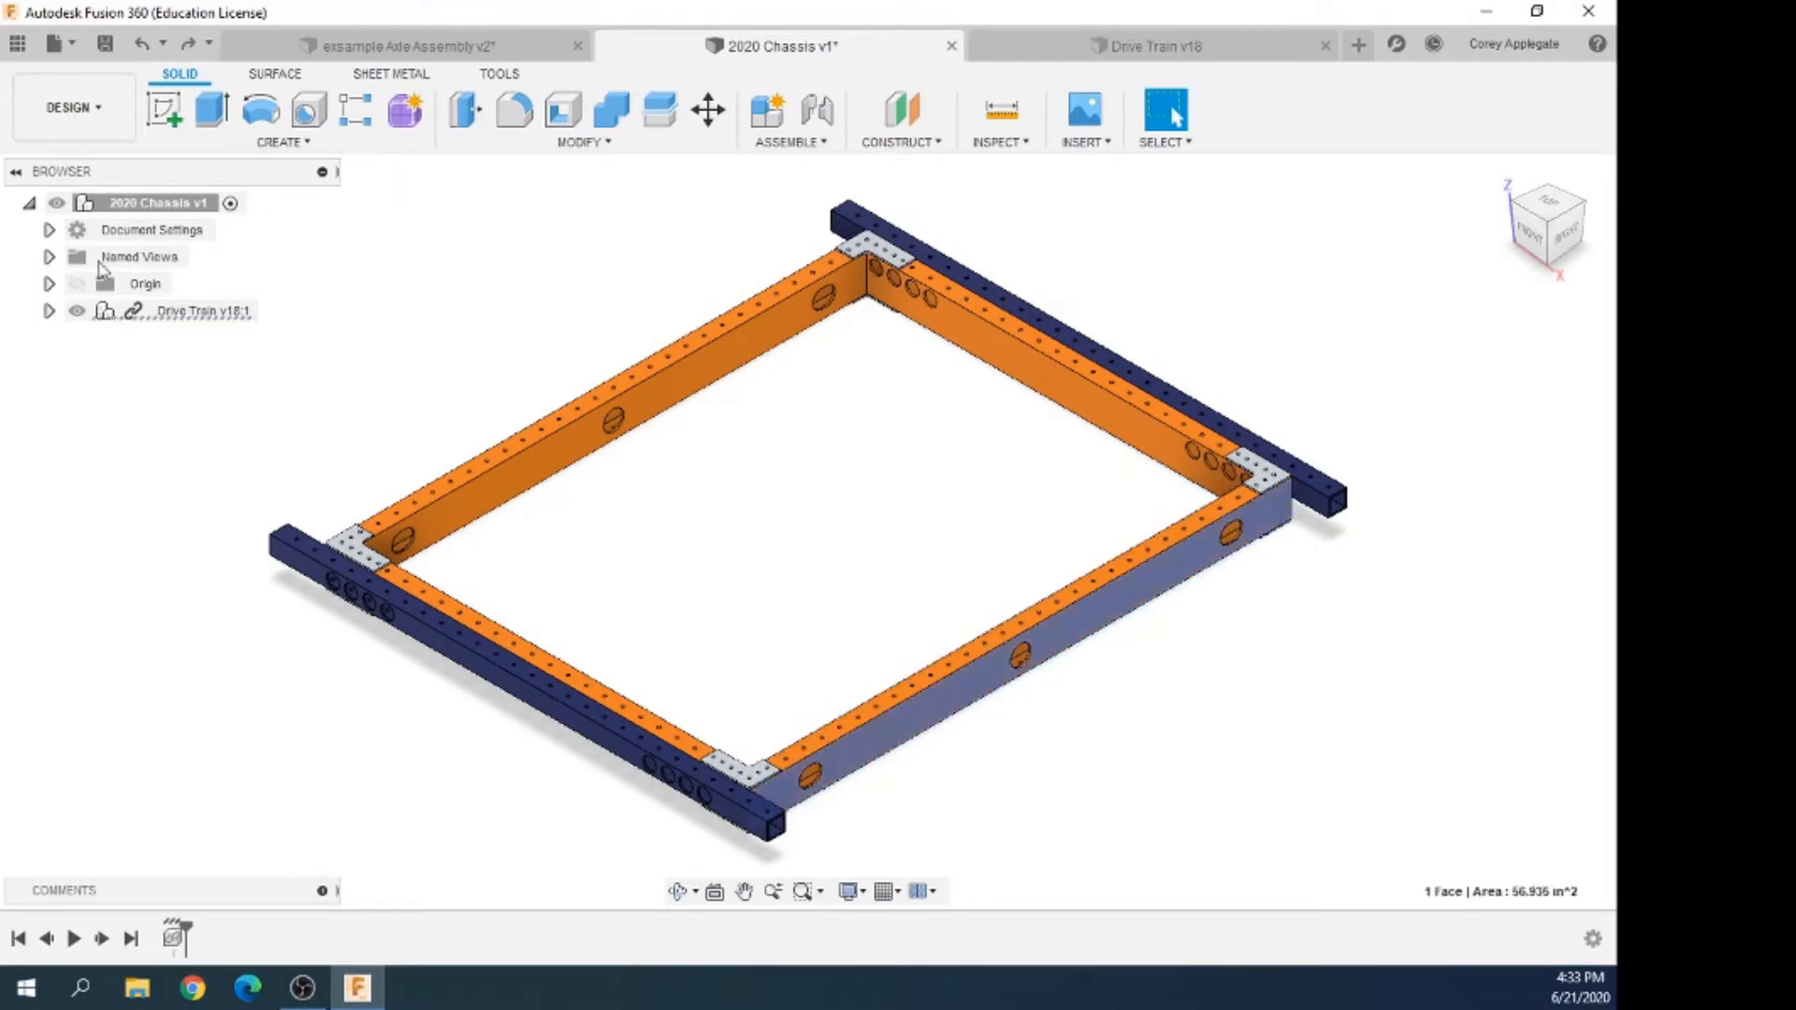
pyautogui.click(174, 318)
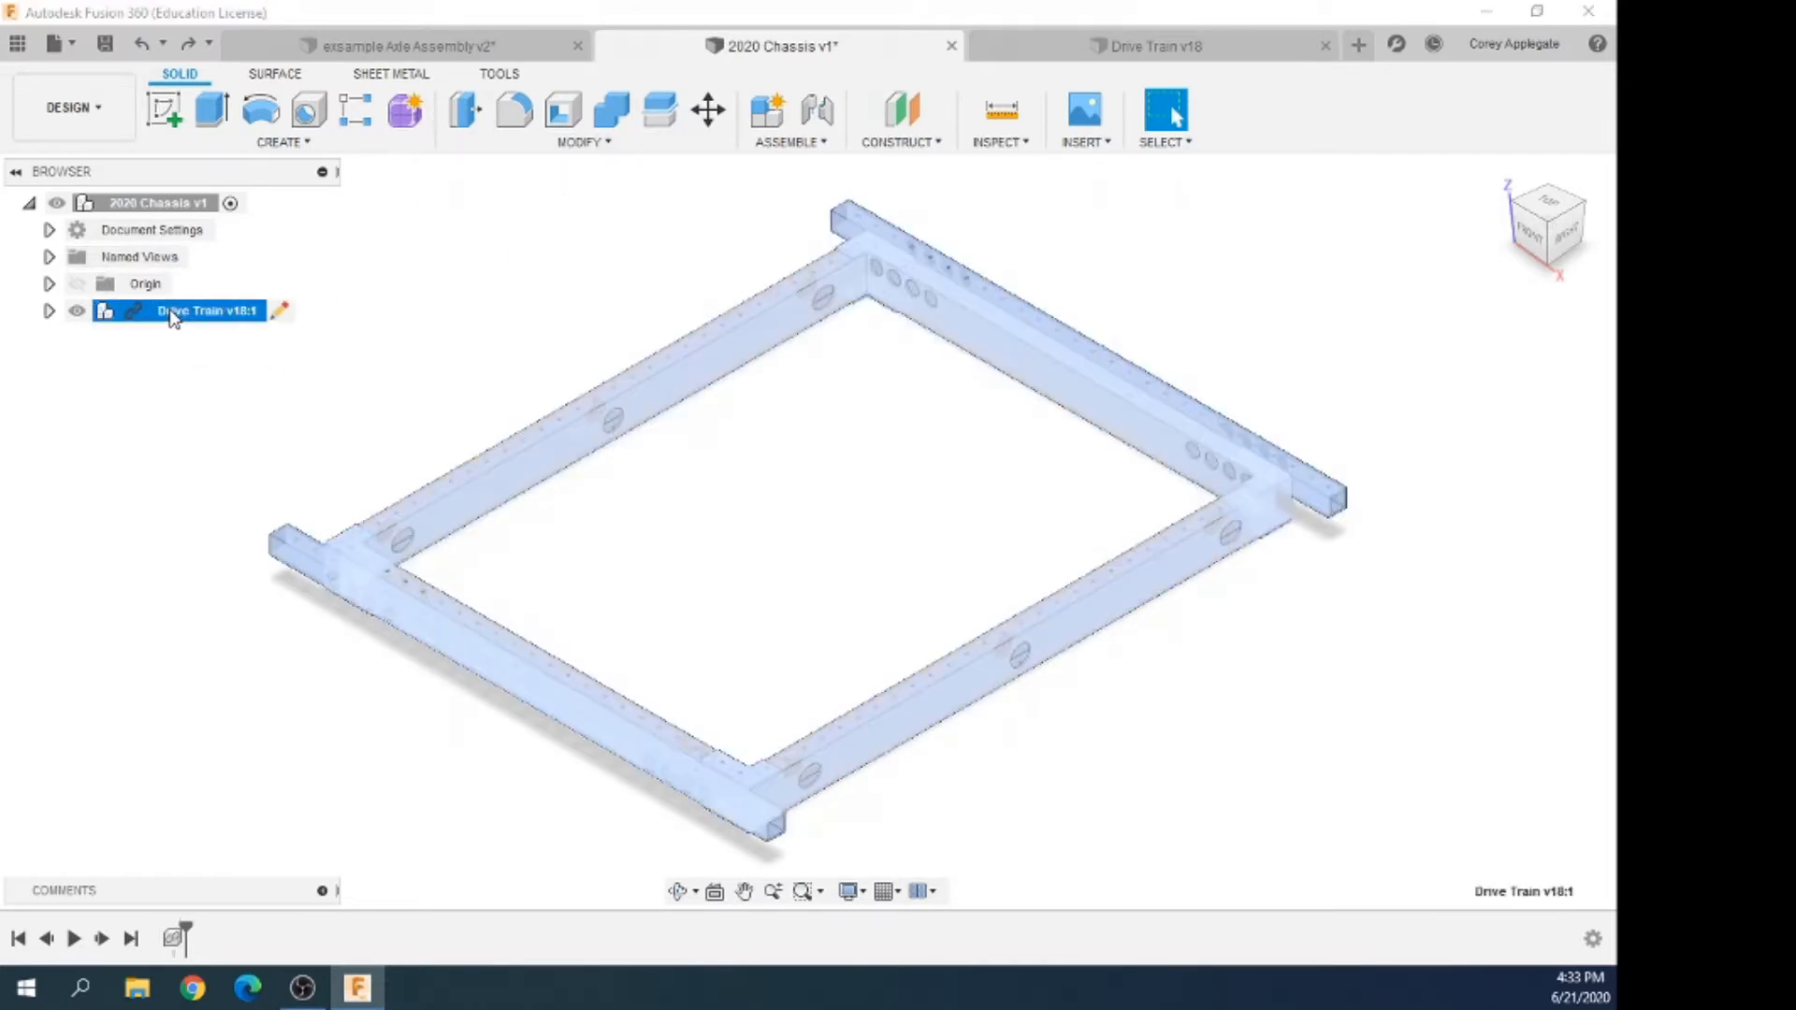
pyautogui.rightClick(178, 322)
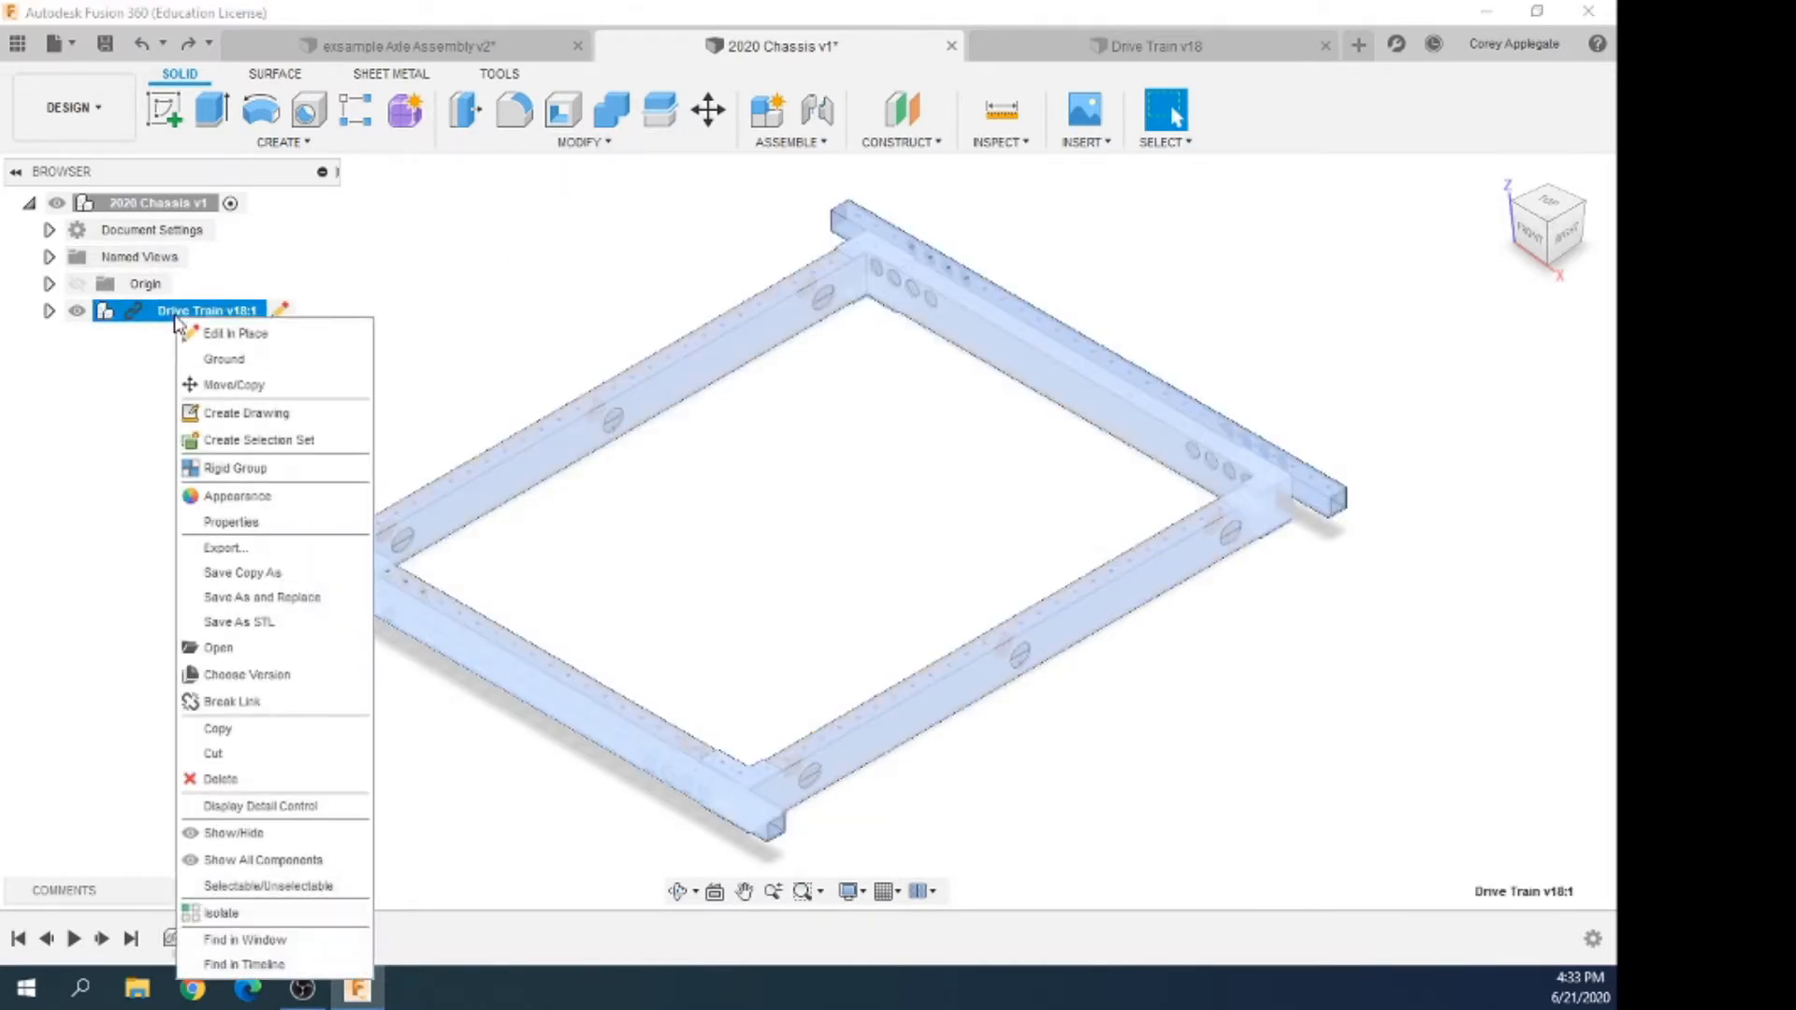
pyautogui.click(200, 361)
pyautogui.click(1048, 745)
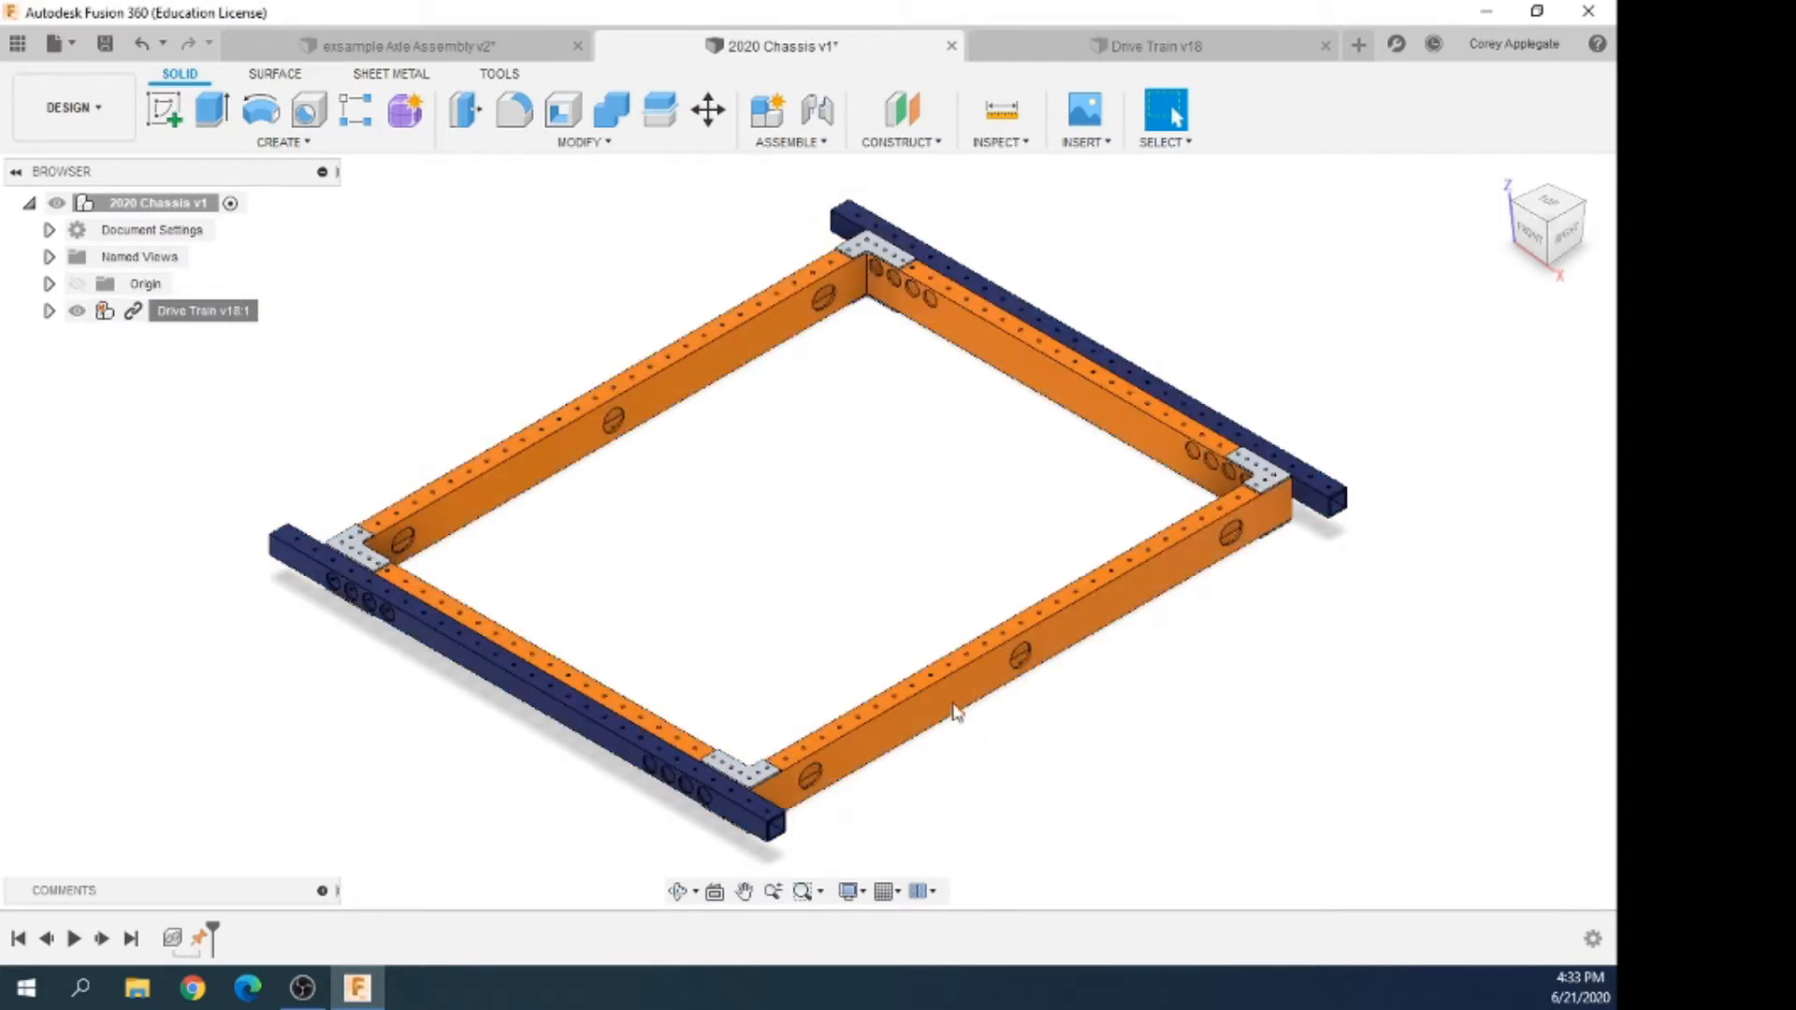
# Try to move the grounded drive train frame, and undo the attempt
pyautogui.moveTo(977, 643); pyautogui.dragTo(759, 586, button='middle')
pyautogui.moveTo(1124, 910); pyautogui.dragTo(950, 692, button='middle')
pyautogui.hotkey('ctrl', 'z')
# In the Drive Train design, unground the Drive Rail Left component and test whether the frame can move
pyautogui.click(1132, 46)
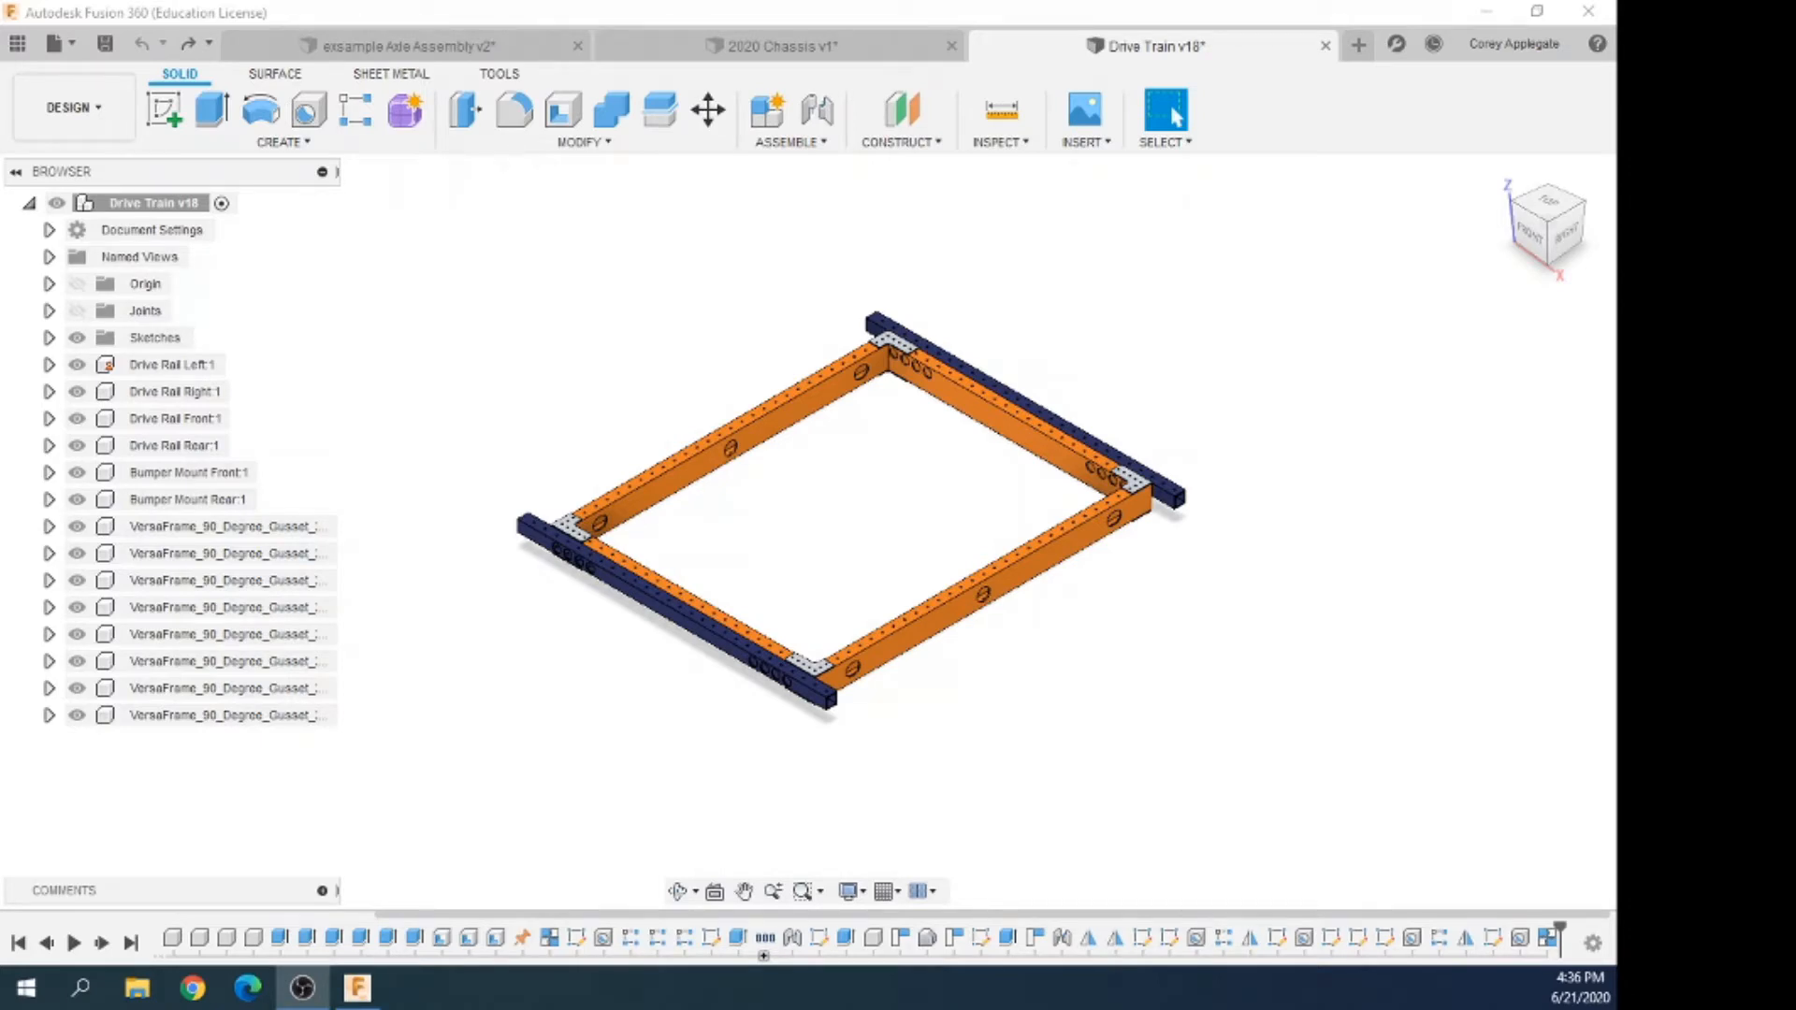
pyautogui.rightClick(140, 373)
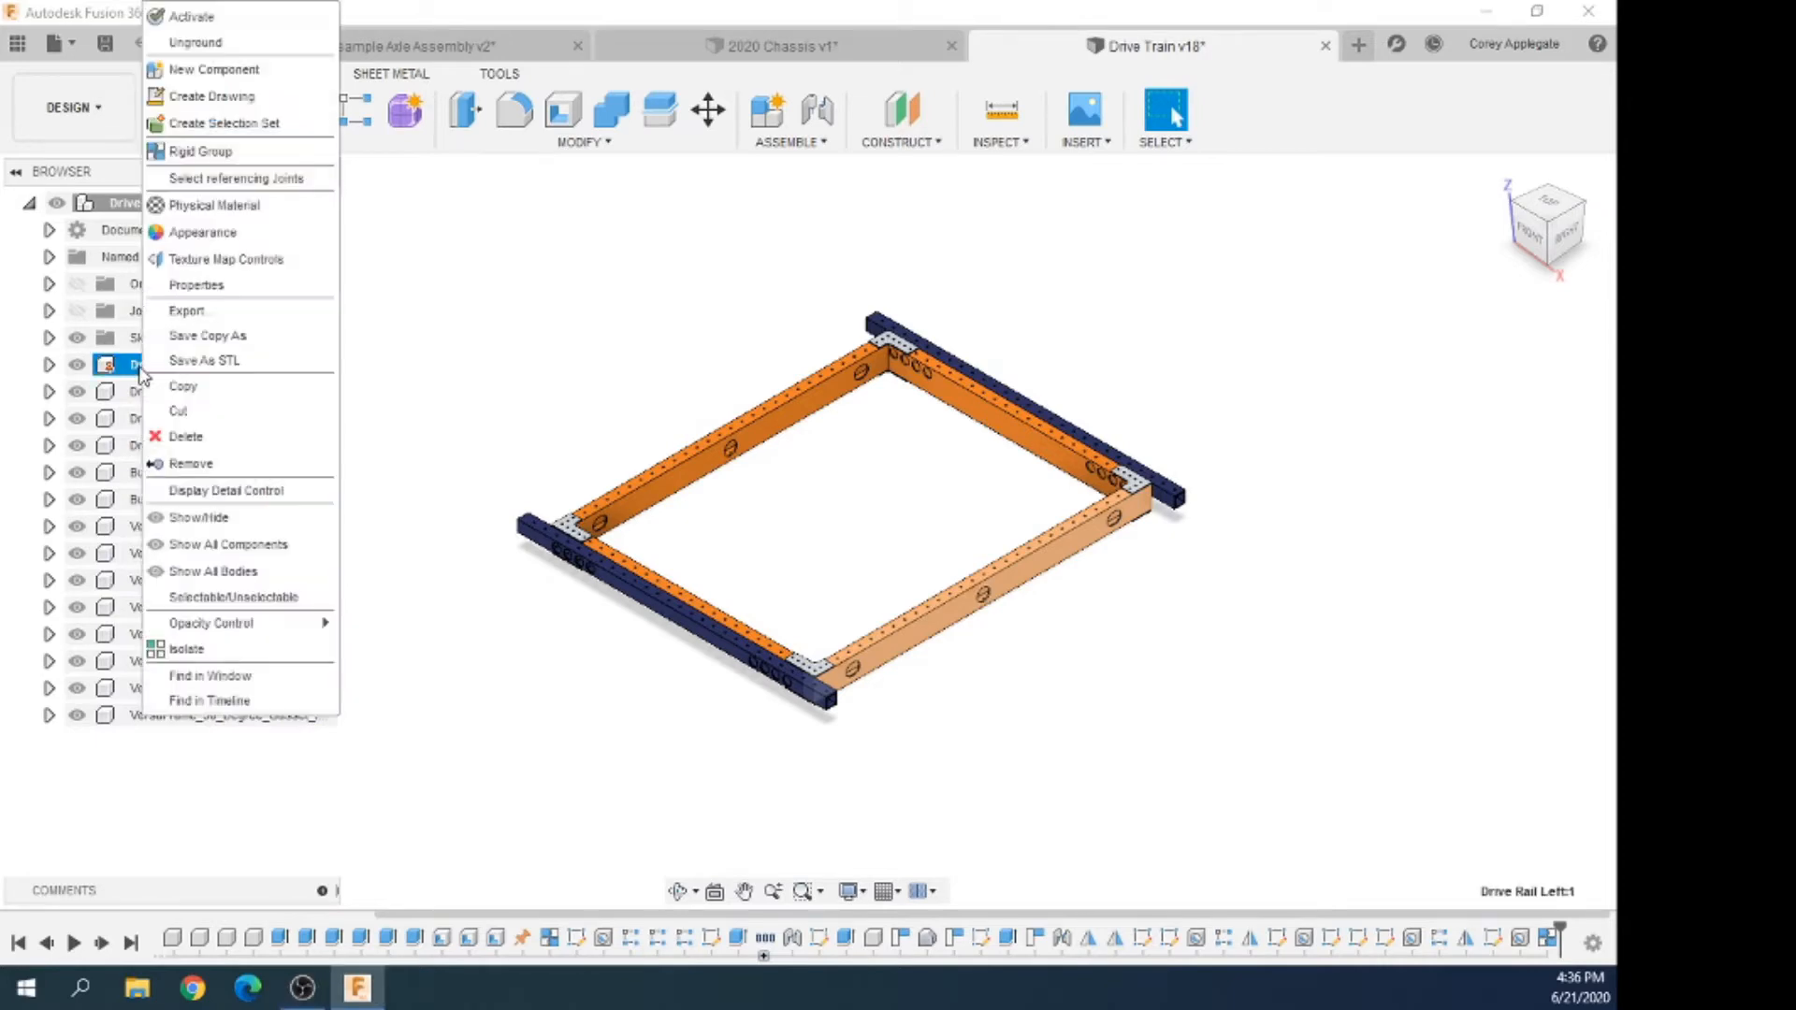
pyautogui.click(197, 42)
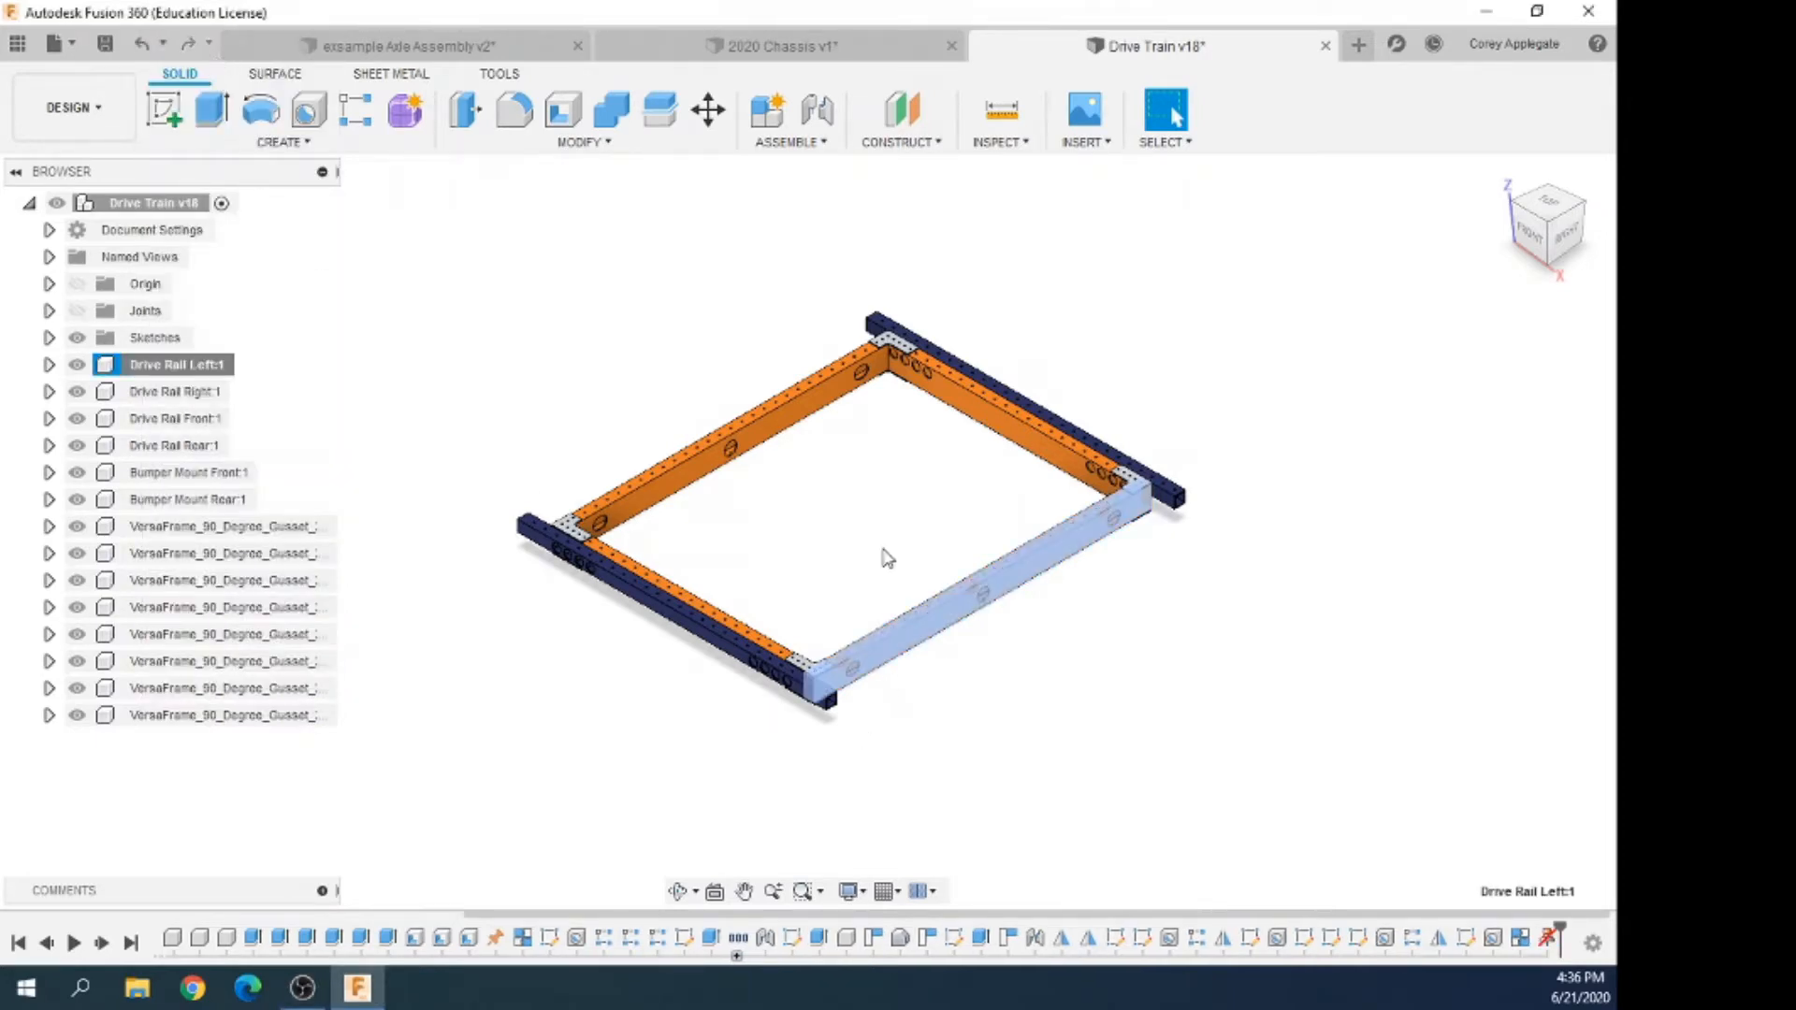
pyautogui.moveTo(943, 596); pyautogui.dragTo(1002, 682)
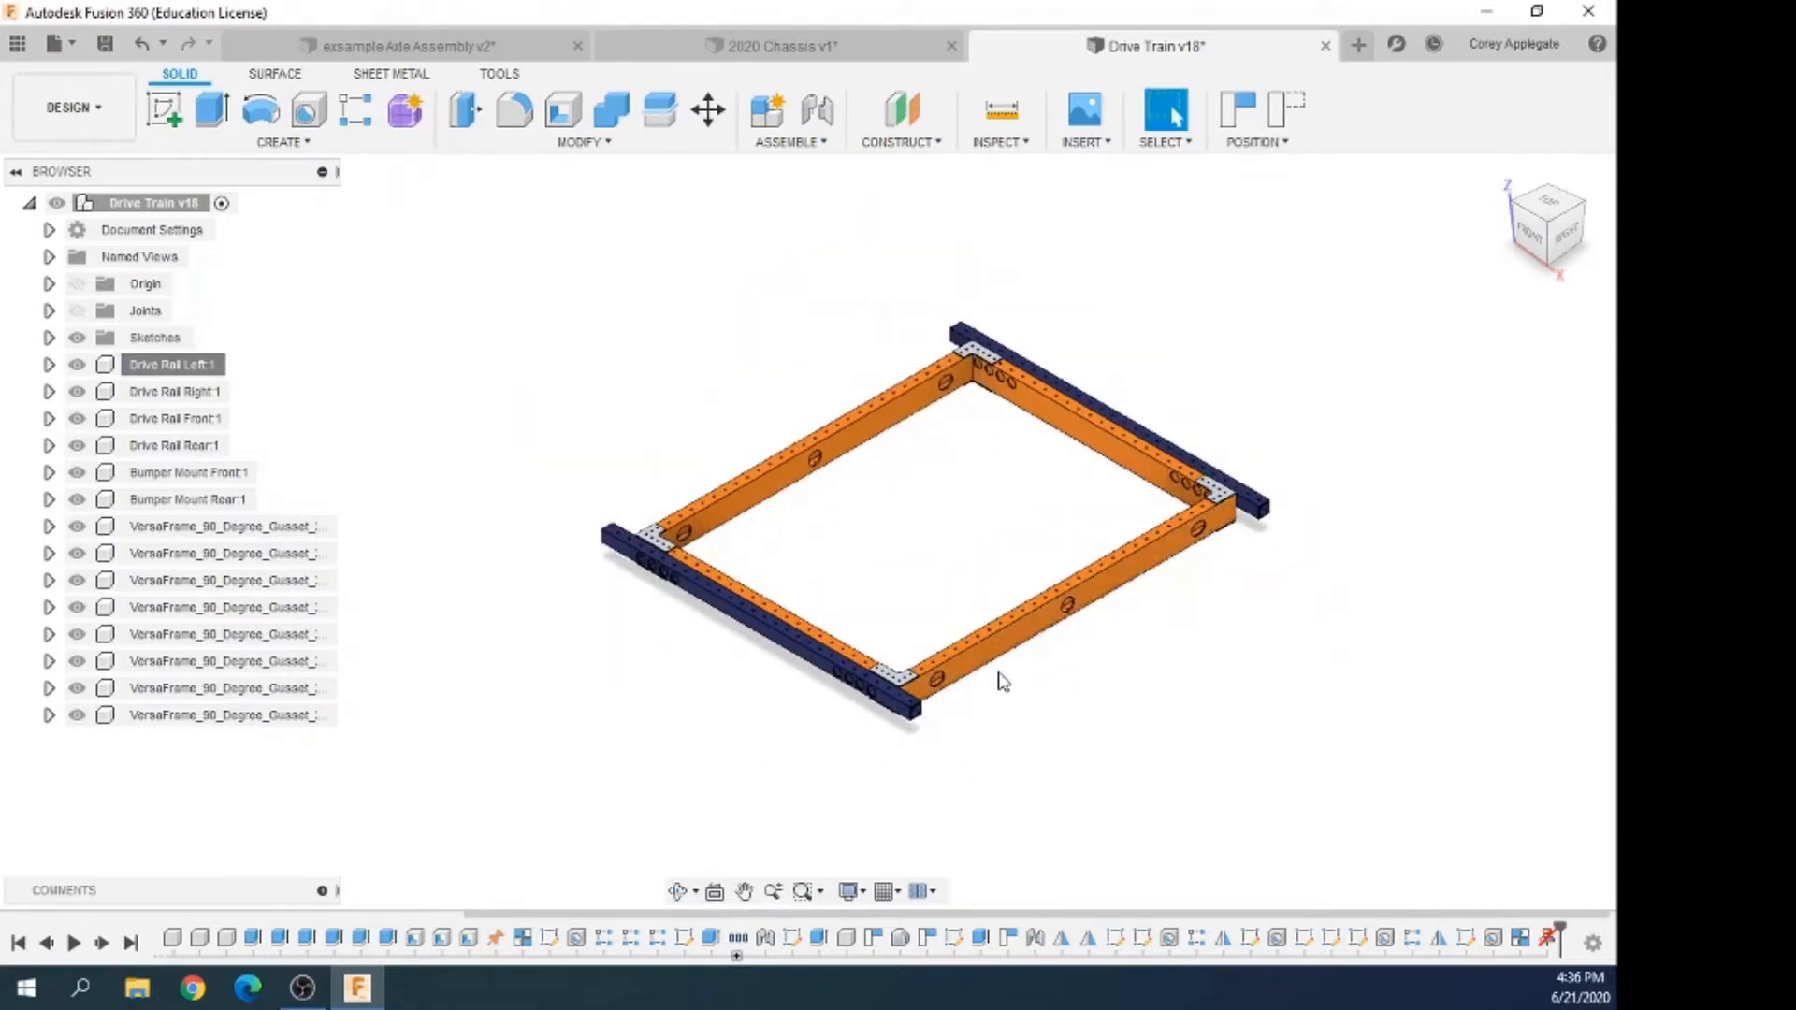
# Create a rigid as-built joint between Drive Rail Left and the top-level Drive Train component, and test the frame's movement
pyautogui.click(790, 141)
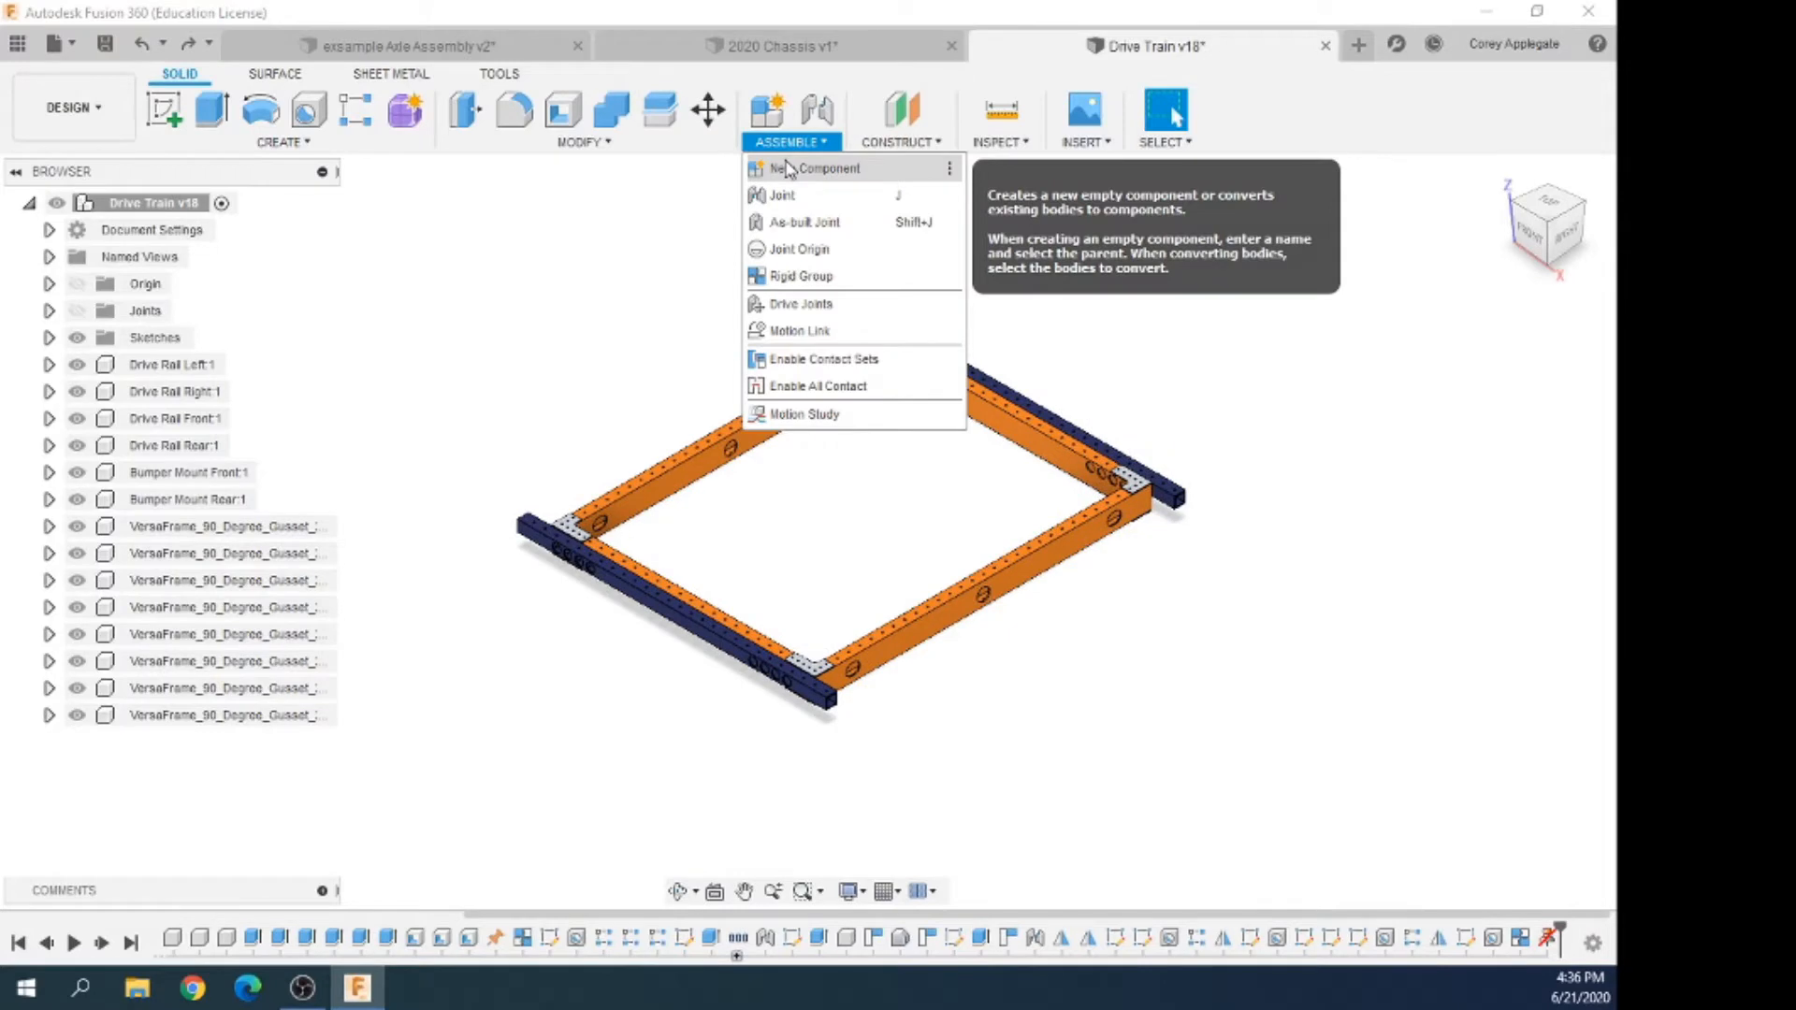
pyautogui.click(767, 222)
pyautogui.click(145, 367)
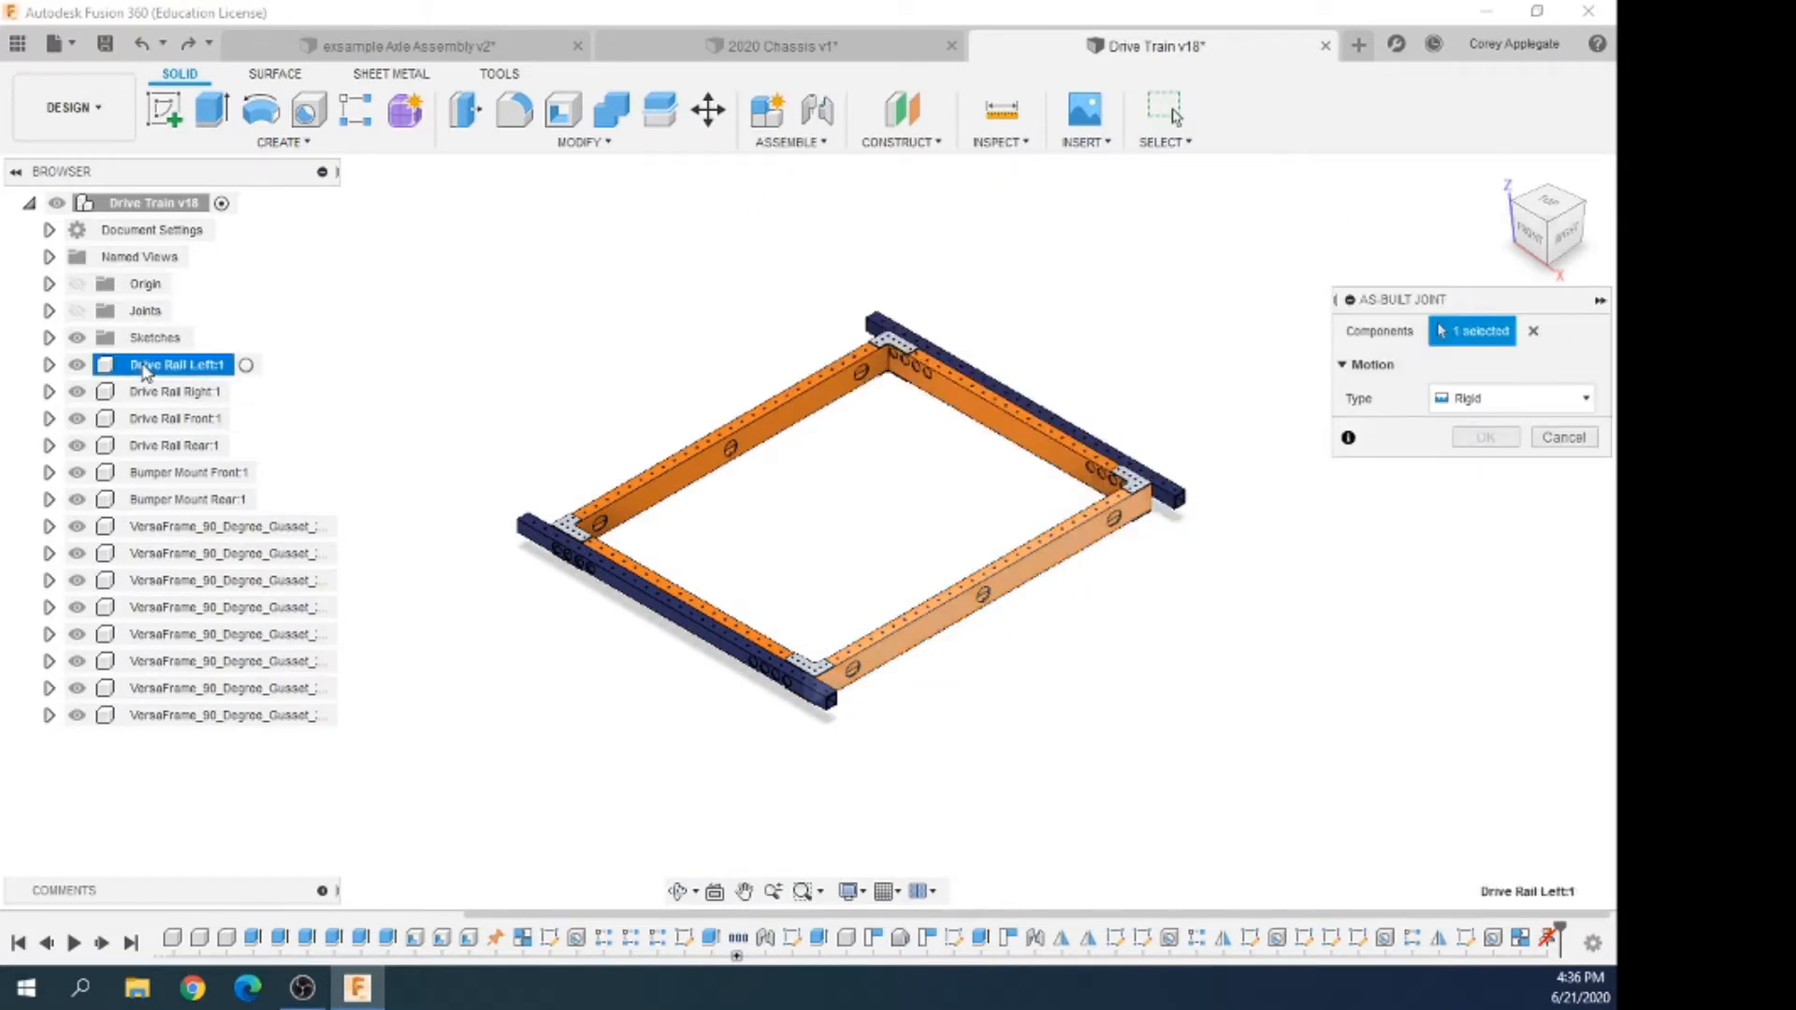
pyautogui.click(145, 205)
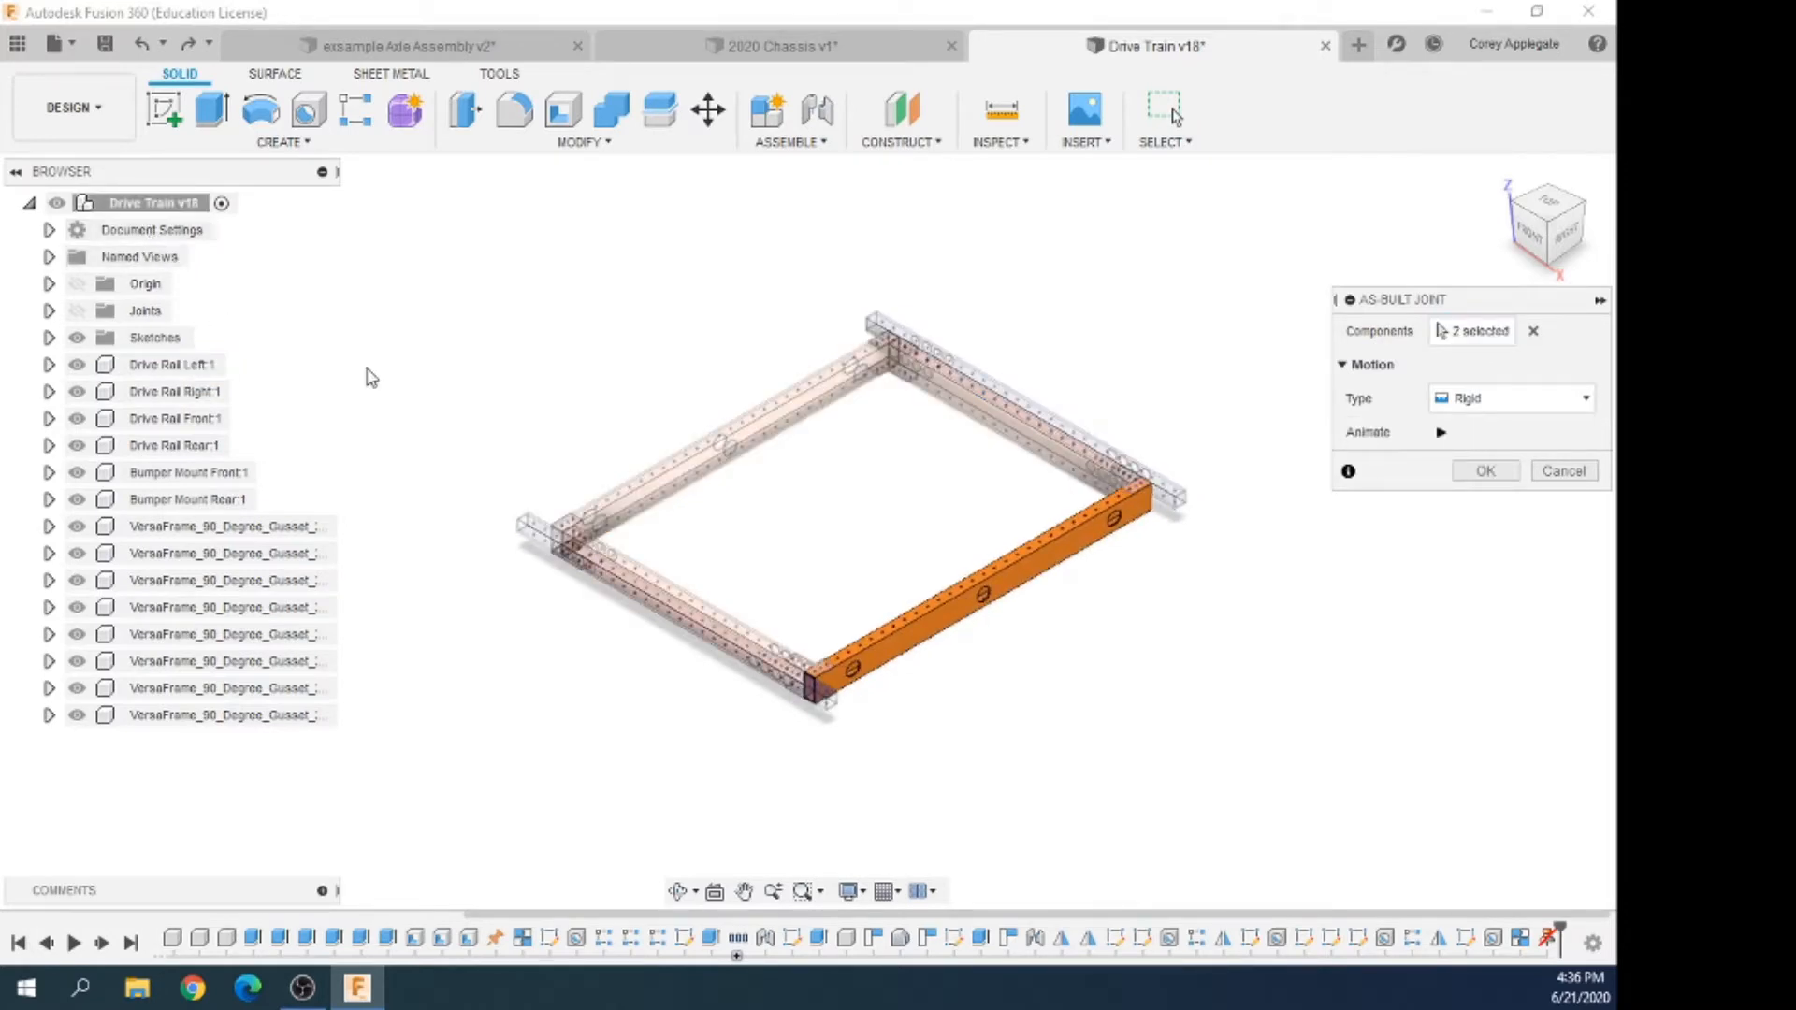
pyautogui.click(1496, 473)
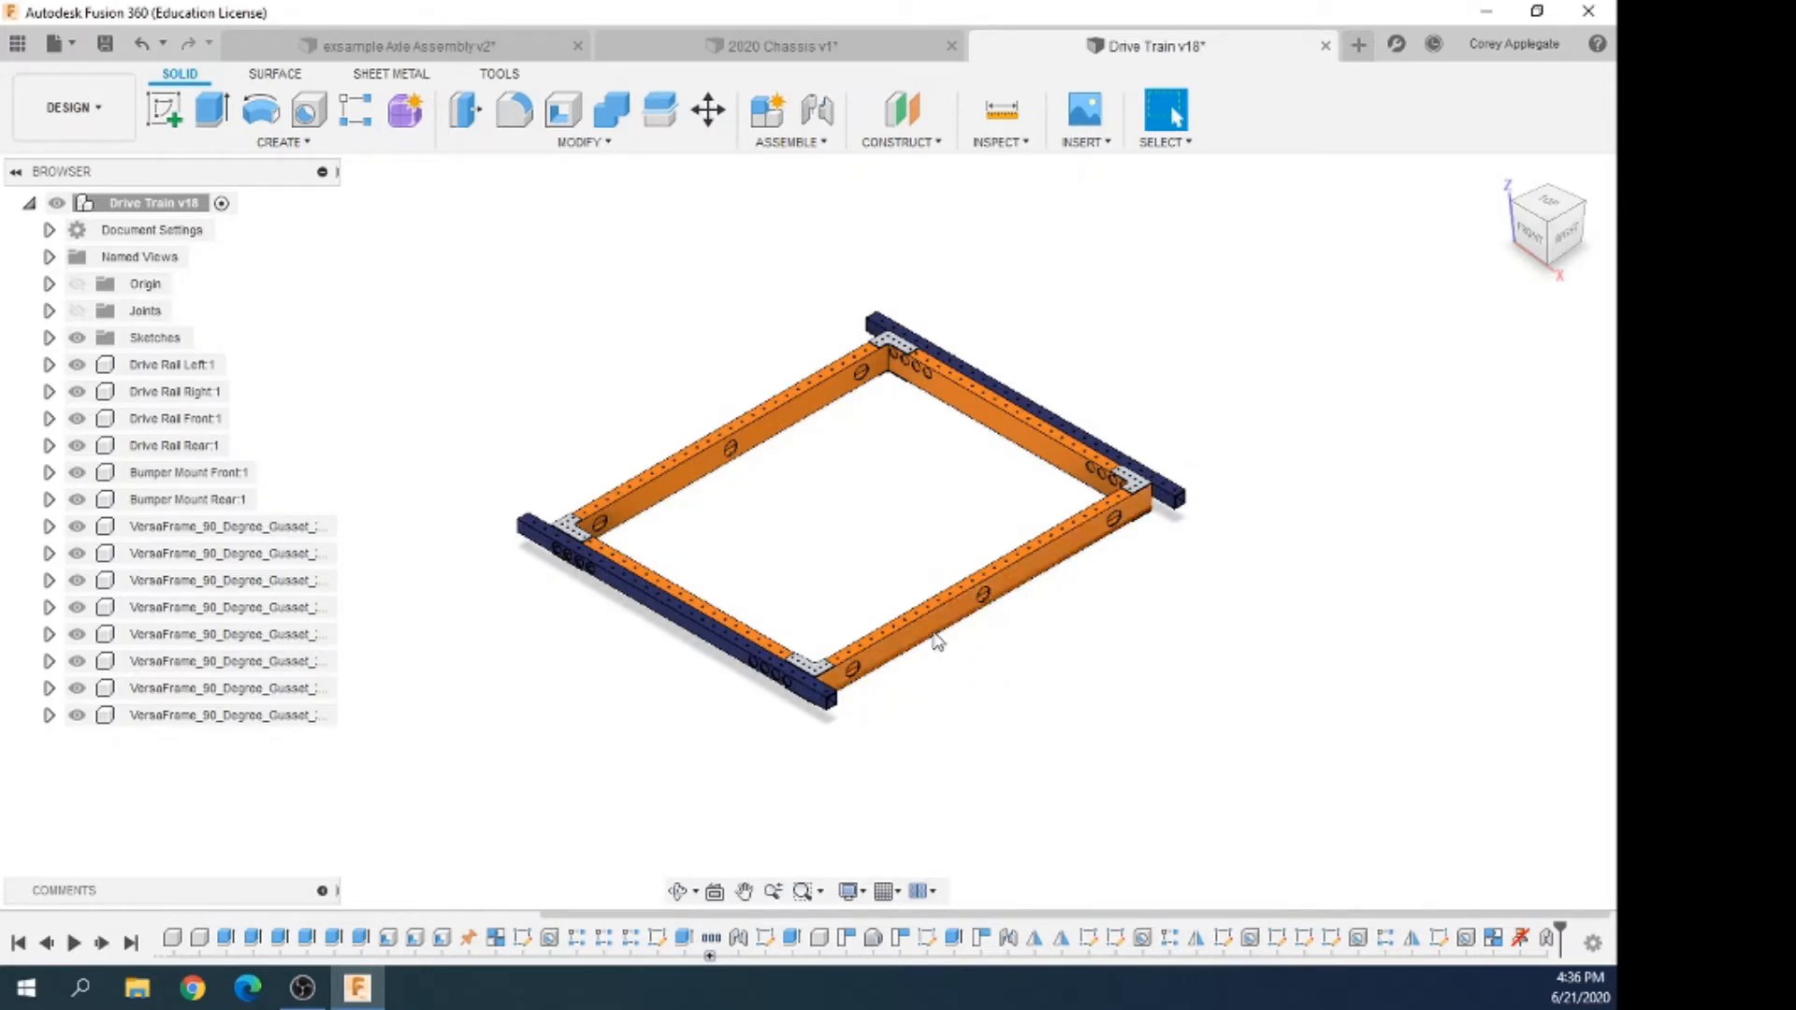
pyautogui.moveTo(925, 631)
pyautogui.mouseDown()
pyautogui.moveTo(926, 613)
pyautogui.moveTo(937, 652)
pyautogui.mouseUp()
# Save the Drive Train design and return to the 2020 Chassis assembly
pyautogui.click(105, 45)
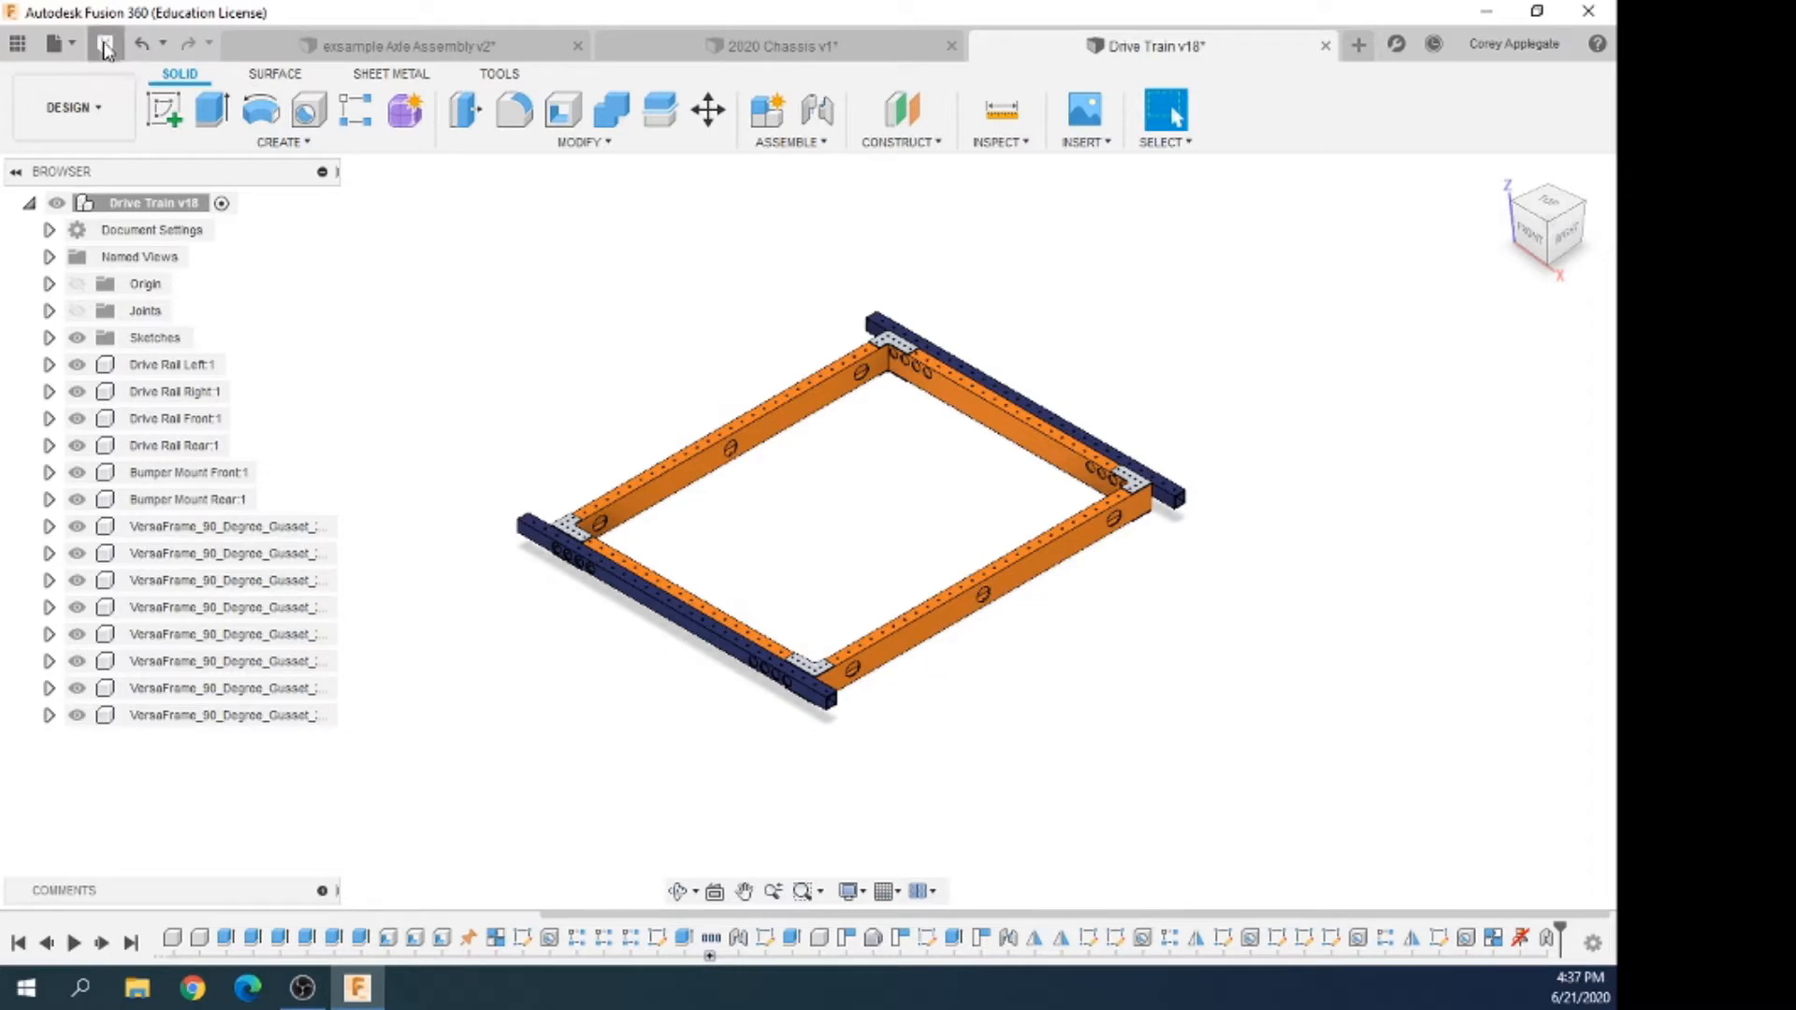
pyautogui.click(826, 514)
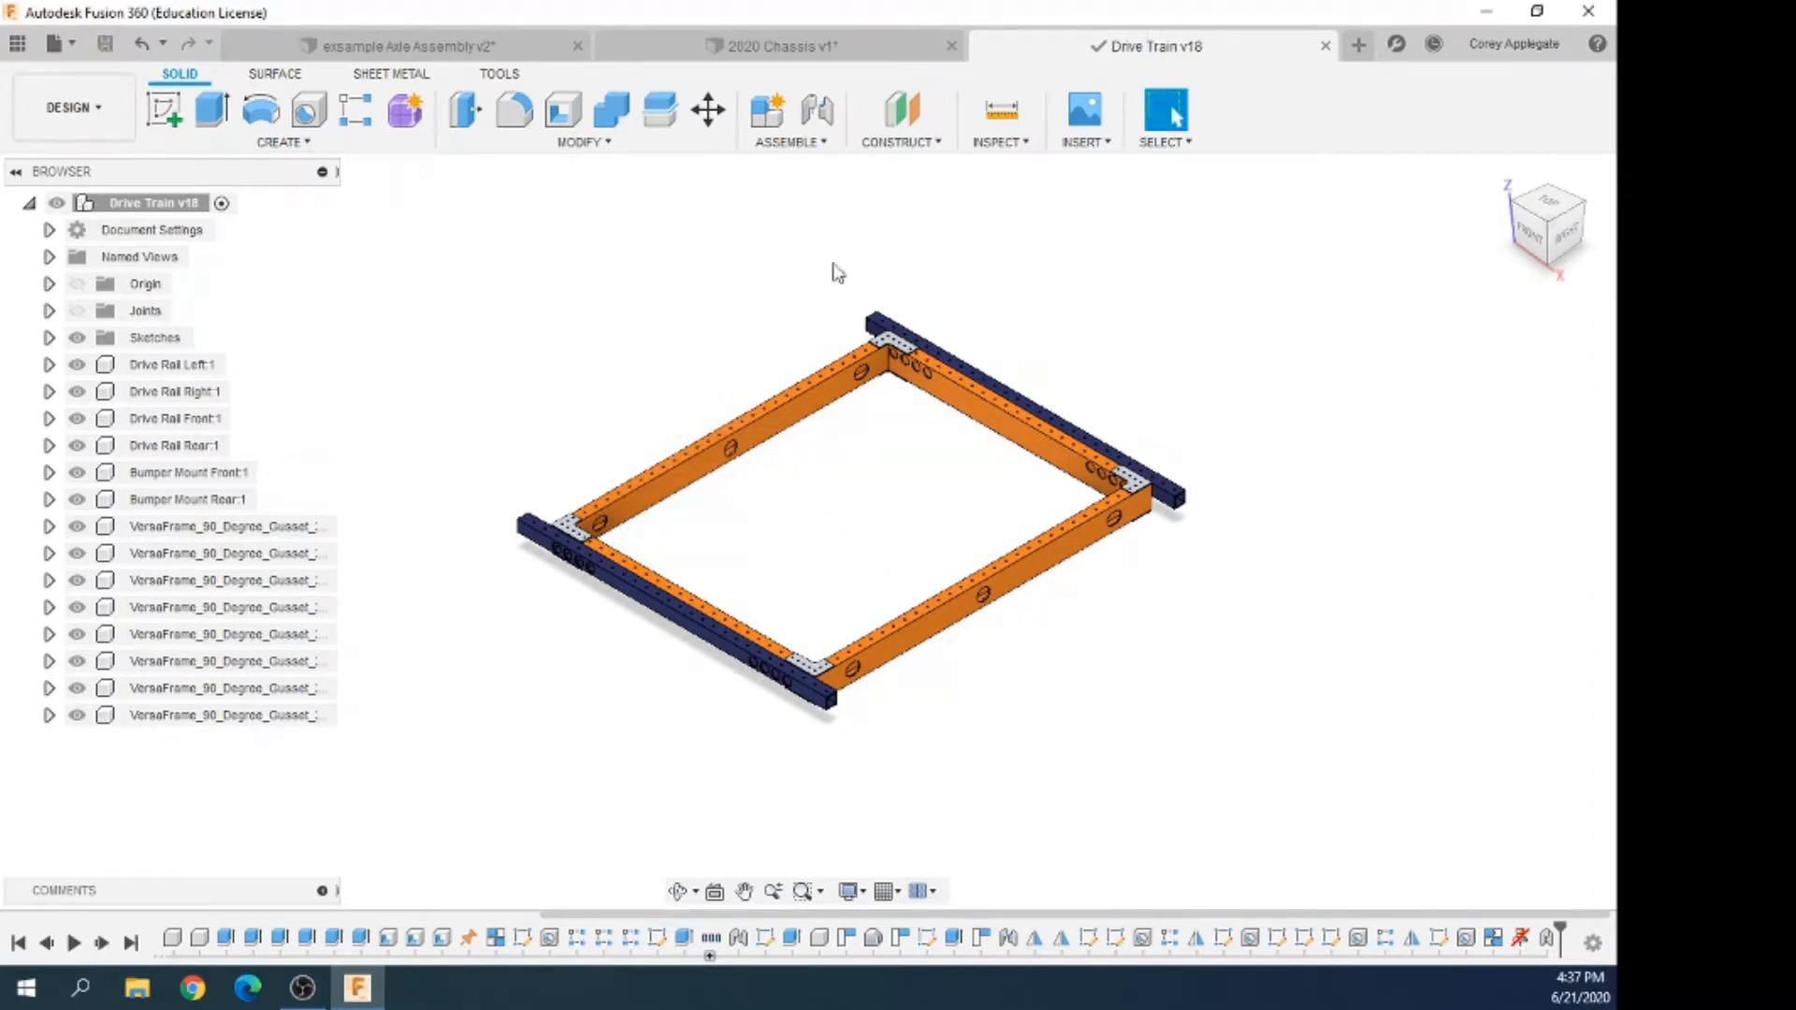
pyautogui.click(742, 46)
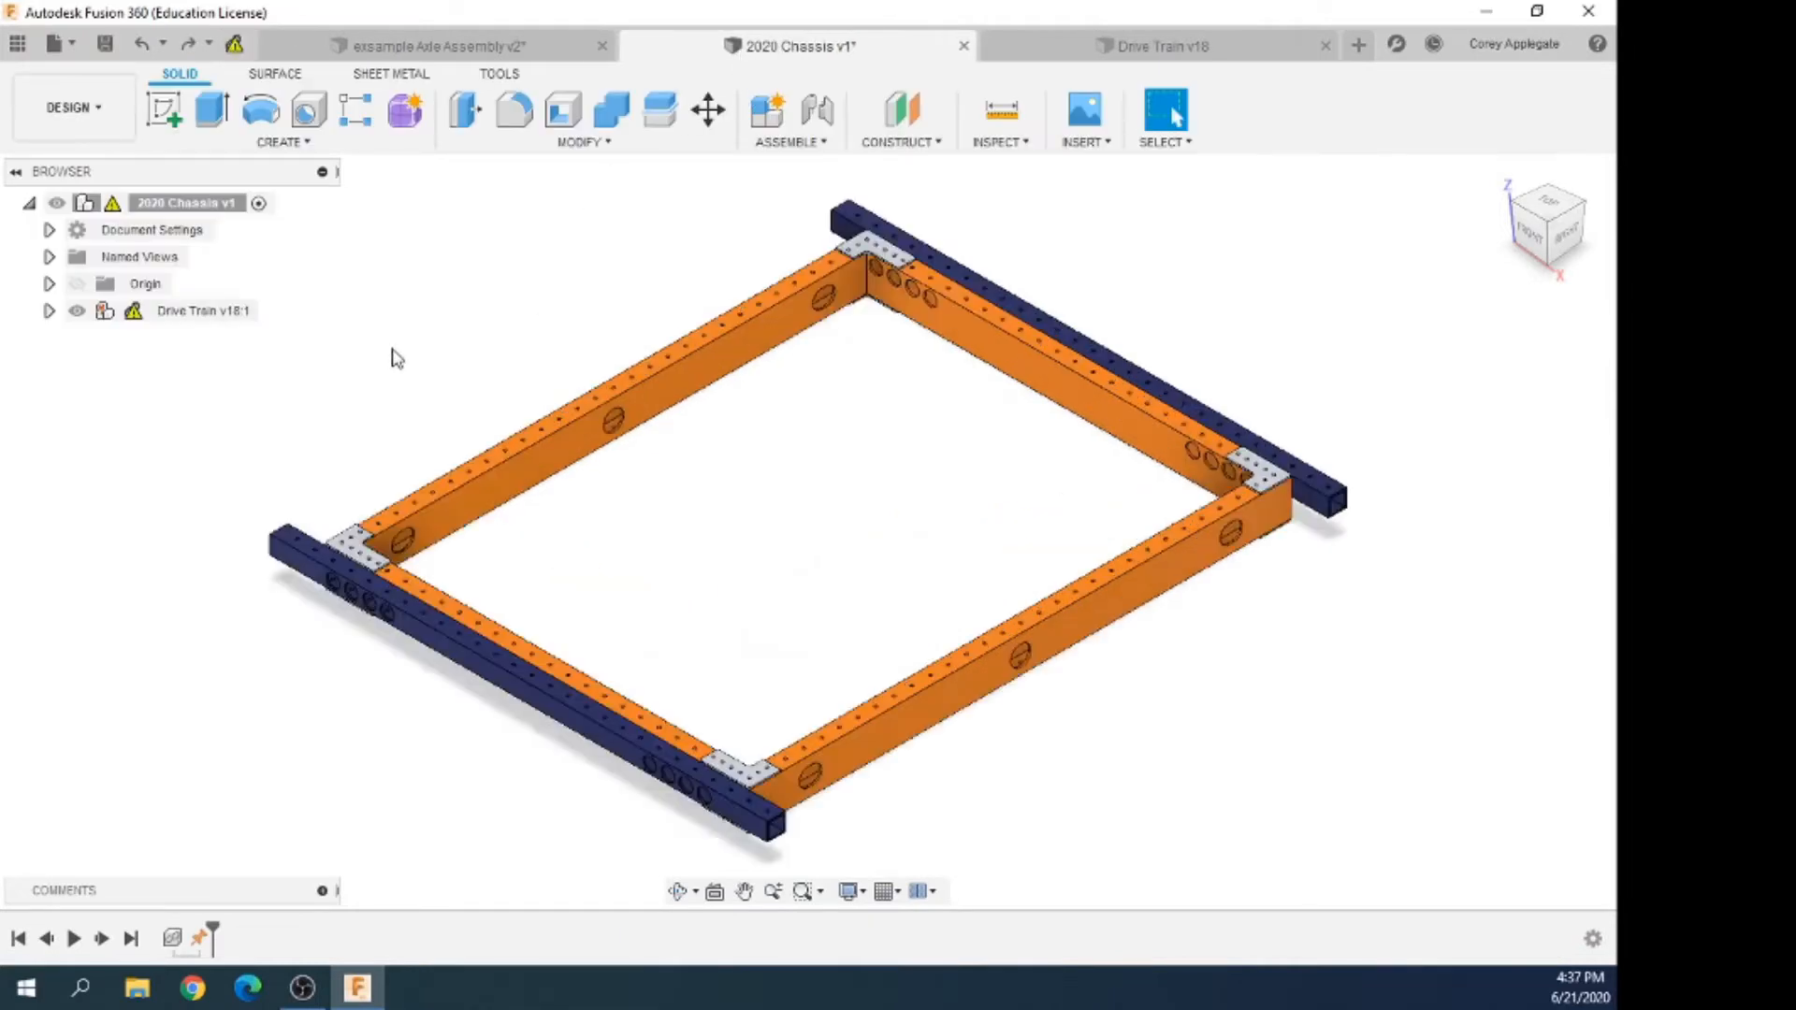
# Update the linked Drive Train component to its latest version and unground it in the 2020 Chassis assembly
pyautogui.click(235, 46)
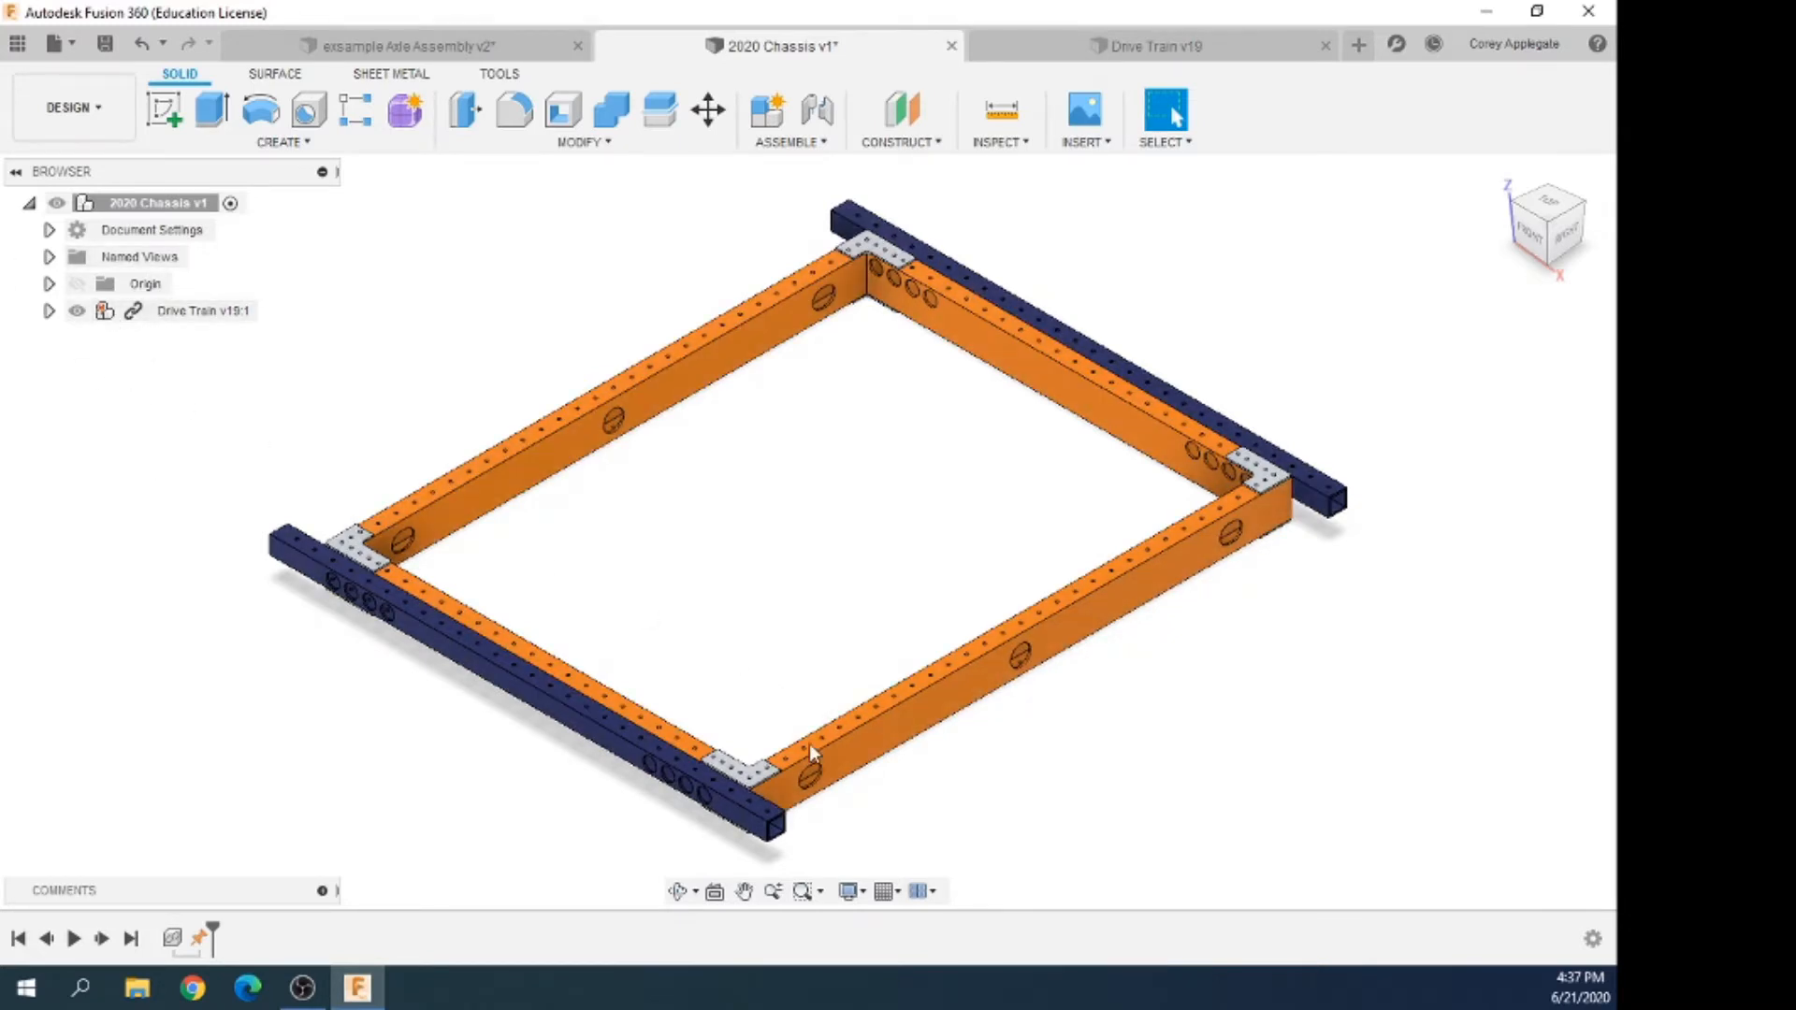
pyautogui.rightClick(103, 316)
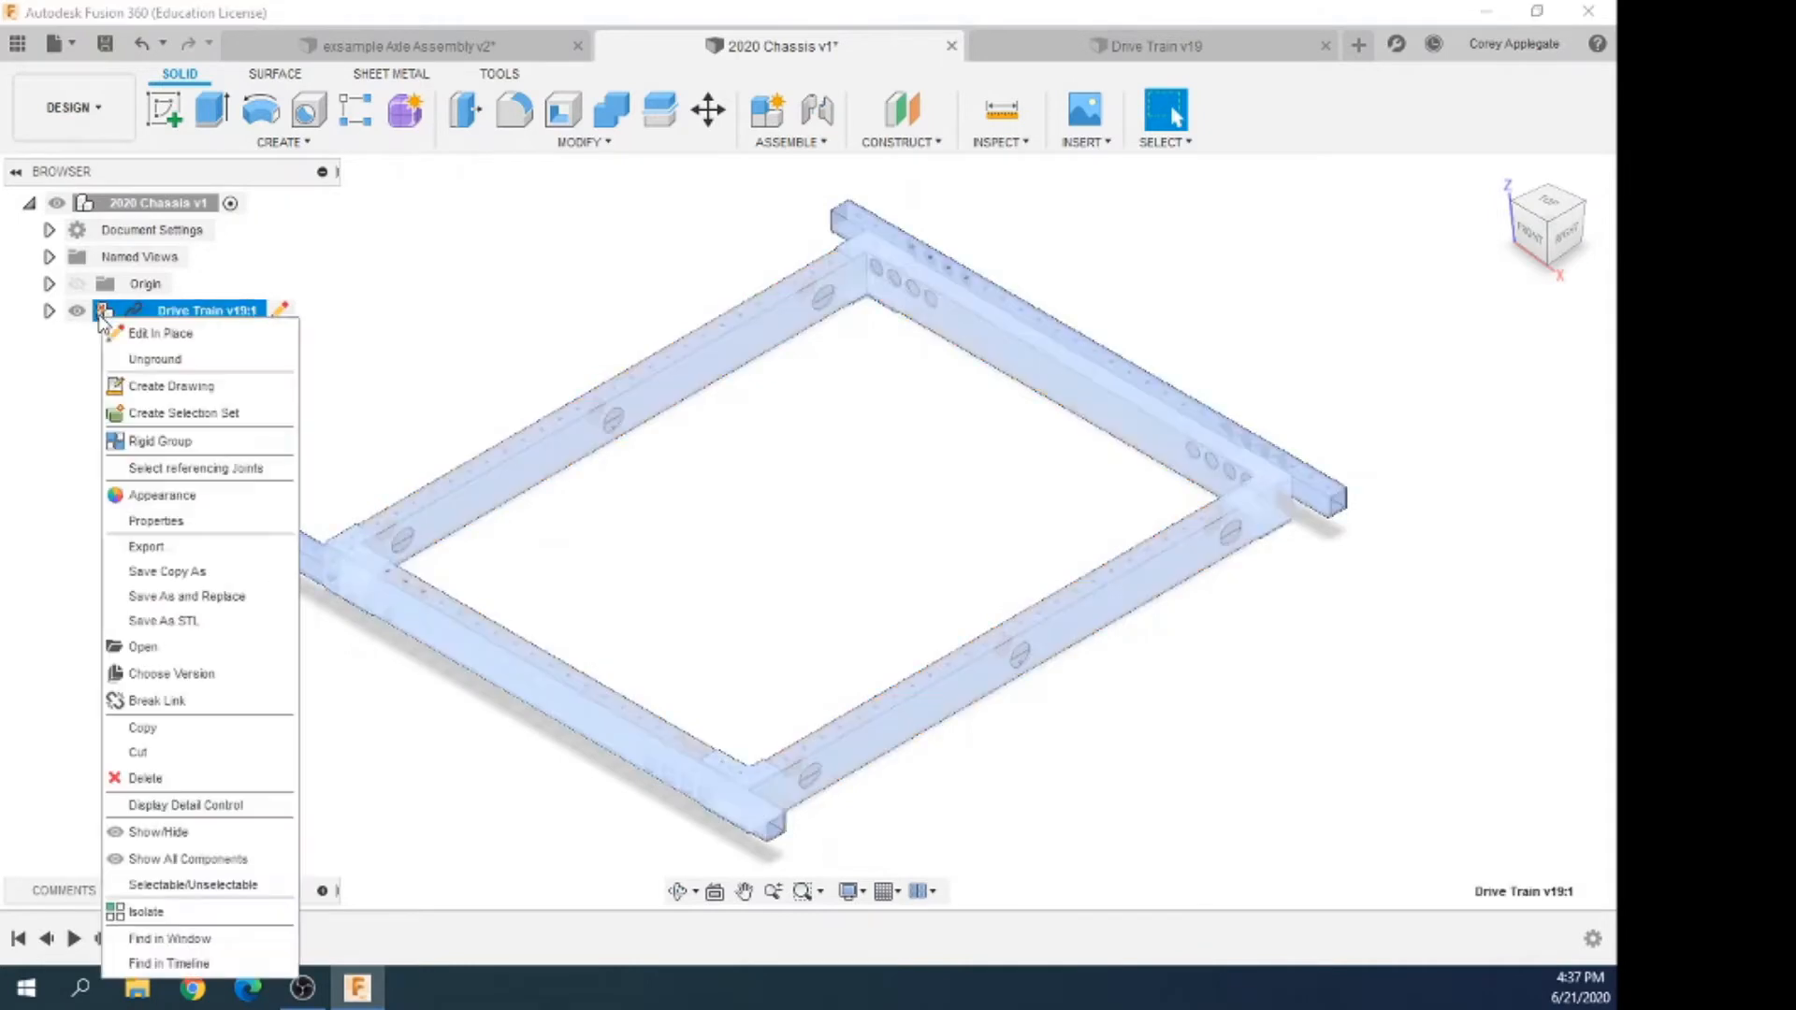
pyautogui.click(140, 360)
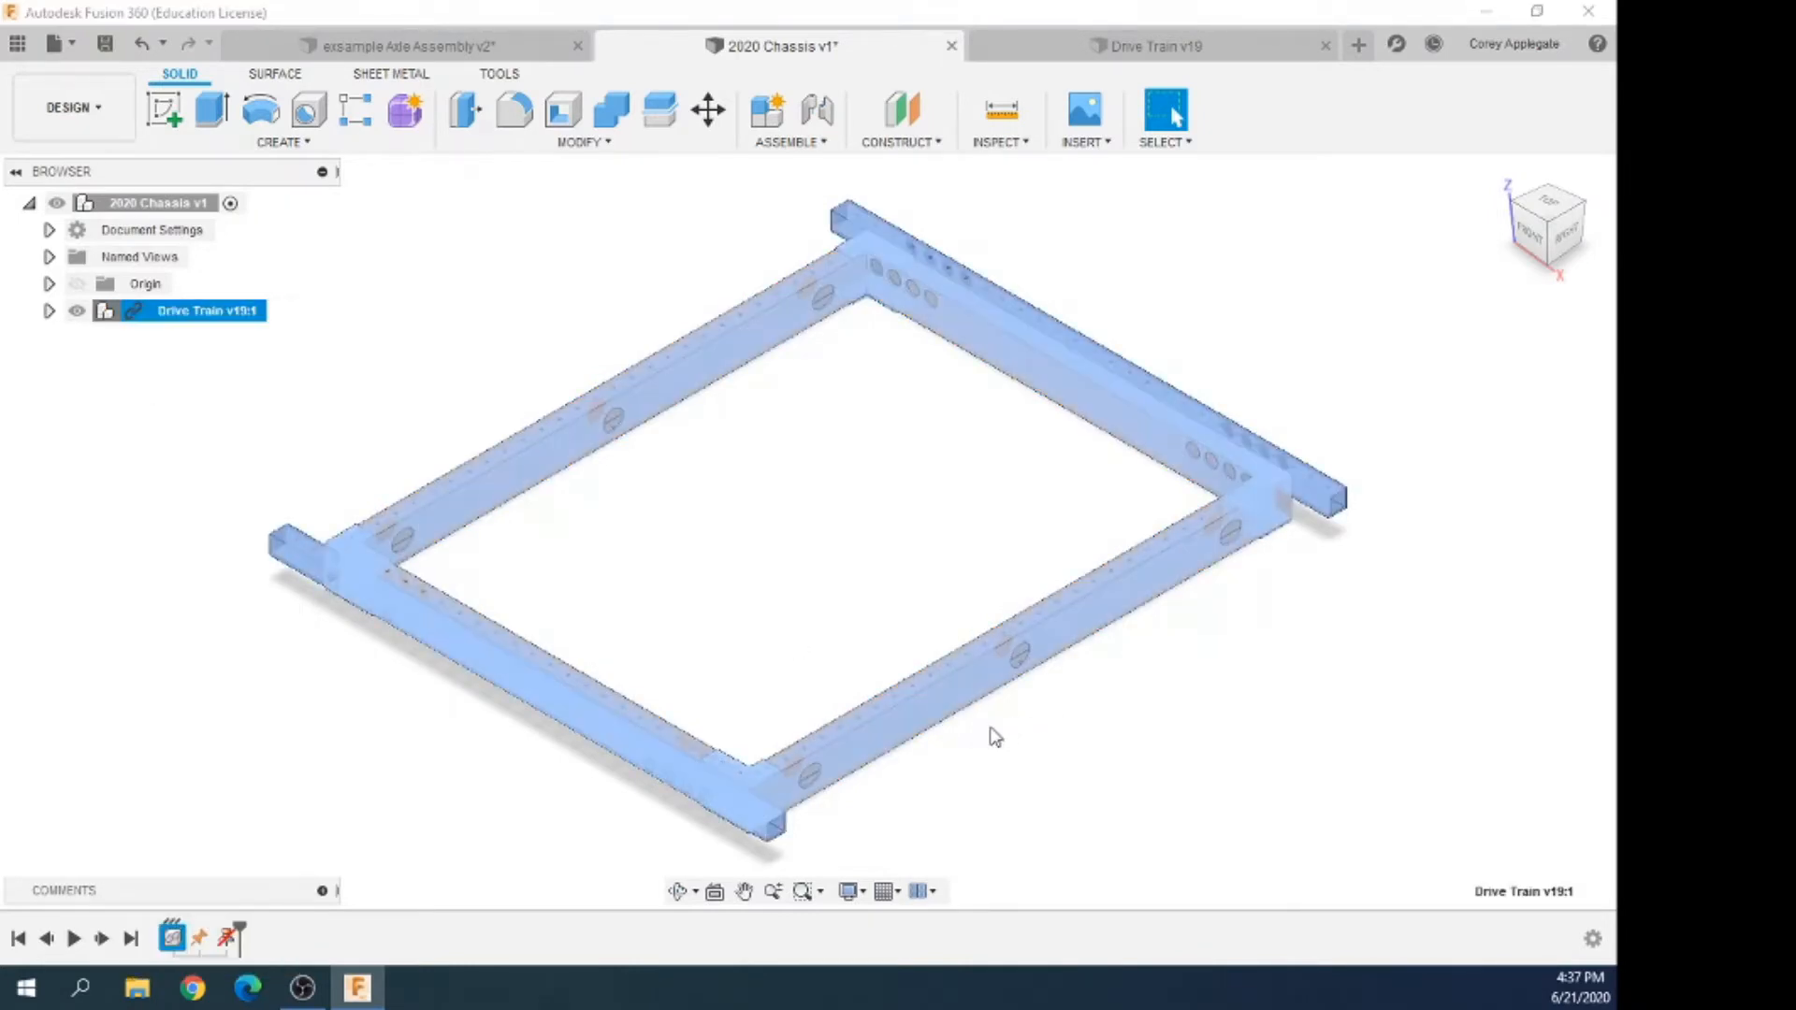
# Test whether the ungrounded Drive Train frame can be moved, and undo the move
pyautogui.click(1166, 784)
pyautogui.moveTo(992, 600); pyautogui.dragTo(934, 680)
pyautogui.hotkey('ctrl', 'z')
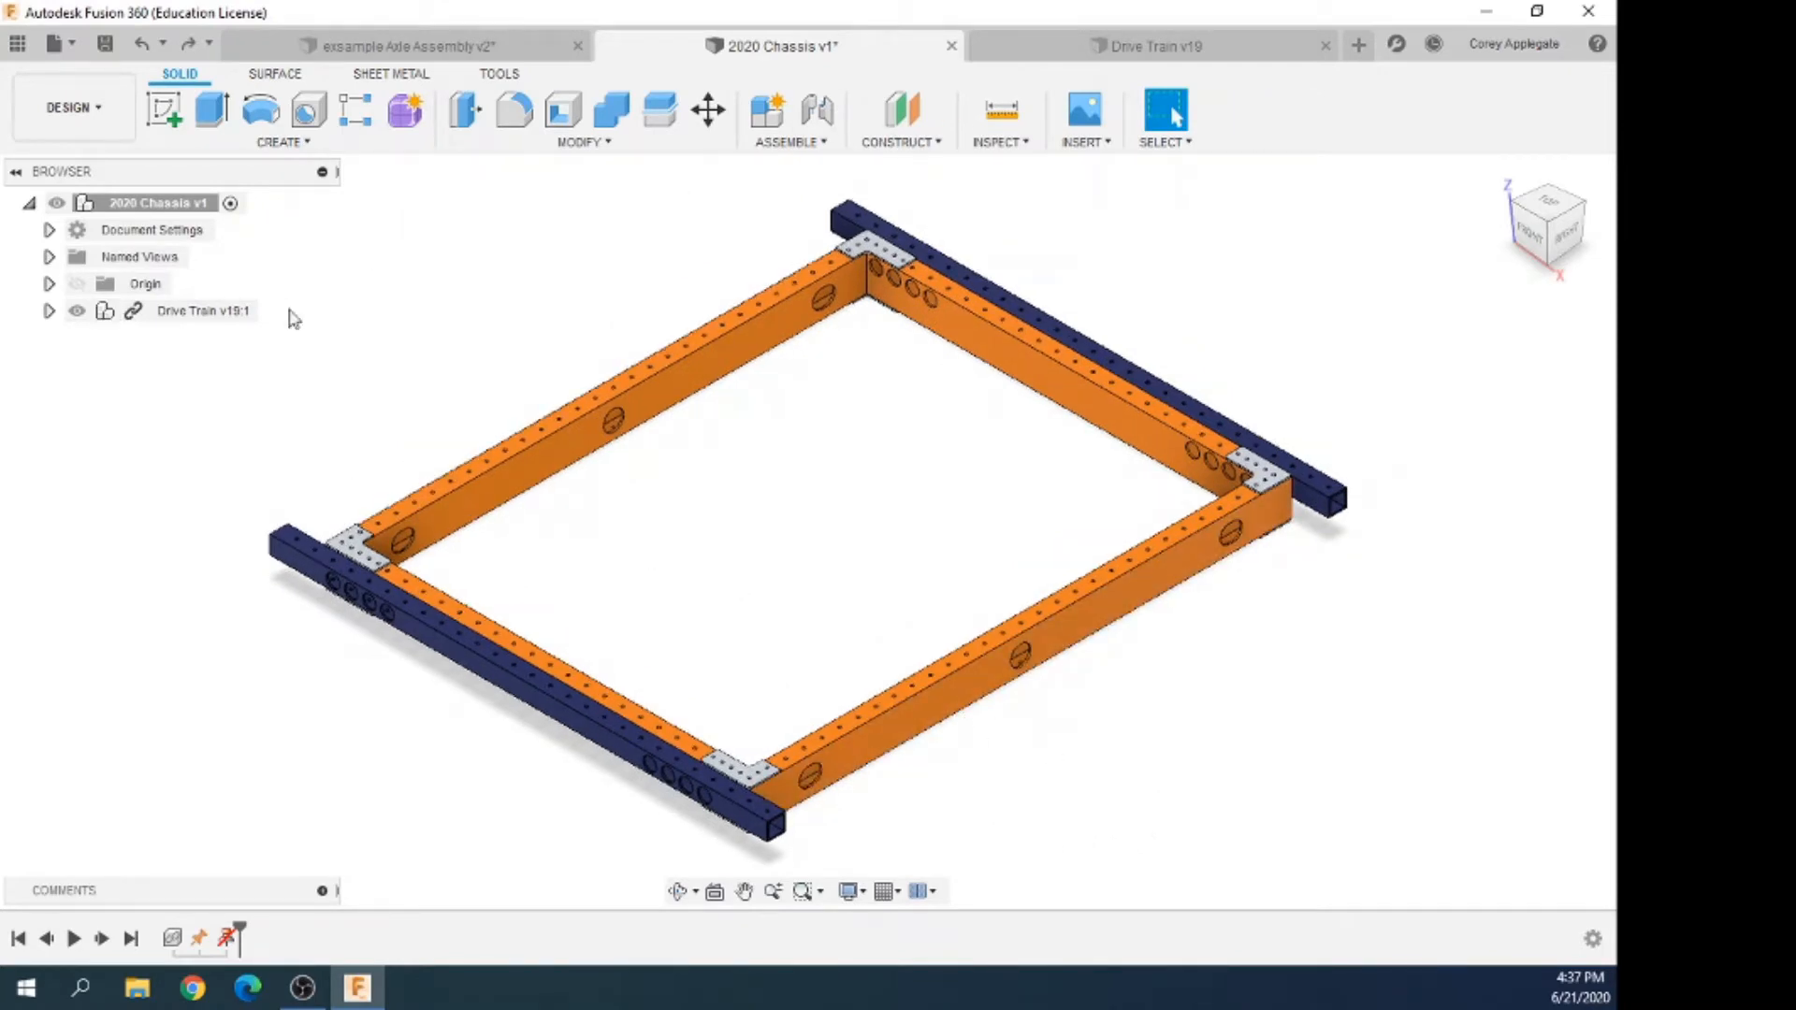
# Create a rigid as-built joint between the Drive Train component and the top-level 2020 Chassis component
pyautogui.click(799, 144)
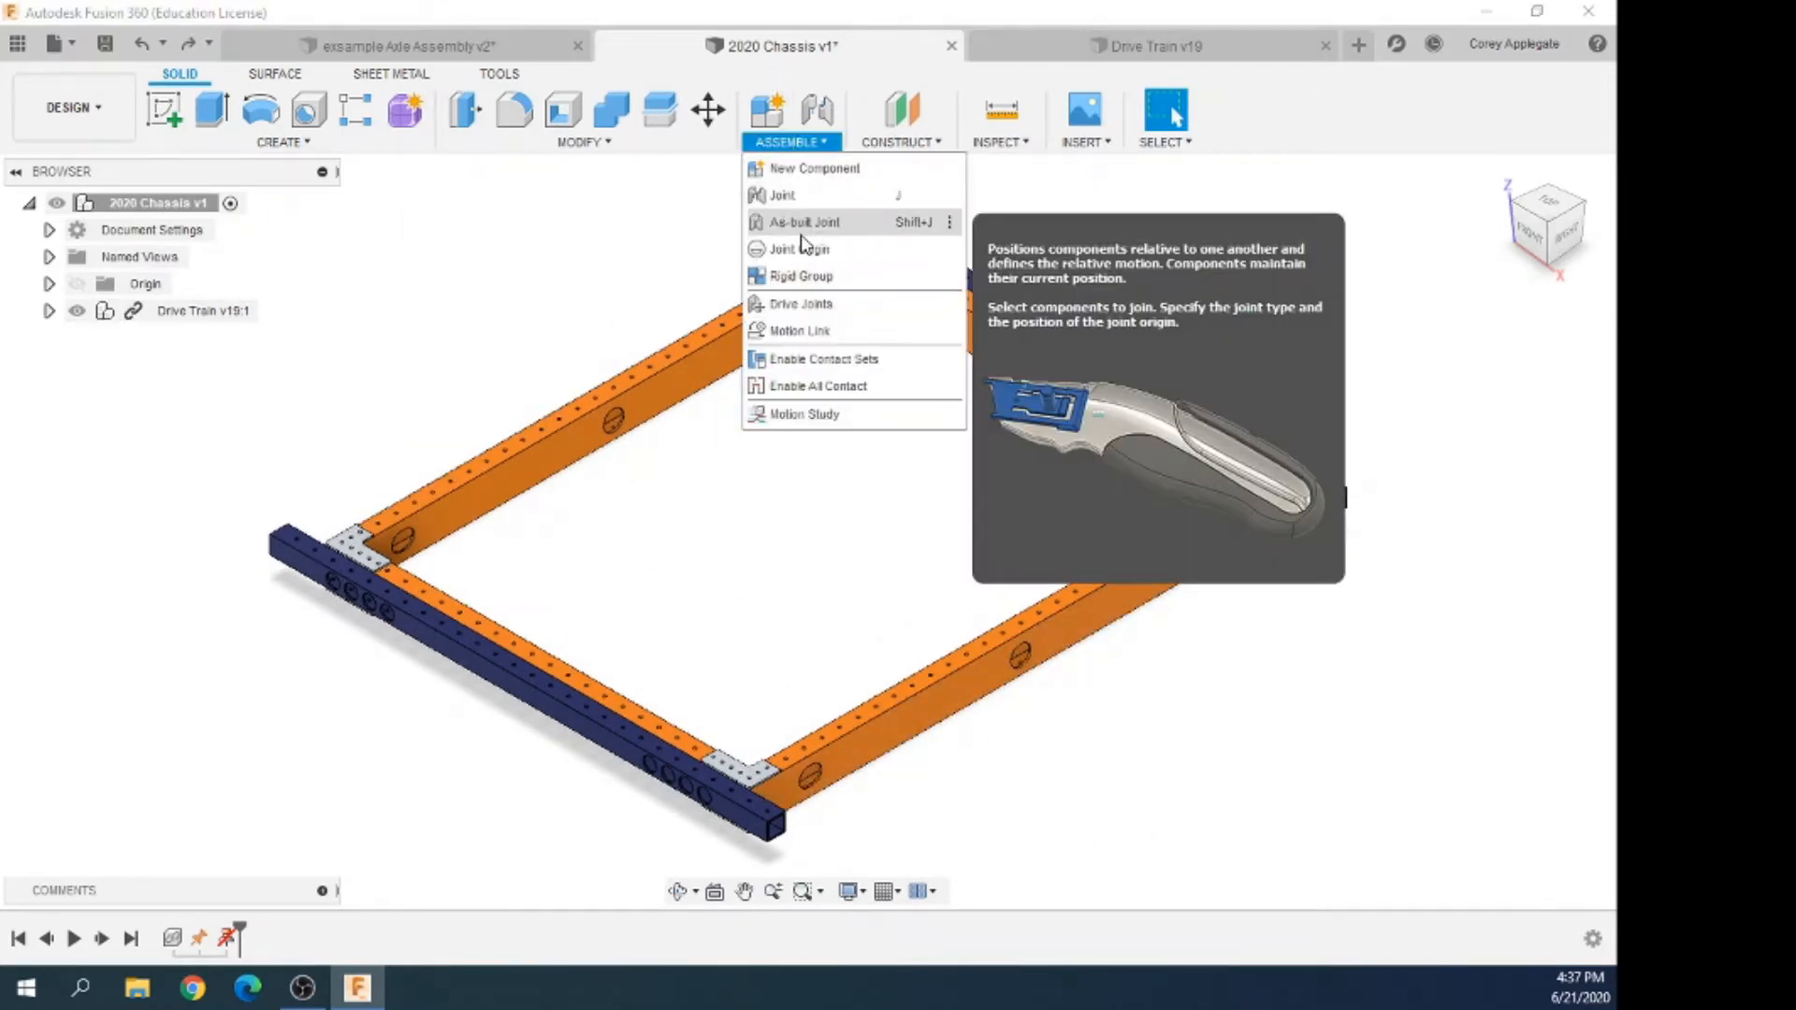
pyautogui.click(802, 221)
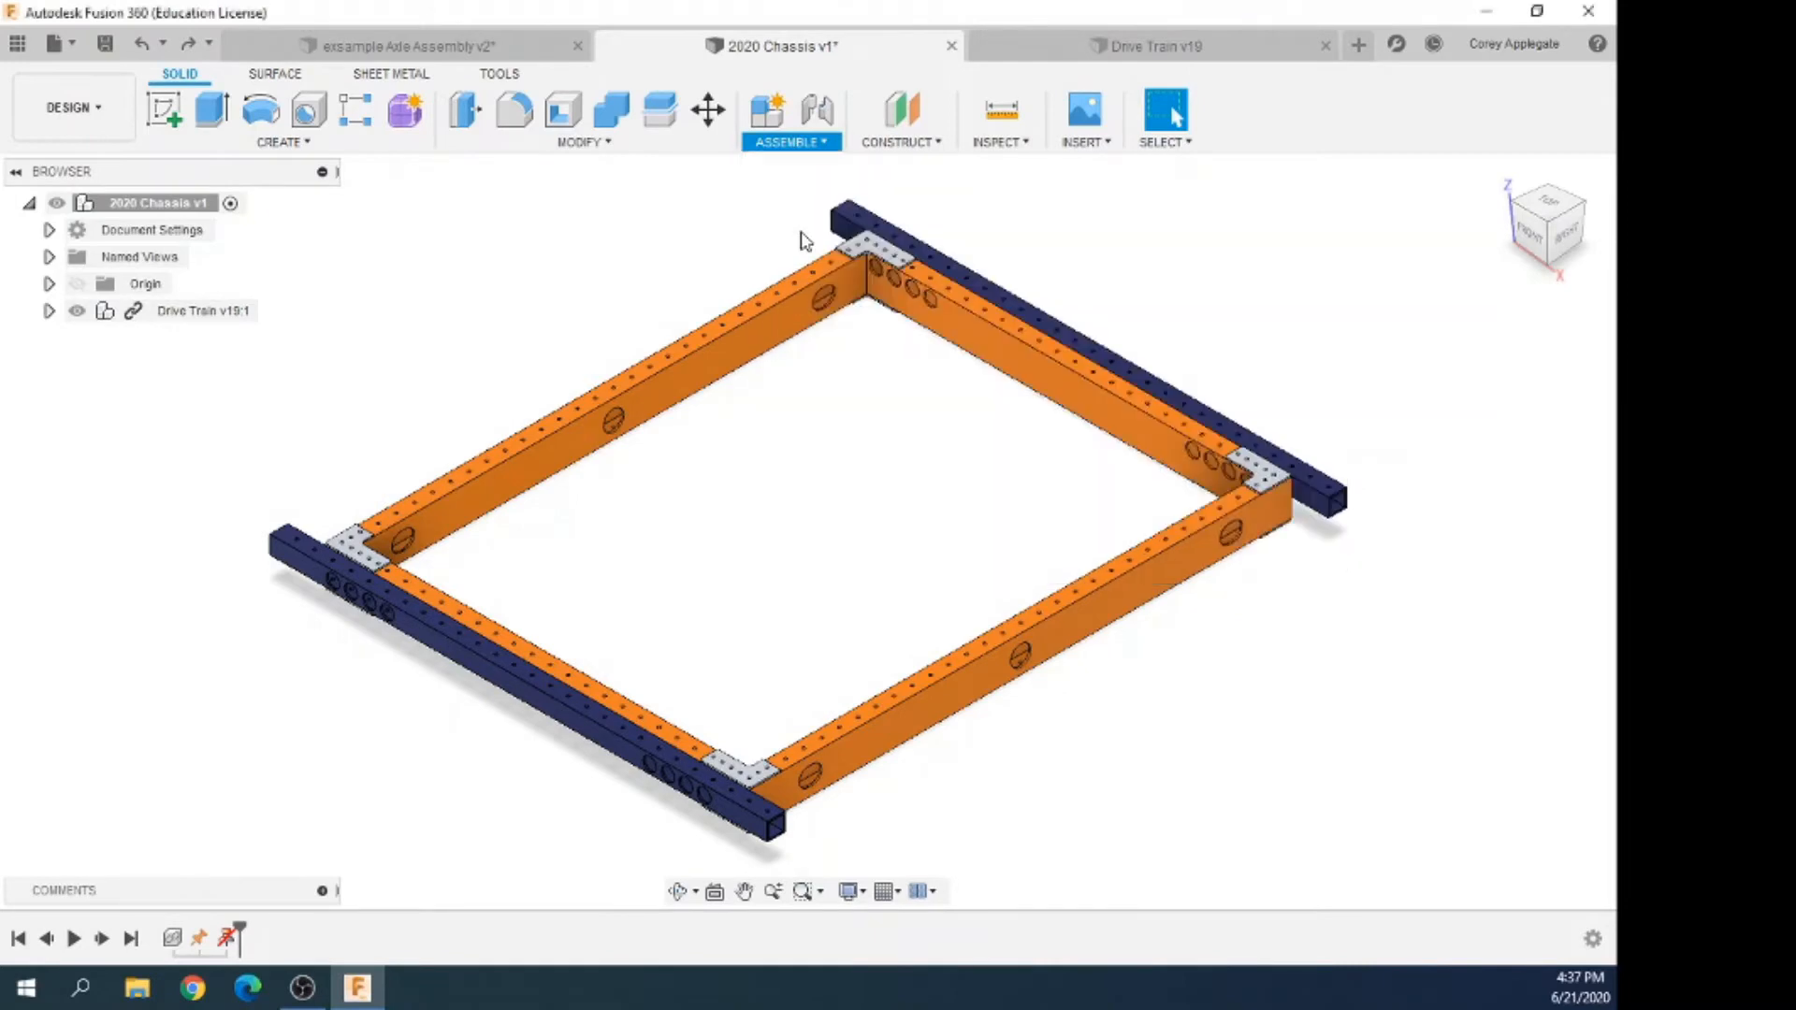
pyautogui.click(108, 318)
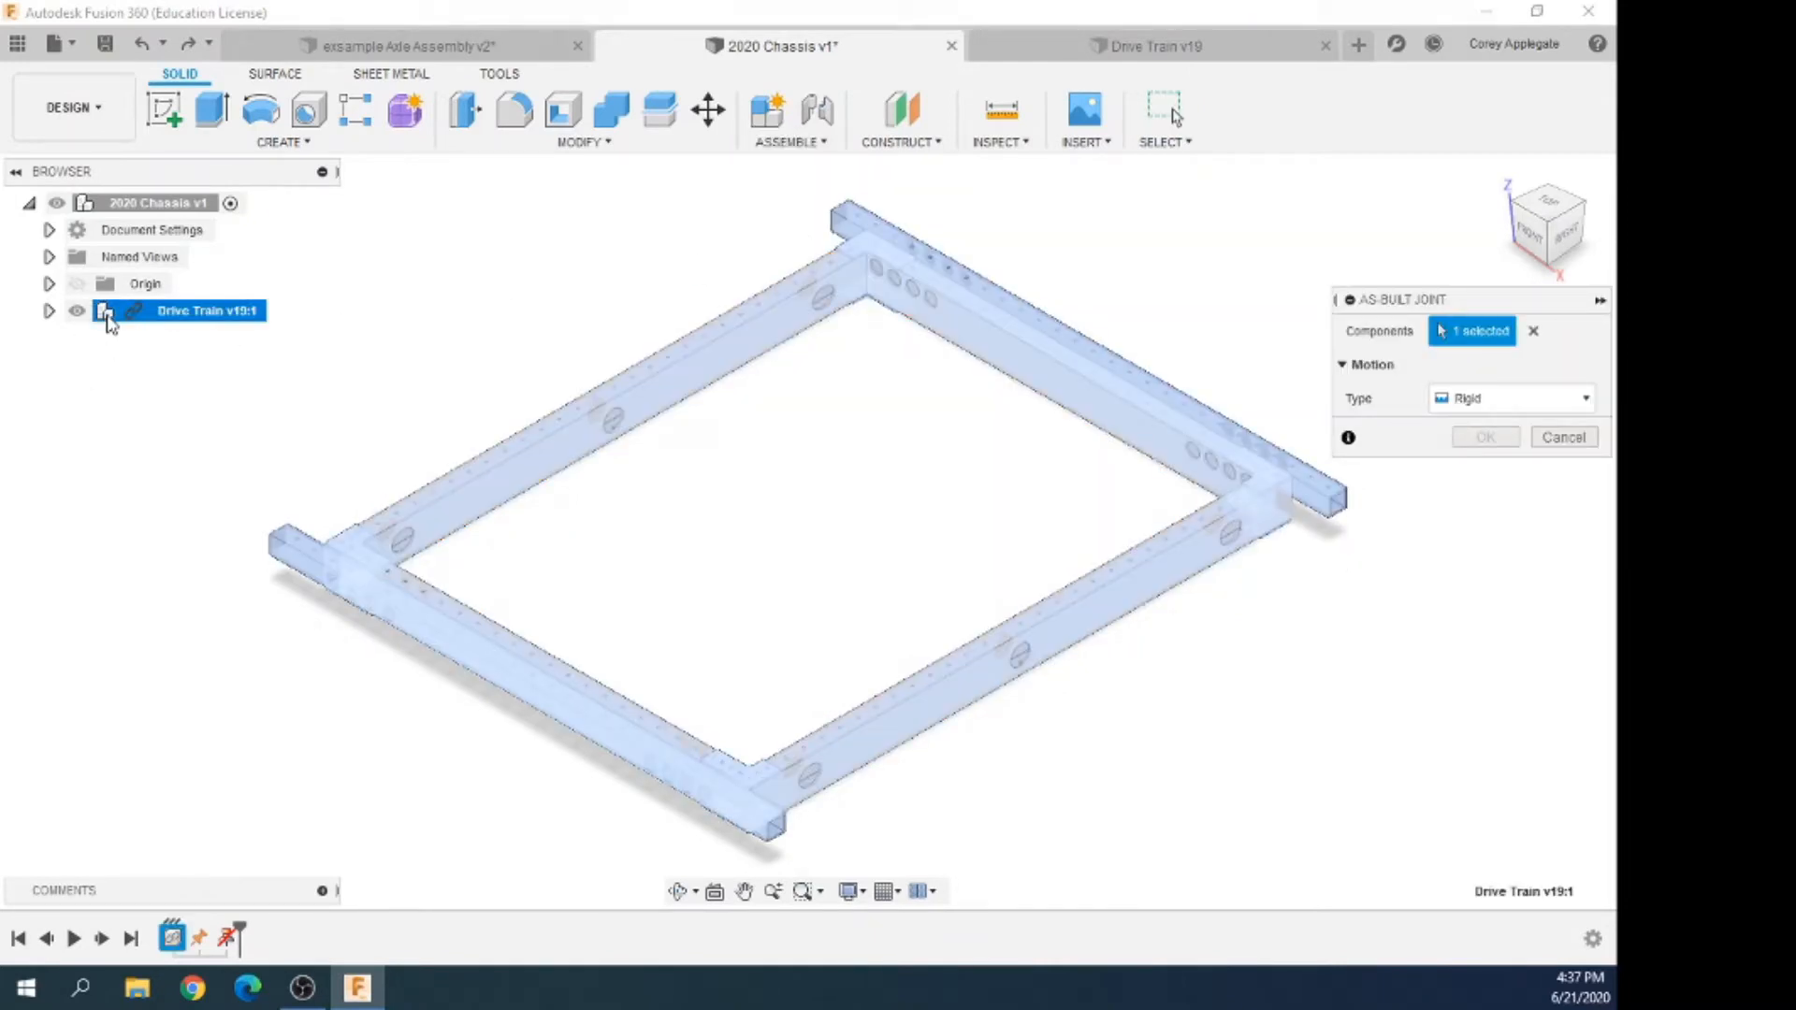
pyautogui.click(161, 205)
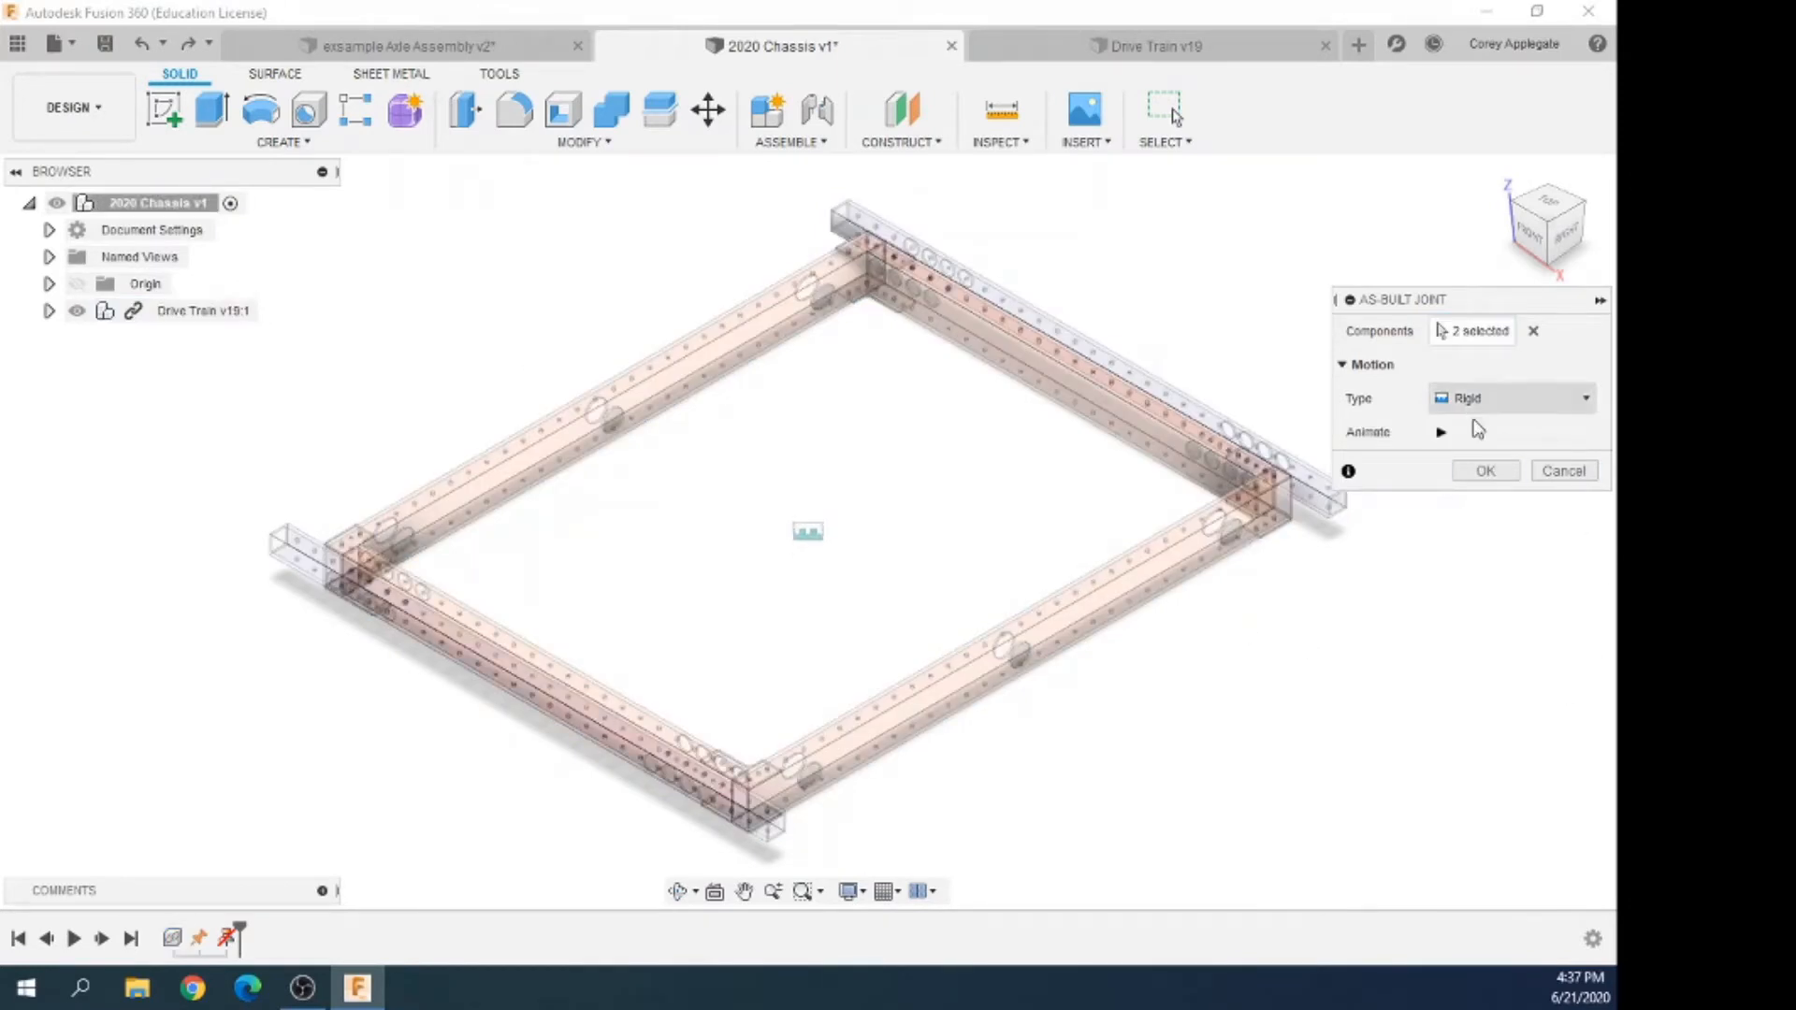
pyautogui.click(1497, 472)
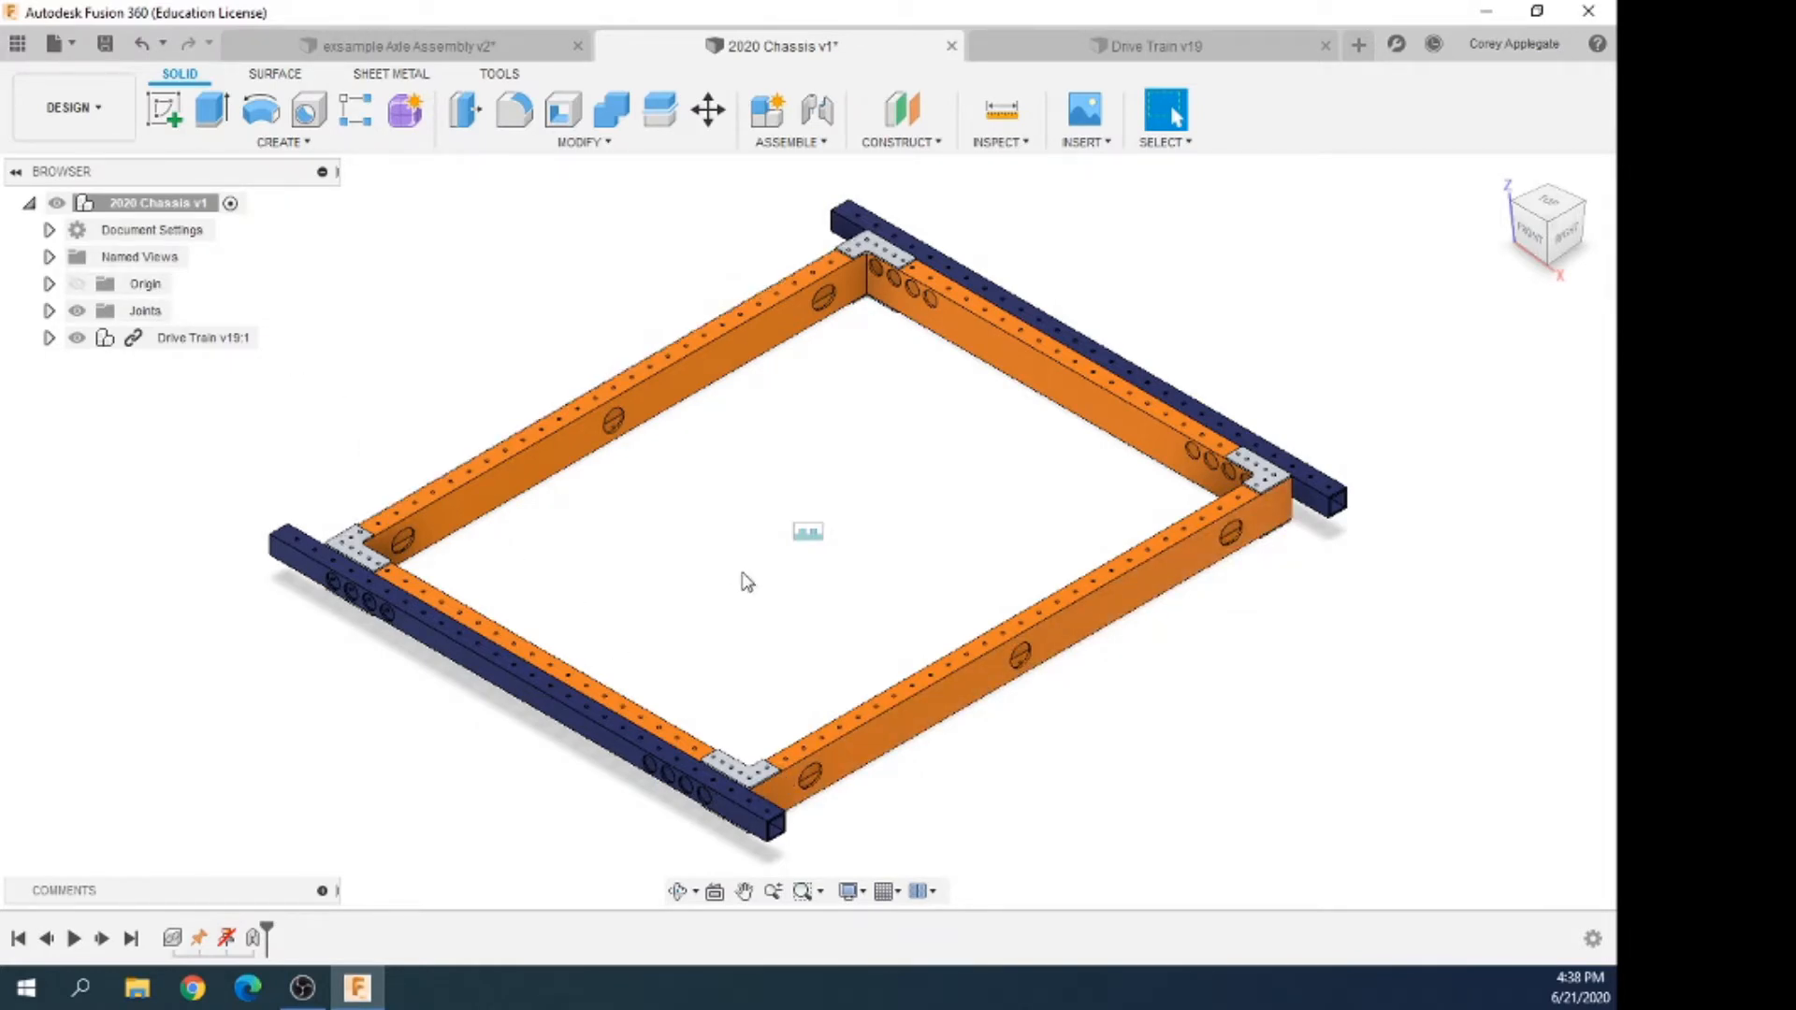
# Browse the project files to the Assemblies folder inside Assets Libray
pyautogui.click(17, 44)
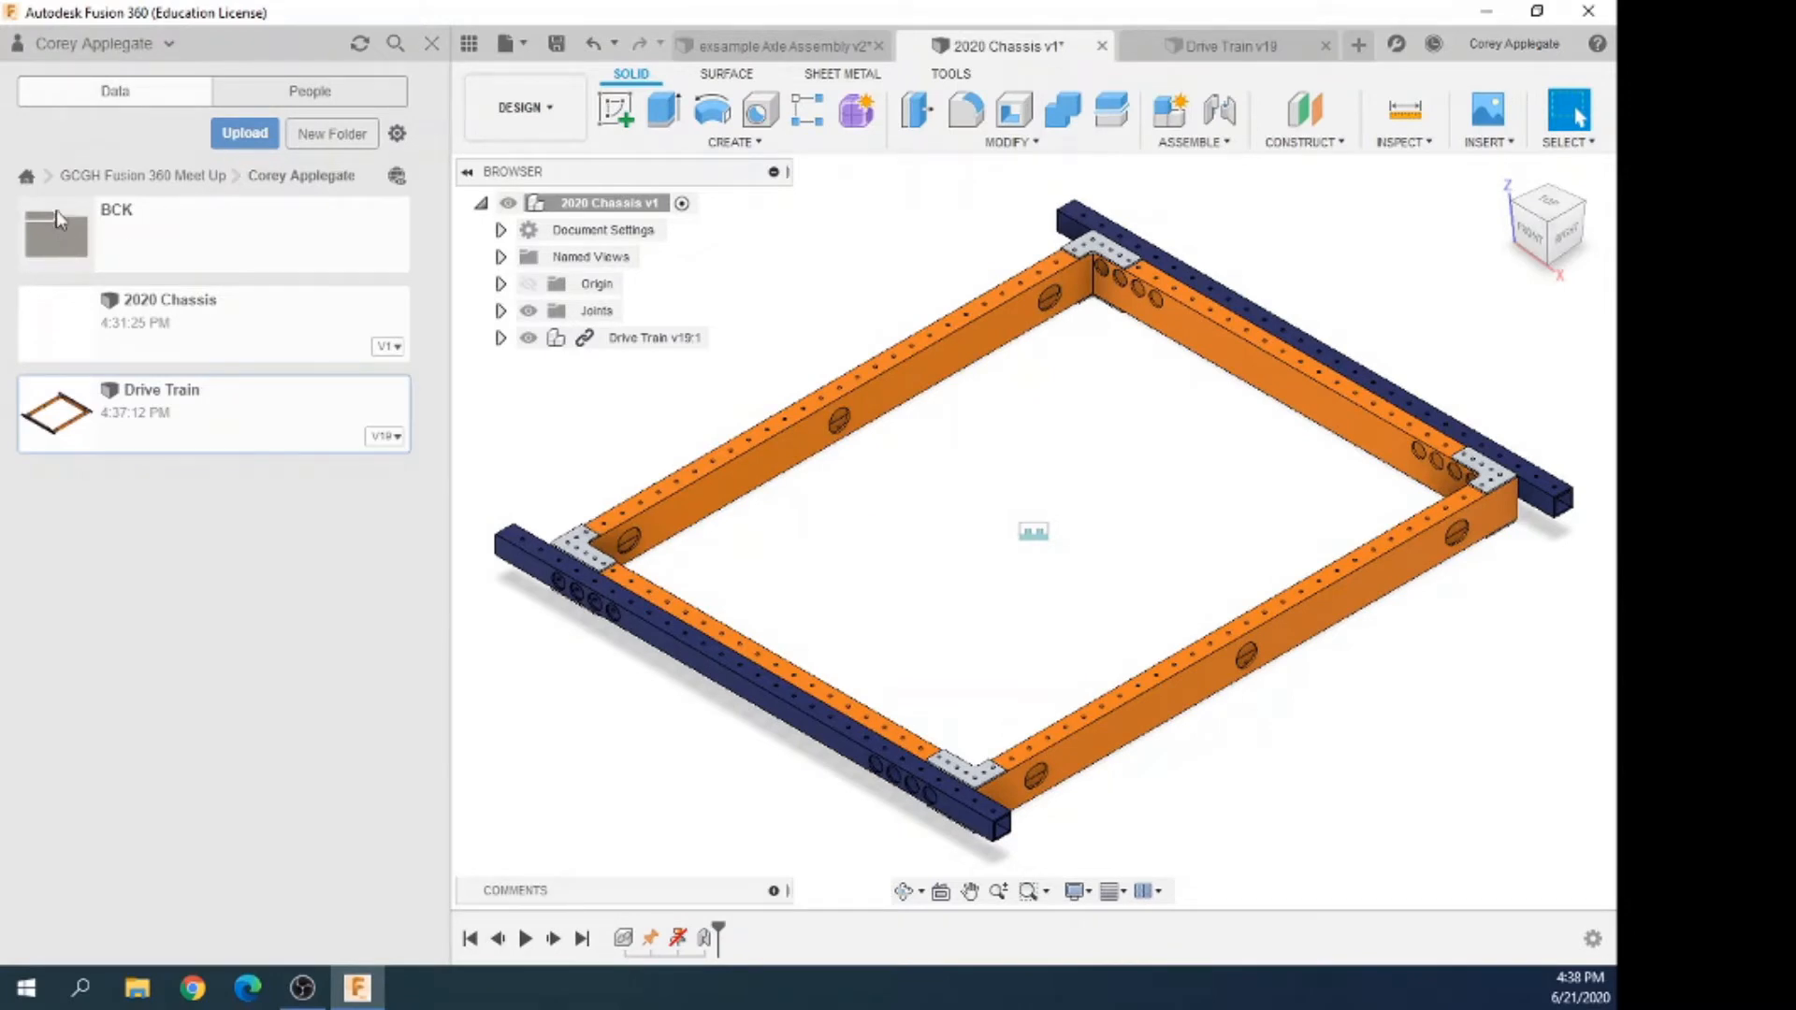
pyautogui.click(77, 176)
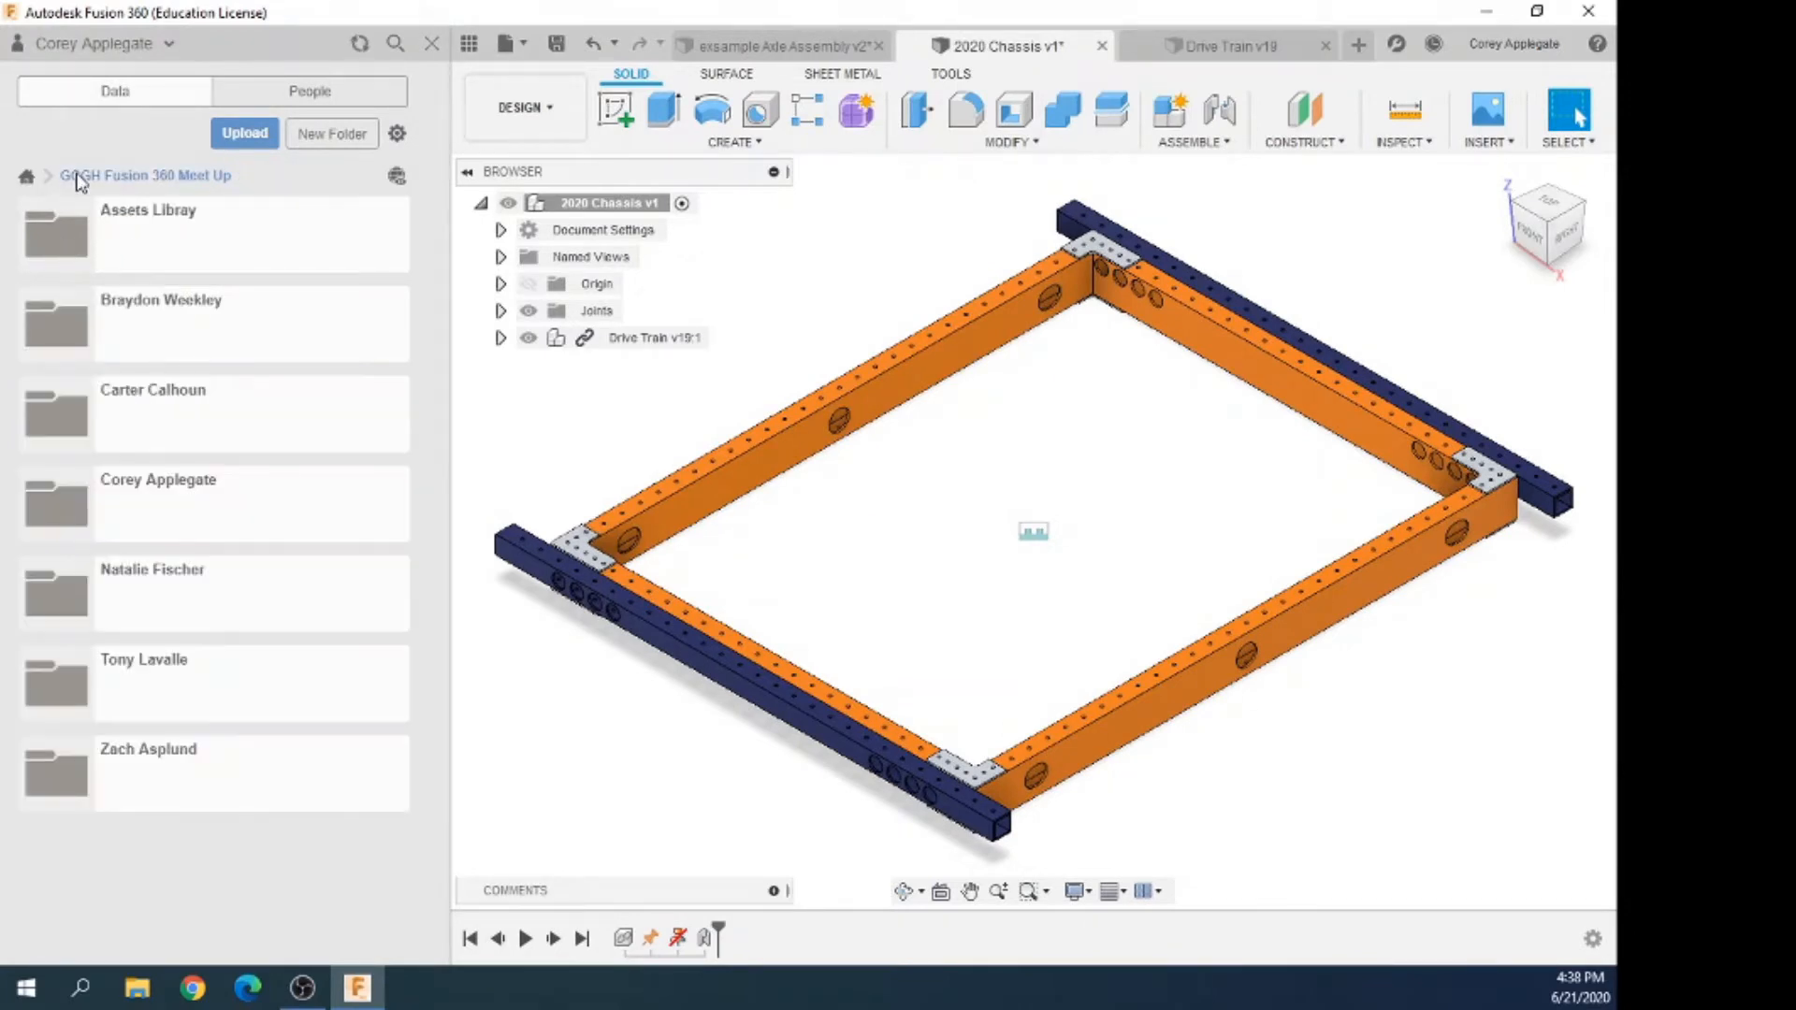
pyautogui.doubleClick(62, 246)
pyautogui.doubleClick(82, 232)
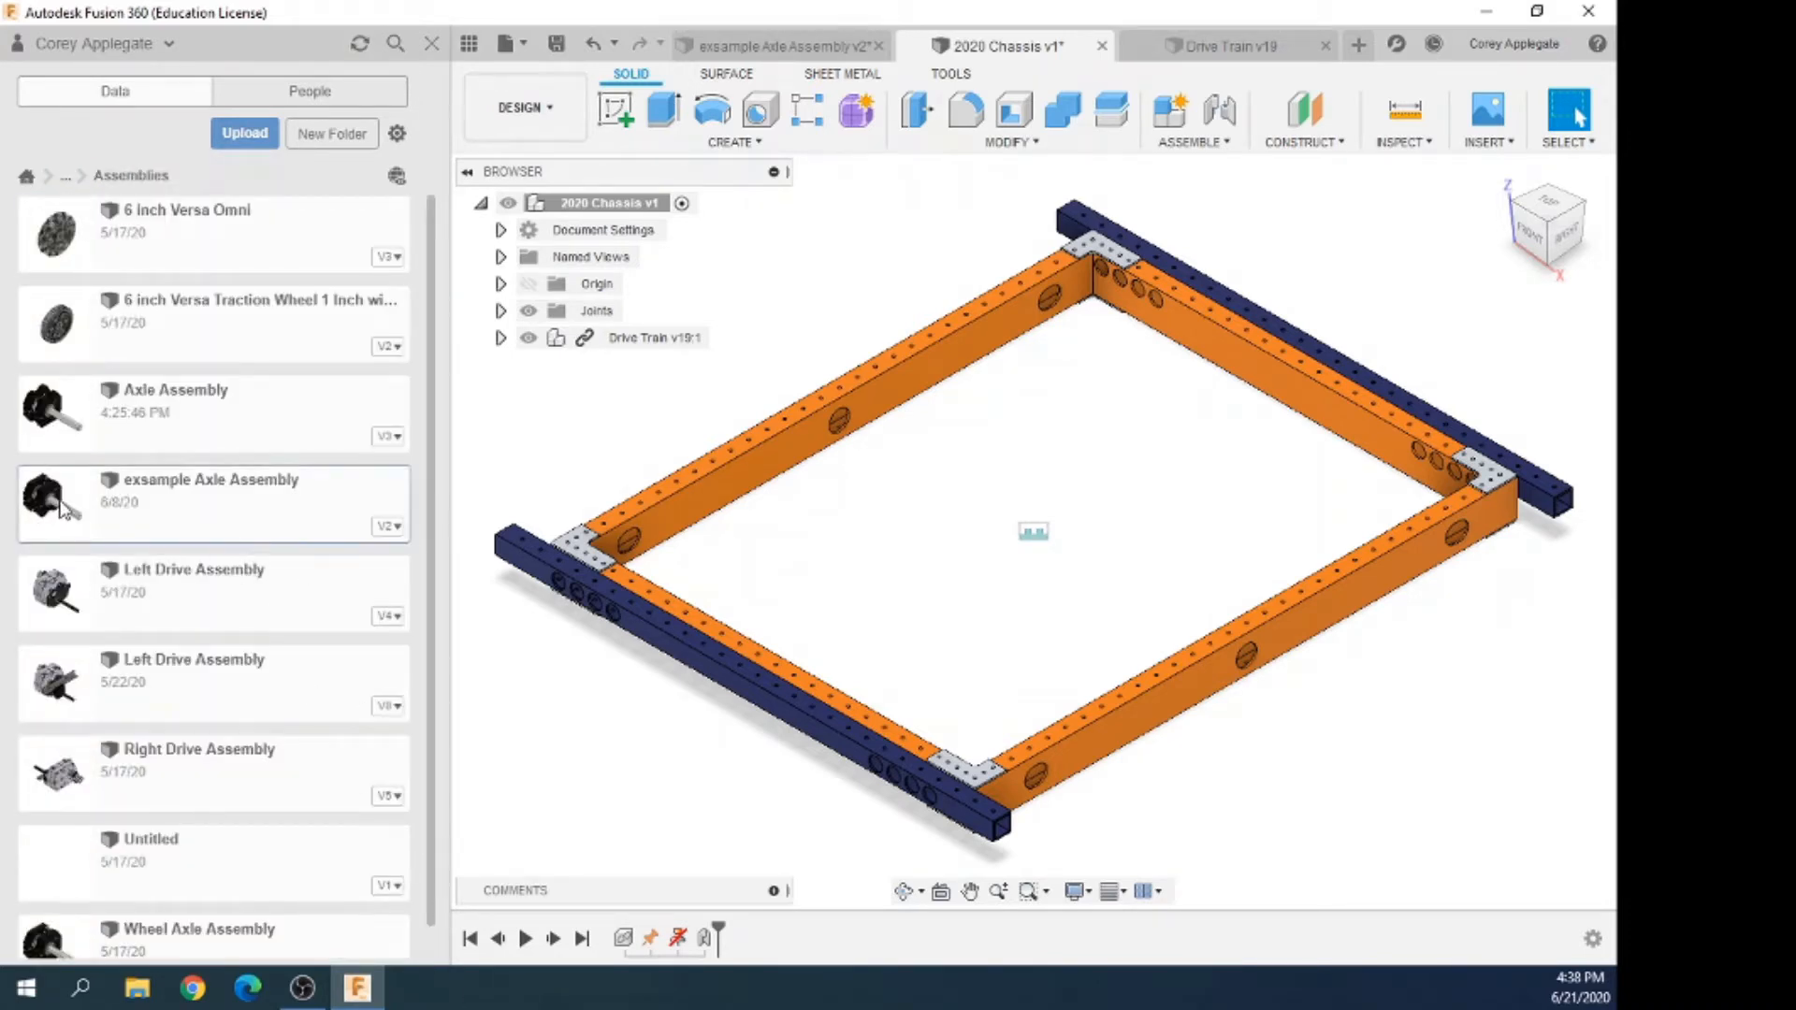
# Open exsample Axle Assembly and close it without saving its changes
pyautogui.doubleClick(47, 498)
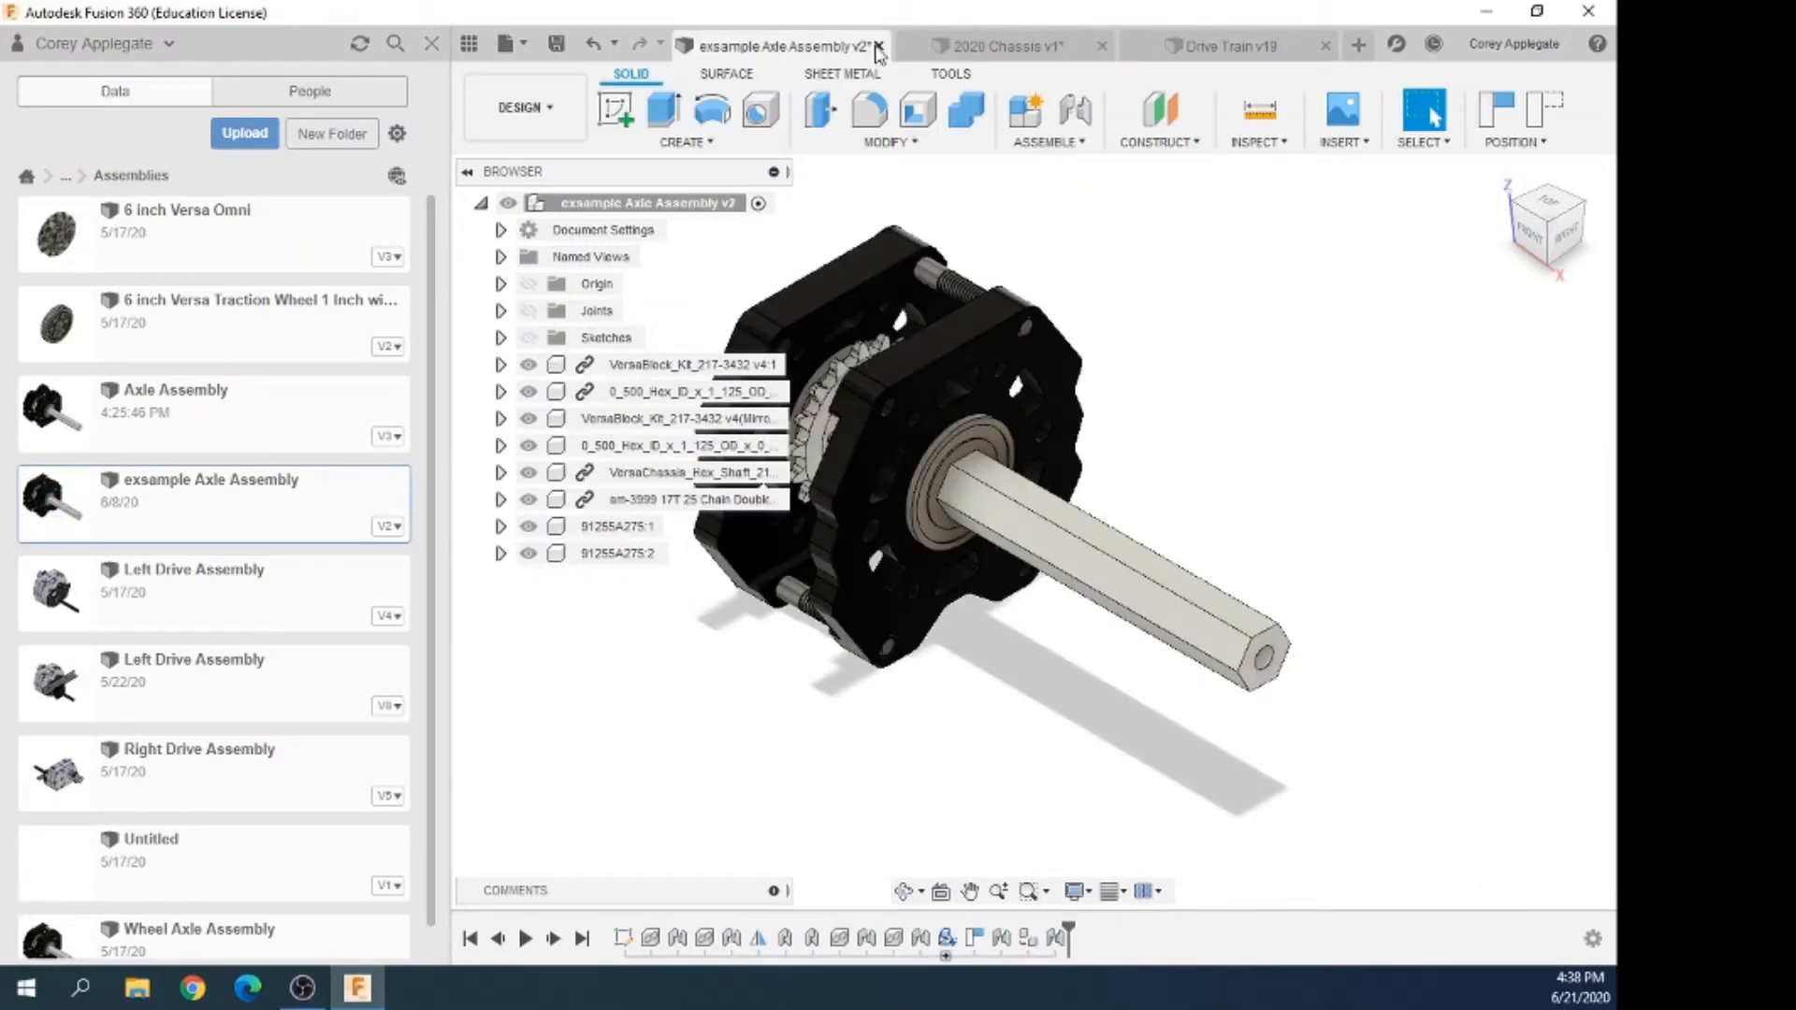
pyautogui.click(878, 45)
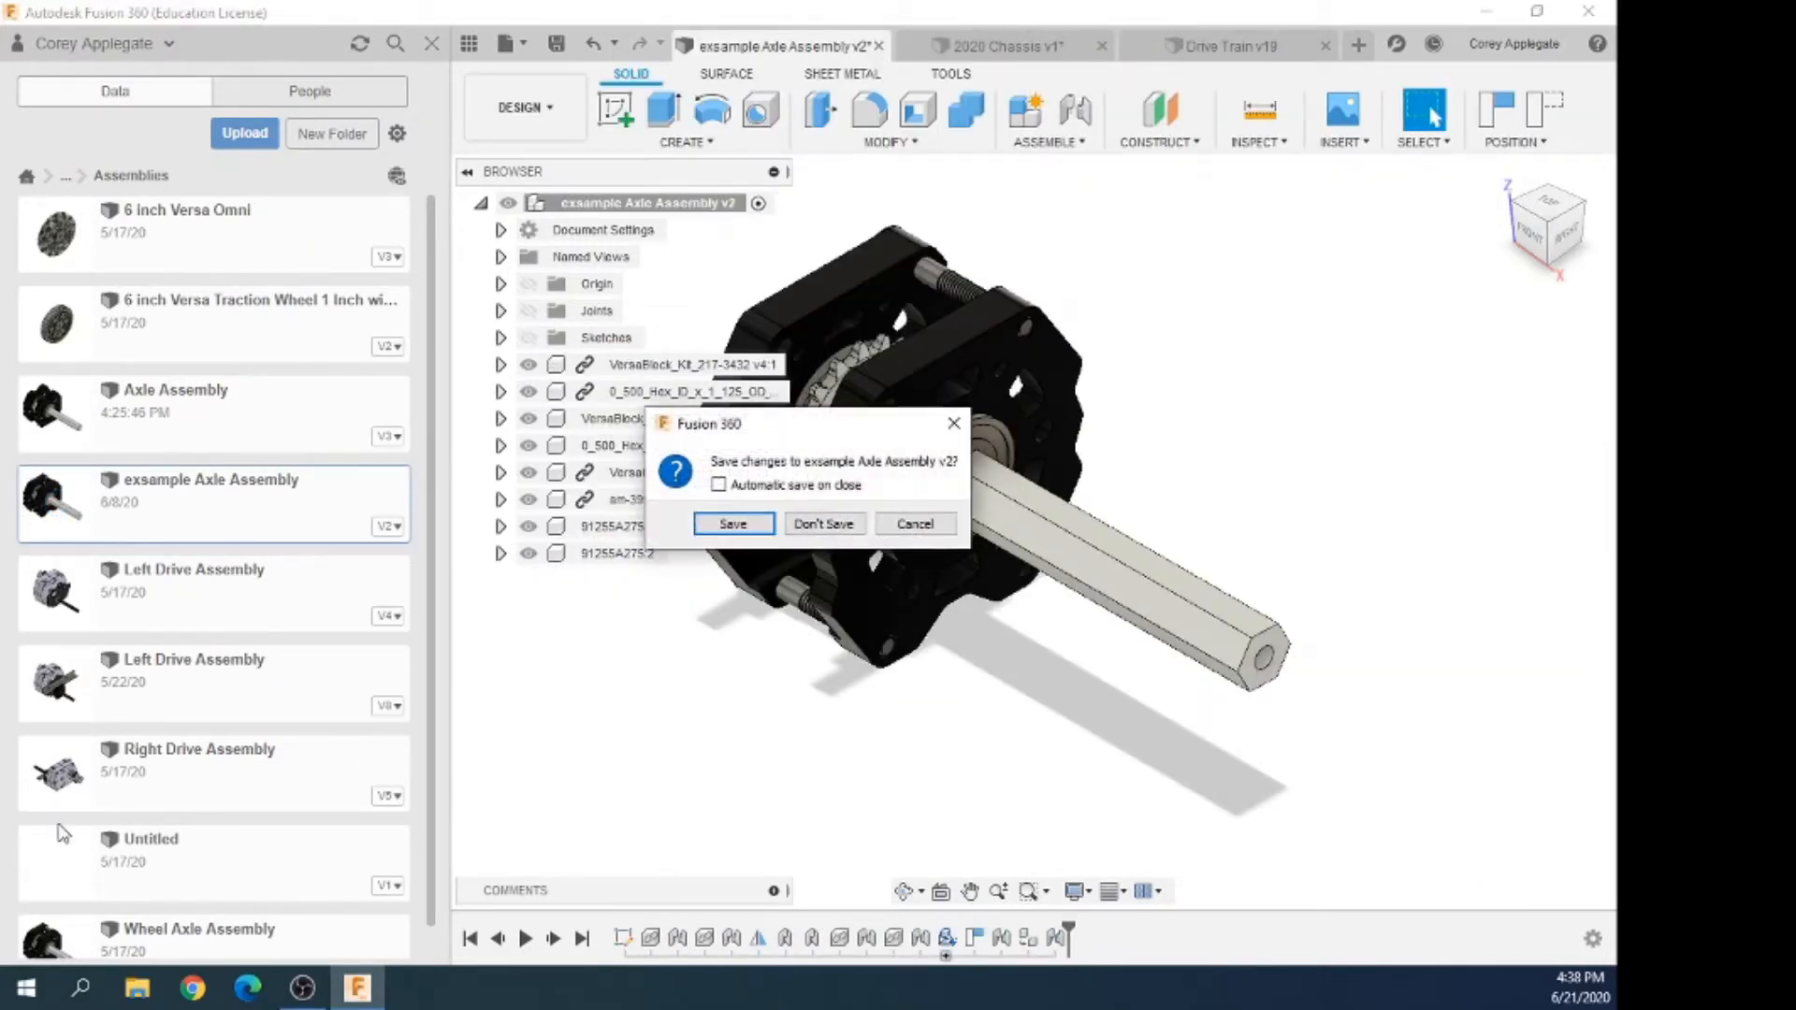
pyautogui.click(833, 525)
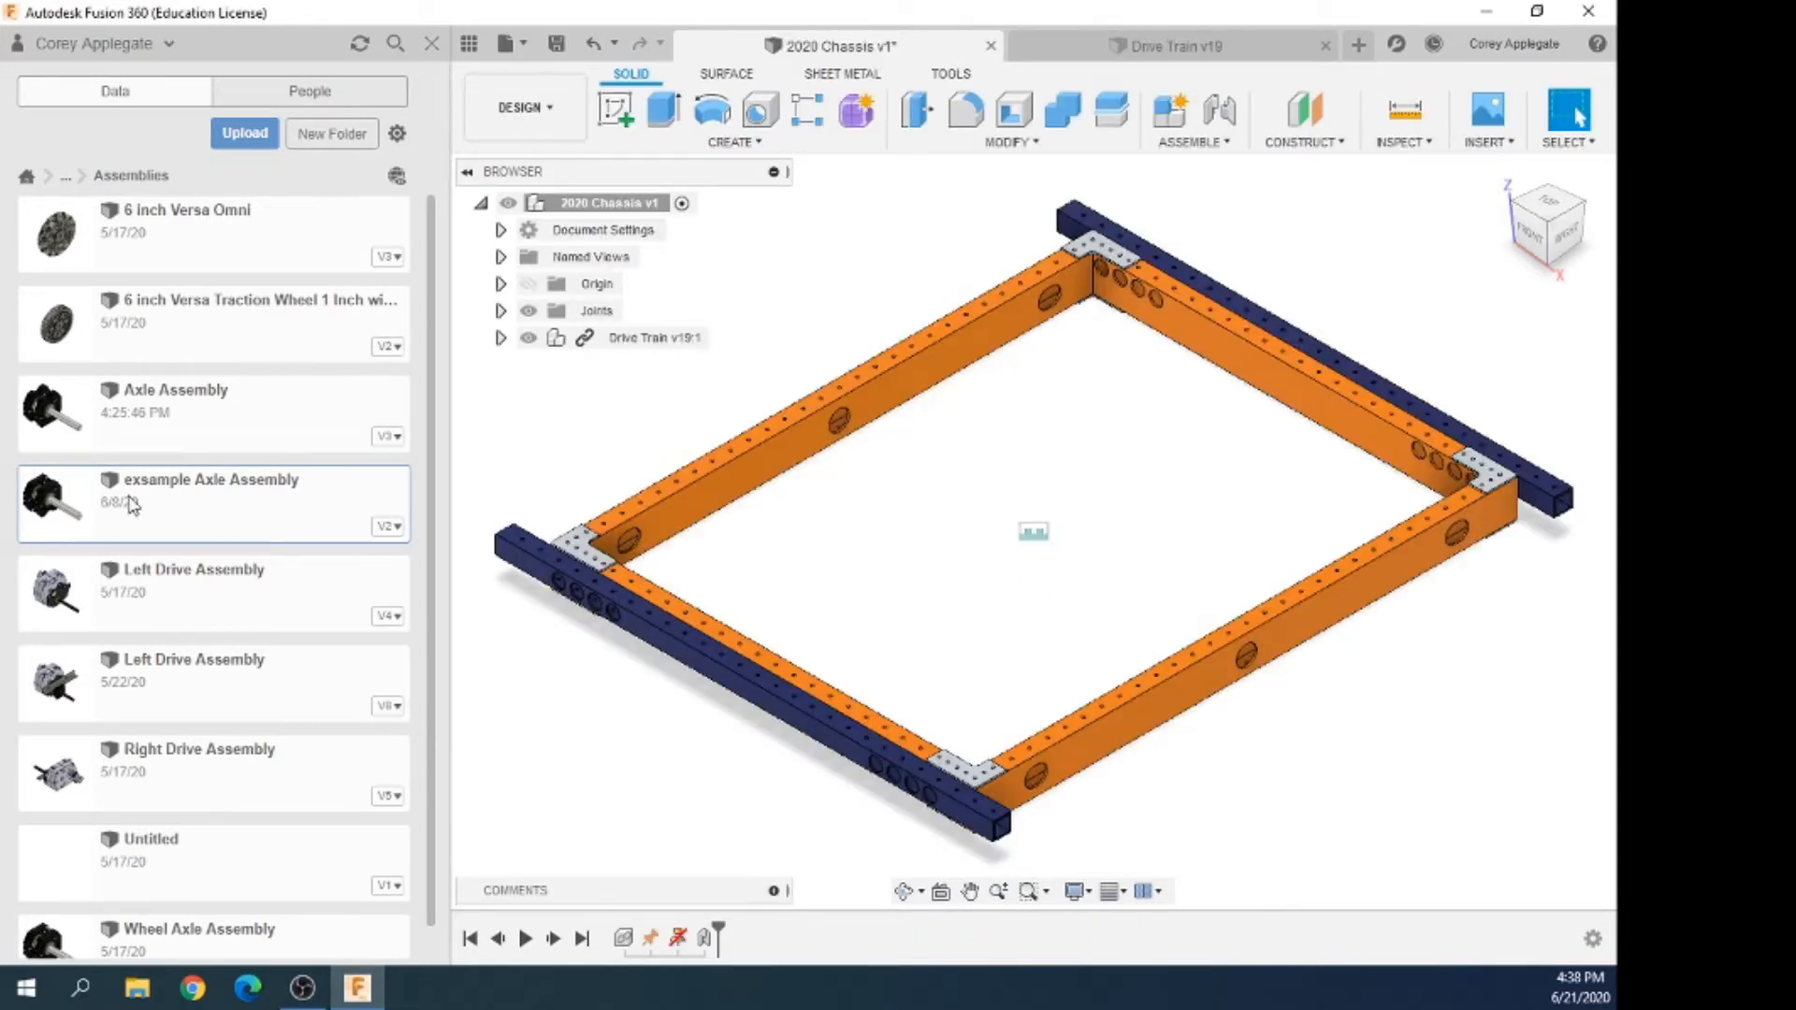
# Insert exsample Axle Assembly into the 2020 Chassis and move it 3.00 in along X, outside the frame
pyautogui.moveTo(120, 495); pyautogui.dragTo(1031, 470)
pyautogui.click(431, 47)
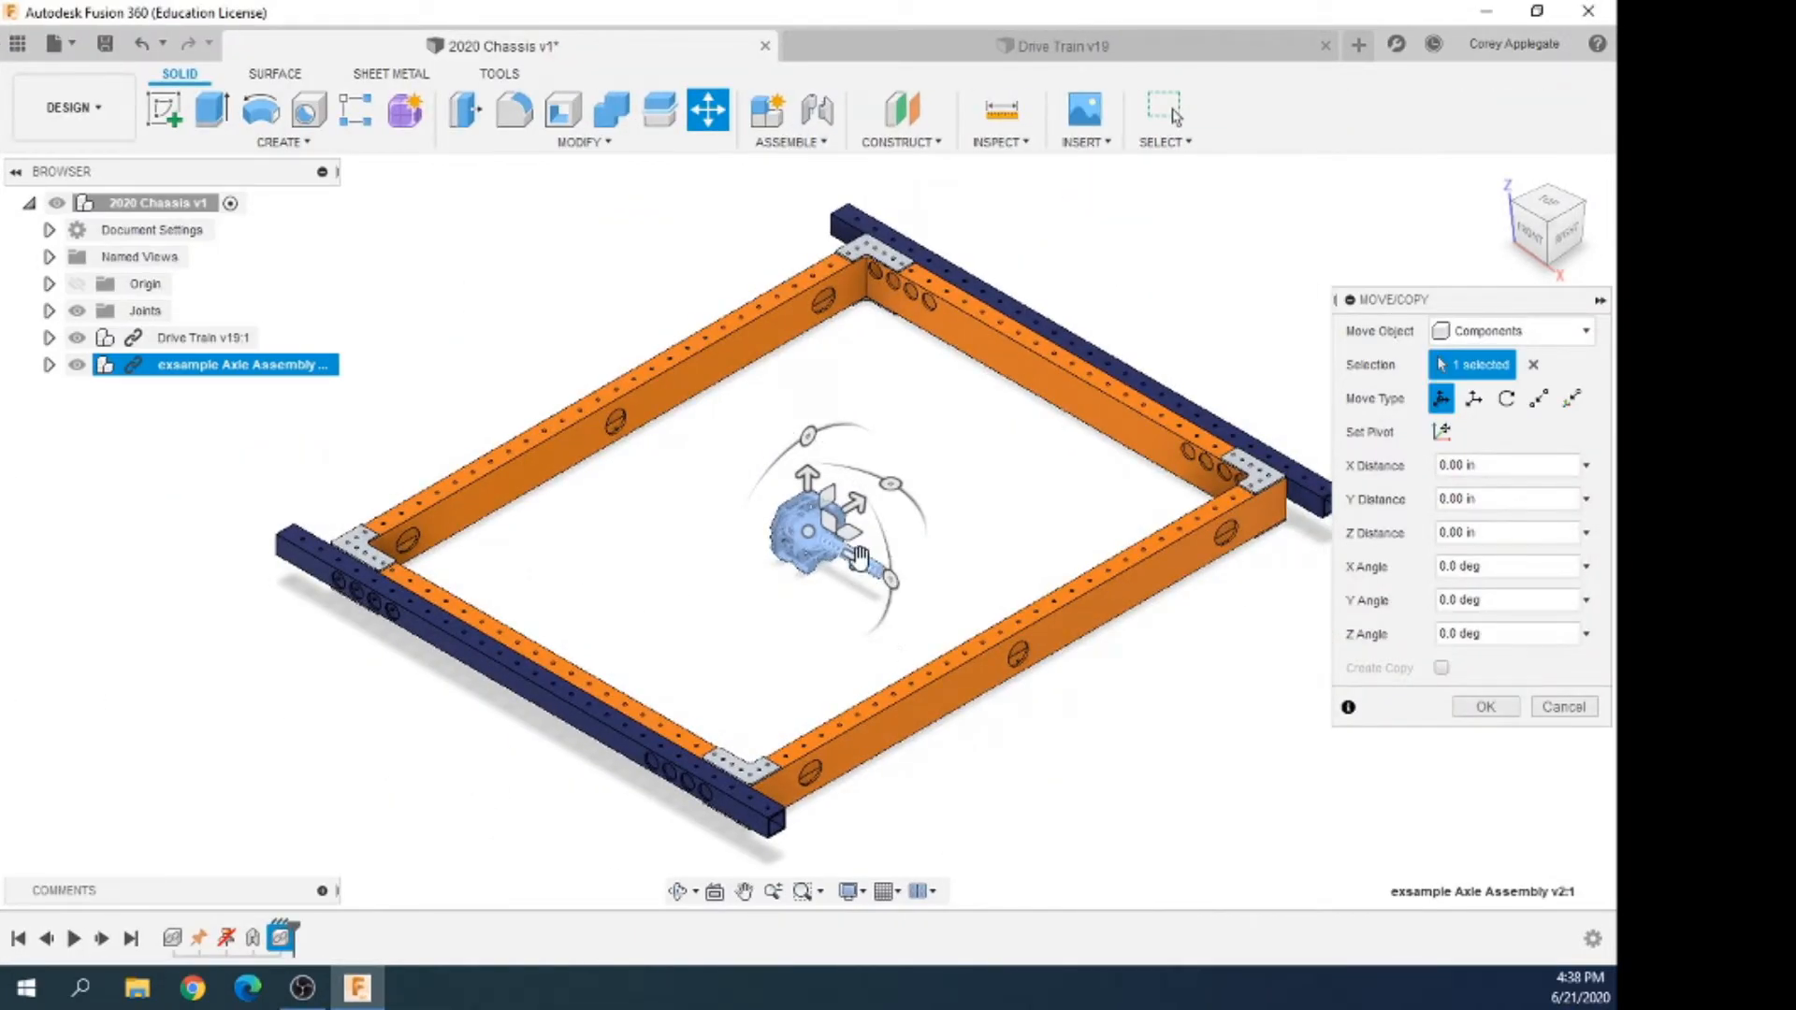
pyautogui.moveTo(858, 559); pyautogui.dragTo(1300, 588)
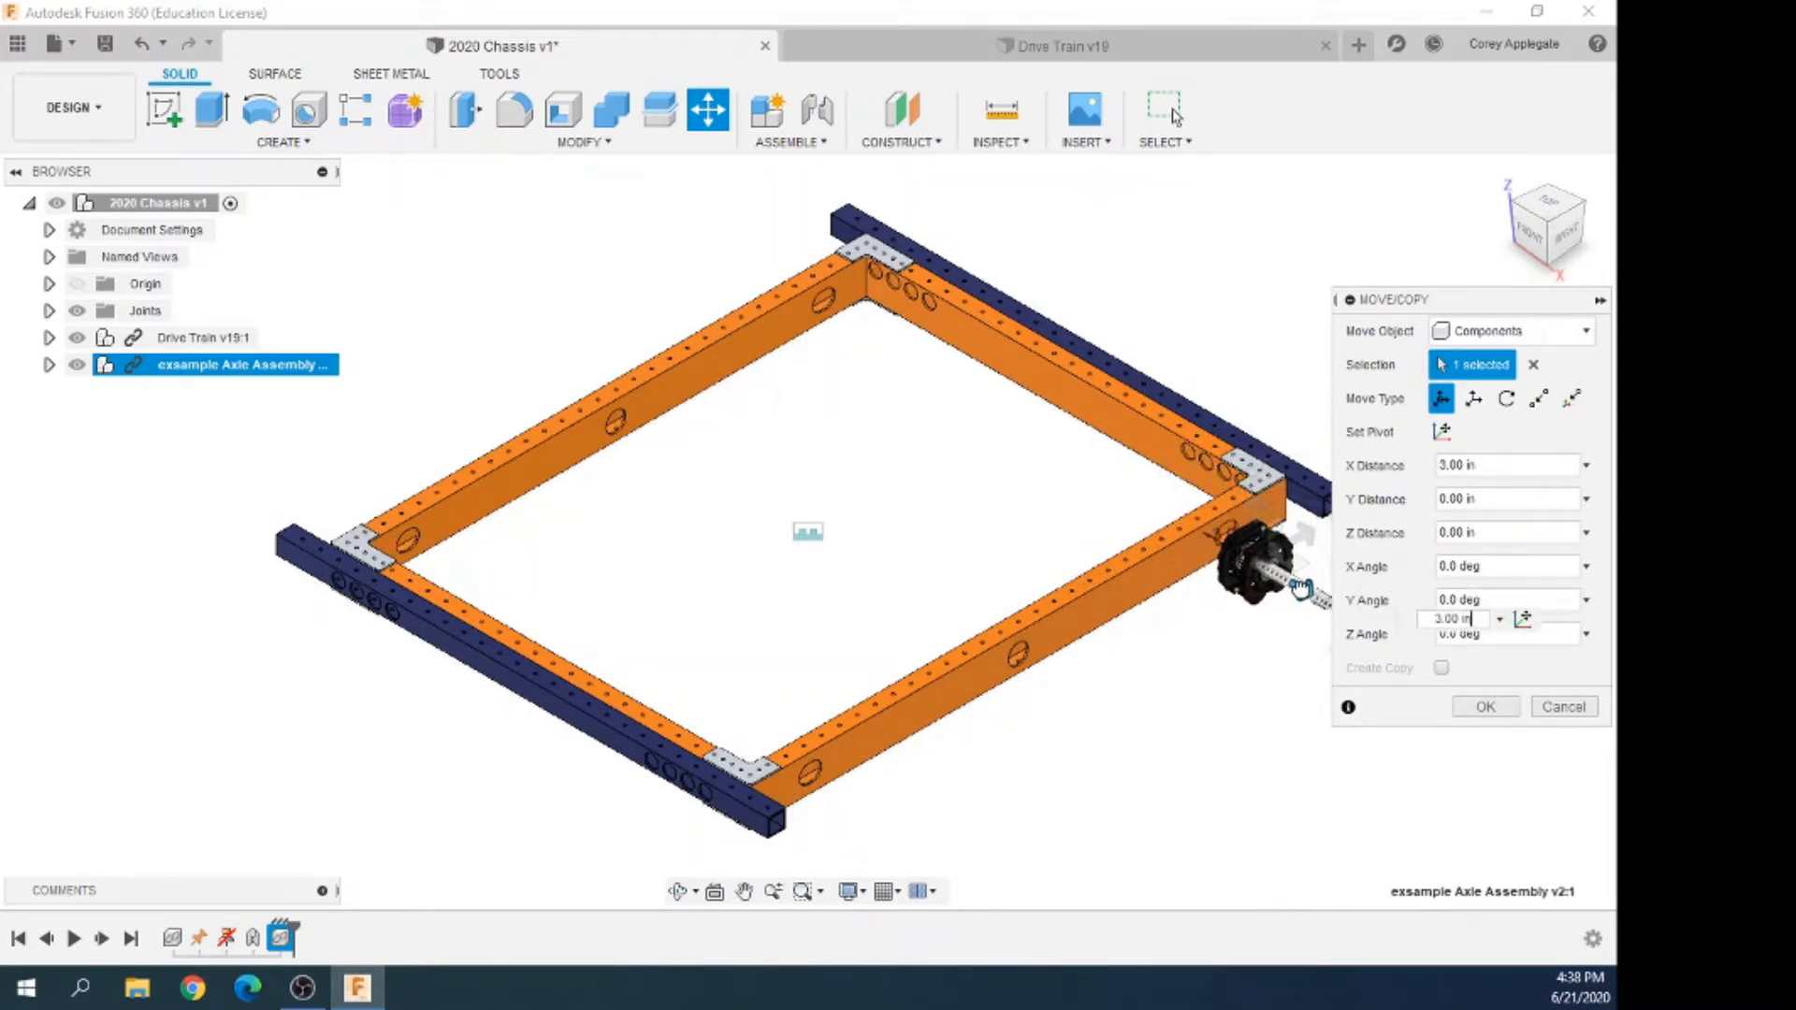
pyautogui.moveTo(1300, 587); pyautogui.dragTo(1301, 587)
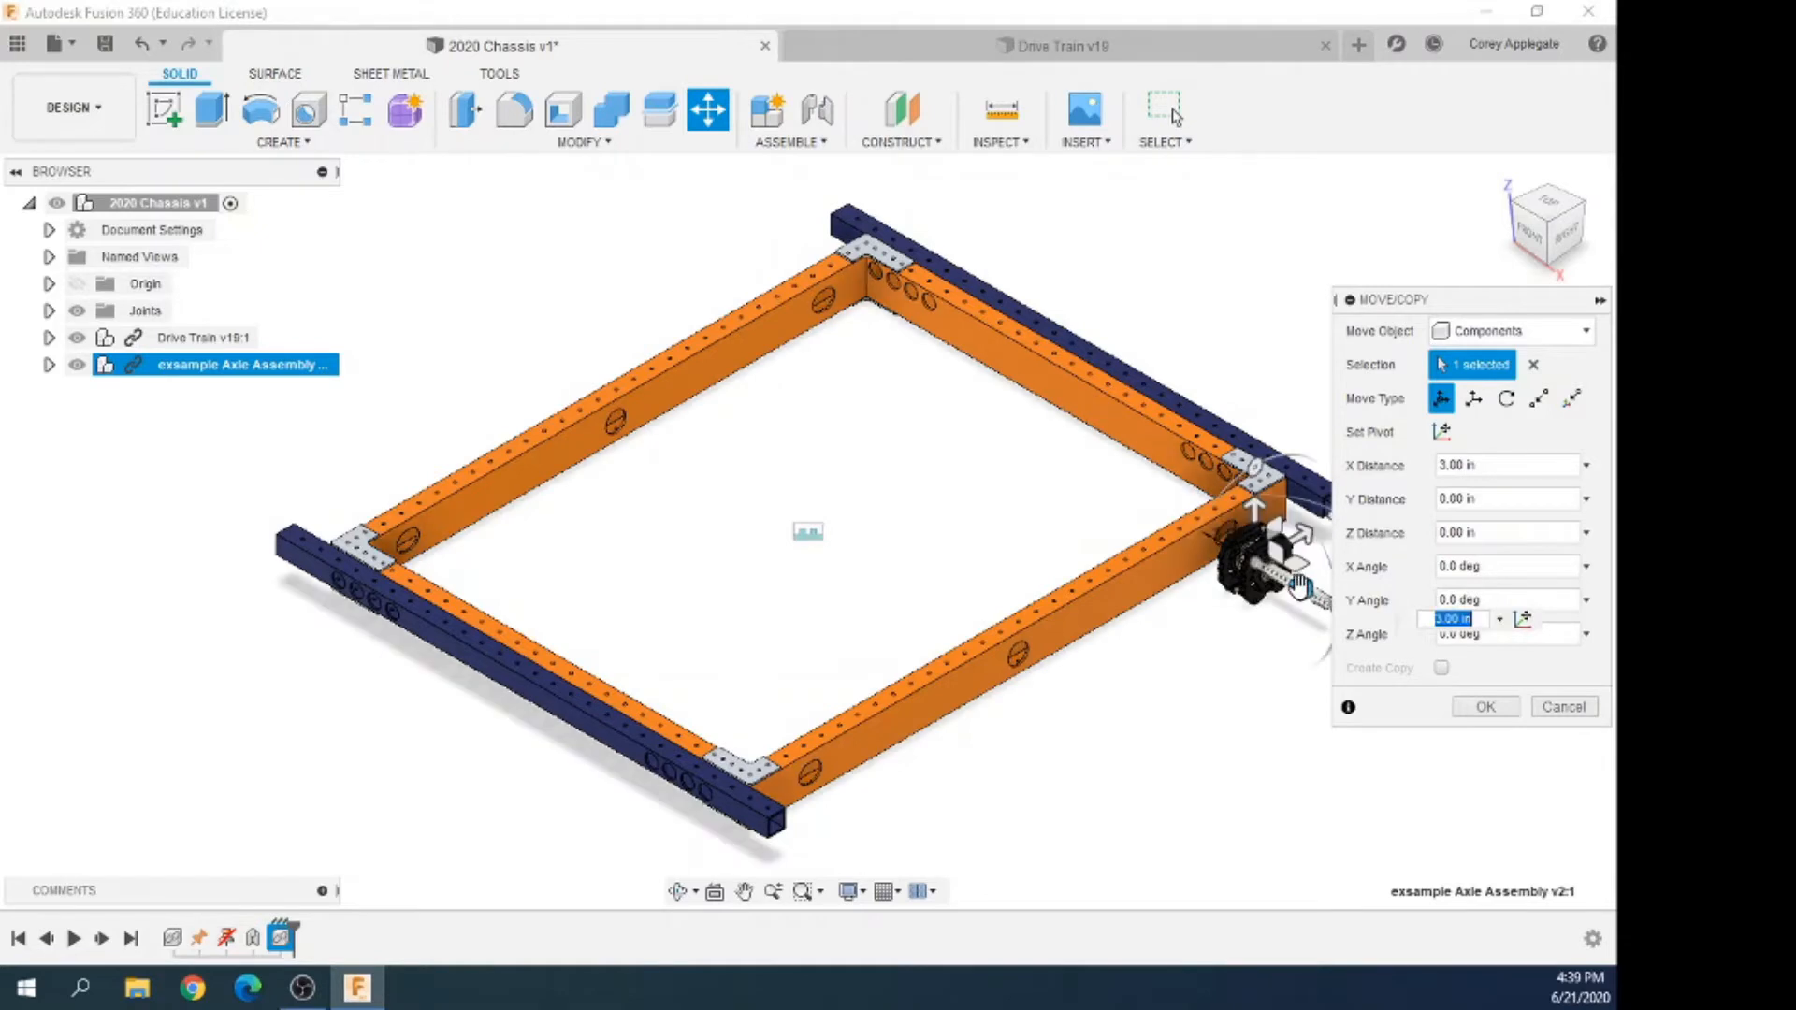
pyautogui.click(1484, 706)
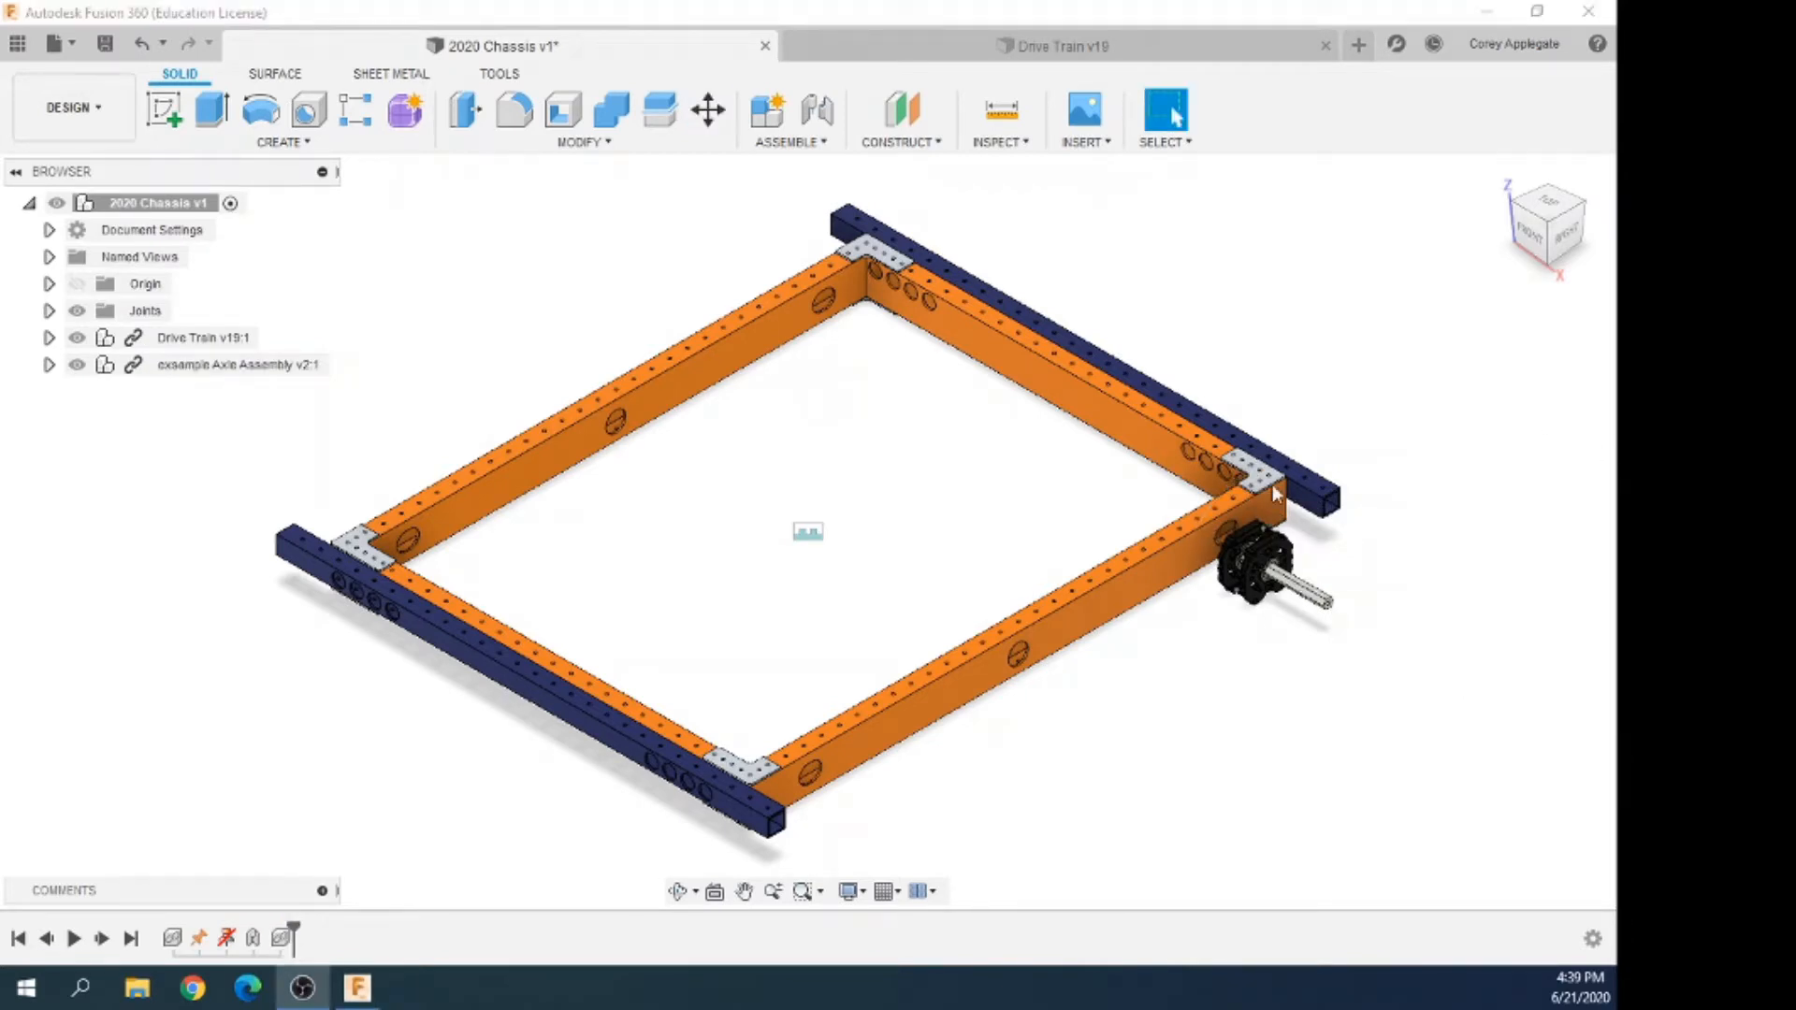
# Start a slider joint and snap its first component to the ledge edge on the axle assembly's rail-side VersaBlock
pyautogui.scroll(4, 1277, 612)
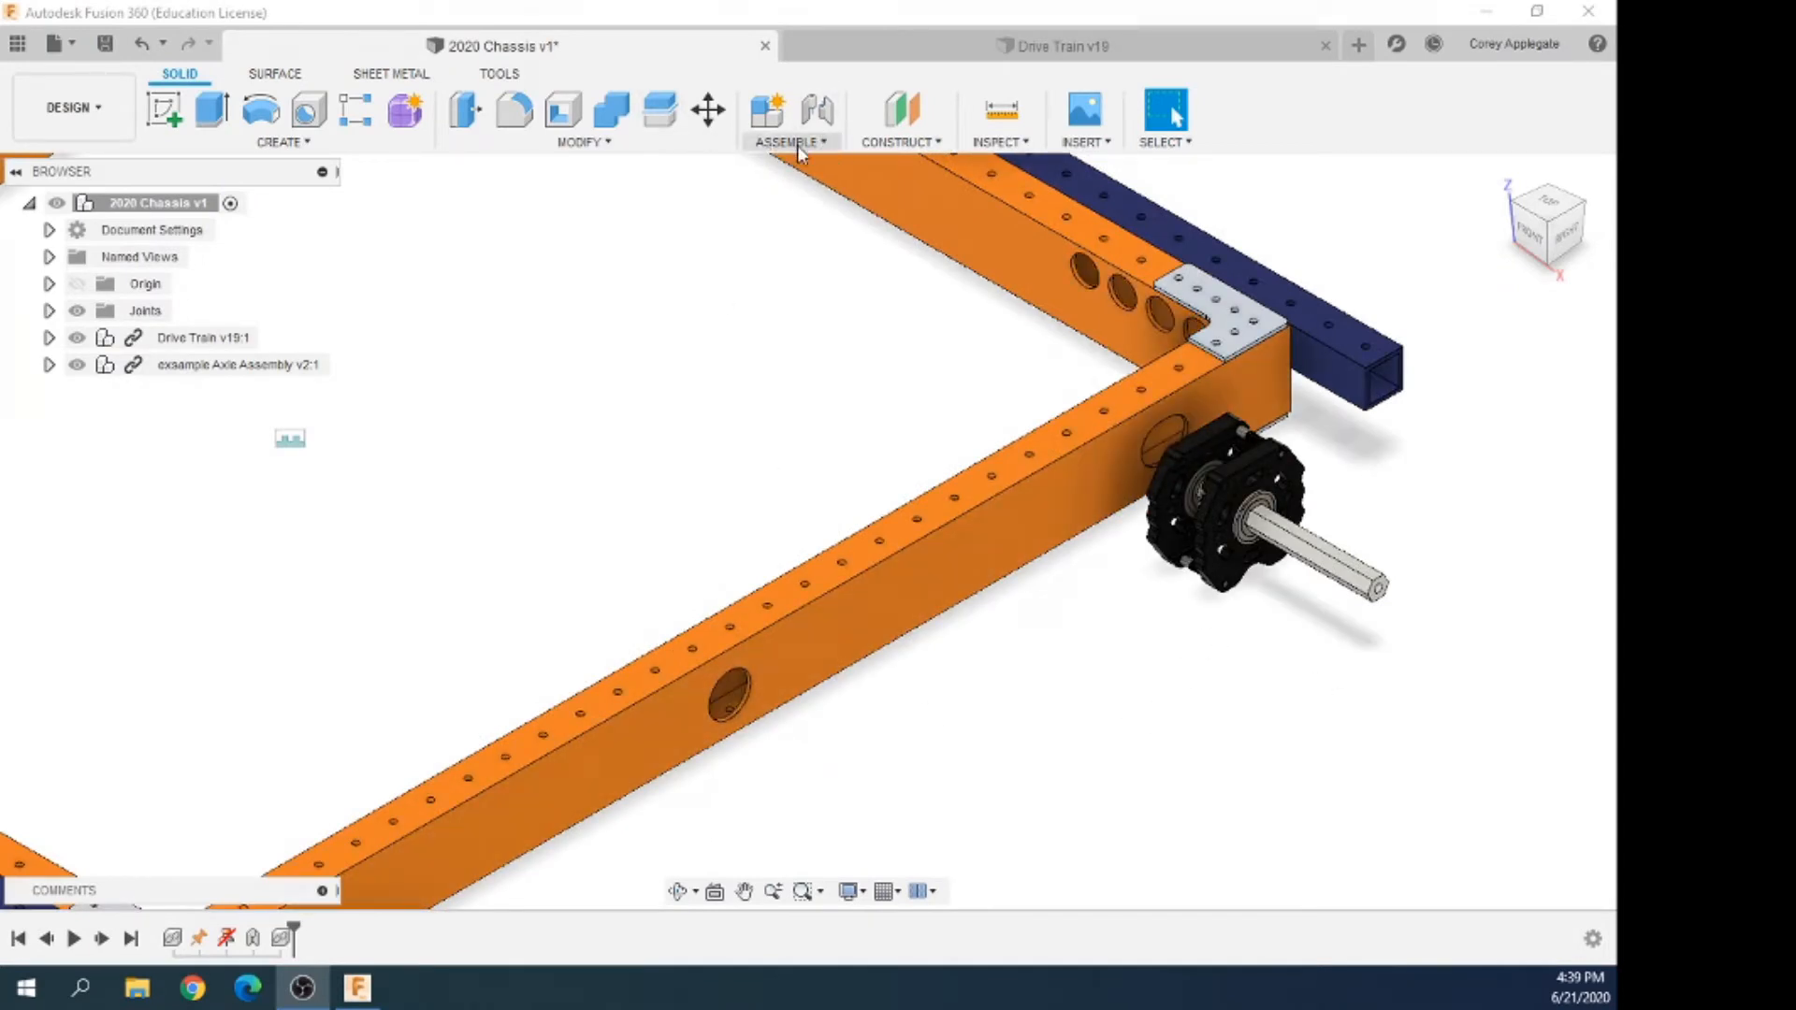
pyautogui.click(816, 110)
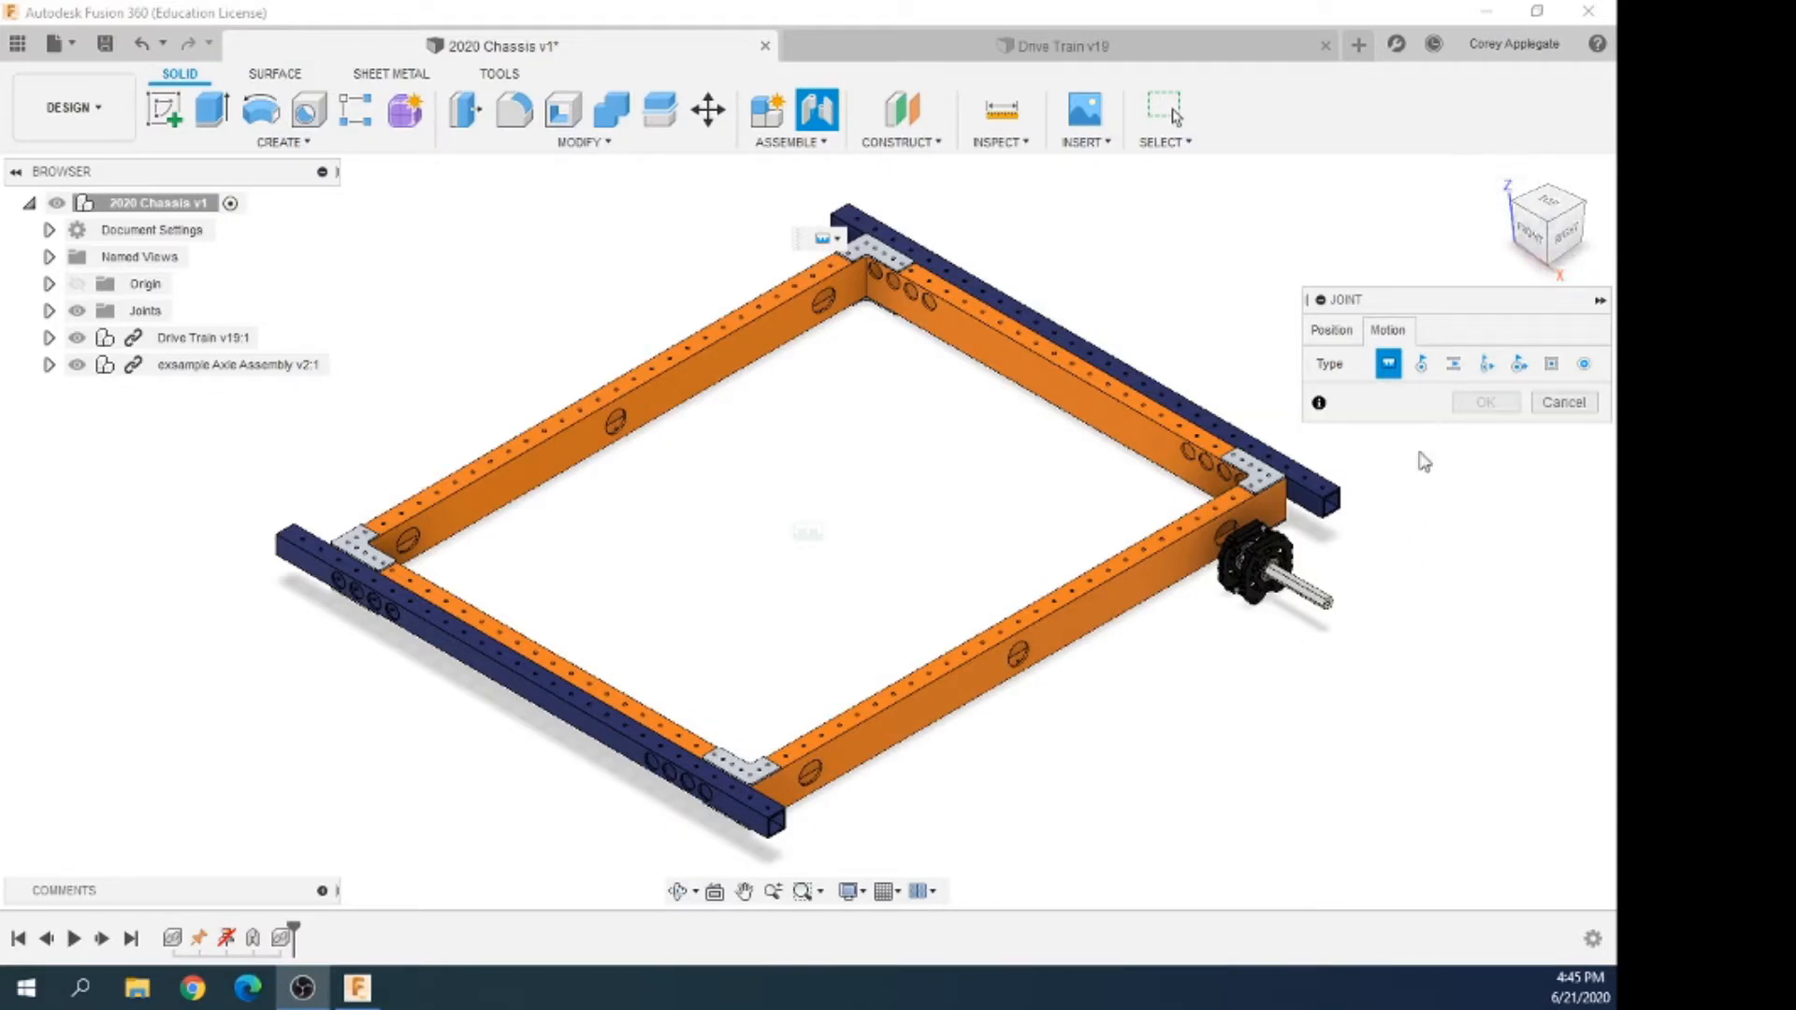
pyautogui.click(1454, 367)
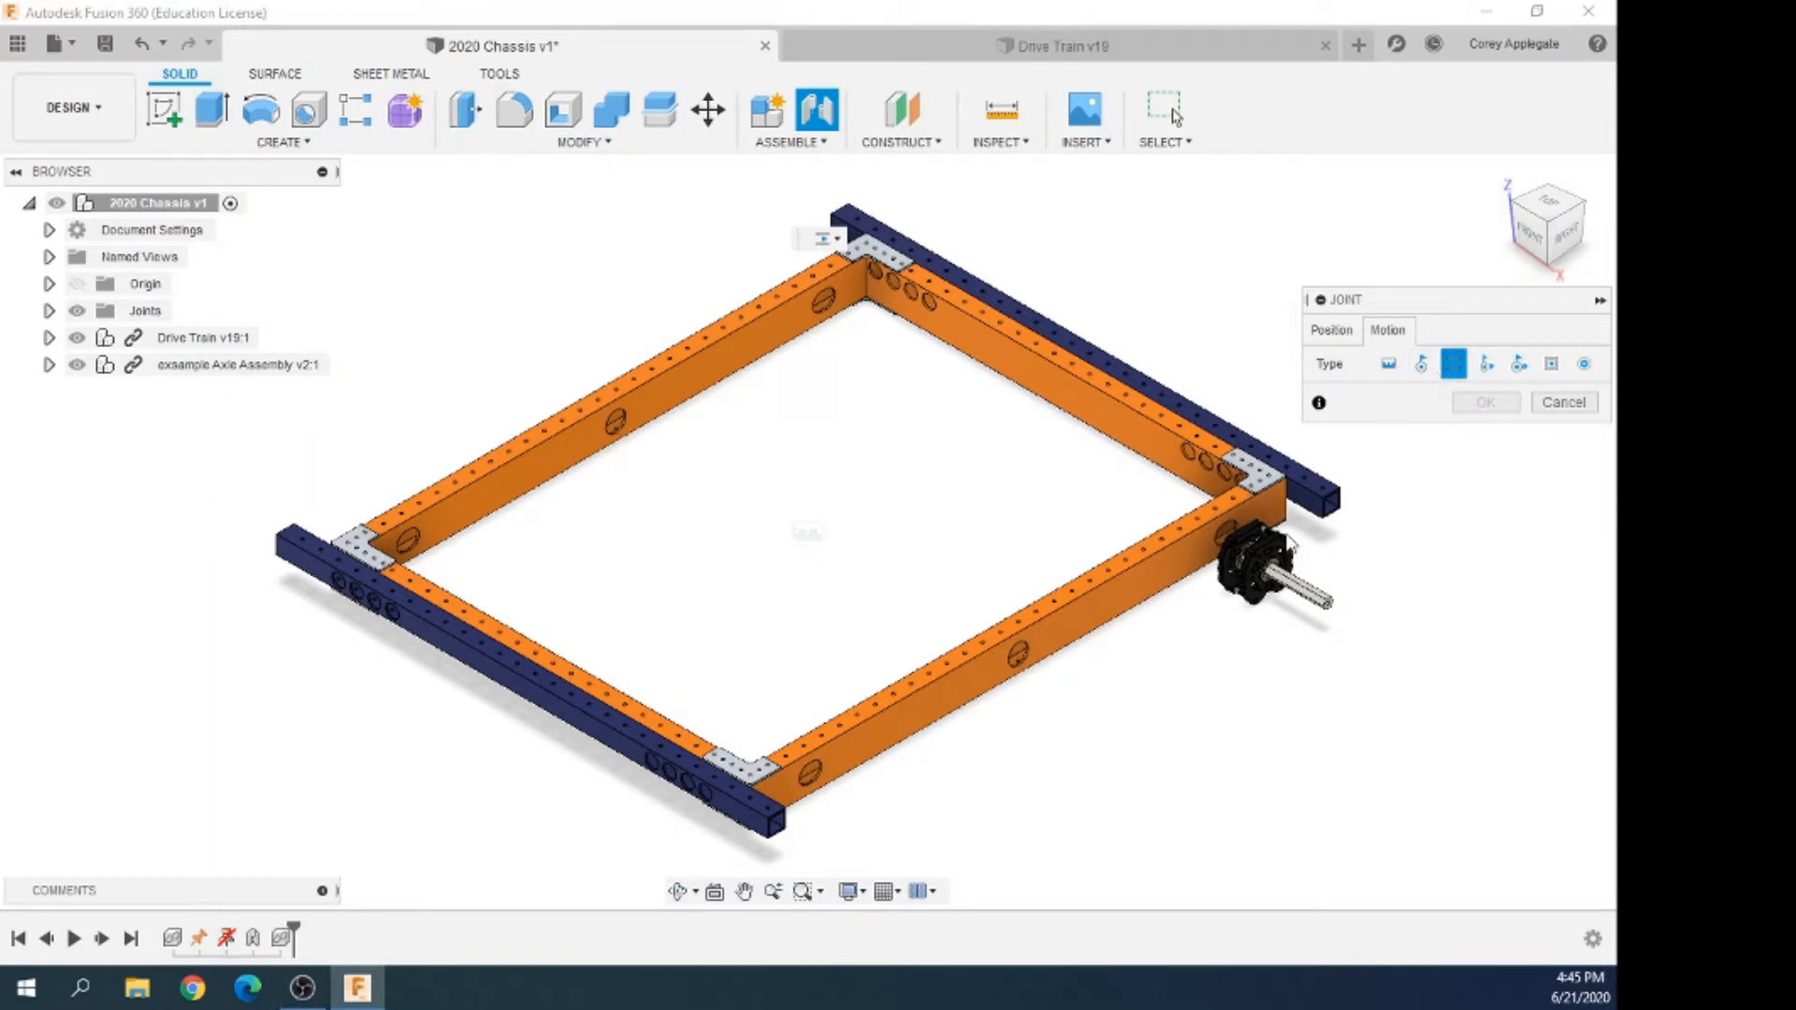
pyautogui.click(1331, 330)
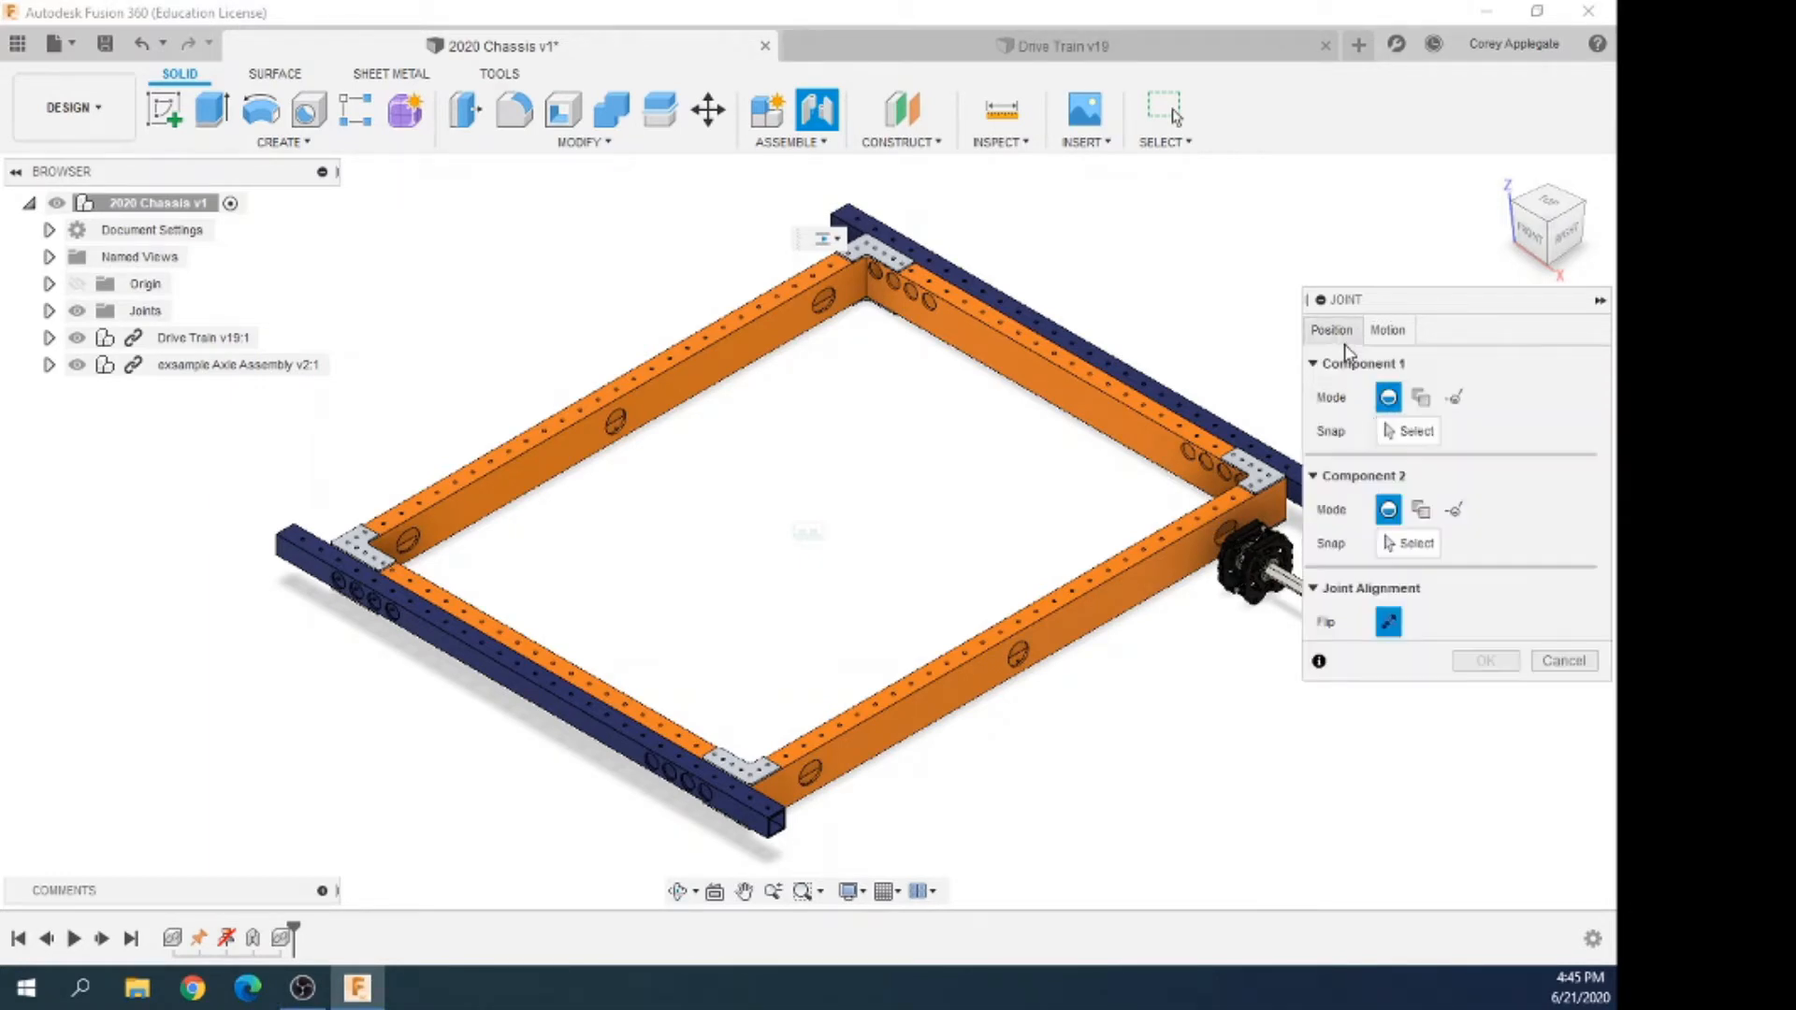
pyautogui.click(1410, 434)
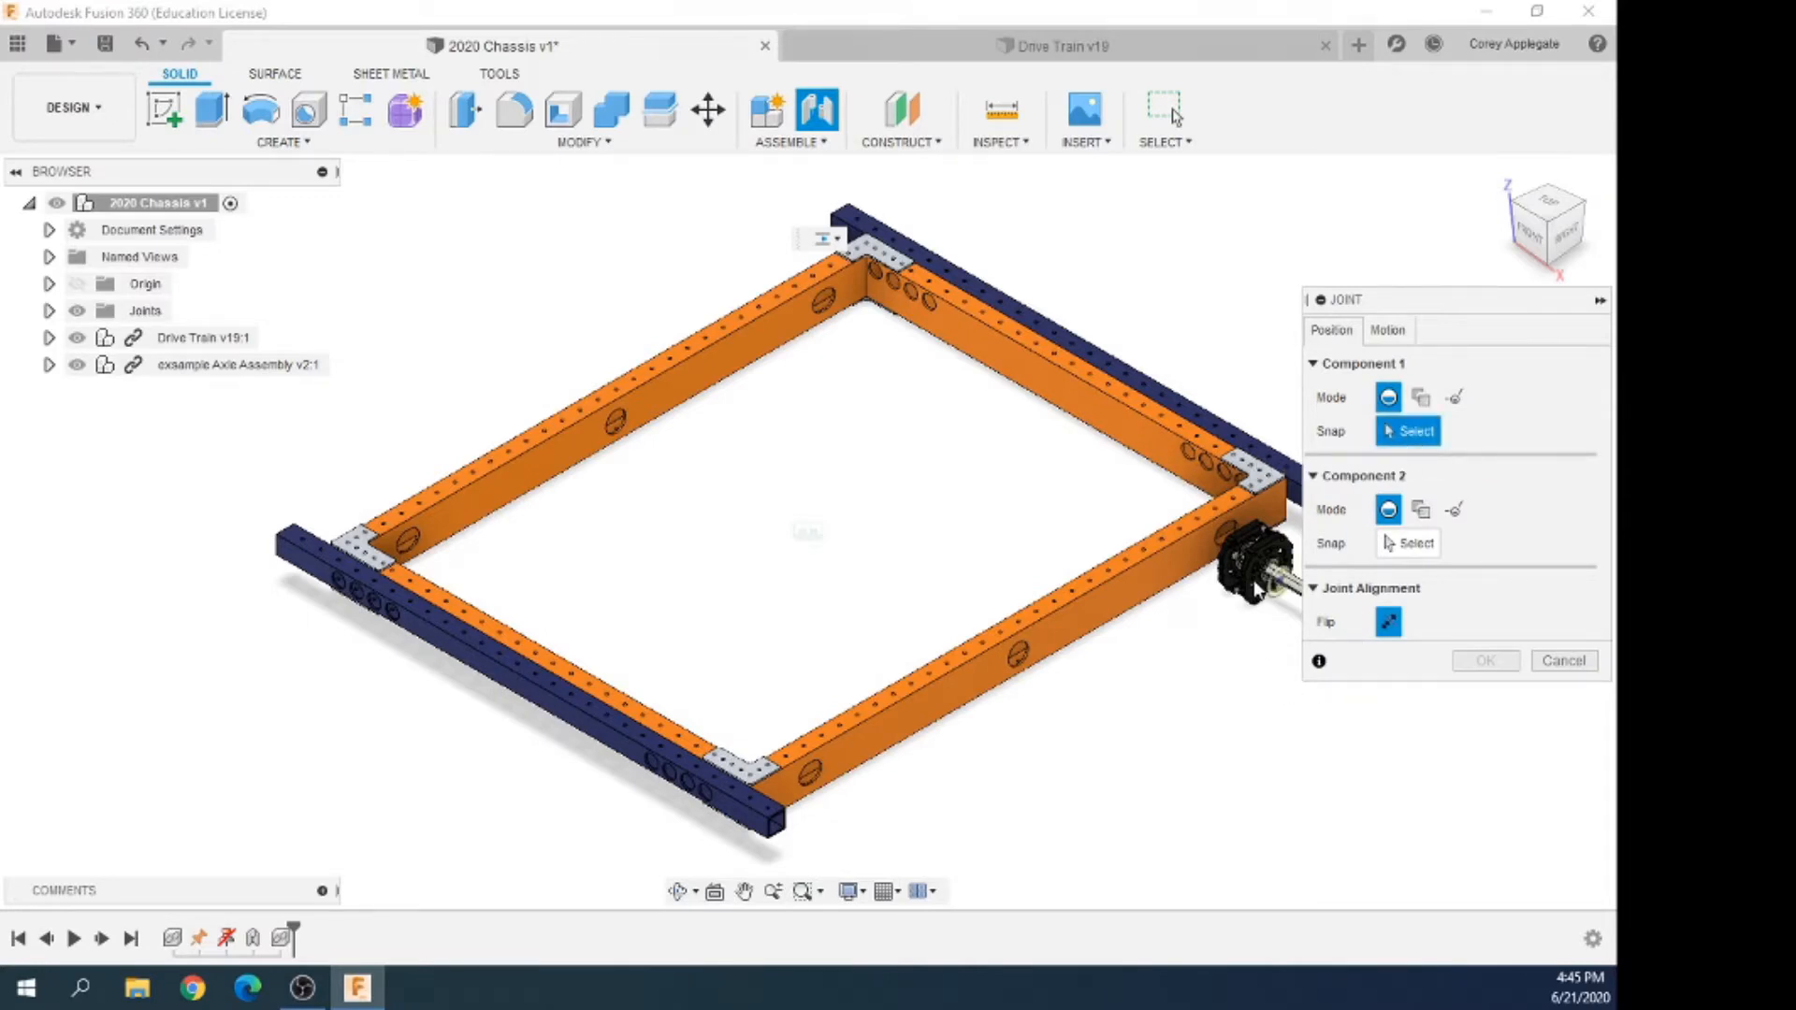
pyautogui.scroll(5, 1215, 608)
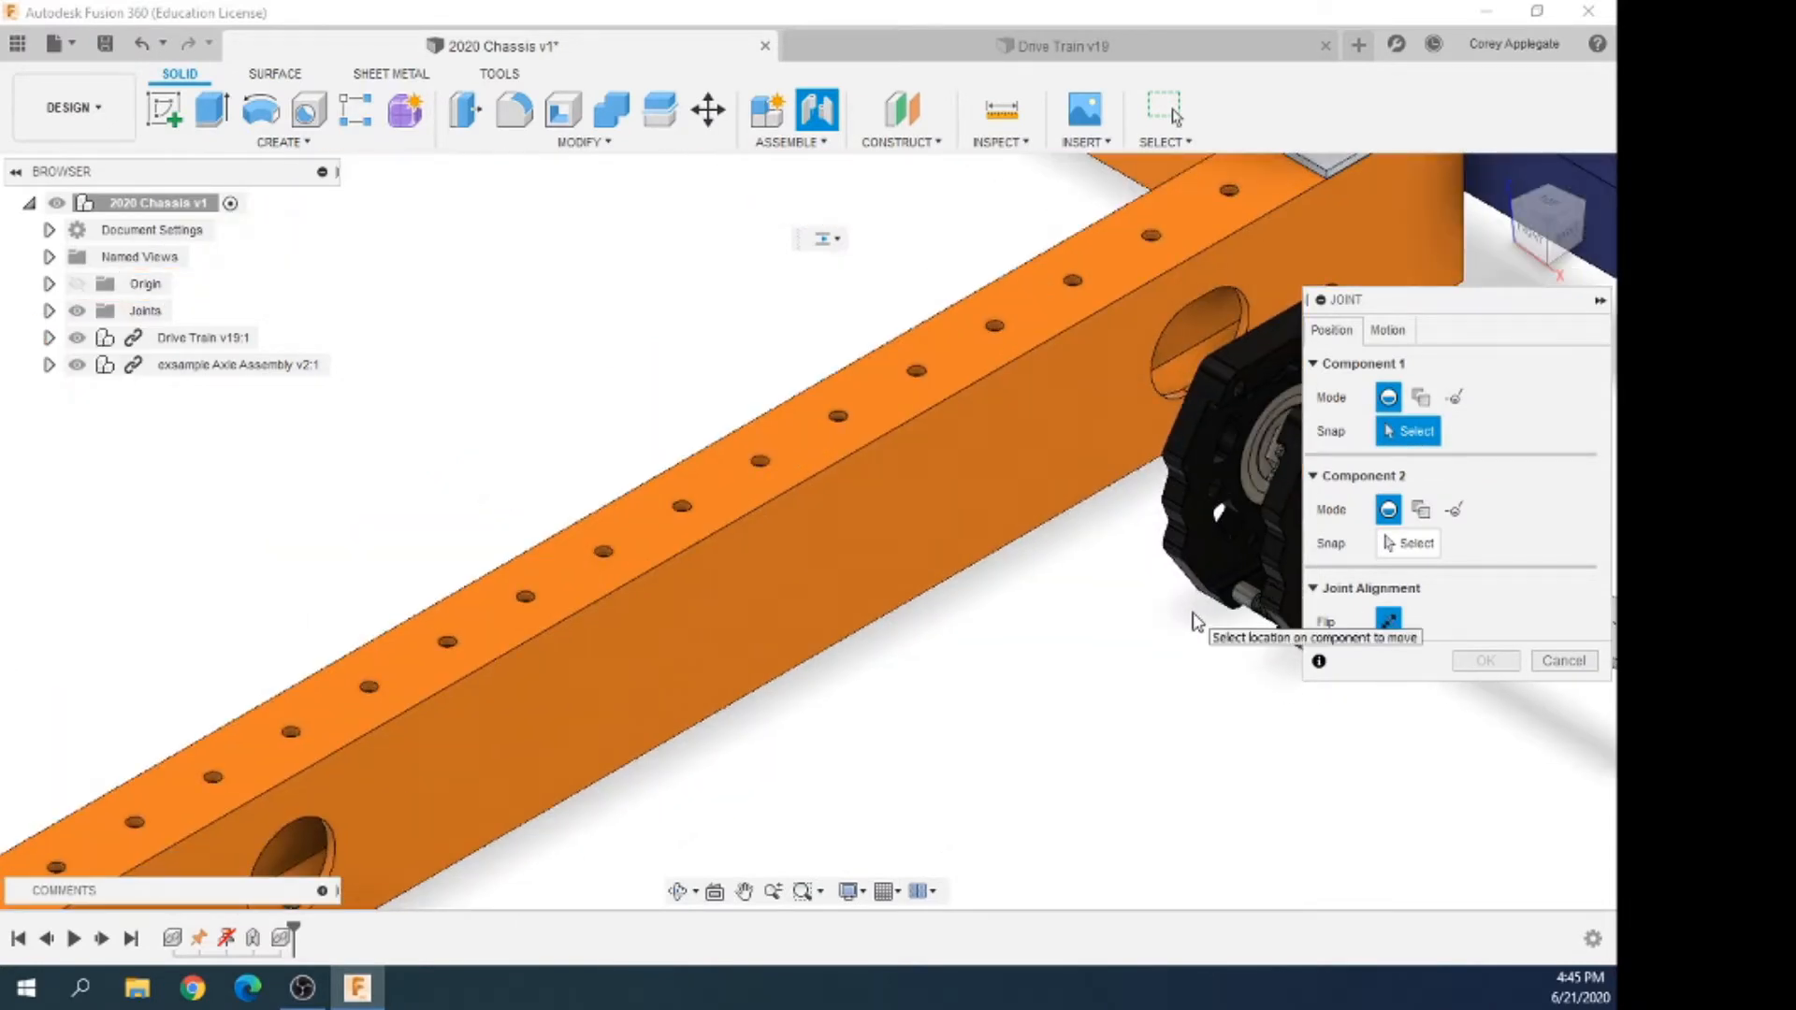
pyautogui.keyDown('shift'); pyautogui.moveTo(1193, 622); pyautogui.dragTo(1265, 573, button='middle'); pyautogui.keyUp('shift')
pyautogui.scroll(5, 1265, 571)
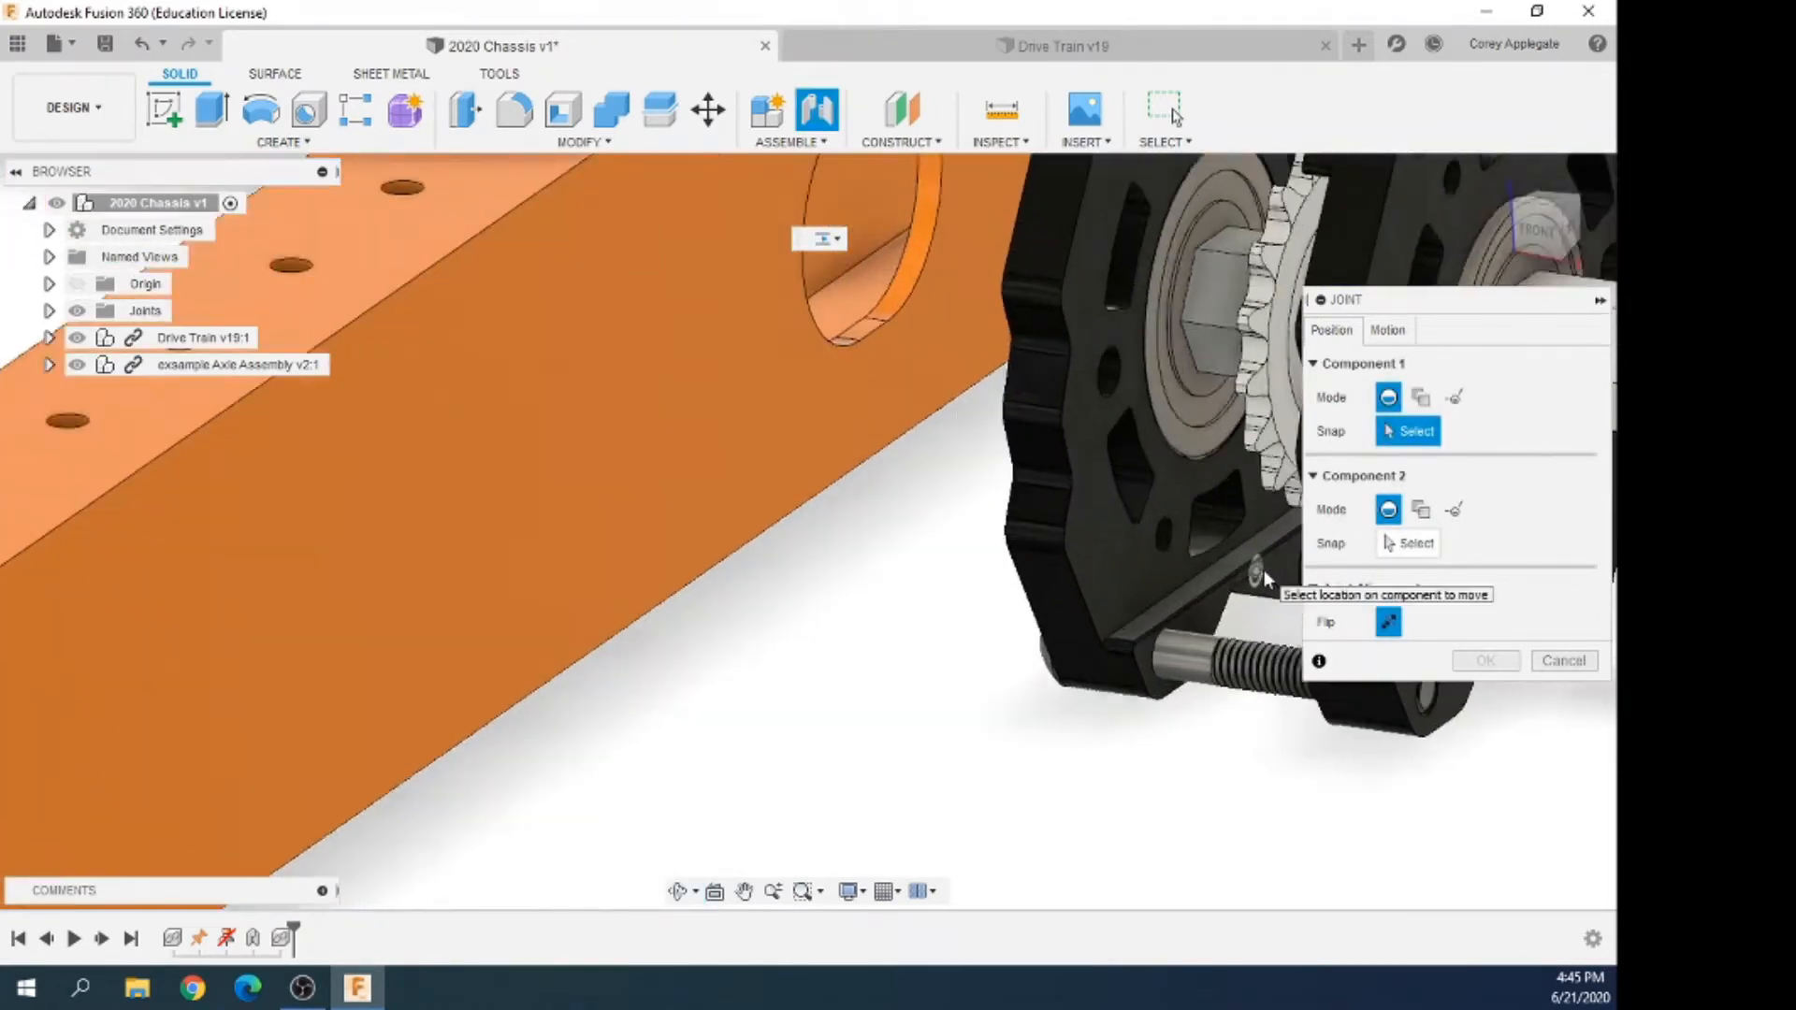
pyautogui.scroll(3, 1265, 577)
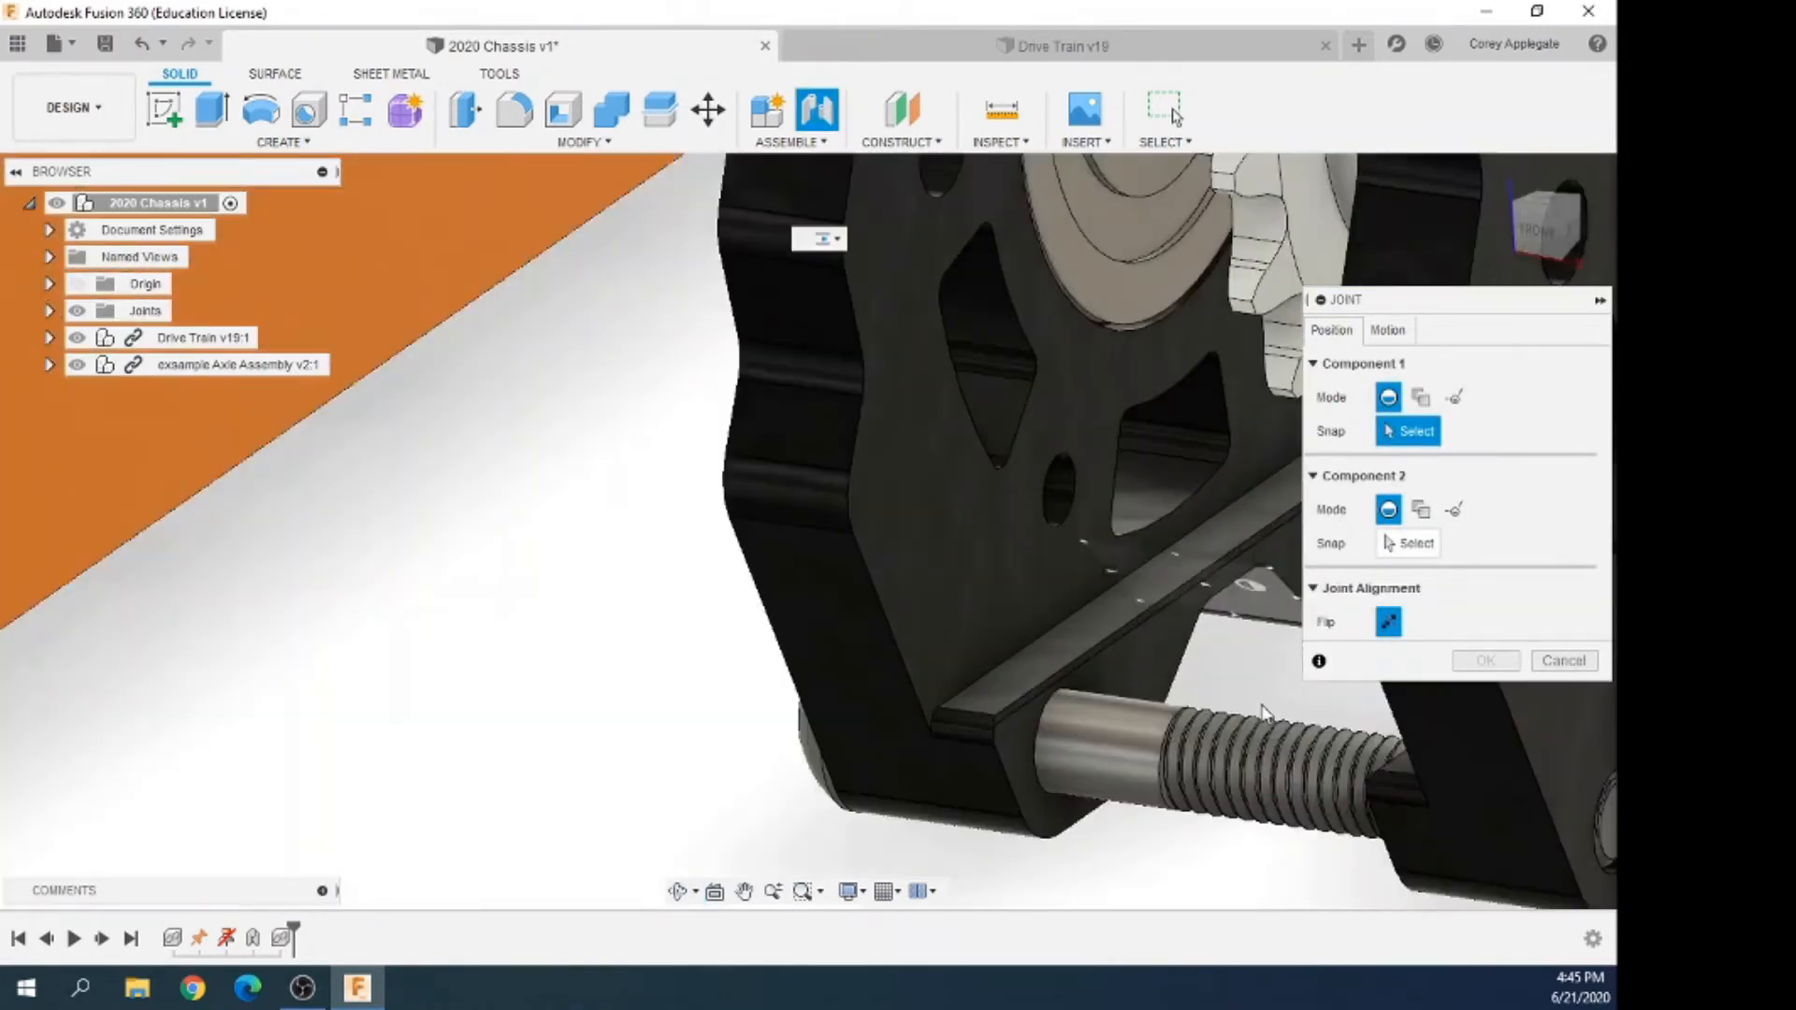
pyautogui.click(1171, 544)
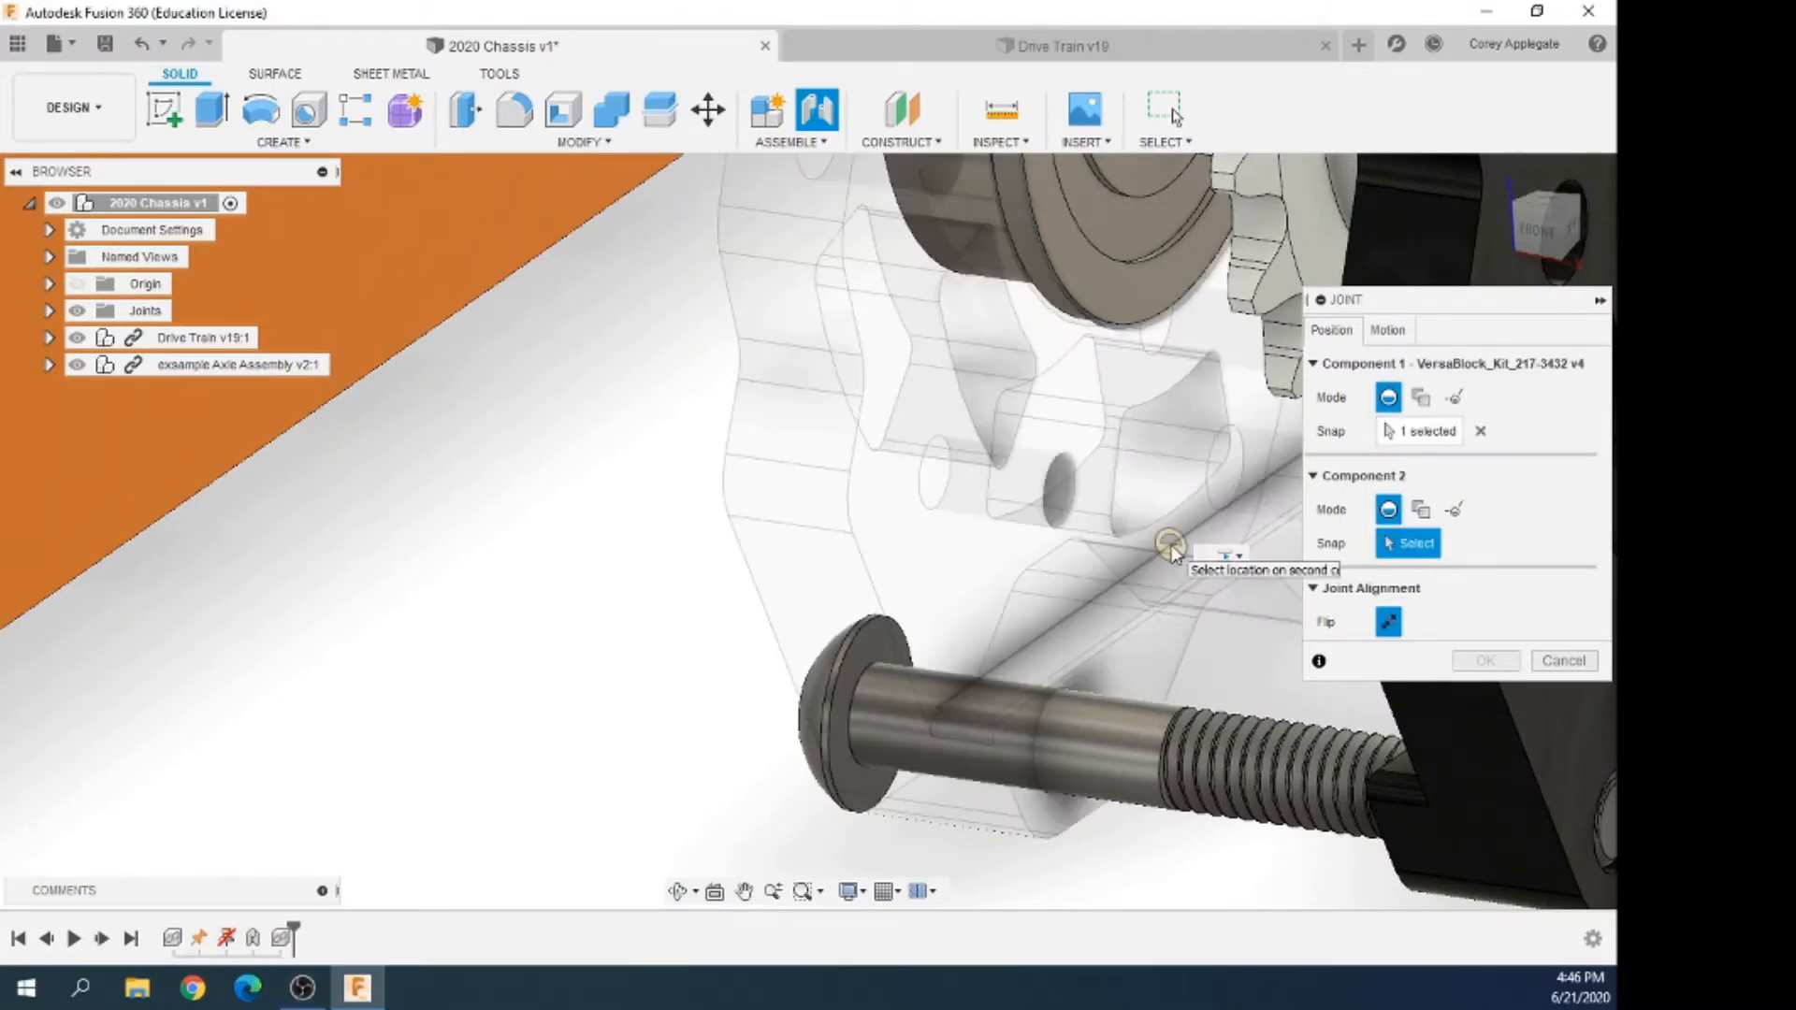
# Snap the joint's second component to the lower inside edge of Drive Rail Left, near the frame corner
pyautogui.scroll(-5, 1188, 585)
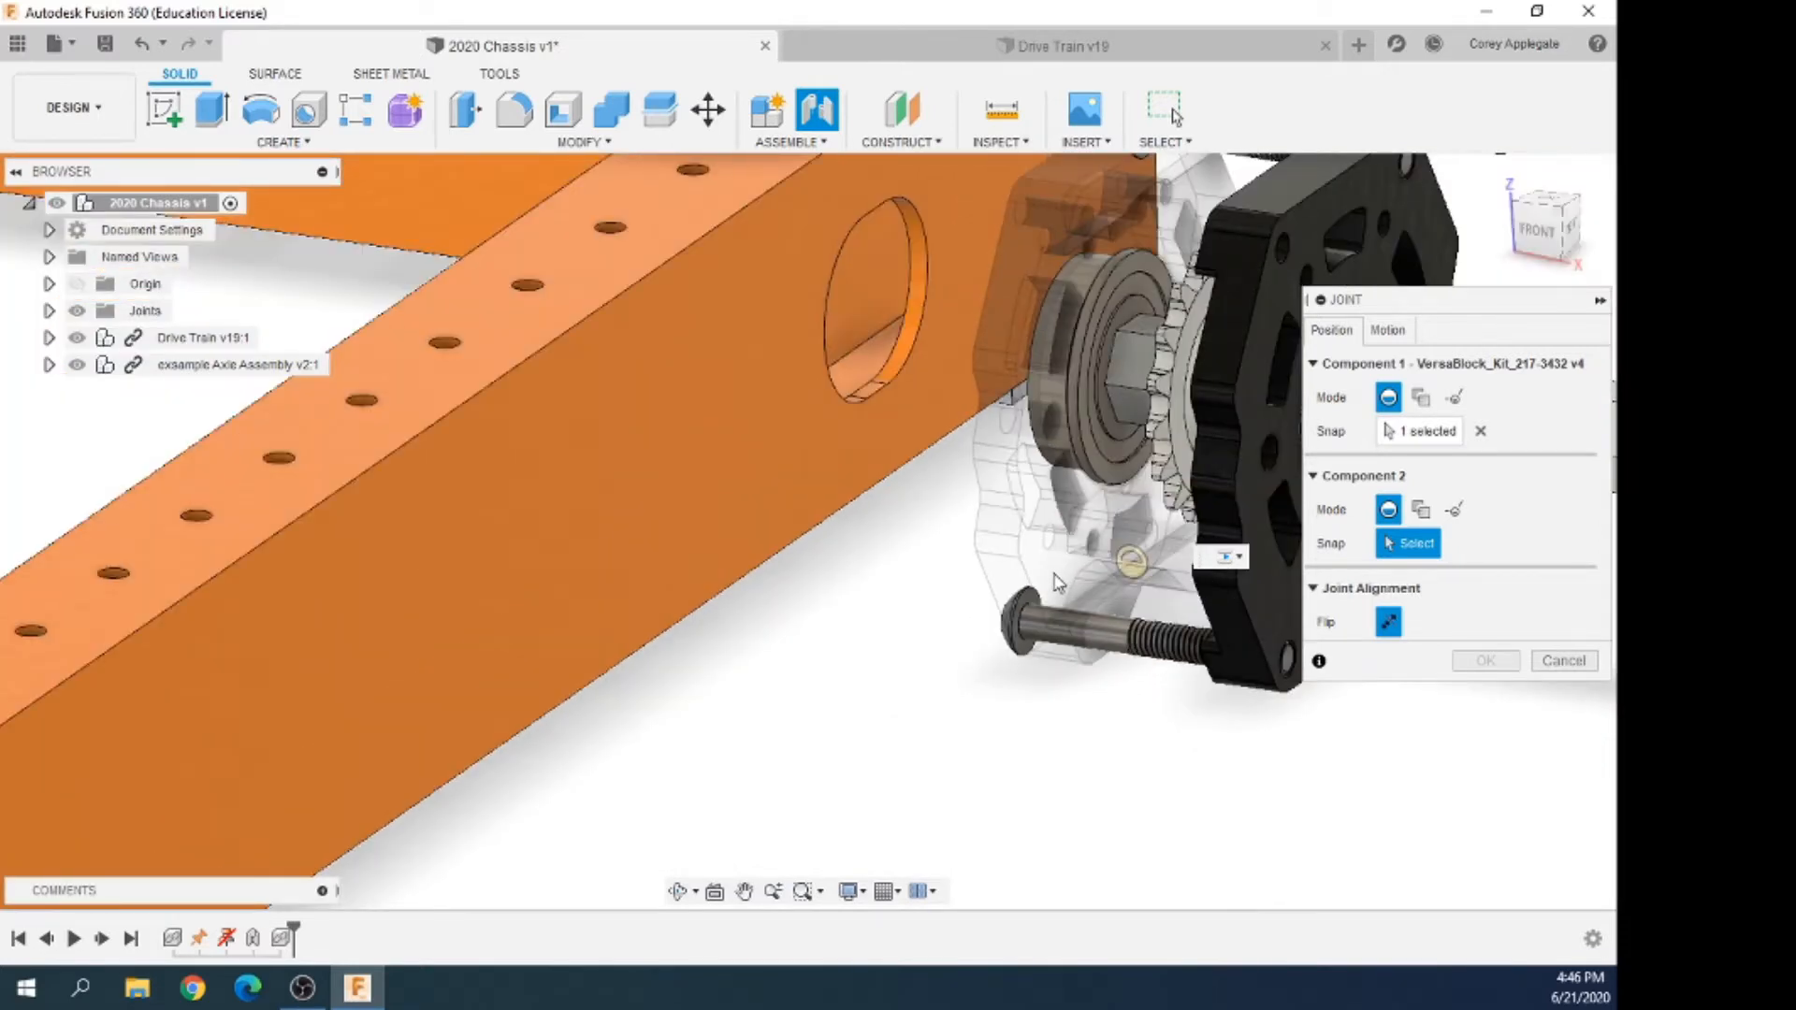
pyautogui.scroll(-3, 1056, 582)
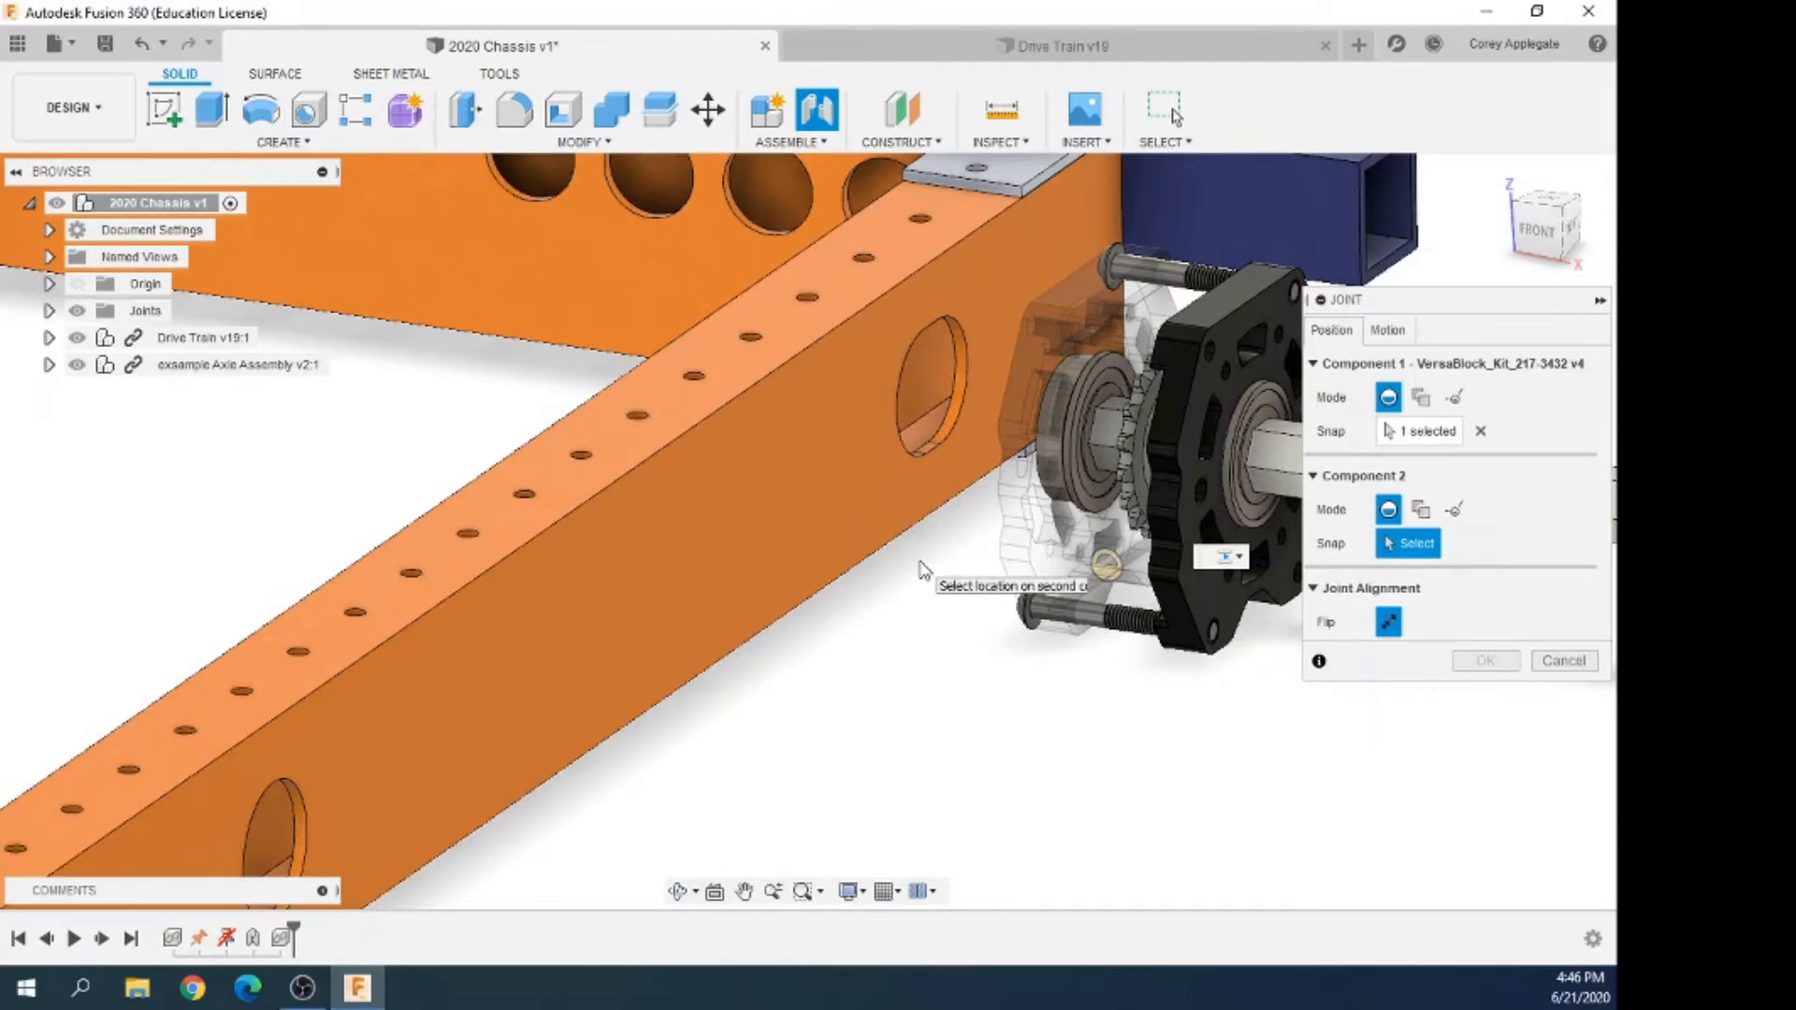
pyautogui.scroll(-3, 936, 613)
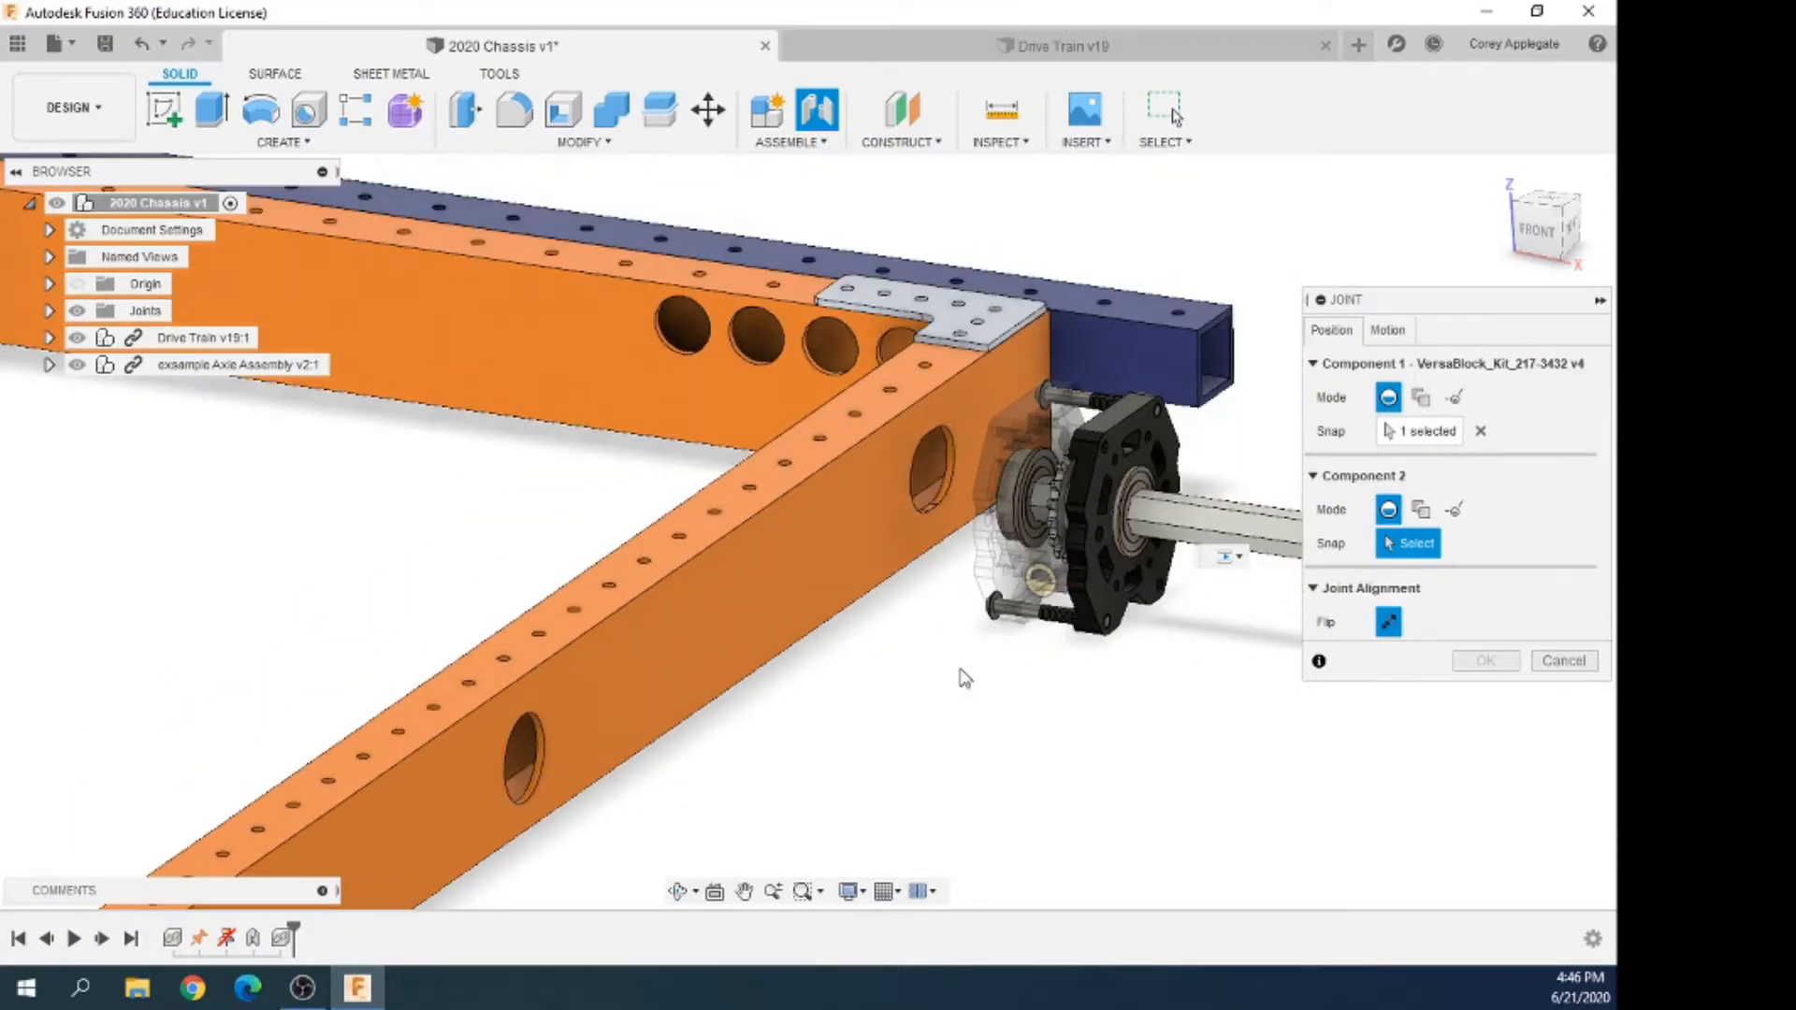
pyautogui.keyDown('shift'); pyautogui.moveTo(963, 671); pyautogui.dragTo(761, 749, button='middle'); pyautogui.keyUp('shift')
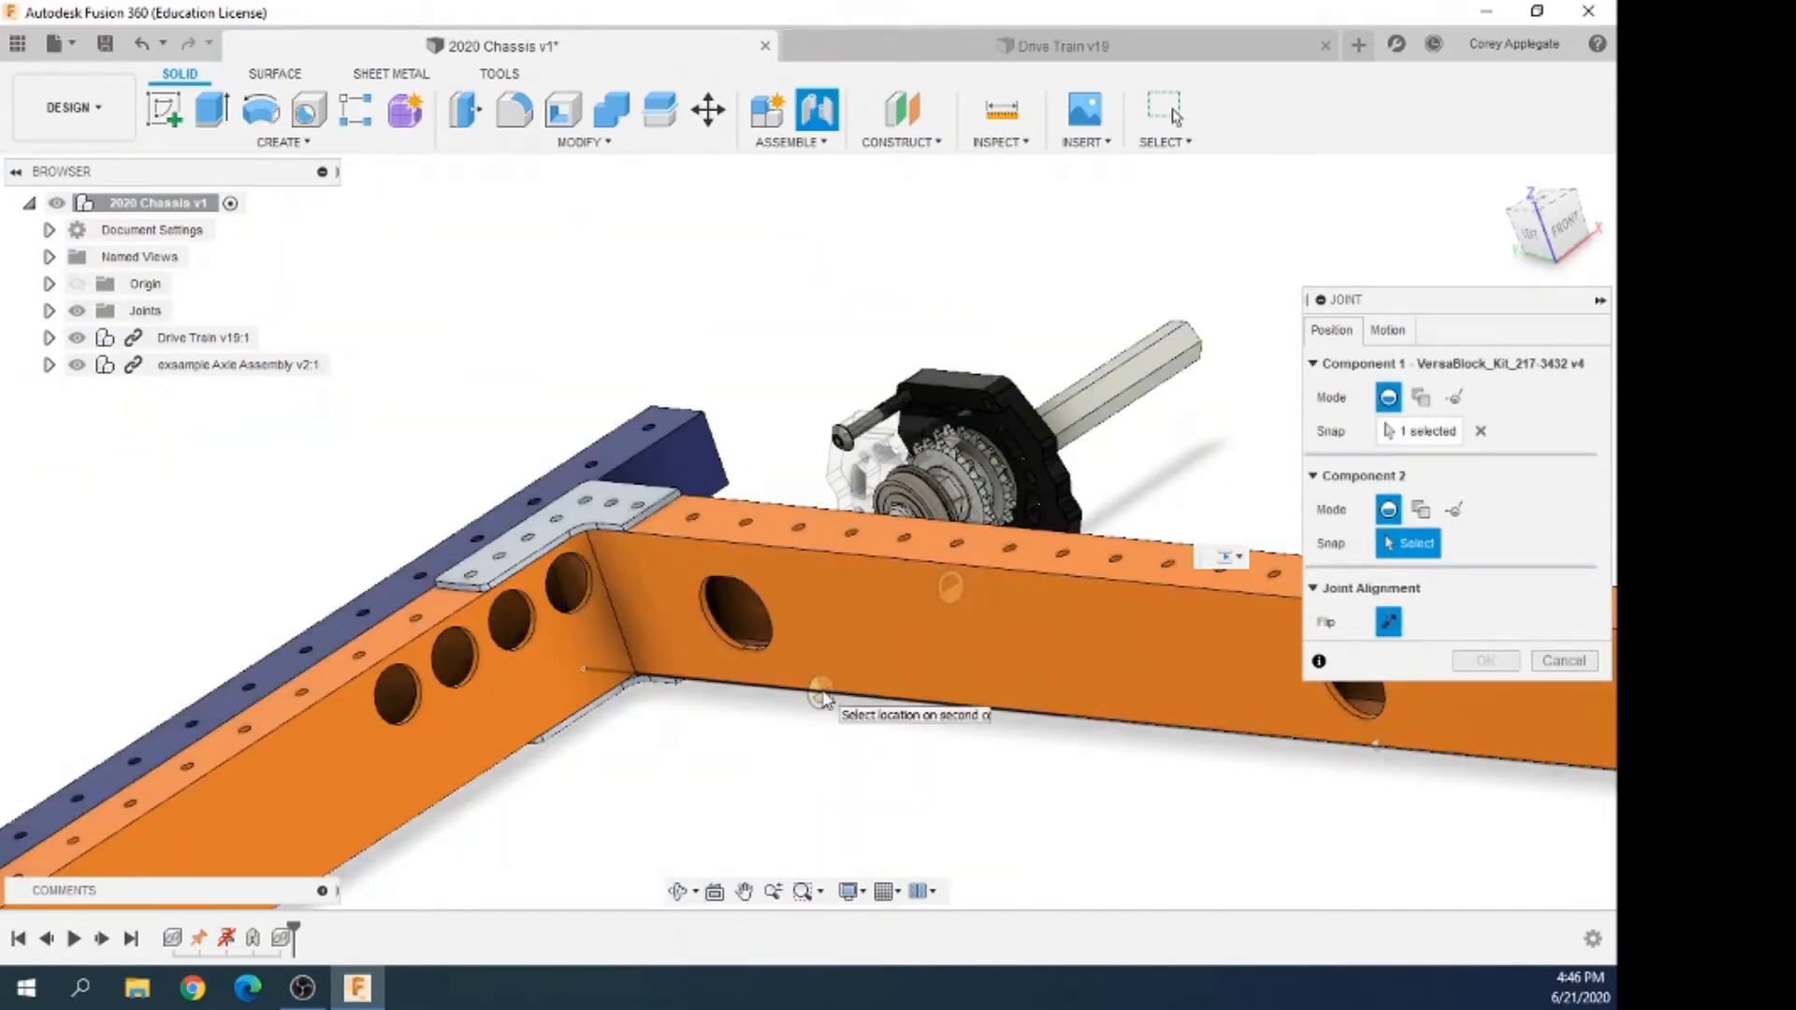
pyautogui.click(757, 693)
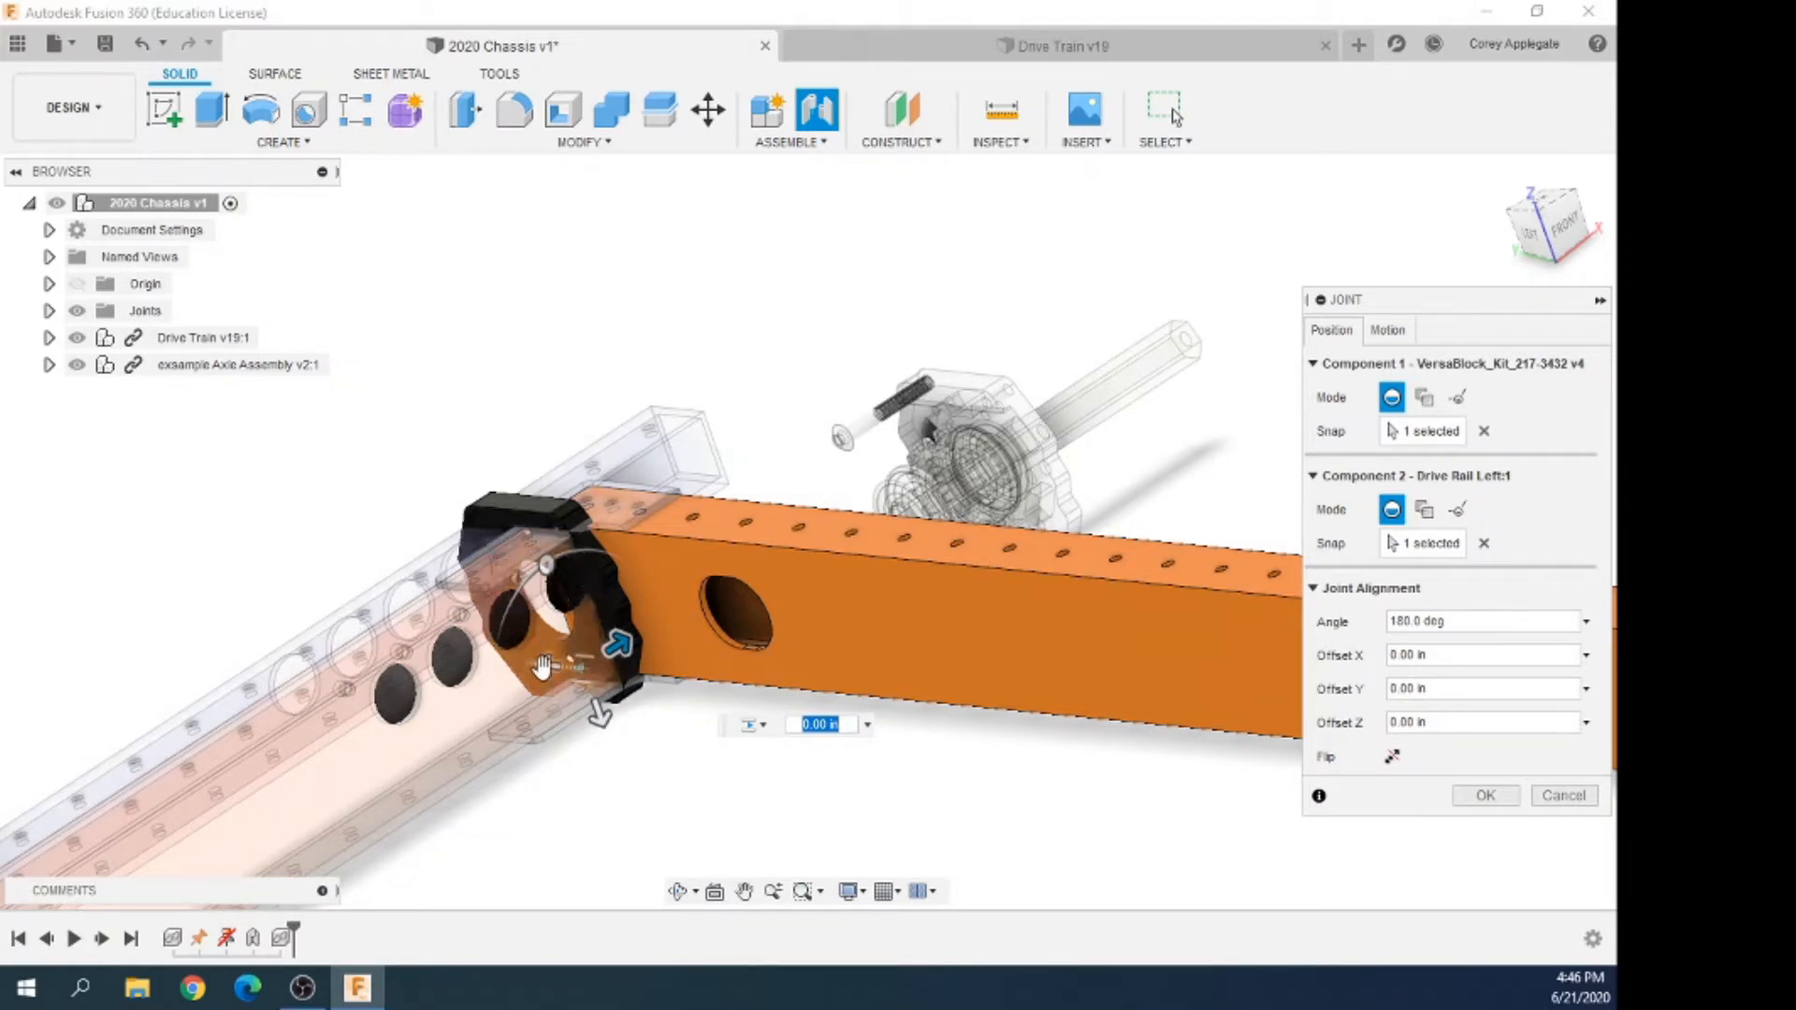
# Slide the axle assembly along Drive Rail Left to a Z offset of -3.40 in, around the rail's large hole, and create the joint
pyautogui.moveTo(561, 666); pyautogui.dragTo(811, 690)
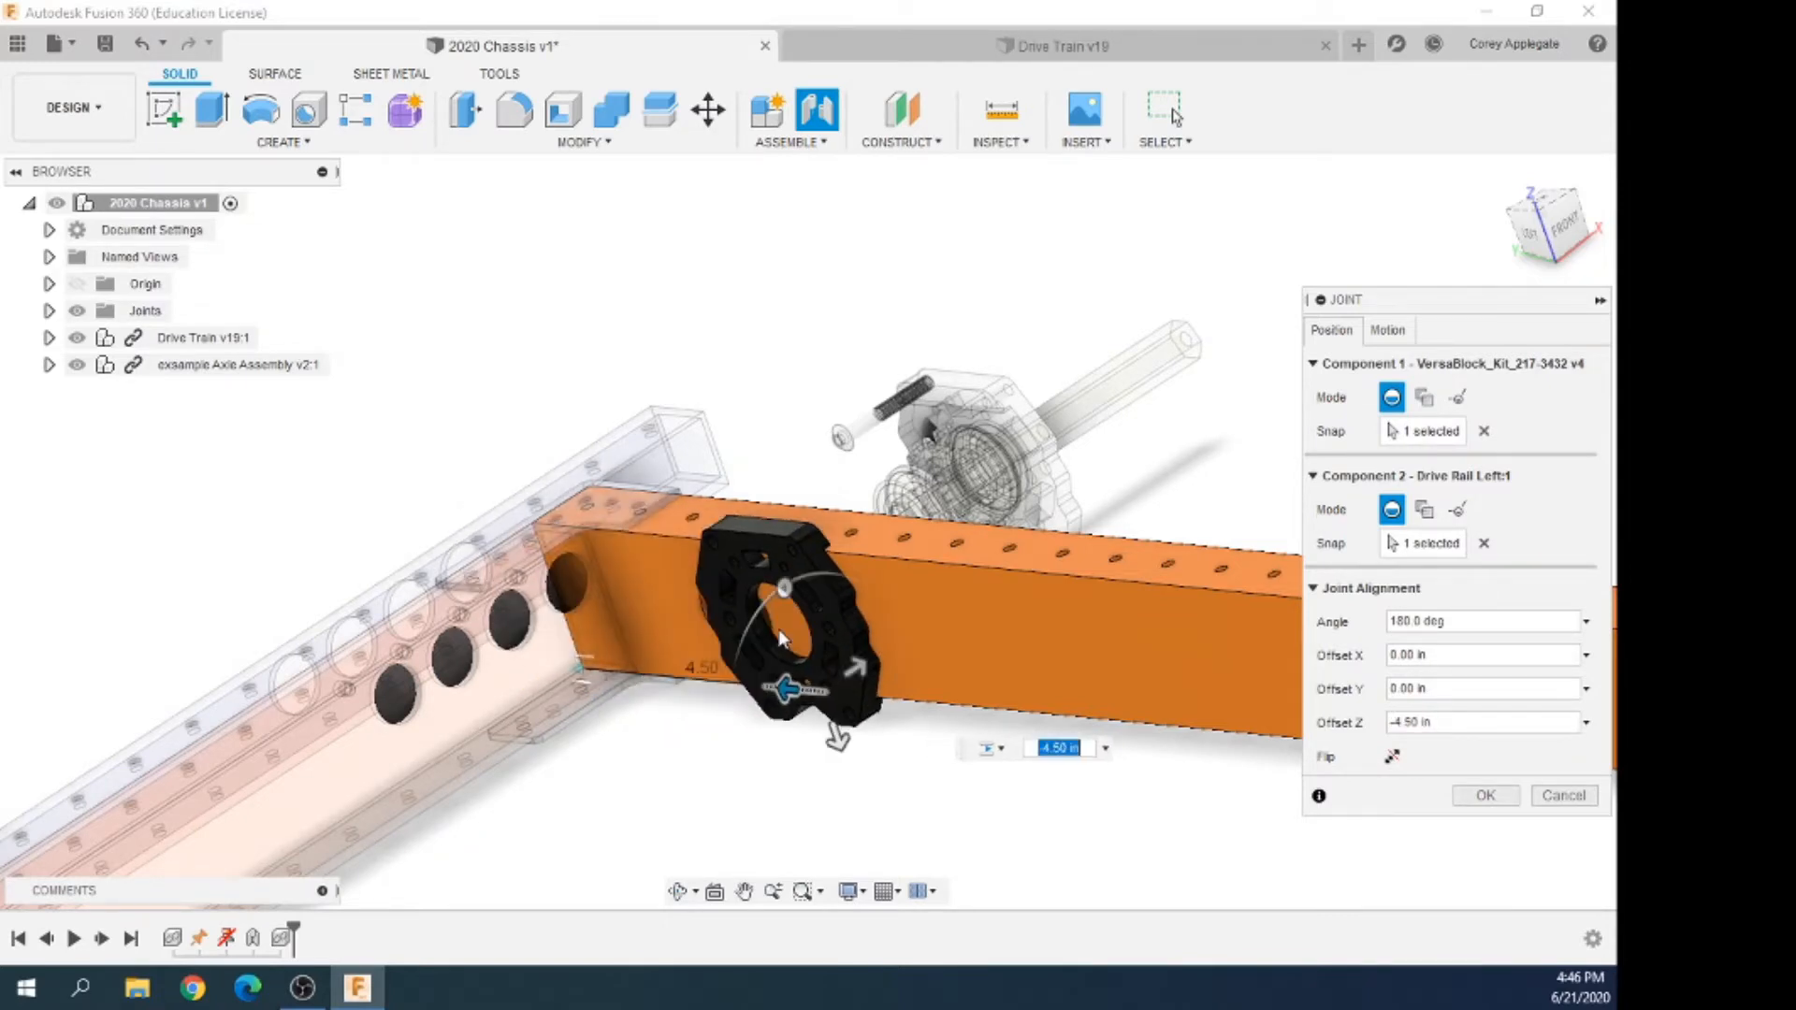
pyautogui.click(1525, 229)
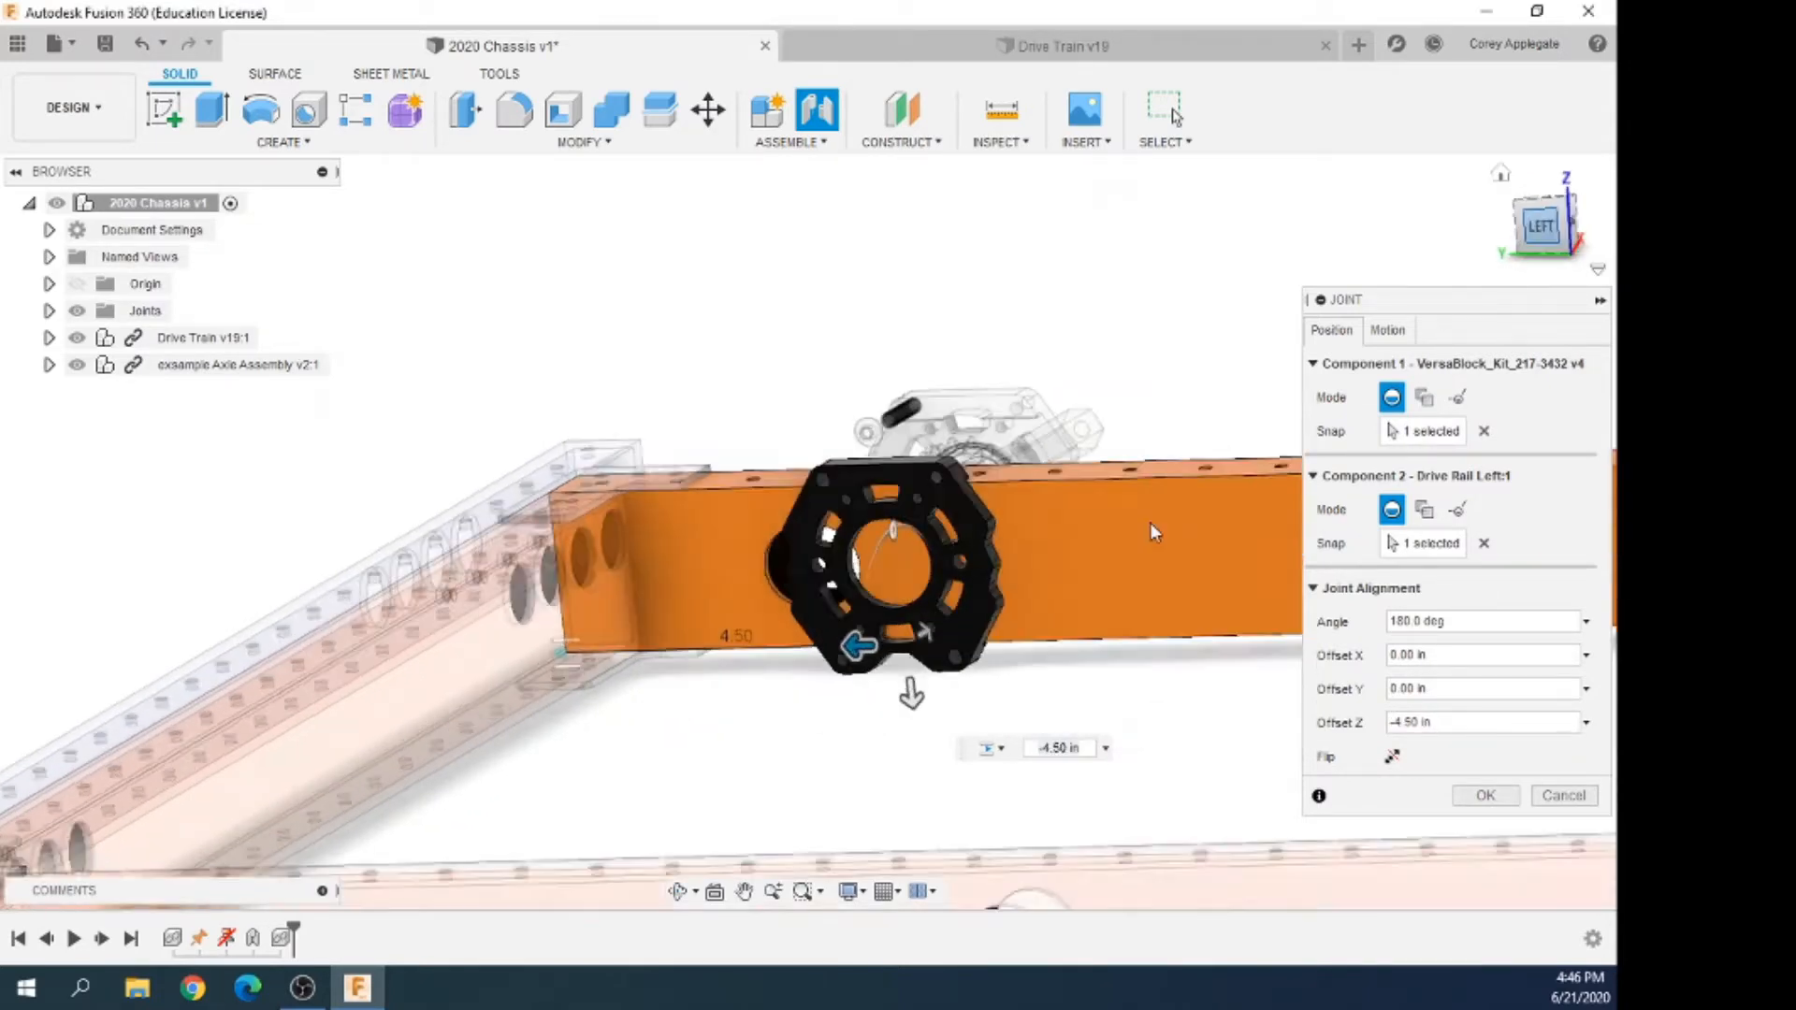
pyautogui.moveTo(922, 612); pyautogui.dragTo(834, 615)
pyautogui.scroll(5, 884, 533)
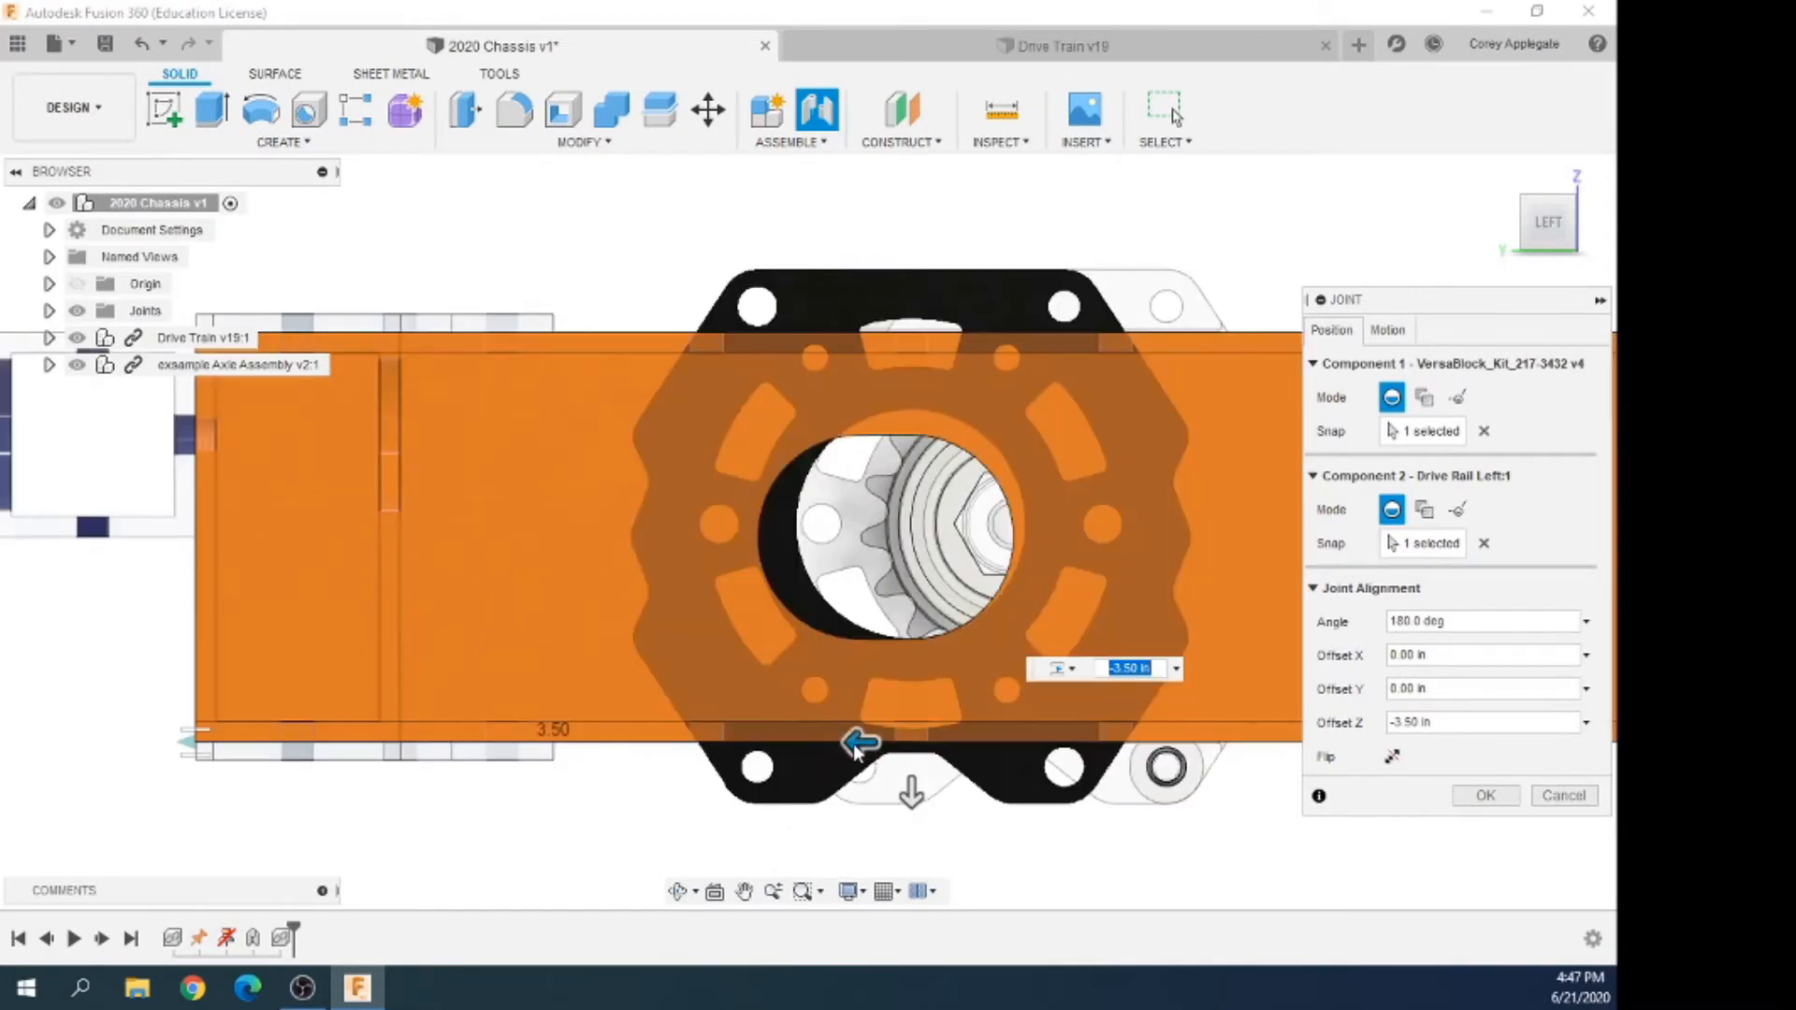
pyautogui.moveTo(855, 748)
pyautogui.mouseDown()
pyautogui.moveTo(784, 744)
pyautogui.moveTo(832, 741)
pyautogui.mouseUp()
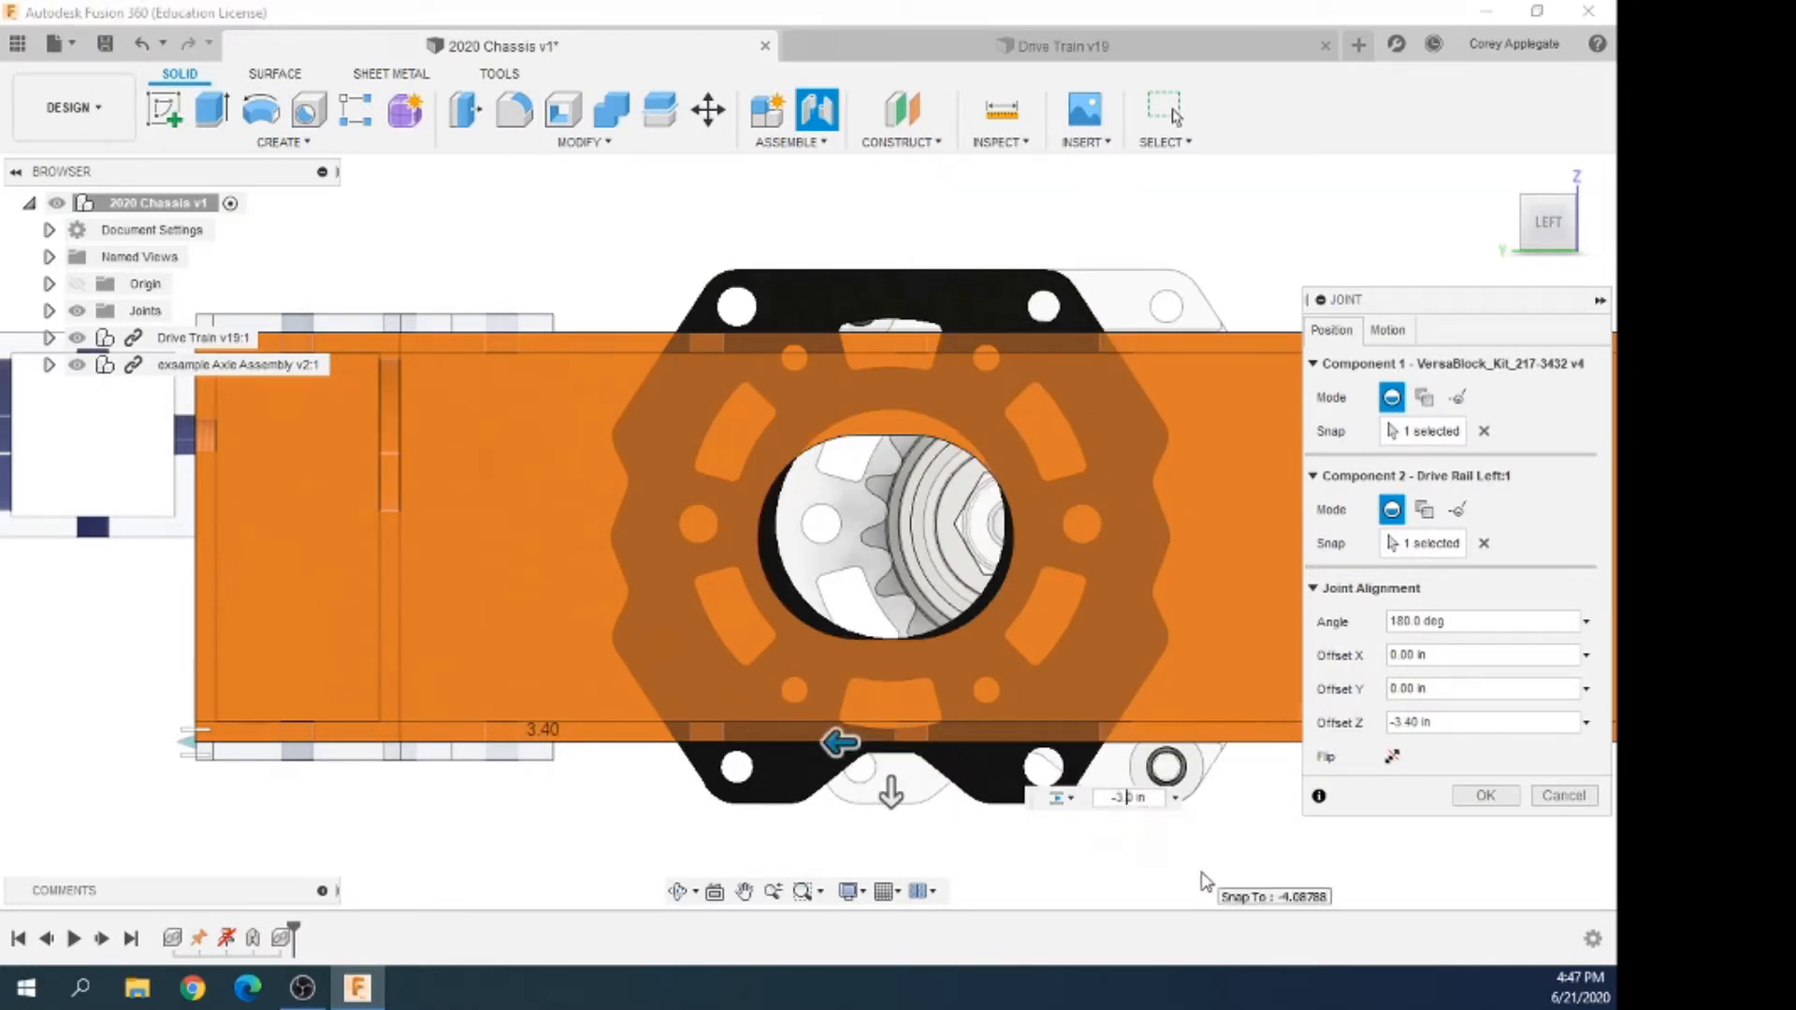
pyautogui.press('Return')
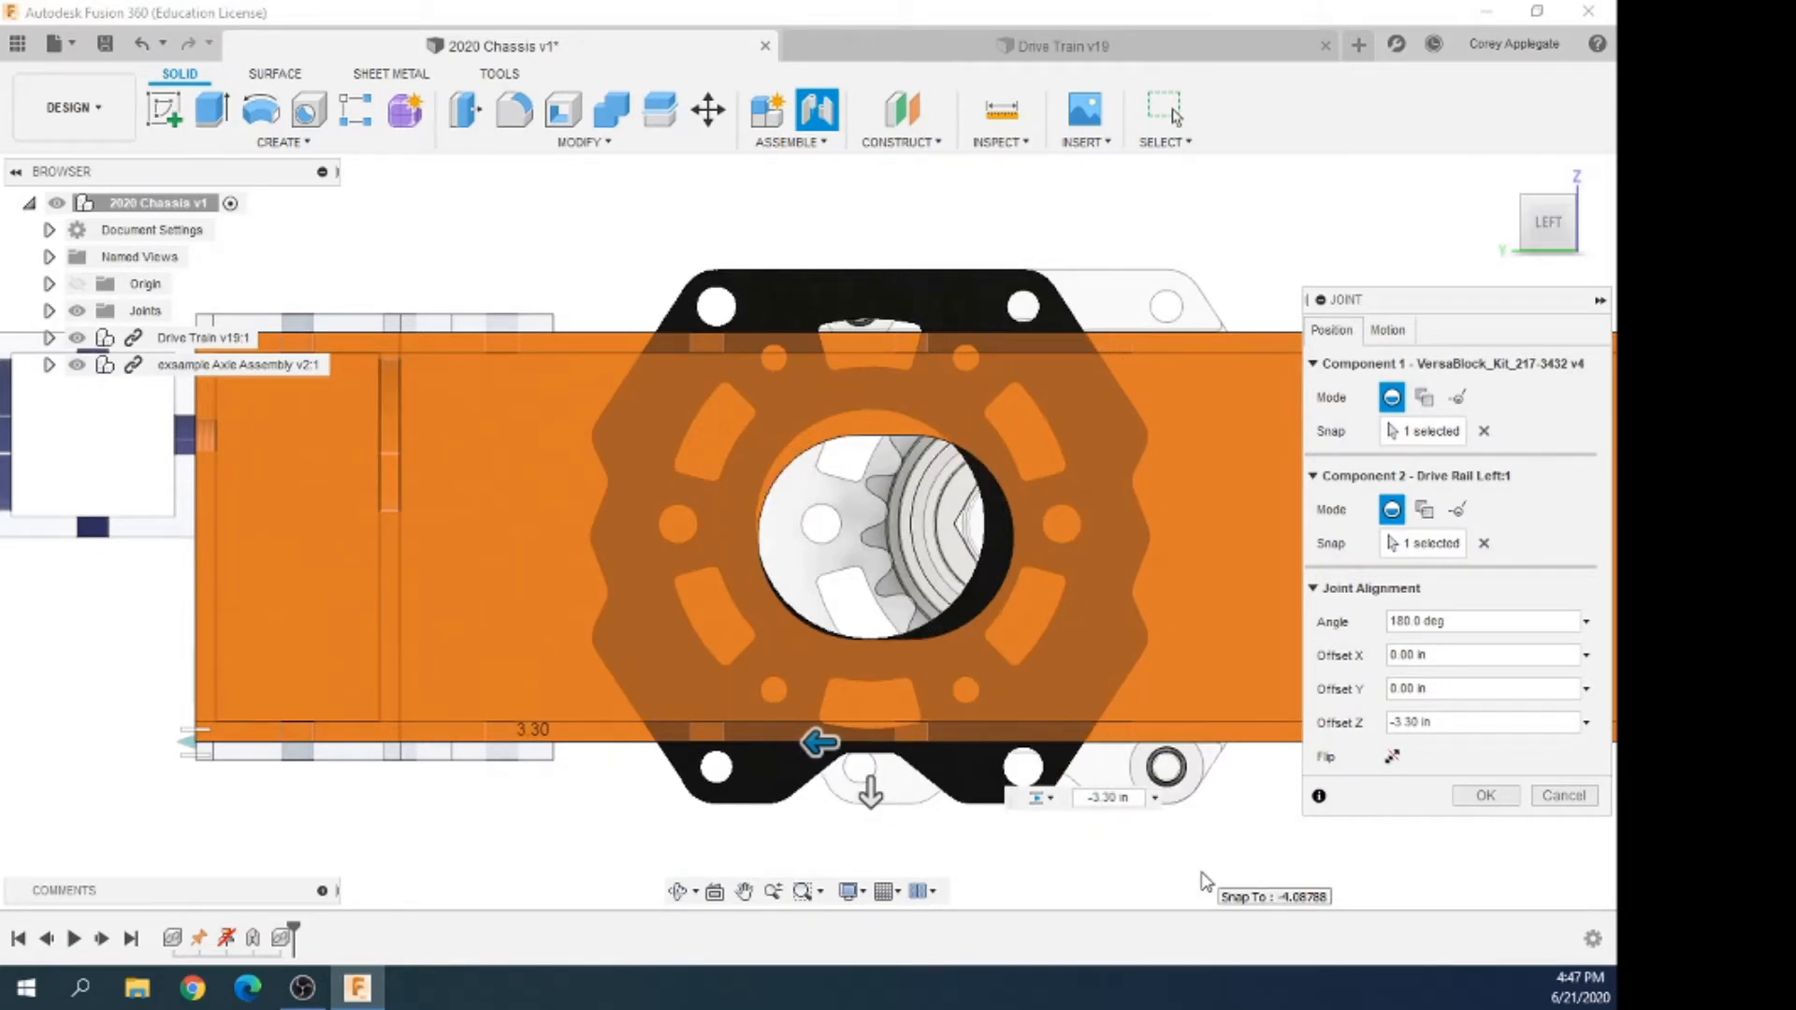
pyautogui.write('5')
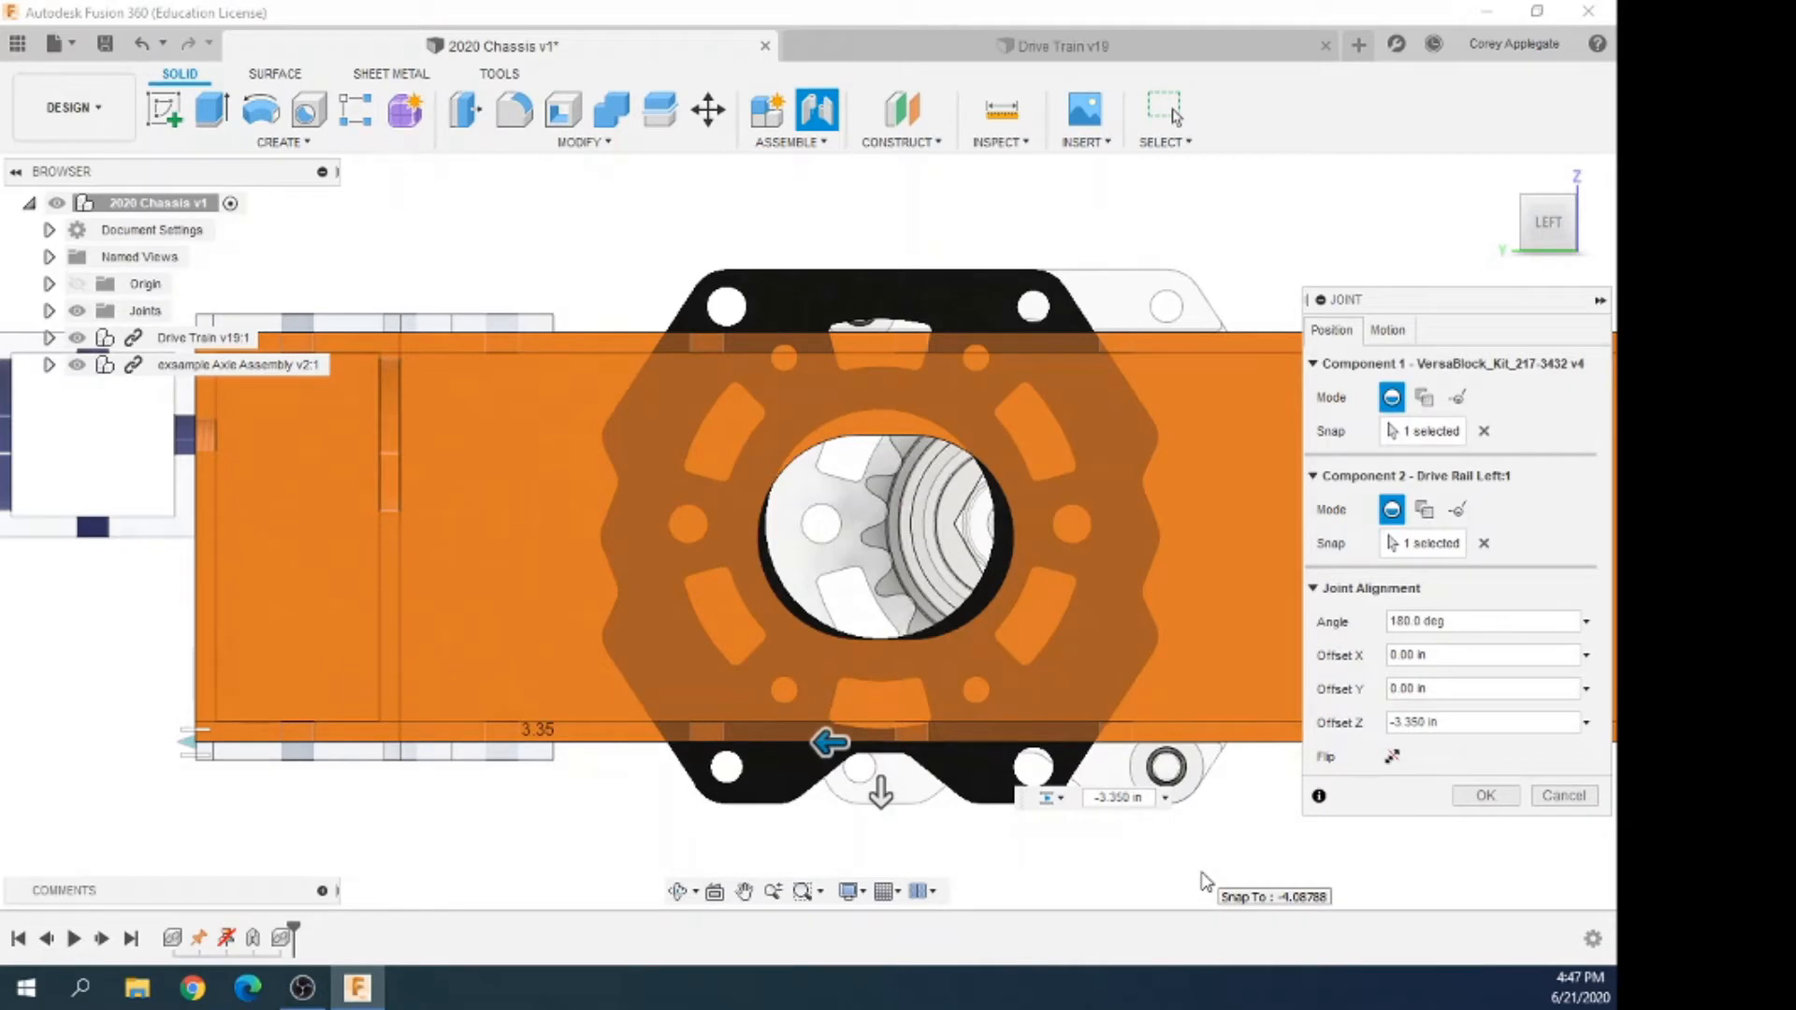
pyautogui.write('.4')
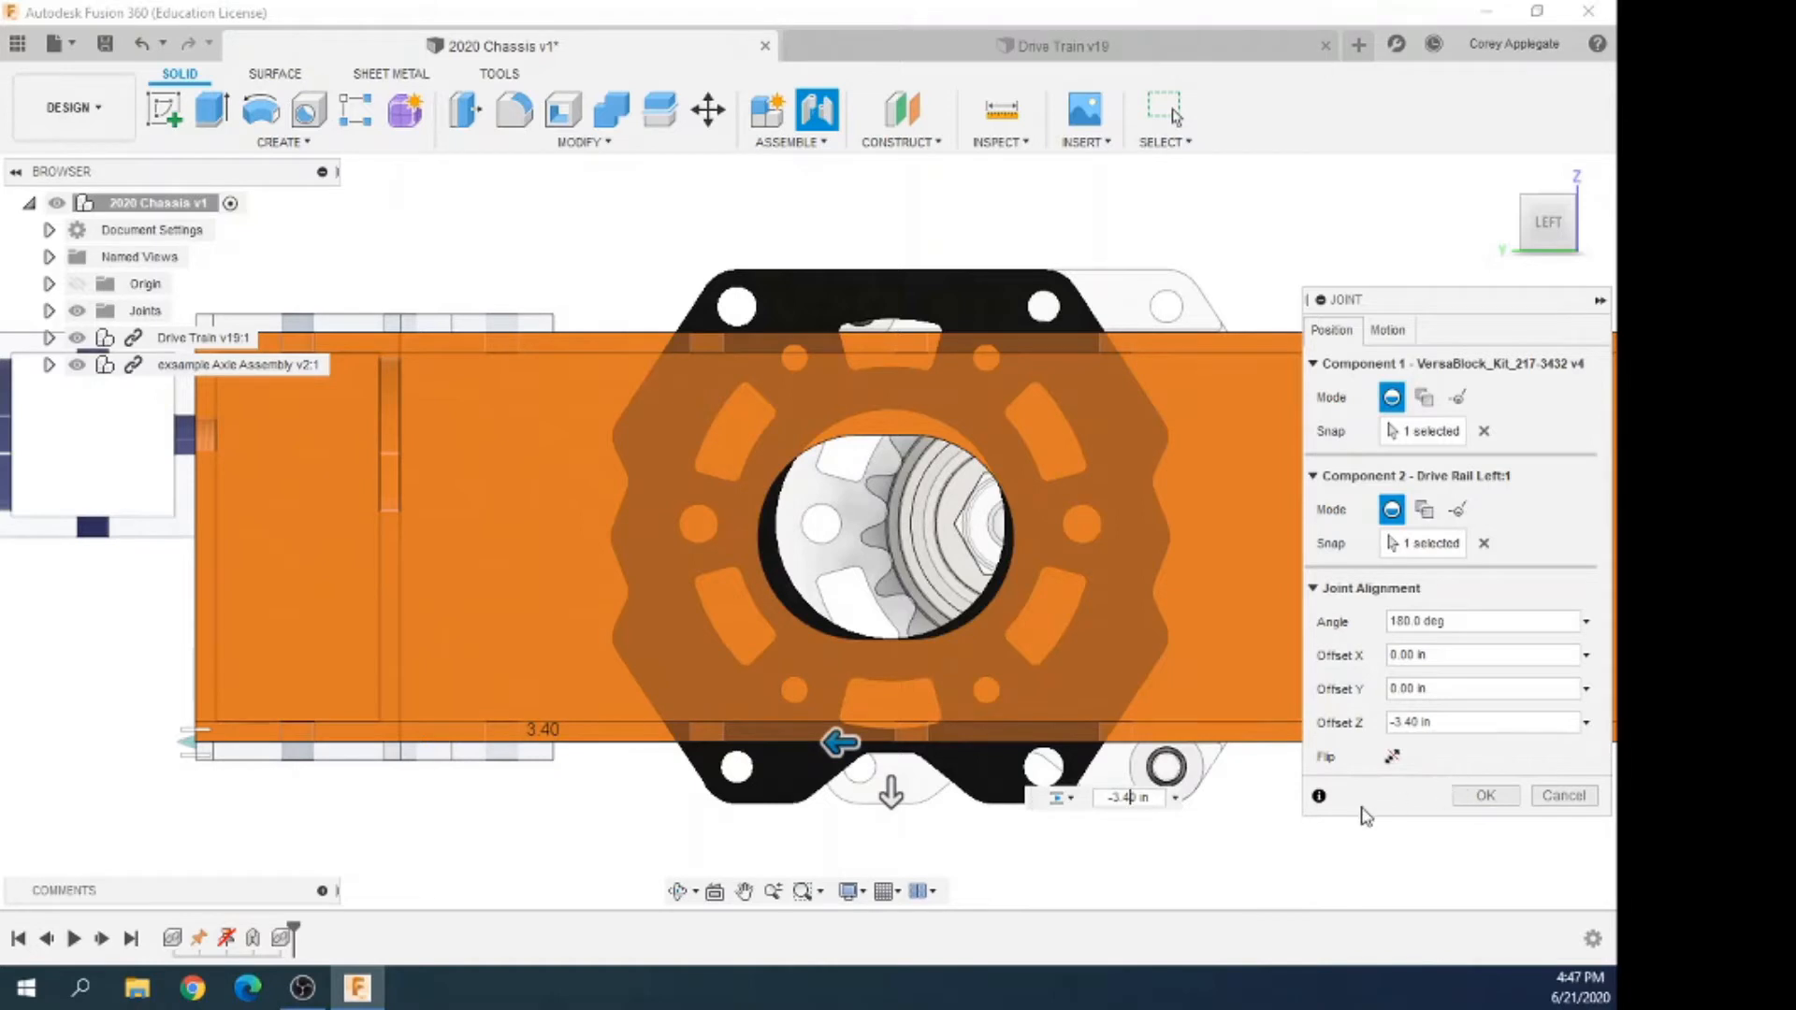
pyautogui.click(1484, 796)
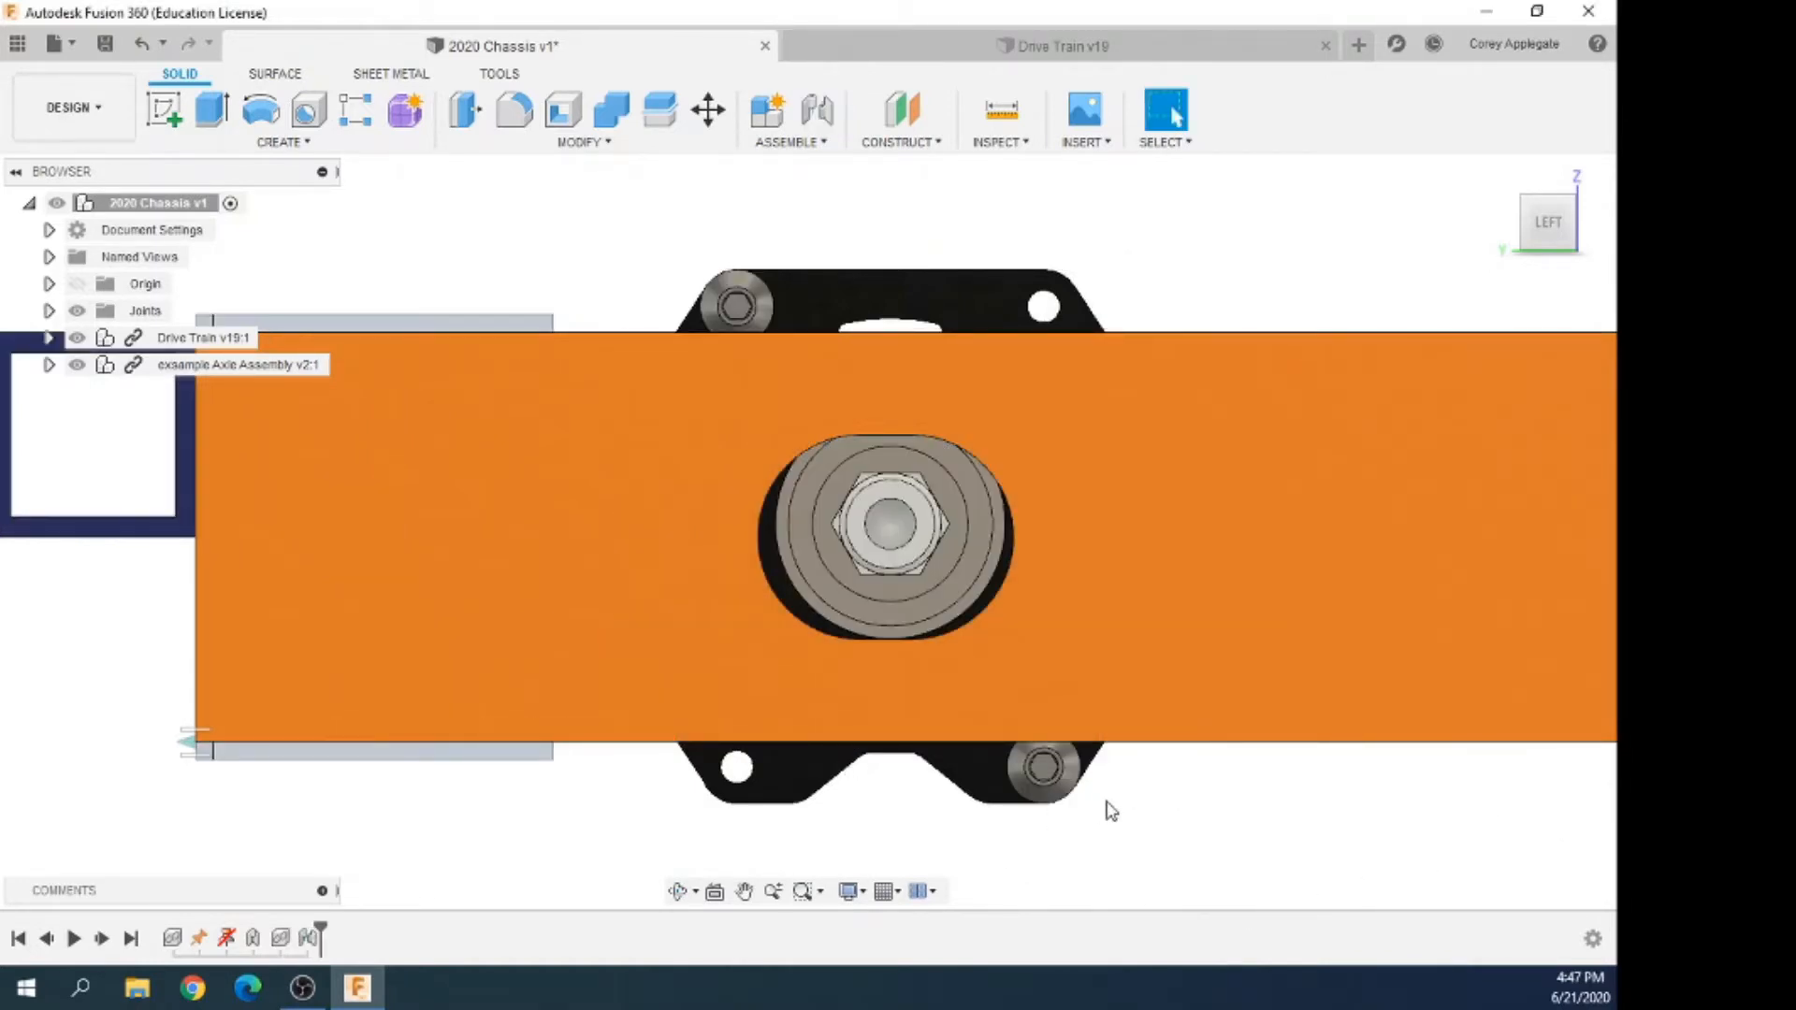
# Slide the joined axle assembly along Drive Rail Left to test its motion and examine its fit on the rail from above
pyautogui.scroll(-3, 1235, 859)
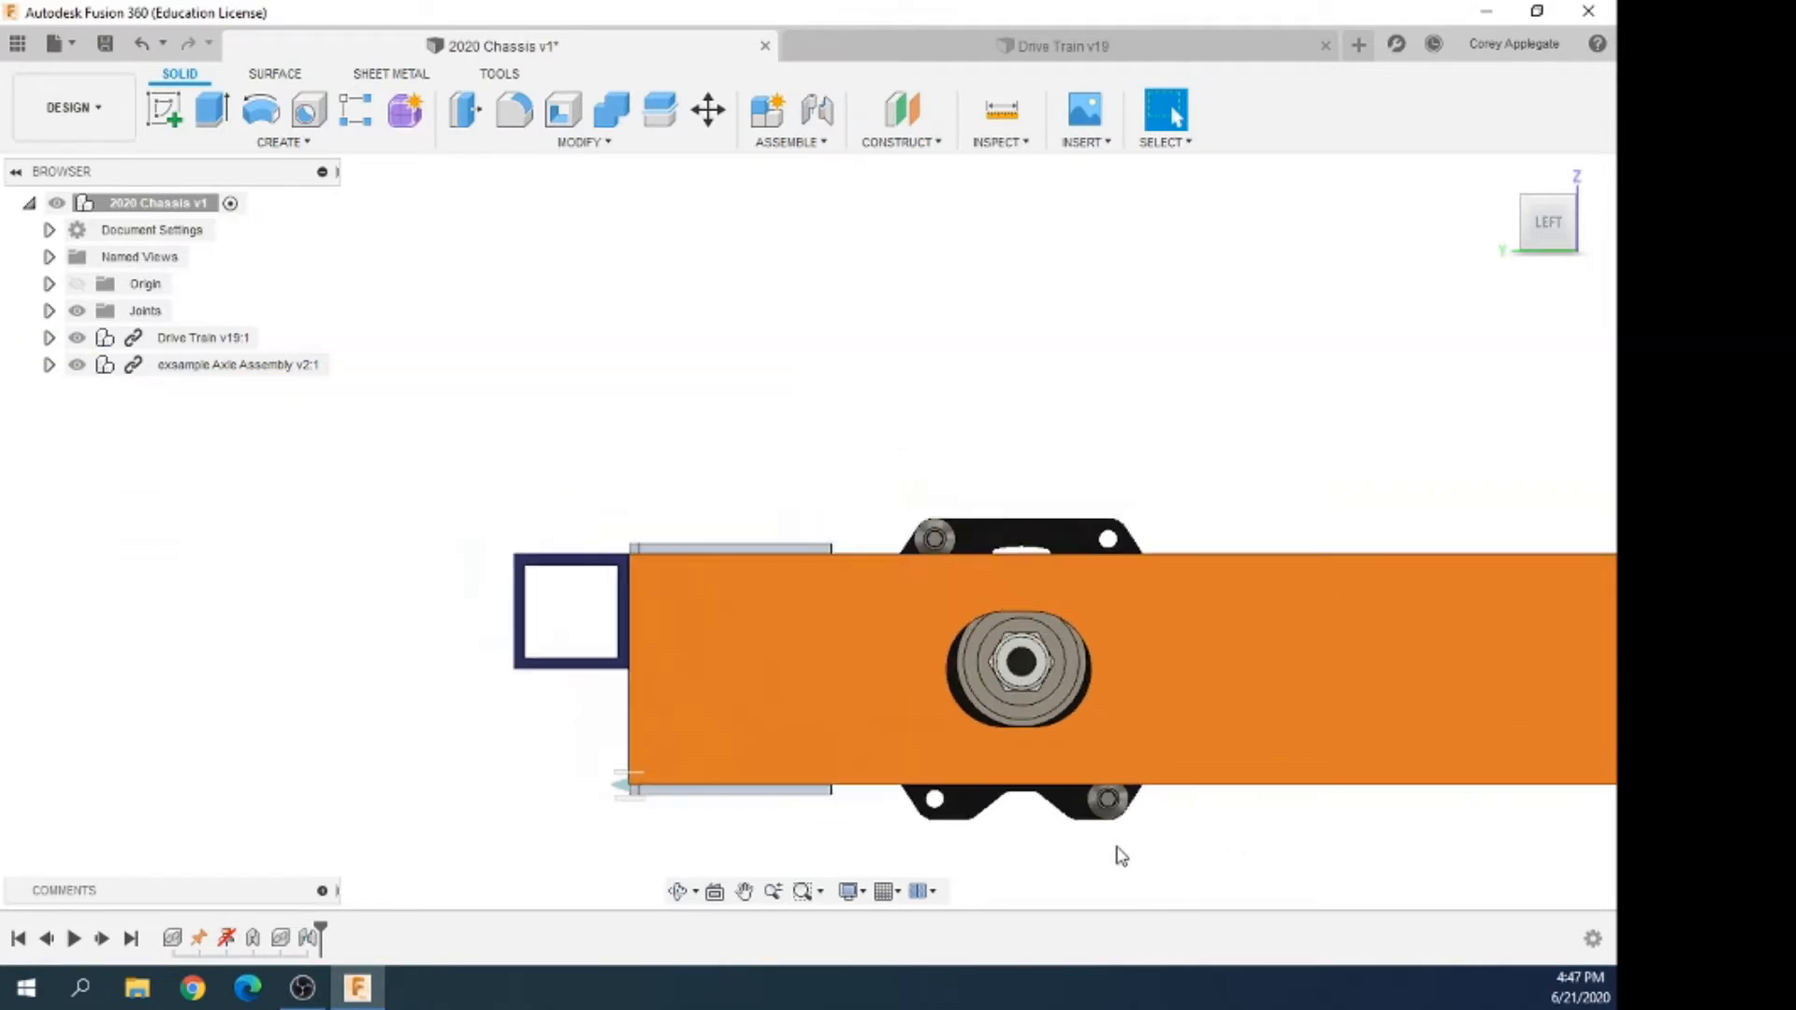
pyautogui.keyDown('shift'); pyautogui.moveTo(1120, 855); pyautogui.dragTo(1332, 756, button='middle'); pyautogui.keyUp('shift')
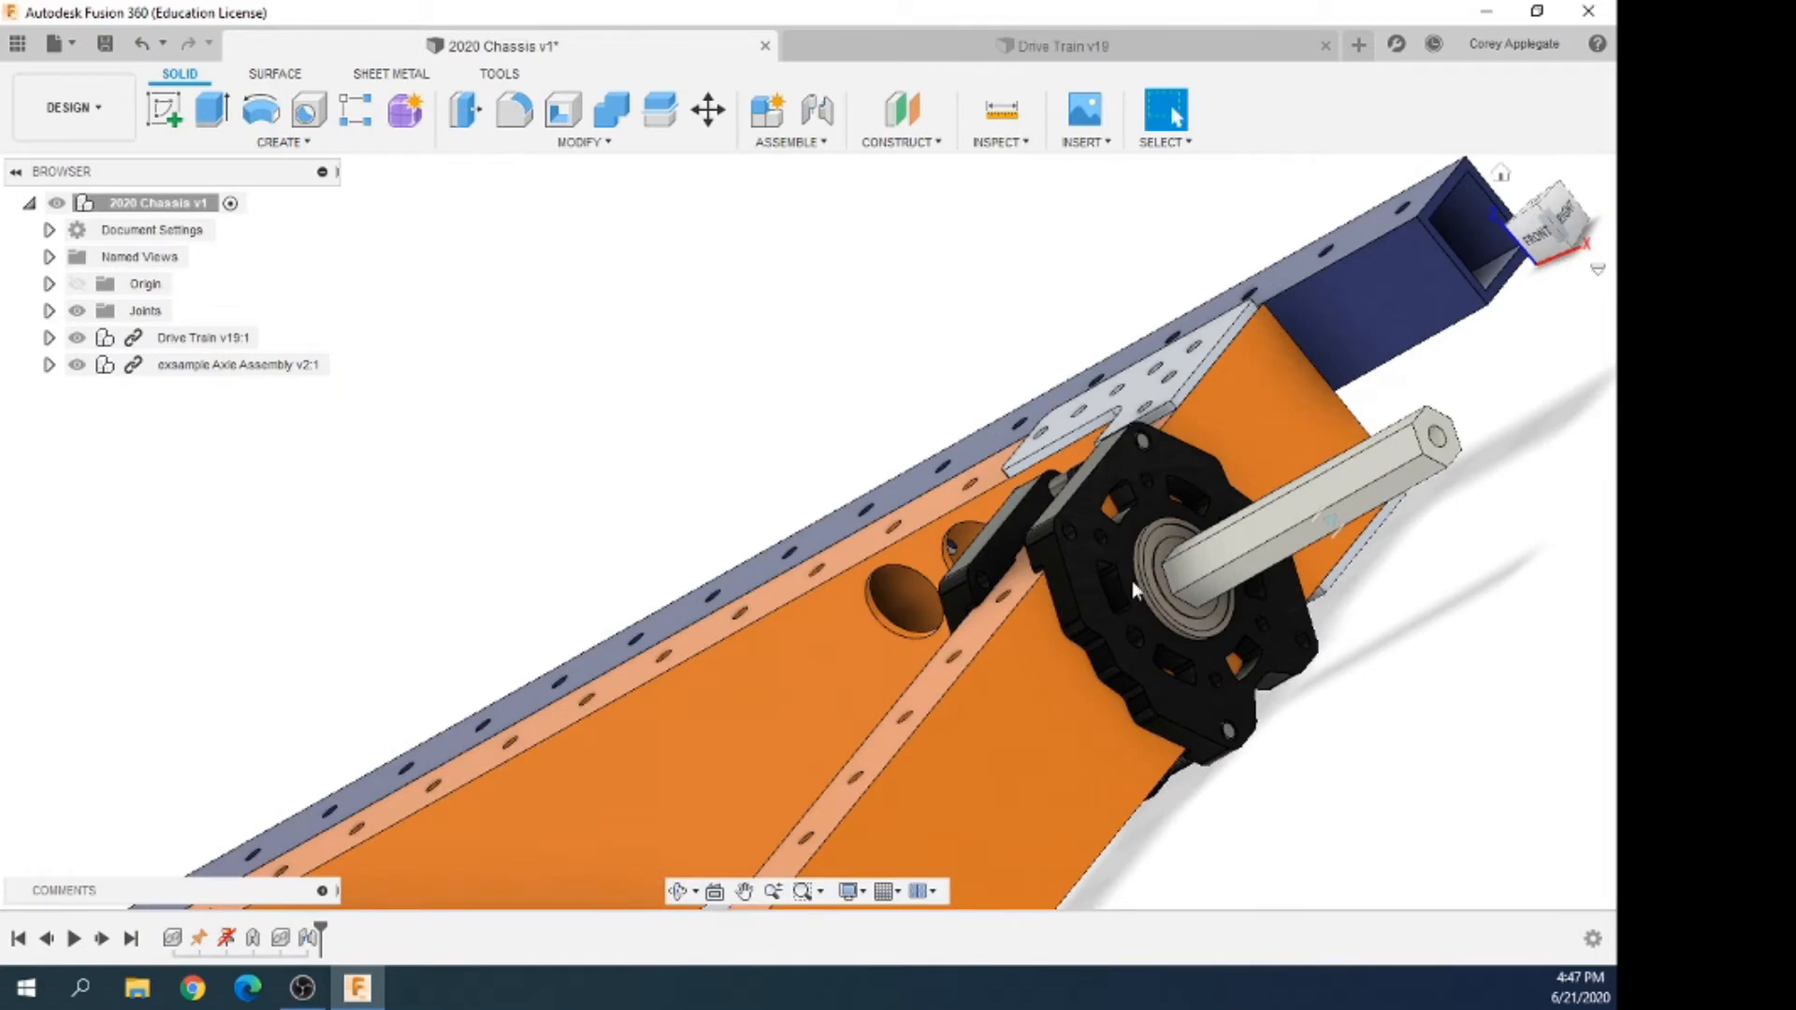
pyautogui.moveTo(1200, 584); pyautogui.dragTo(1214, 625)
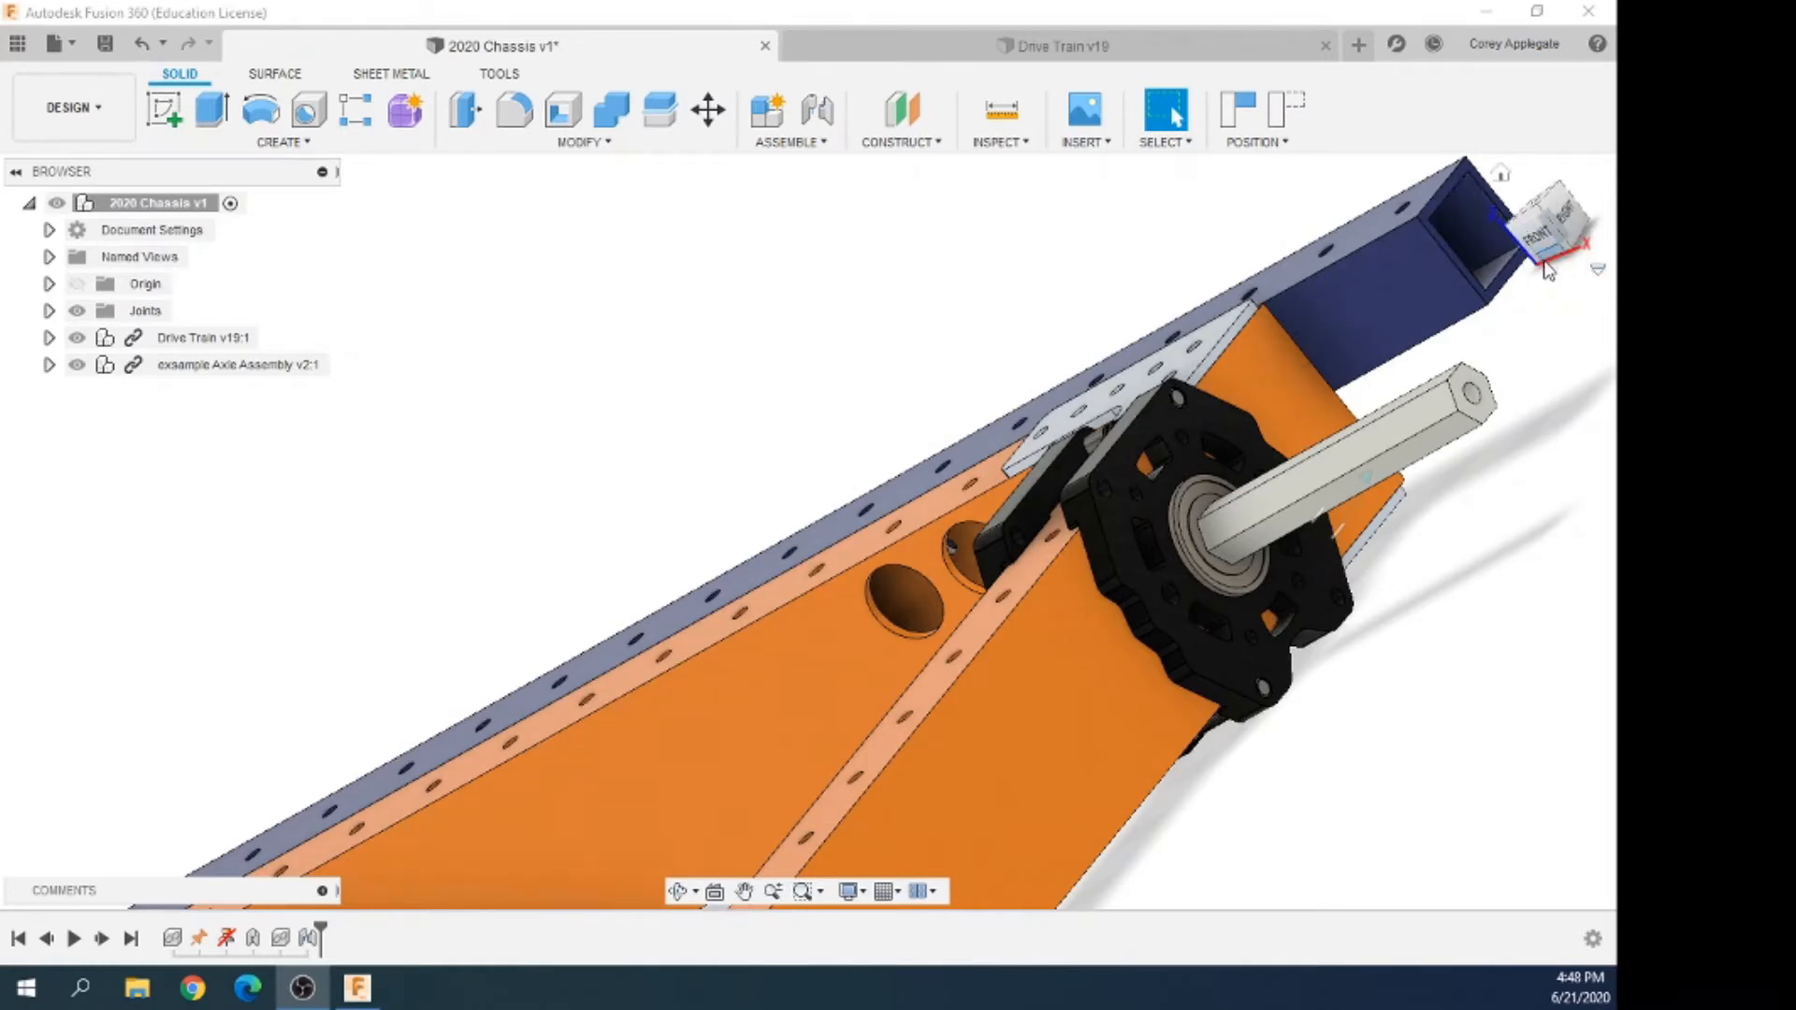
pyautogui.click(1538, 212)
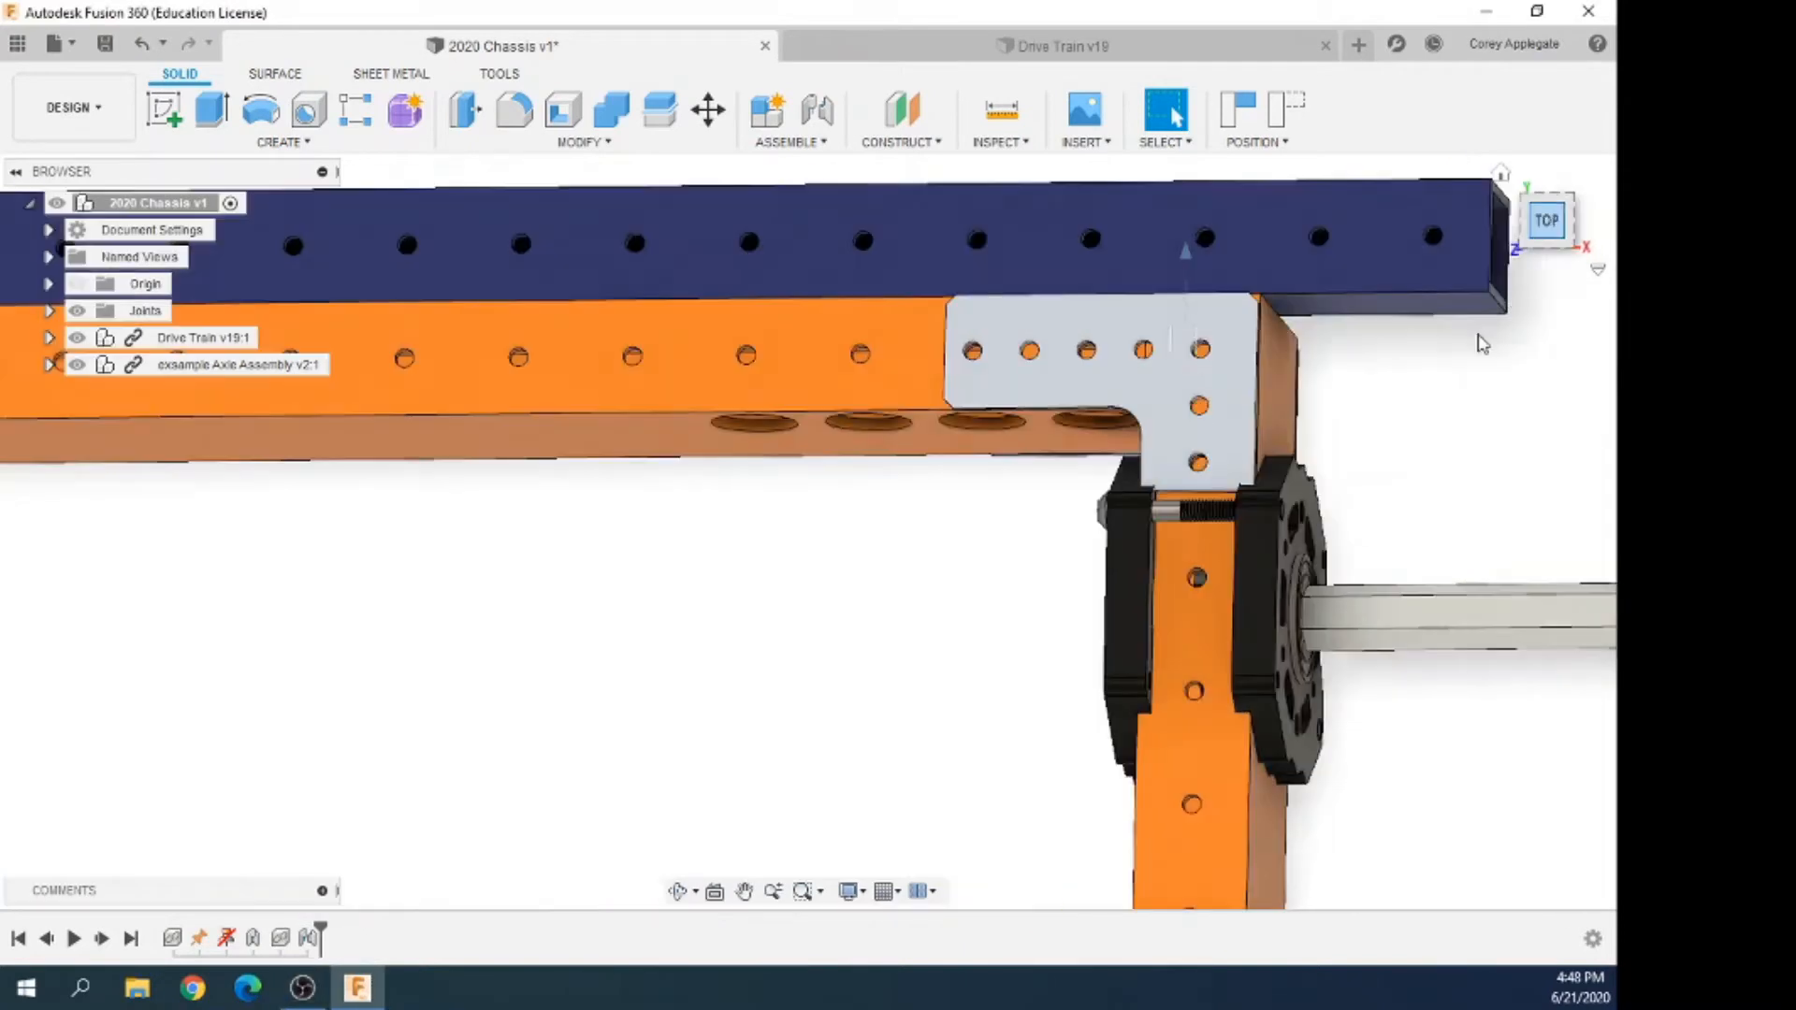
pyautogui.scroll(-4, 870, 484)
pyautogui.scroll(2, 1267, 590)
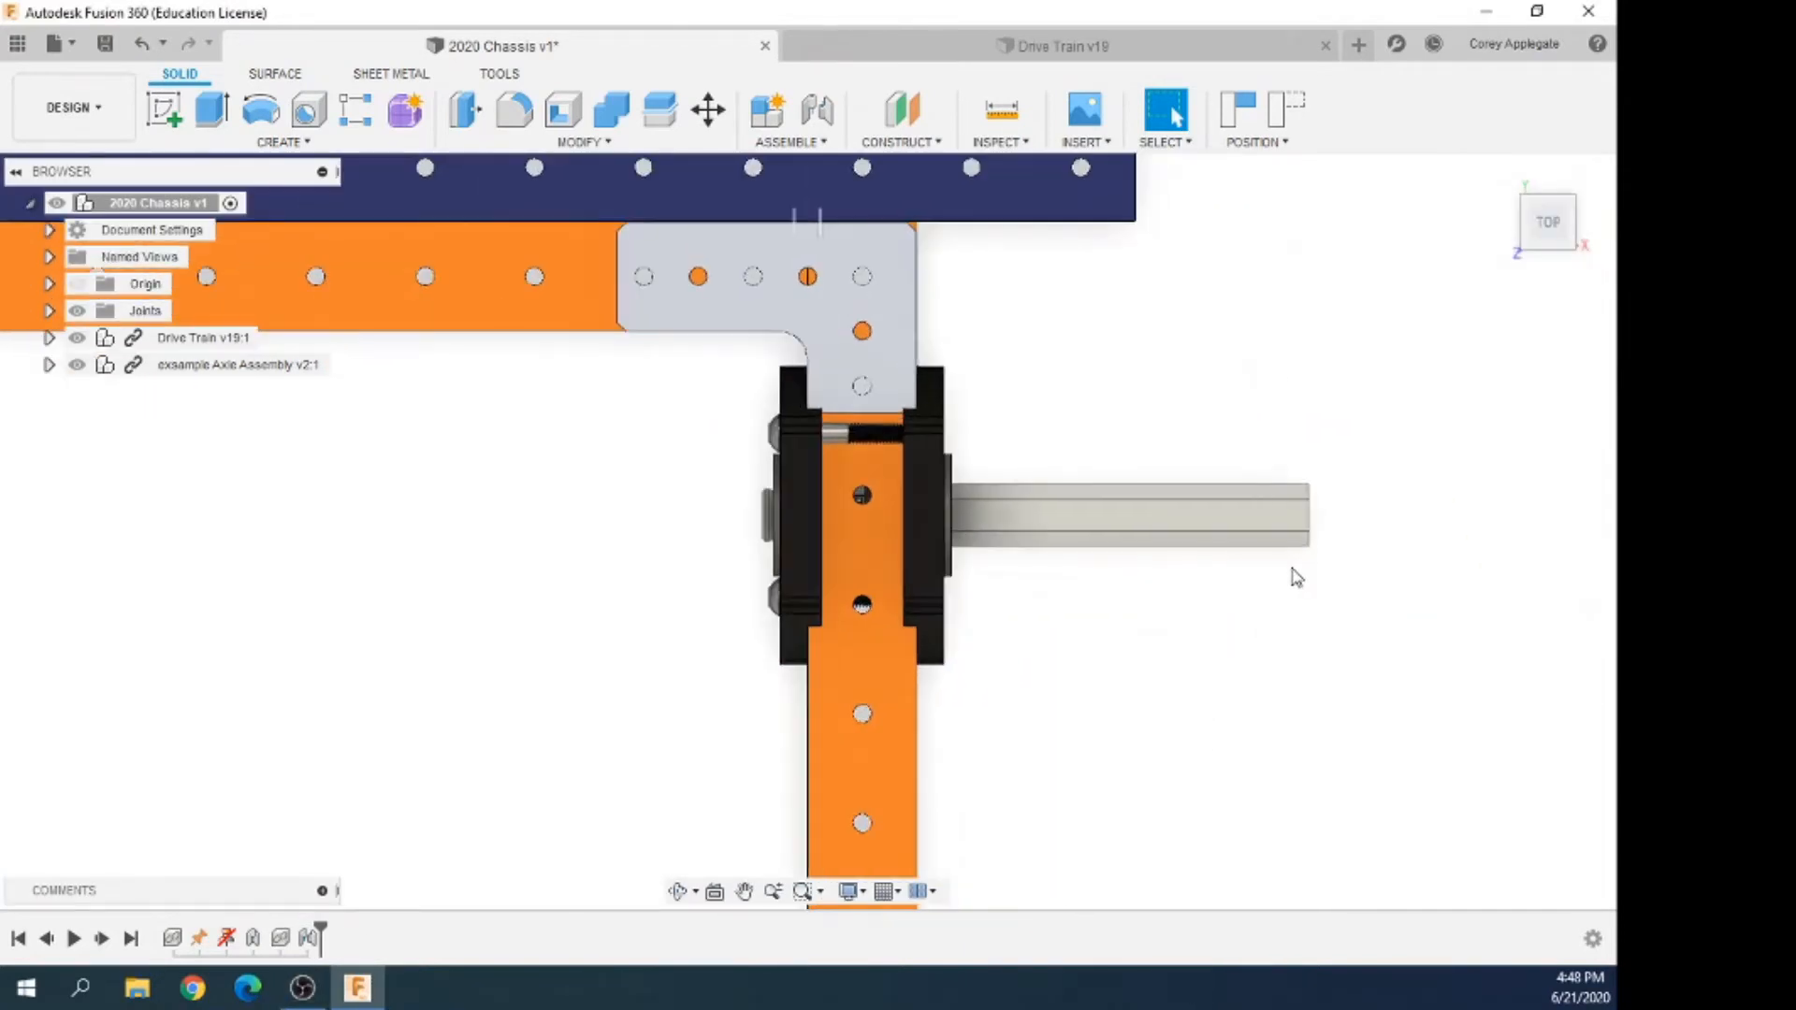
pyautogui.scroll(-2, 1035, 796)
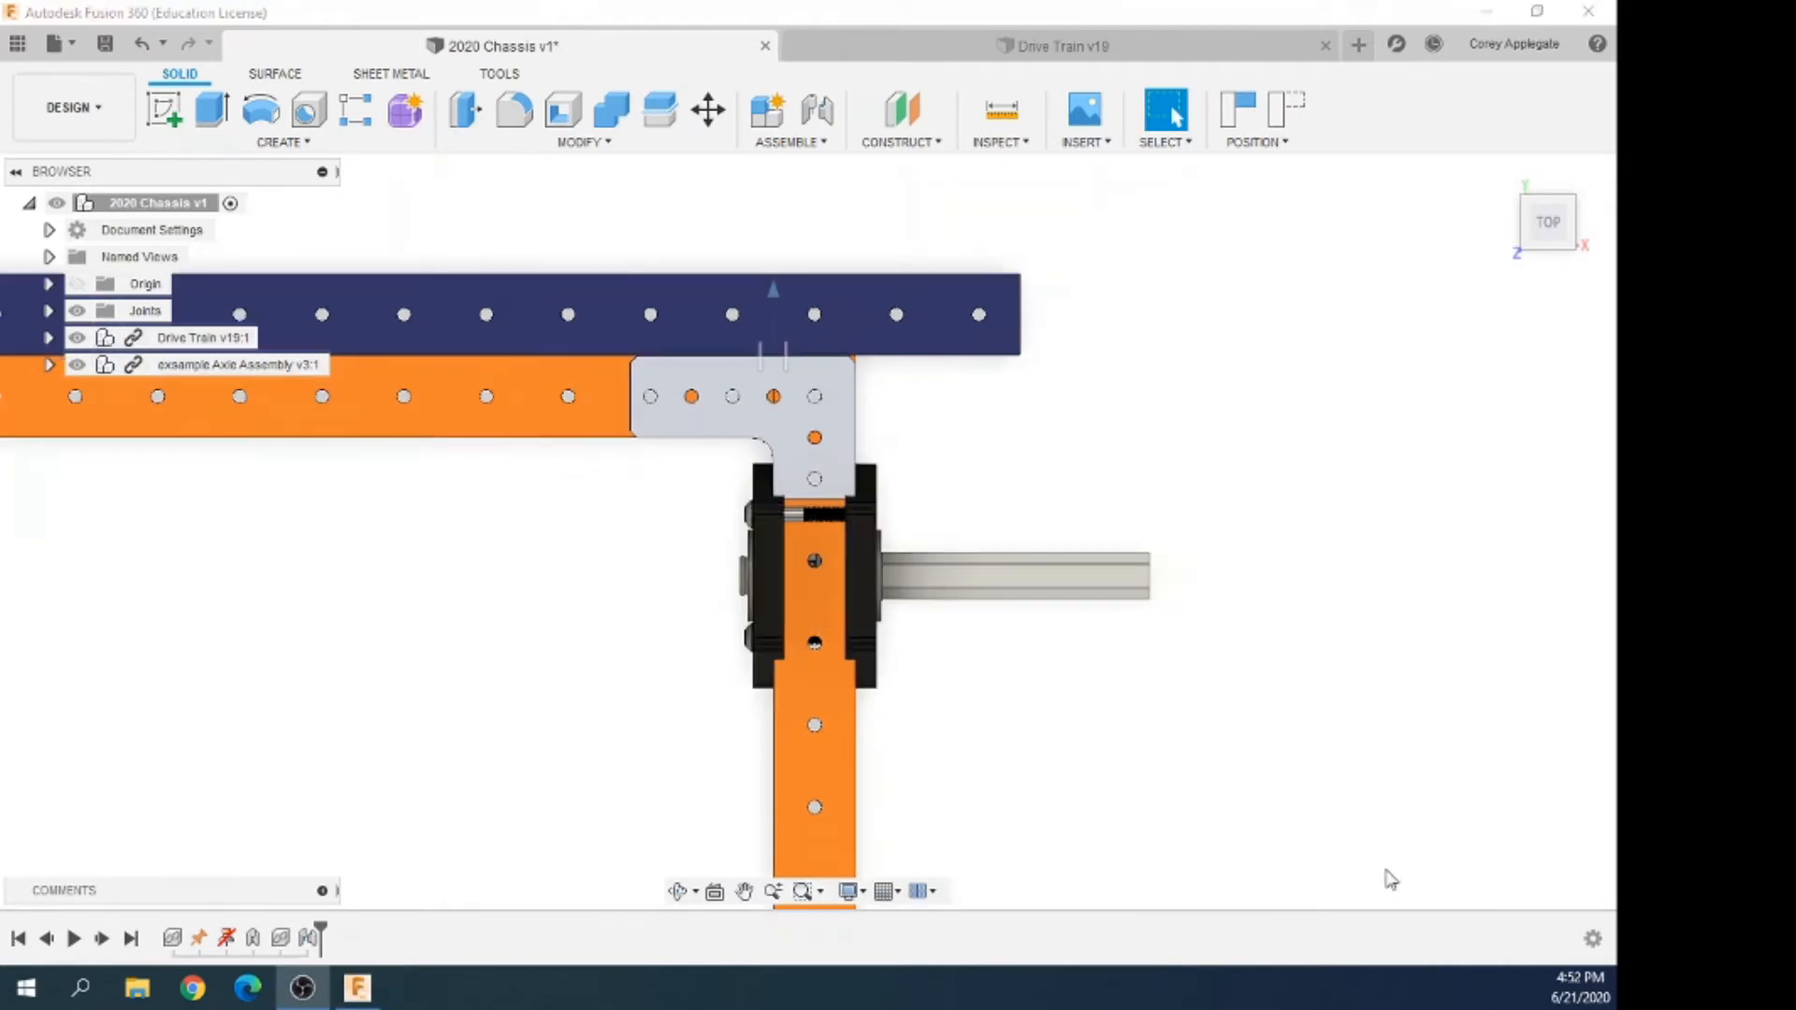
# Break the link of exsample Axle Assembly including its subcomponents, continuing in the previous position
pyautogui.click(134, 366)
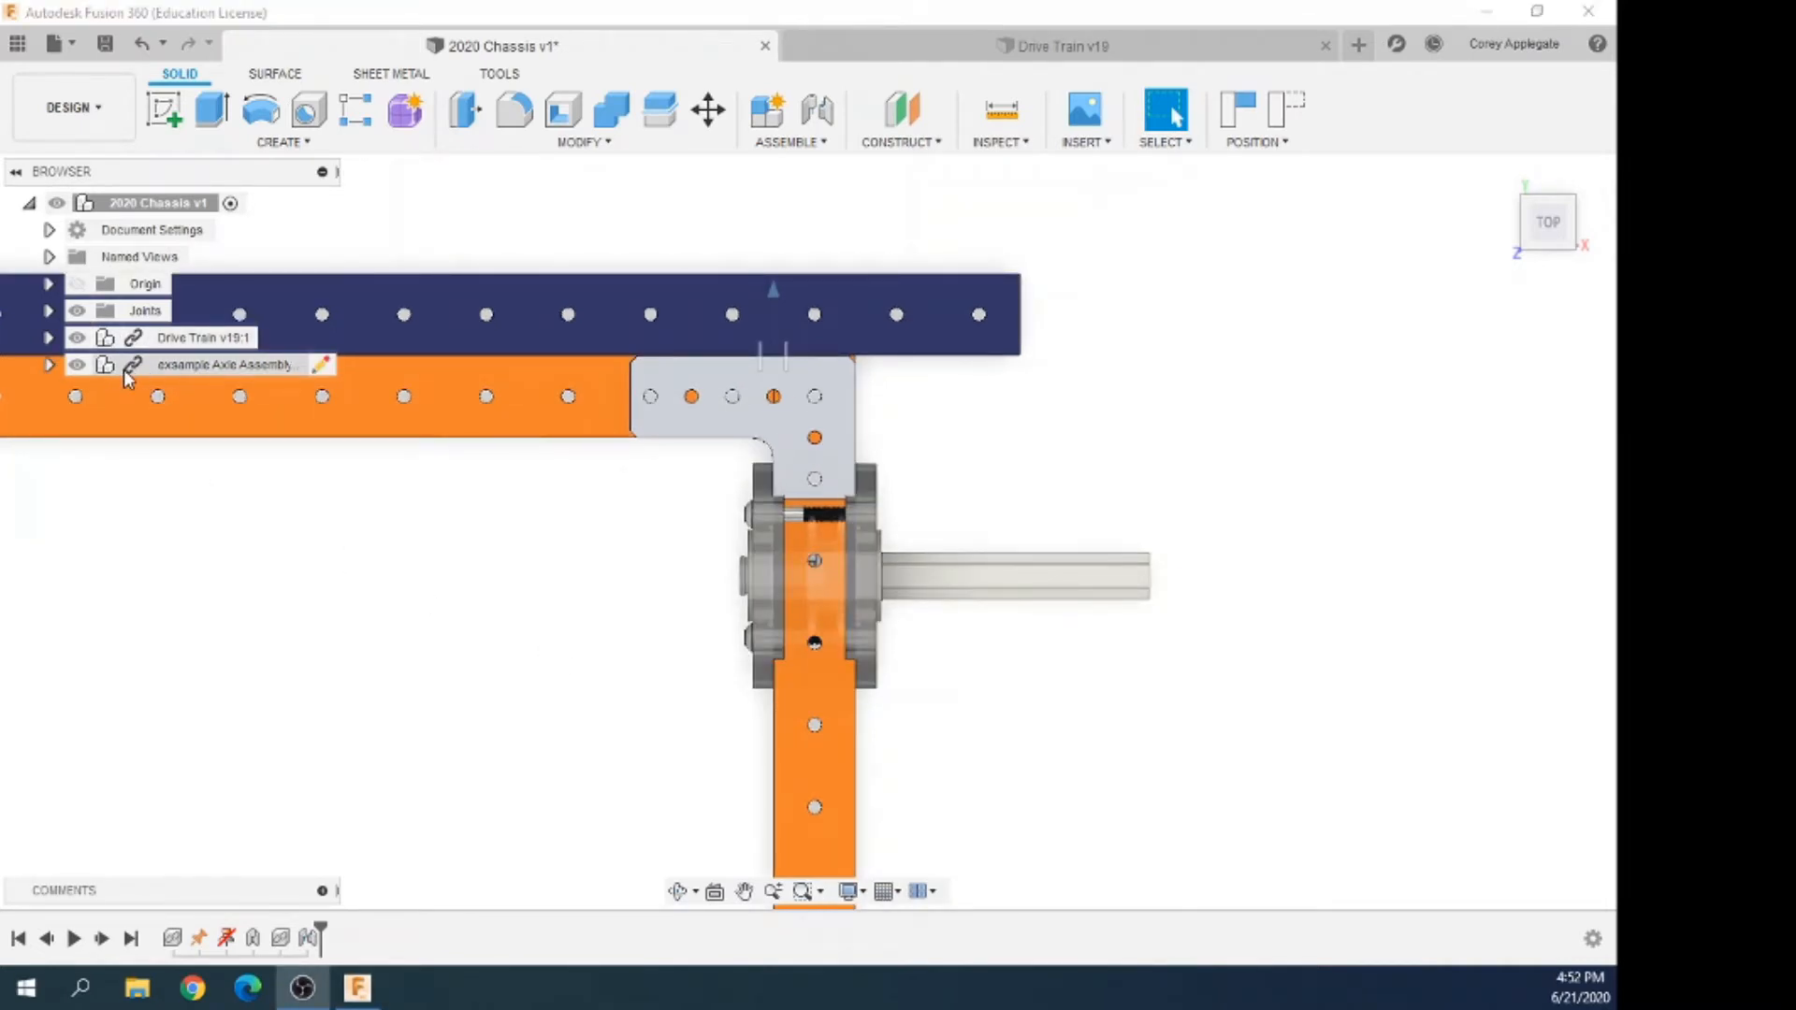
pyautogui.click(49, 365)
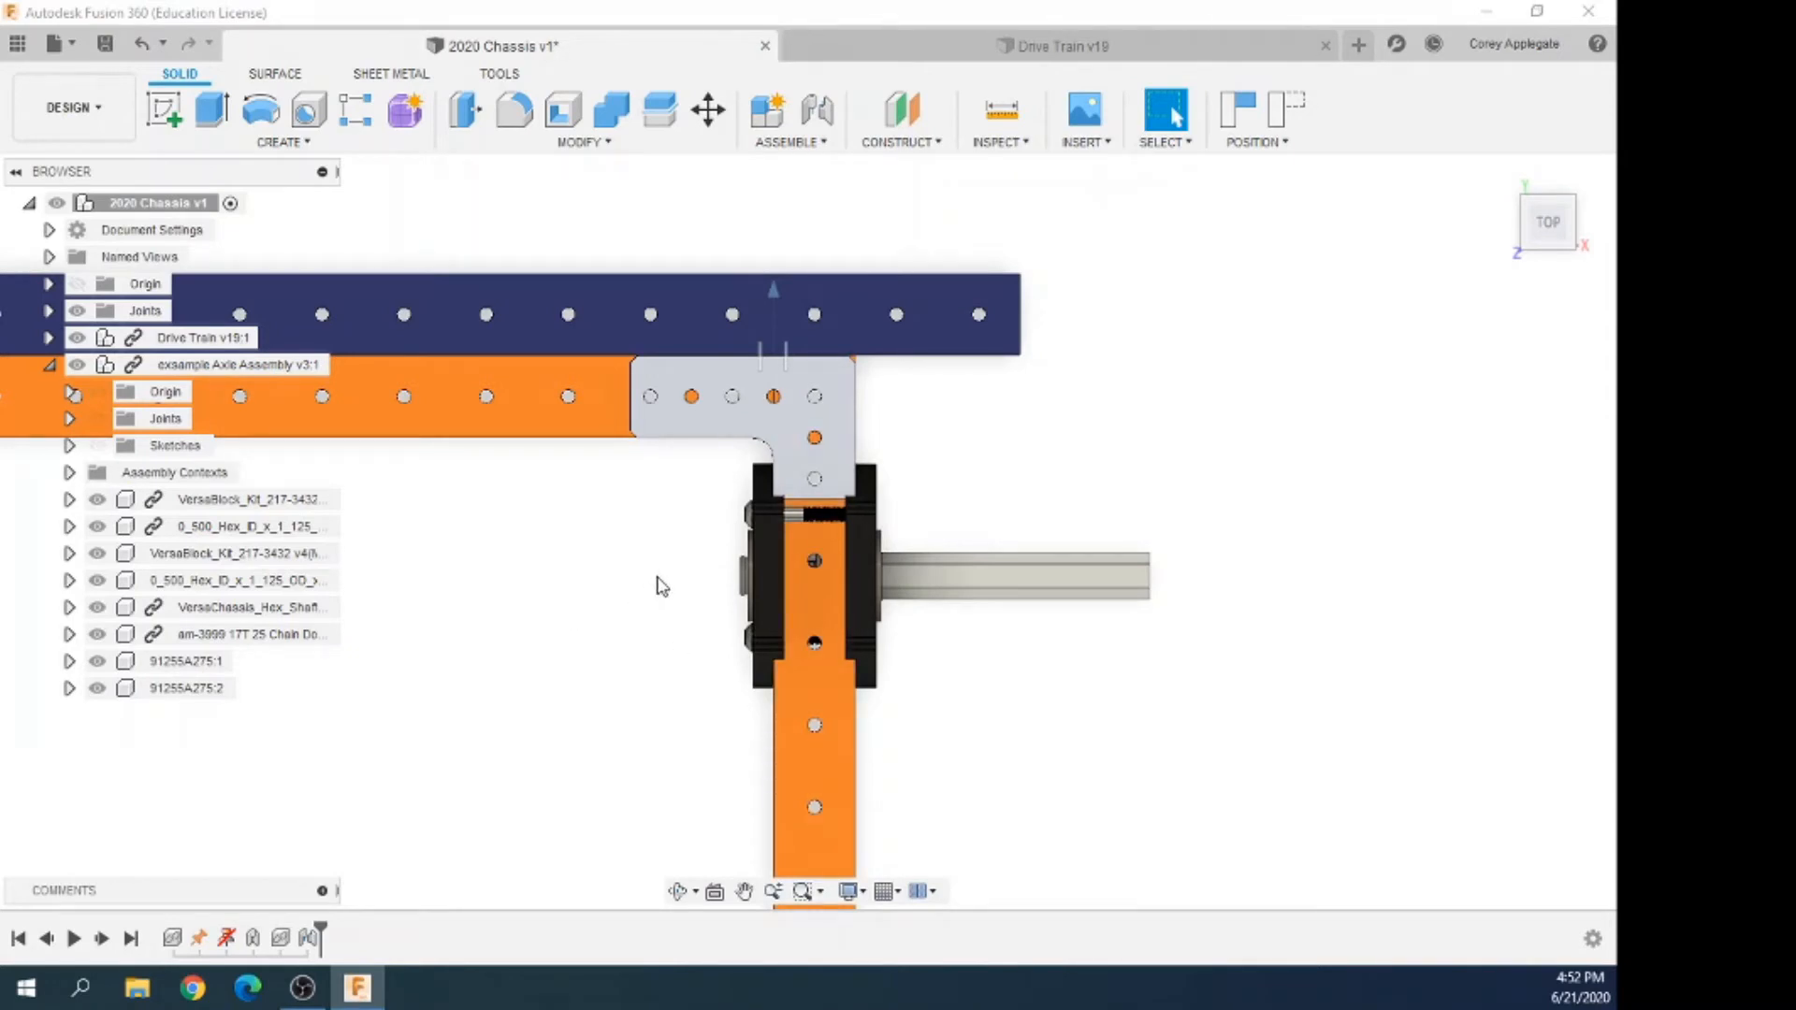
pyautogui.rightClick(131, 376)
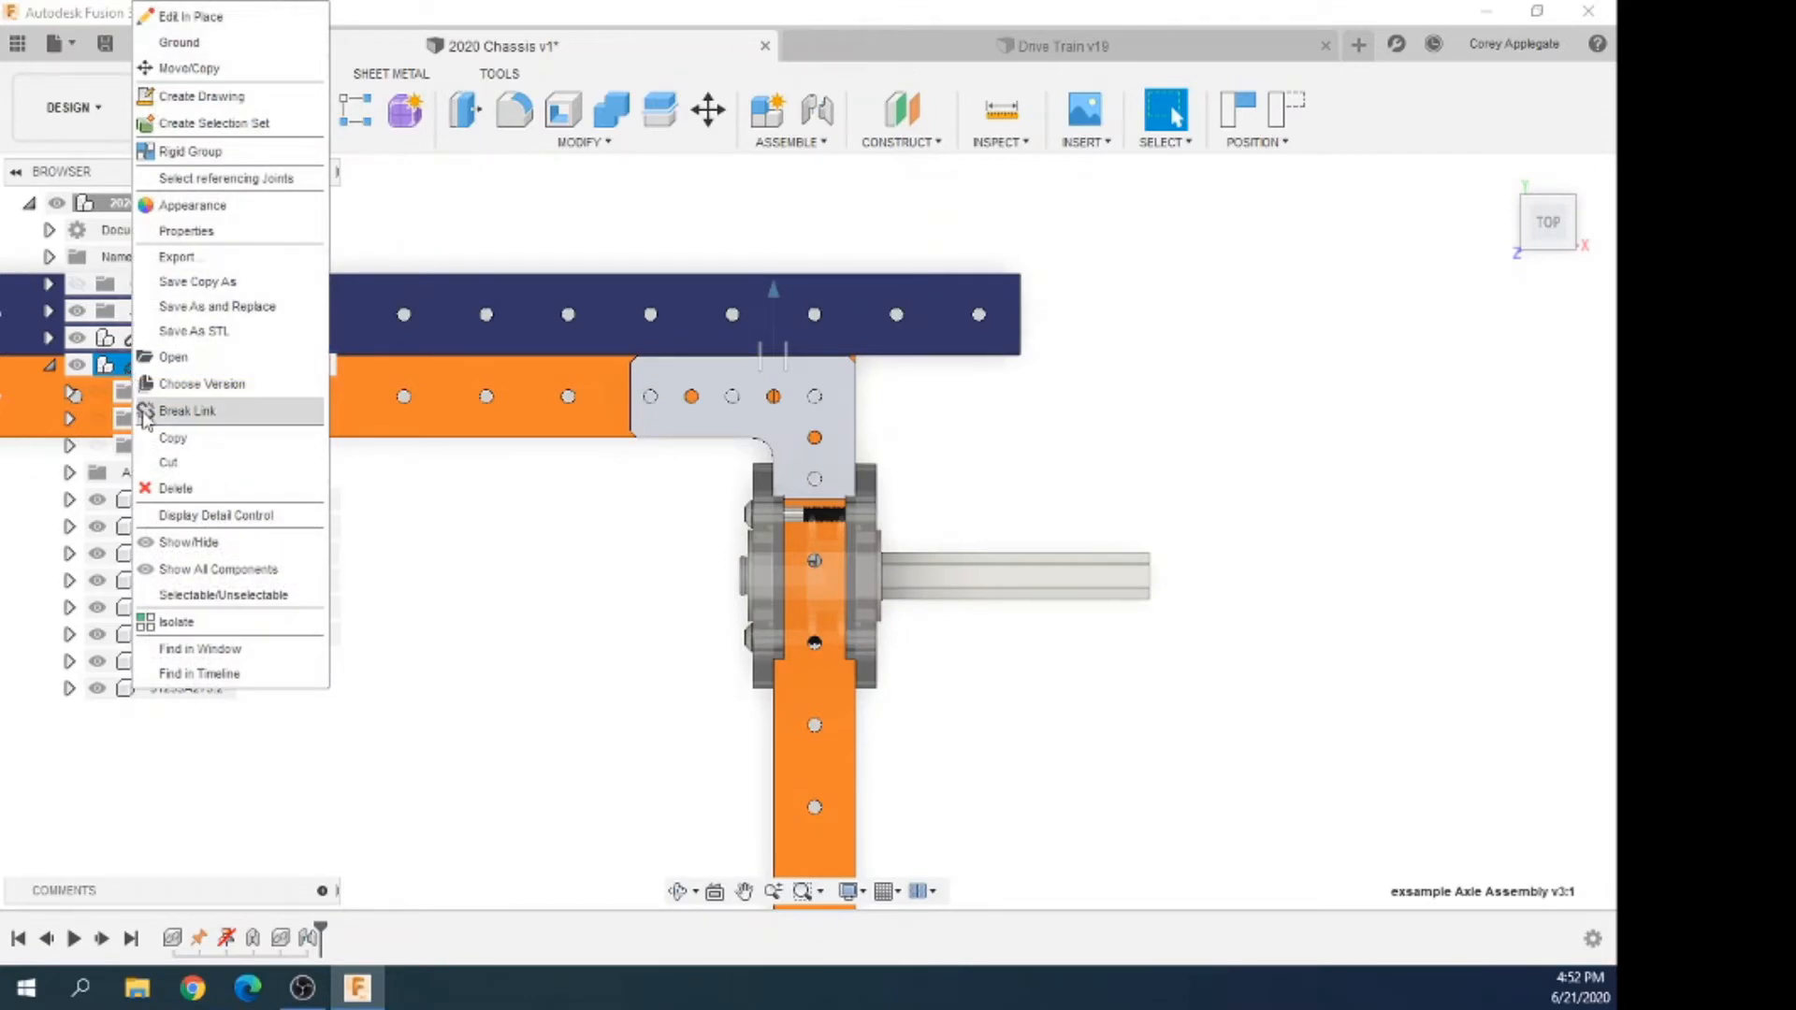
pyautogui.click(151, 418)
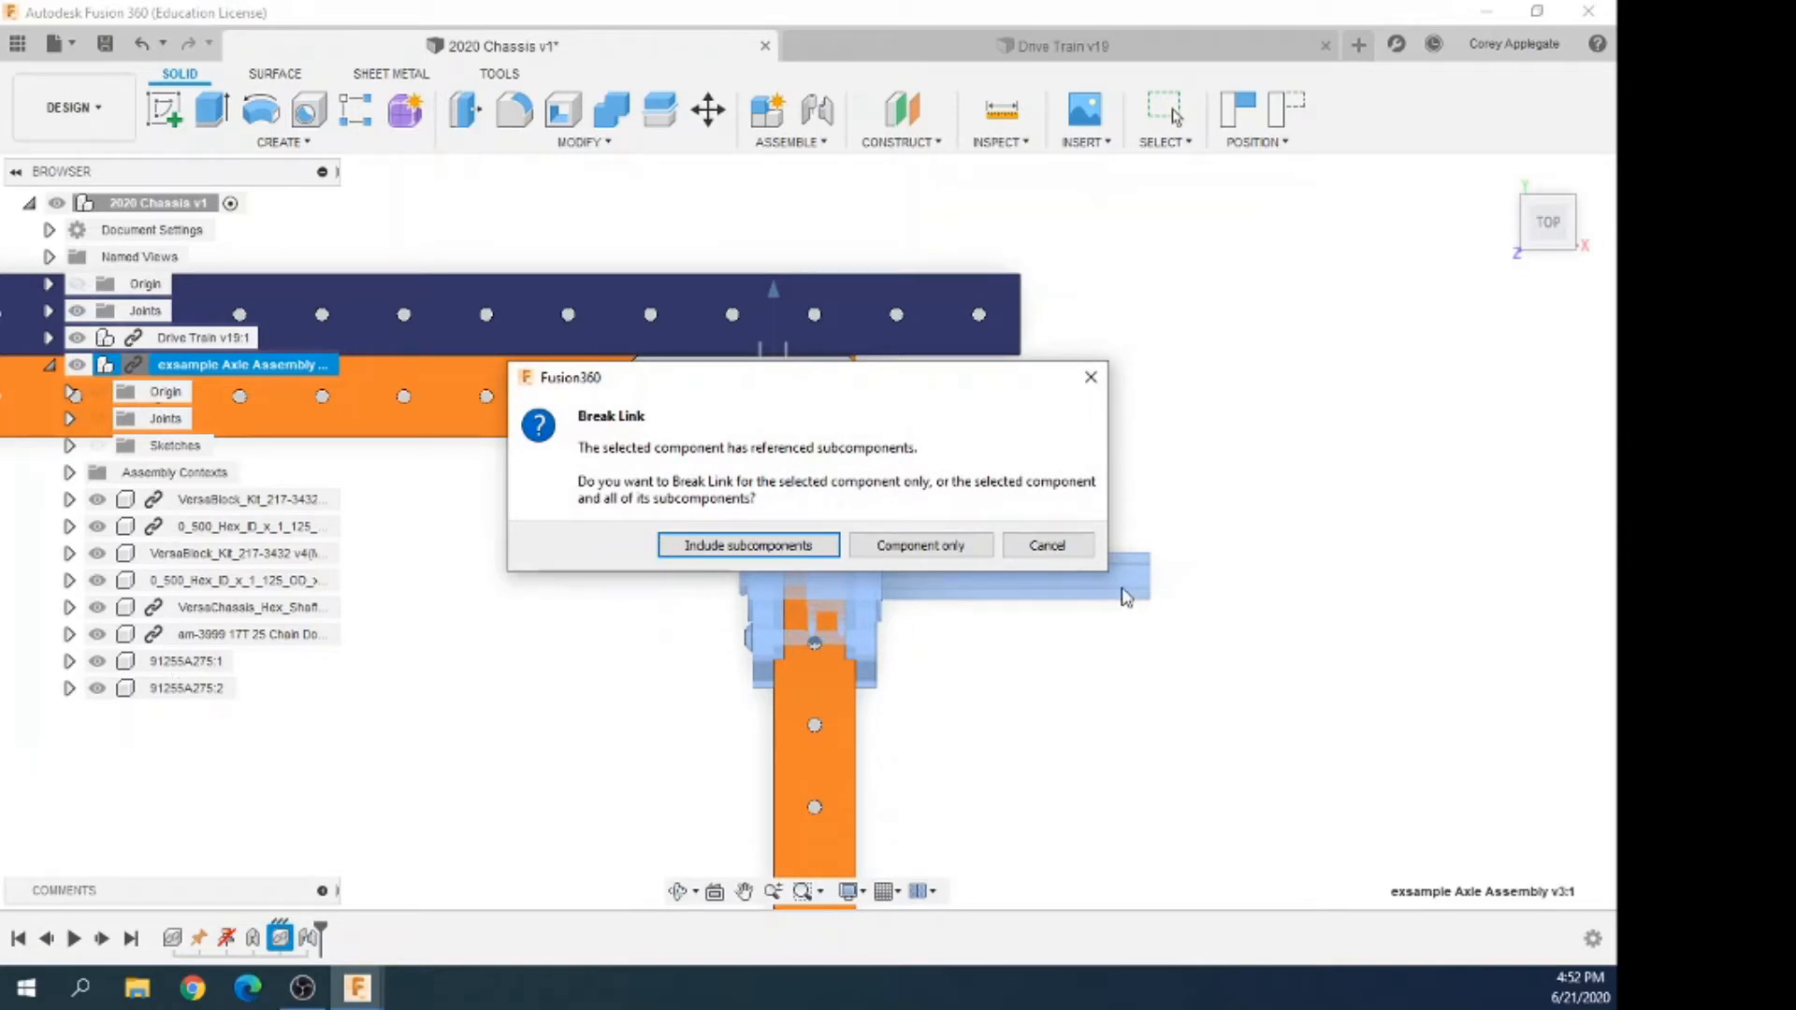
pyautogui.click(769, 548)
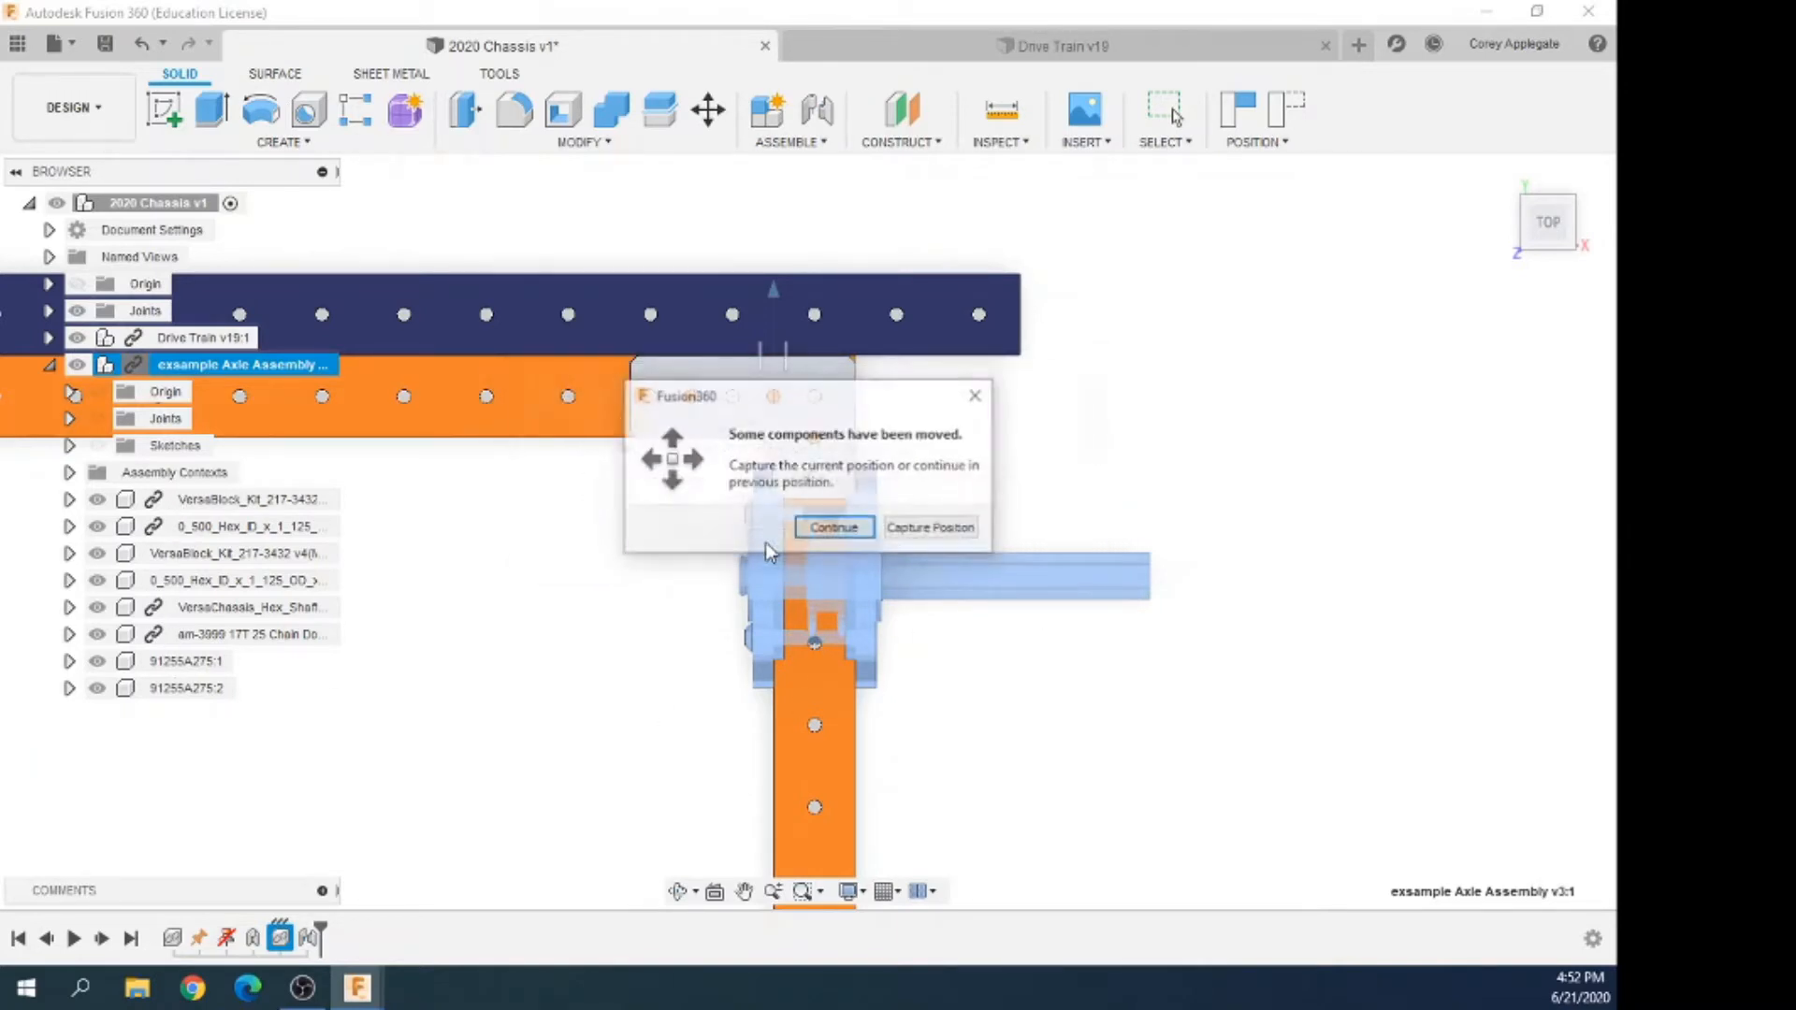
pyautogui.click(835, 530)
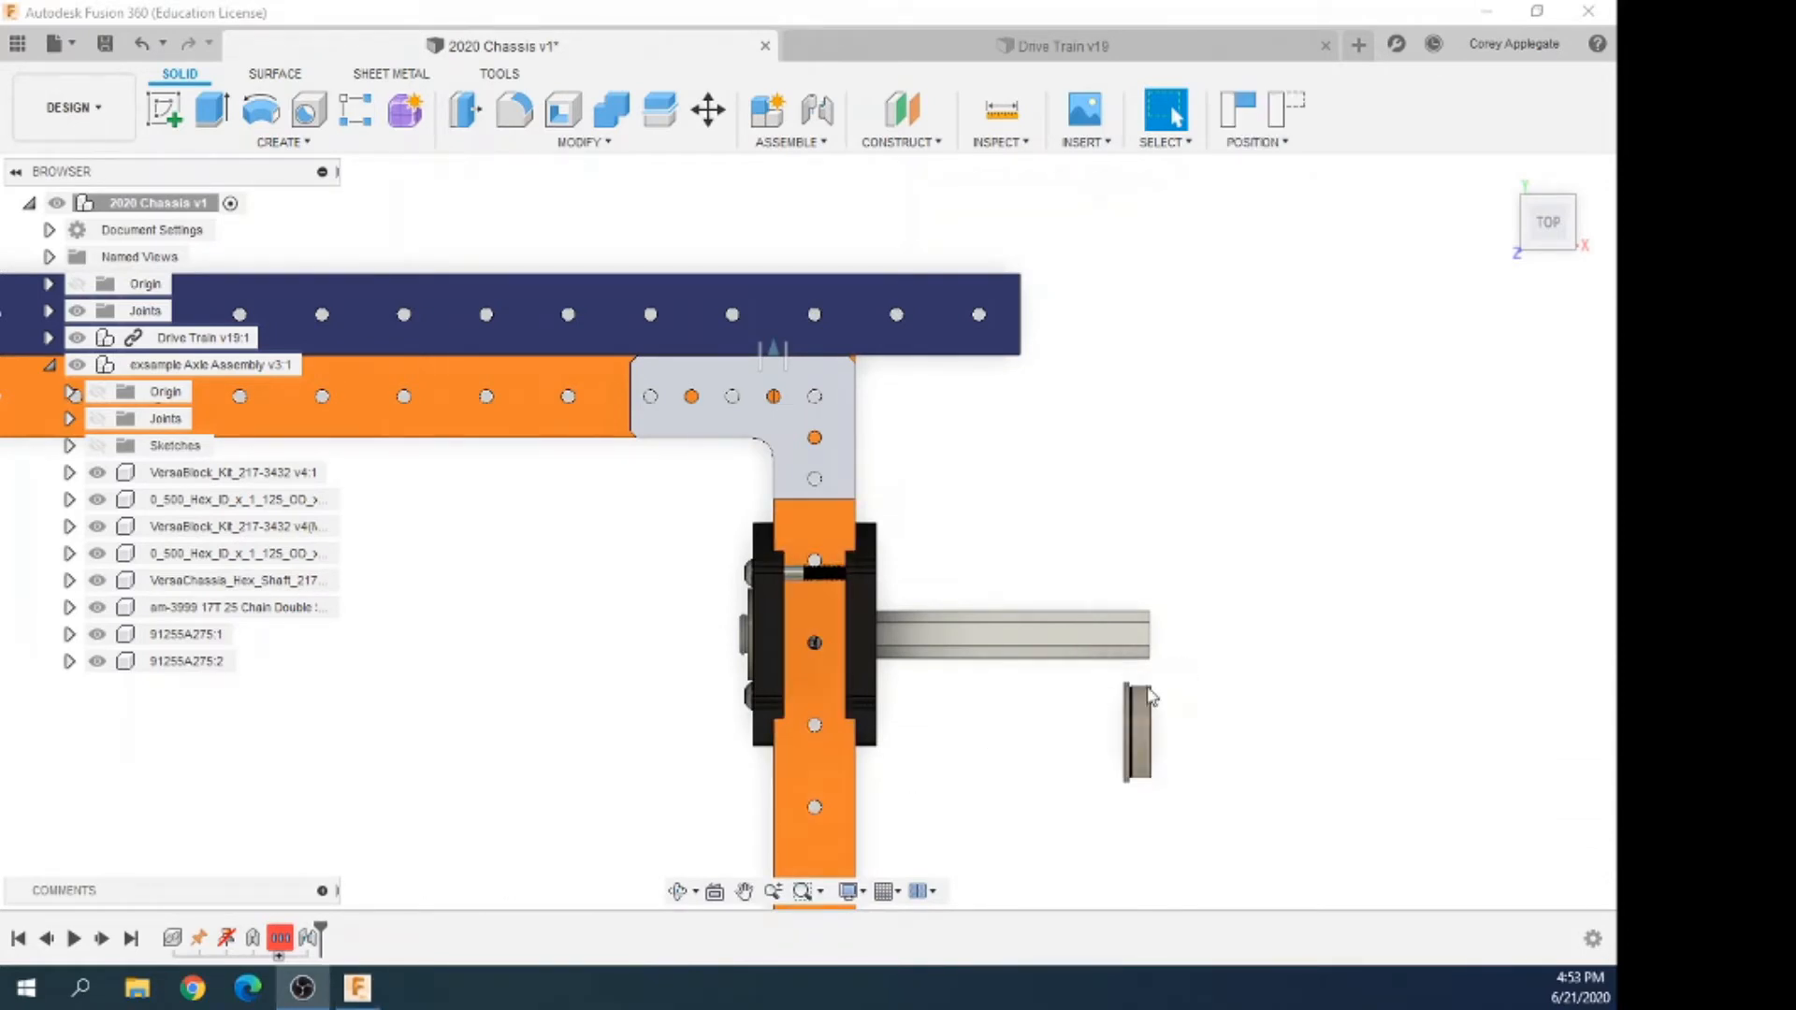
# Activate exsample Axle Assembly for editing within the 2020 Chassis
pyautogui.click(236, 371)
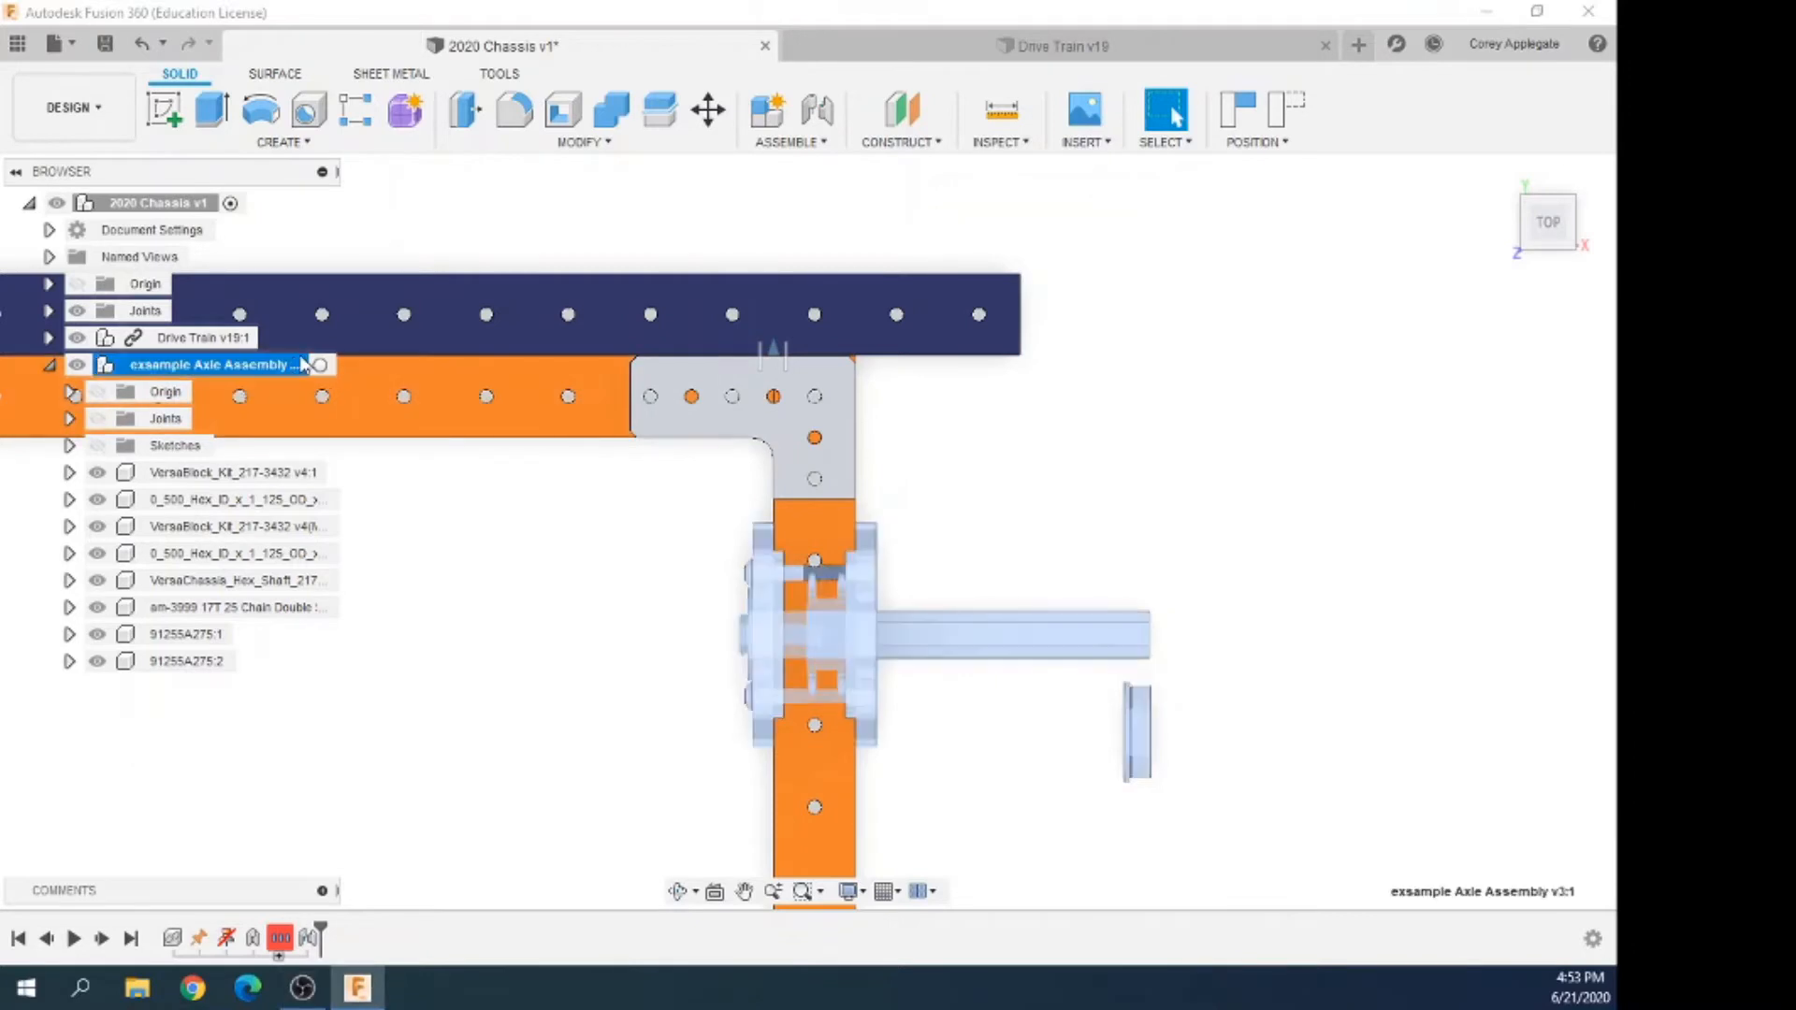
pyautogui.click(320, 365)
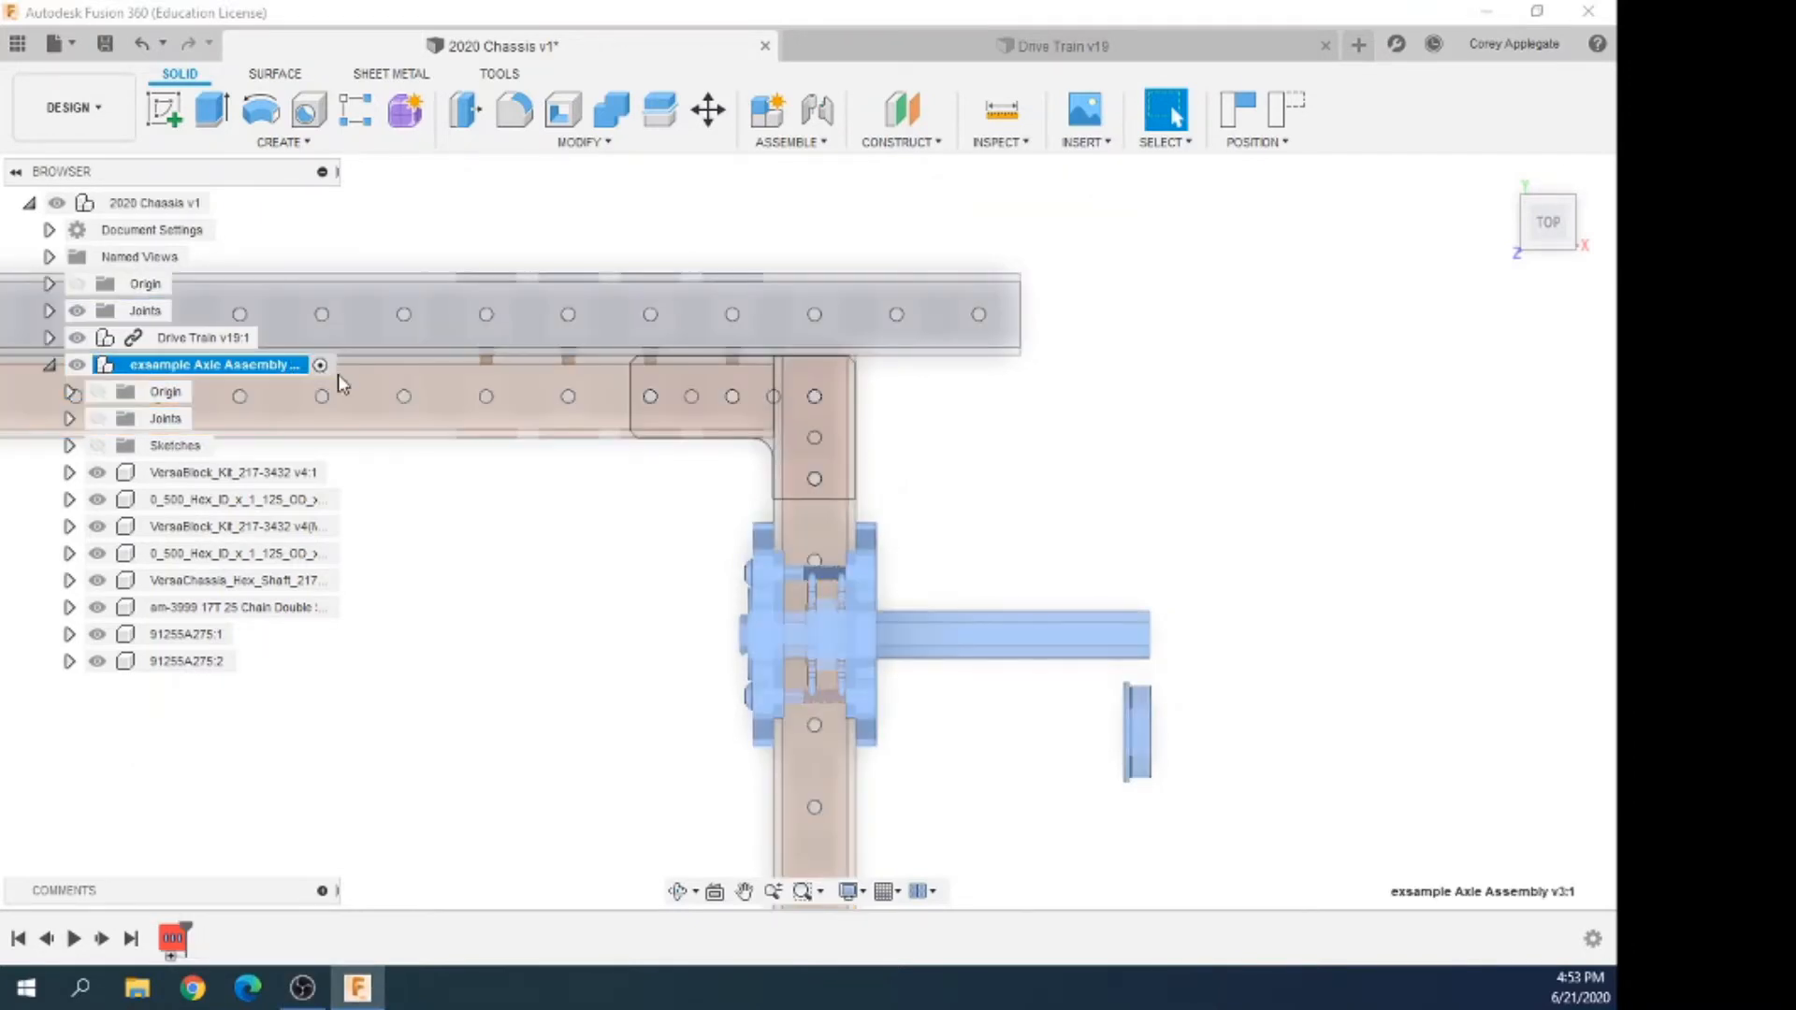
pyautogui.click(1347, 477)
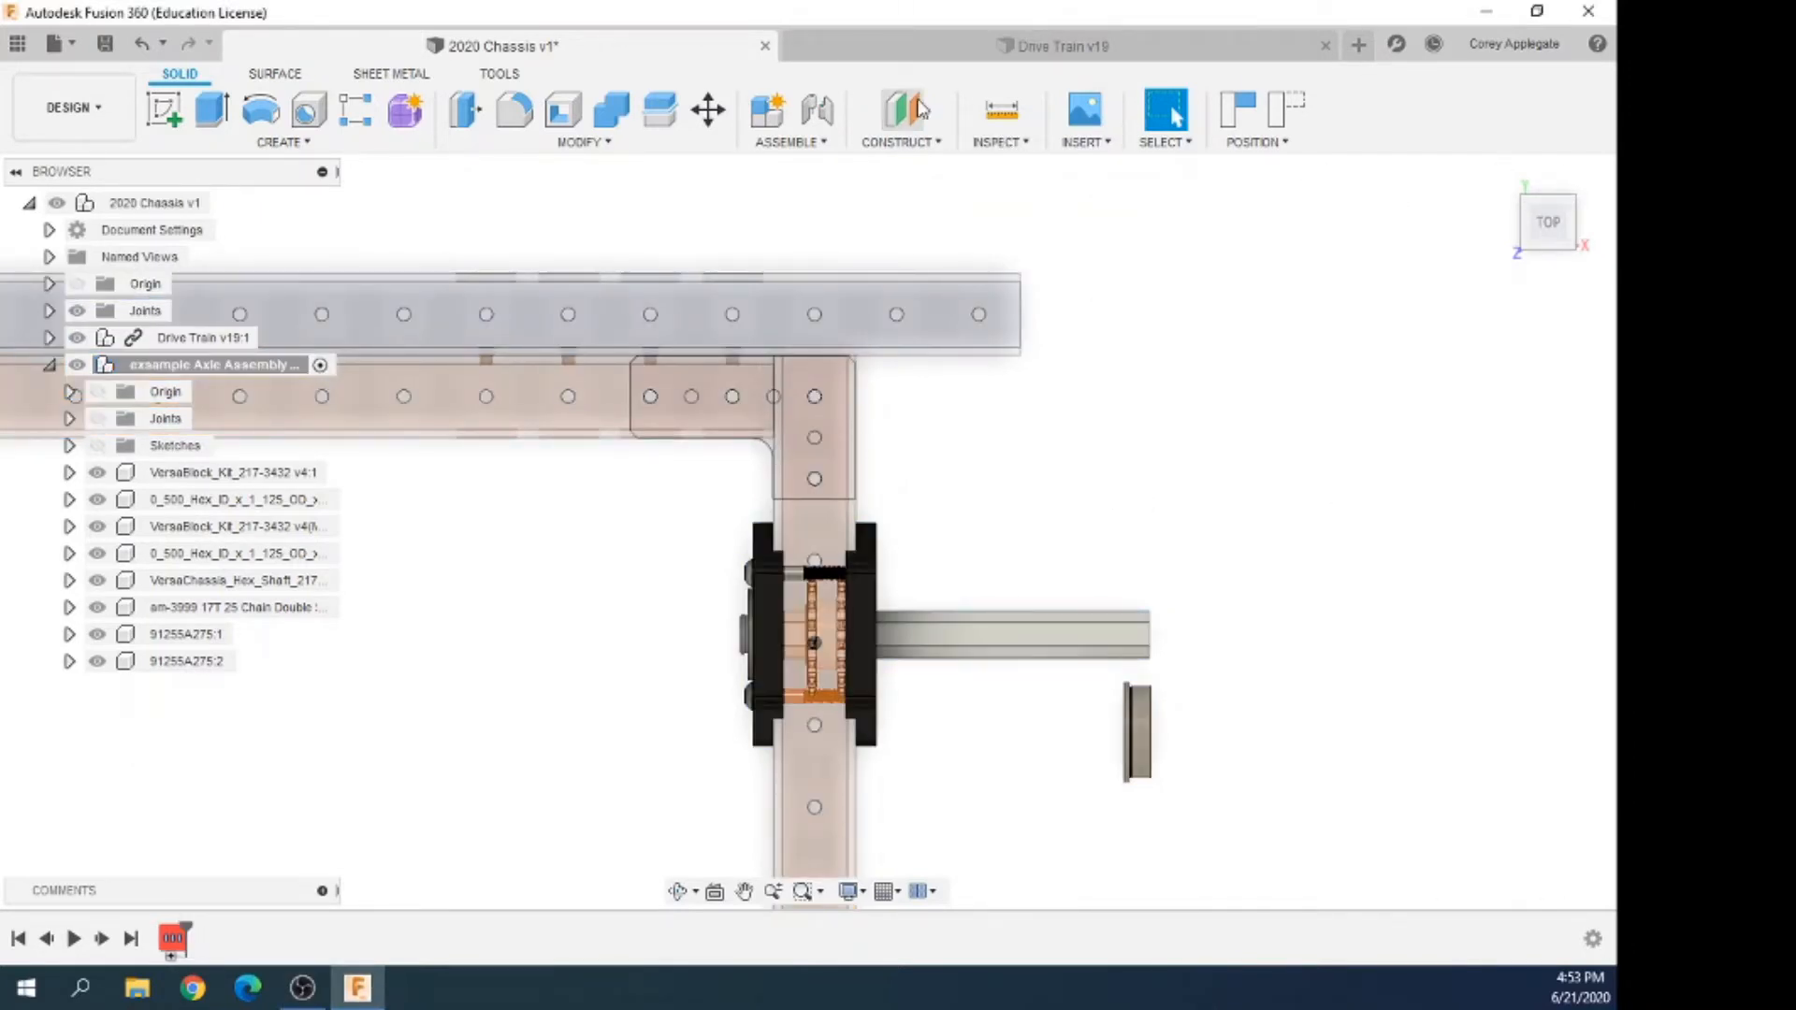
# Start a joint, continuing in the previous position, and snap its first component to the loose hex bearing's circular edge beside the flange
pyautogui.click(819, 143)
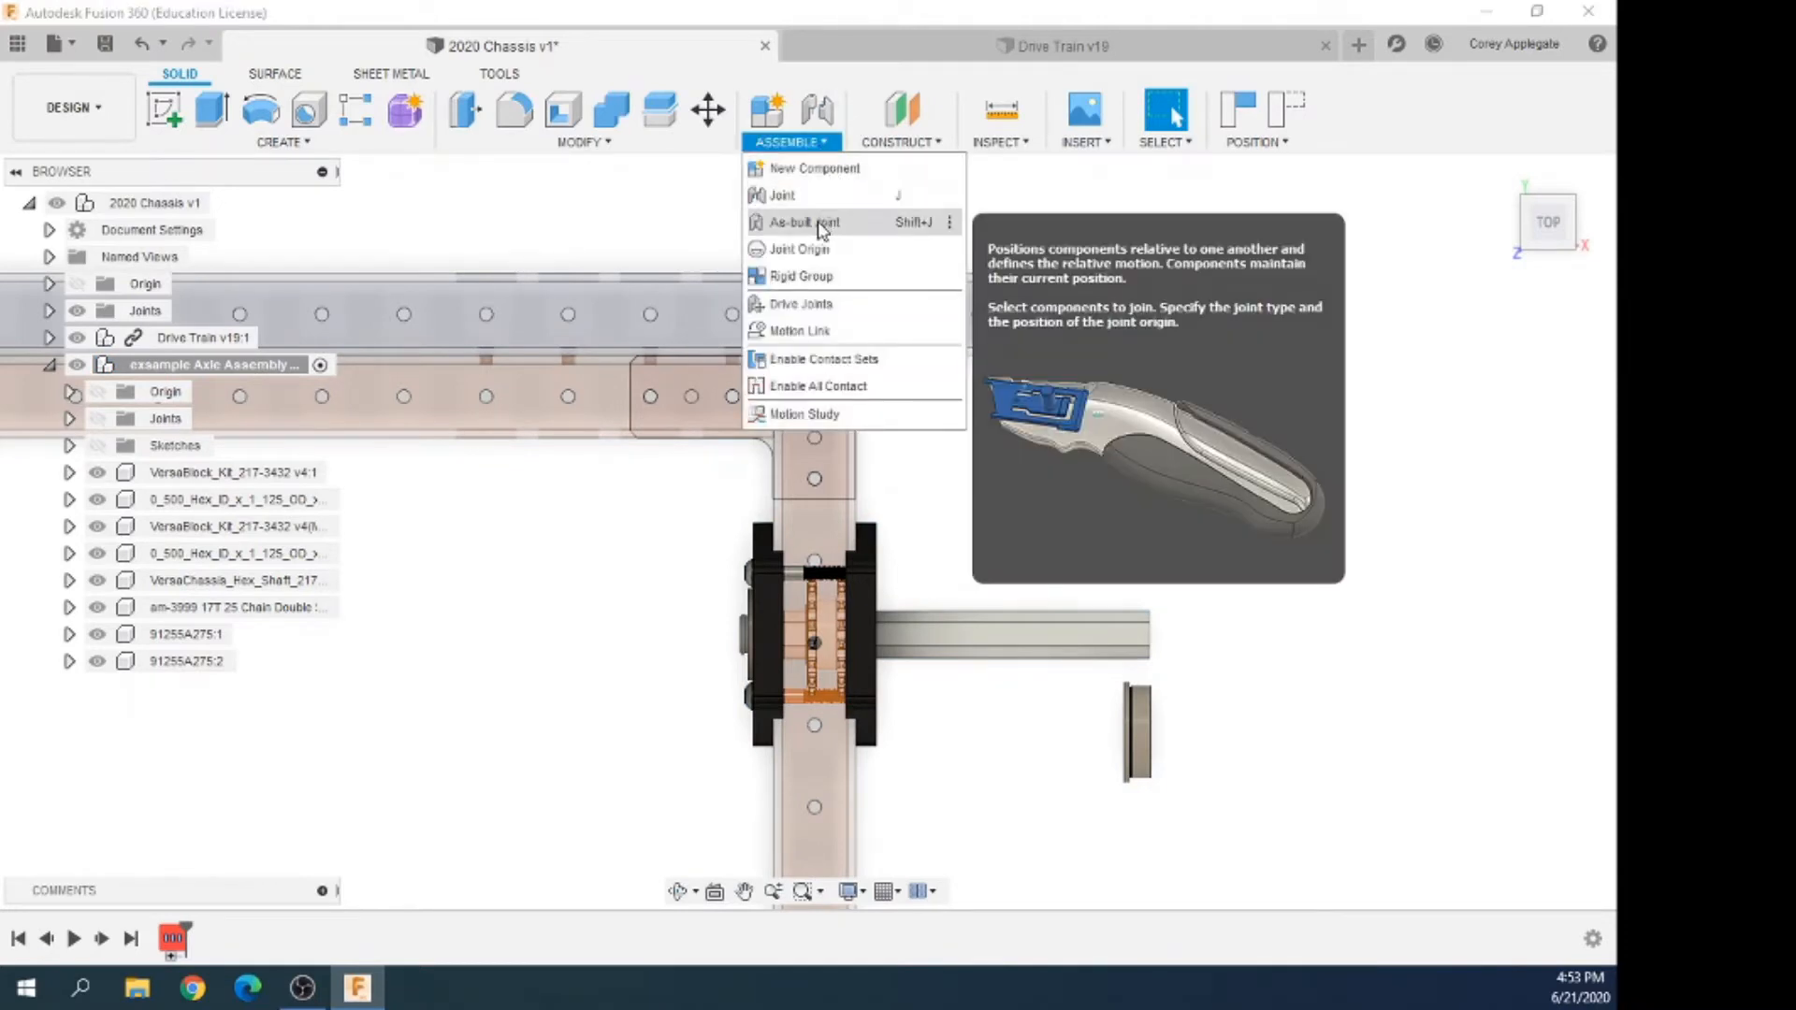
pyautogui.click(791, 198)
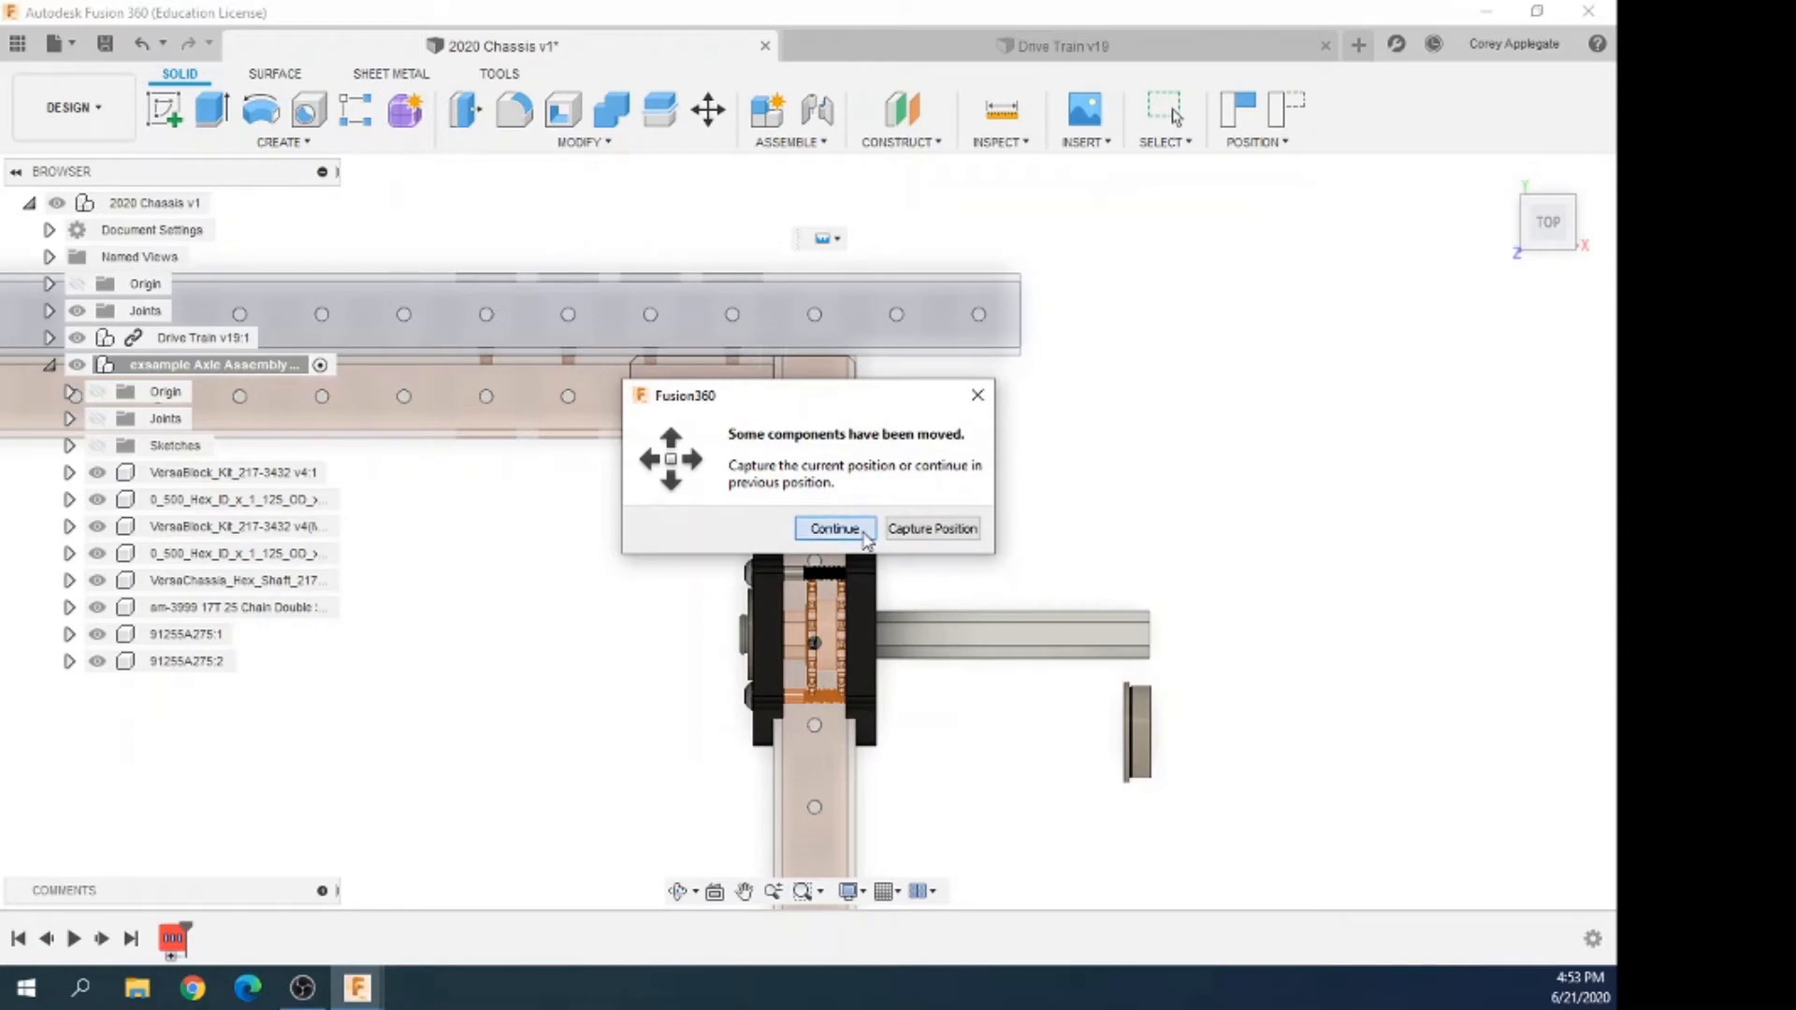
pyautogui.click(860, 530)
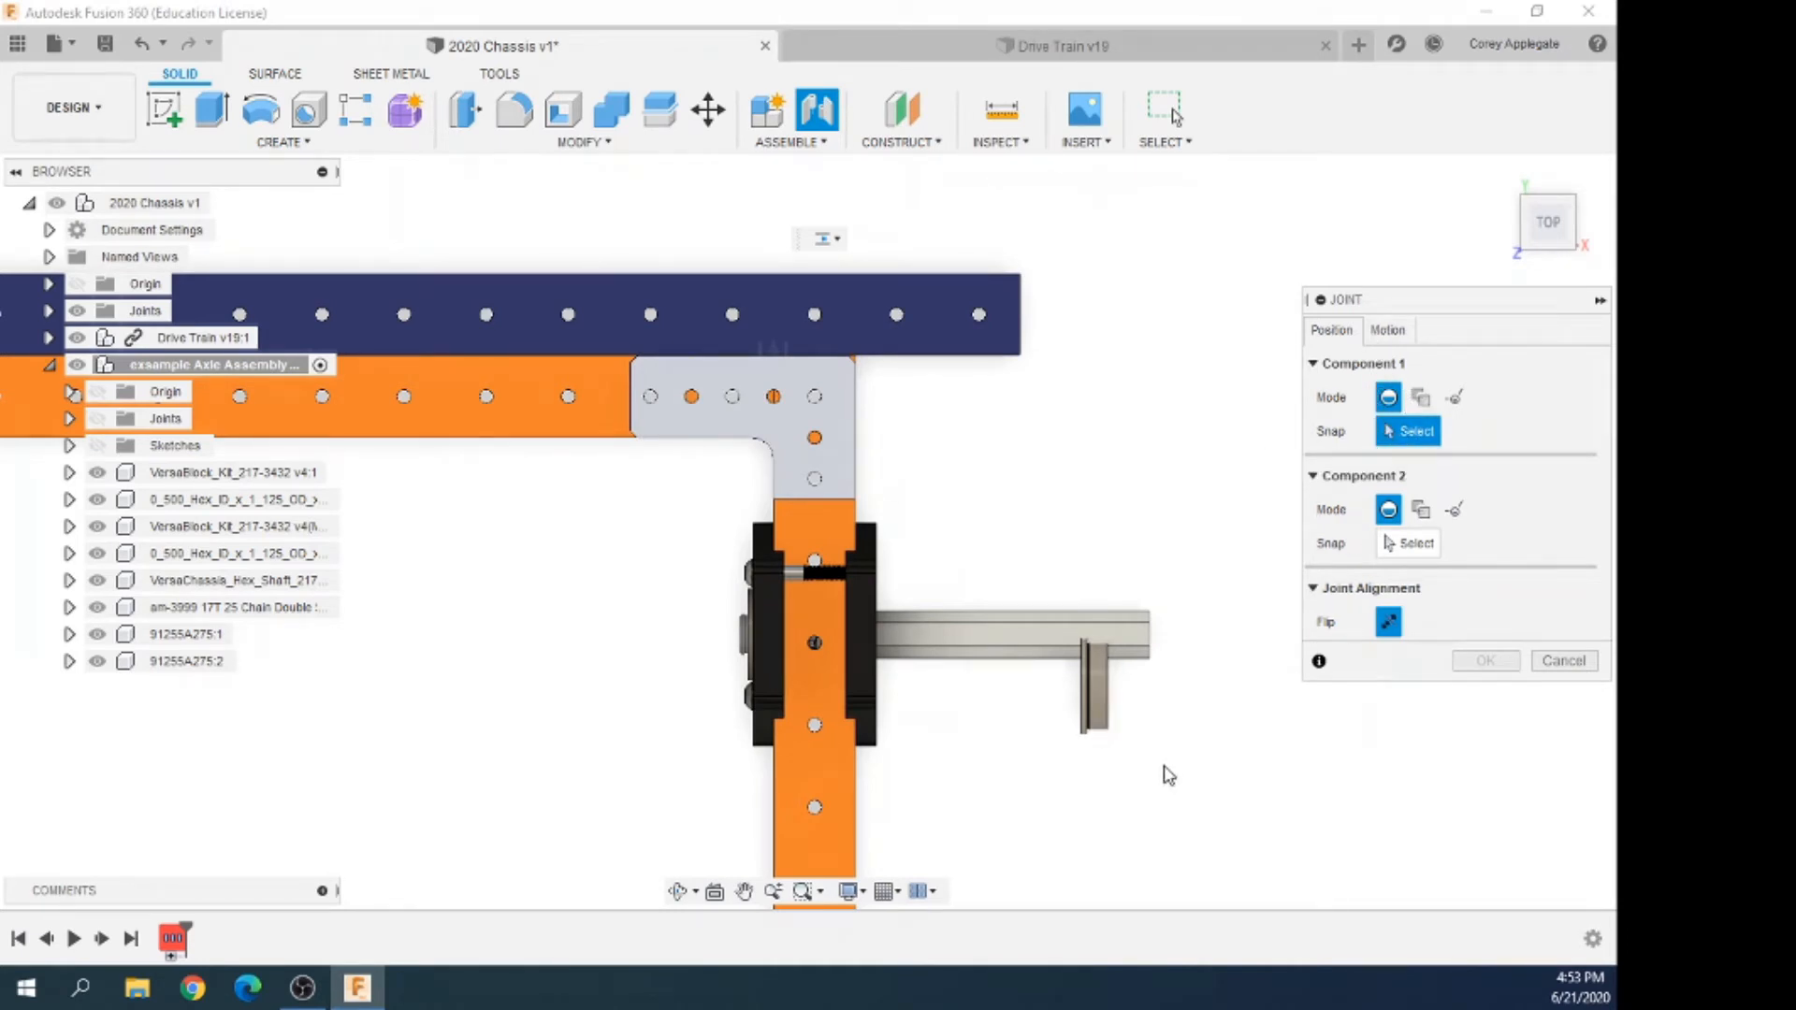
pyautogui.keyDown('shift'); pyautogui.moveTo(1143, 769); pyautogui.dragTo(1081, 717, button='middle'); pyautogui.keyUp('shift')
pyautogui.scroll(10, 1094, 720)
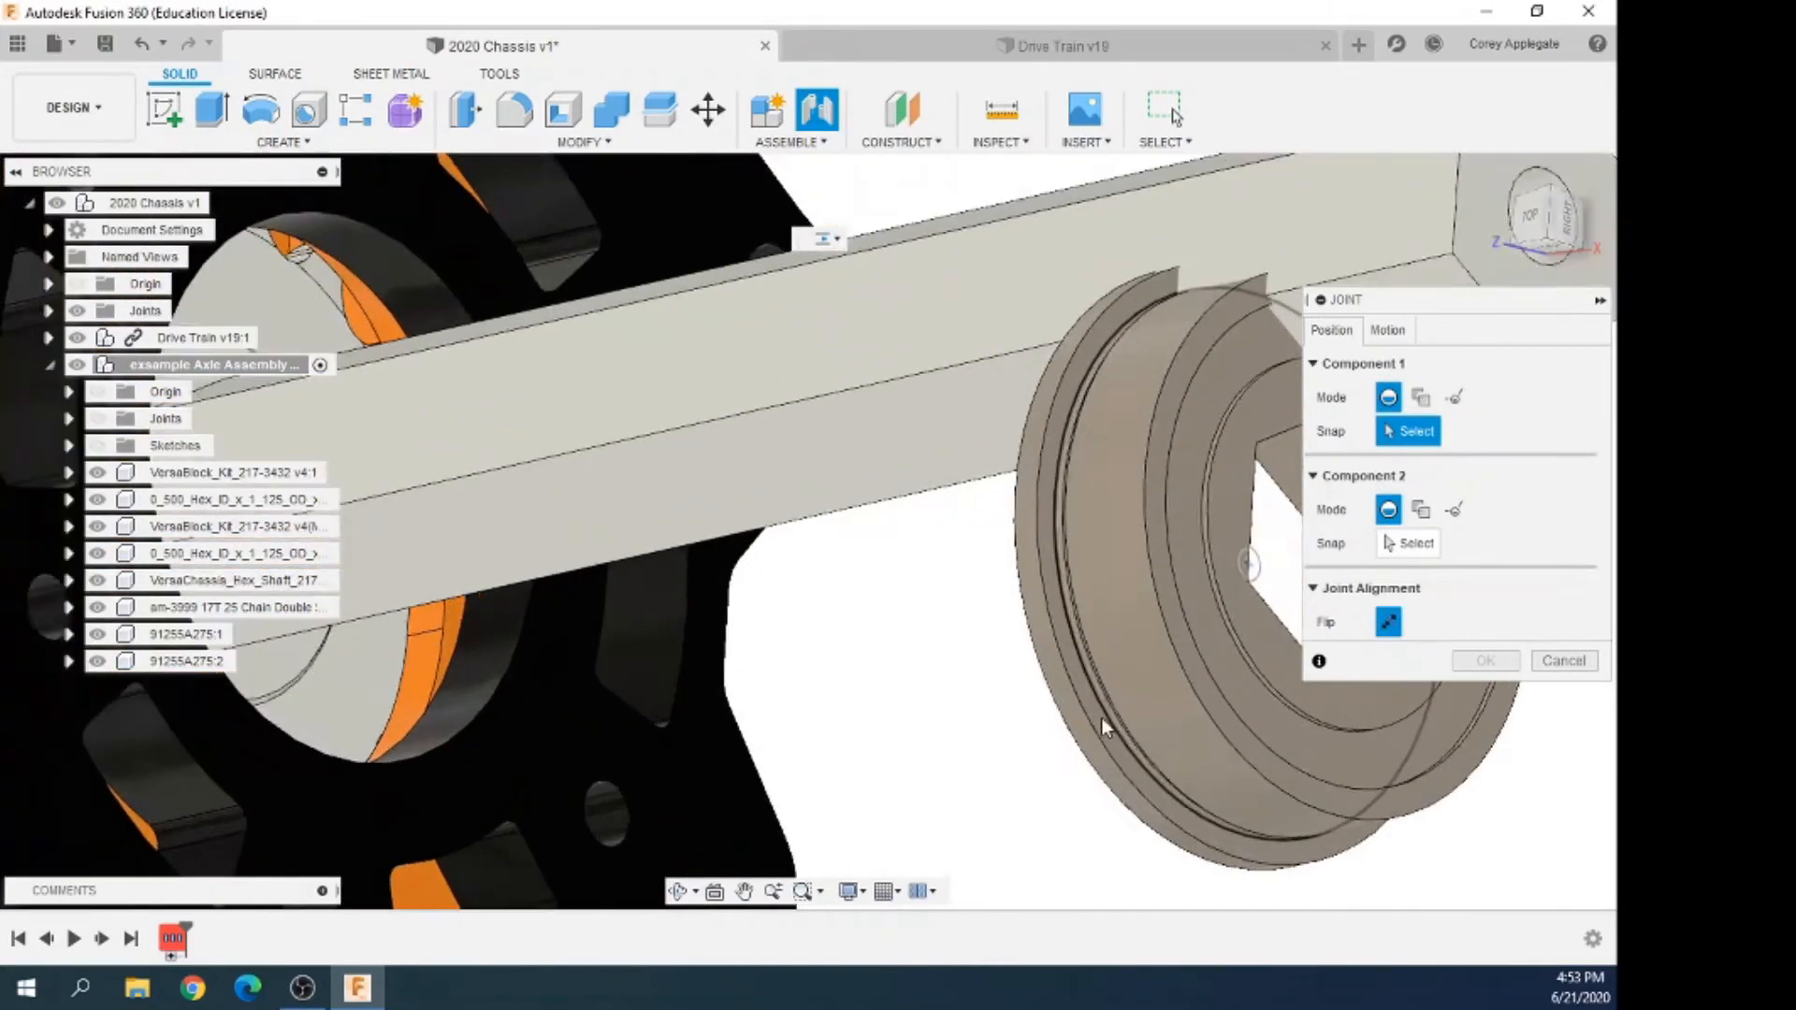
pyautogui.scroll(5, 1069, 614)
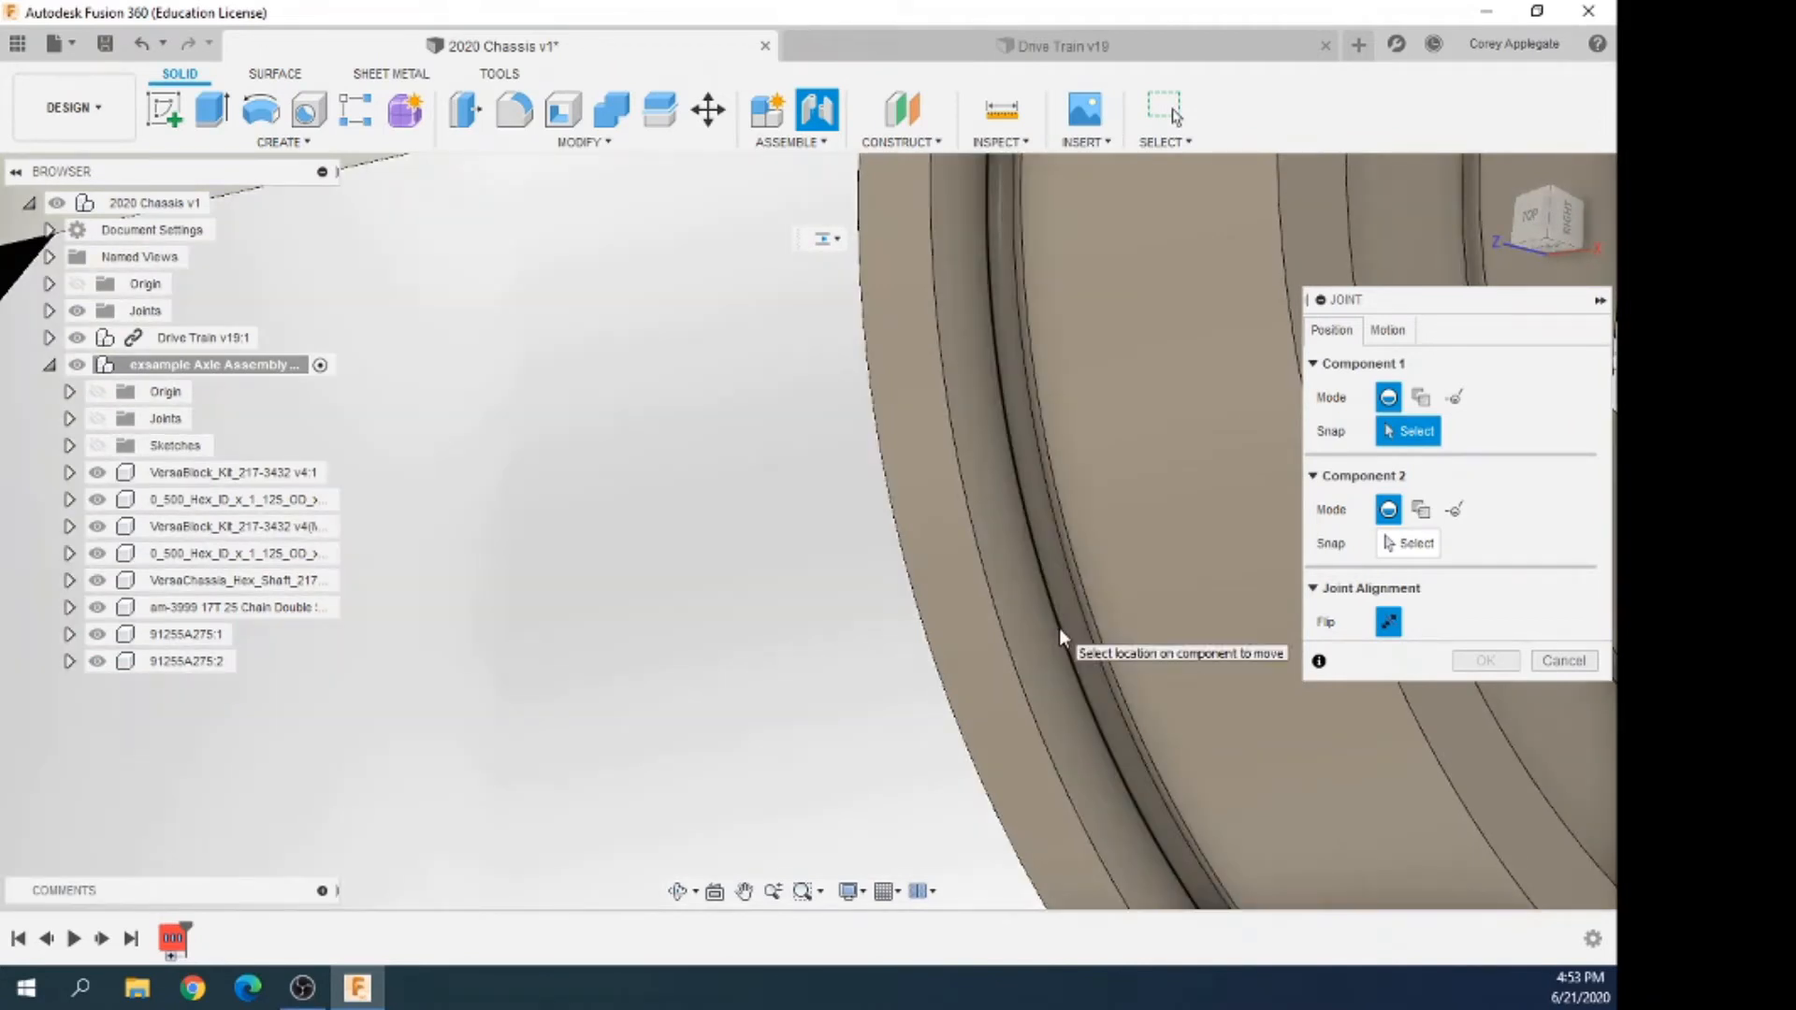
pyautogui.click(1059, 630)
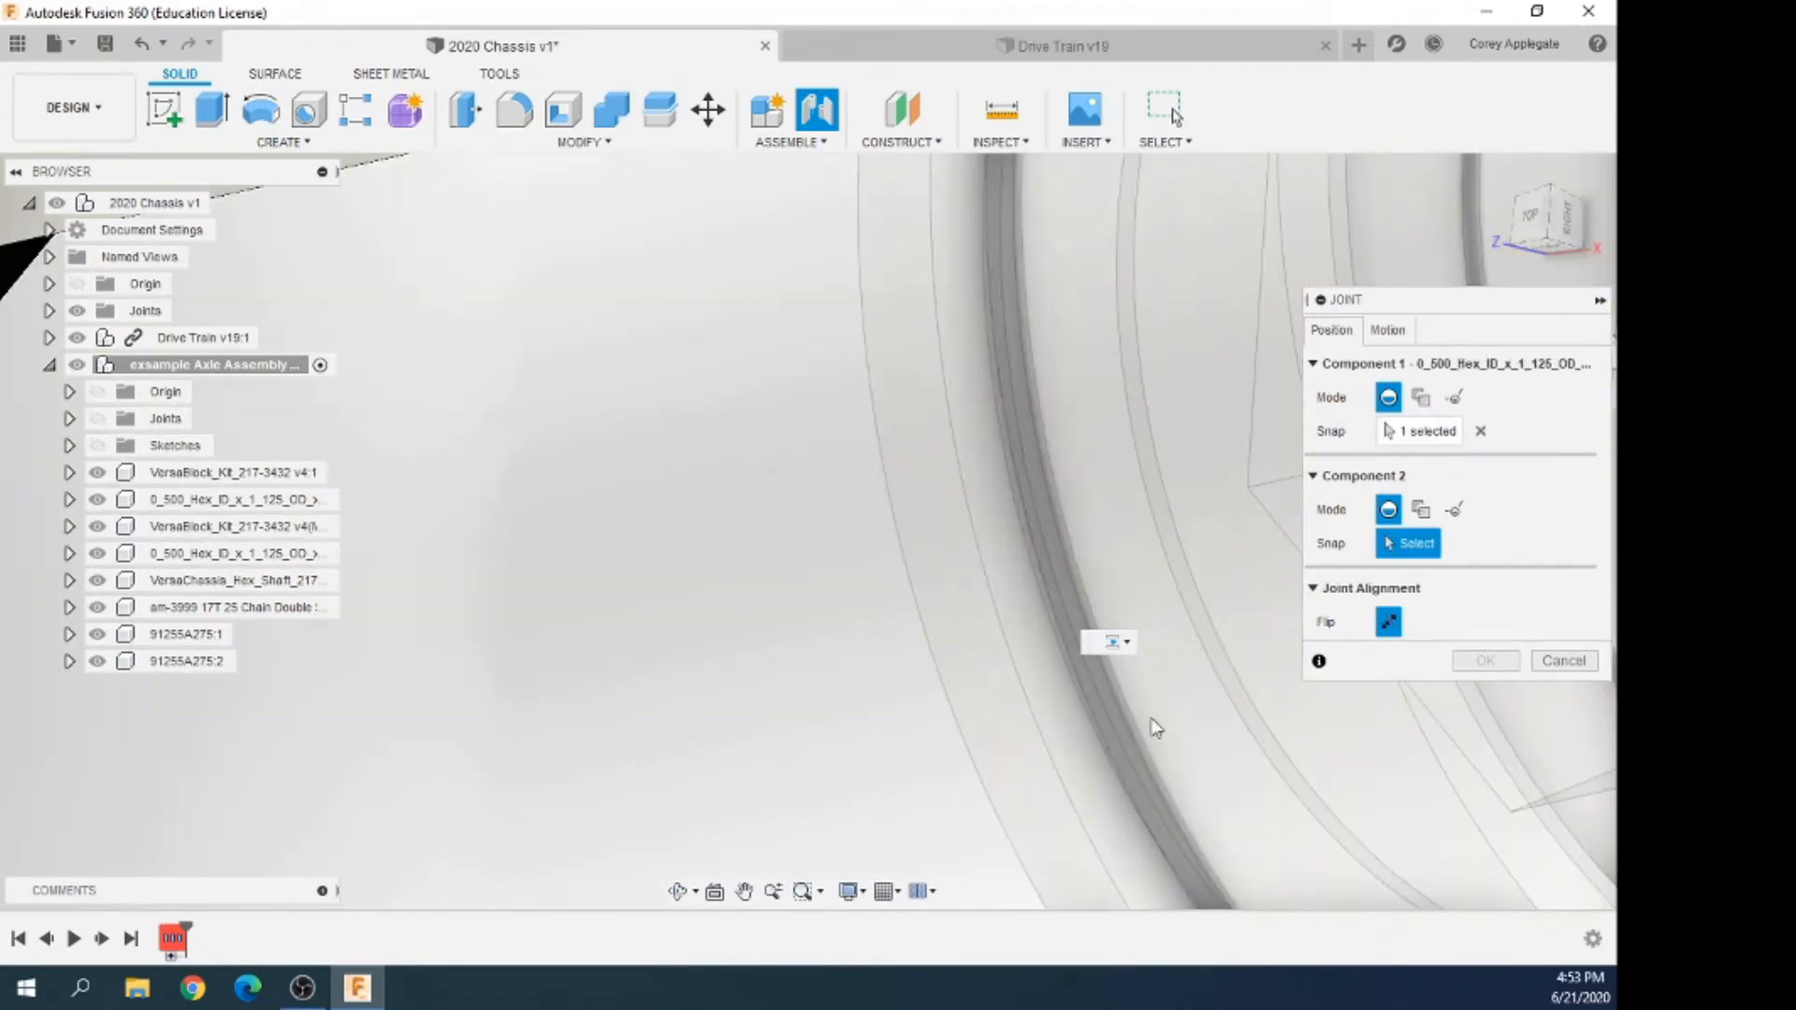
# Snap the joint's second component to the outer VersaBlock's bearing bore edge and create it as a revolute joint about the Z axis
pyautogui.scroll(-6, 996, 573)
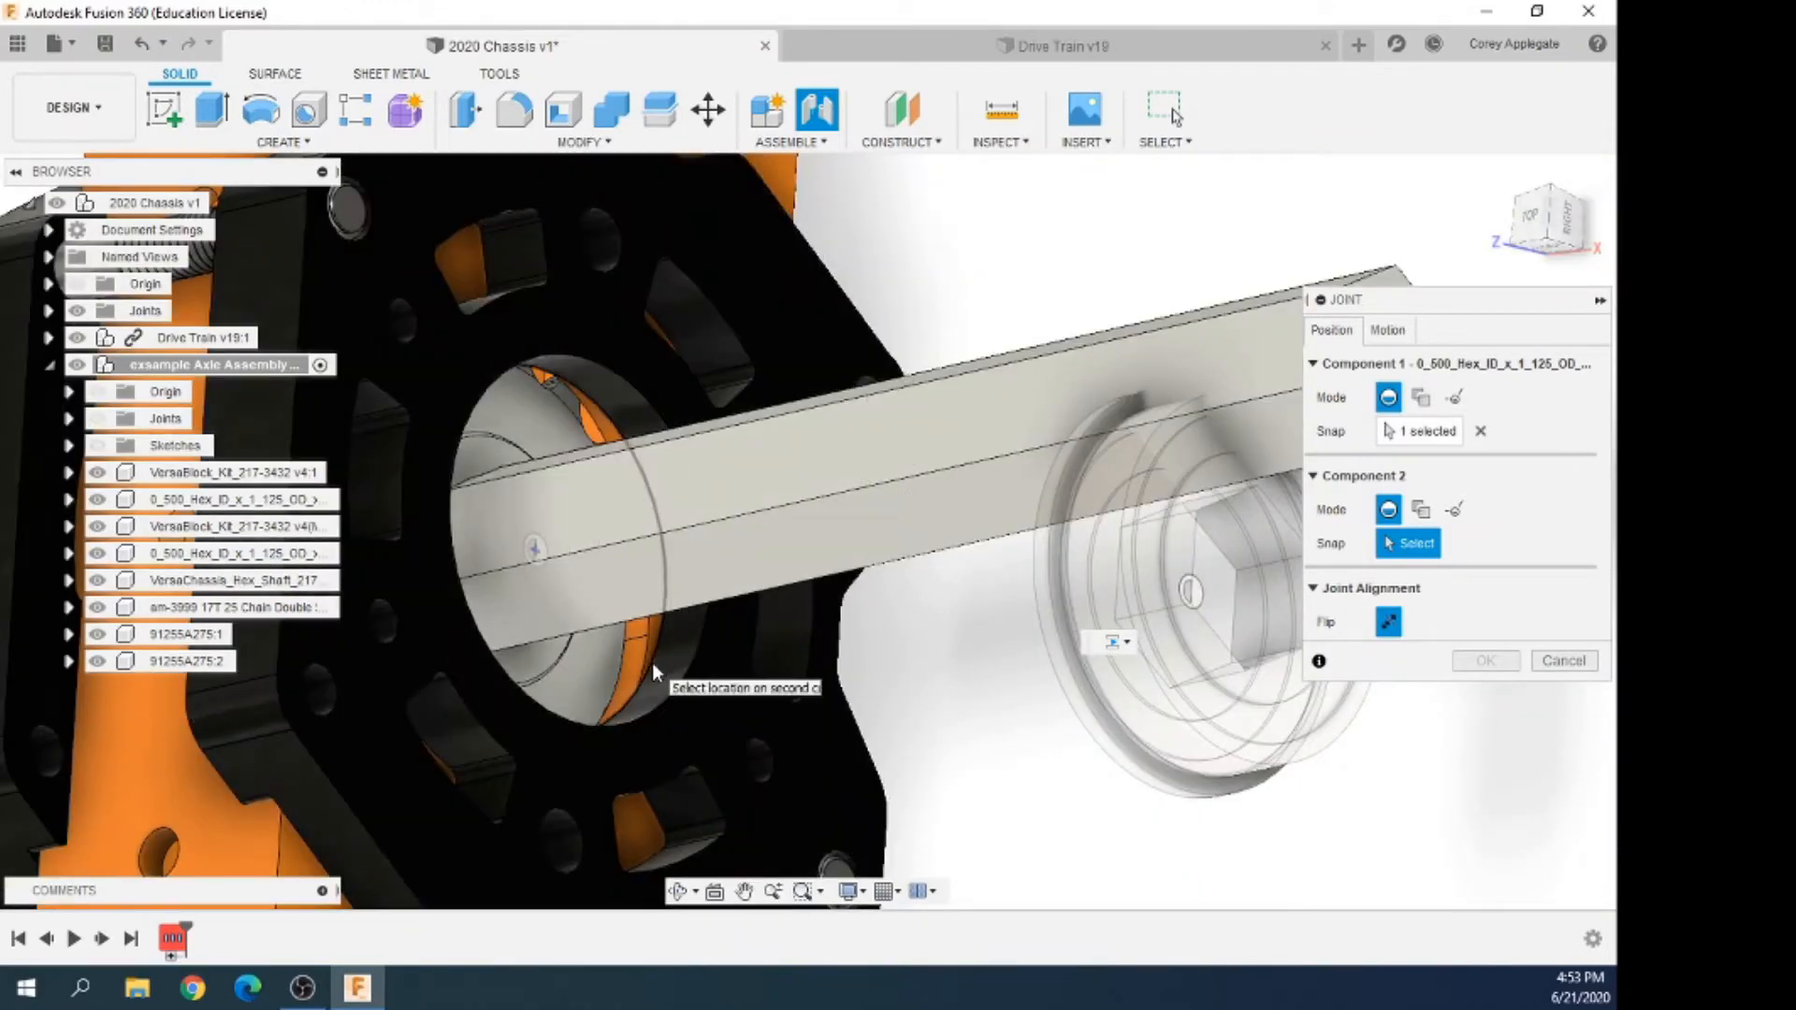
pyautogui.click(653, 666)
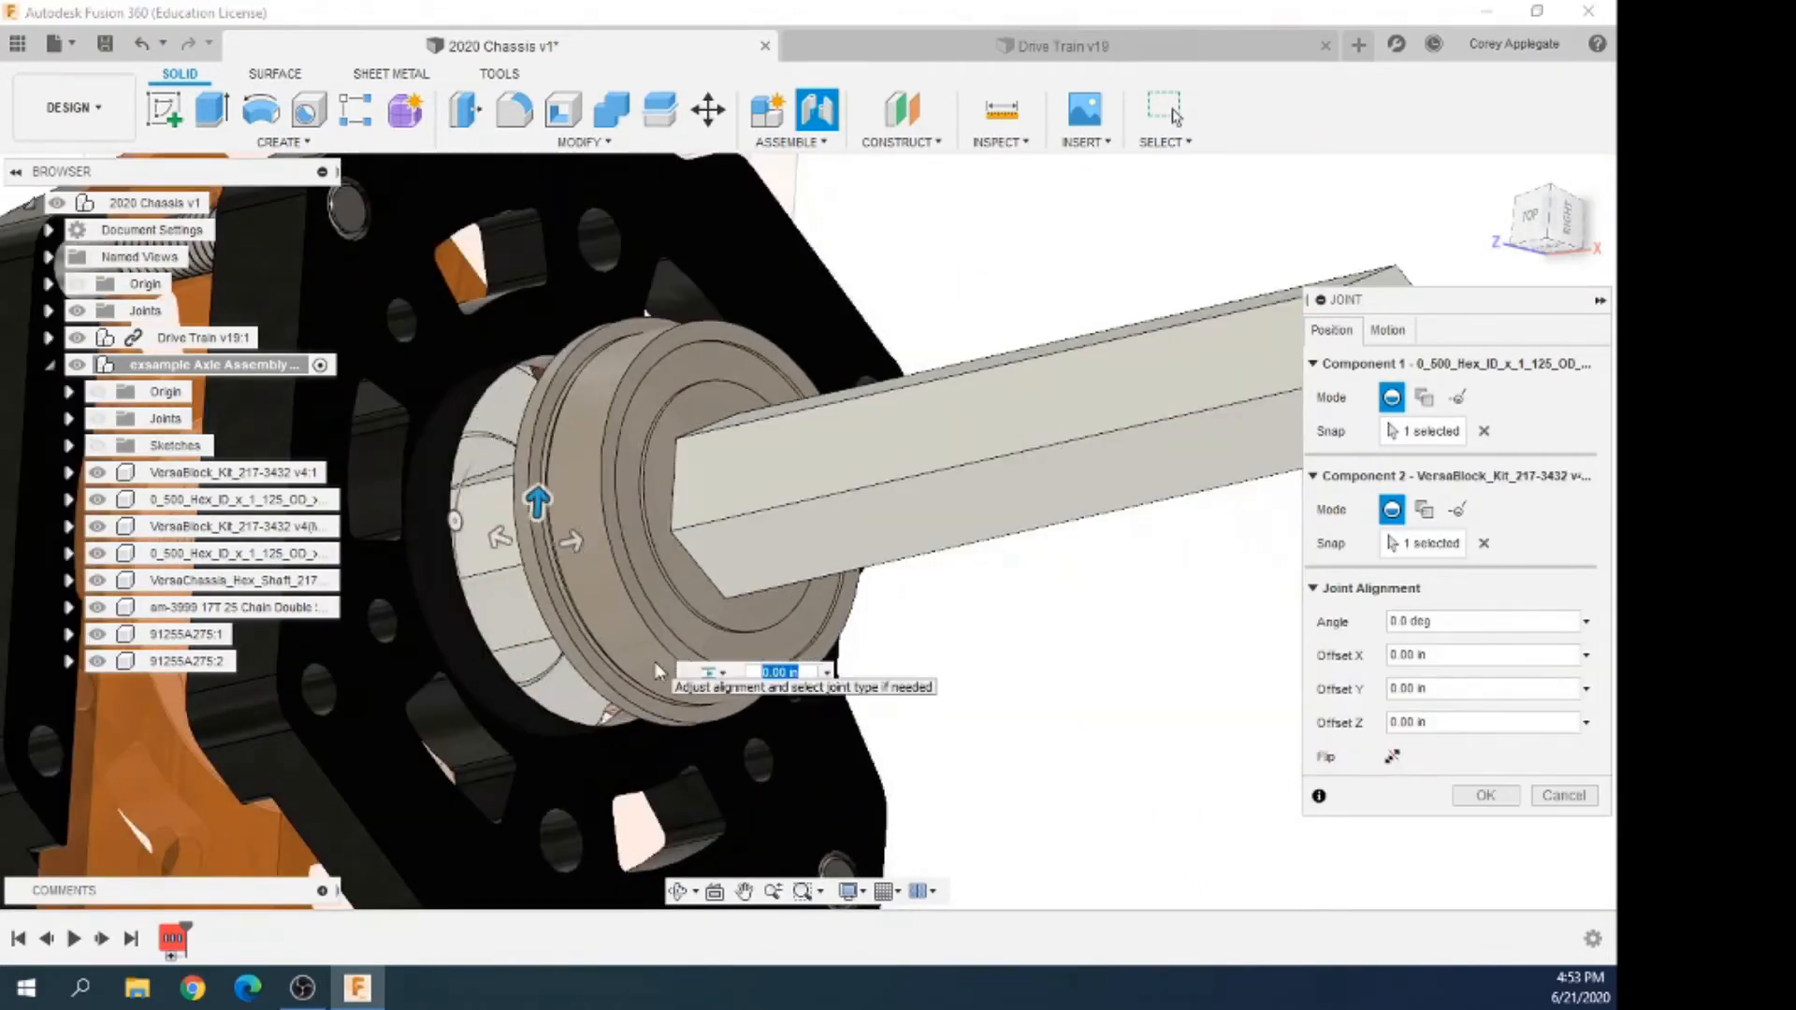
pyautogui.click(1388, 331)
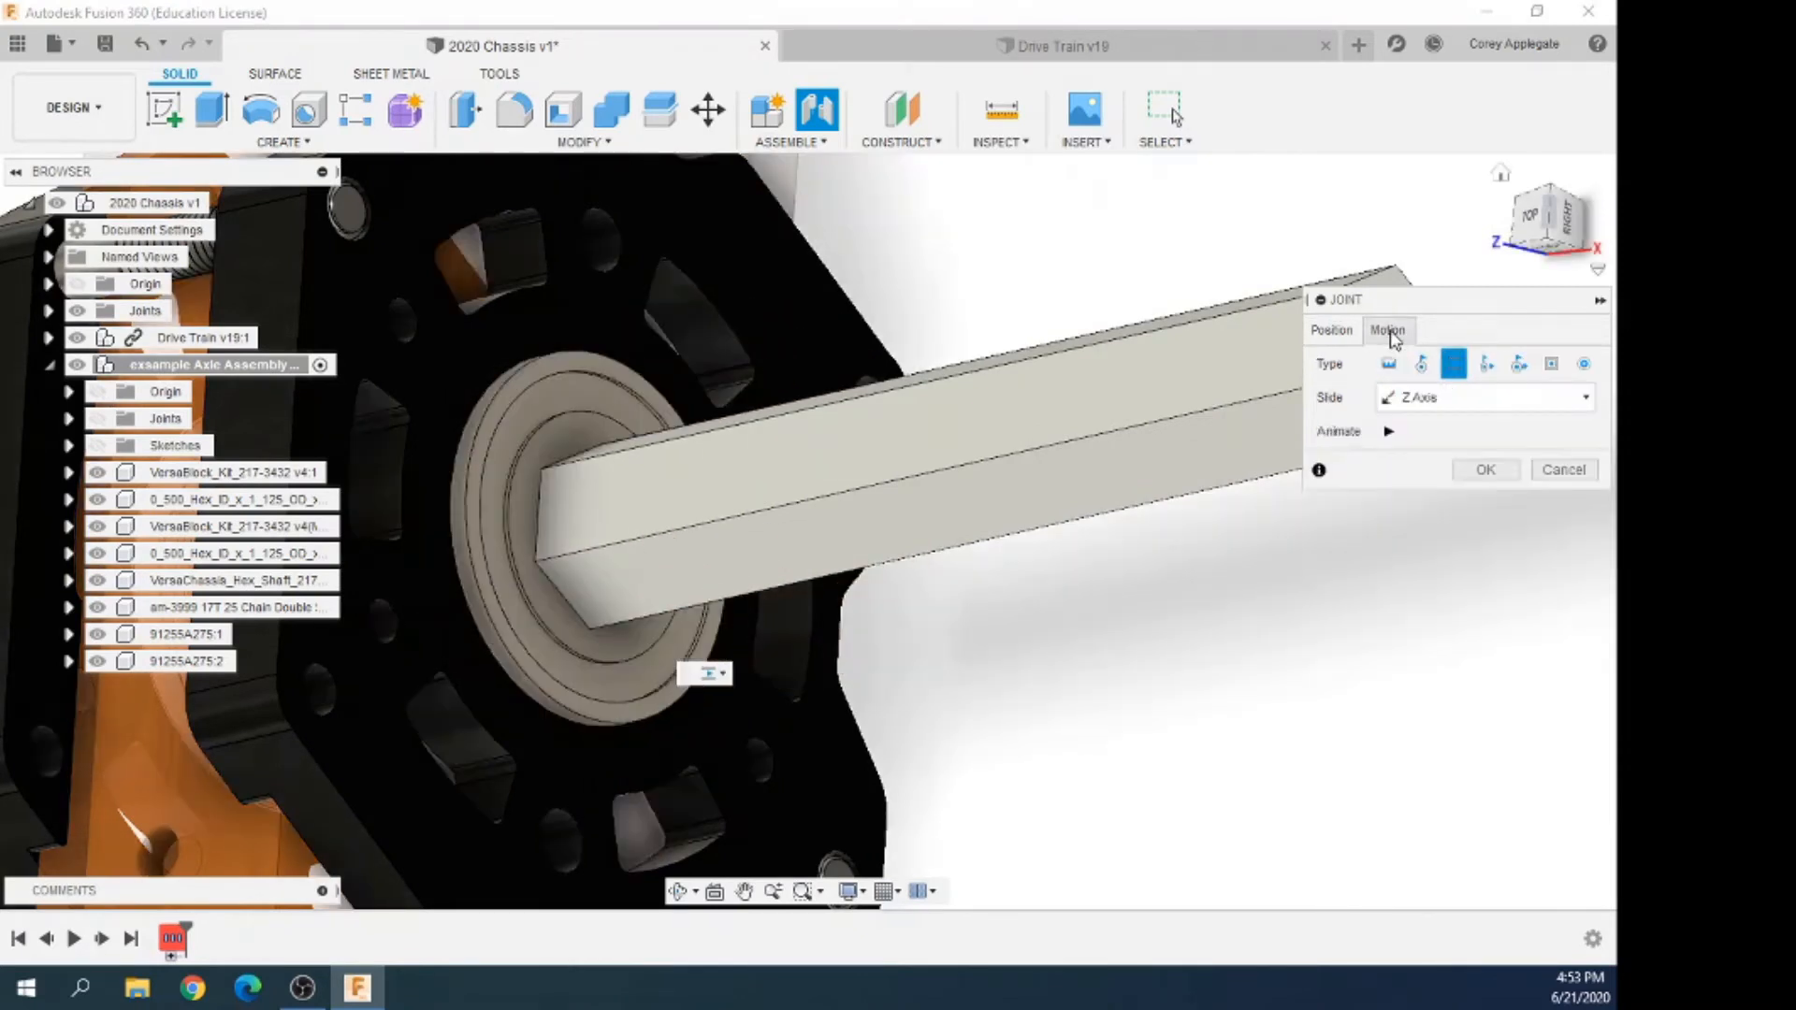
pyautogui.click(1422, 366)
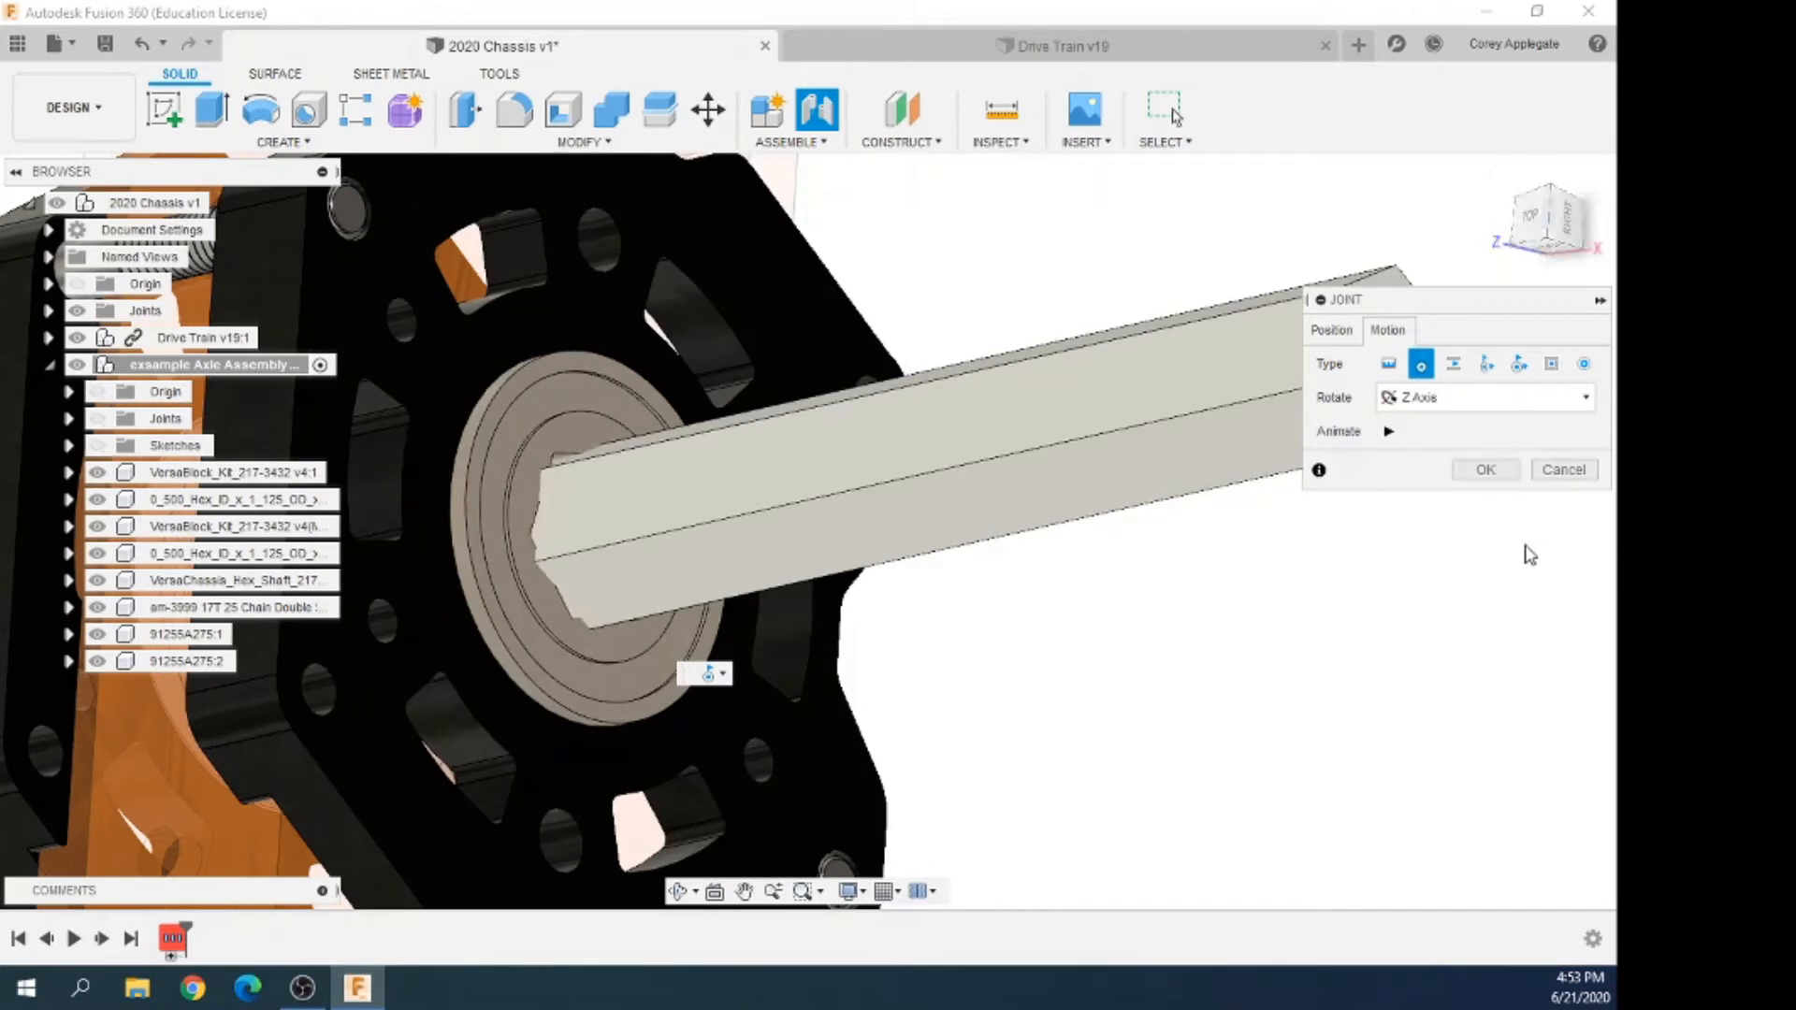
pyautogui.click(1484, 470)
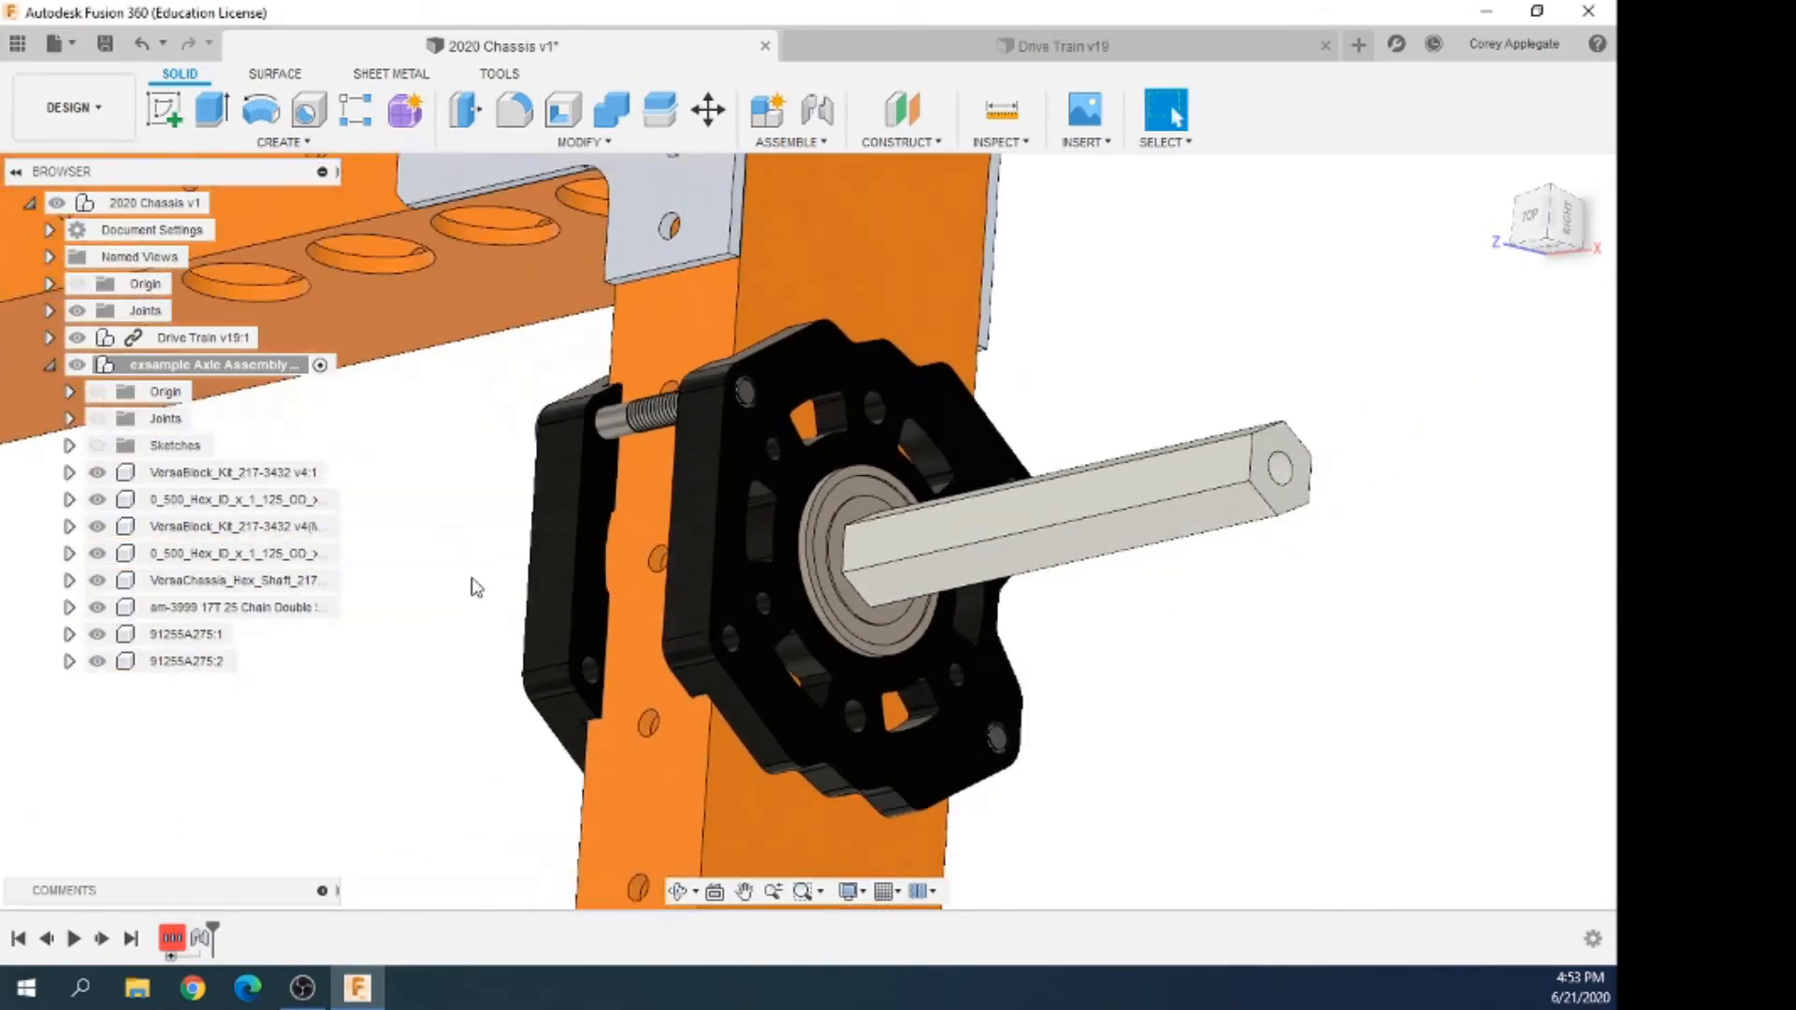
pyautogui.click(1530, 217)
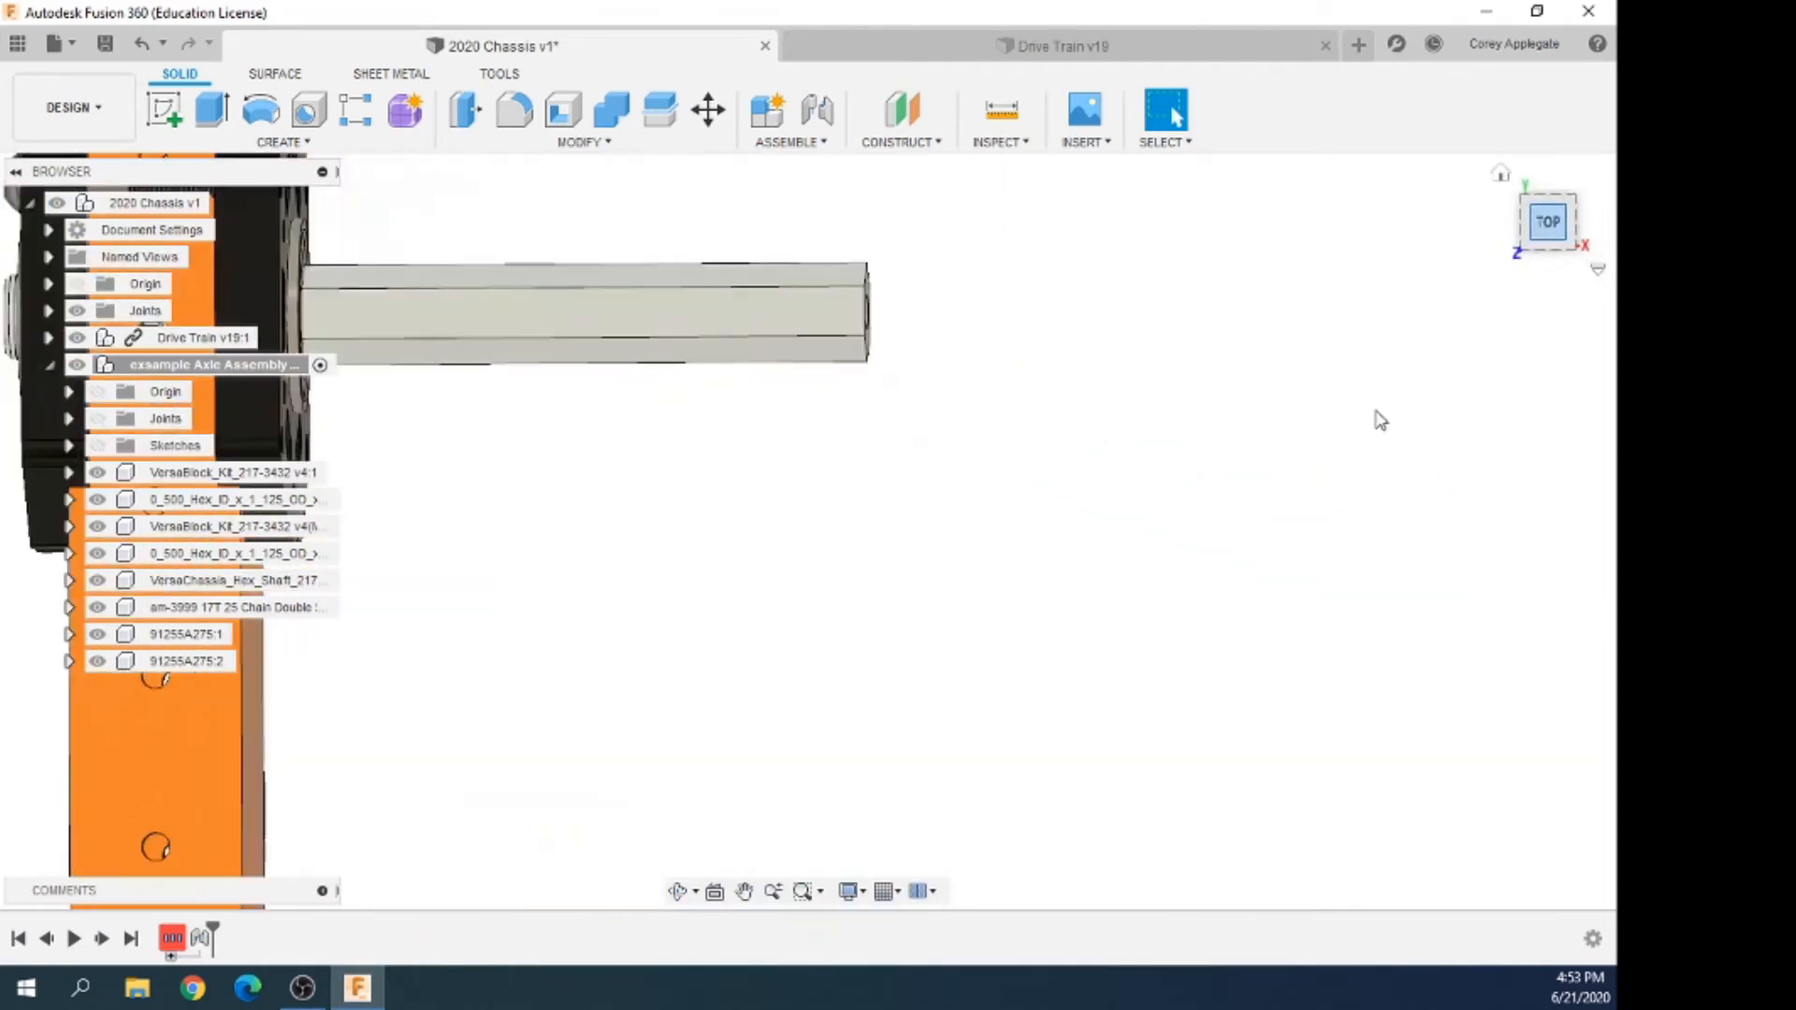
# Activate the top-level 2020 Chassis and create a construction plane offset -0.1 in from the blue tube's open end face near the axle
pyautogui.scroll(-4, 1094, 809)
pyautogui.scroll(1, 846, 412)
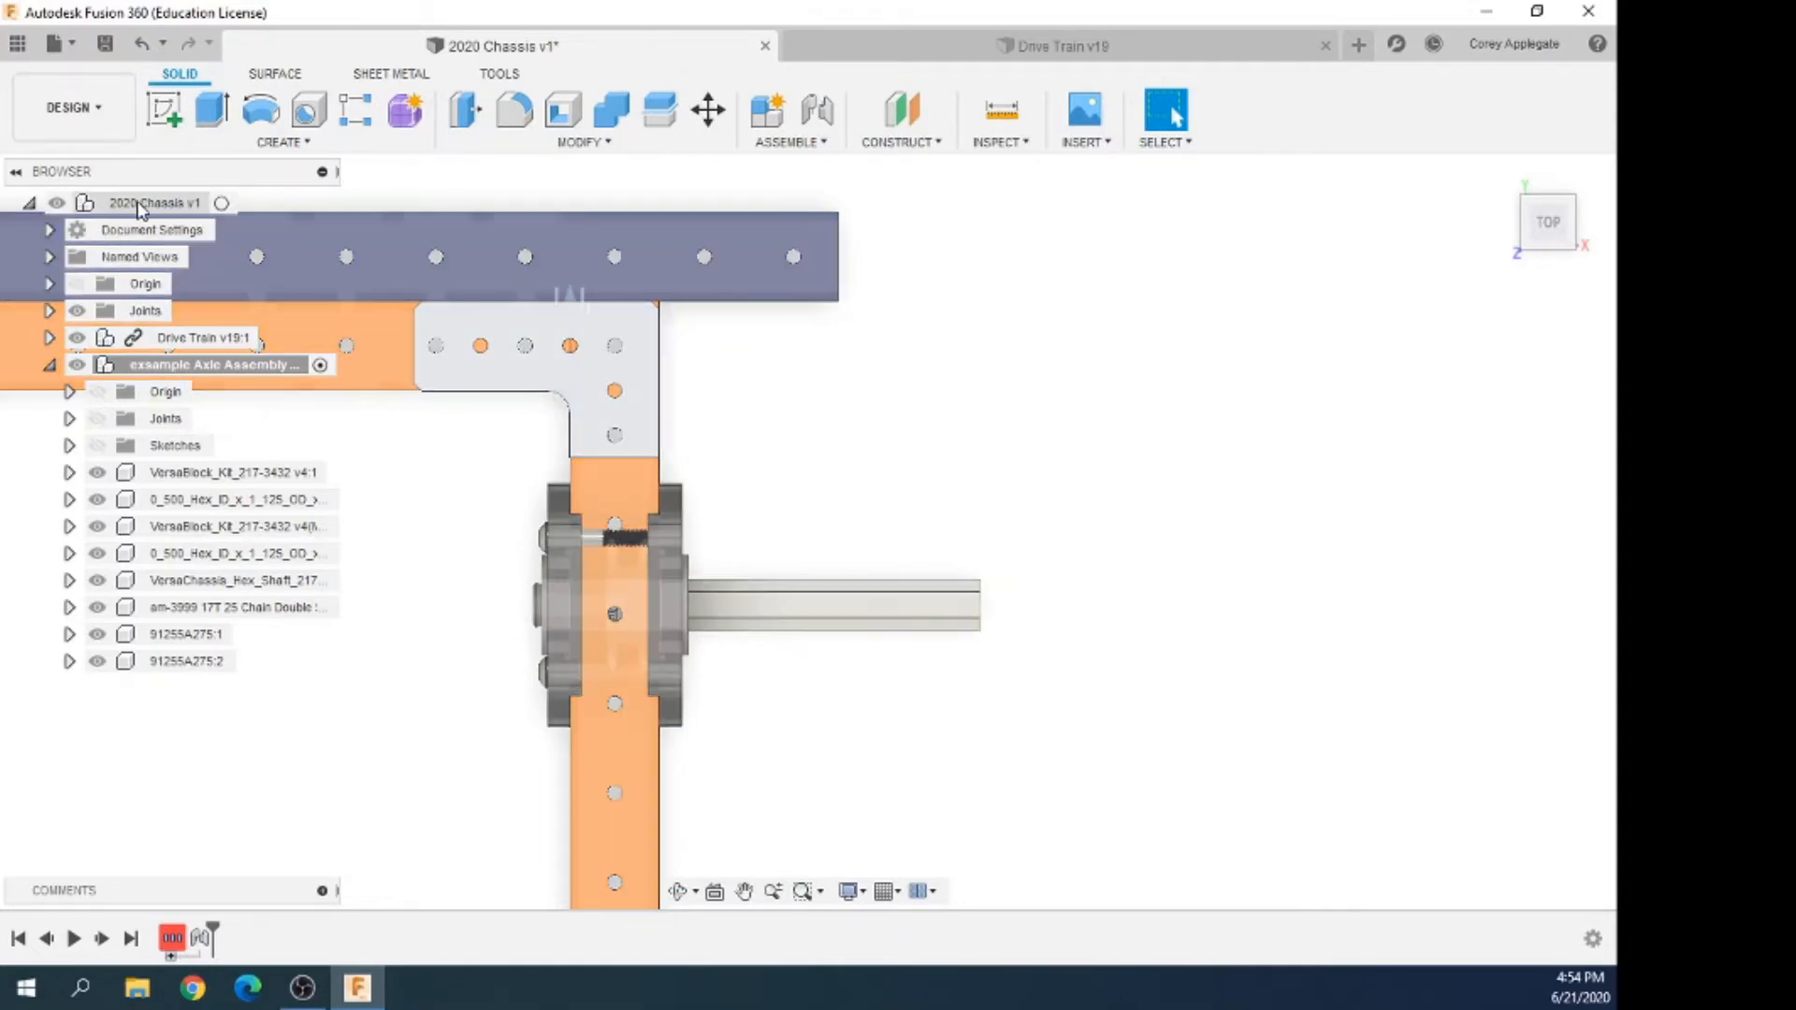
pyautogui.click(222, 203)
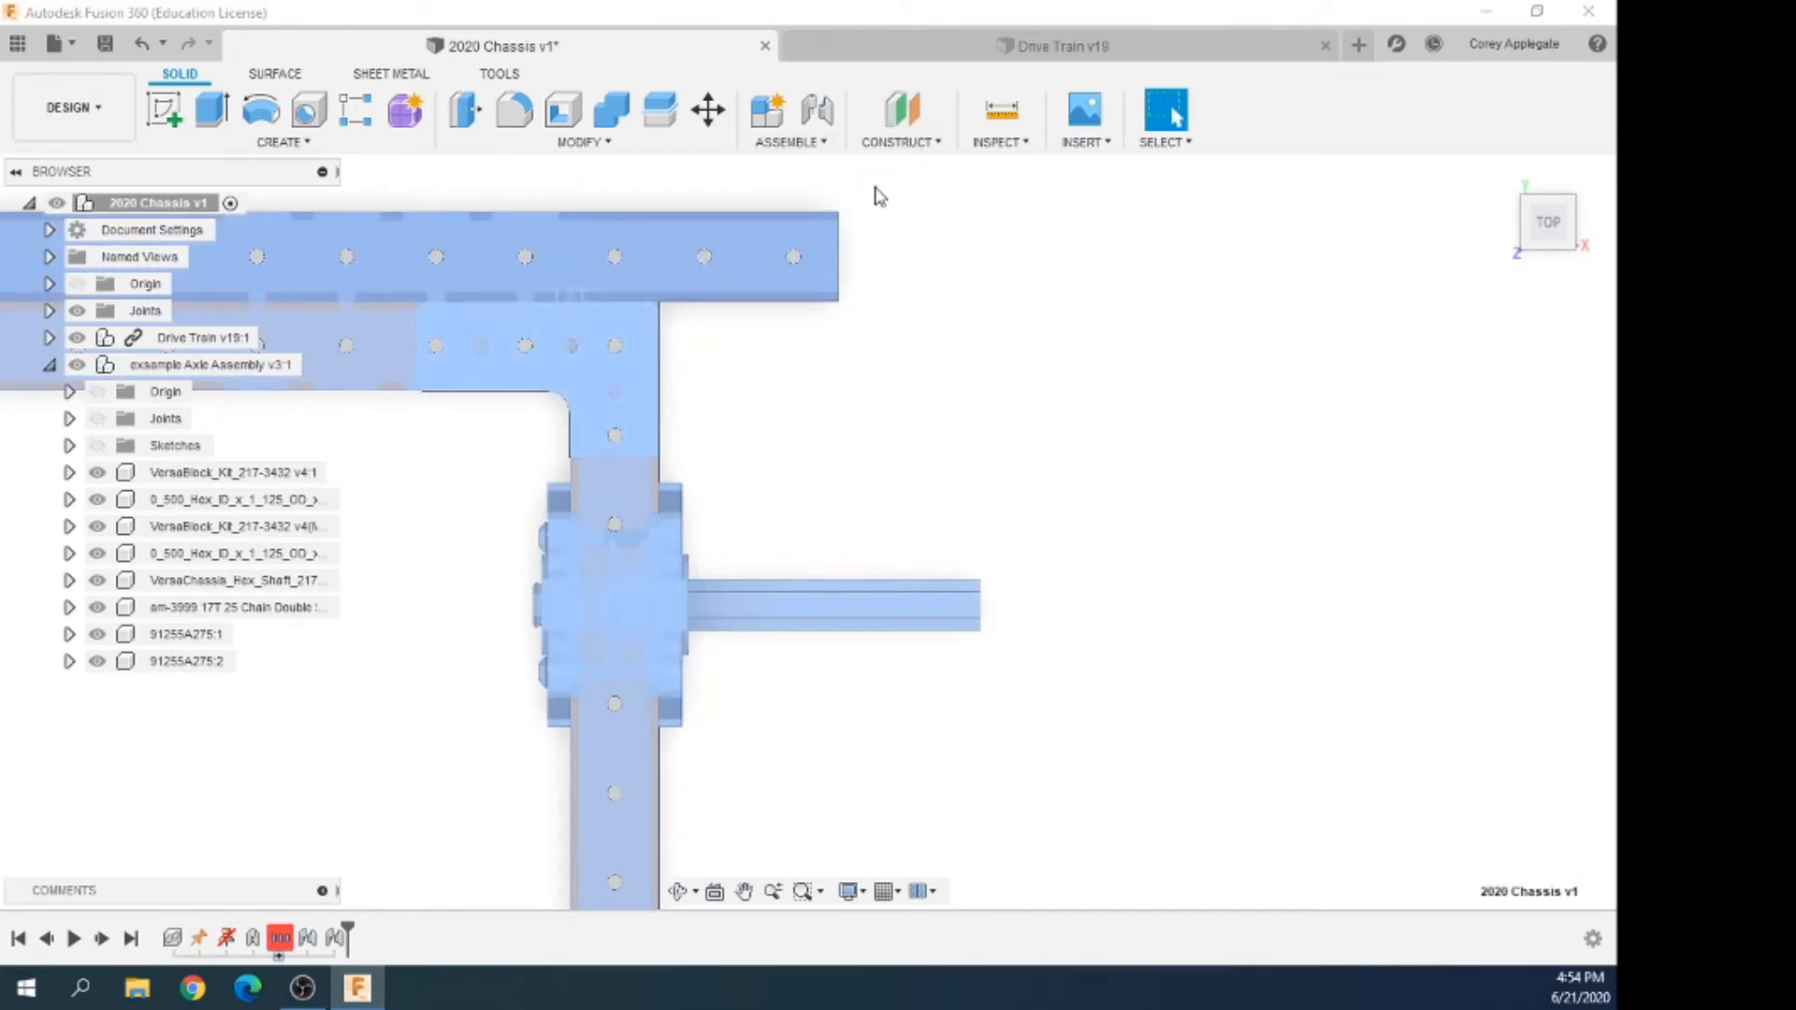
pyautogui.click(921, 142)
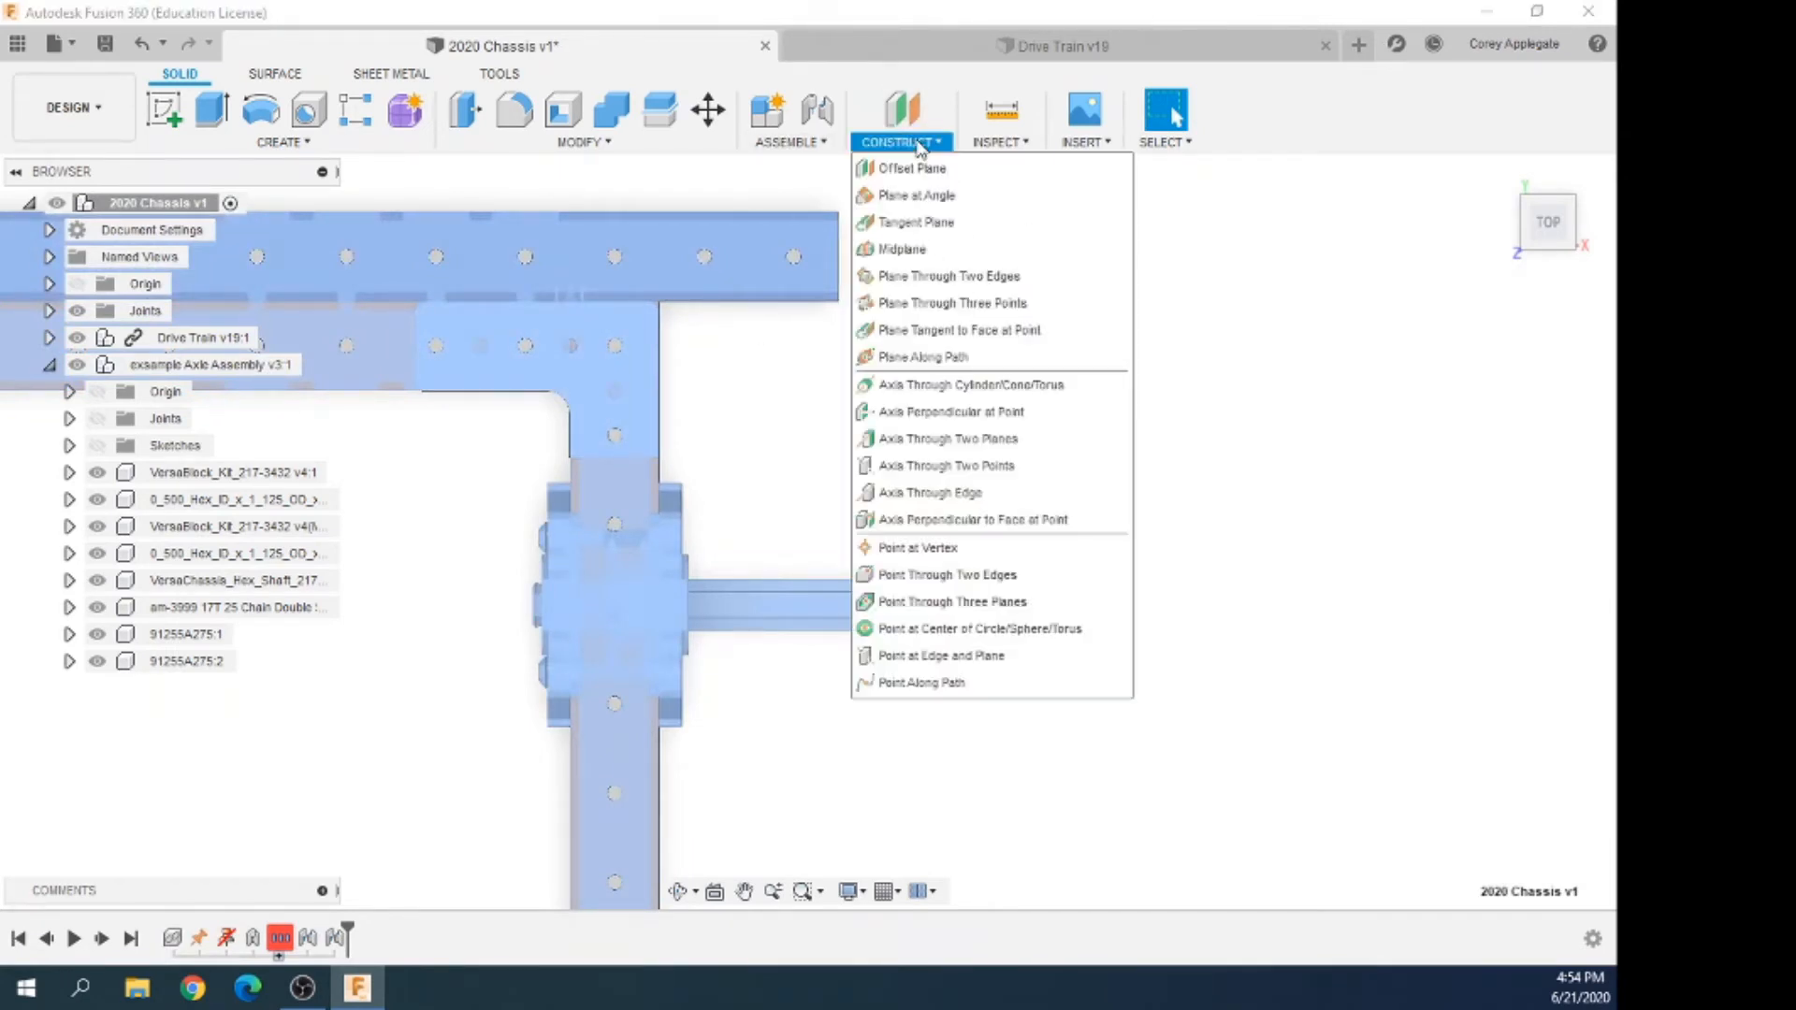
pyautogui.click(915, 178)
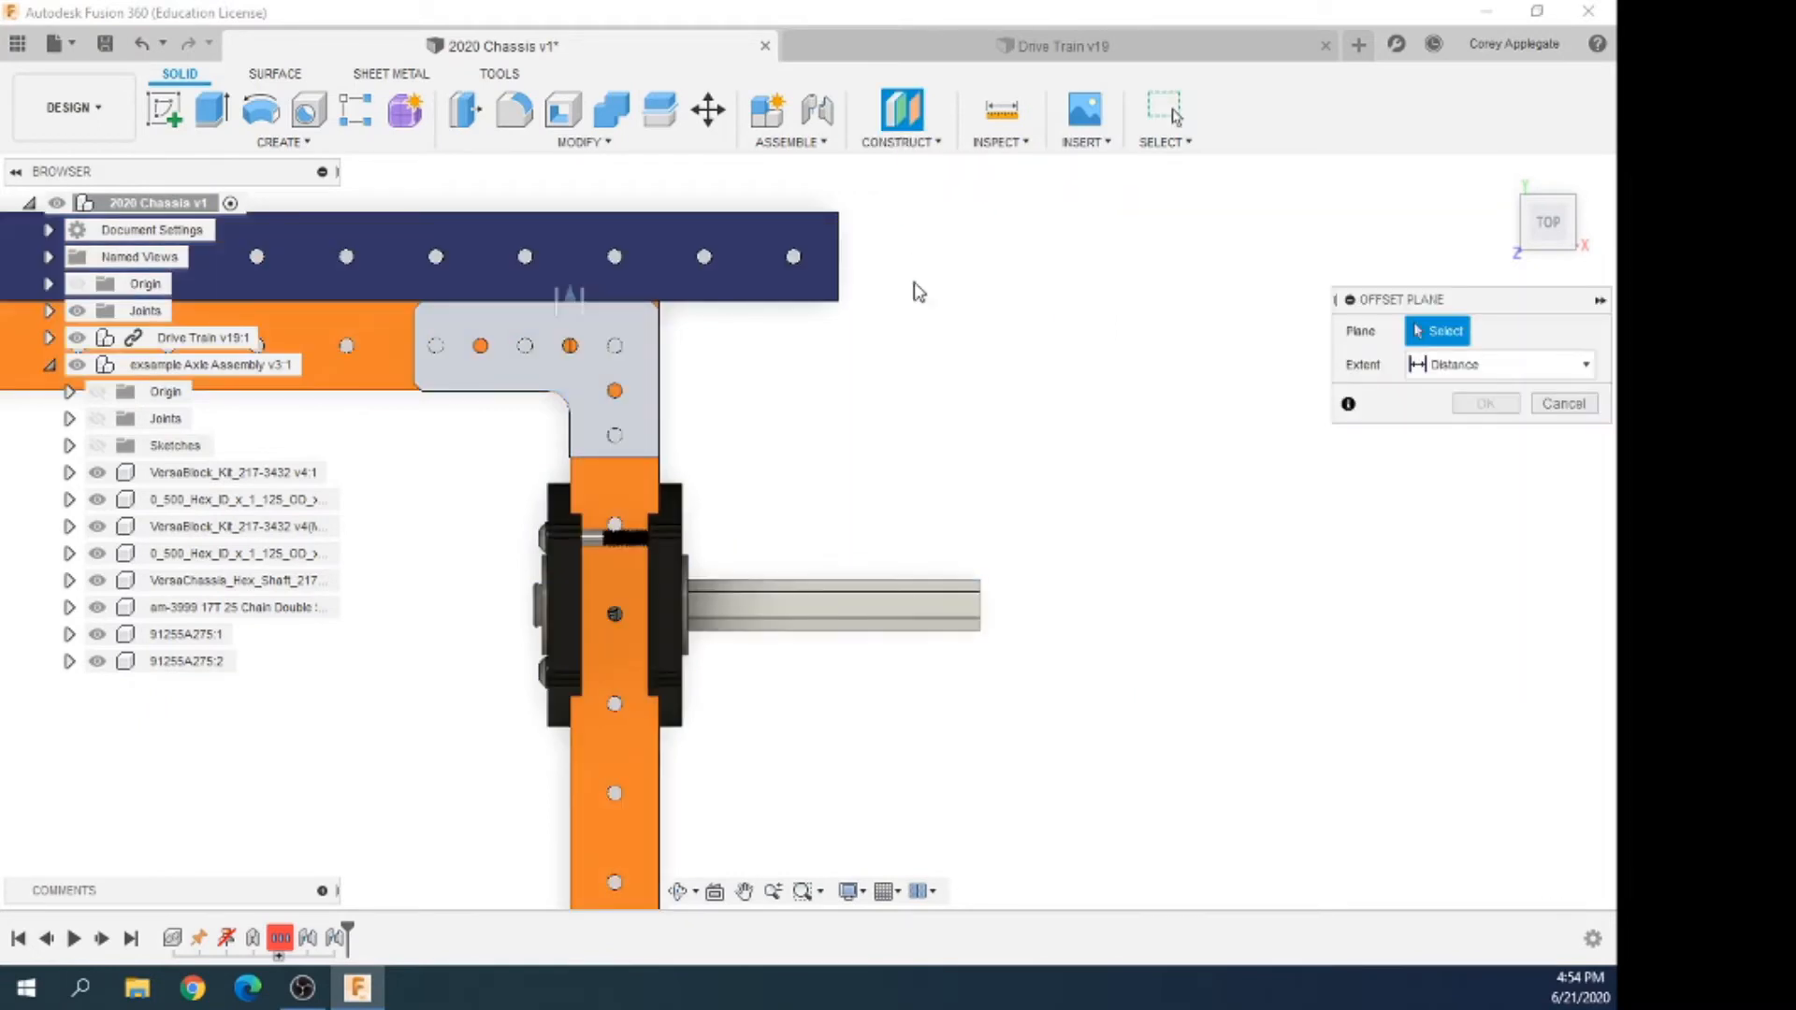
pyautogui.scroll(6, 913, 368)
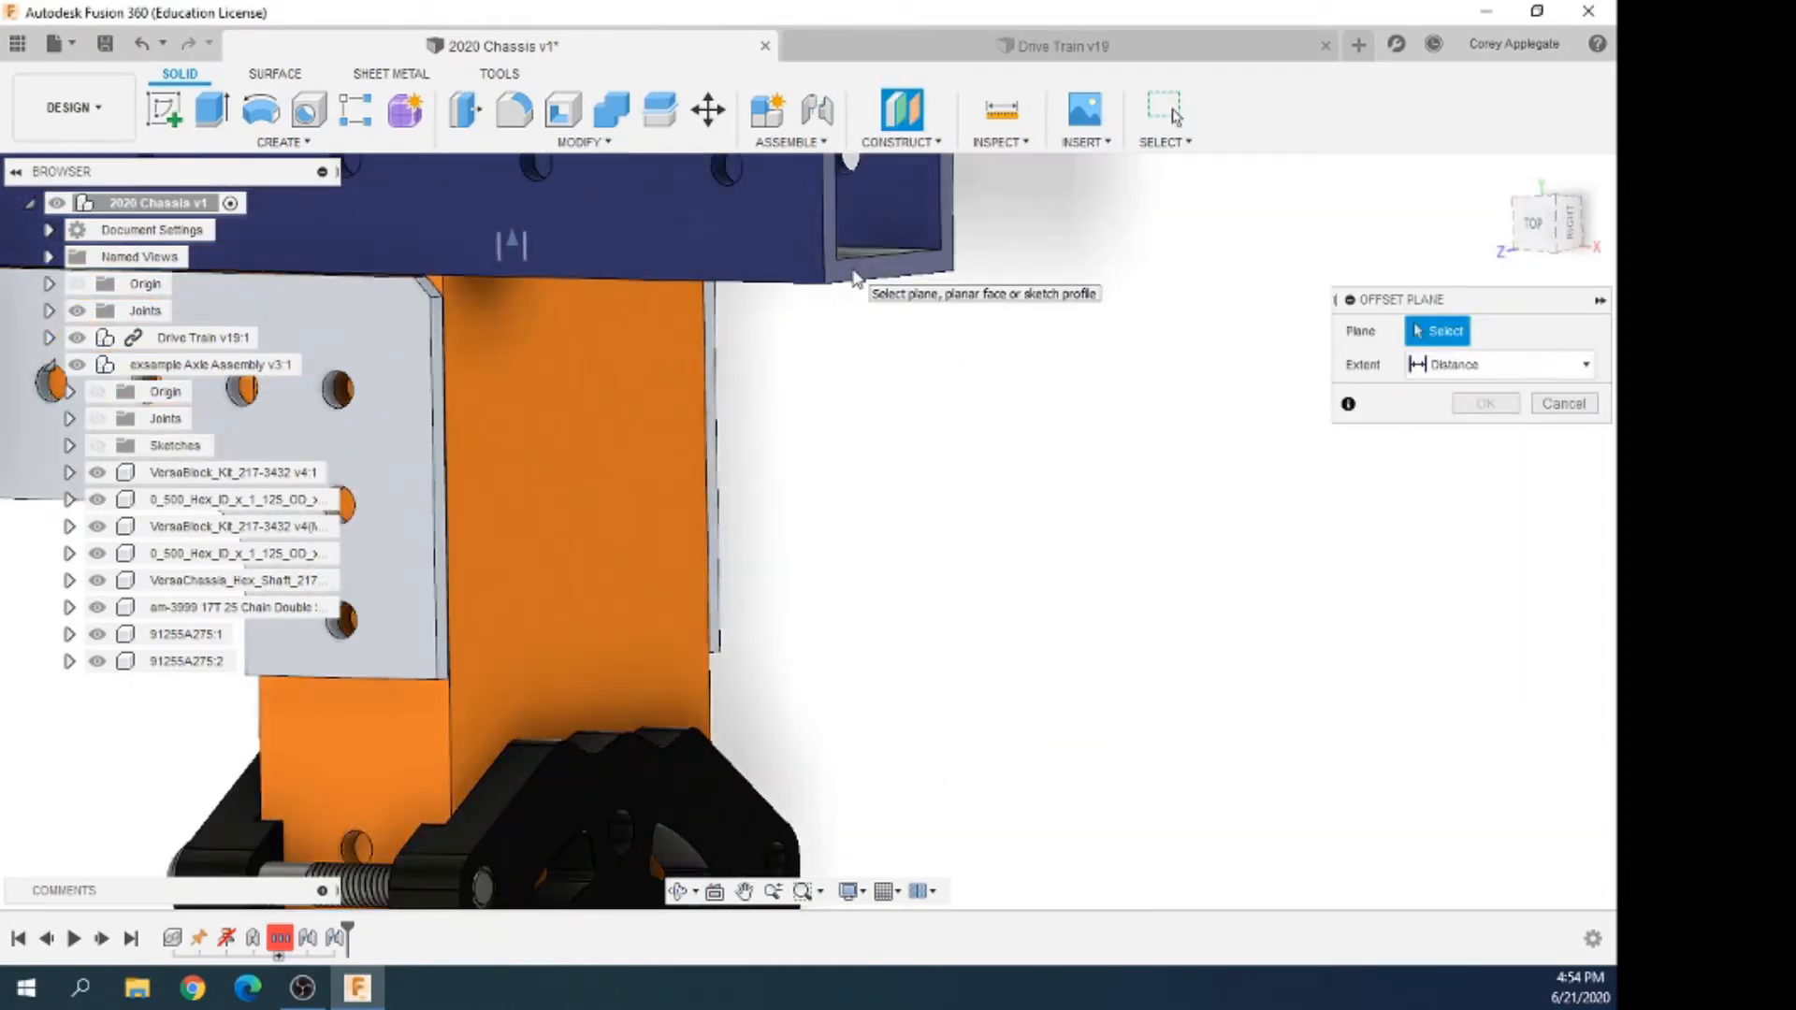
pyautogui.click(860, 278)
pyautogui.scroll(-2, 1272, 451)
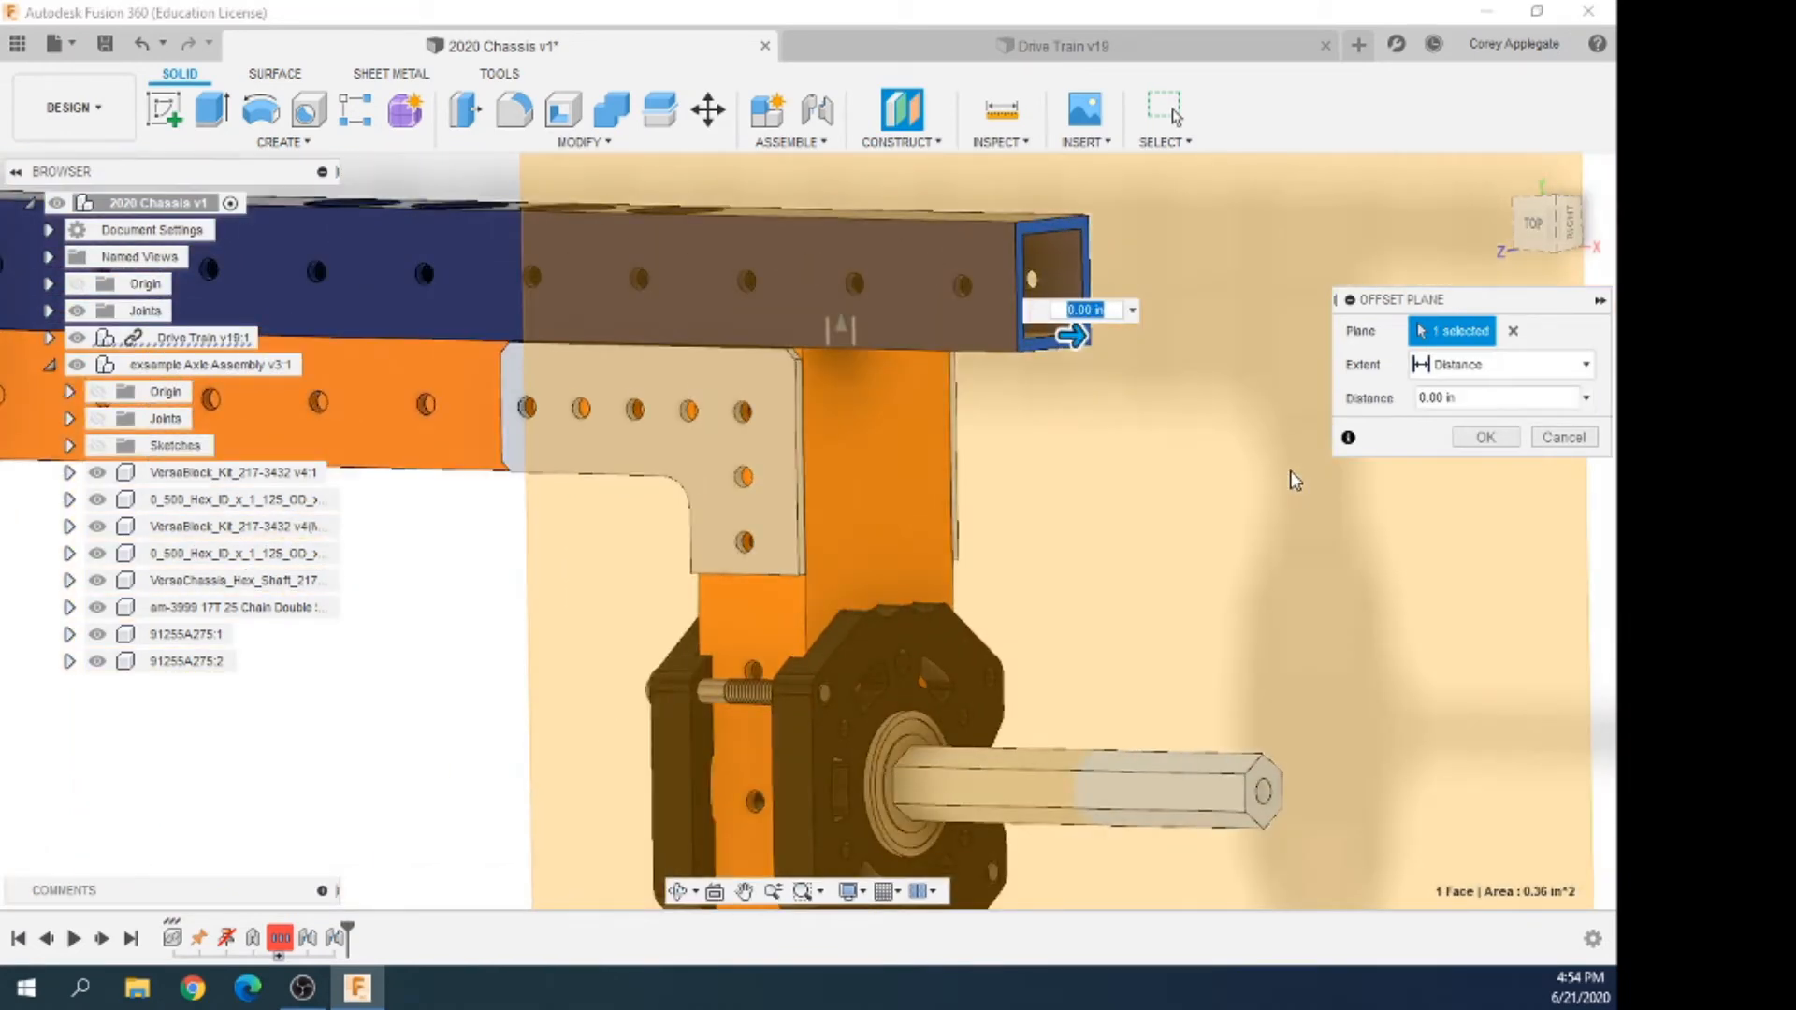
pyautogui.press('BackSpace')
pyautogui.write('-.1')
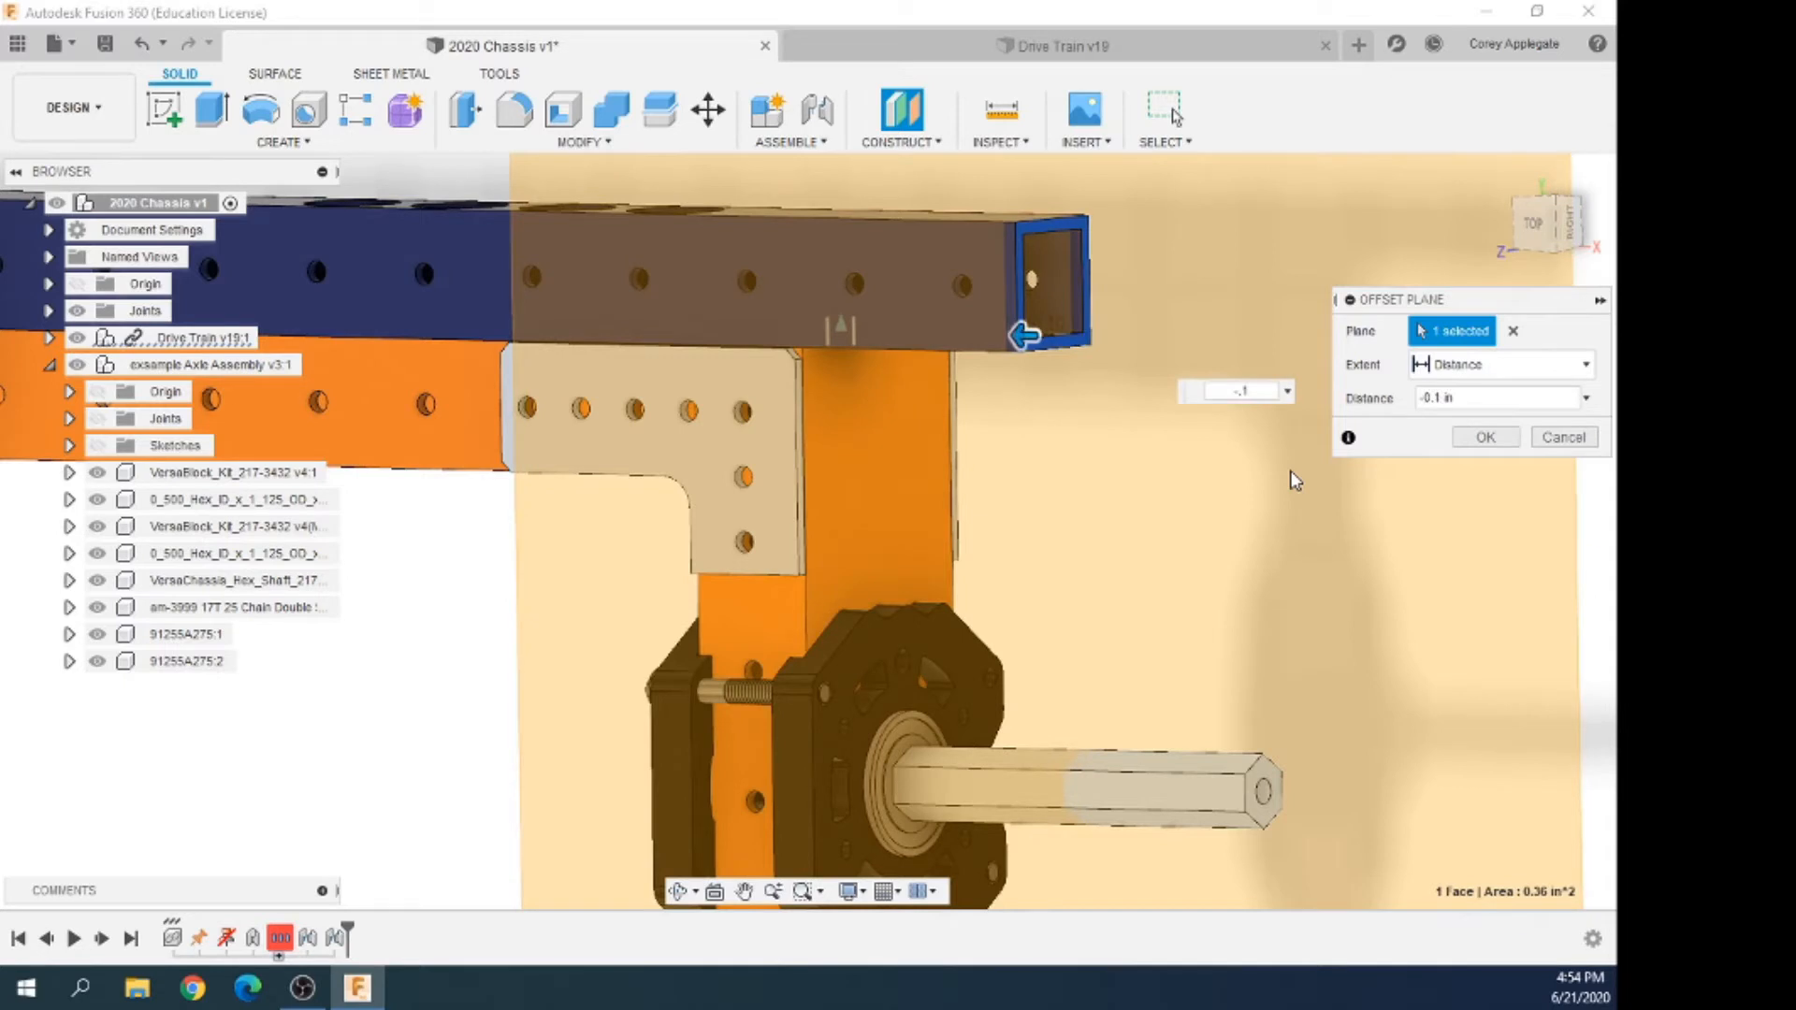
pyautogui.click(1487, 438)
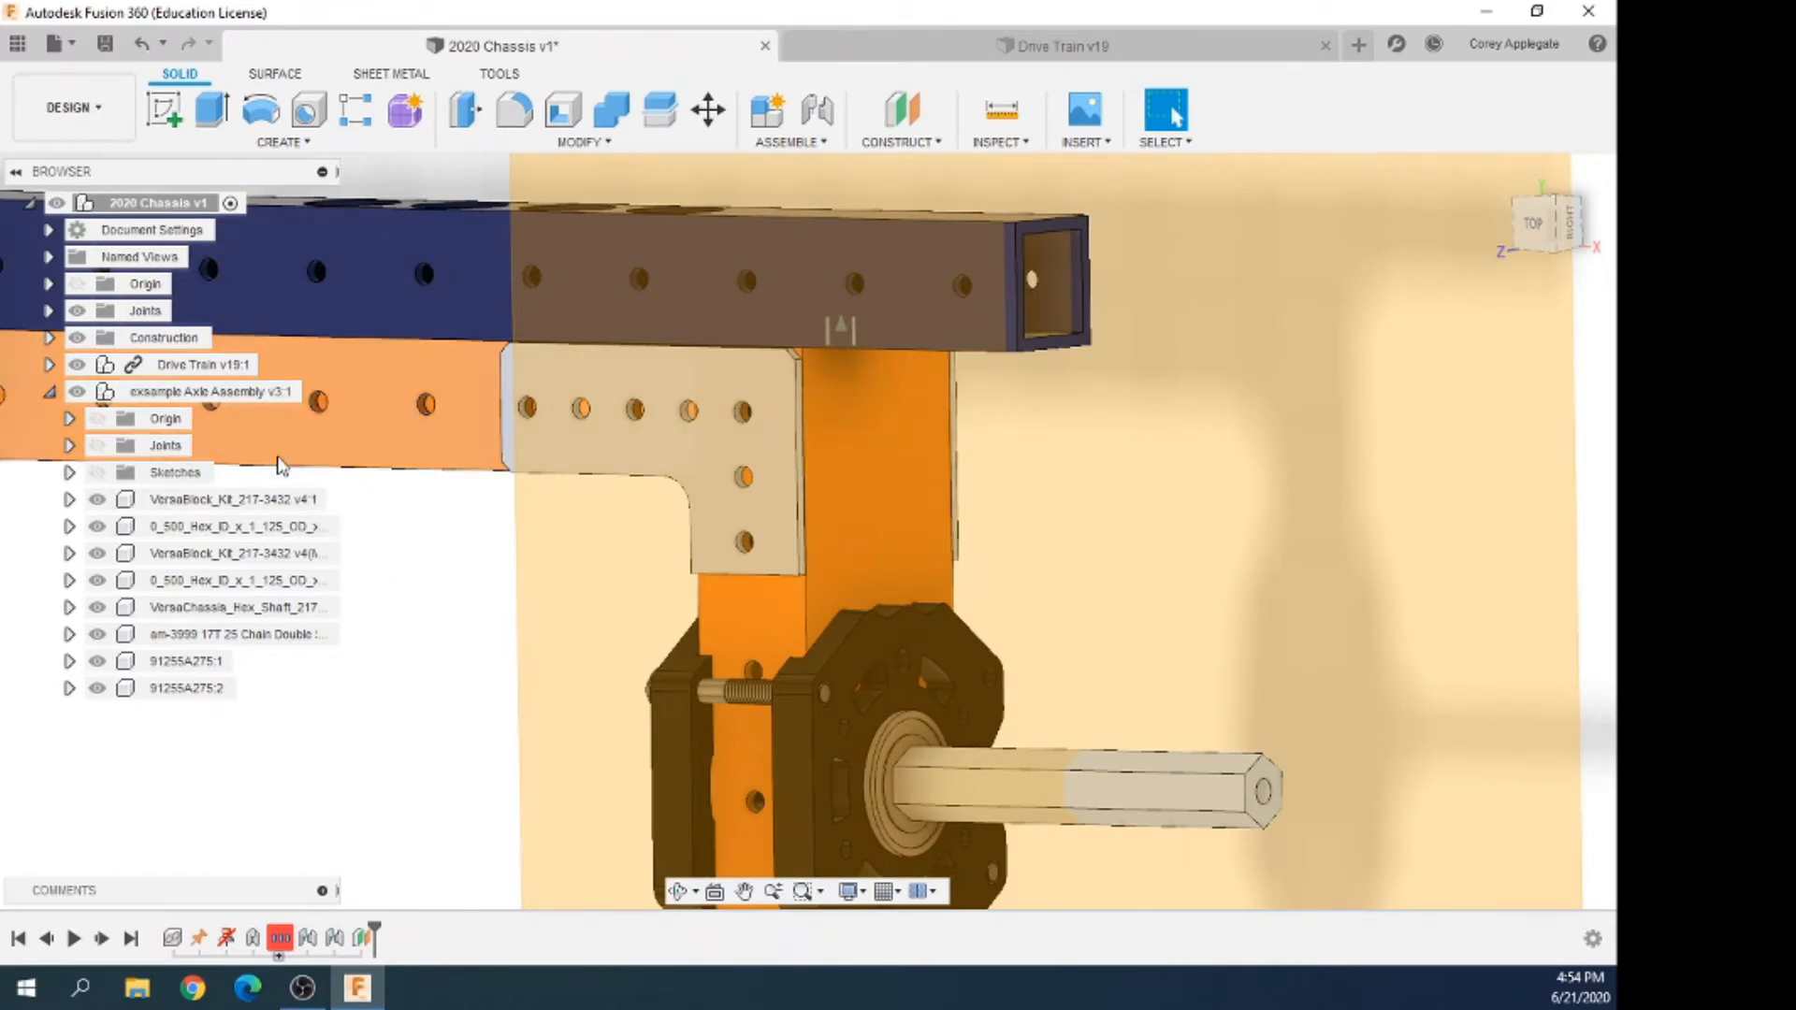
# Activate the VersaChassis hex shaft component inside exsample Axle Assembly for editing
pyautogui.scroll(-3, 301, 472)
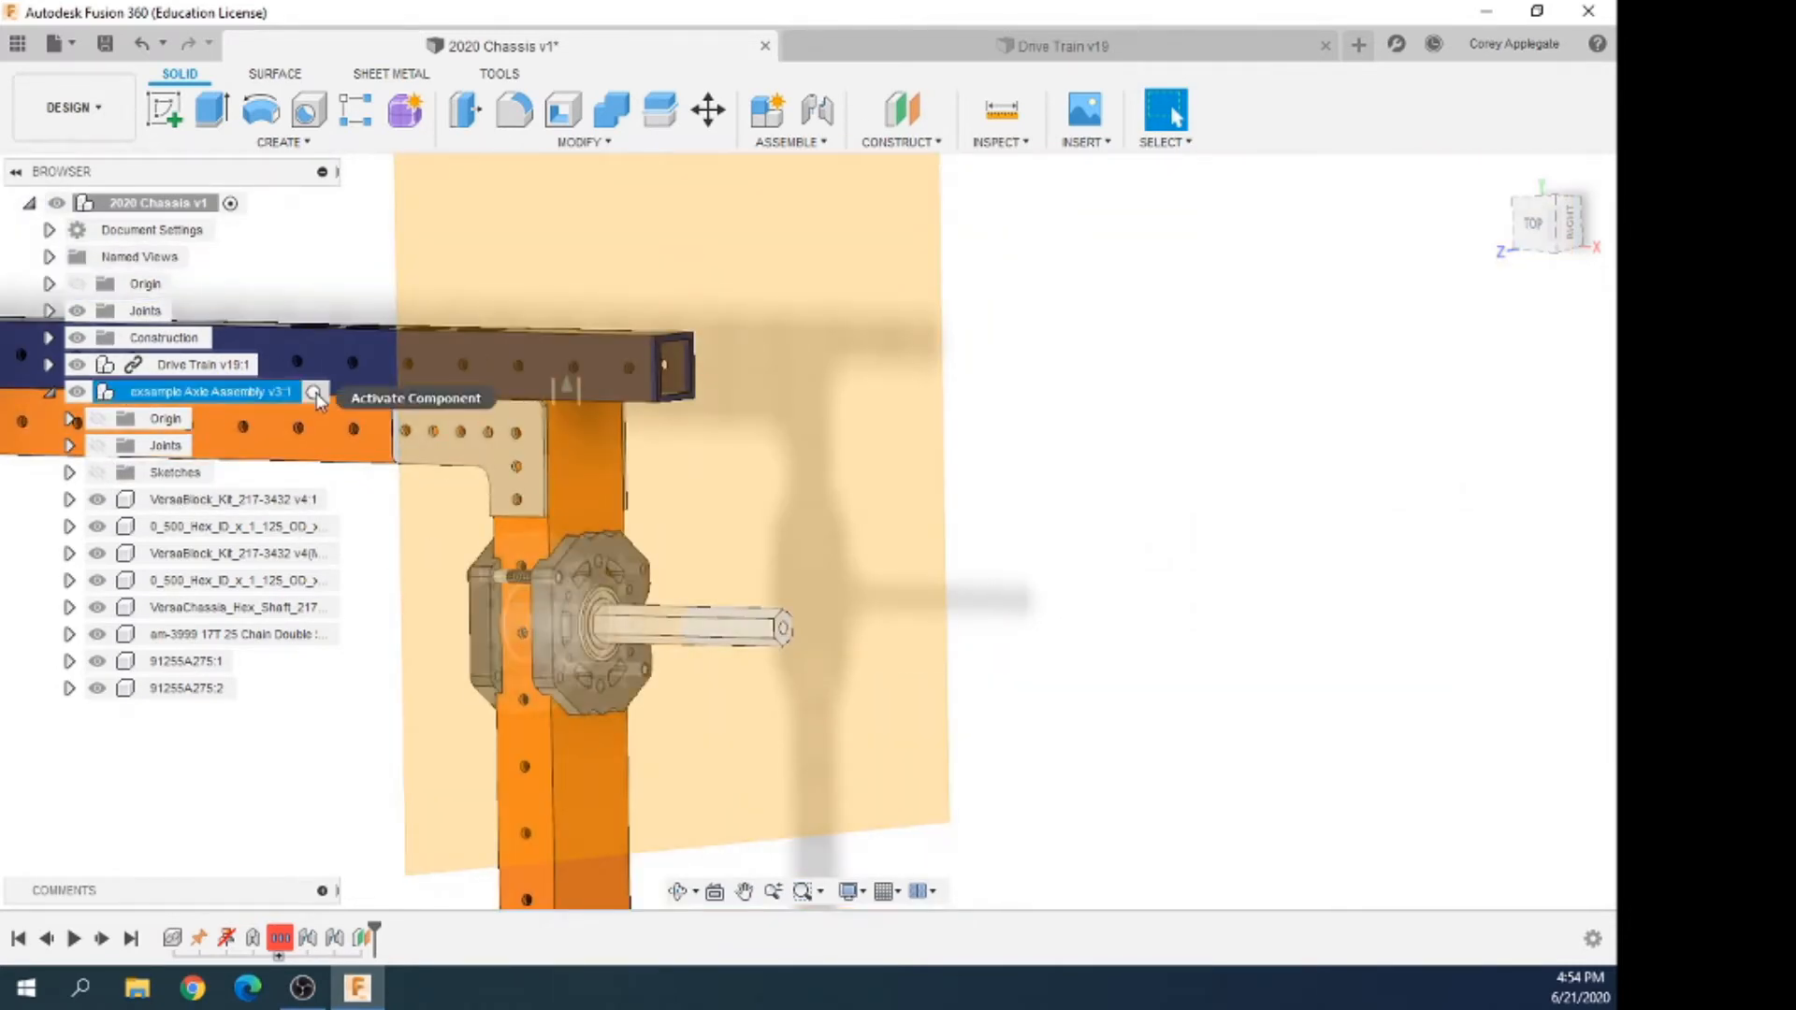
pyautogui.click(316, 392)
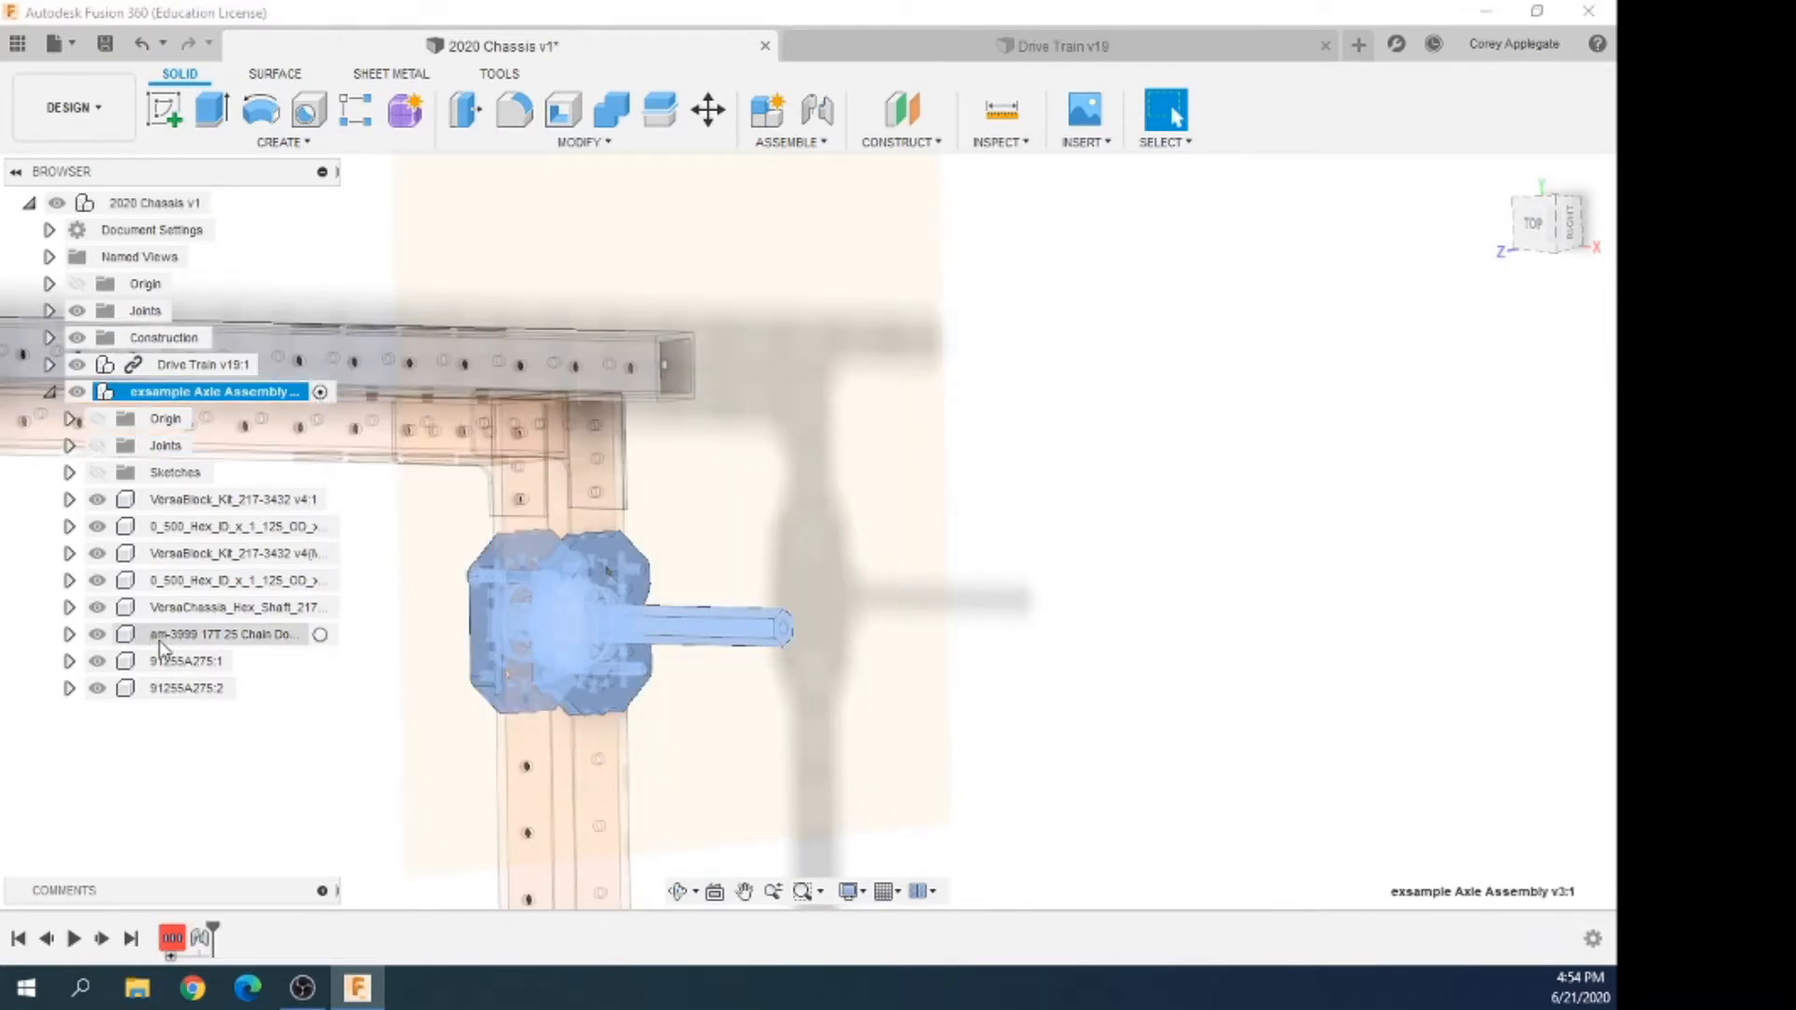
pyautogui.doubleClick(245, 391)
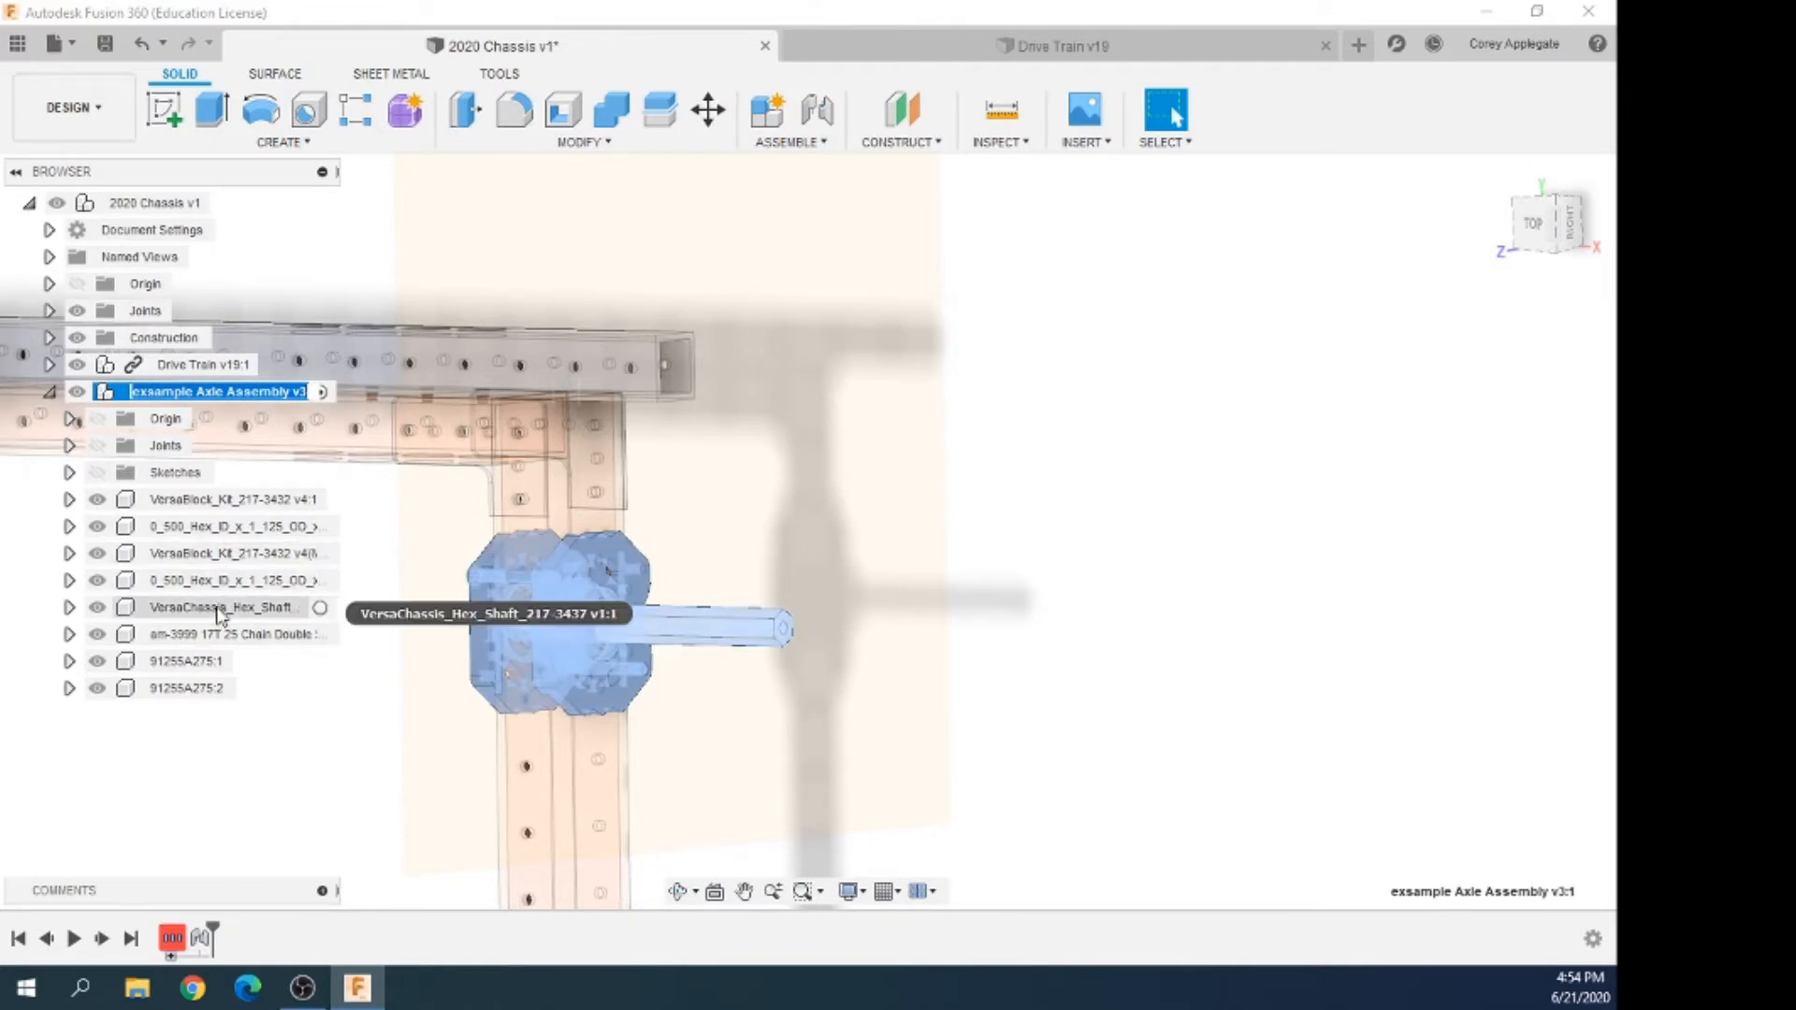
pyautogui.click(320, 609)
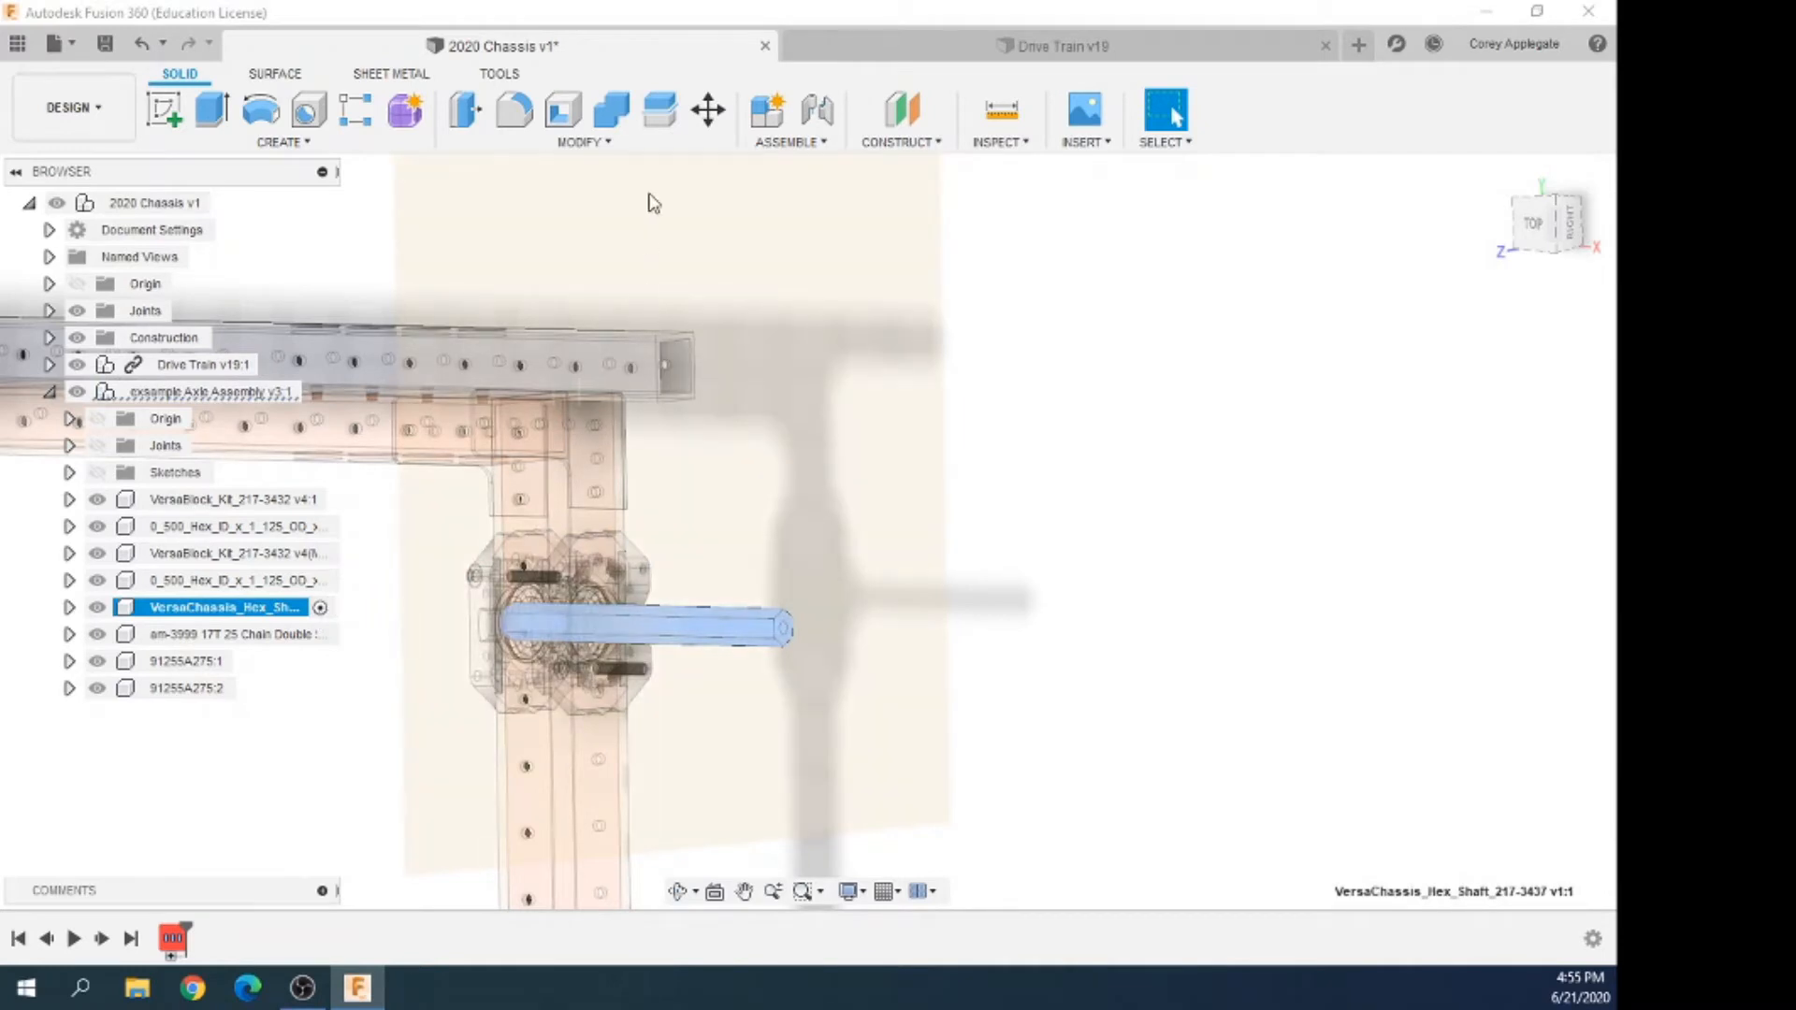
# Split the hex shaft body using the construction plane offset from the blue tube's end as the splitting tool
pyautogui.click(657, 112)
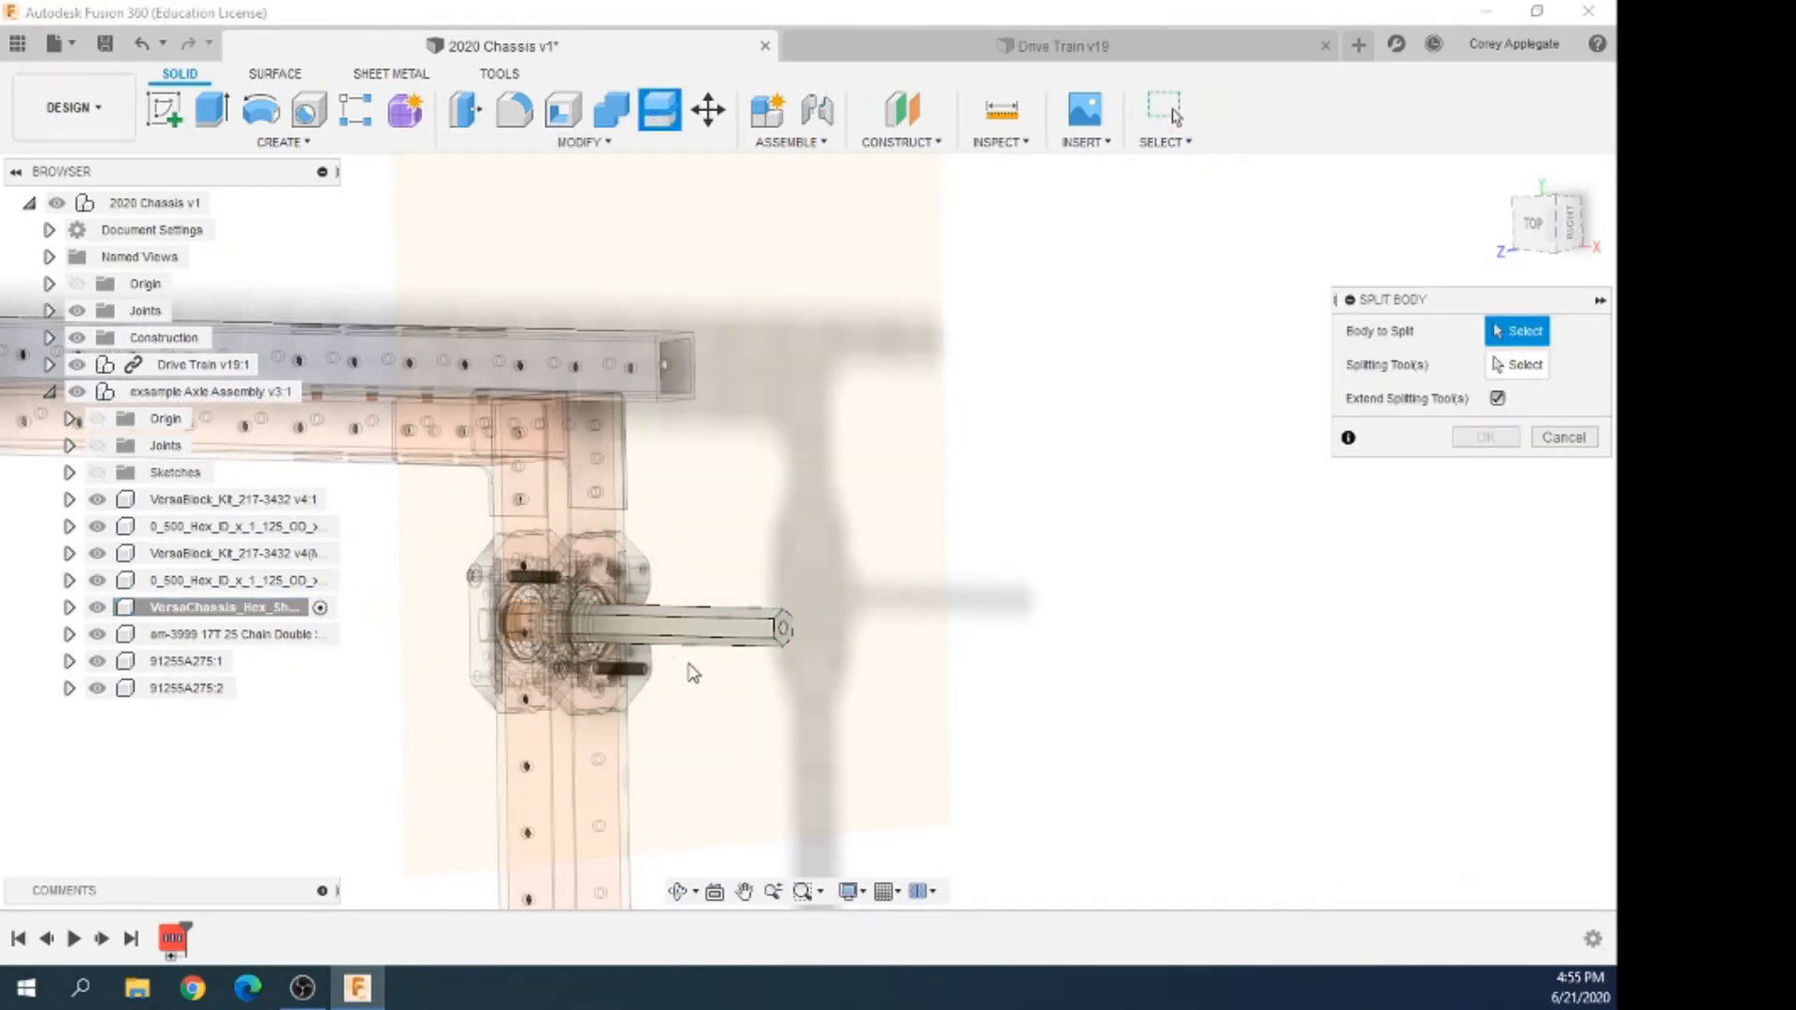
pyautogui.click(695, 625)
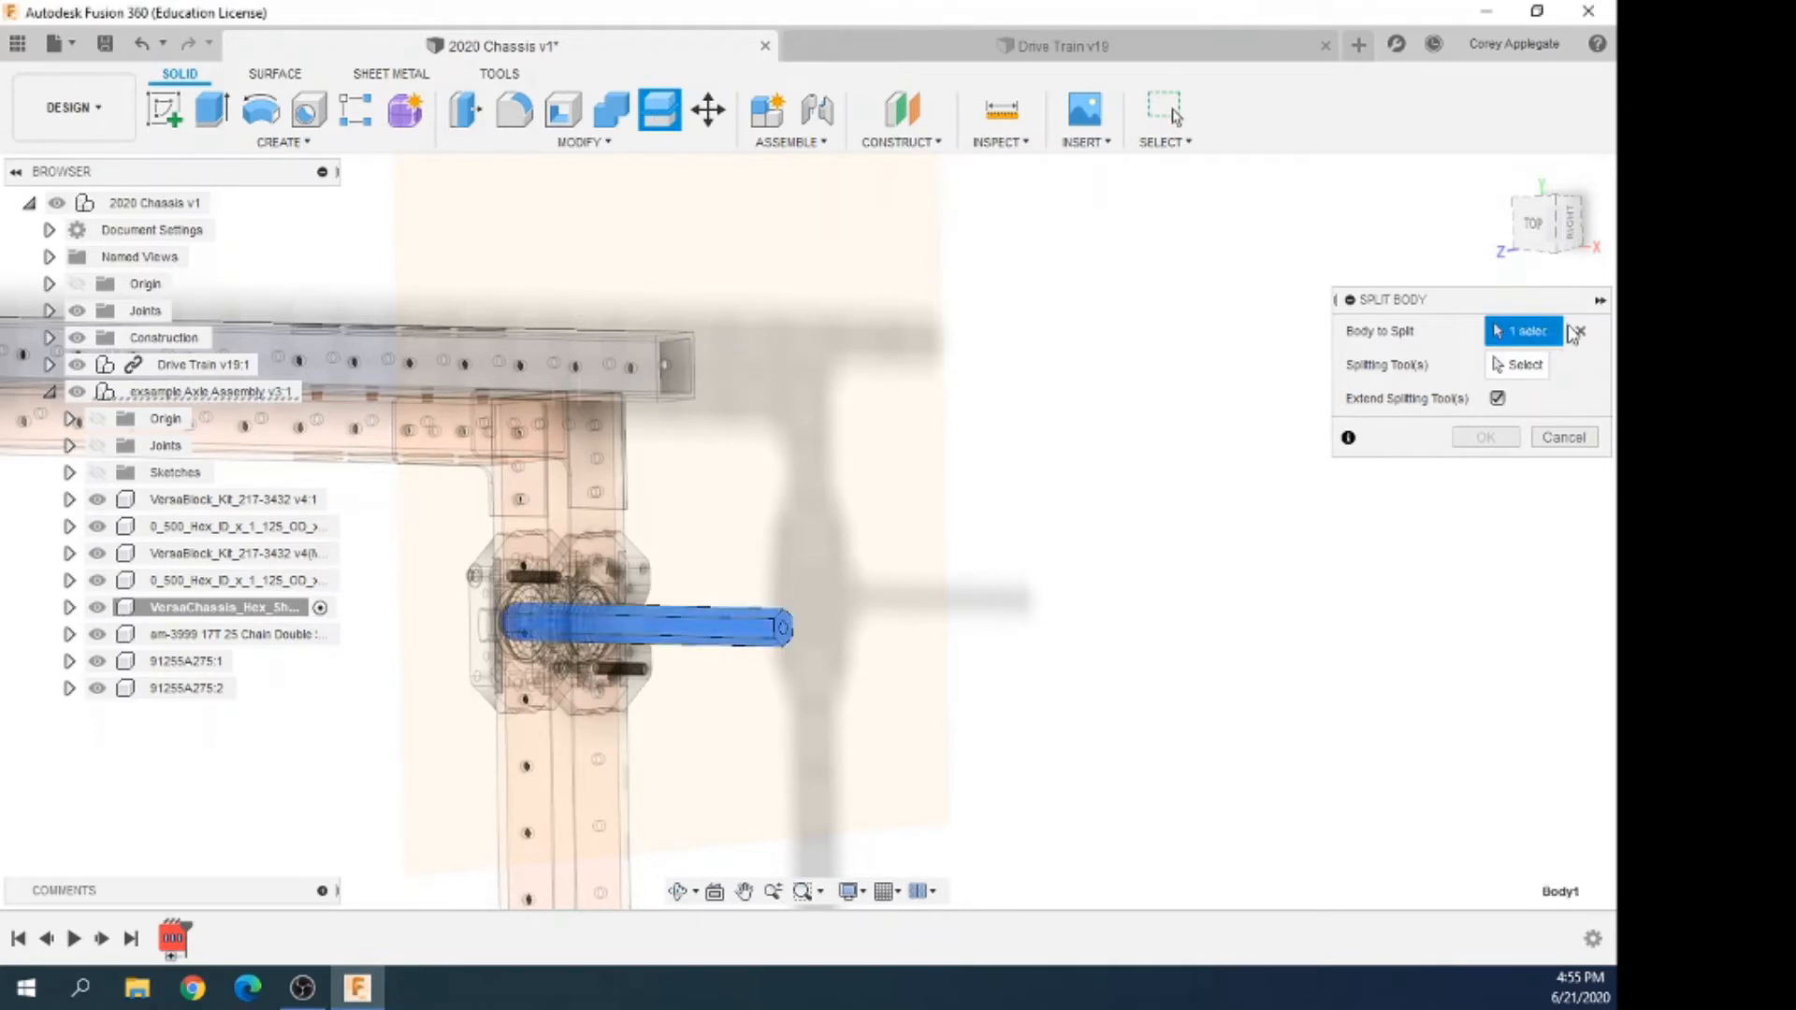
pyautogui.click(1542, 368)
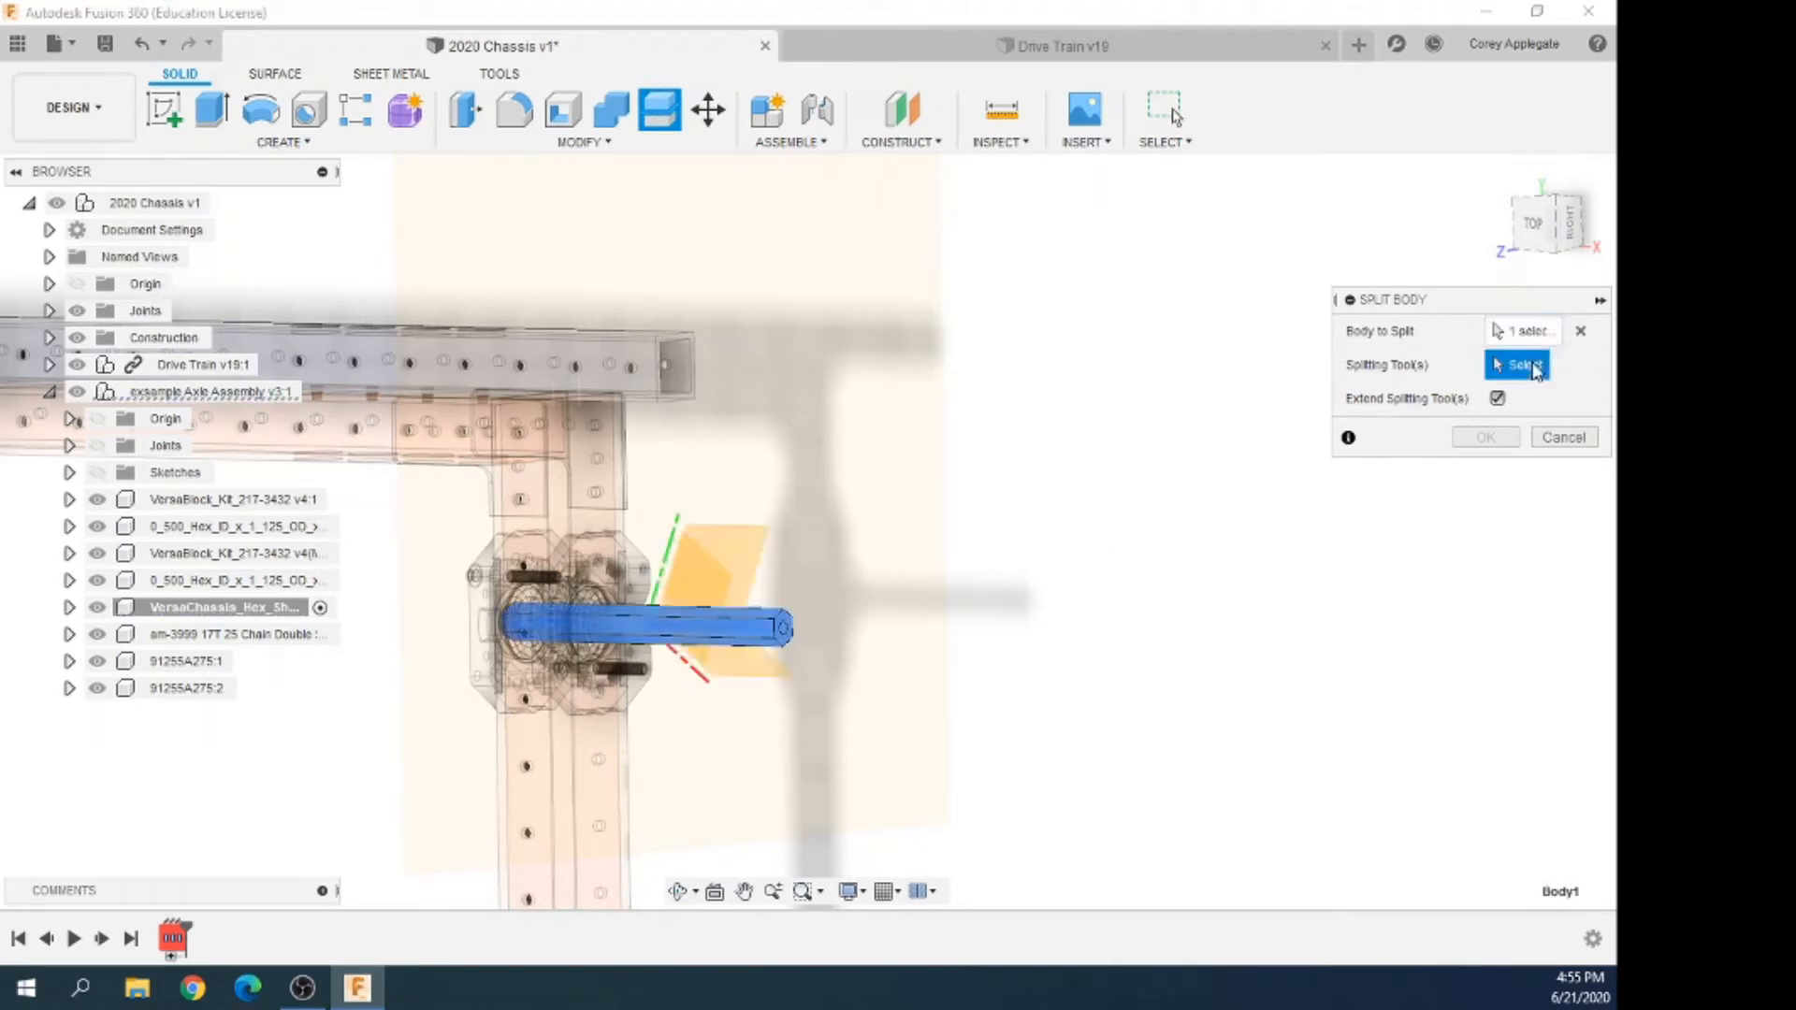
pyautogui.click(807, 409)
pyautogui.click(810, 313)
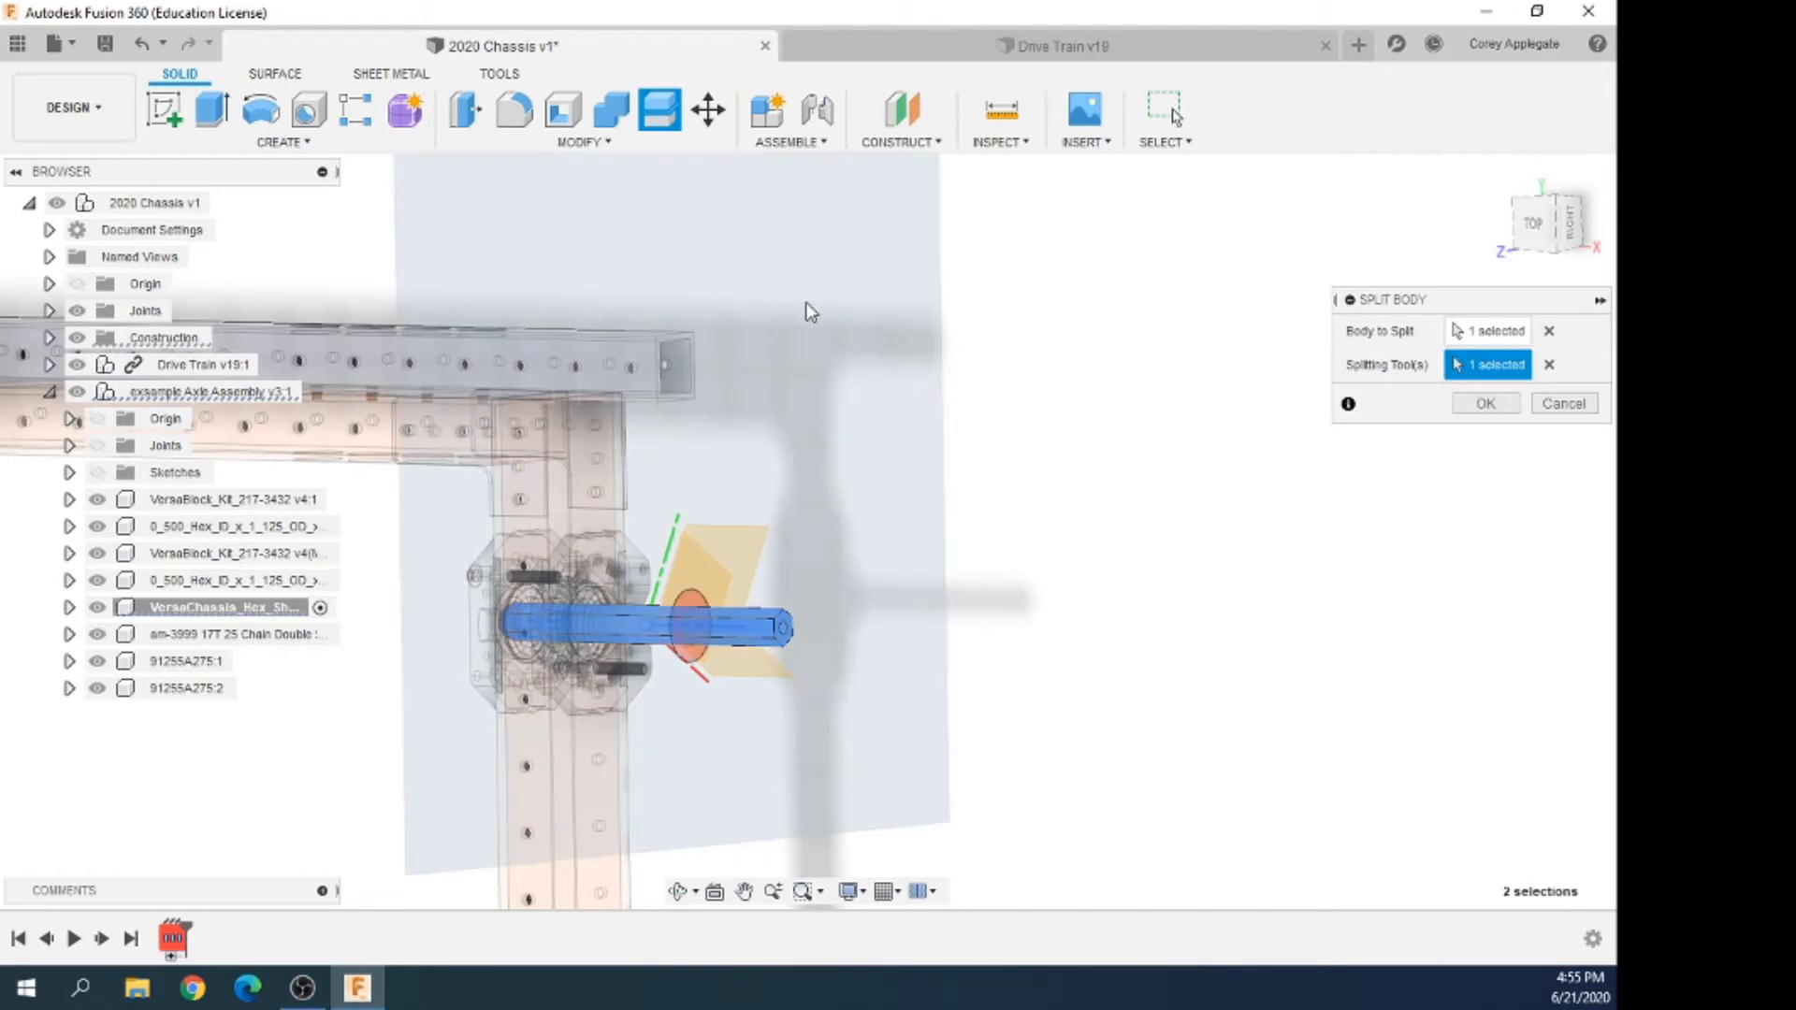
pyautogui.click(1502, 409)
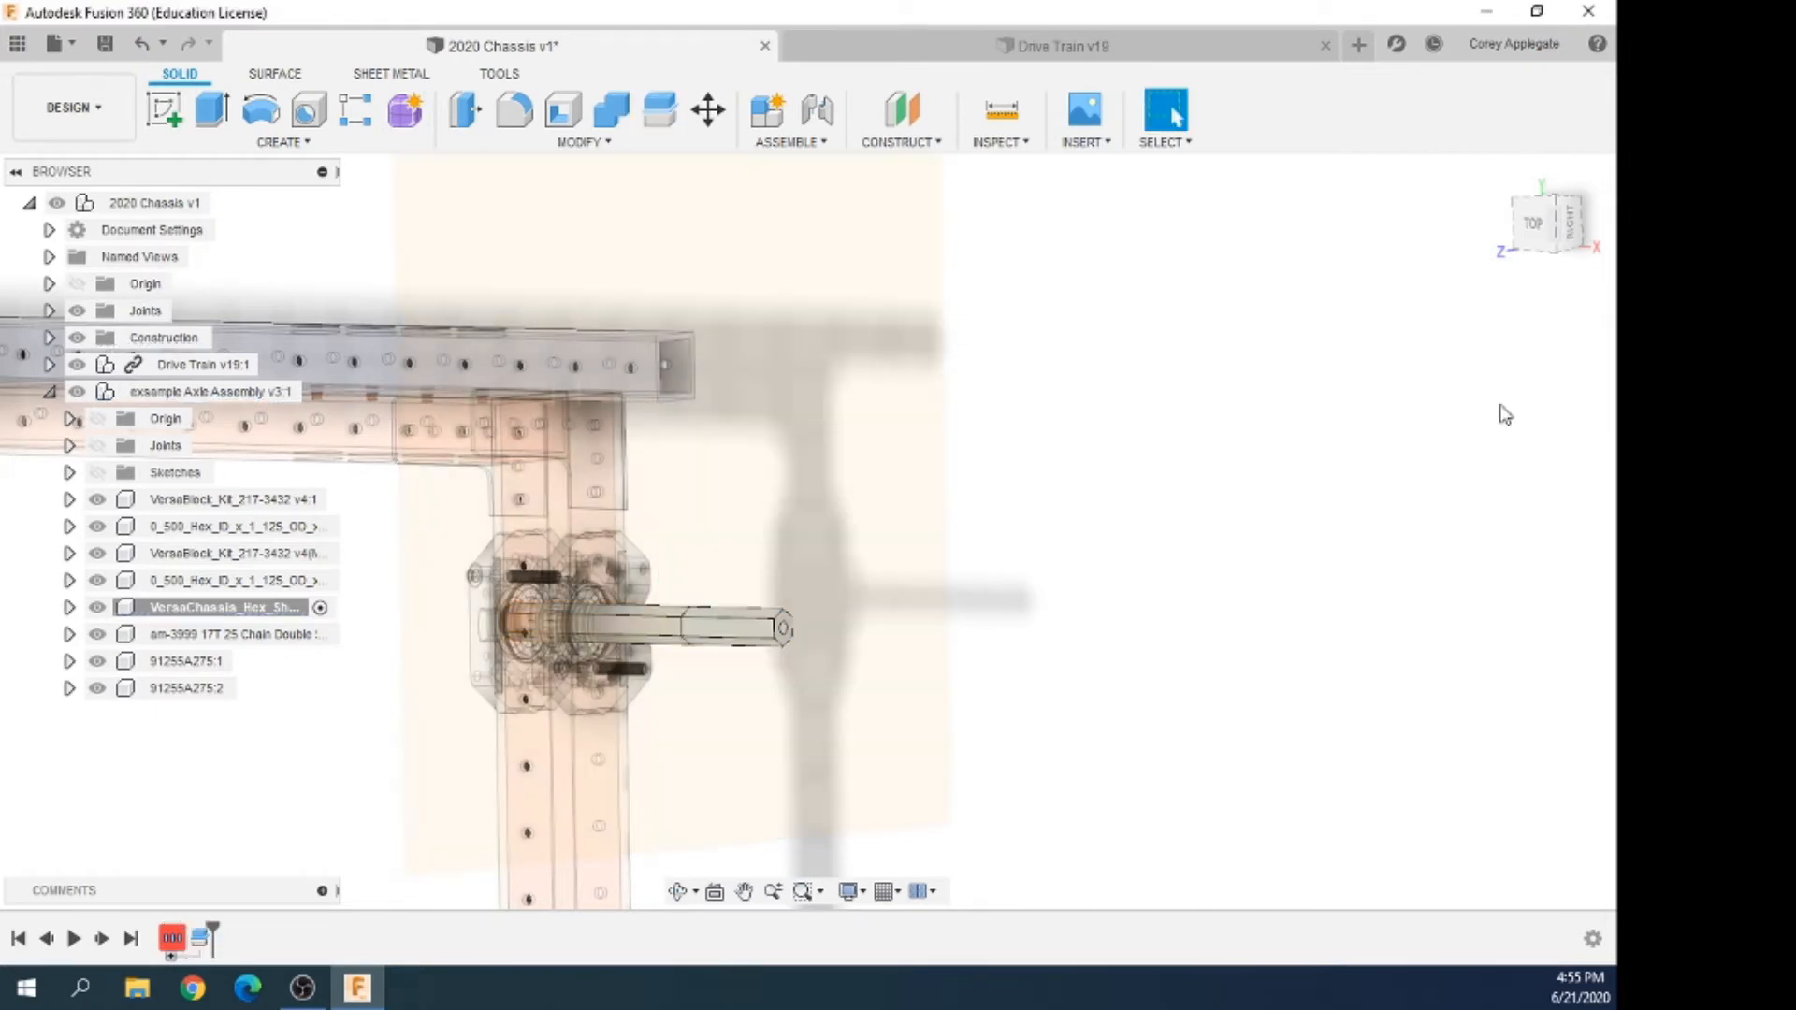
# Remove Body2, the outer cut-off end of the hex shaft, keeping it as a timeline feature
pyautogui.click(68, 607)
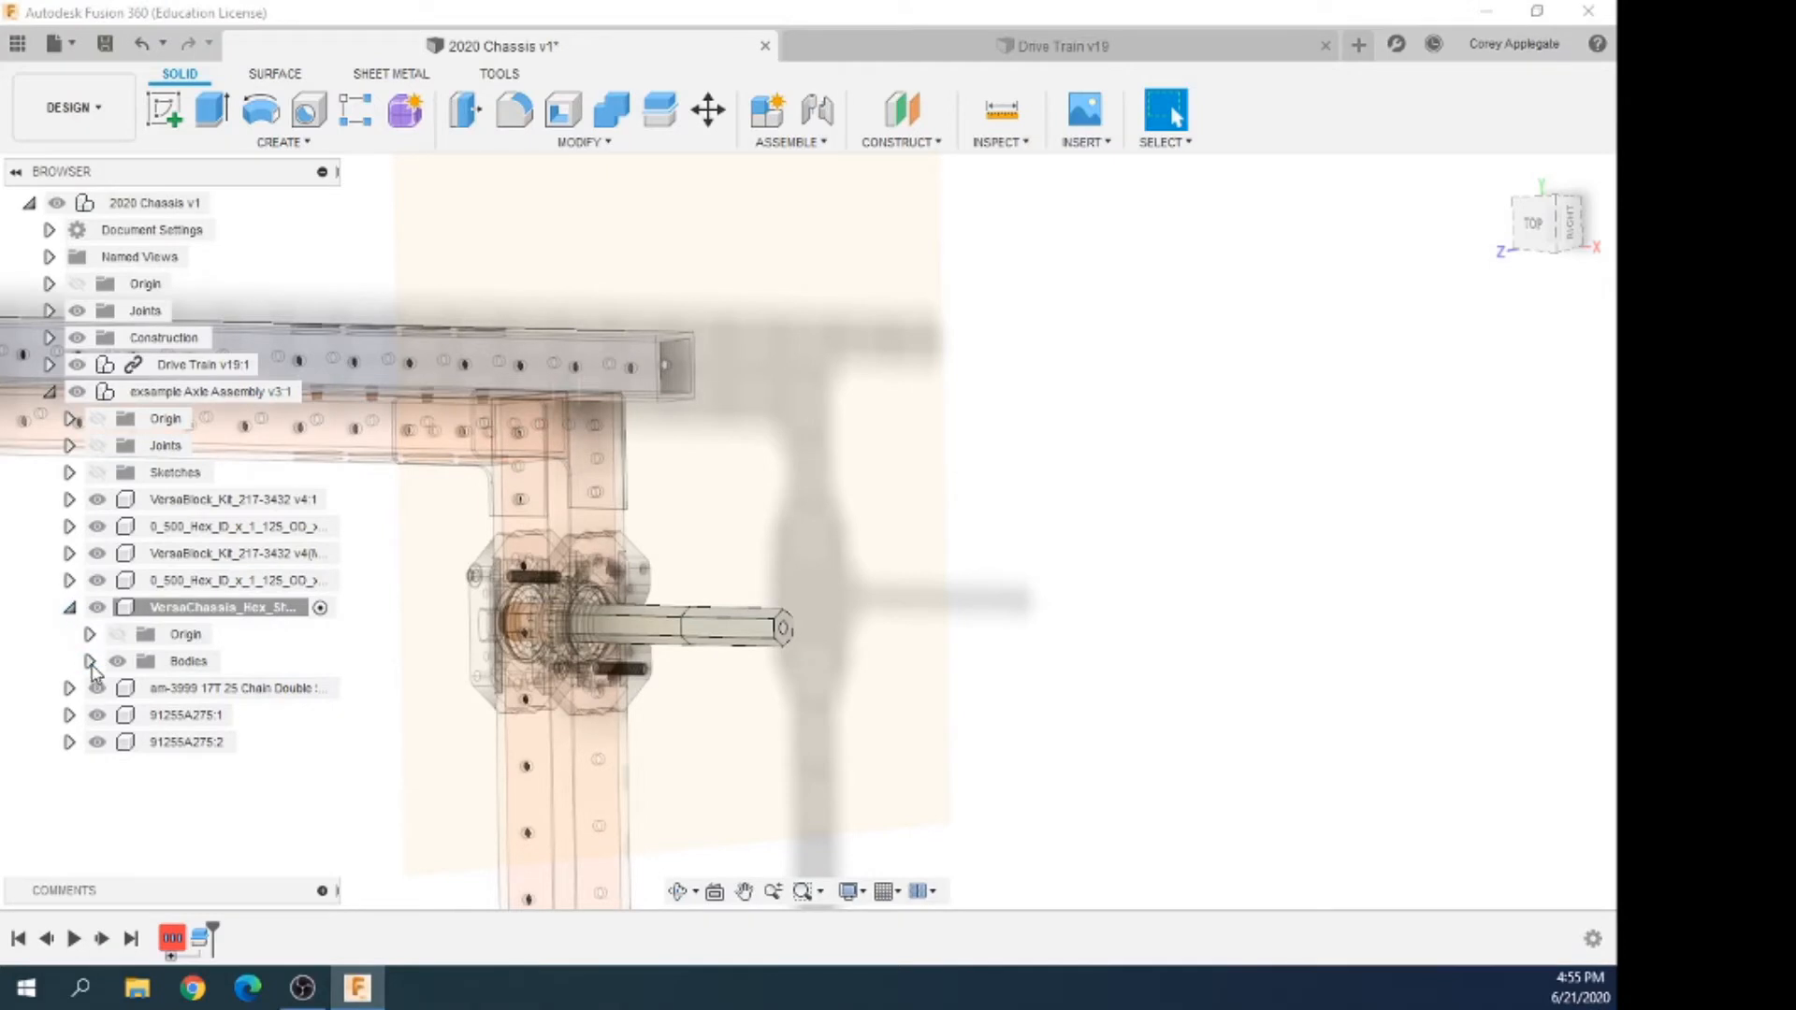
pyautogui.click(90, 661)
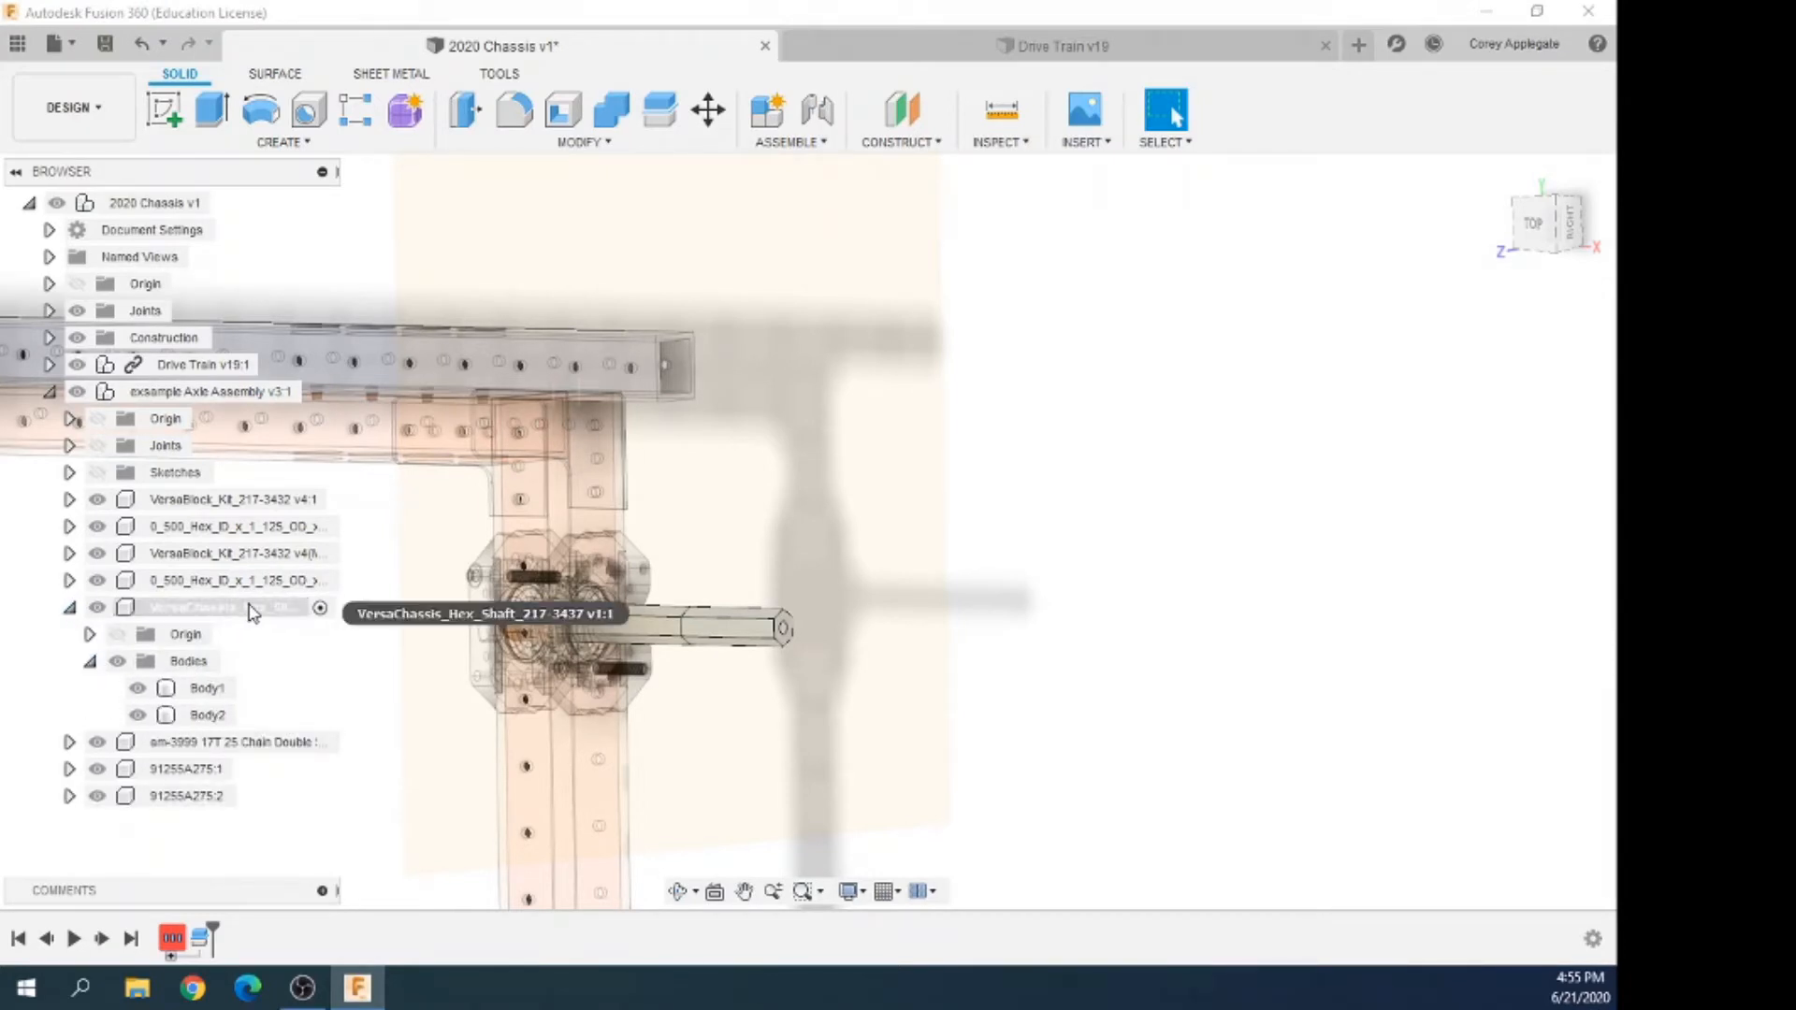
pyautogui.click(202, 692)
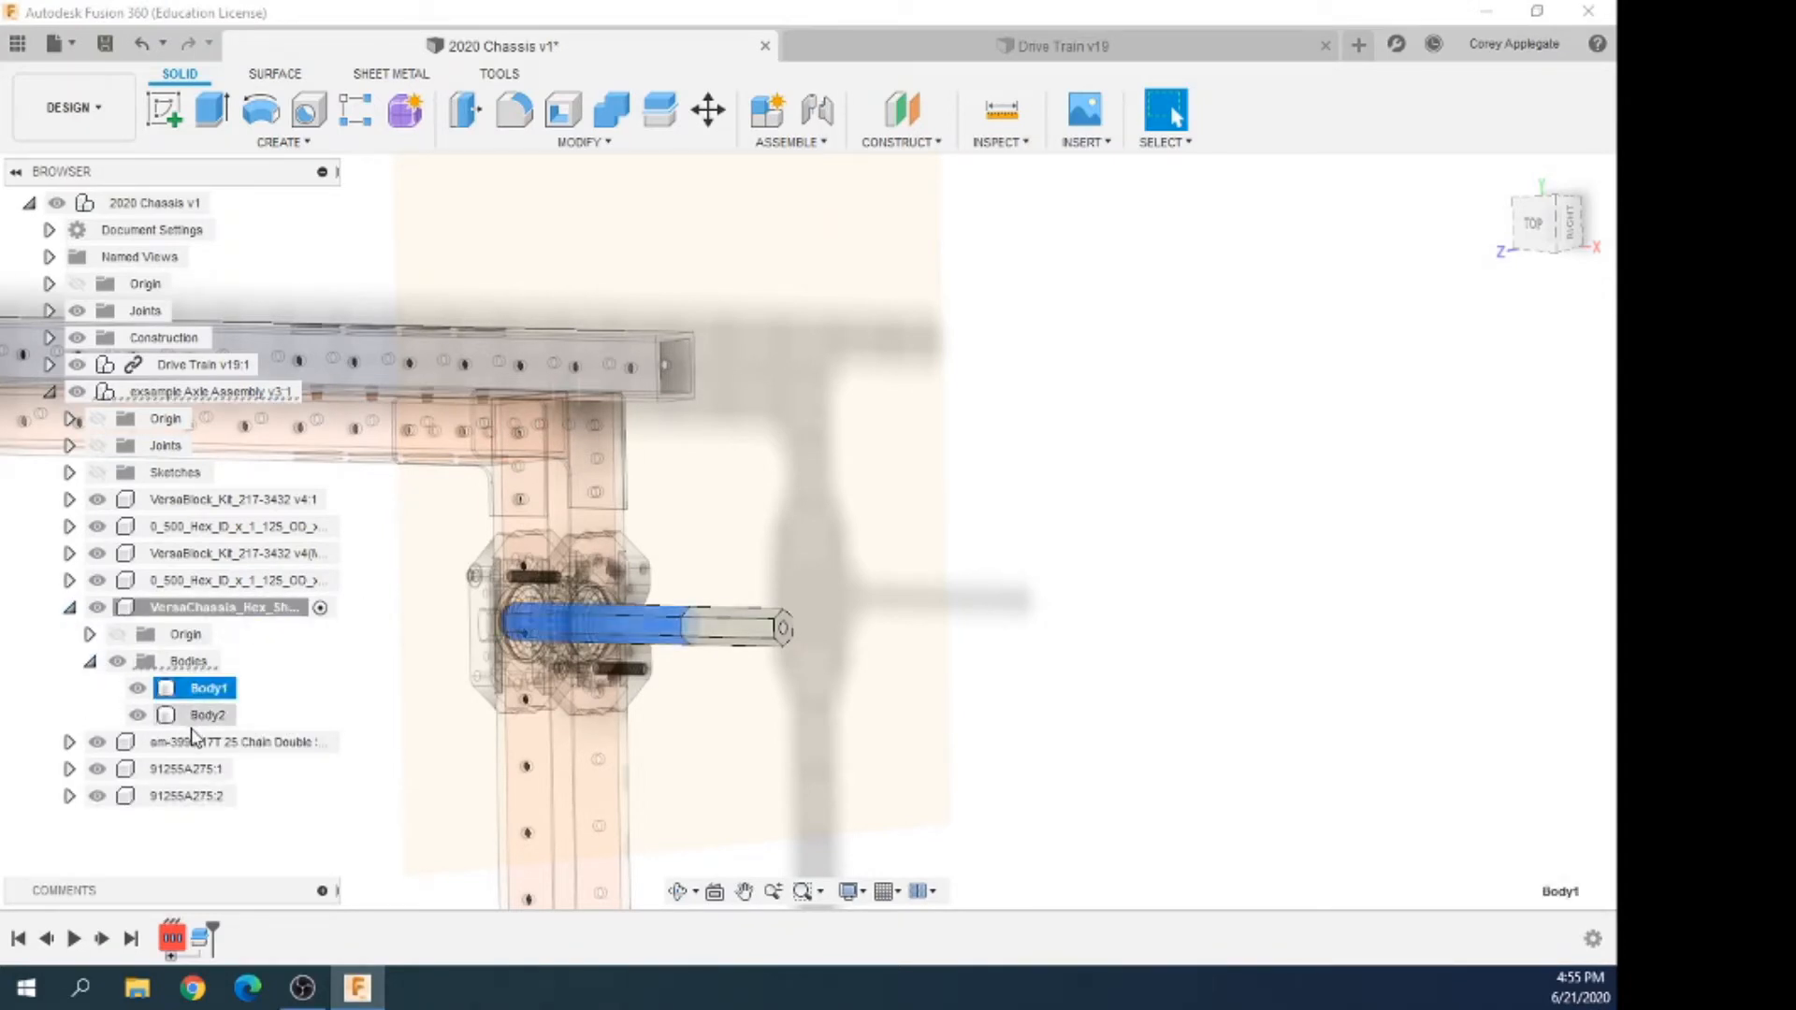
pyautogui.click(201, 715)
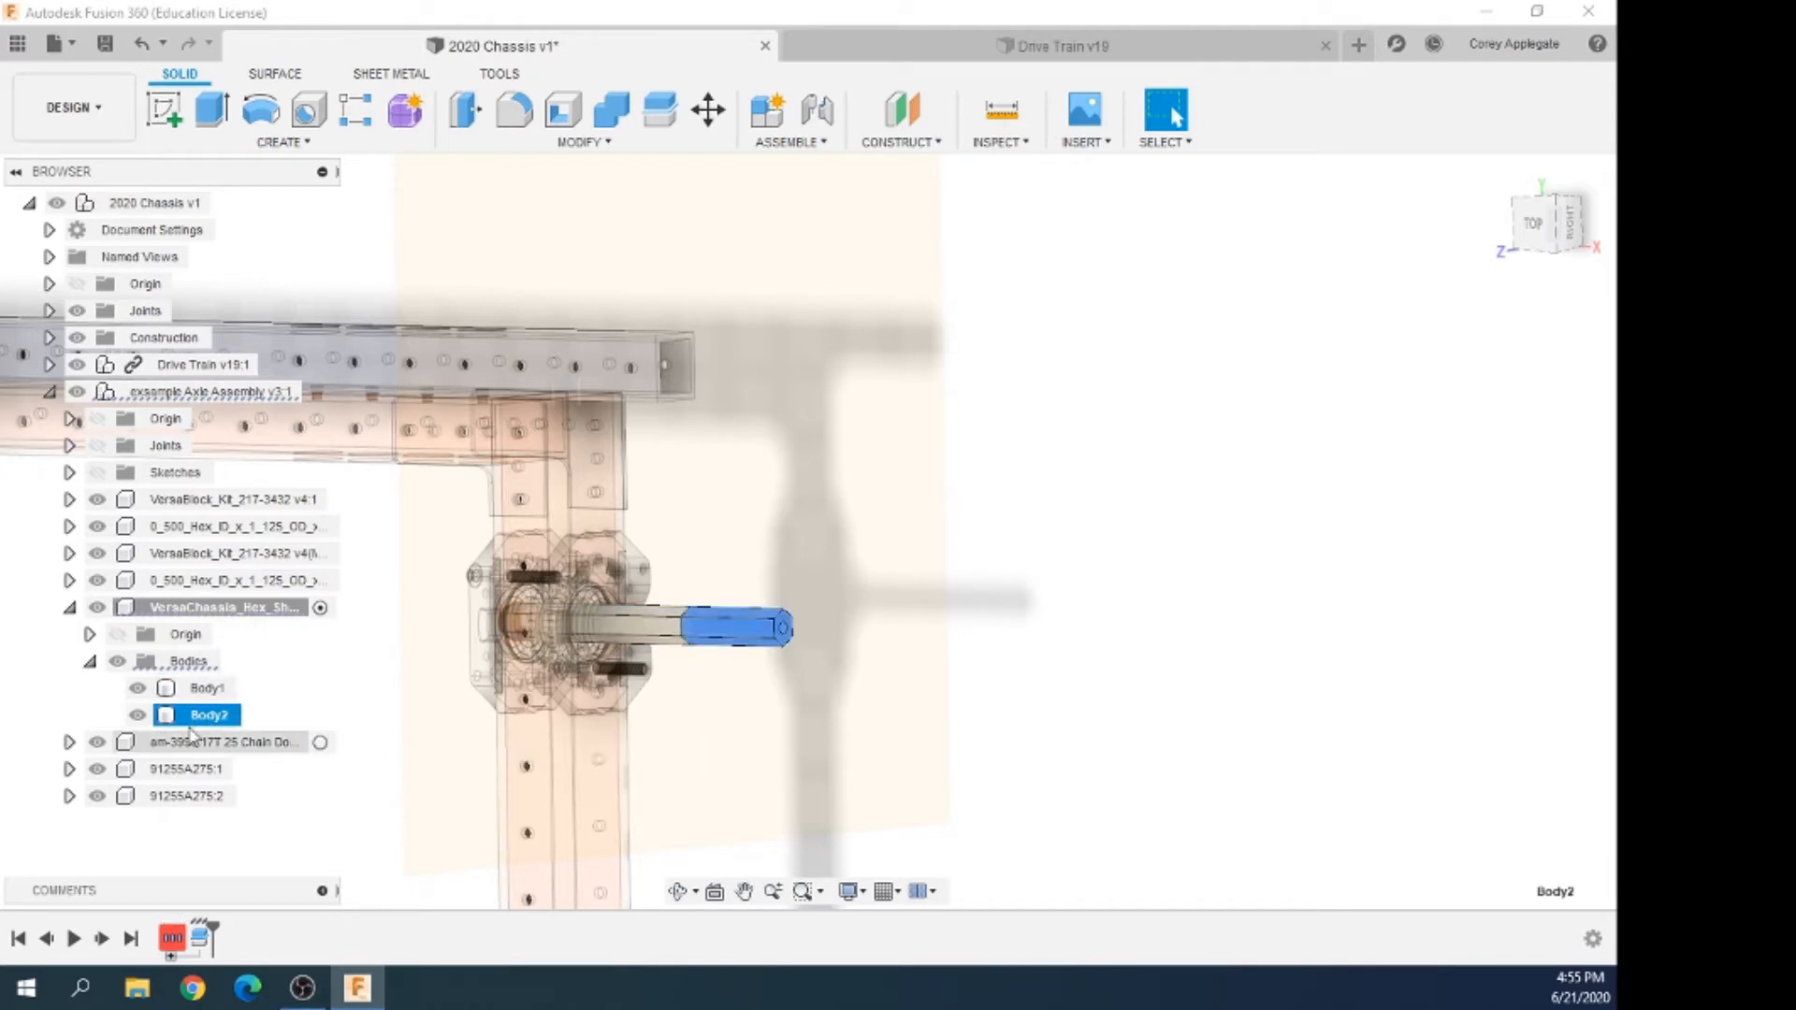
pyautogui.rightClick(197, 726)
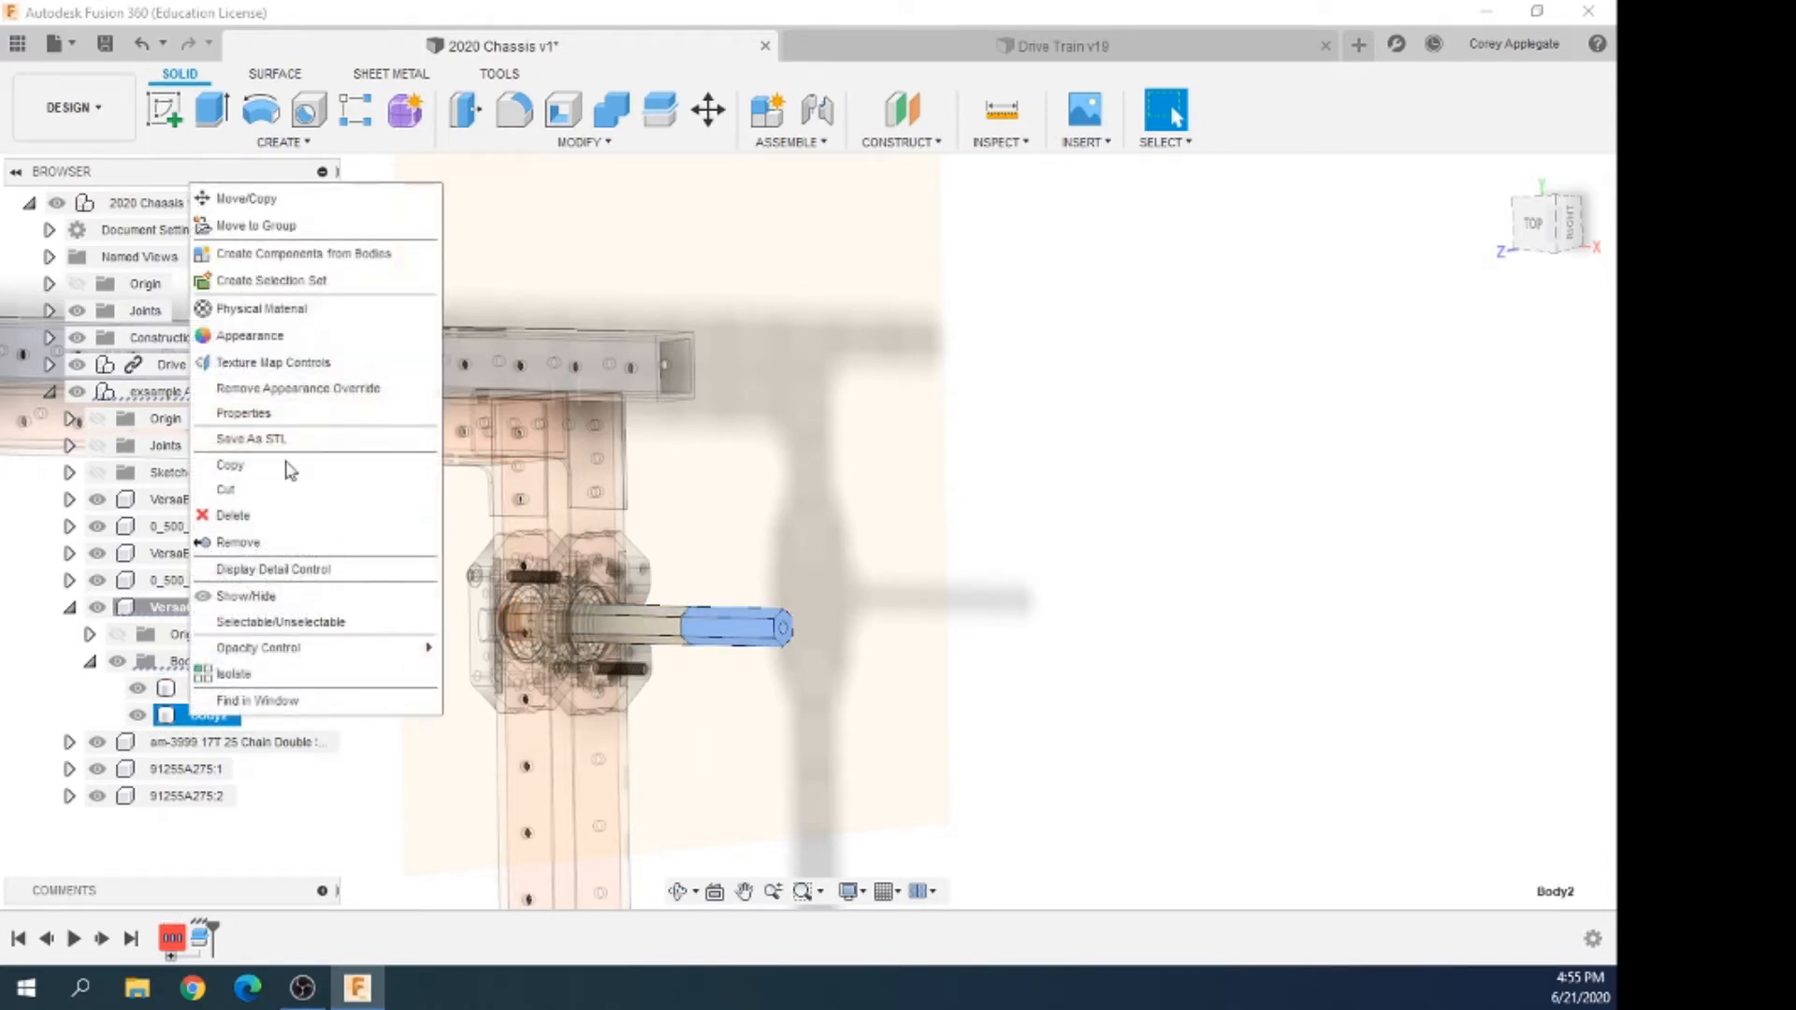
pyautogui.click(254, 544)
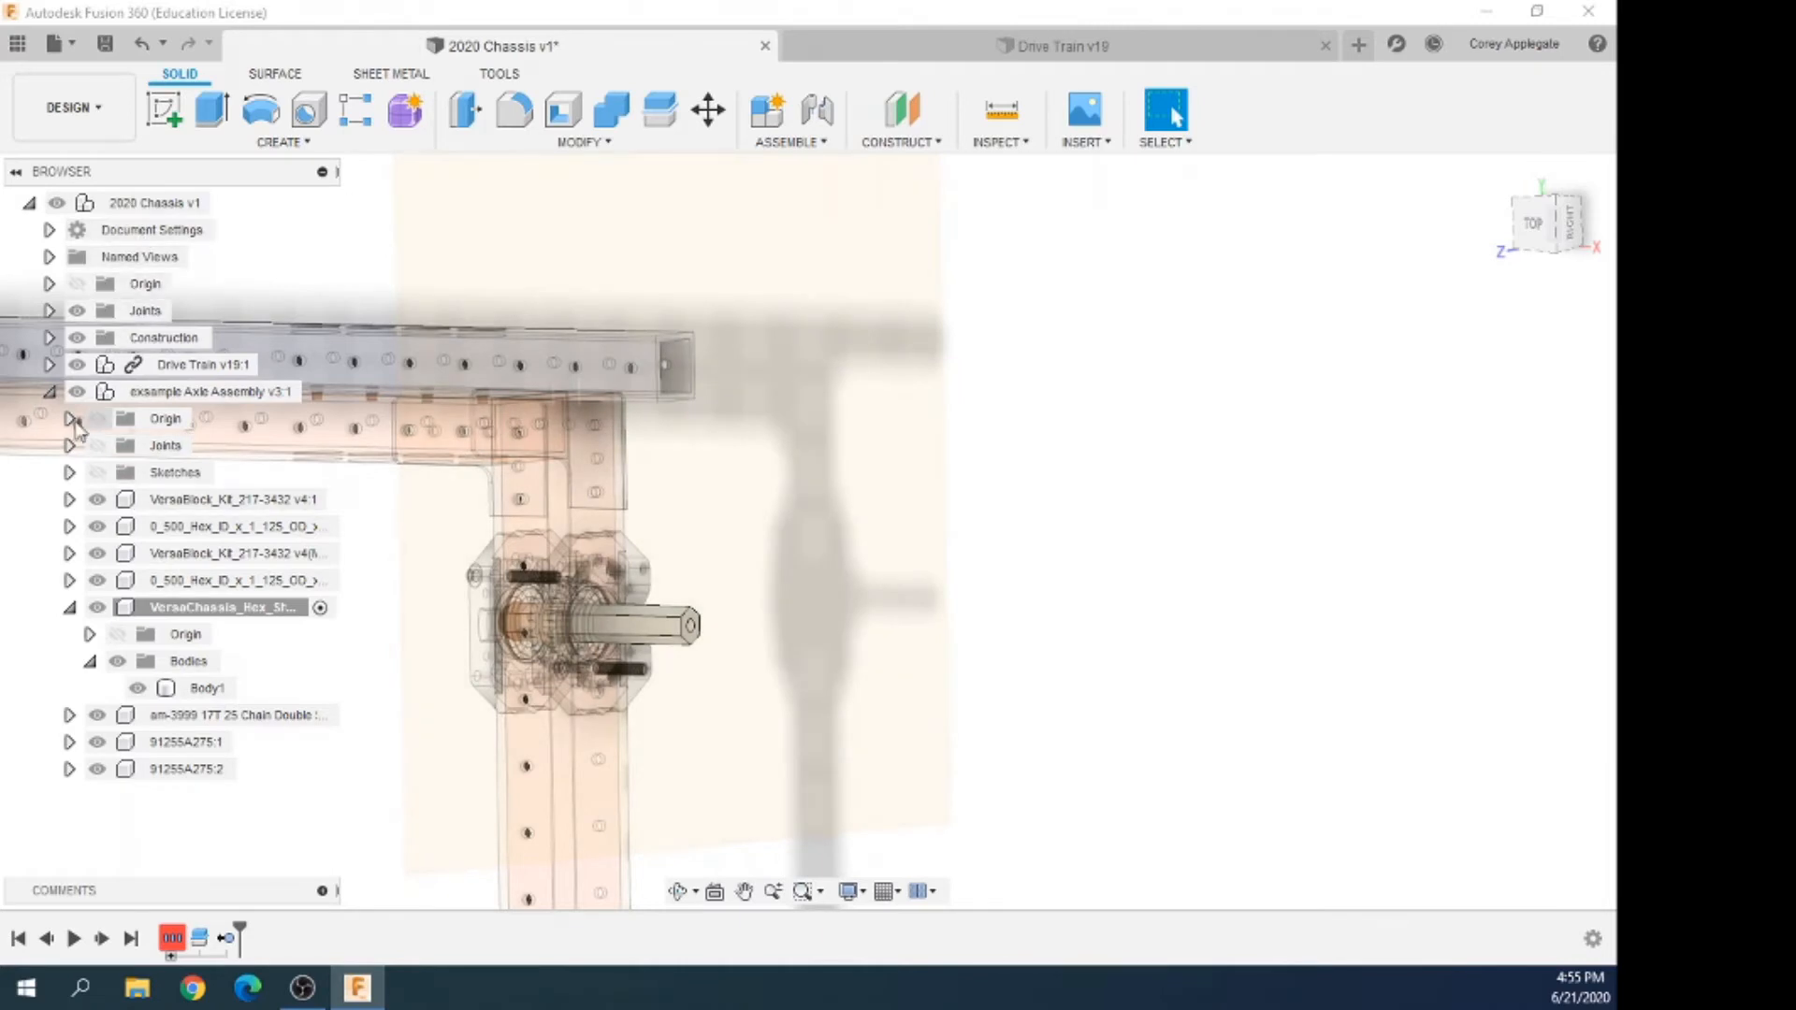
# Reactivate the top-level 2020 Chassis, hide construction Plane1 and return to the home view
pyautogui.click(230, 202)
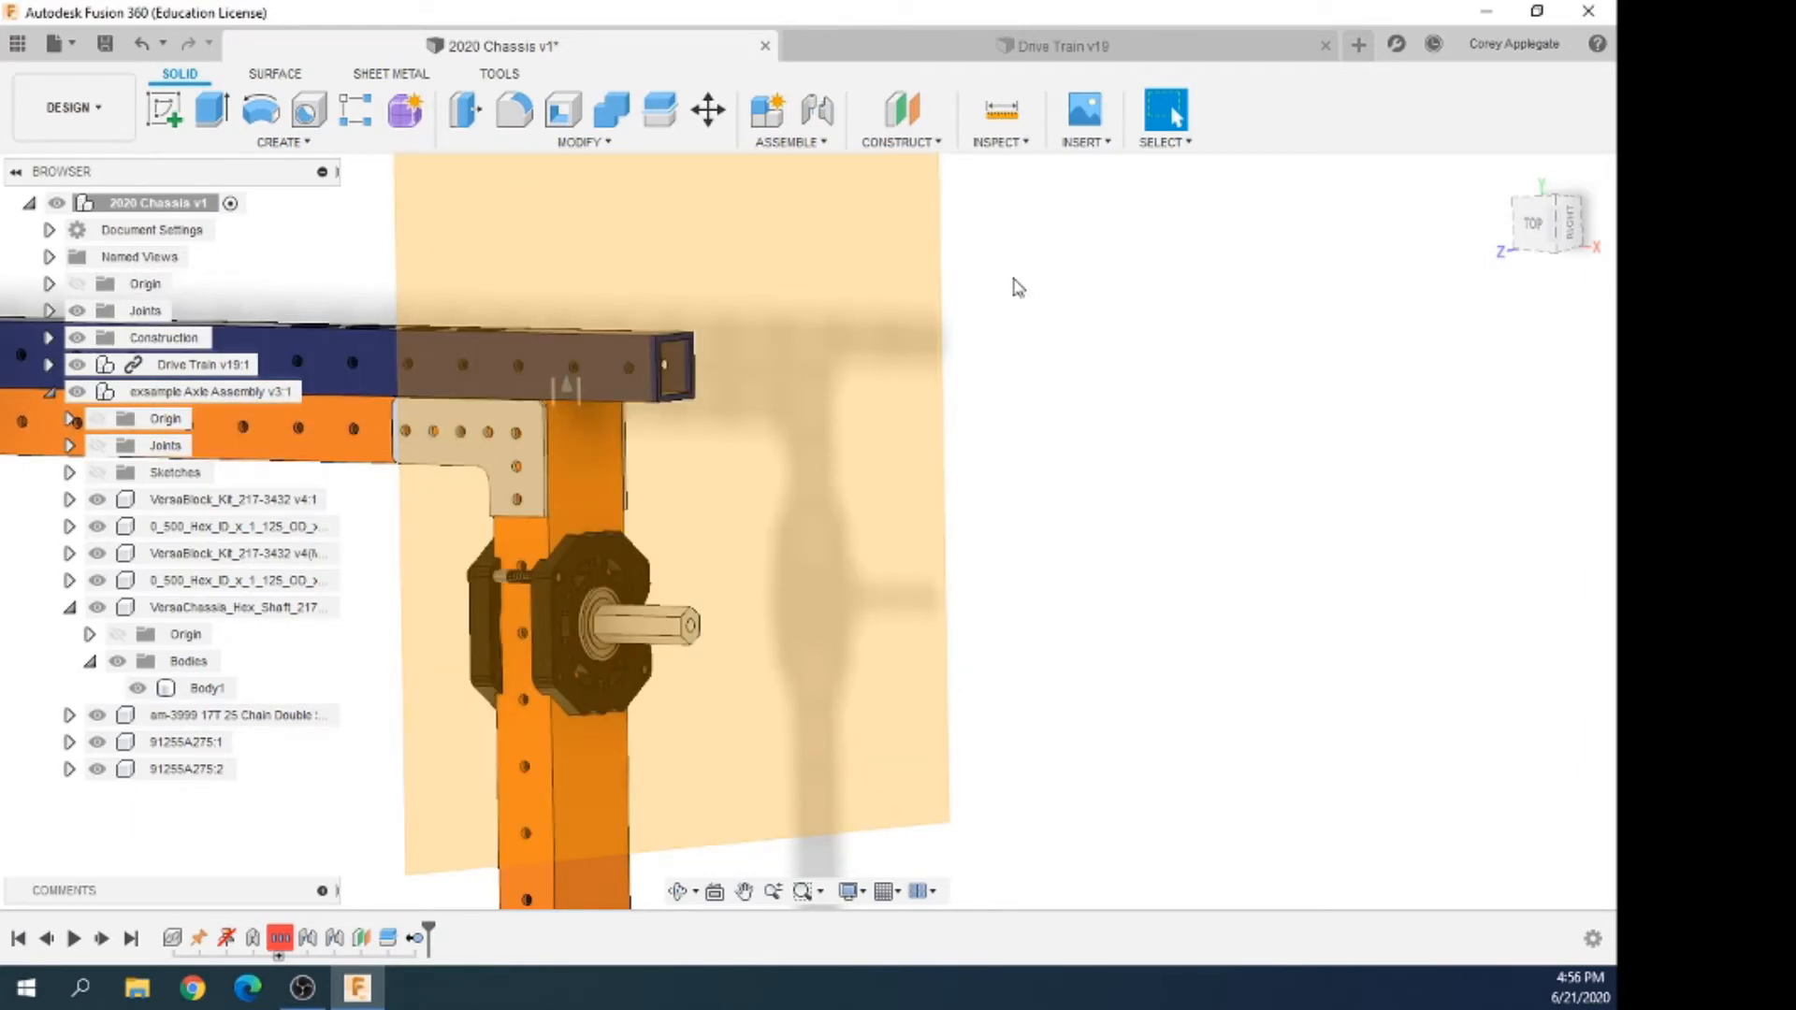
pyautogui.click(79, 365)
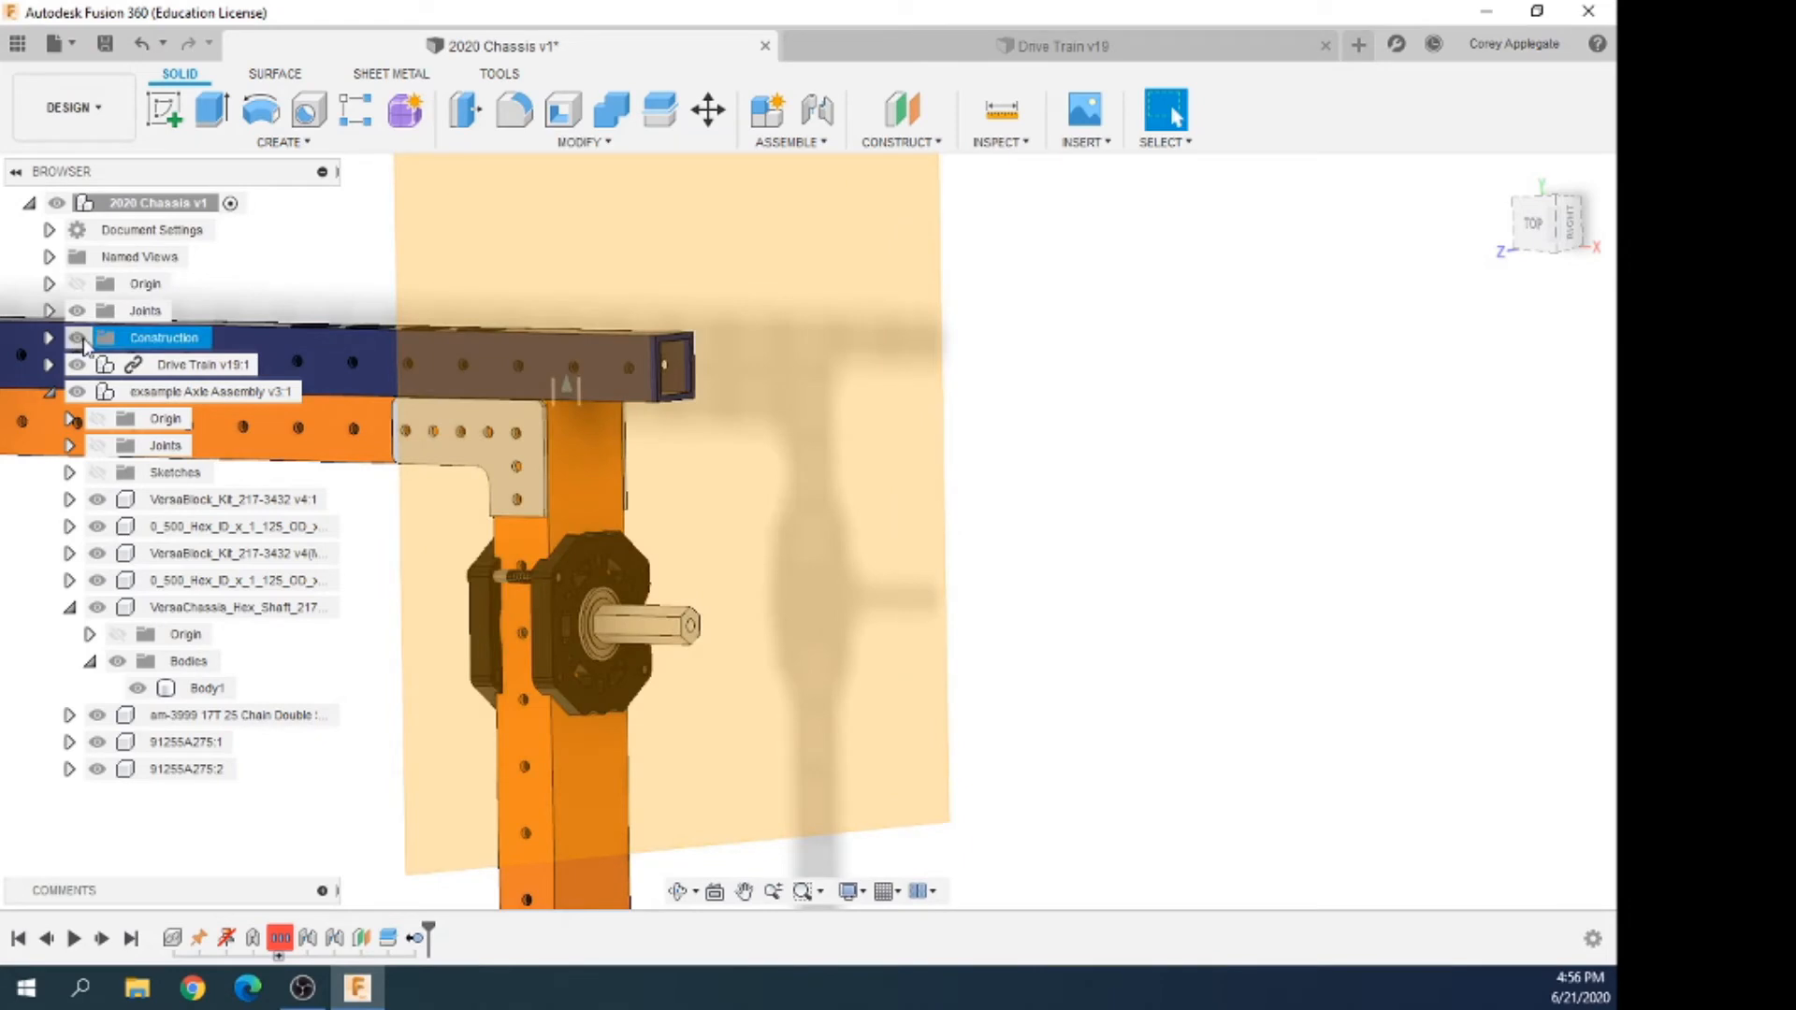
pyautogui.click(48, 338)
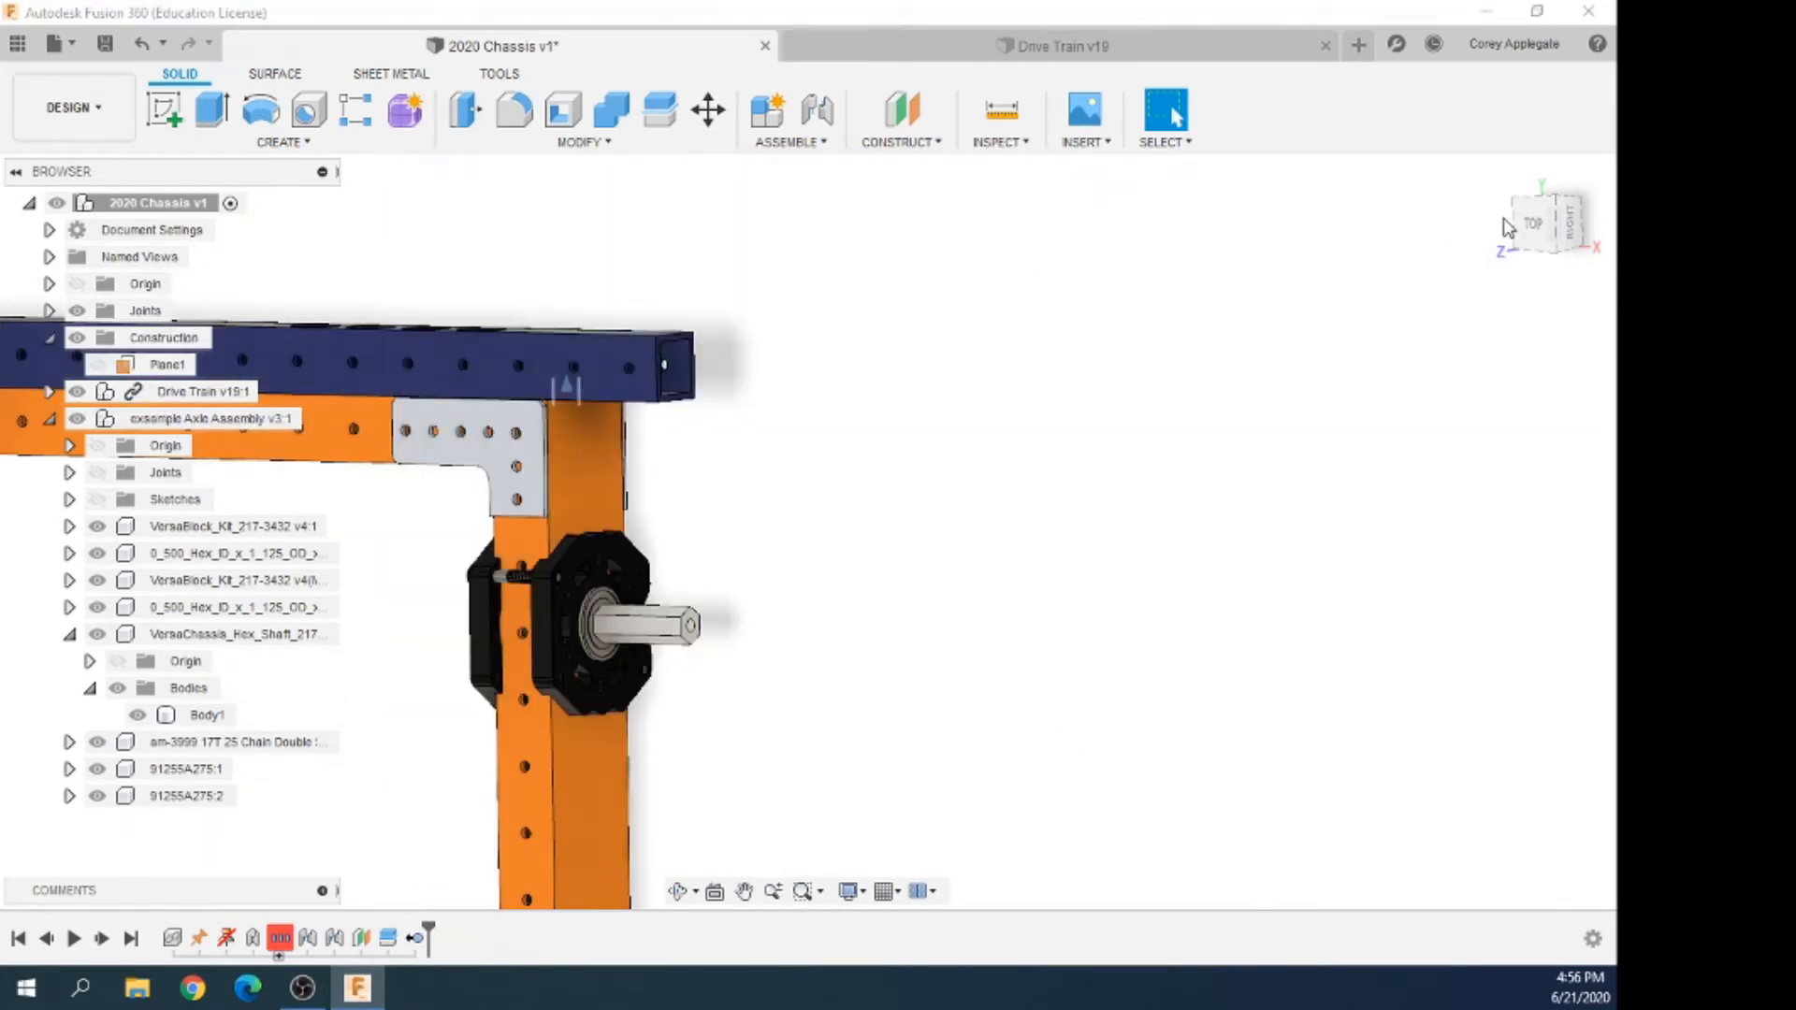
pyautogui.click(1501, 174)
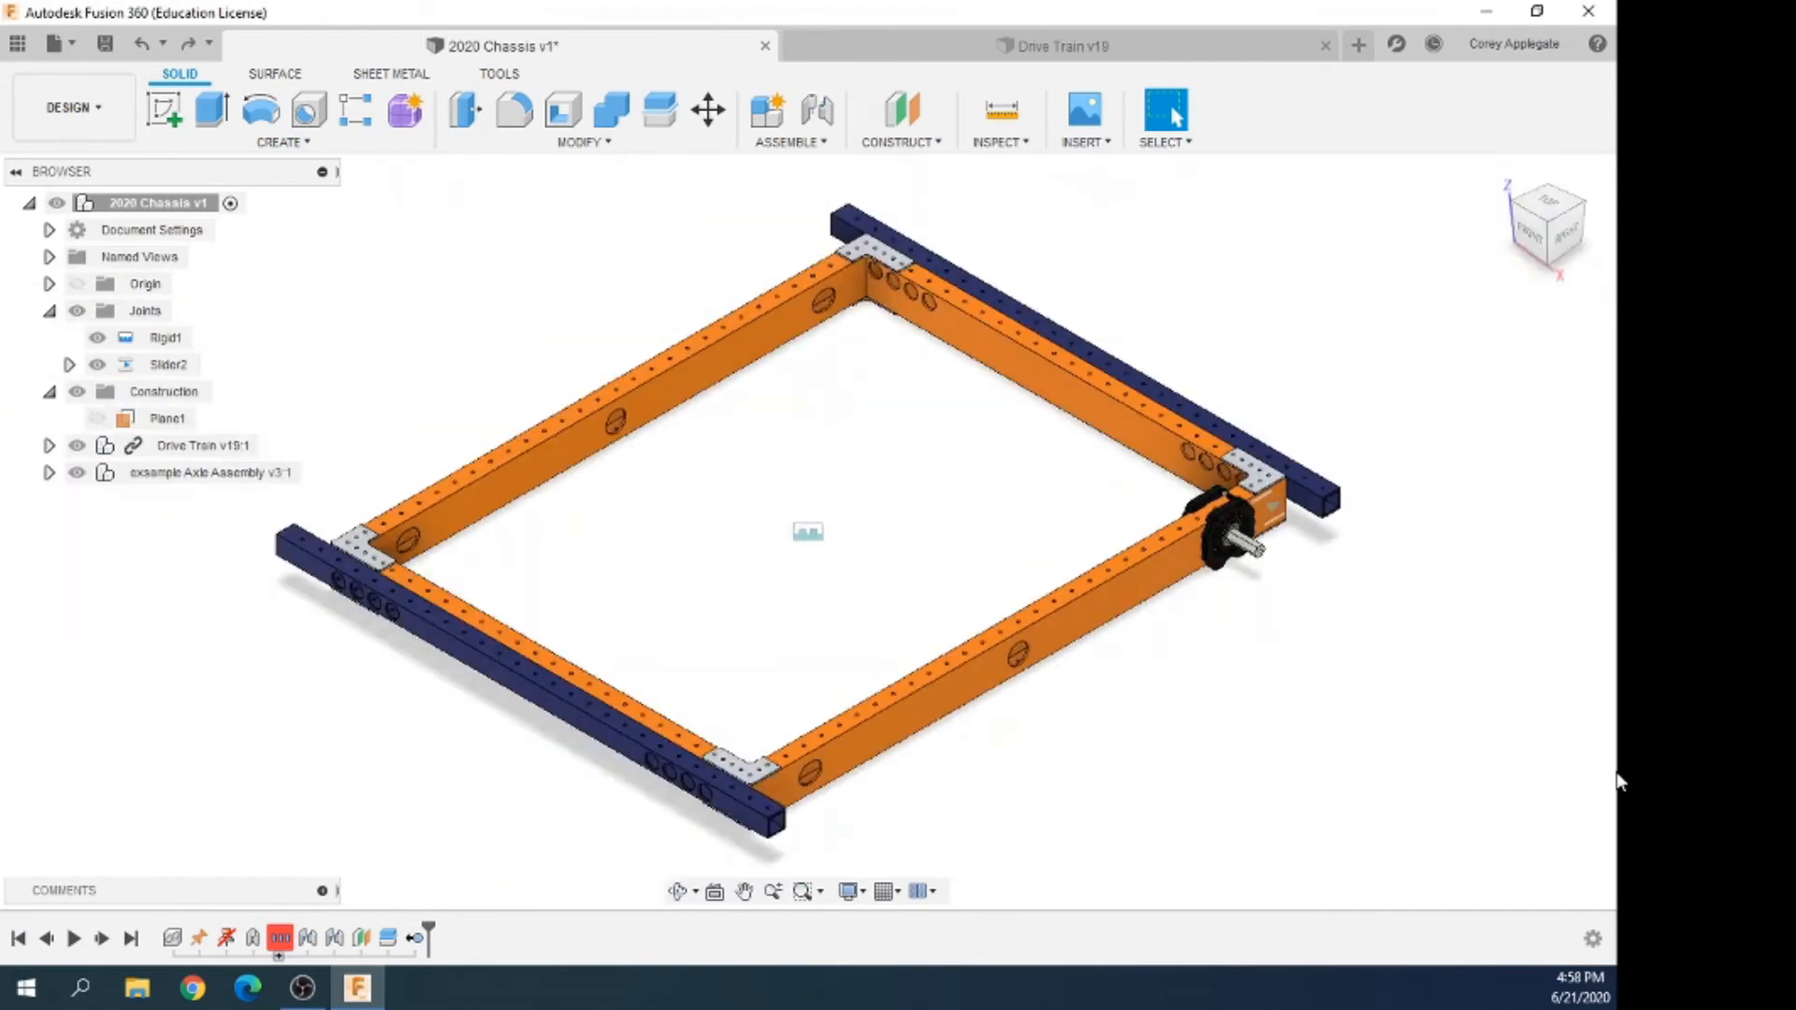
# Test the axle assembly's sliding motion along the orange rail and undo the move
pyautogui.scroll(6, 1309, 528)
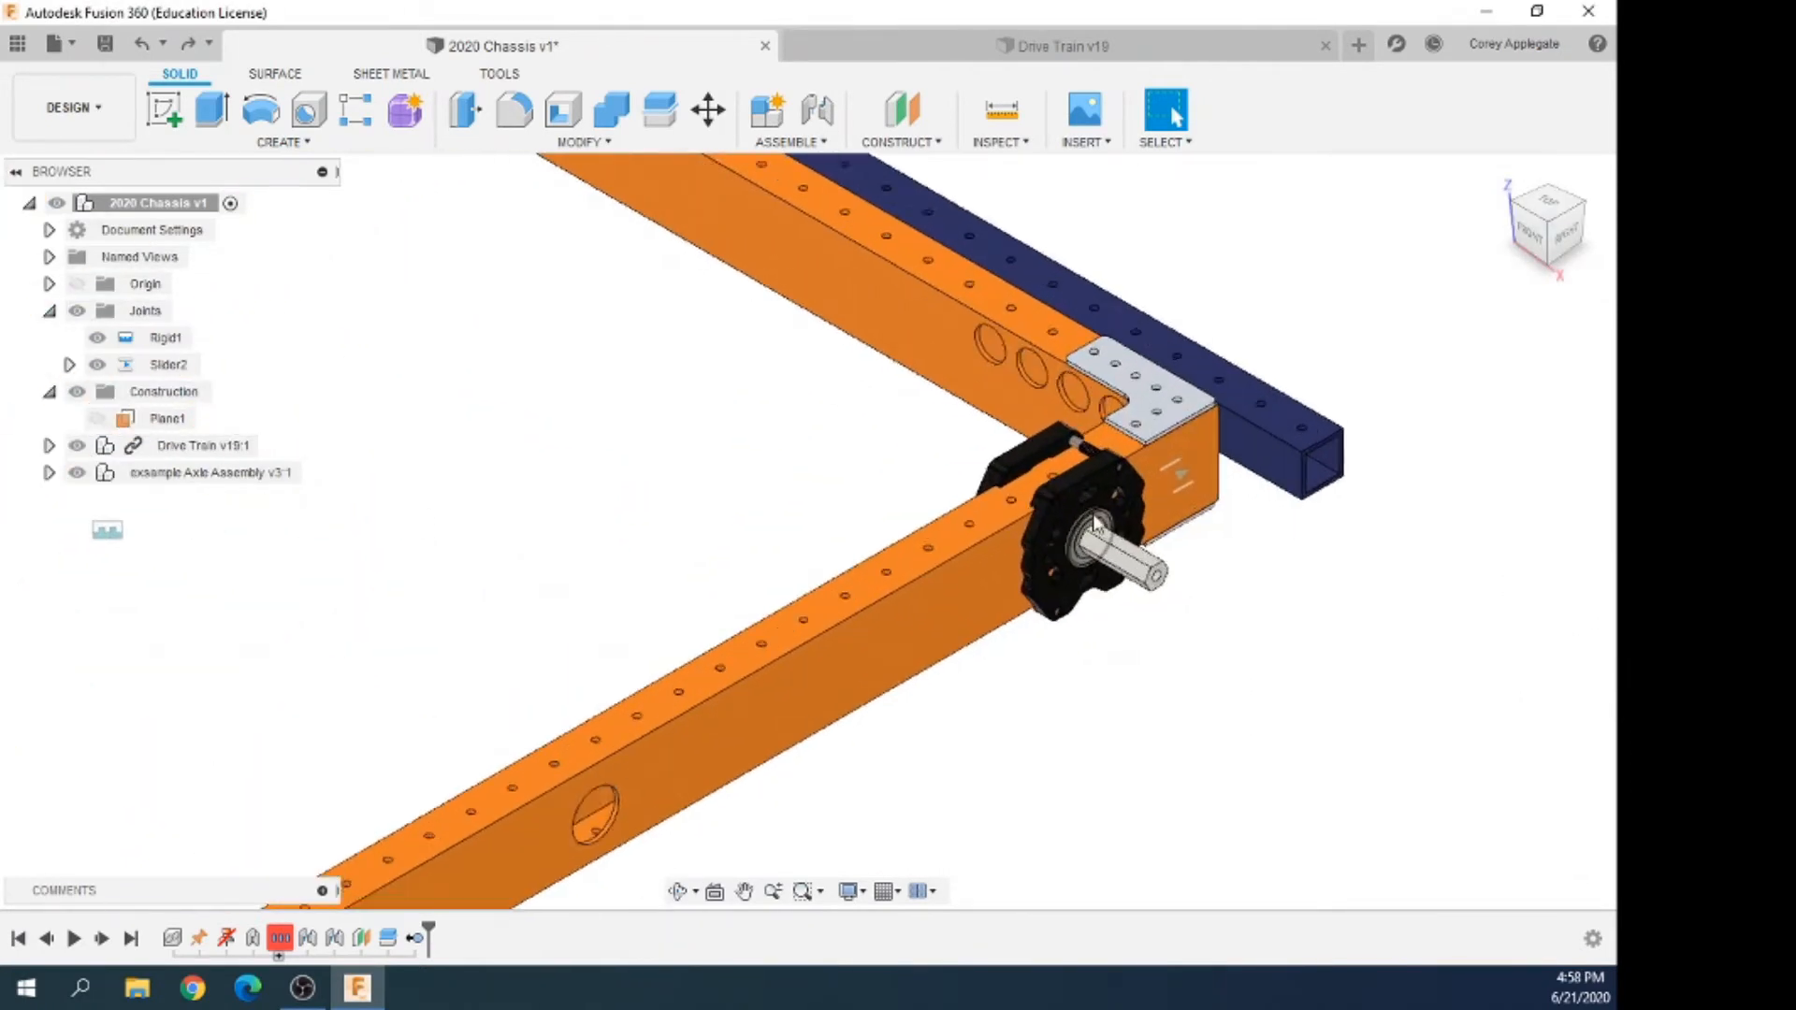
pyautogui.moveTo(1078, 505); pyautogui.dragTo(1013, 563)
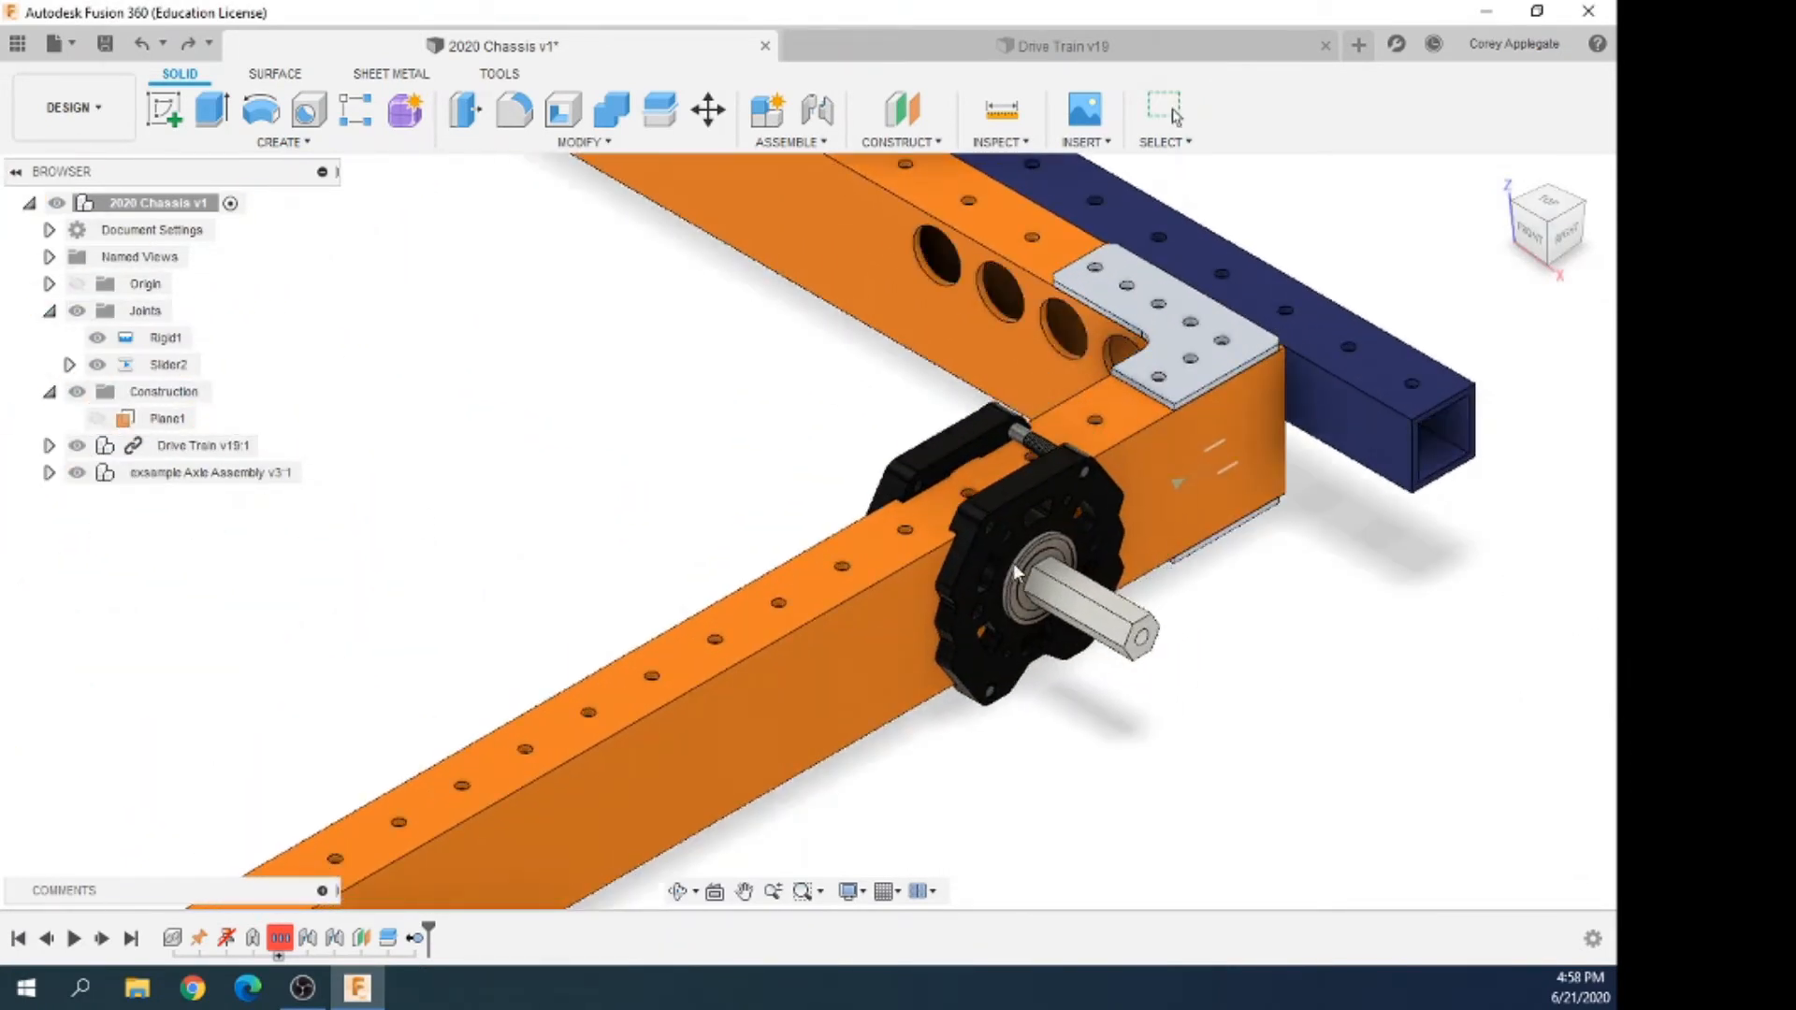
pyautogui.moveTo(1127, 529); pyautogui.dragTo(458, 884)
pyautogui.moveTo(844, 742); pyautogui.dragTo(1145, 591)
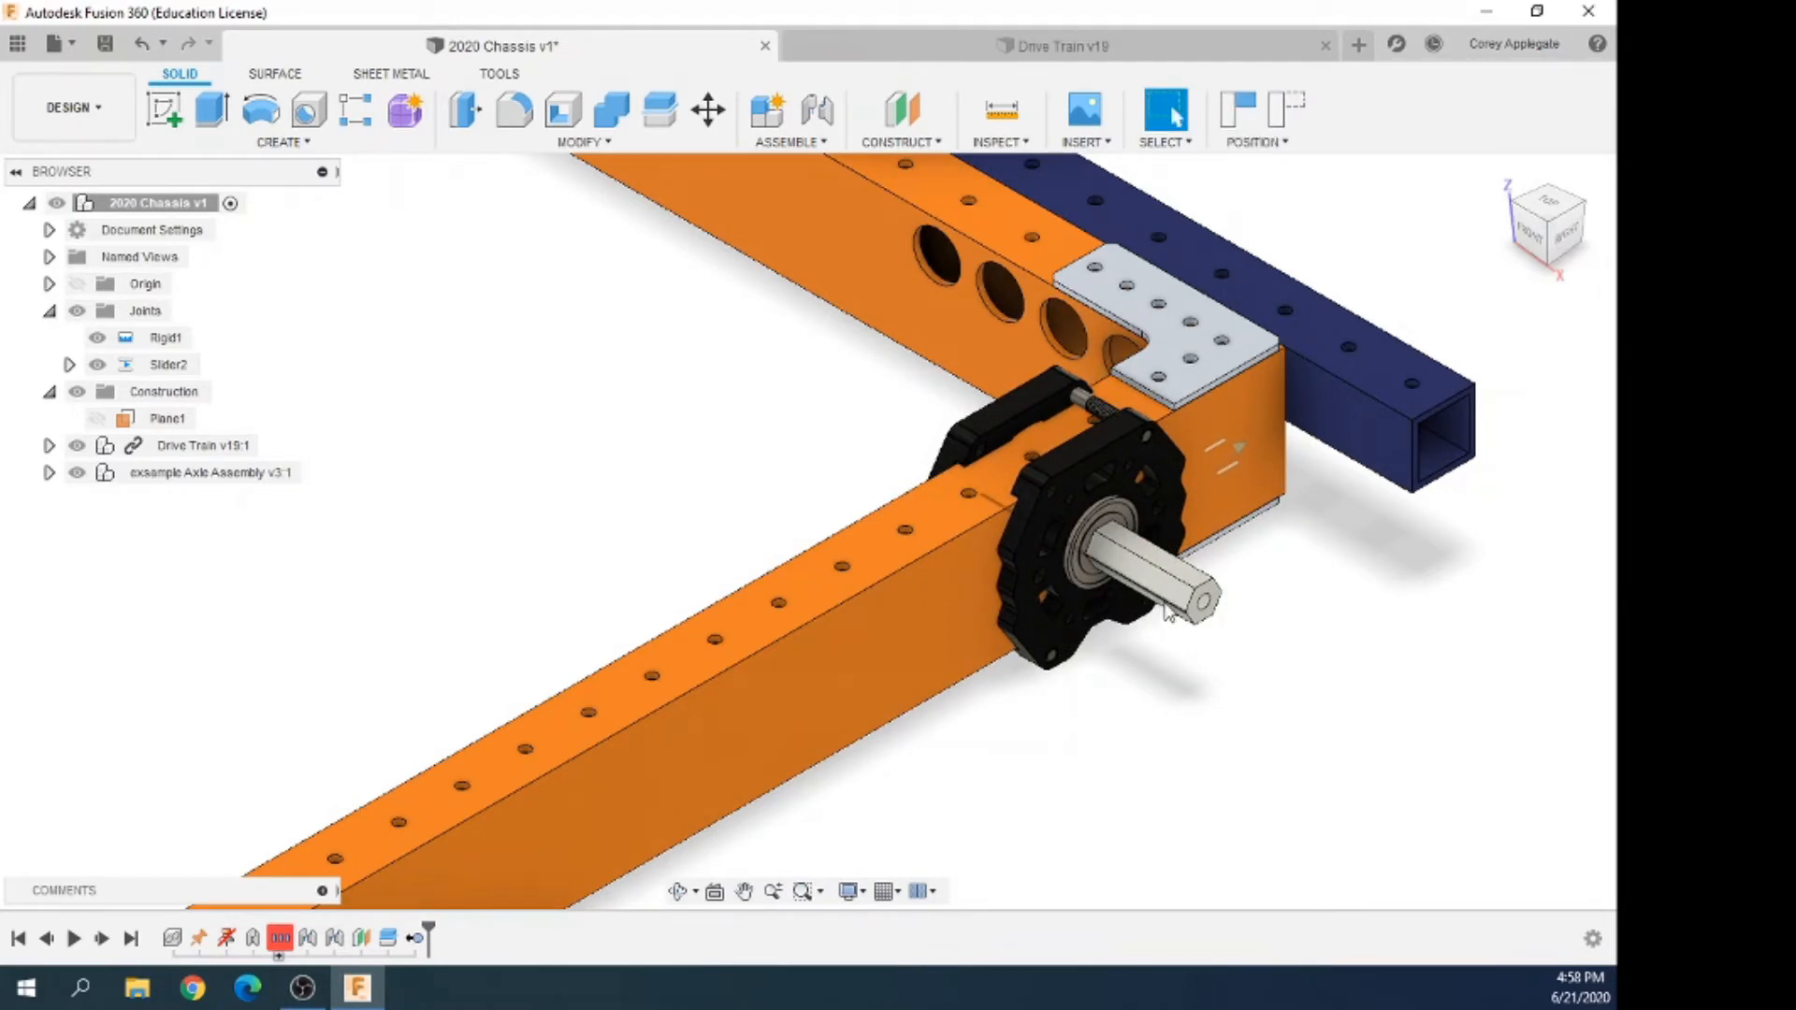
pyautogui.hotkey('ctrl', 'z')
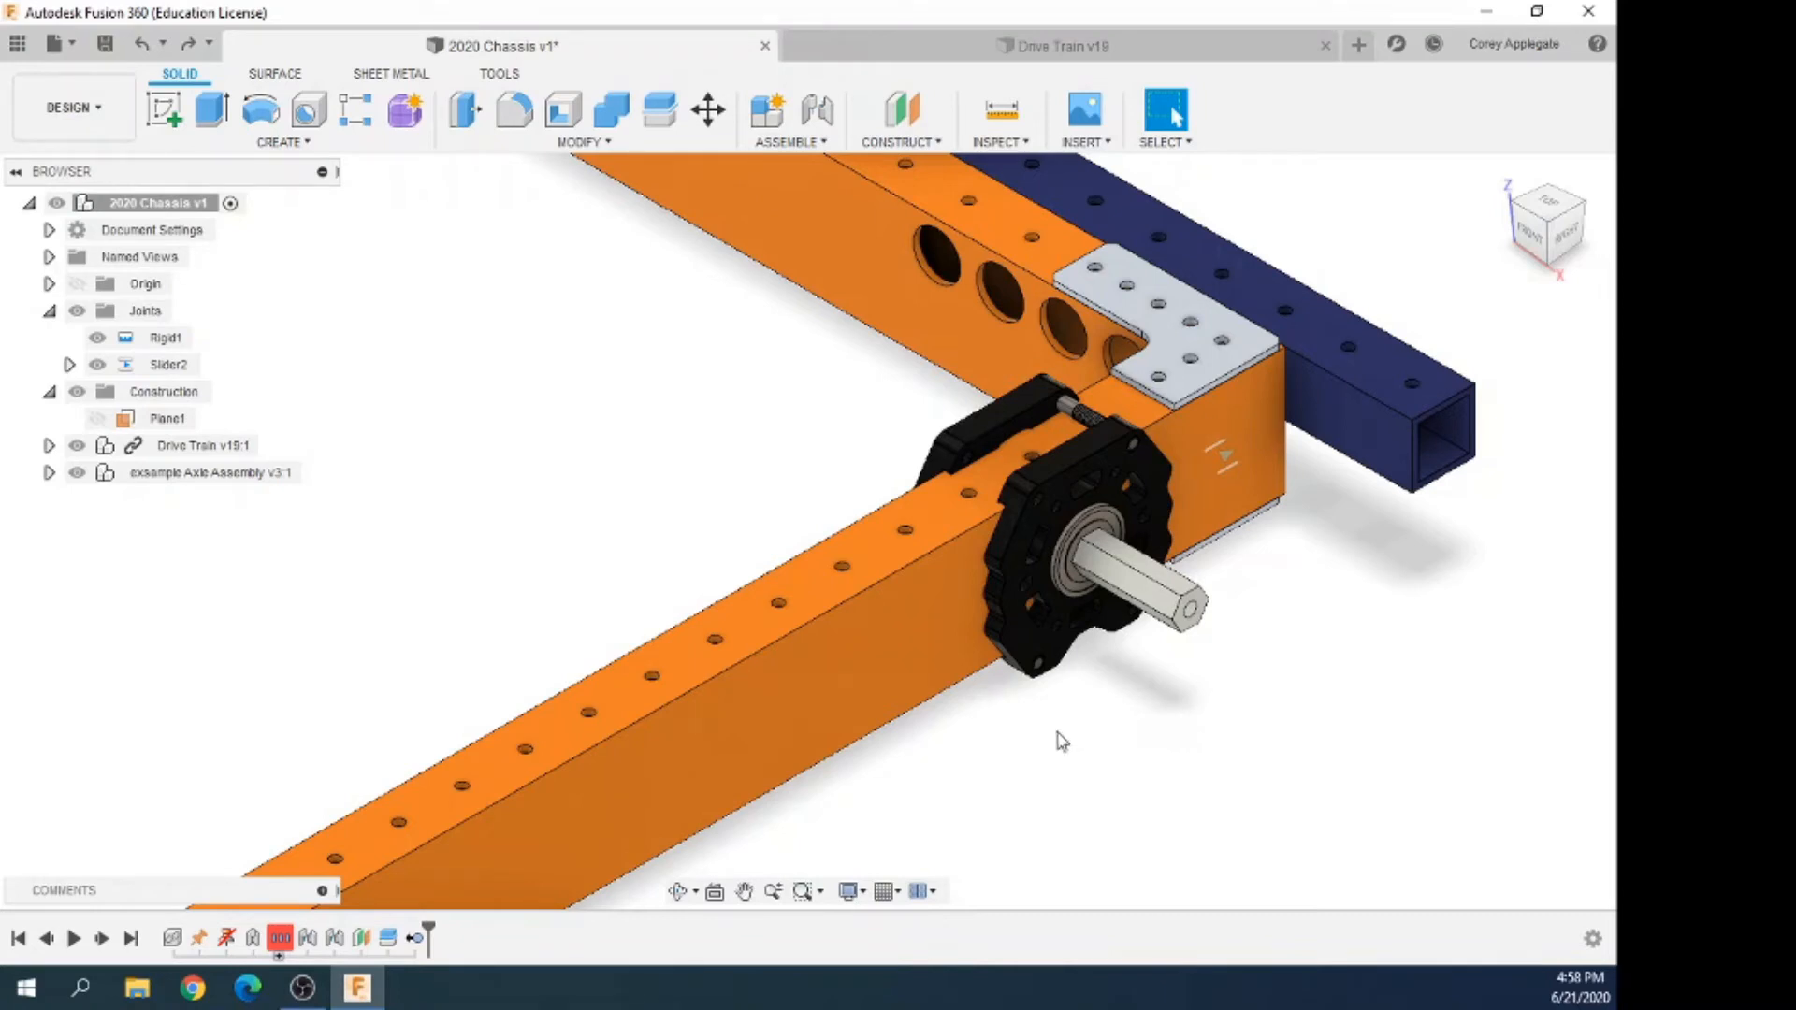
# Create a section analysis through the inner side face of the orange rail beside the axle assembly
pyautogui.keyDown('shift'); pyautogui.moveTo(1016, 765); pyautogui.dragTo(1235, 720, button='middle'); pyautogui.keyUp('shift')
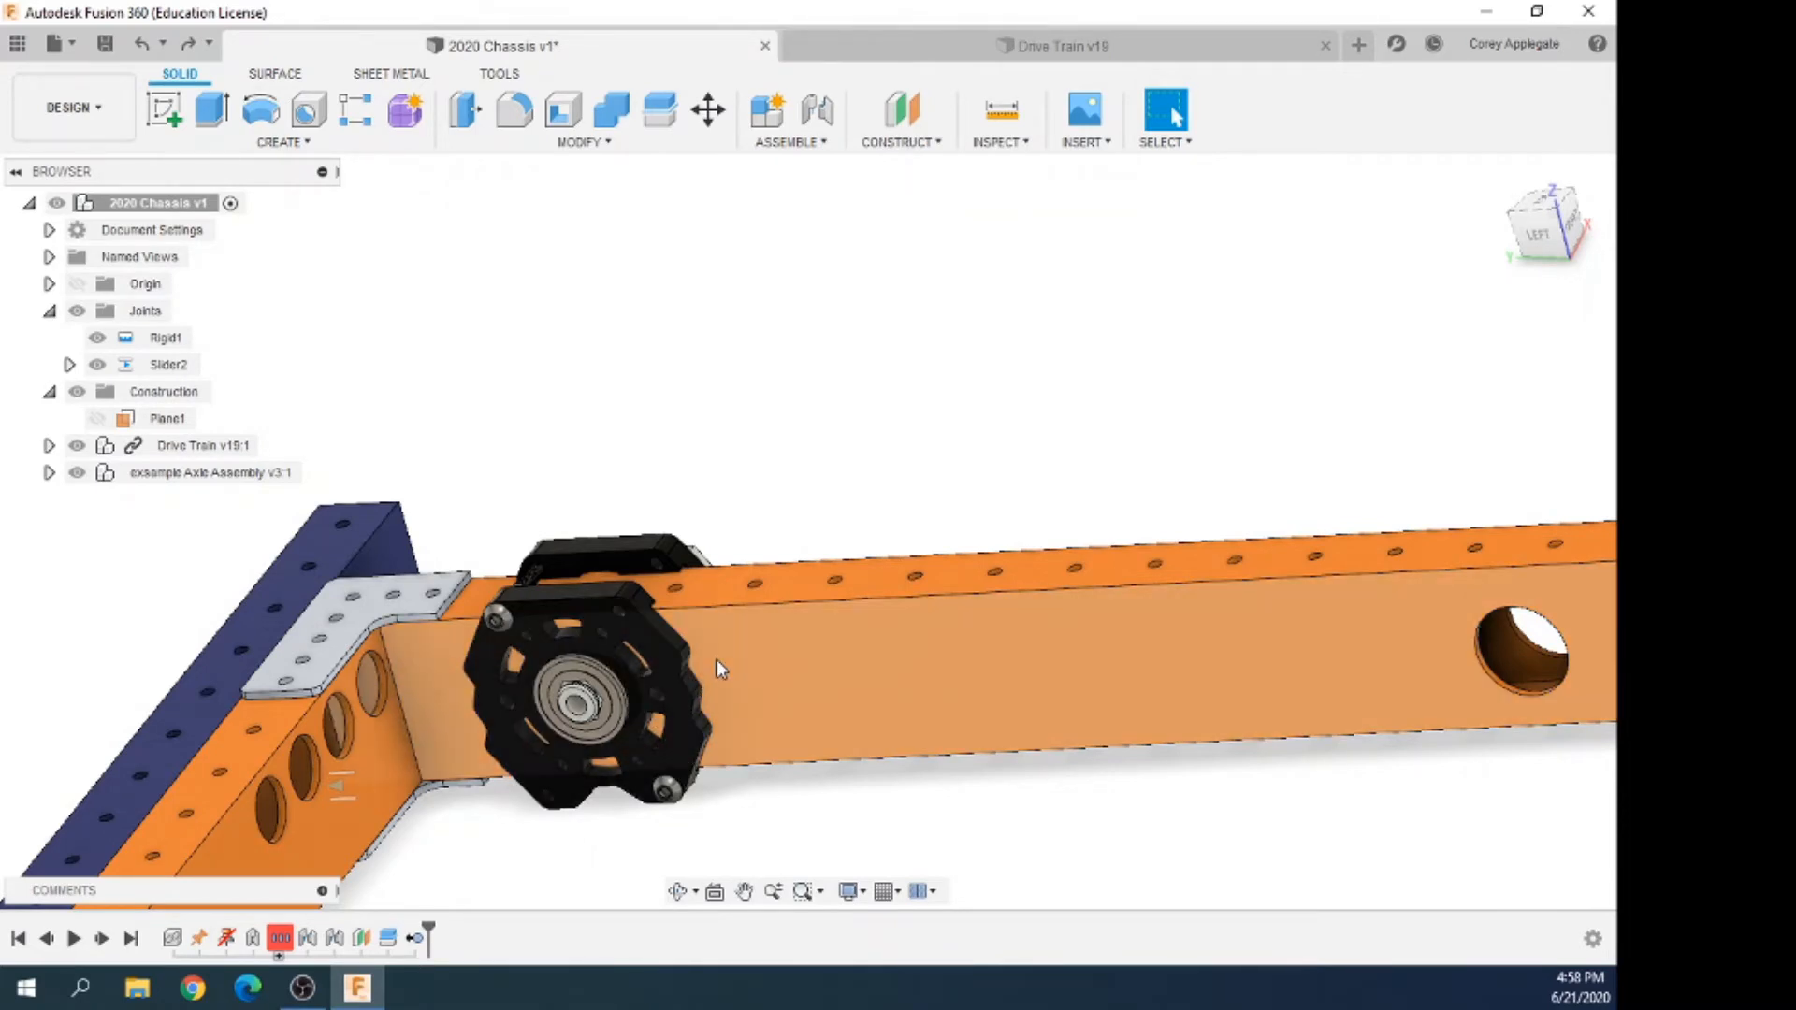
pyautogui.click(1002, 145)
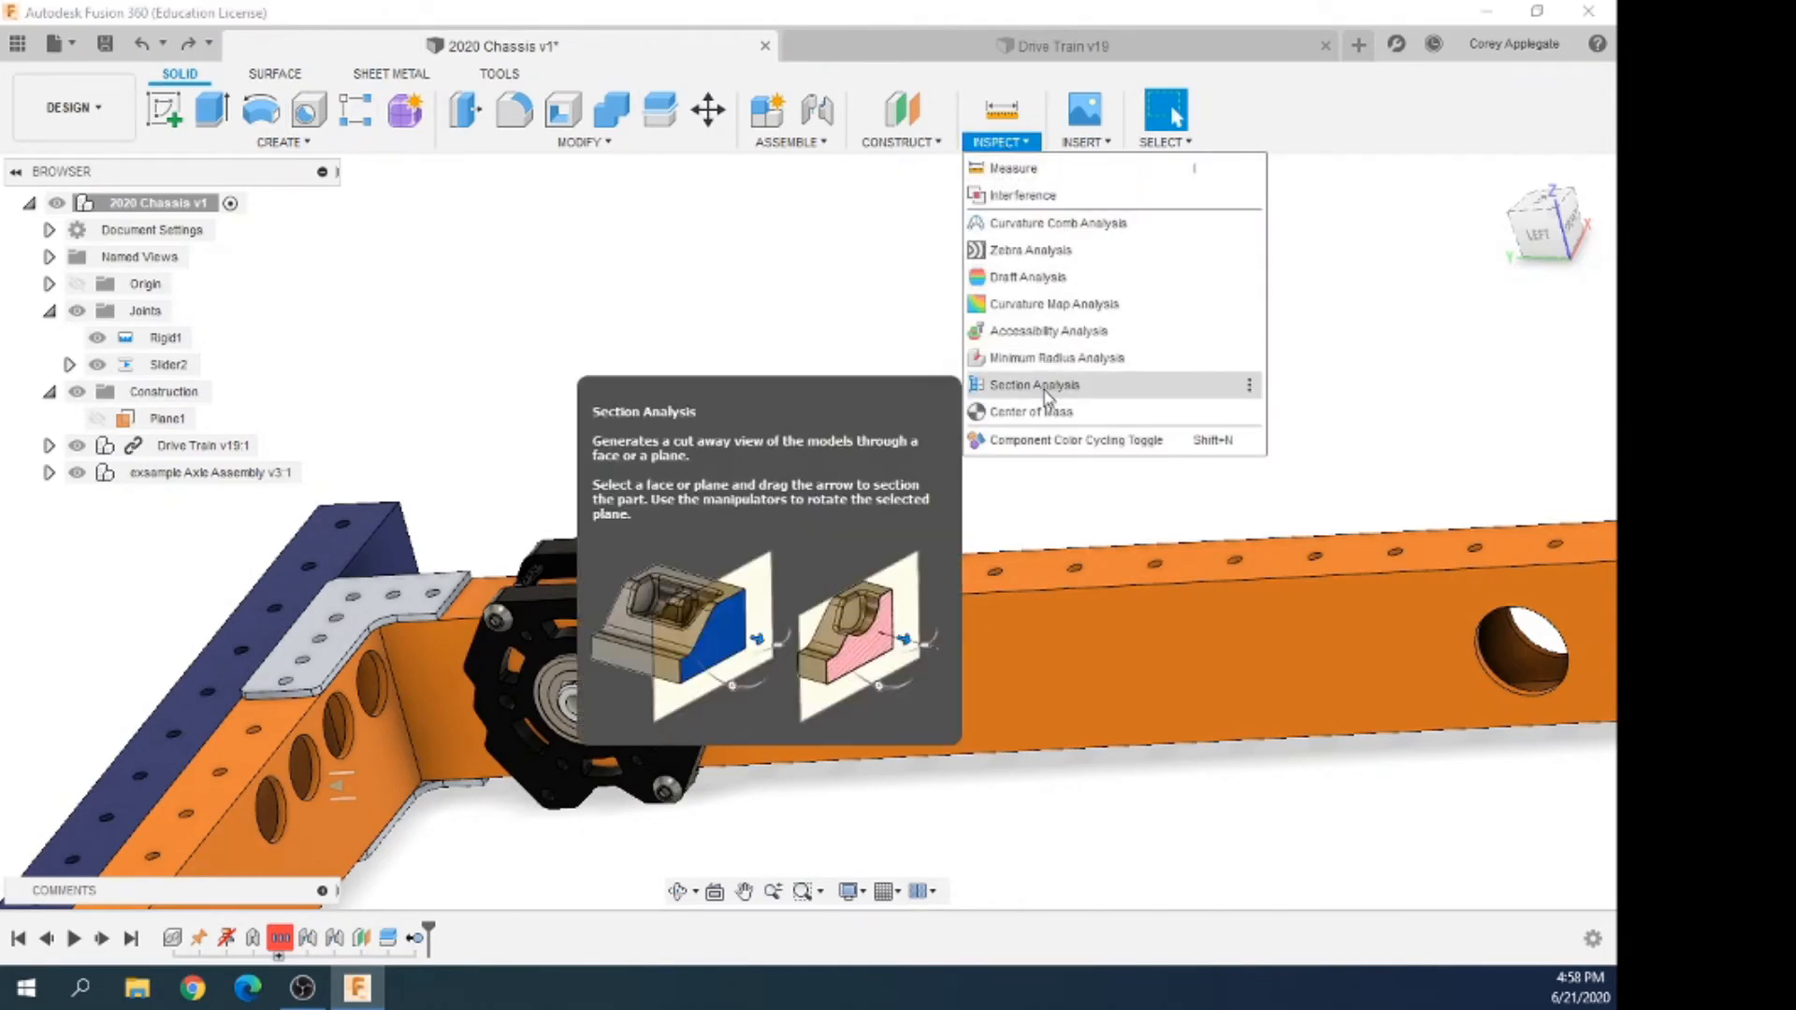
pyautogui.click(1039, 392)
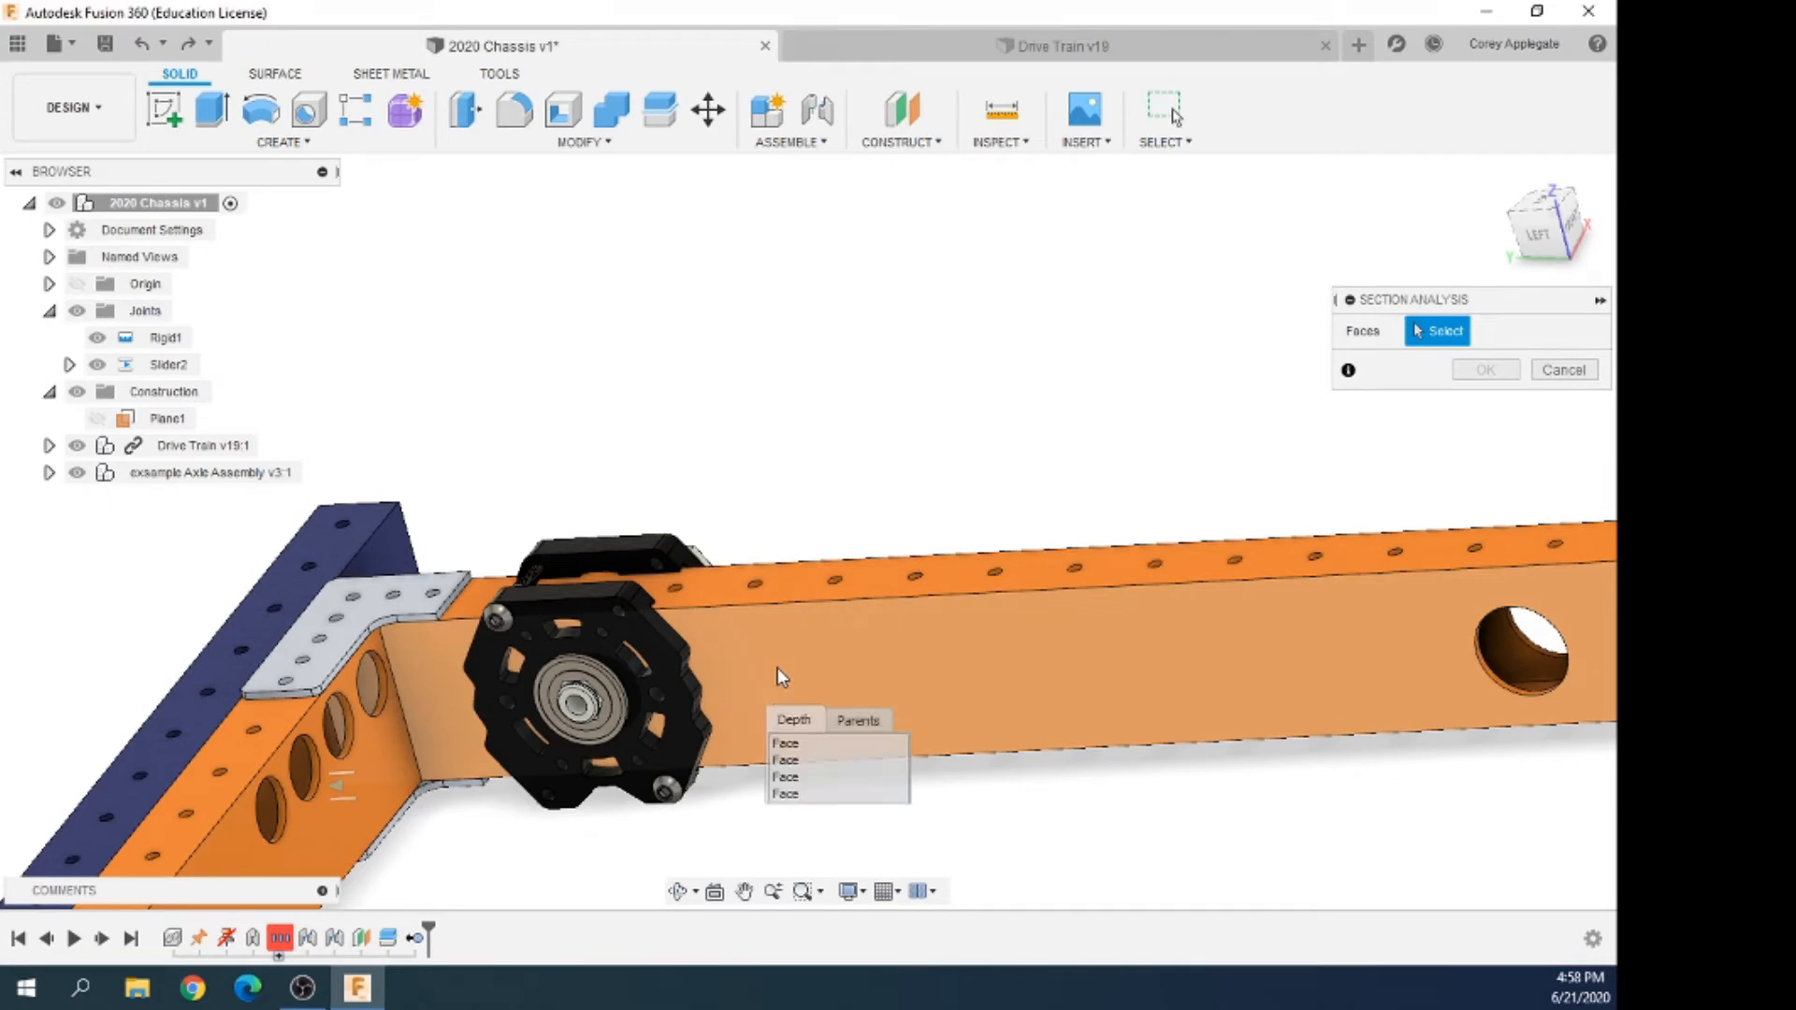
pyautogui.click(778, 666)
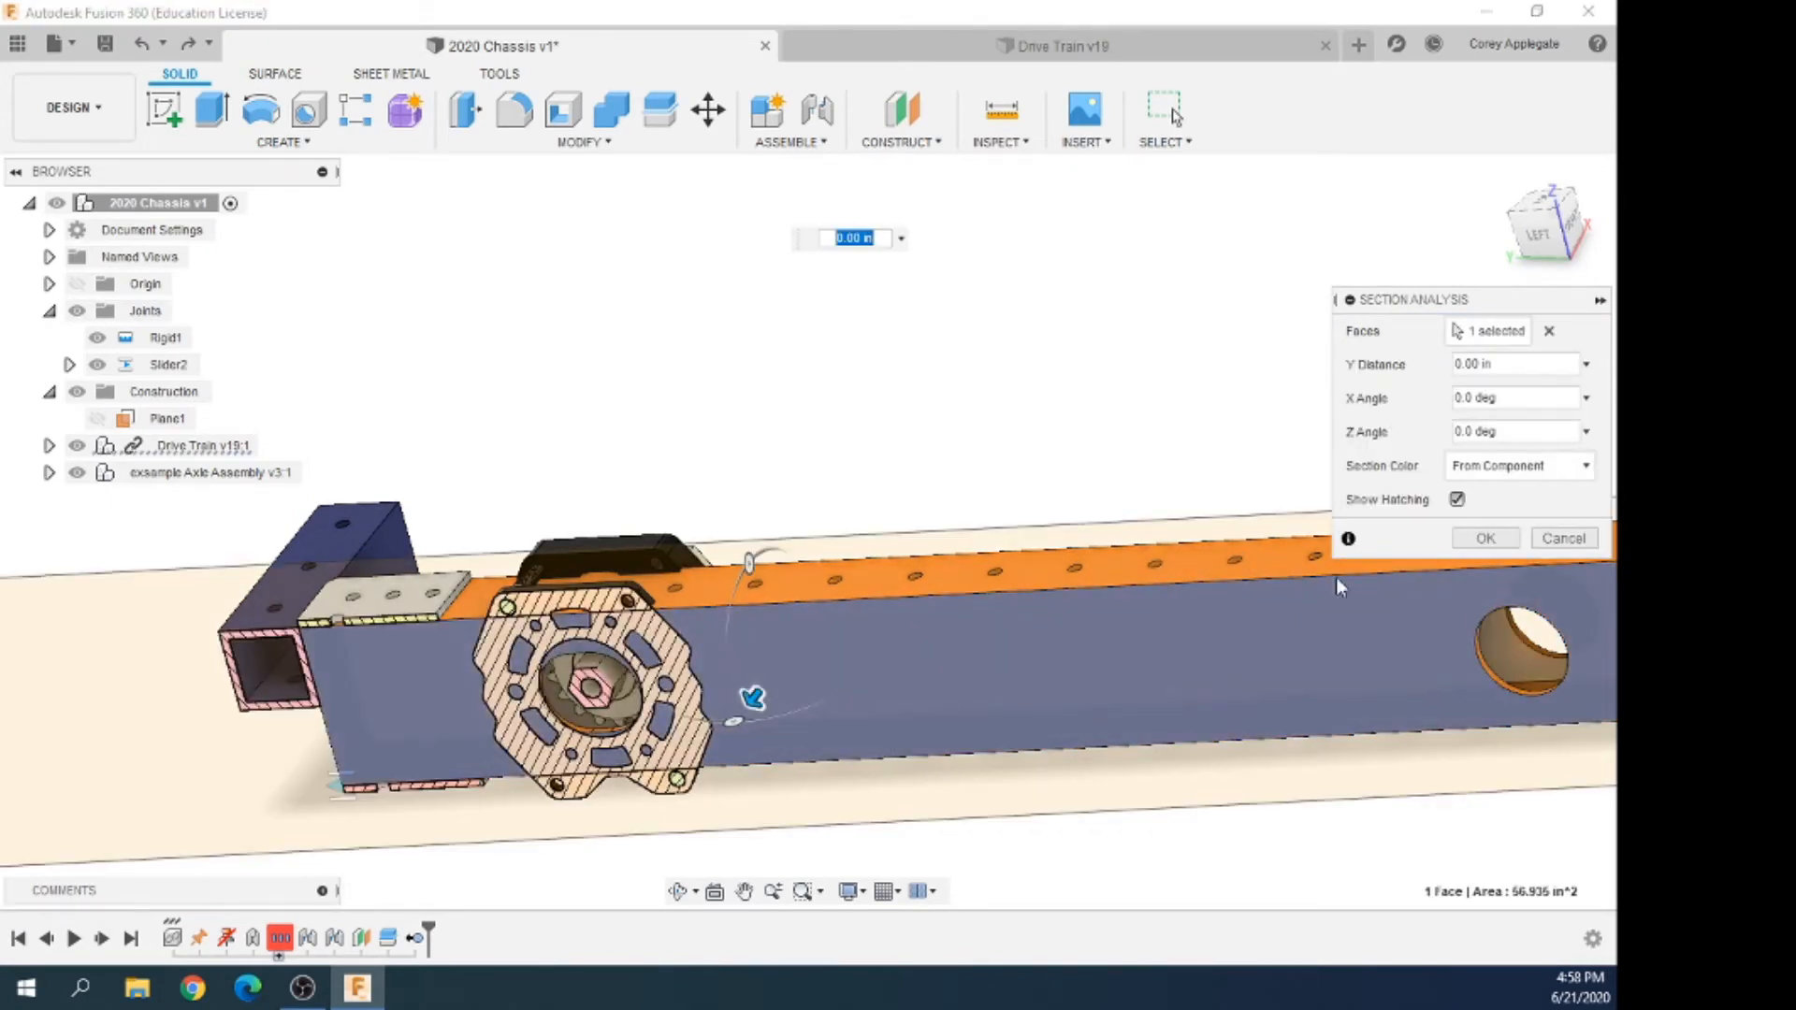
pyautogui.click(1487, 539)
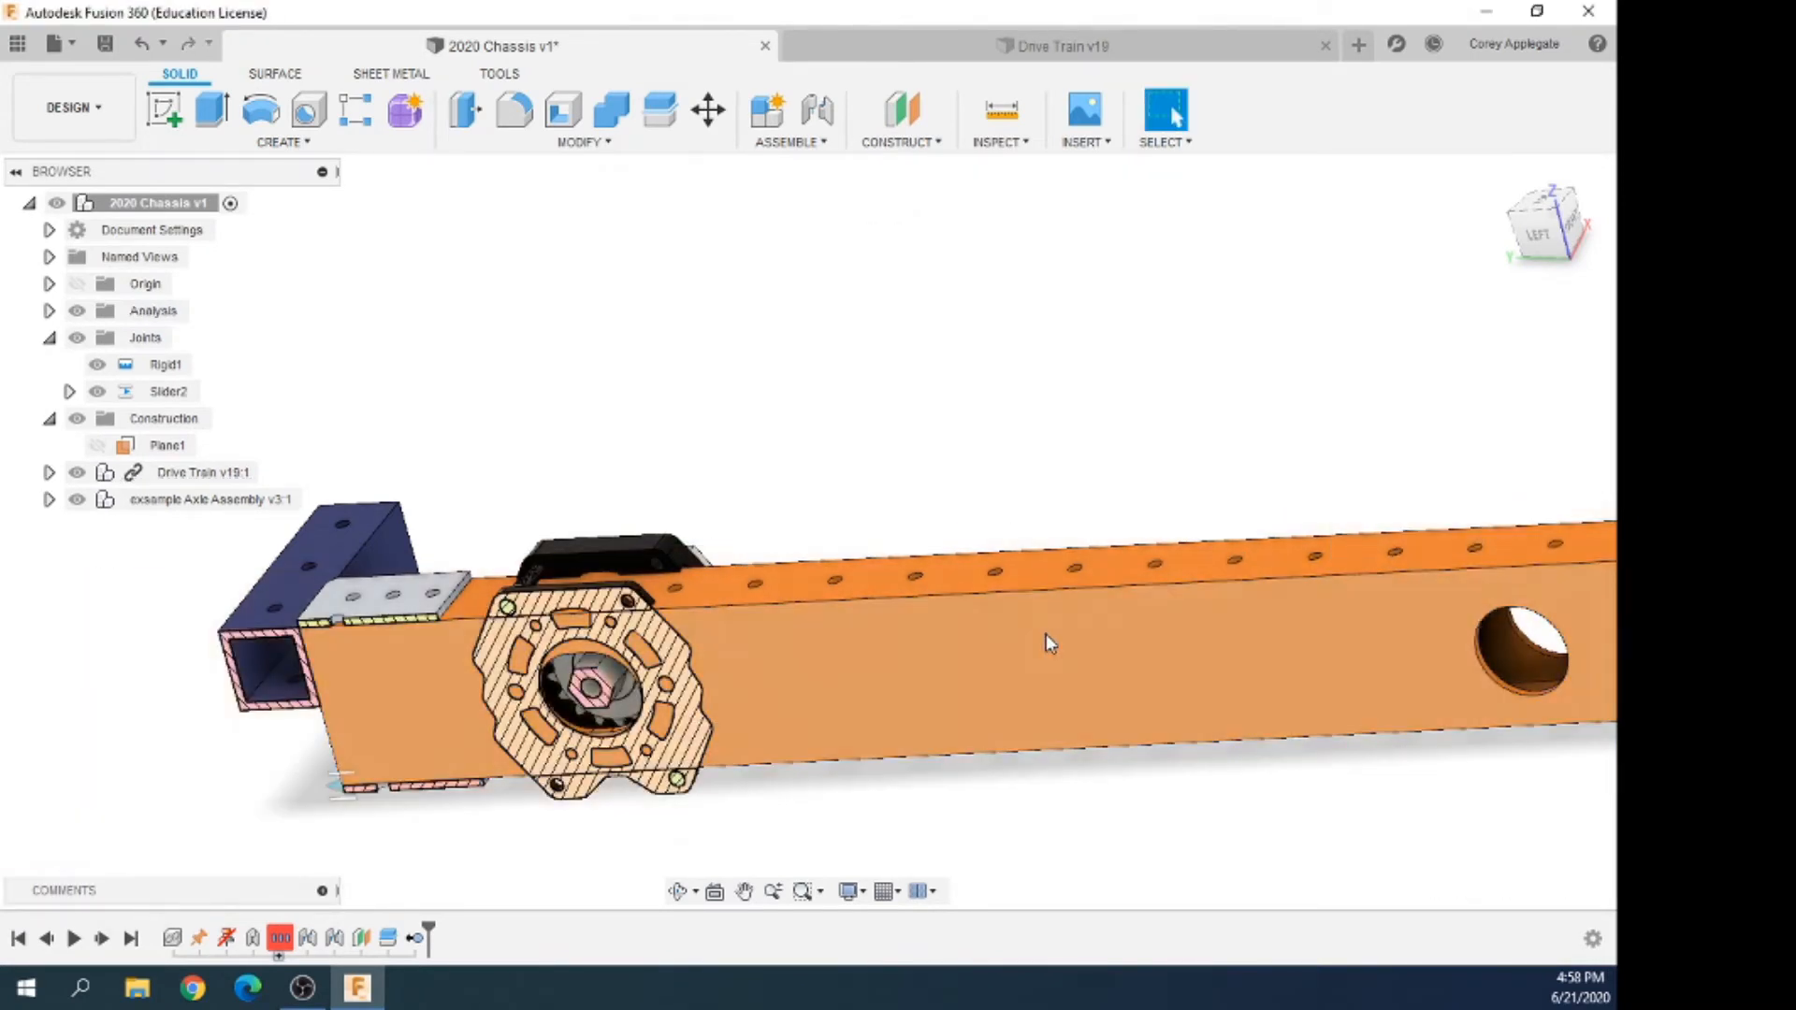
# Enable the slide limits of the Slider2 joint, with minimum and maximum both set to -0.25 in
pyautogui.click(192, 392)
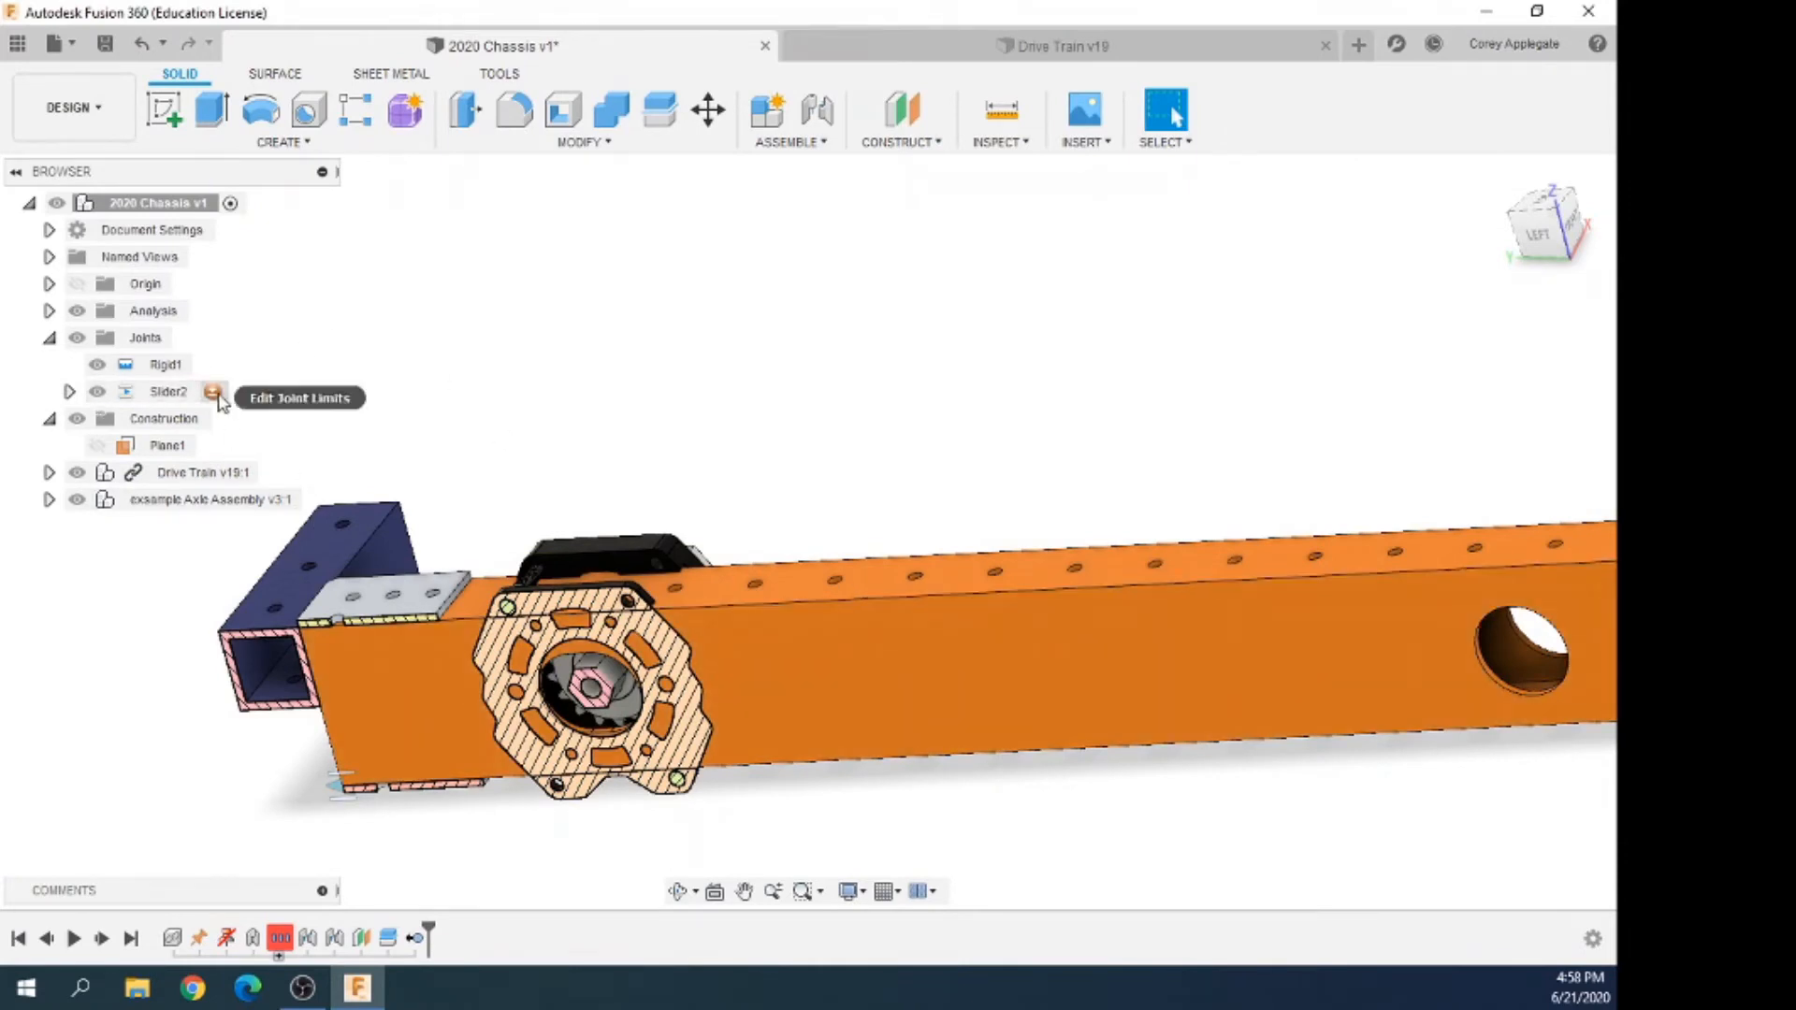
pyautogui.click(269, 397)
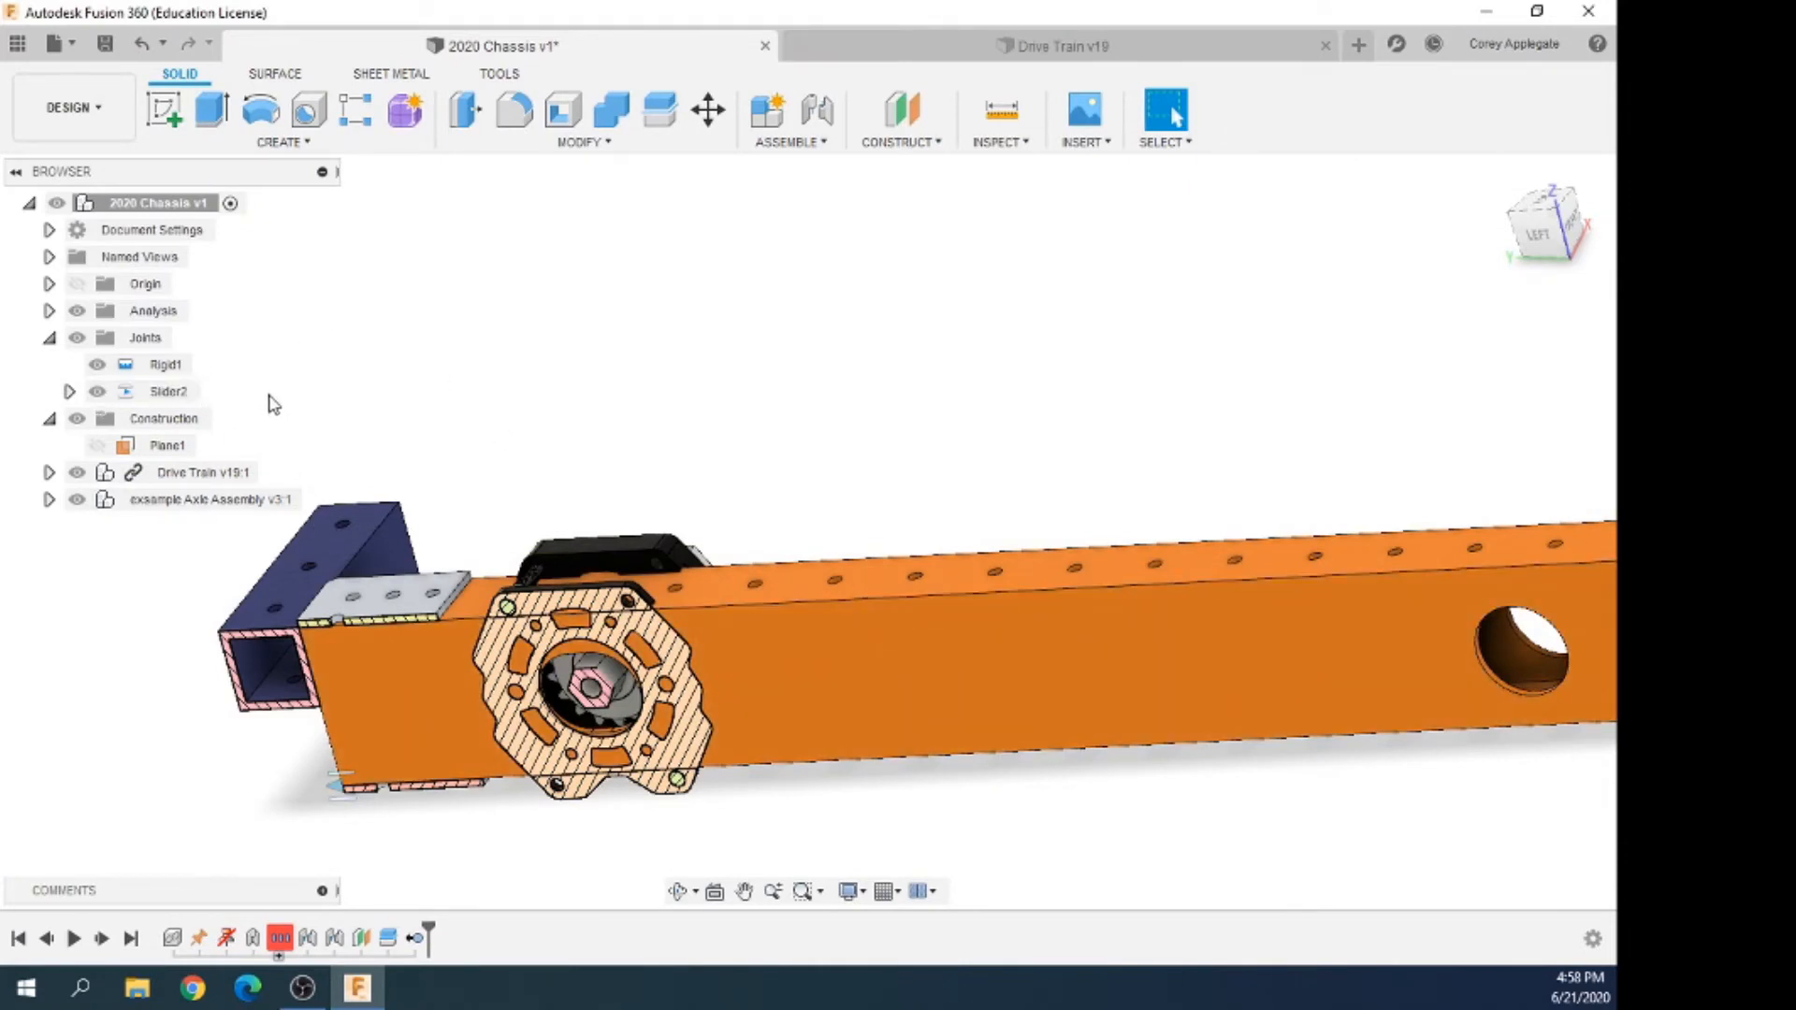
pyautogui.click(212, 392)
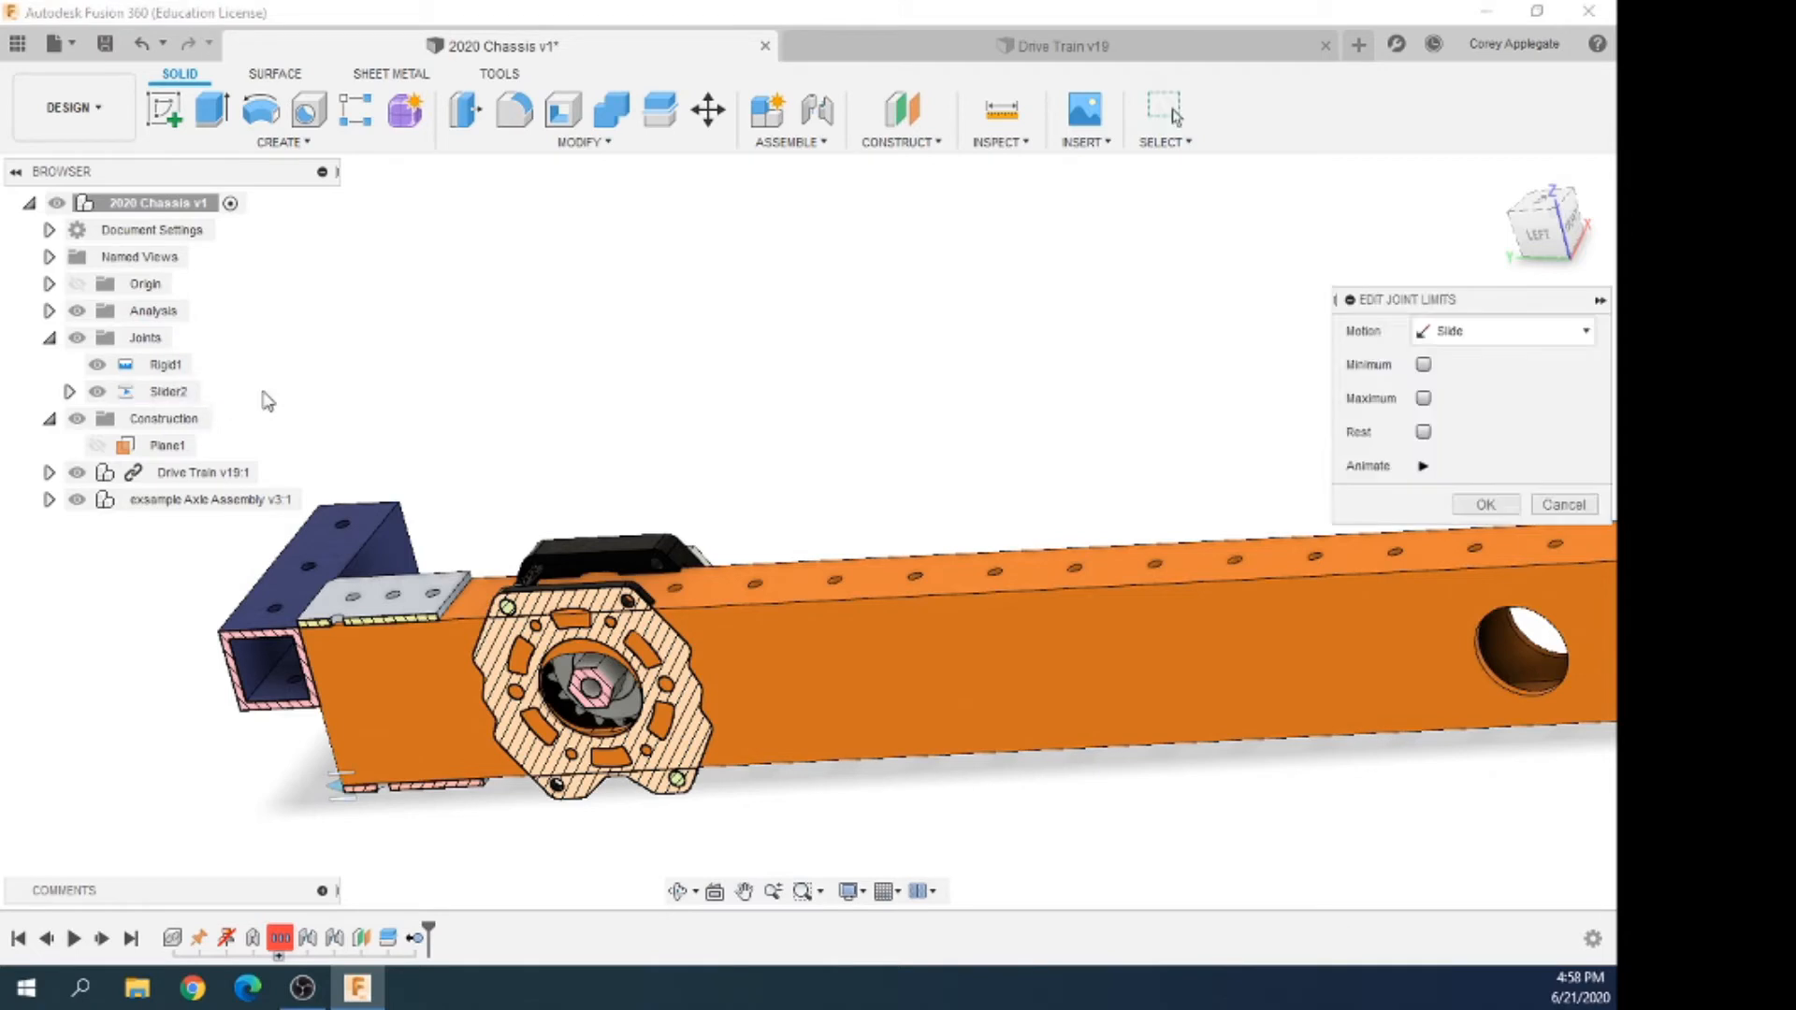
pyautogui.click(1424, 364)
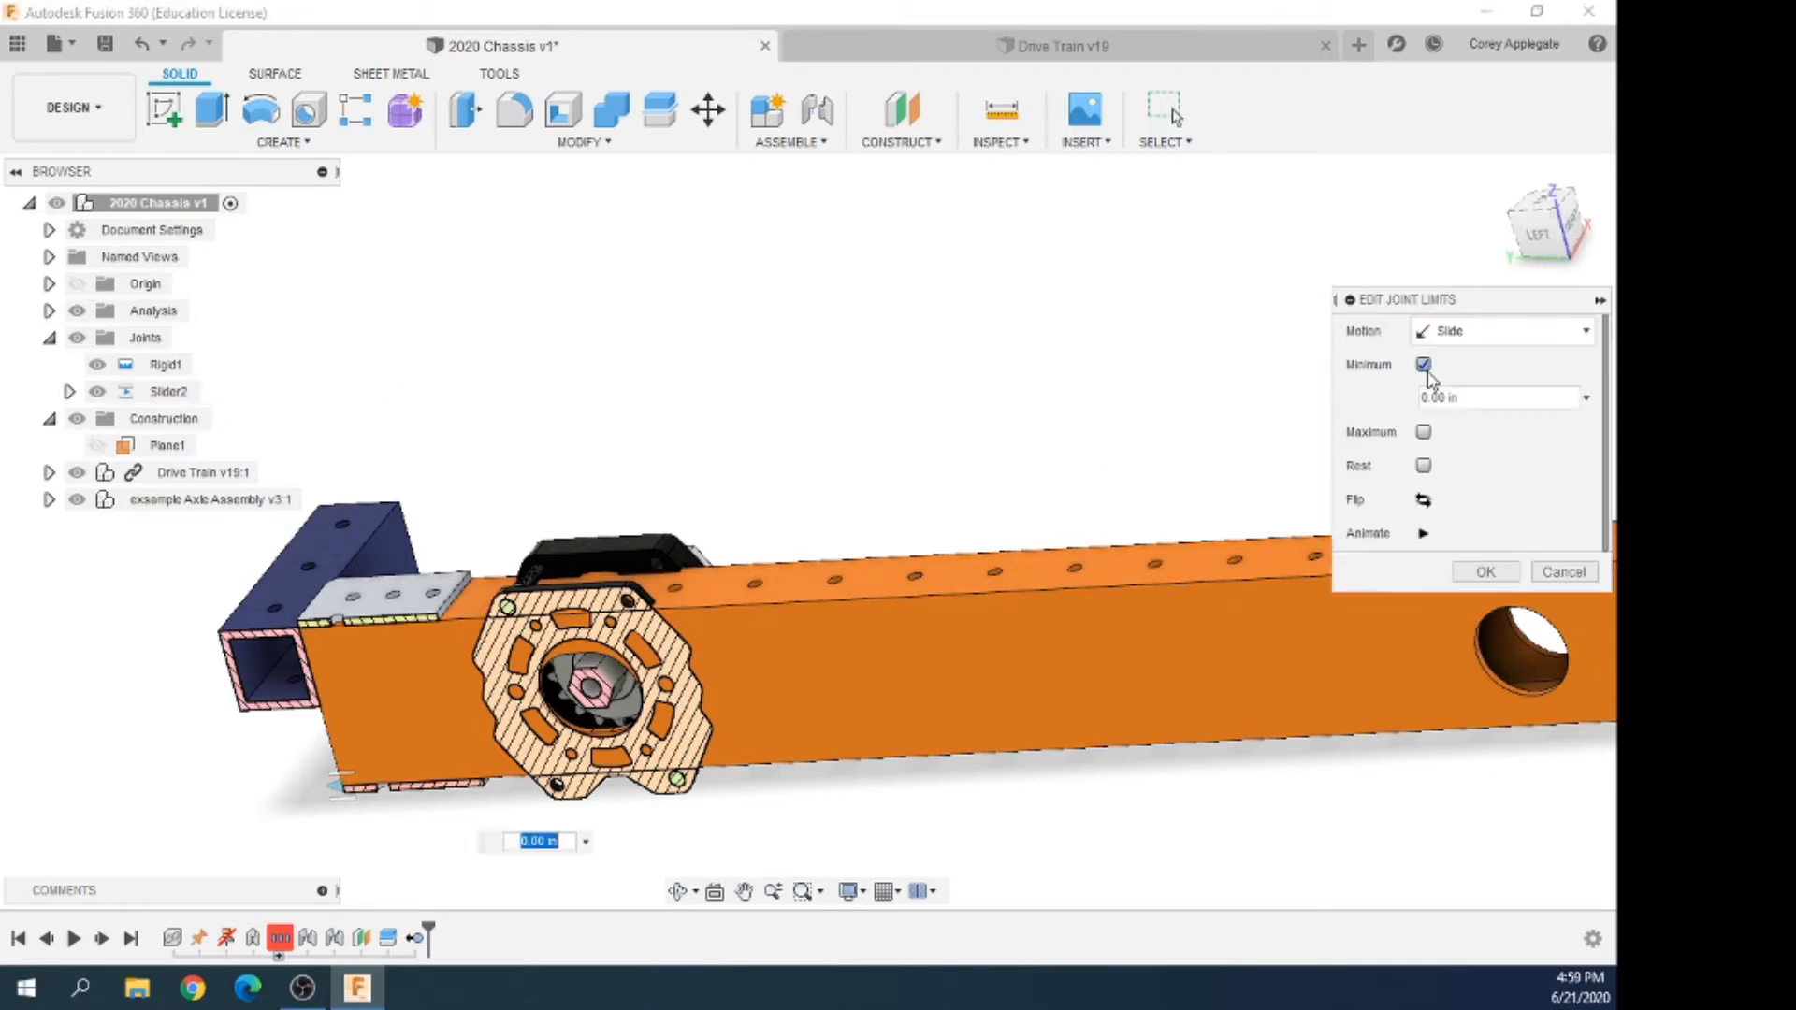
pyautogui.click(1423, 431)
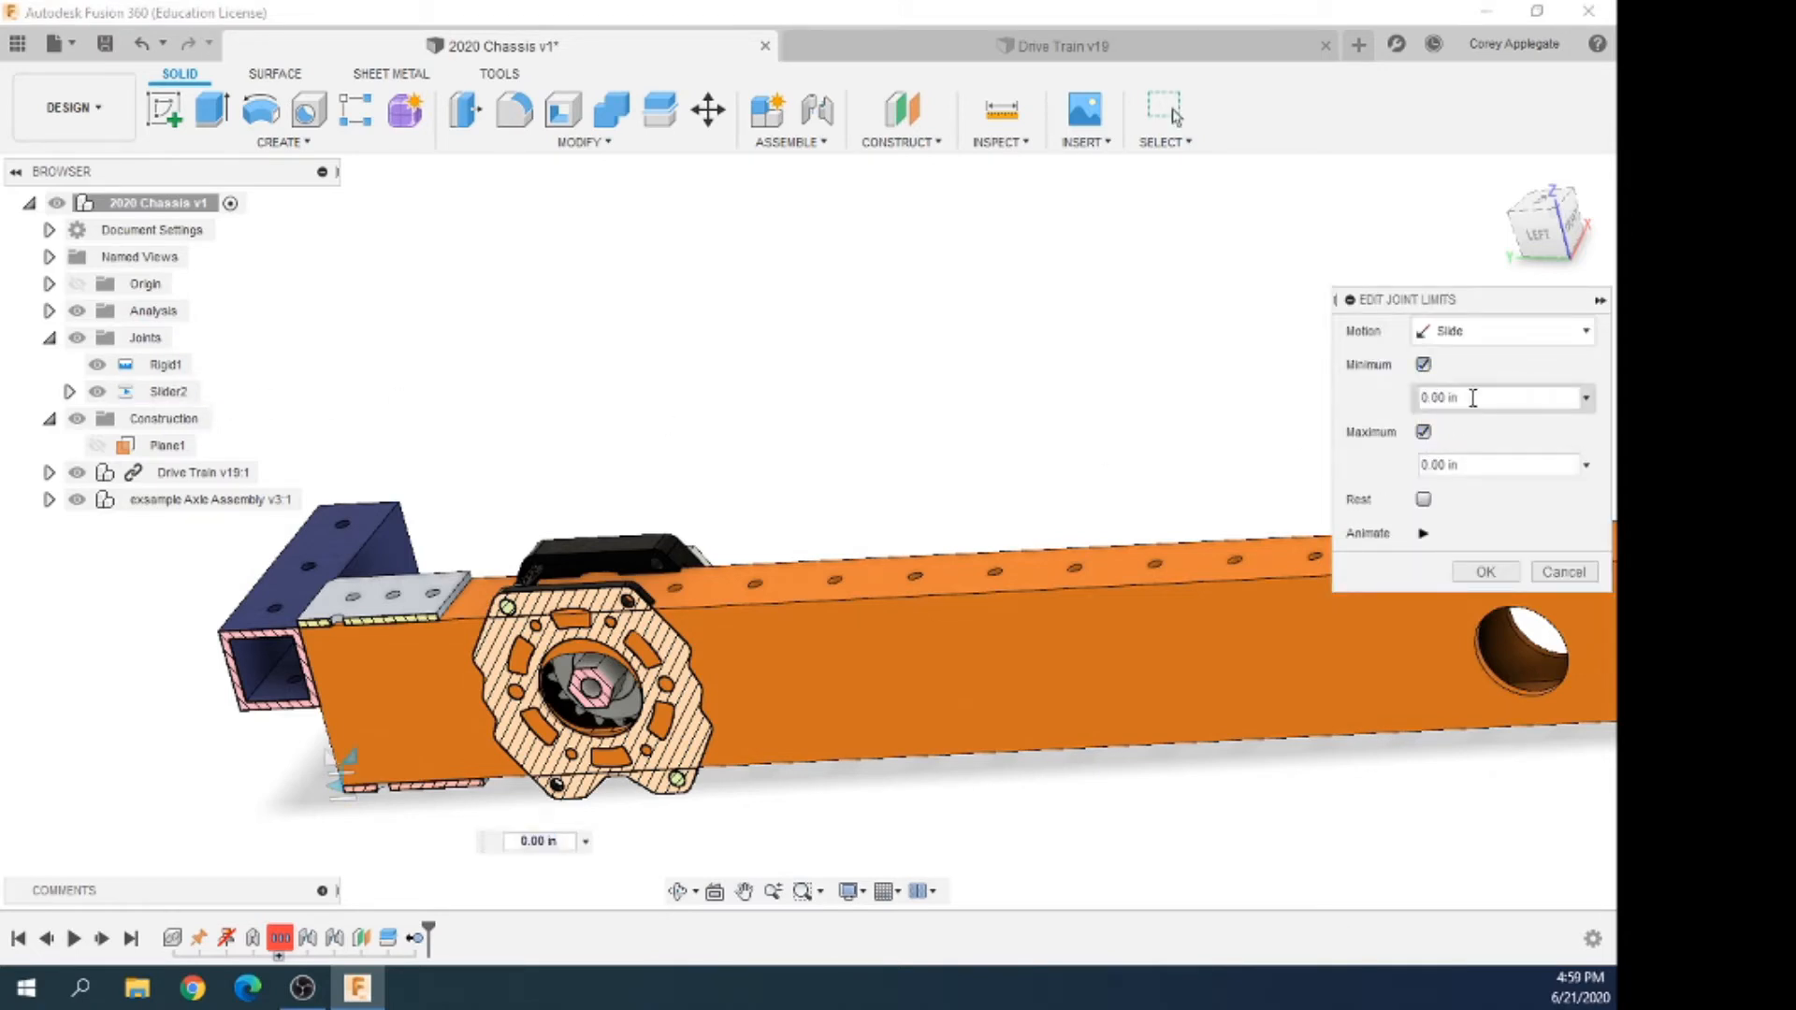
pyautogui.moveTo(1473, 399); pyautogui.dragTo(1409, 412)
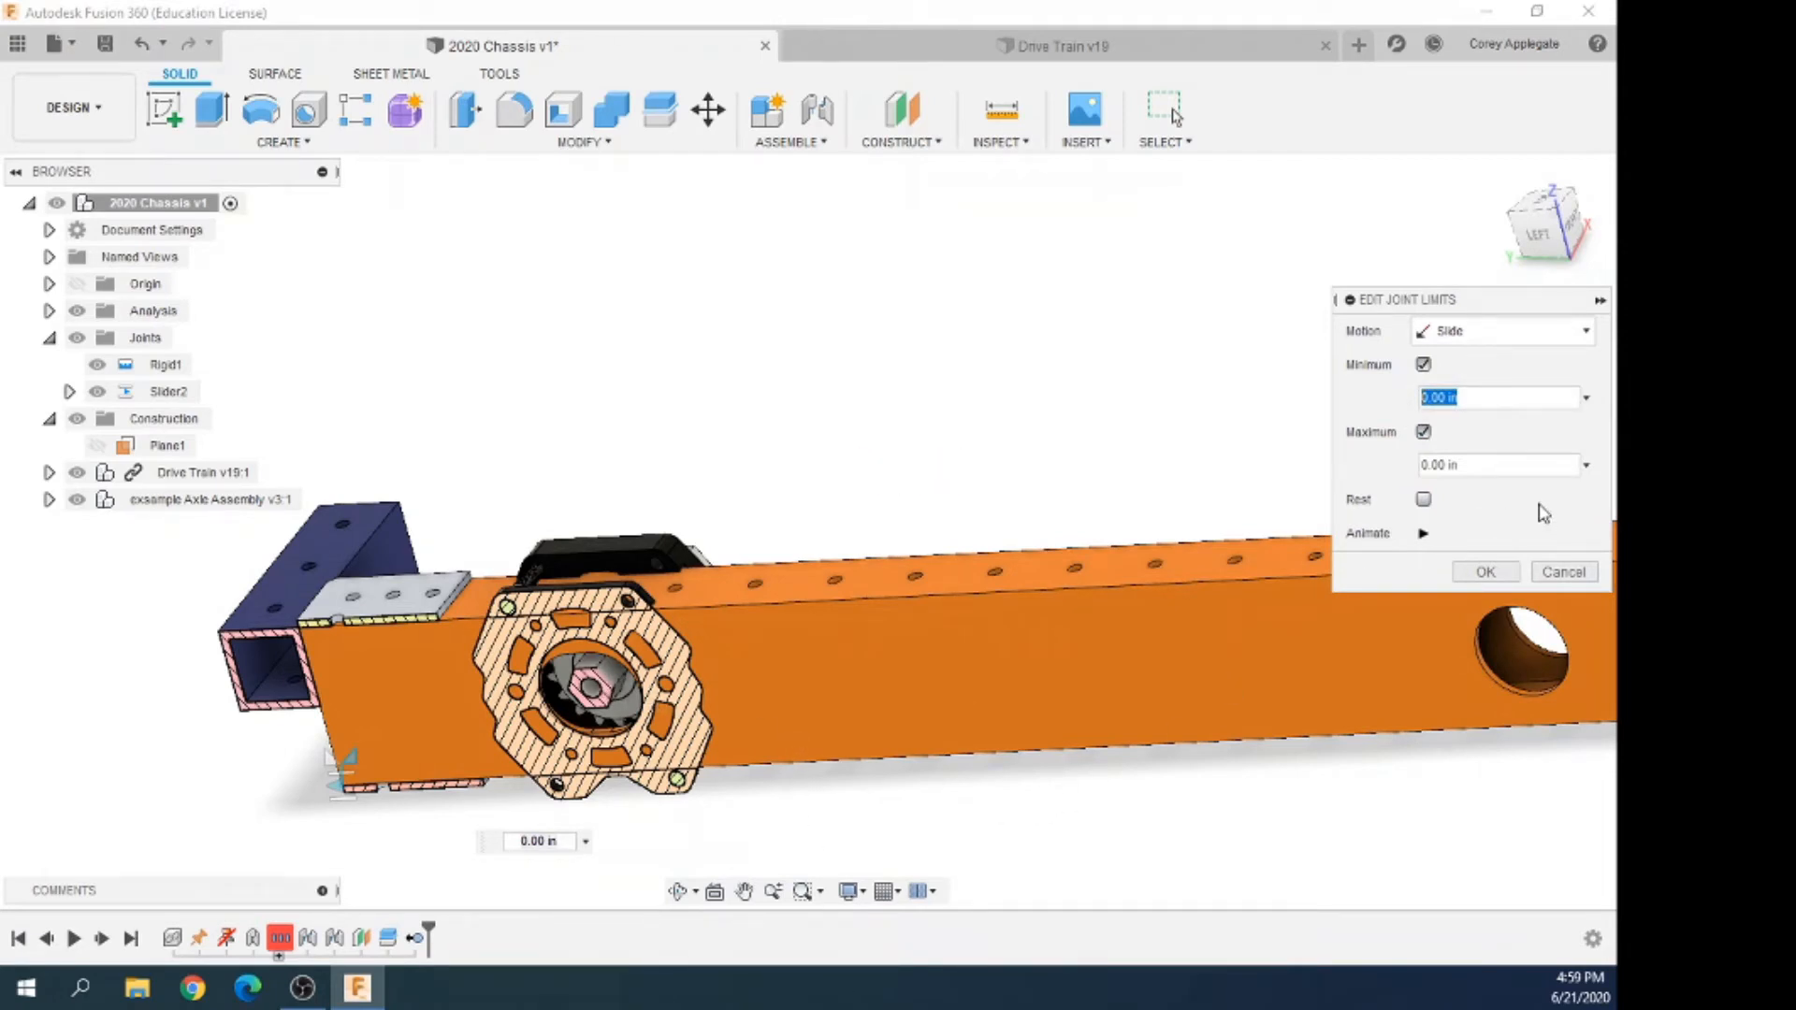
pyautogui.press('BackSpace')
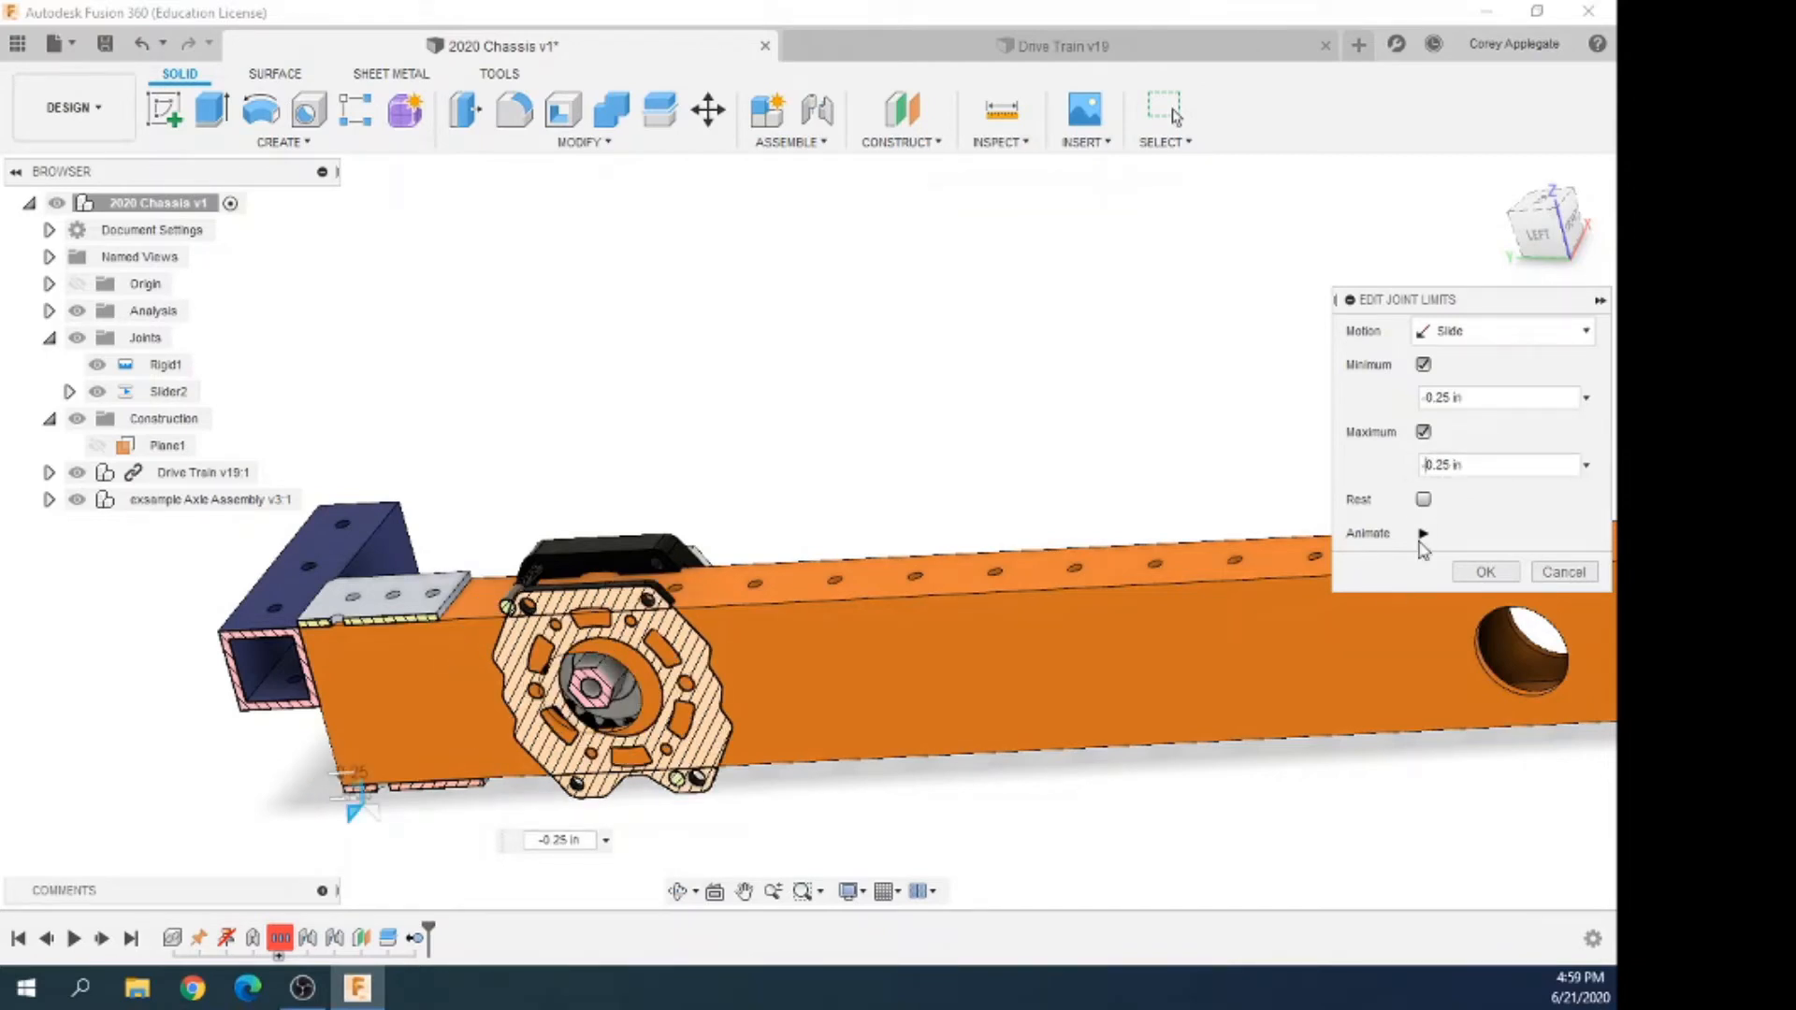
# Check the limited slide motion by animating the joint in the left side view
pyautogui.click(1539, 239)
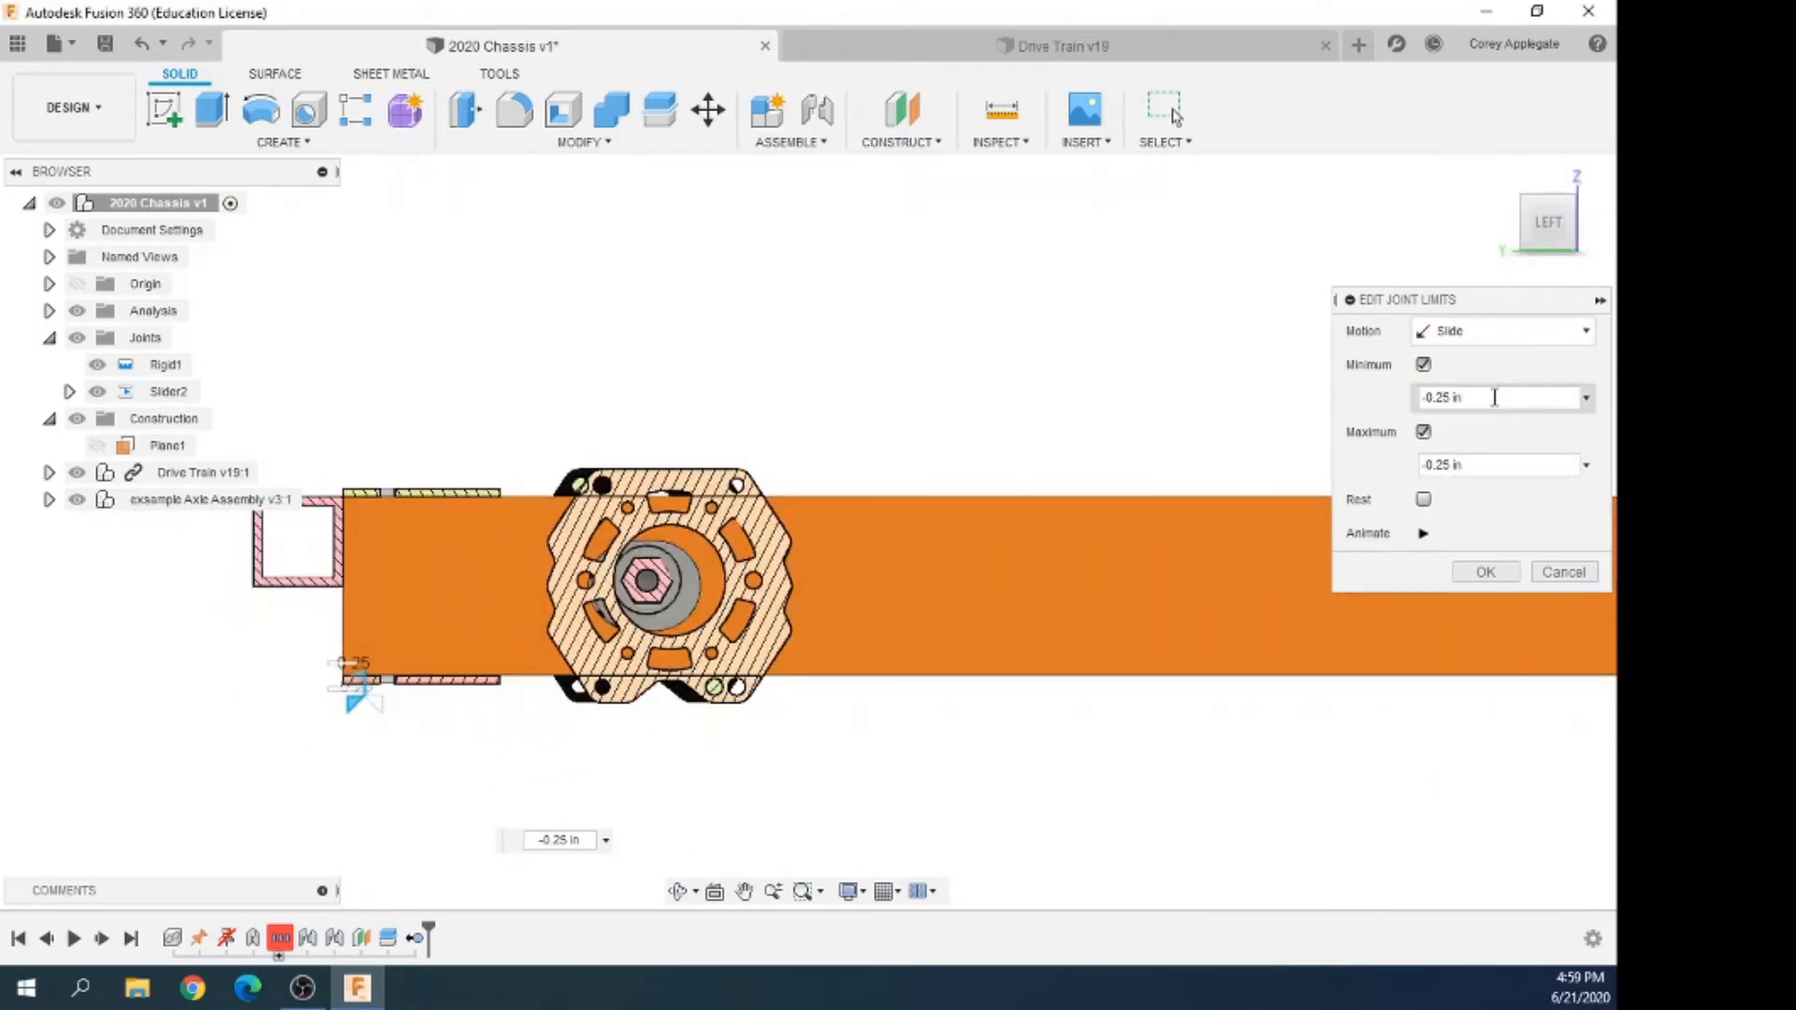
pyautogui.click(1425, 535)
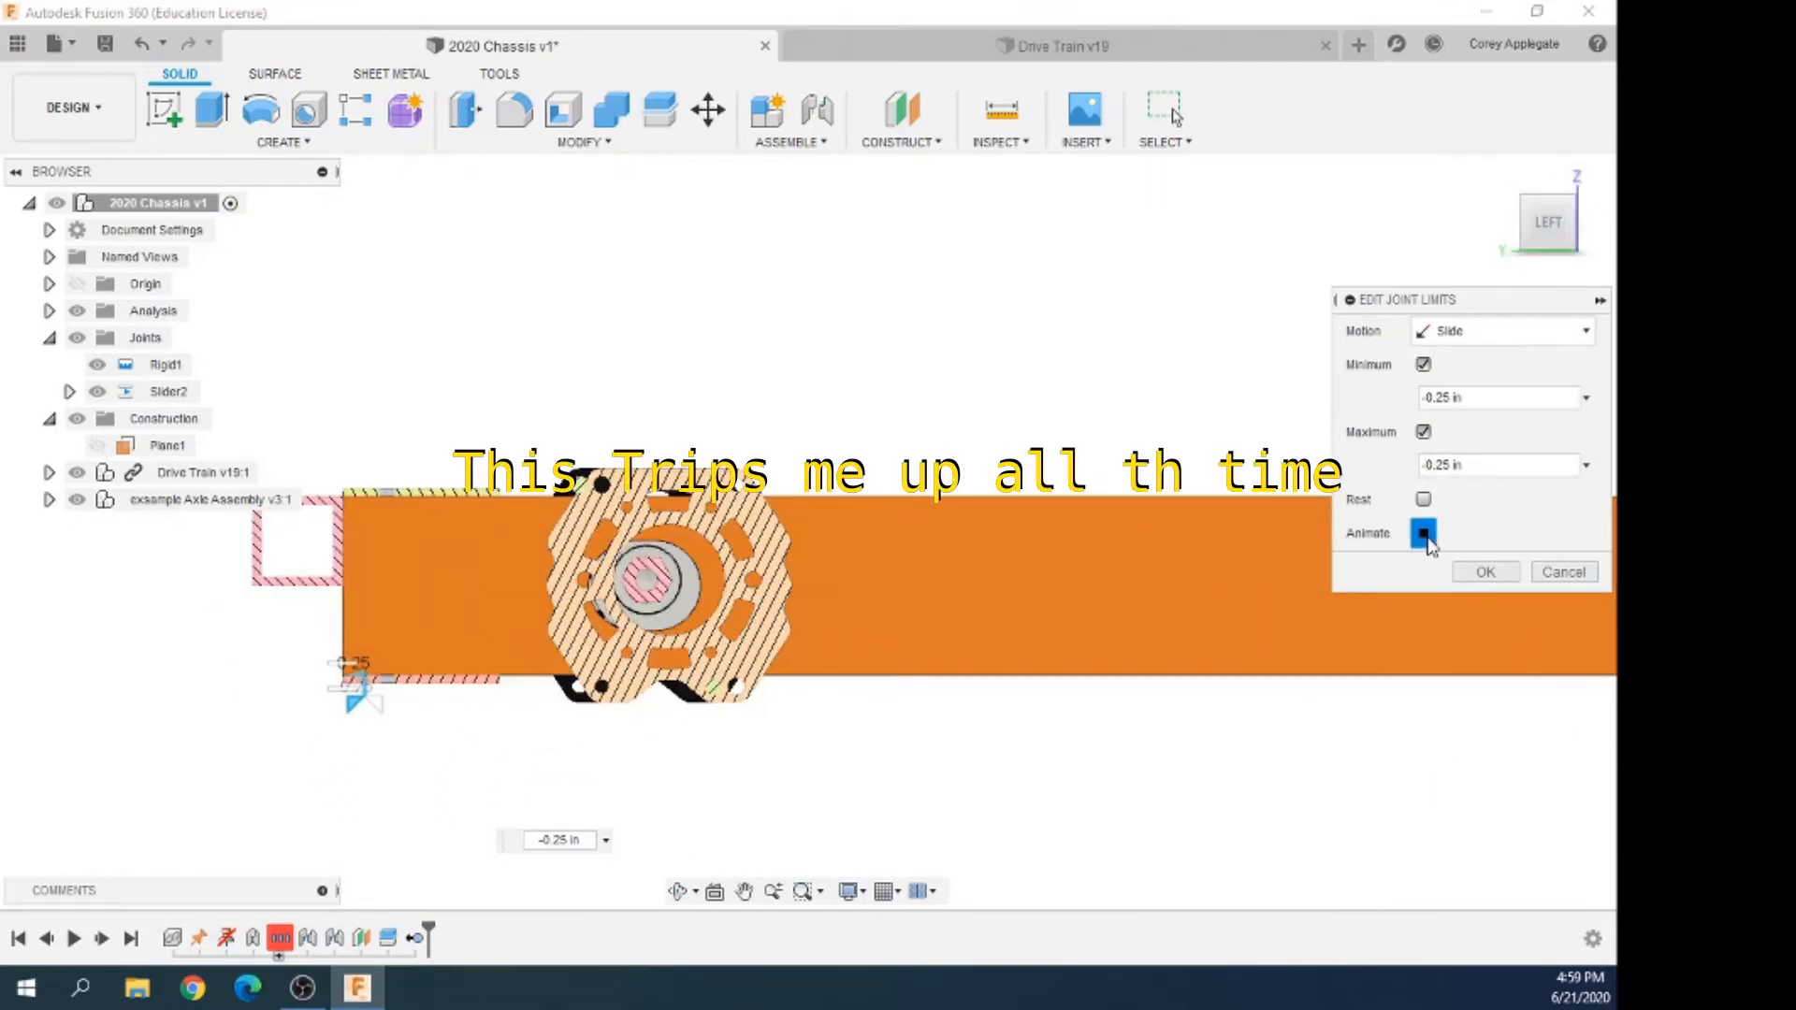
pyautogui.click(1424, 535)
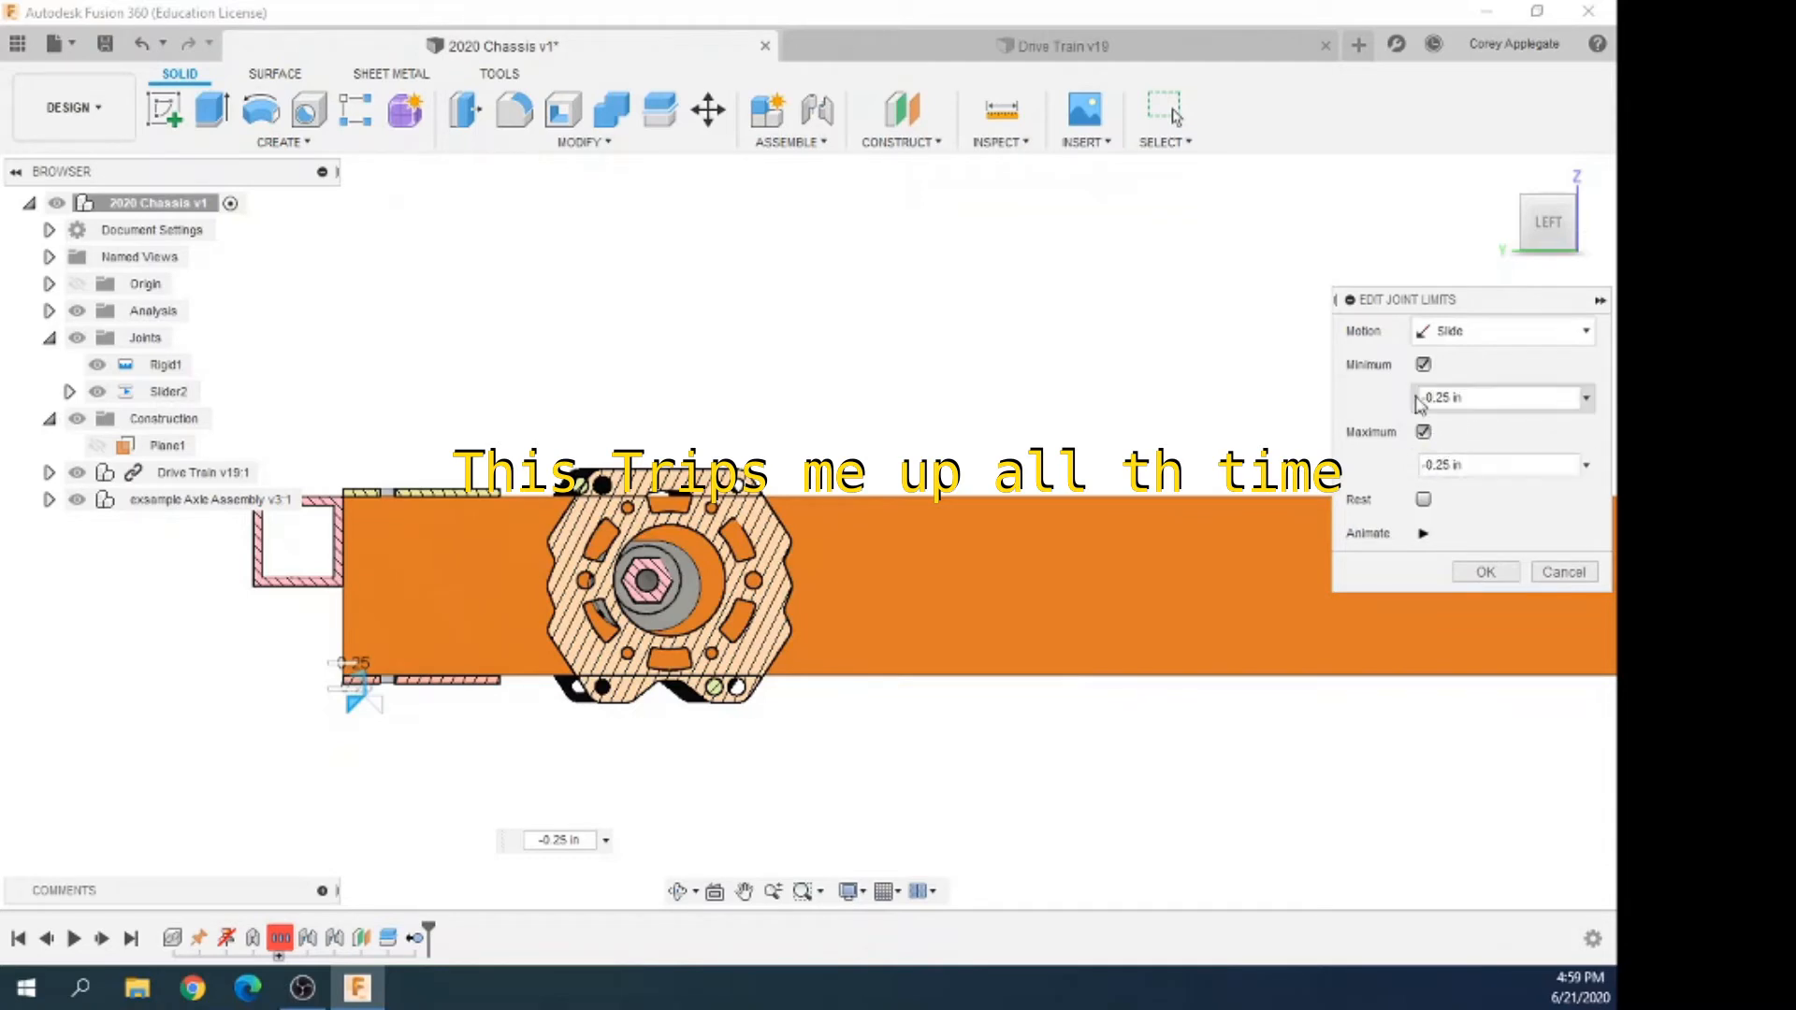
# Set the joint's maximum slide limit to 0.25 in, preview the animation and accept the limits
pyautogui.click(1428, 473)
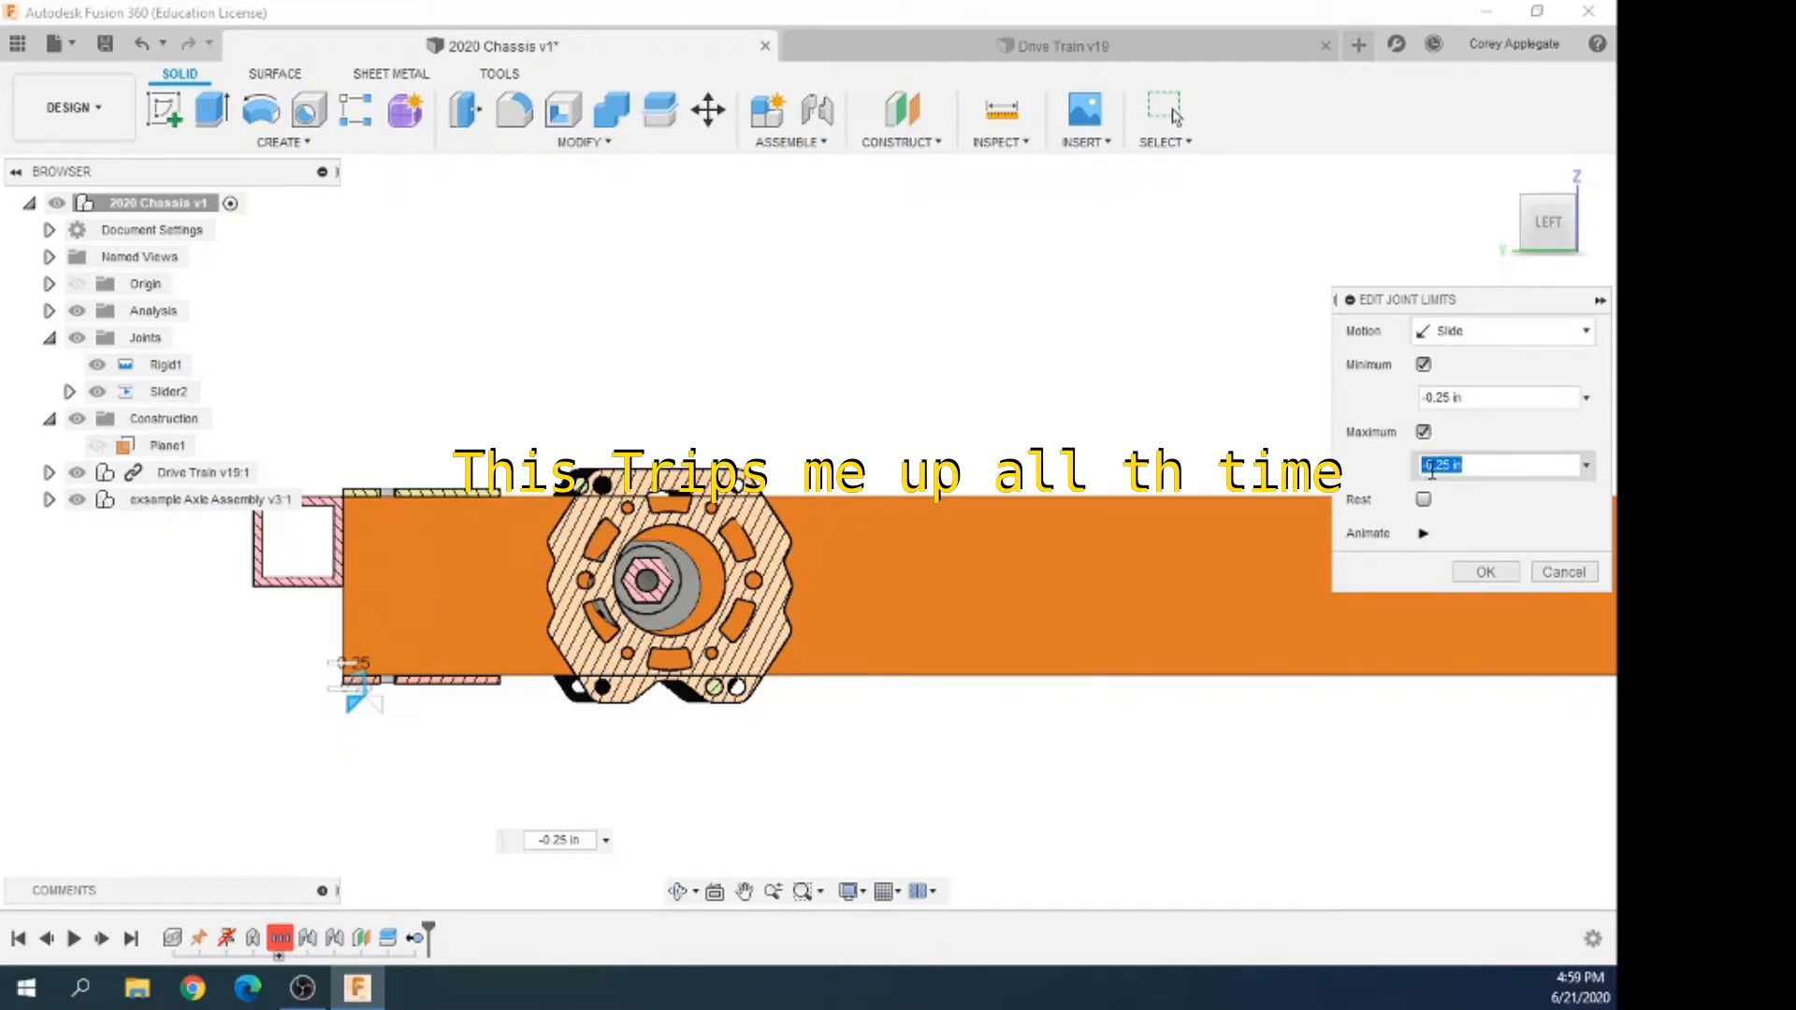
pyautogui.click(1431, 473)
pyautogui.press('BackSpace')
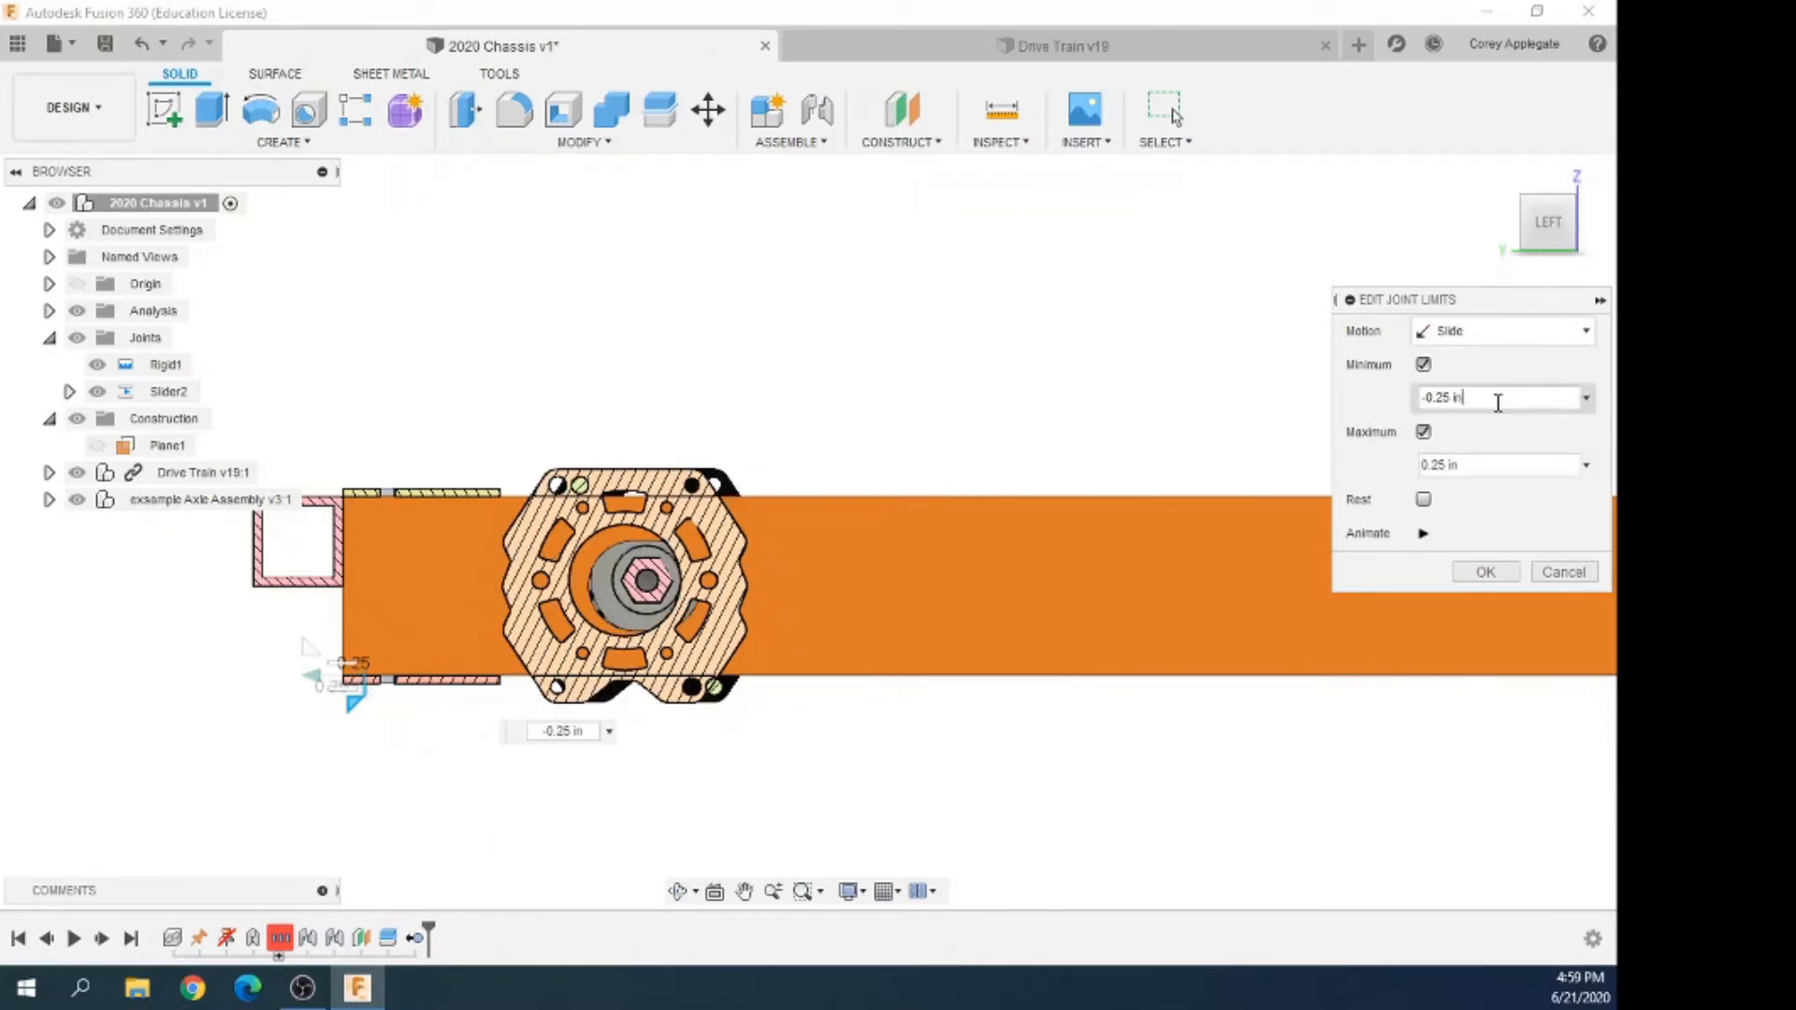
pyautogui.click(1423, 533)
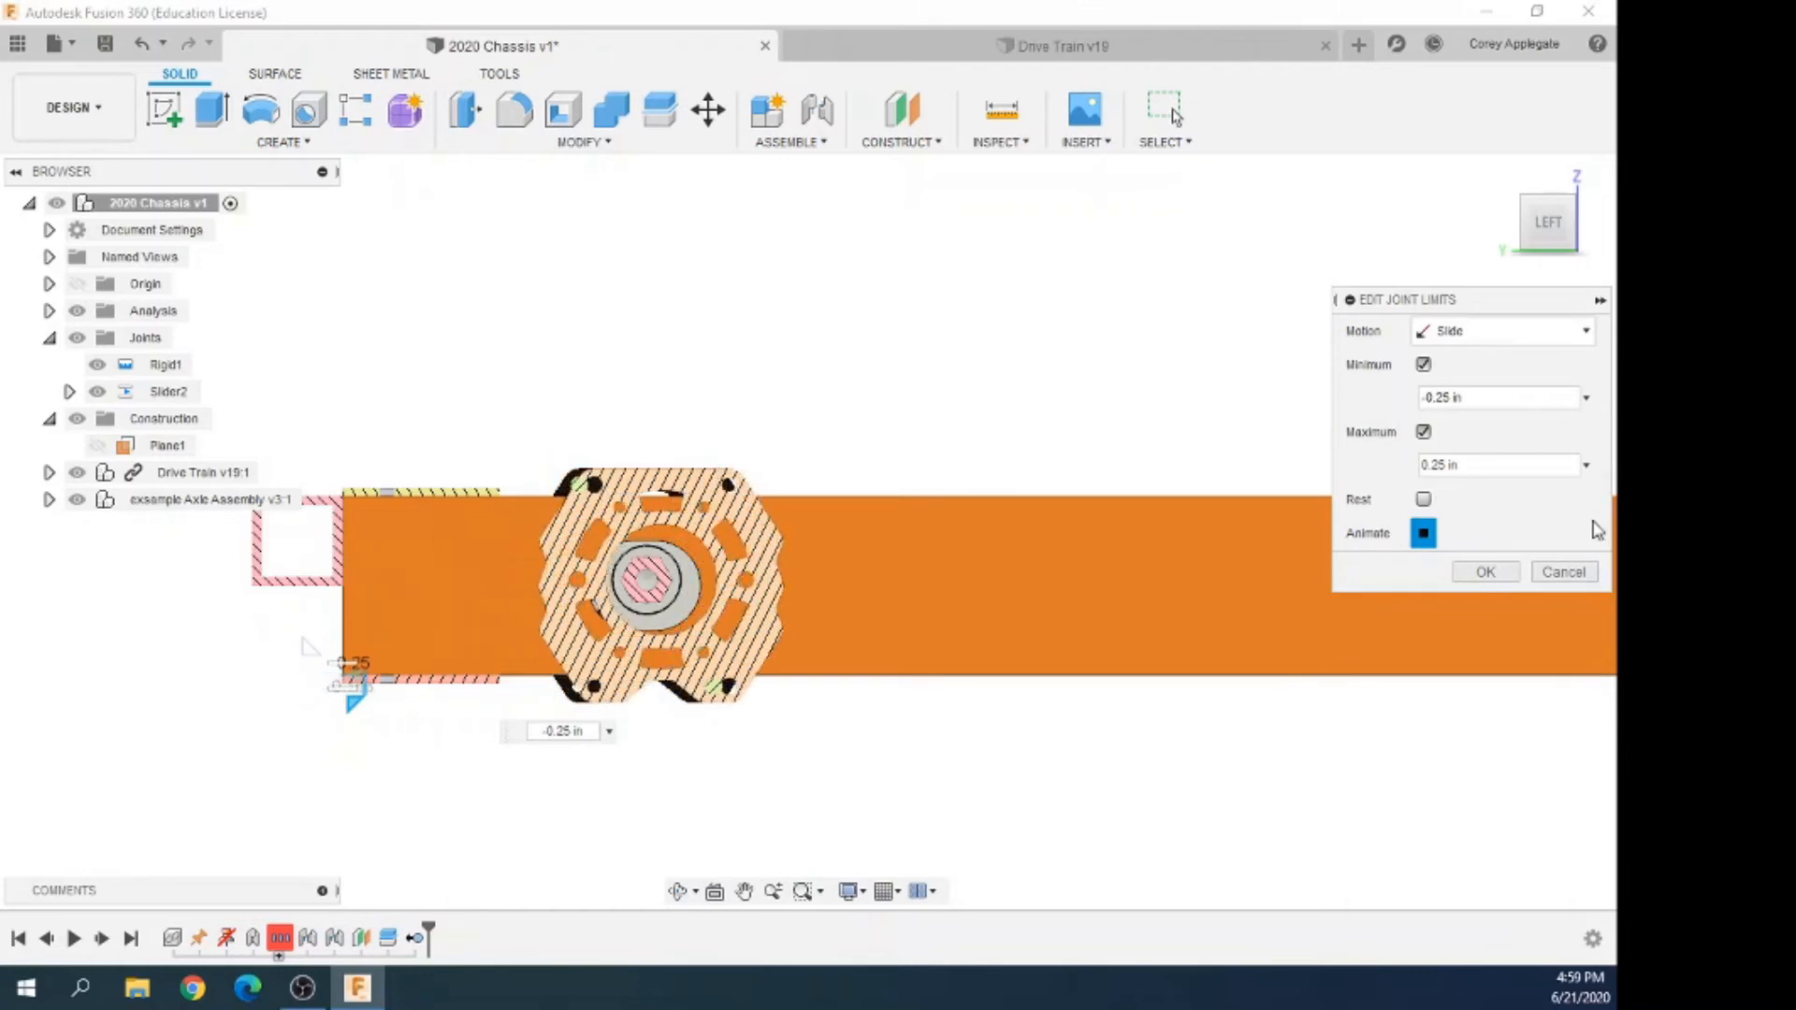
pyautogui.click(1484, 572)
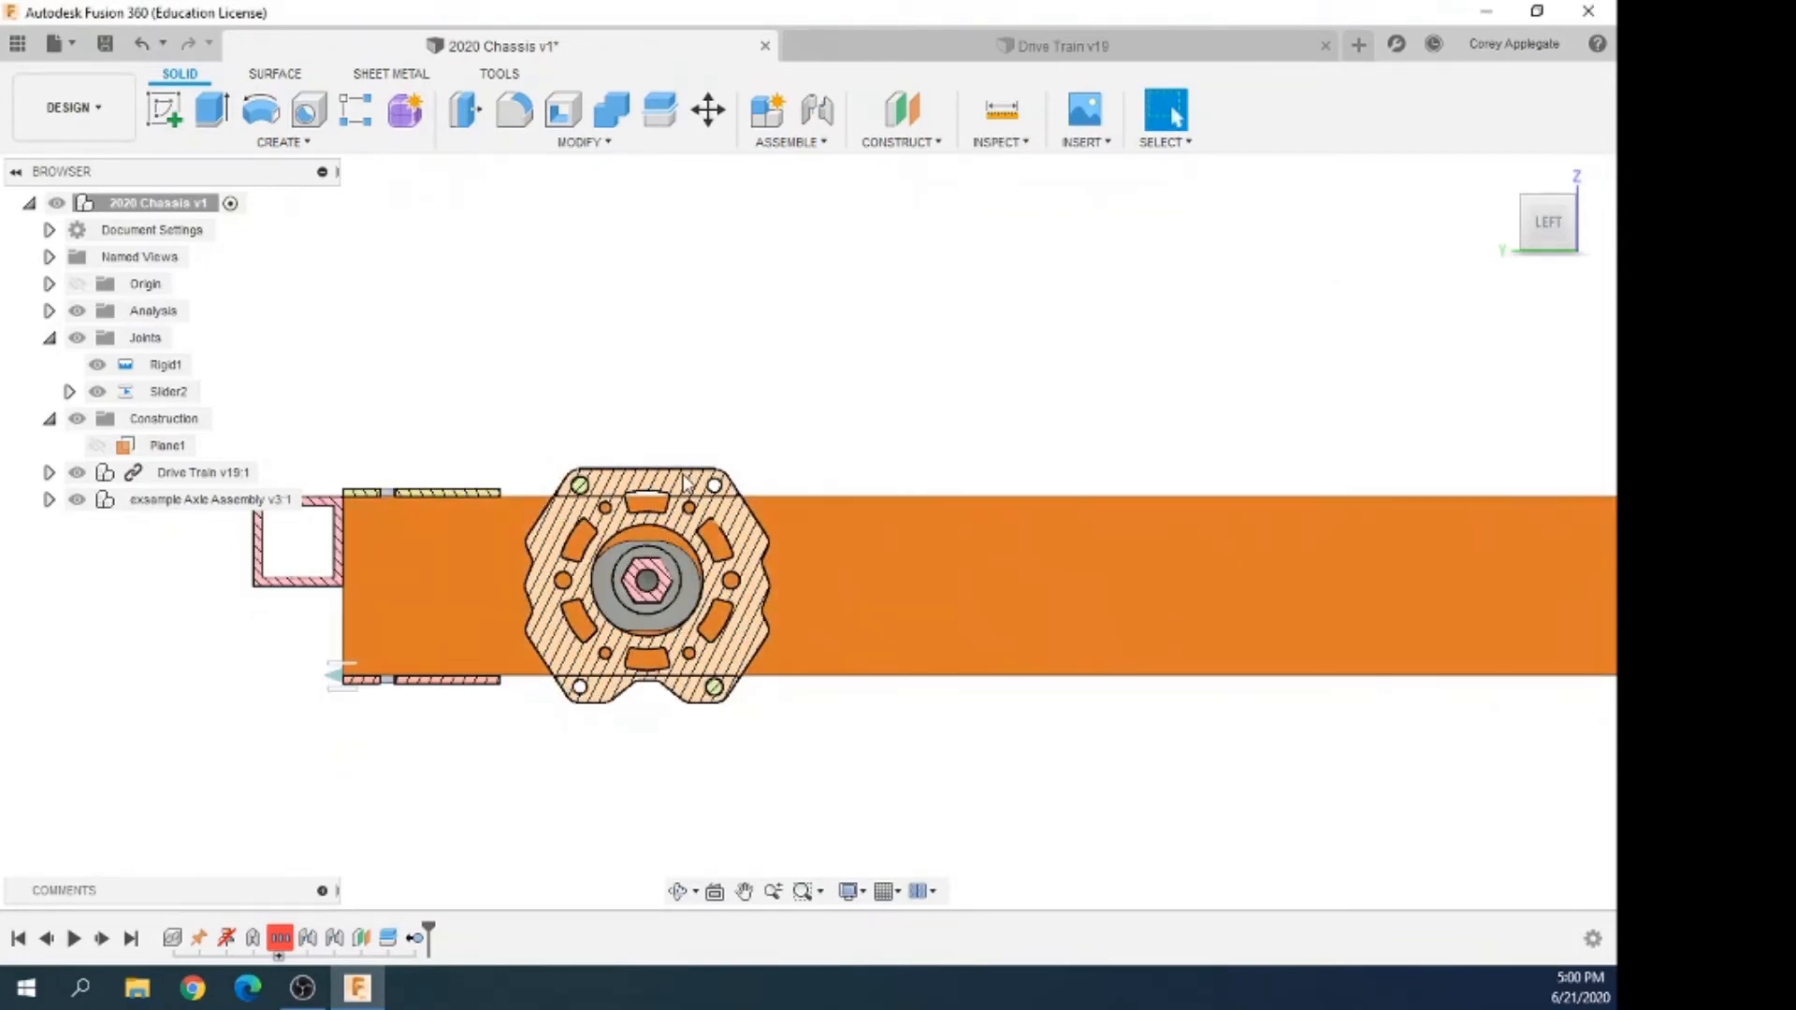
# Test the axle assembly's limited travel toward the corner gusset, and hide the section analysis in the home view
pyautogui.moveTo(649, 484); pyautogui.dragTo(627, 482)
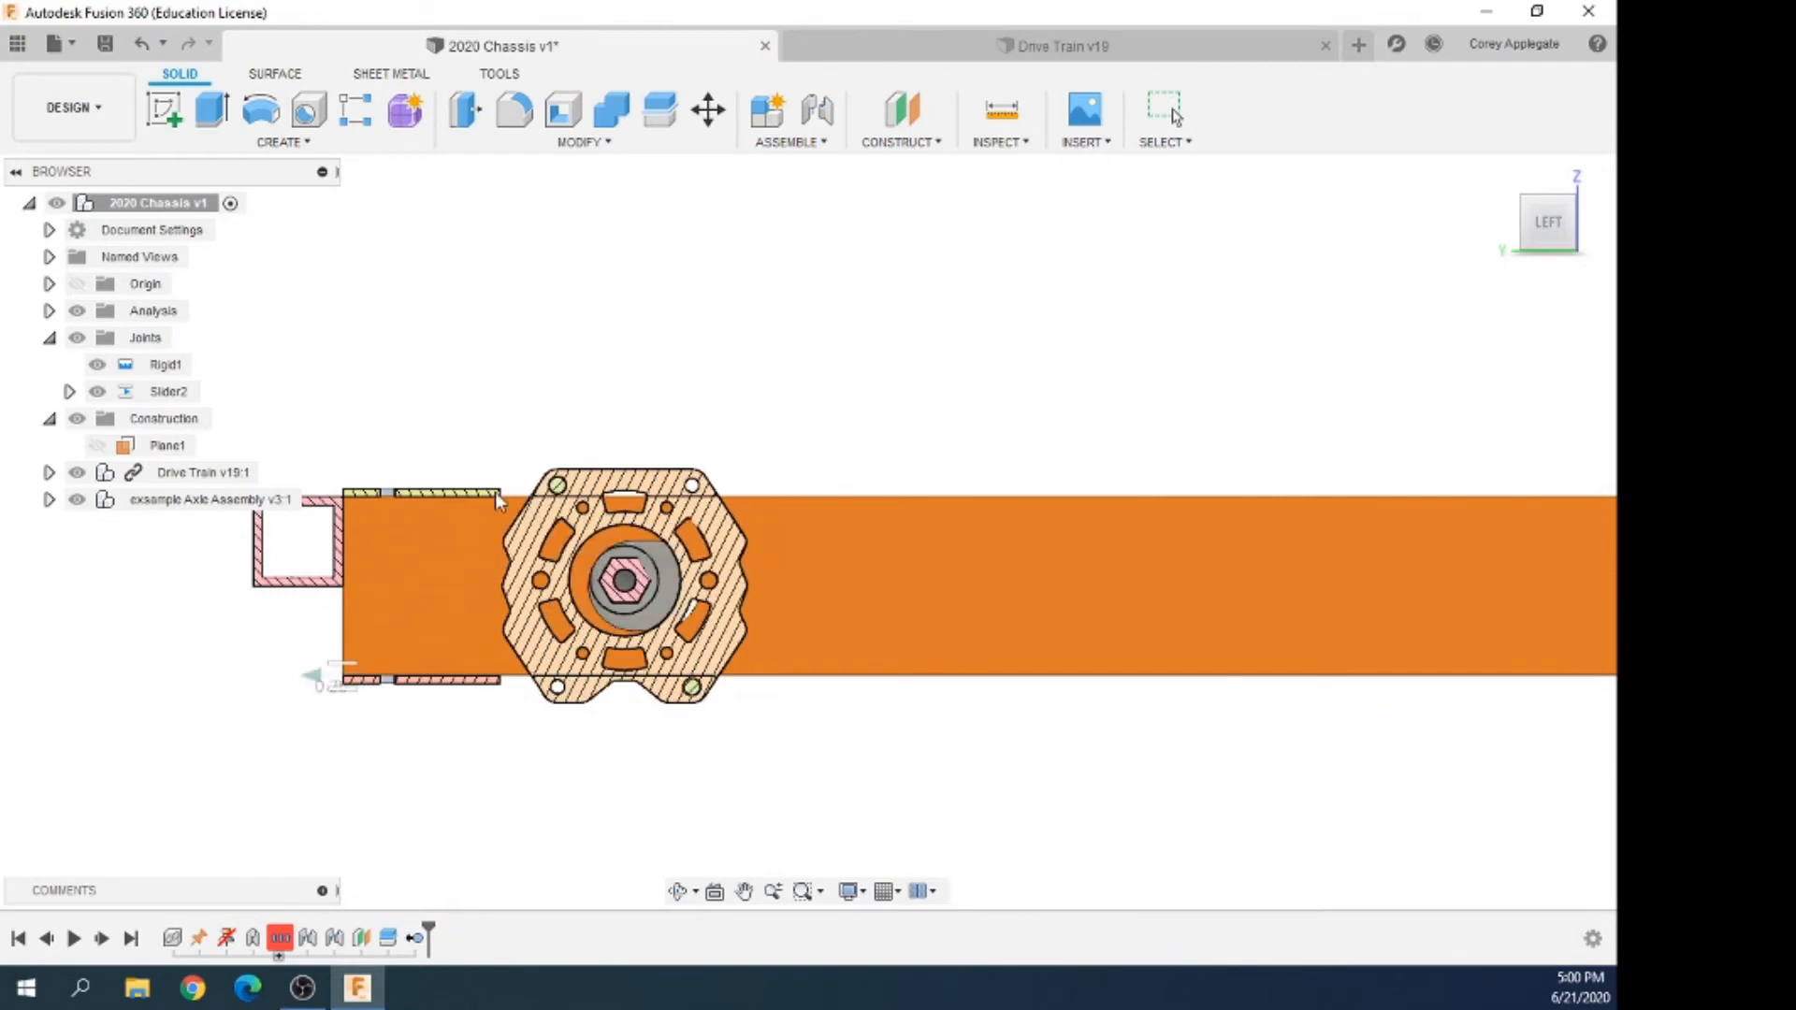
pyautogui.press('Escape')
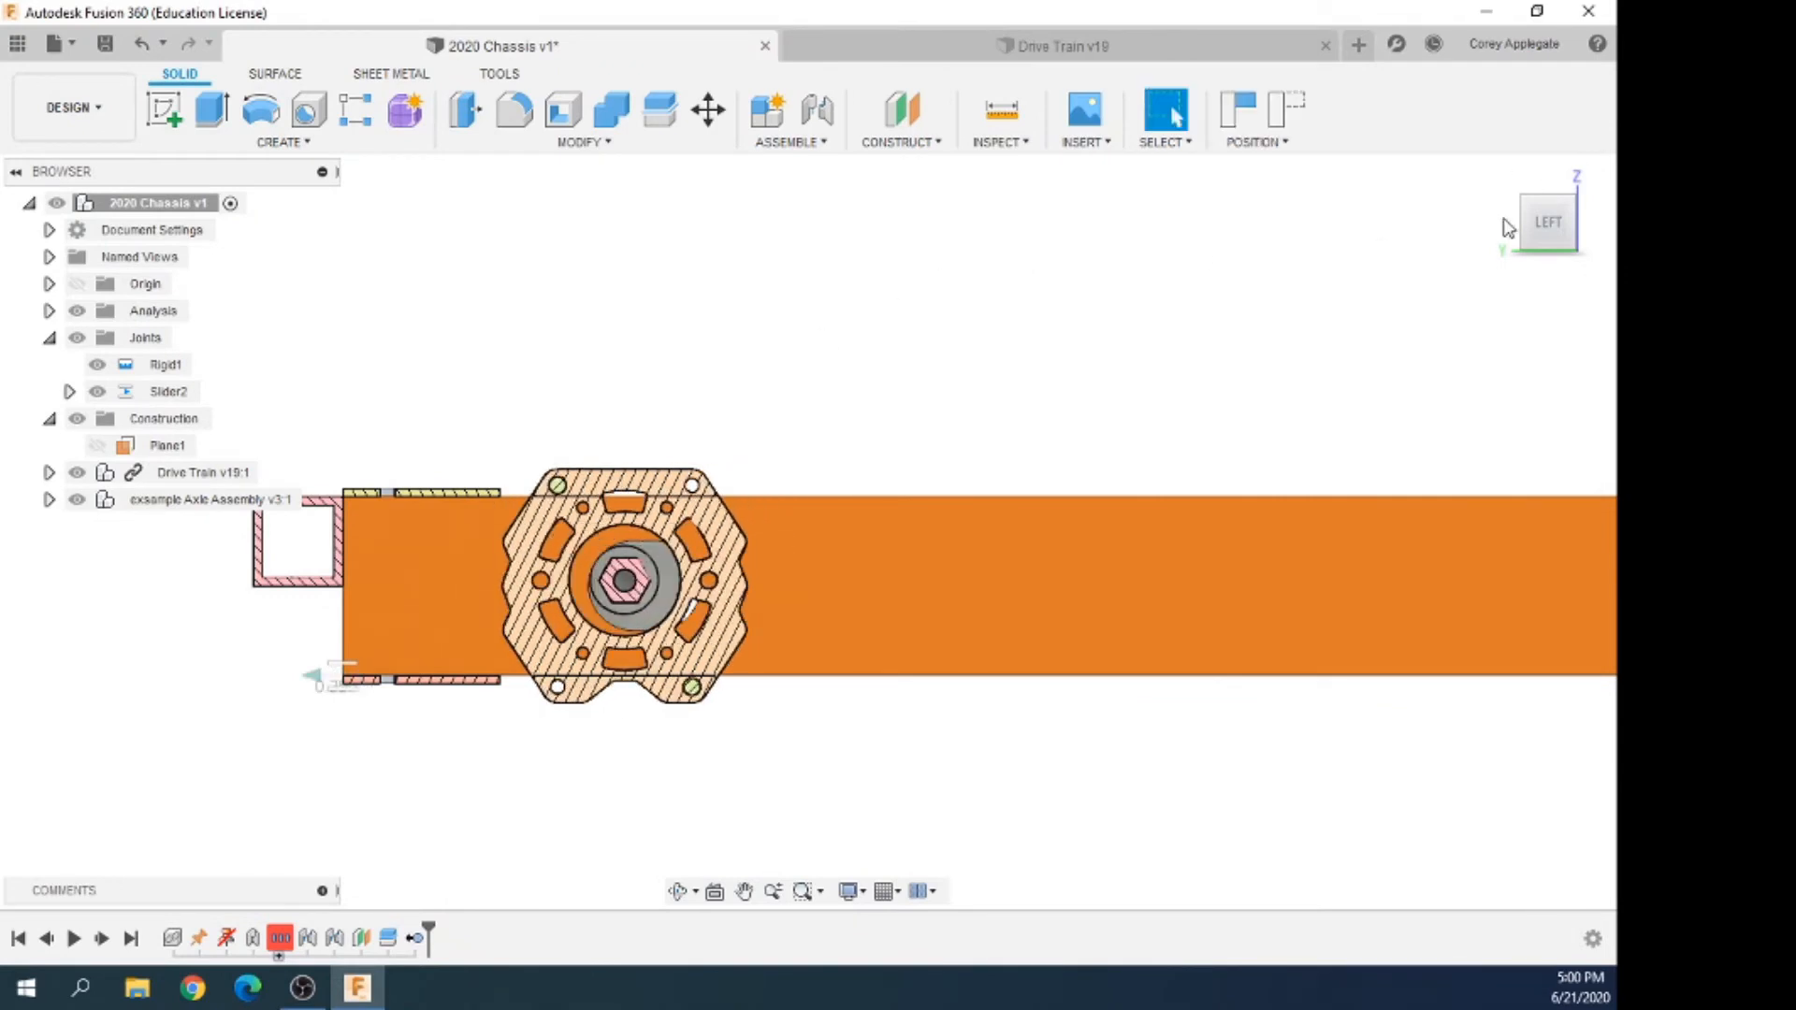
pyautogui.click(1497, 173)
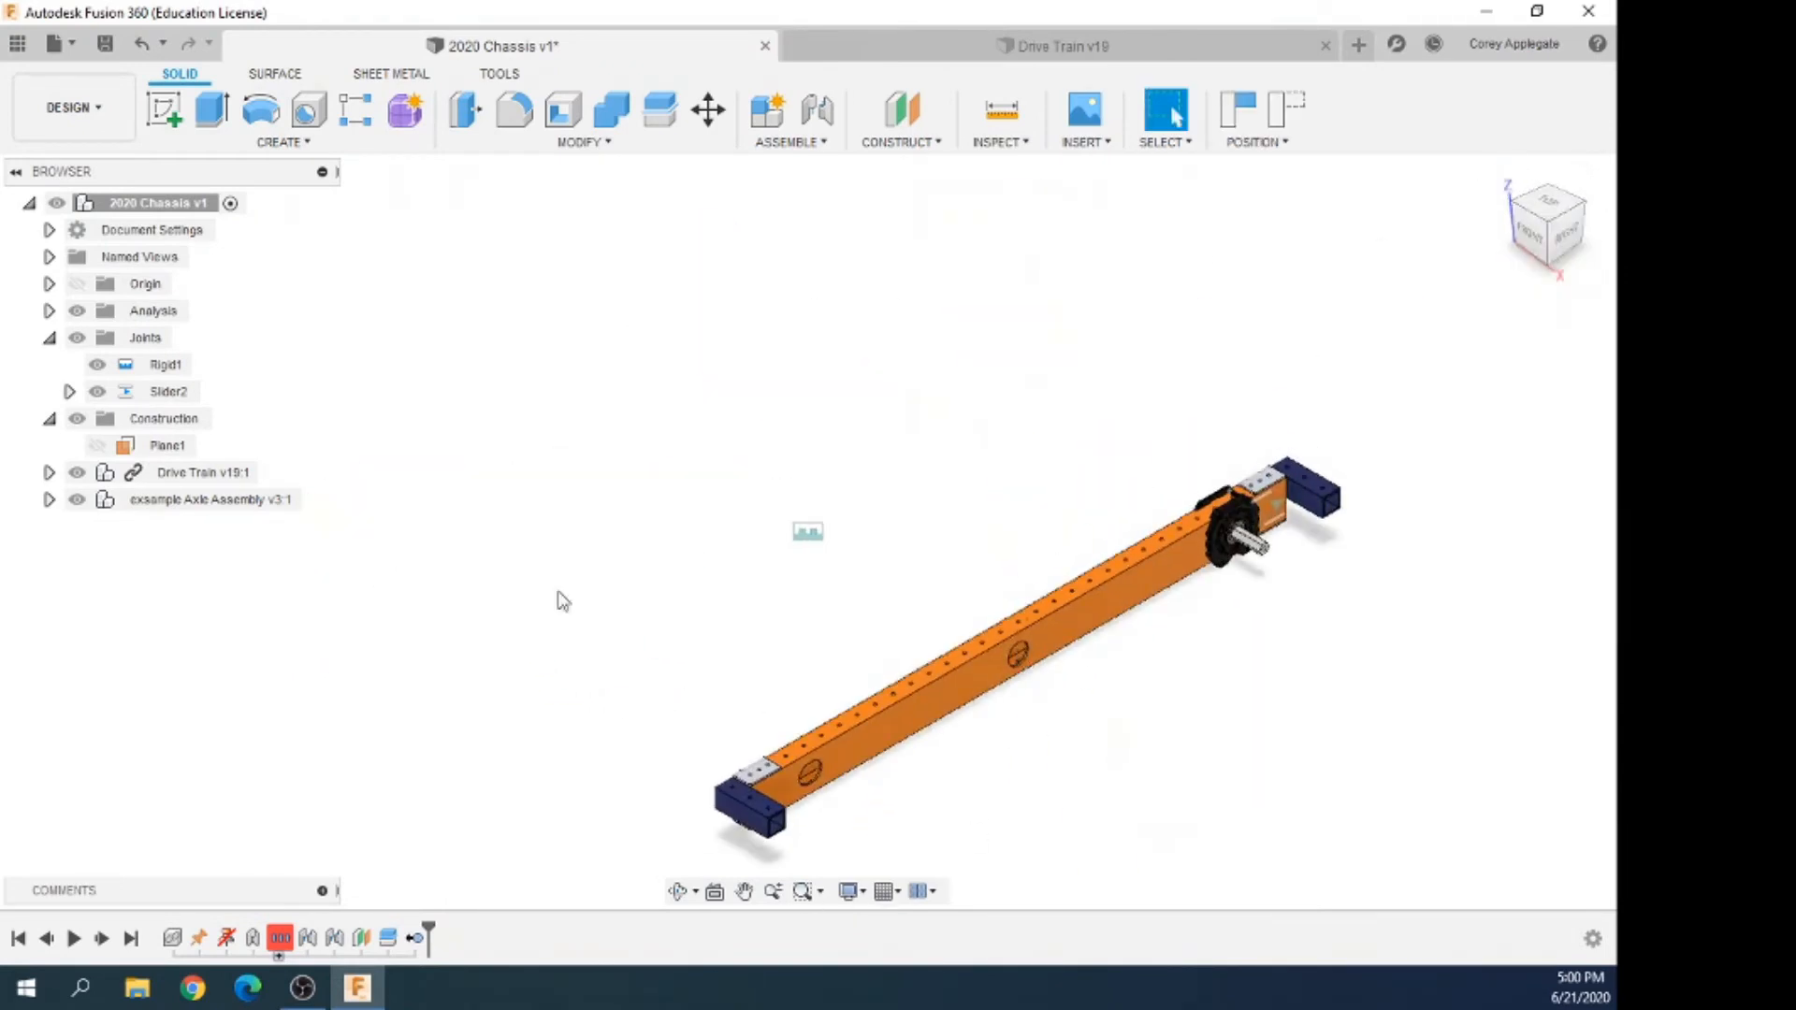
pyautogui.click(77, 311)
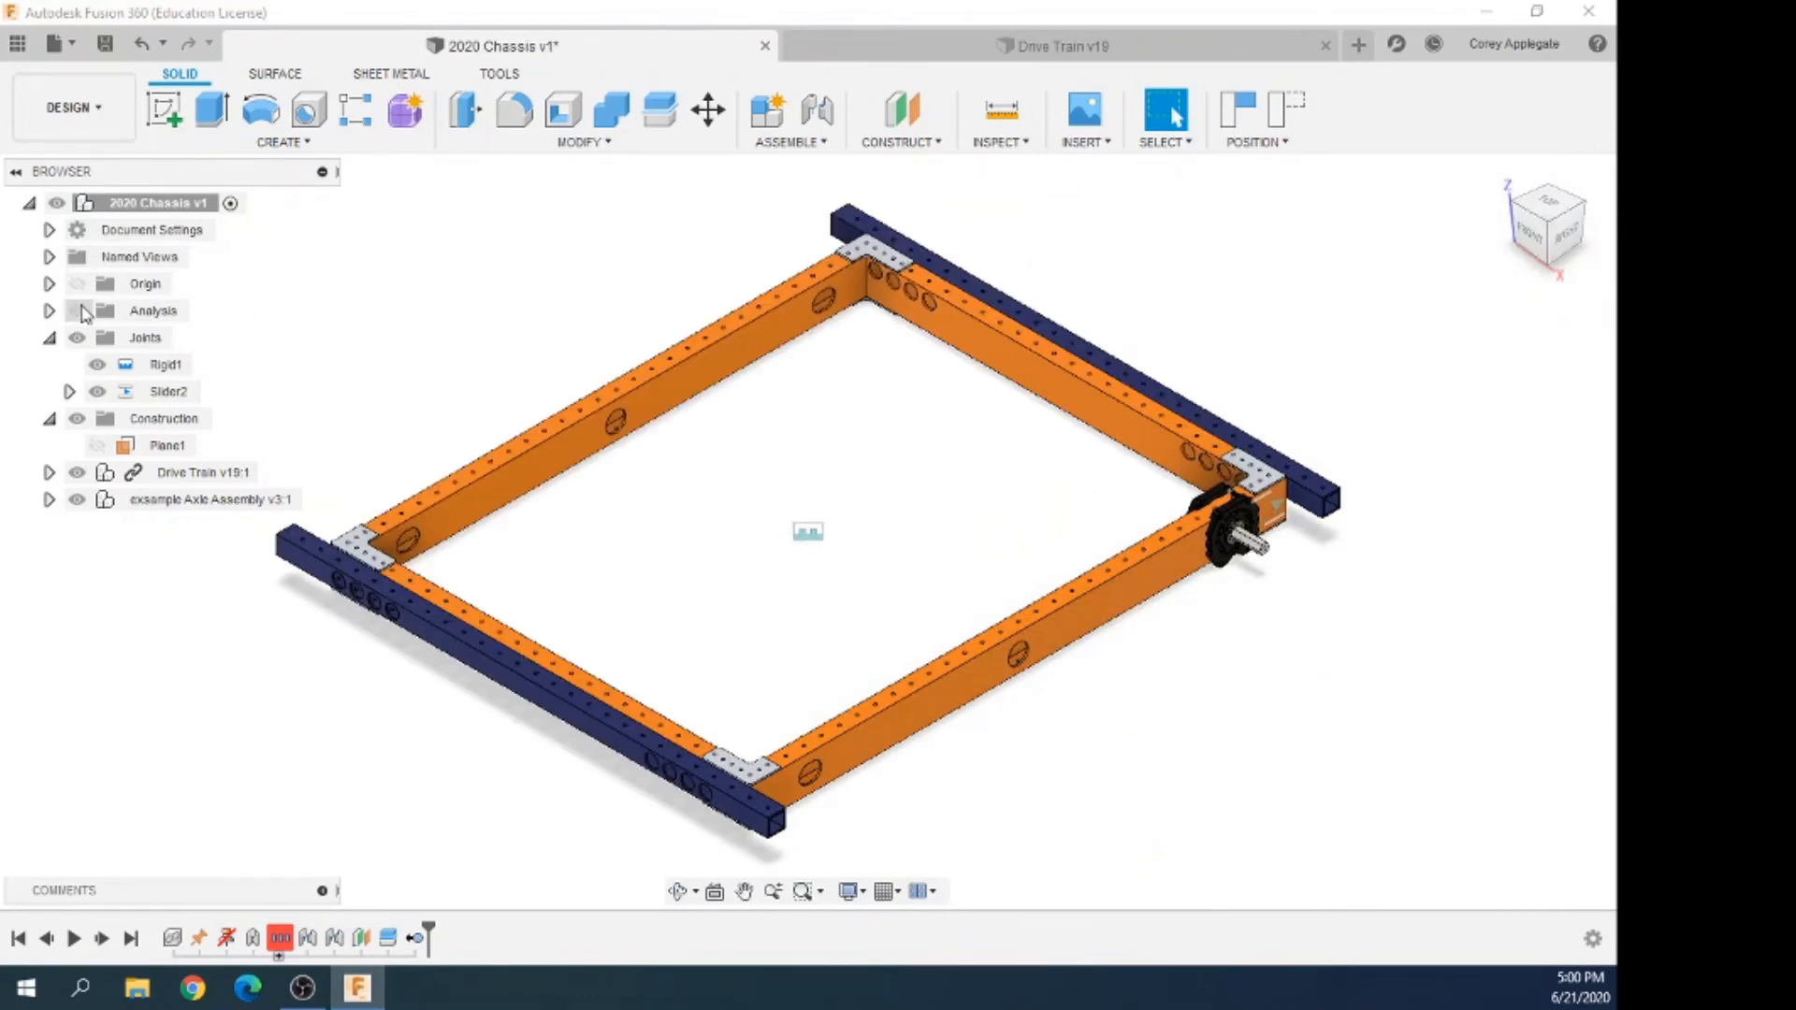
# Paste a copy of the axle assembly, continuing in the previous position, and move it -20.00 in along Y
pyautogui.scroll(3, 1199, 430)
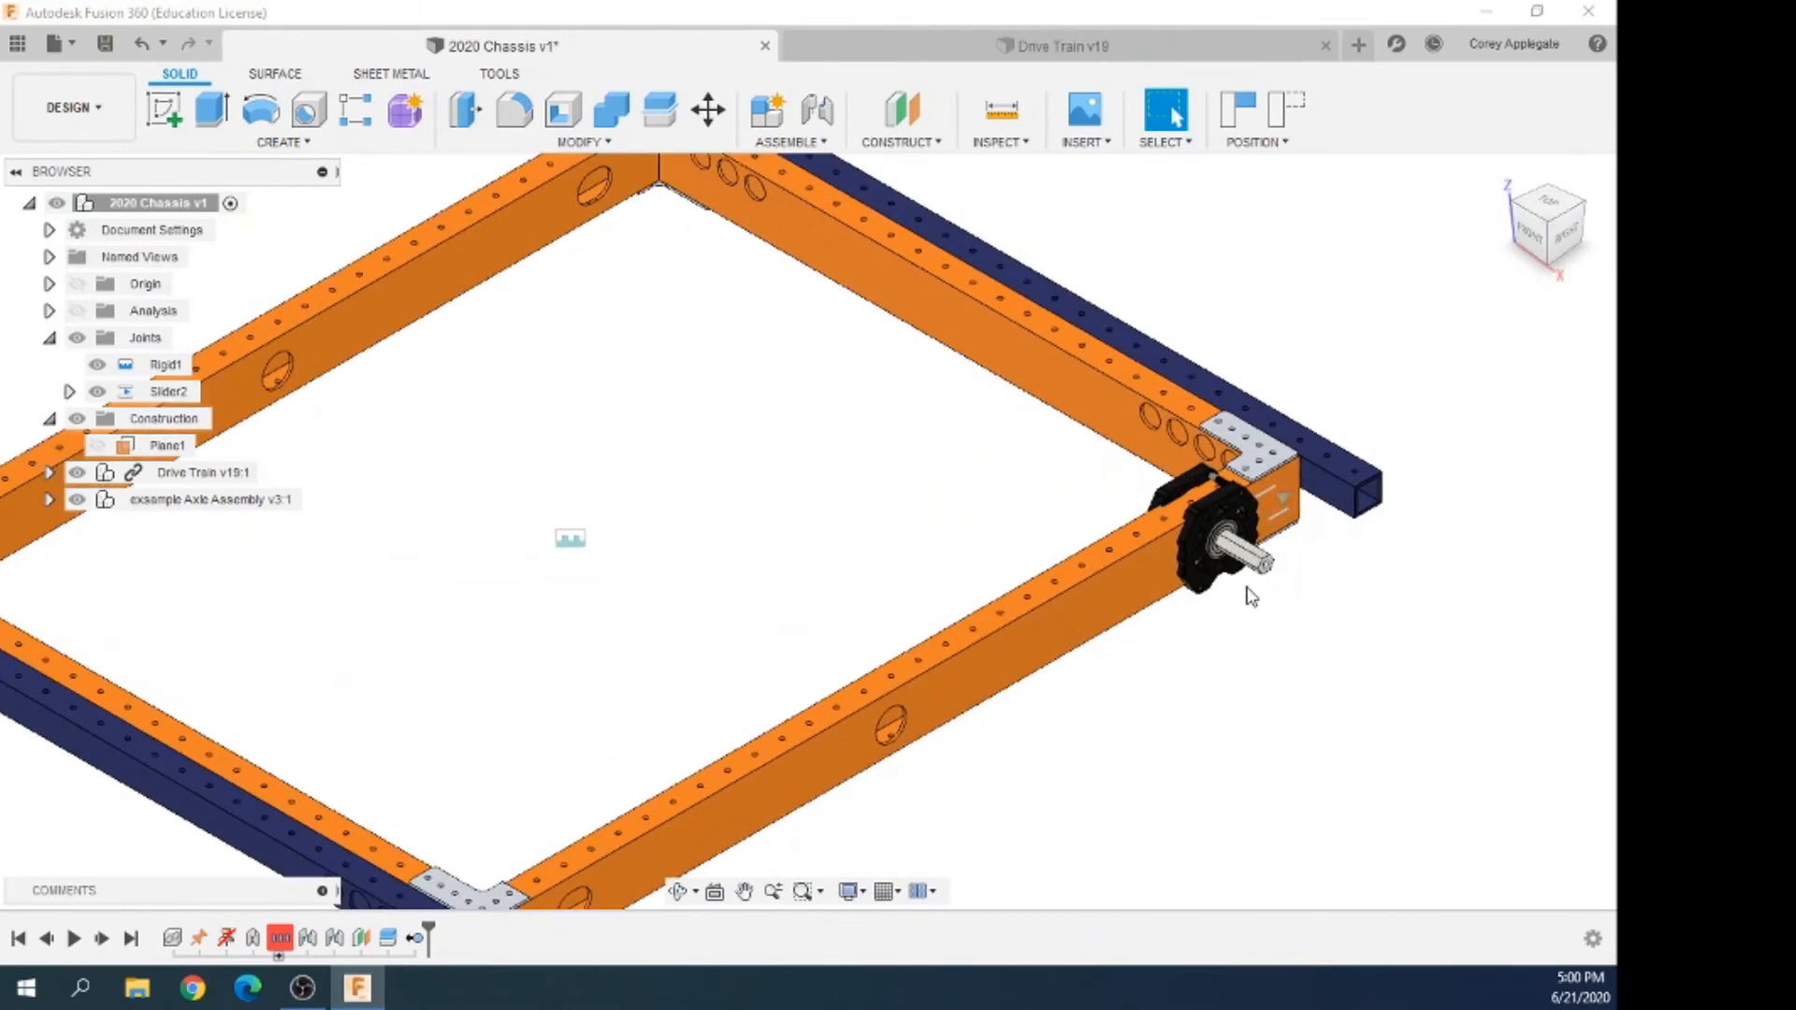
pyautogui.click(133, 505)
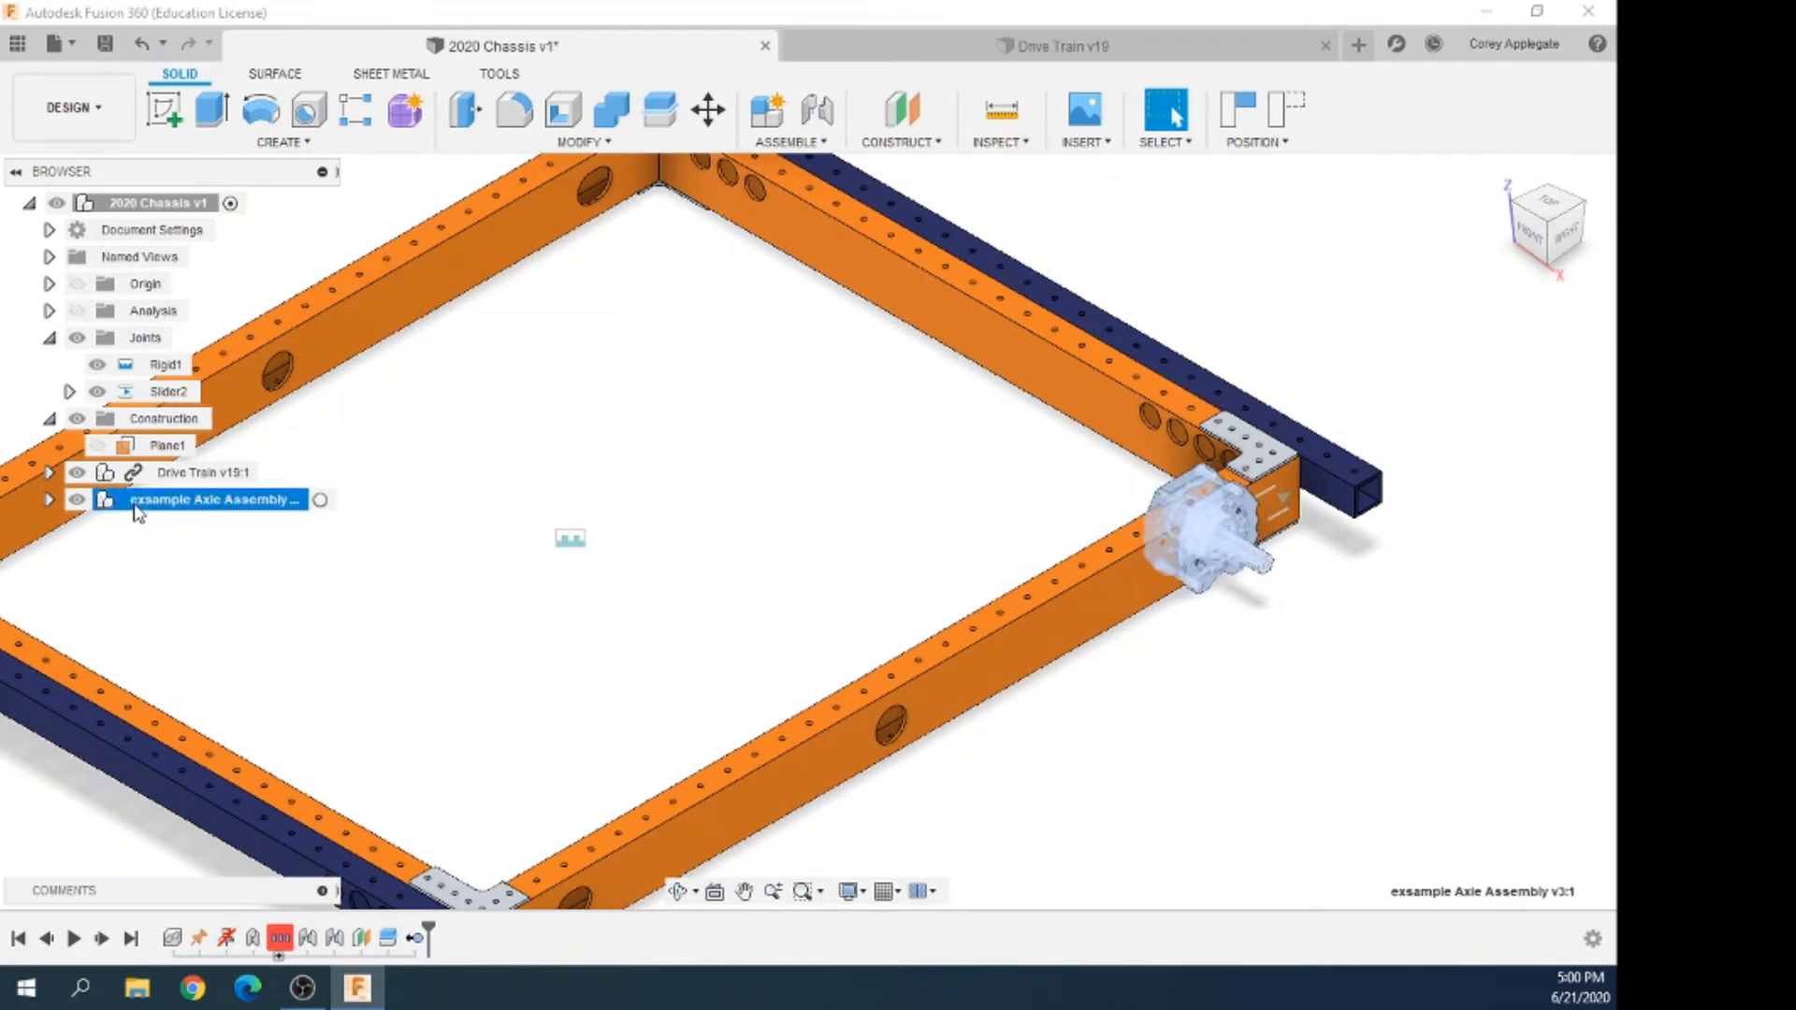
pyautogui.hotkey('ctrl', 'v')
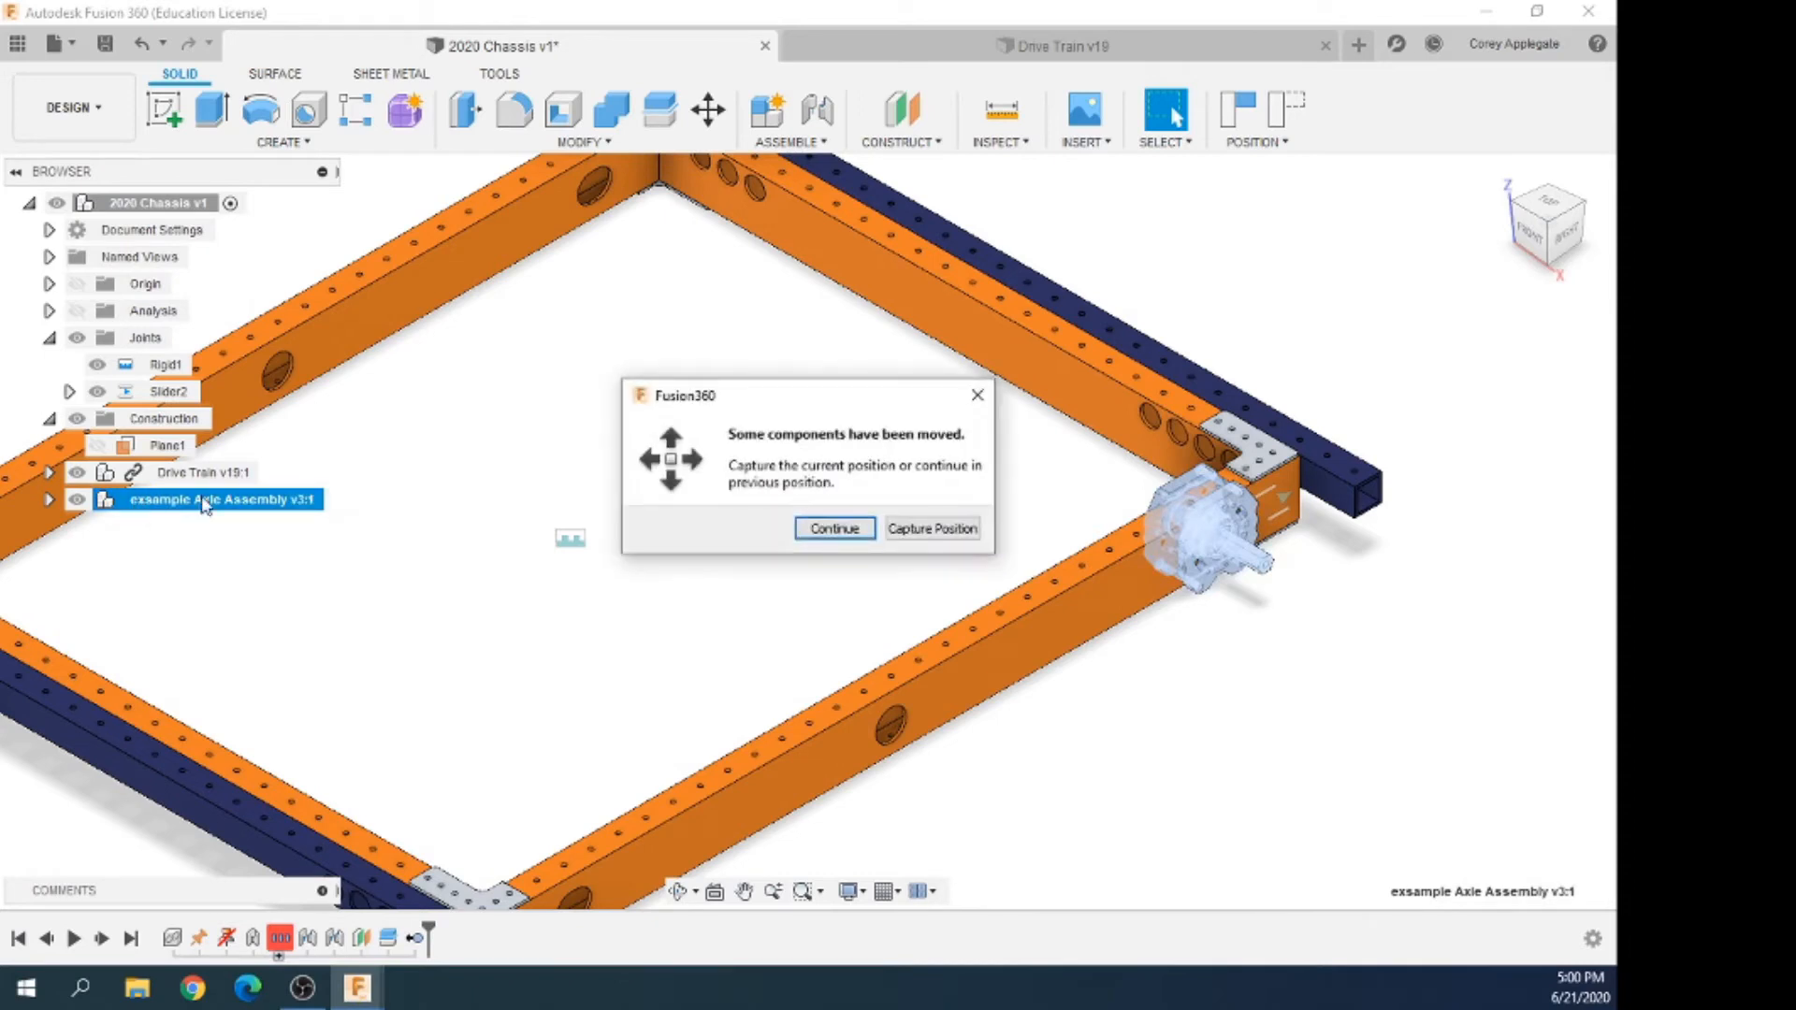
pyautogui.click(855, 530)
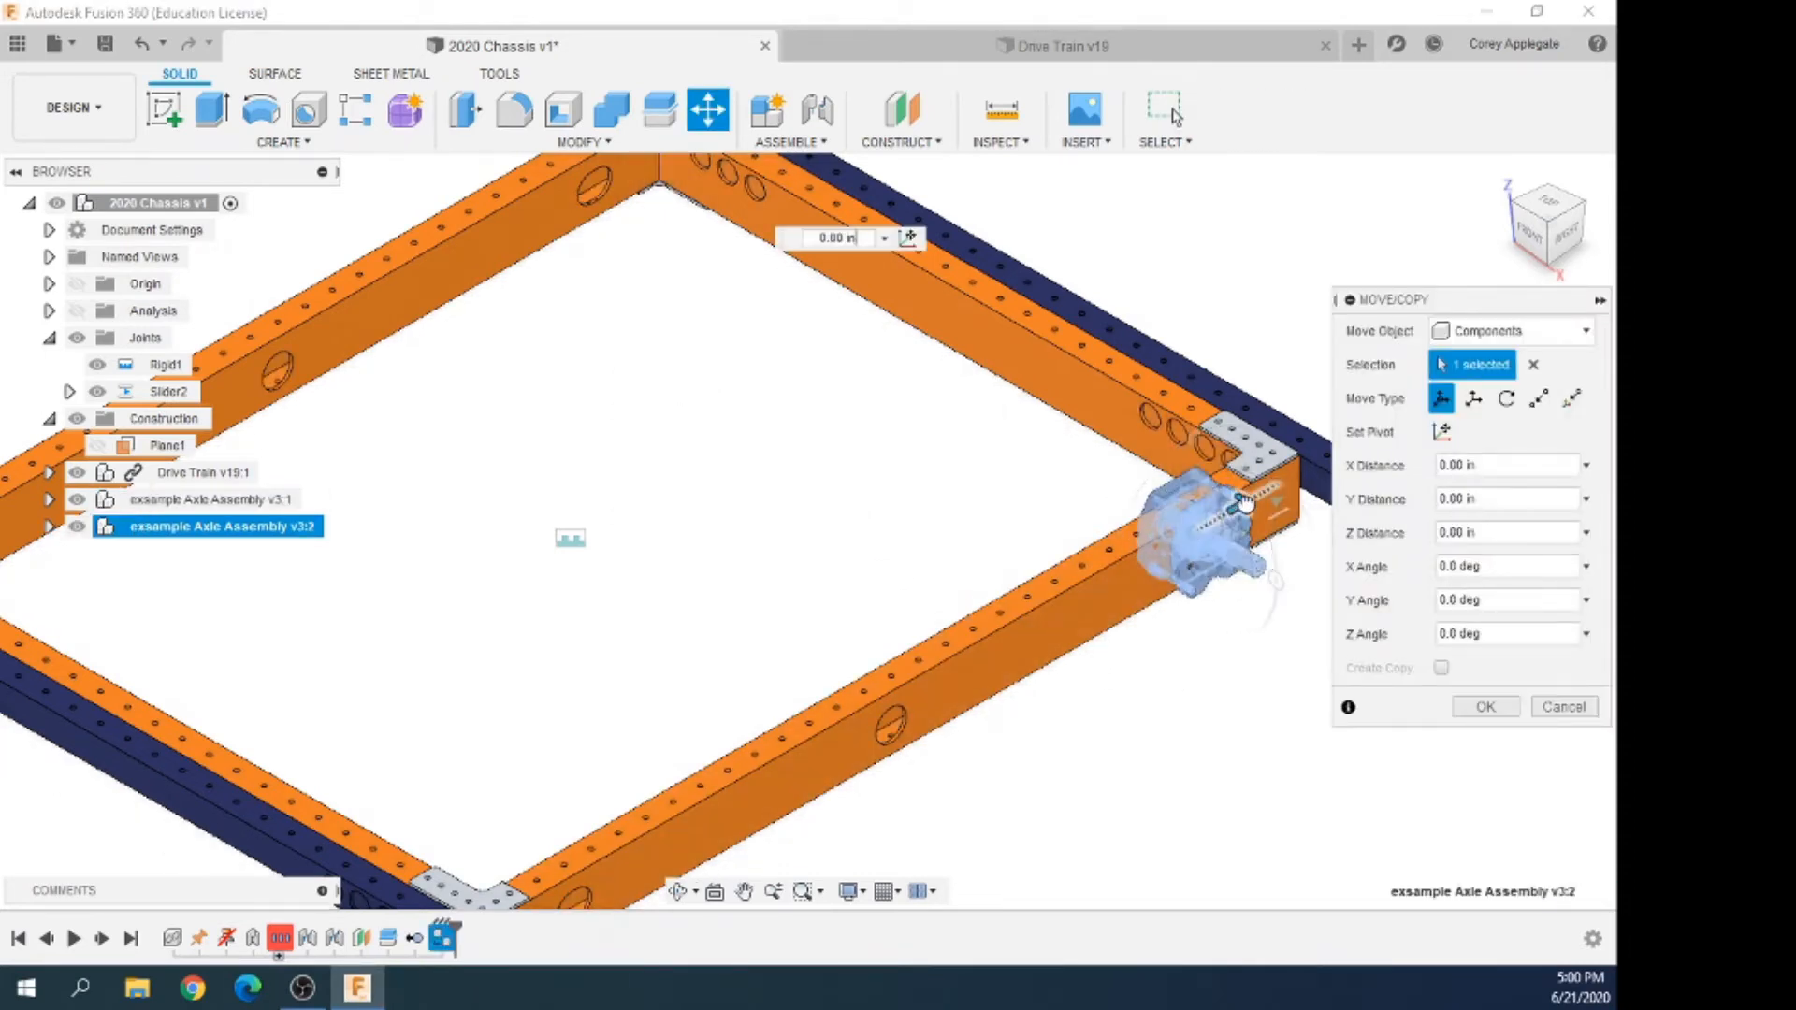
pyautogui.moveTo(1254, 505); pyautogui.dragTo(659, 762)
pyautogui.scroll(-3, 693, 418)
pyautogui.scroll(3, 762, 739)
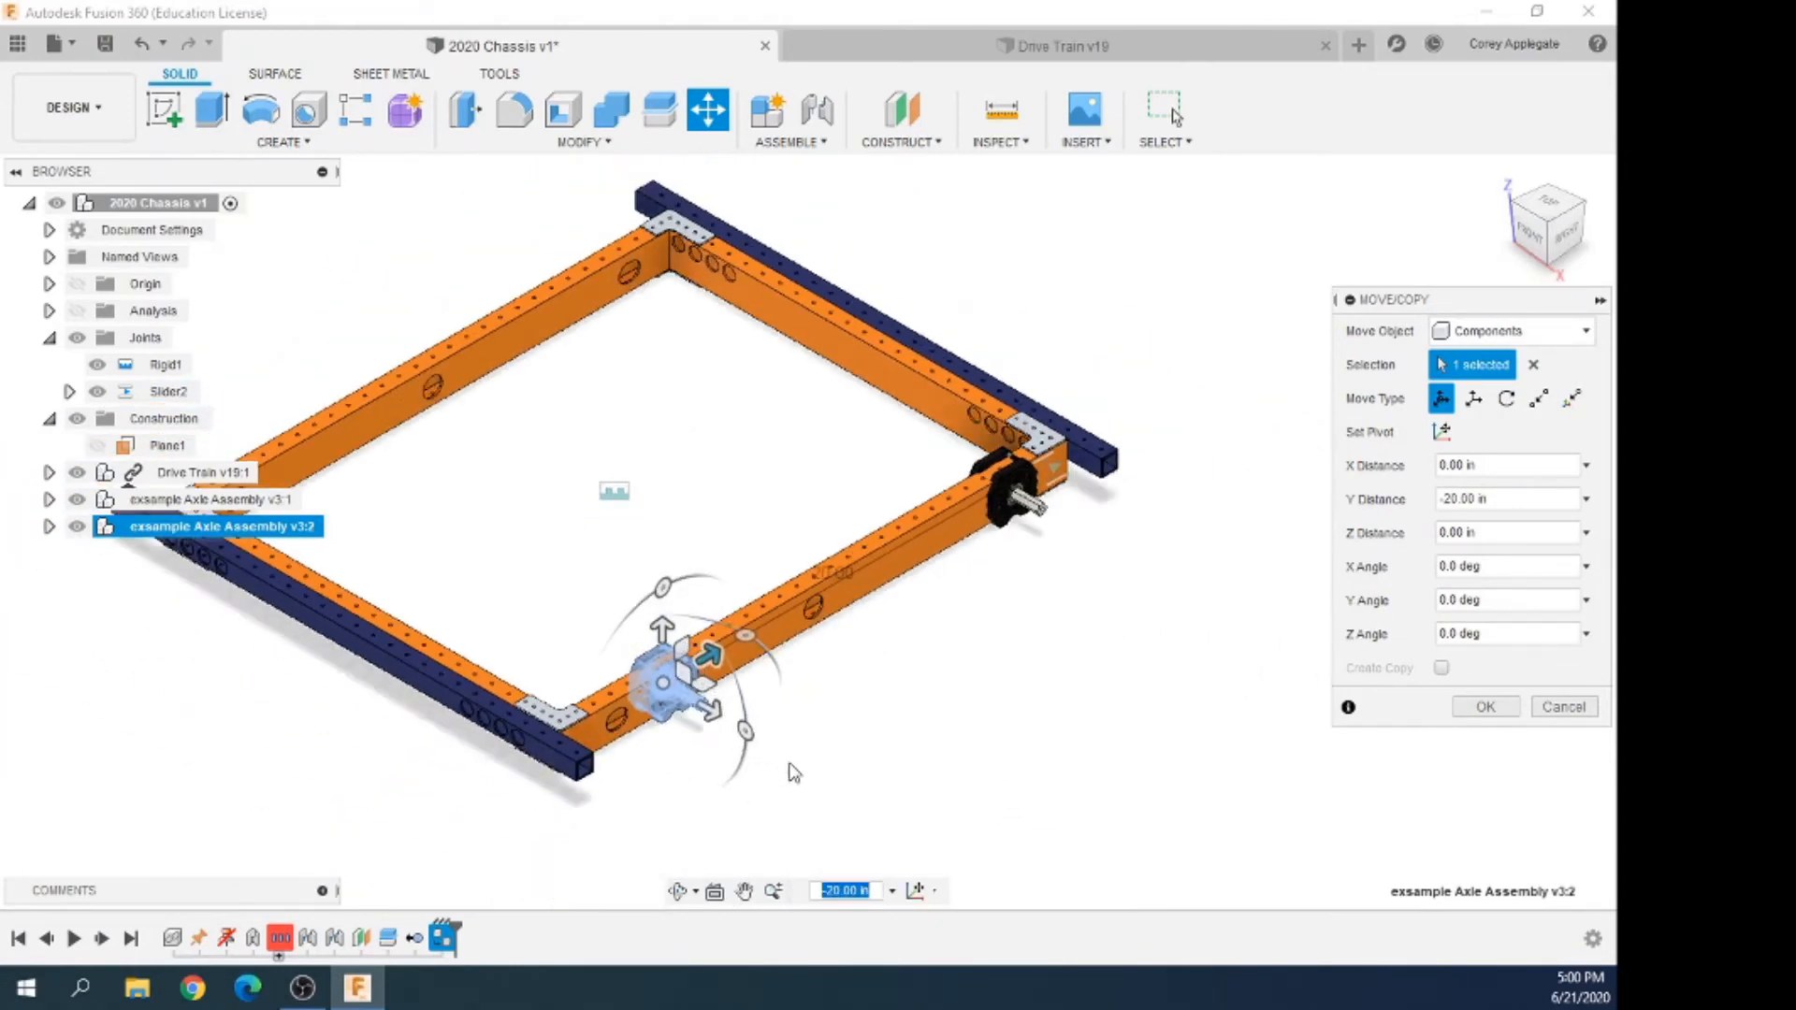
# Move the copied axle assembly 2.00 in along X, outward from the orange rail, and accept the move
pyautogui.moveTo(685, 655); pyautogui.dragTo(663, 762)
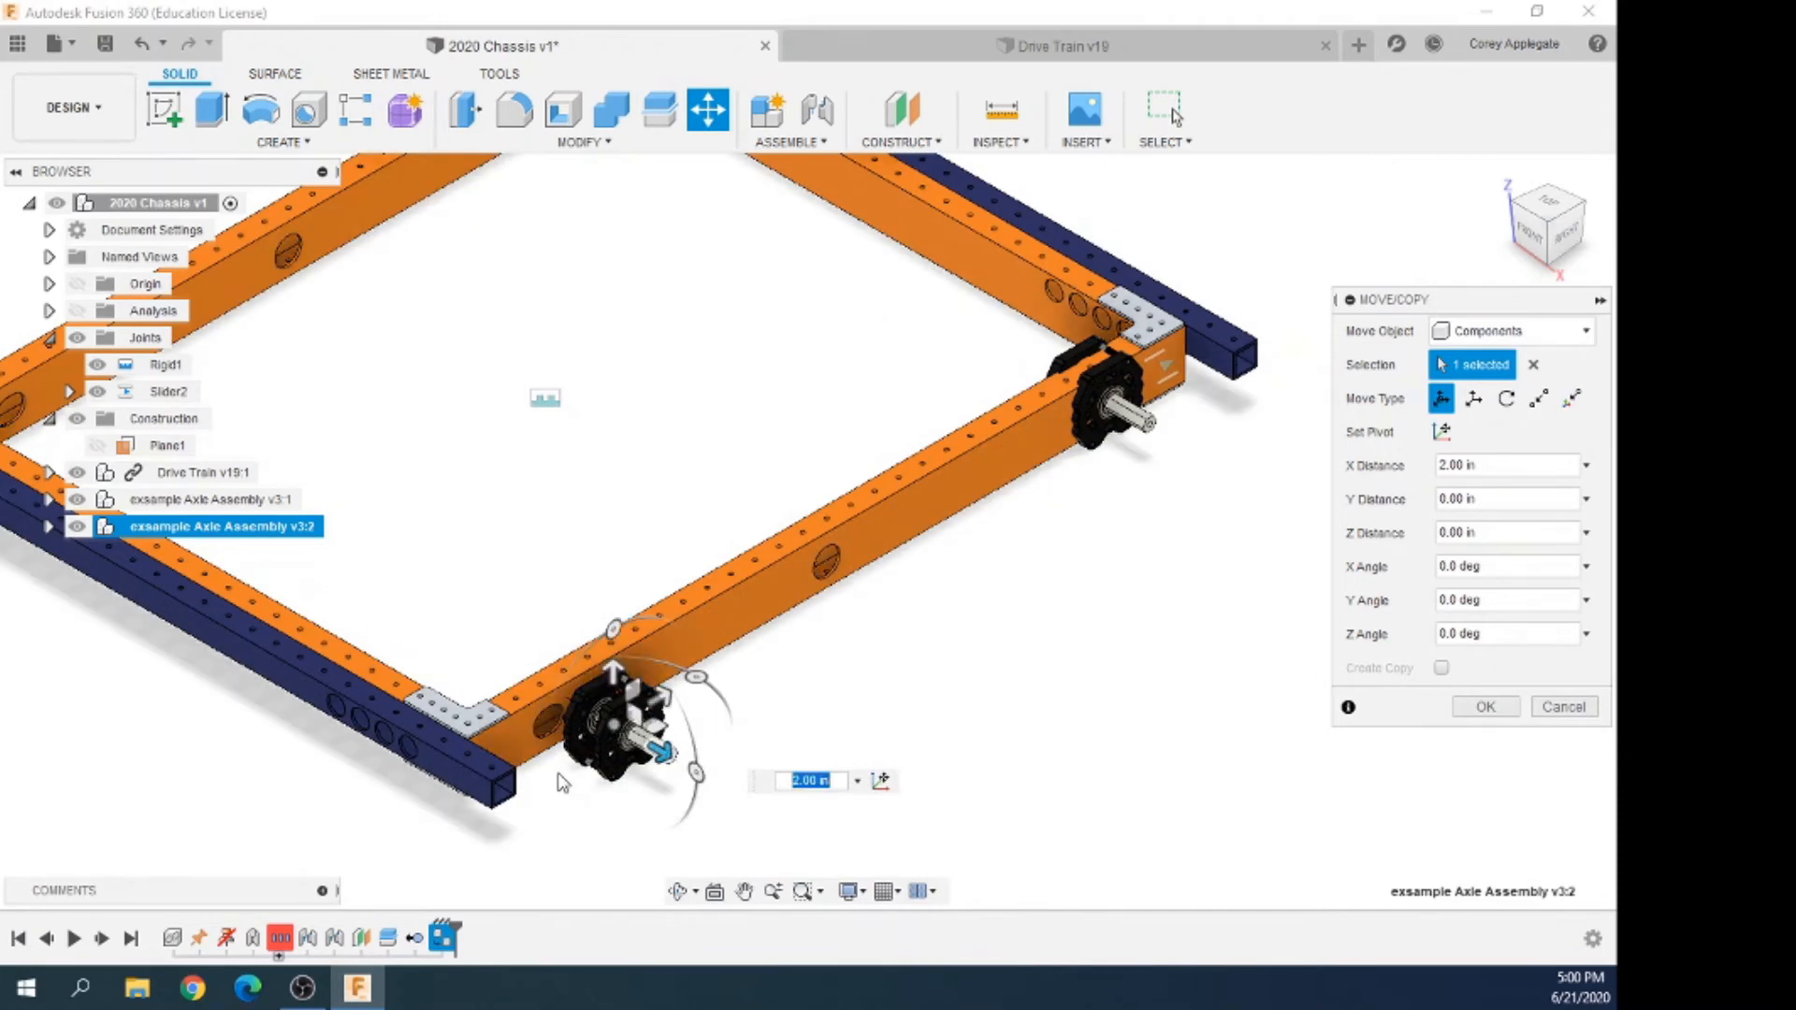
pyautogui.scroll(3, 561, 767)
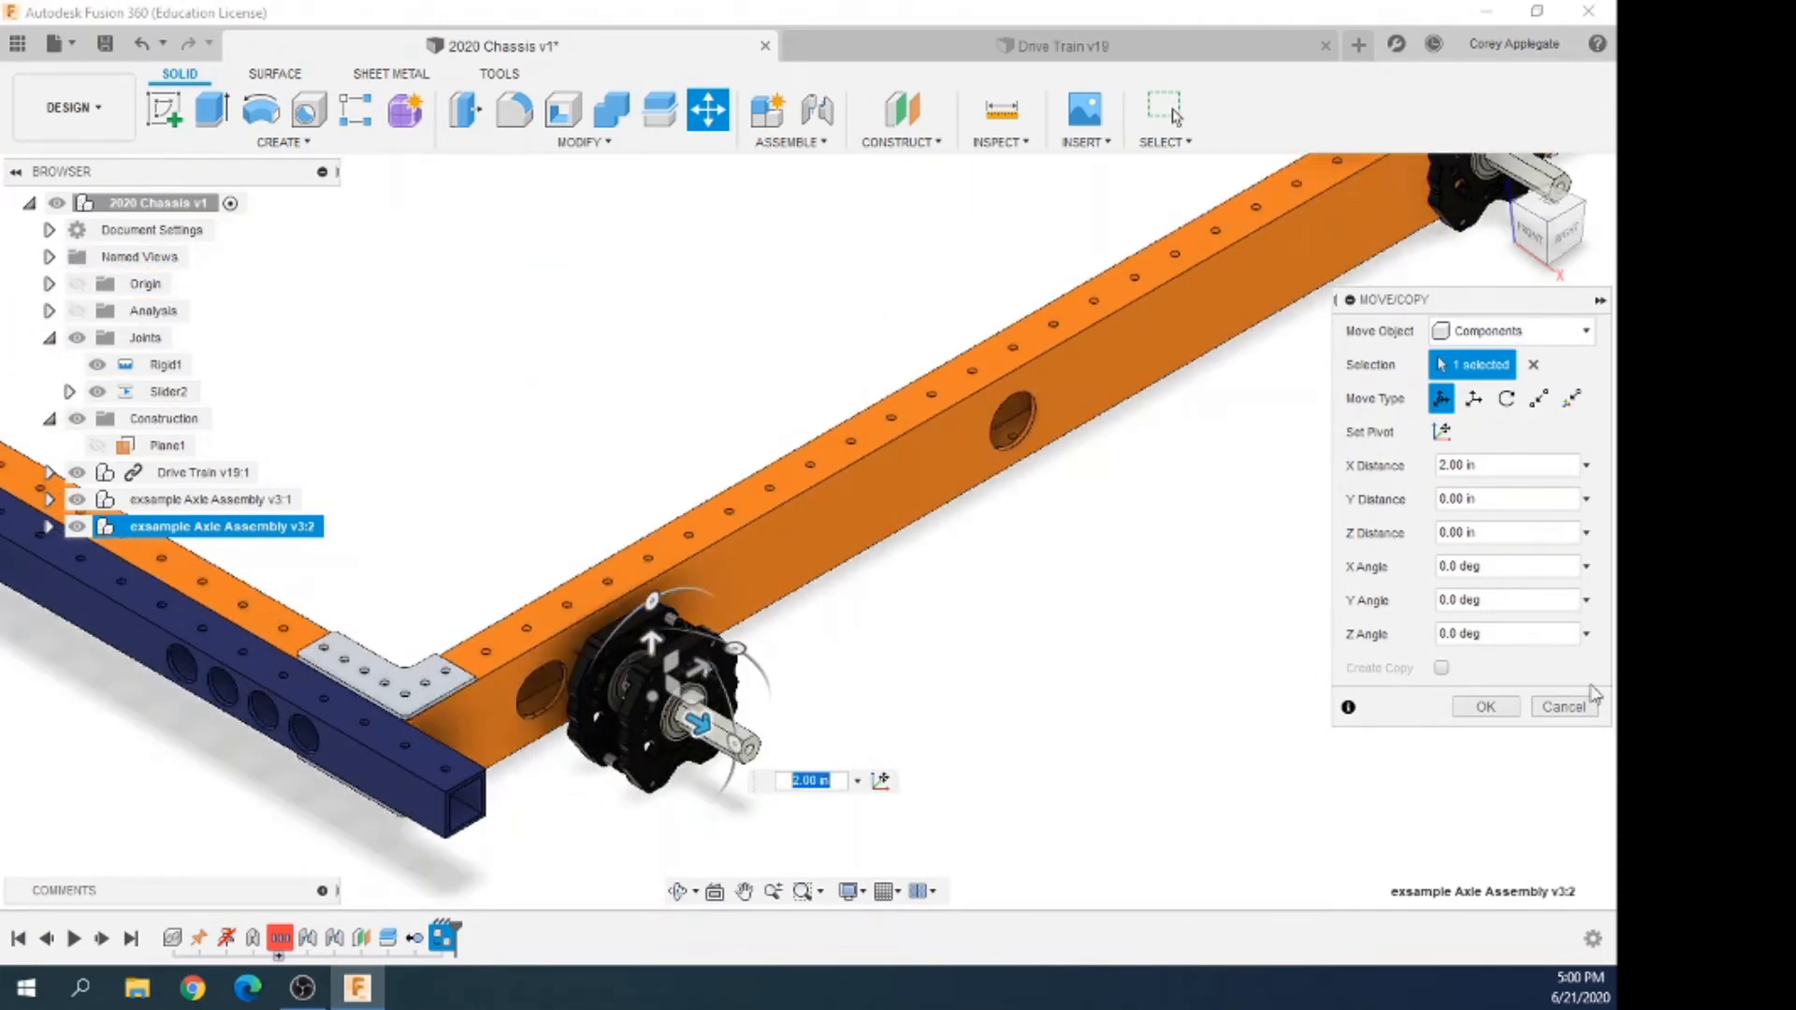
pyautogui.click(1486, 706)
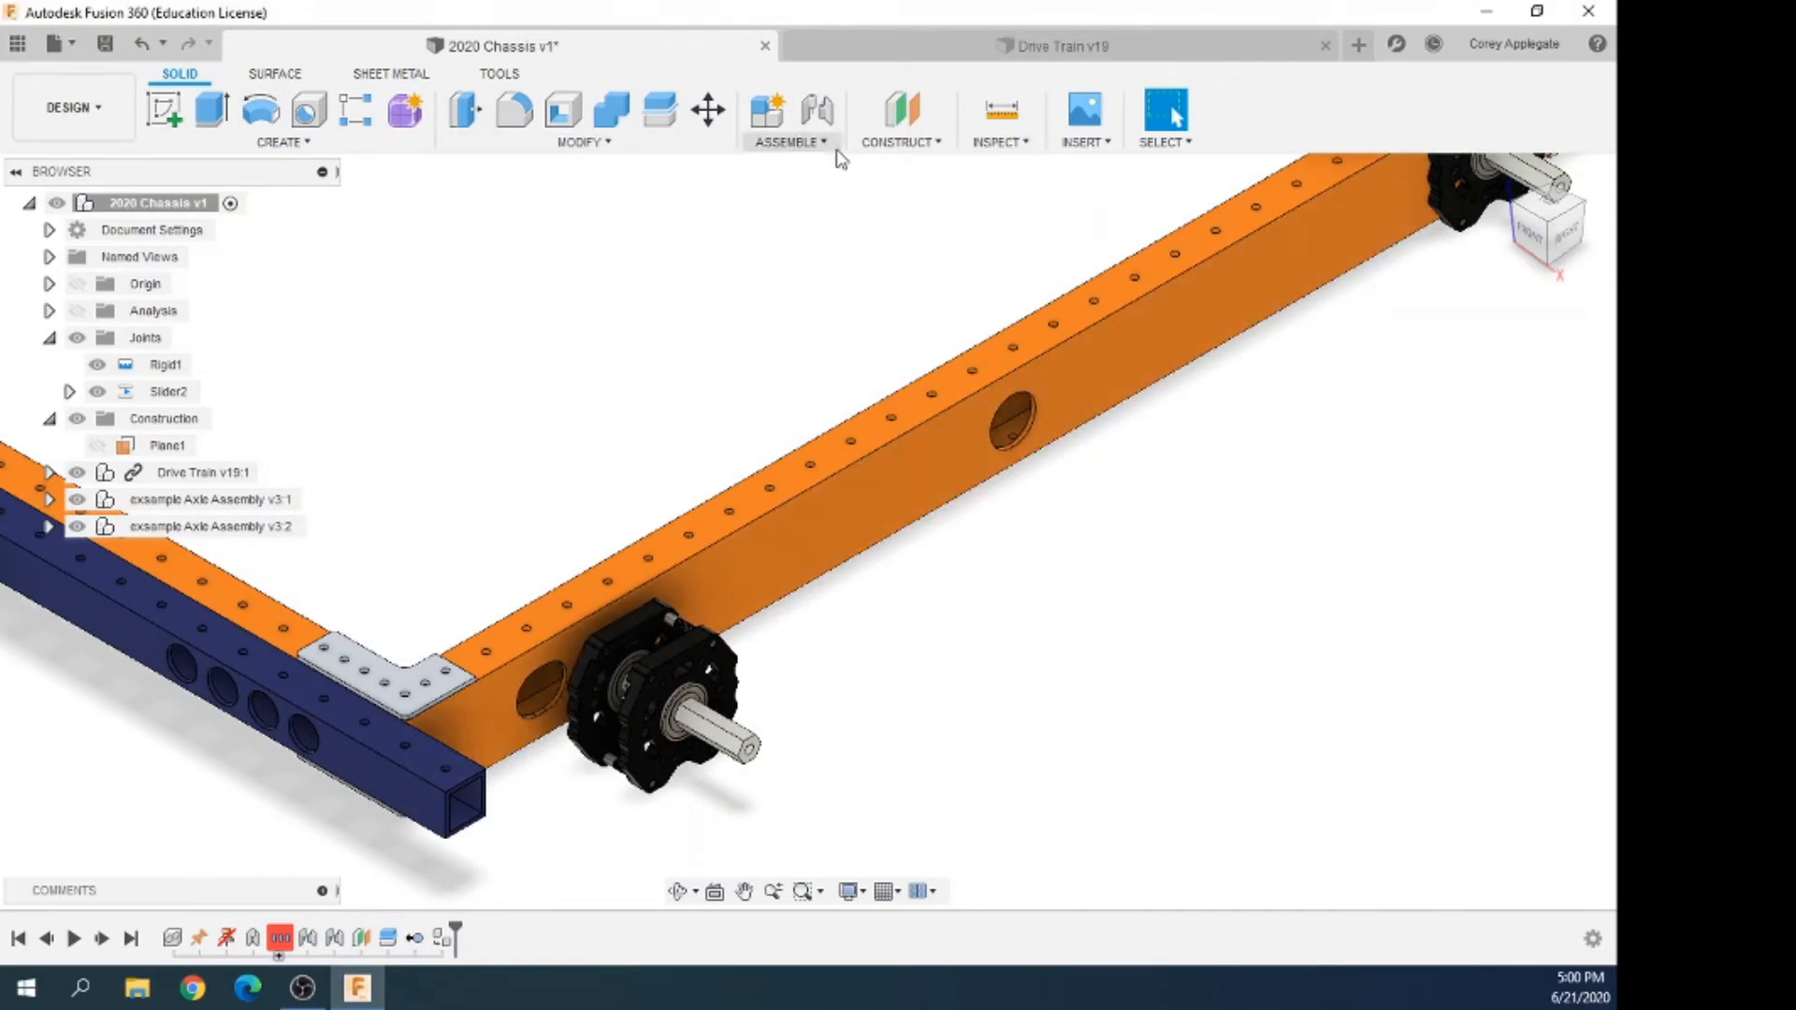
# Start a Slider joint and snap its first component to the inner VersaBlock plate of the copied axle assembly
pyautogui.click(799, 141)
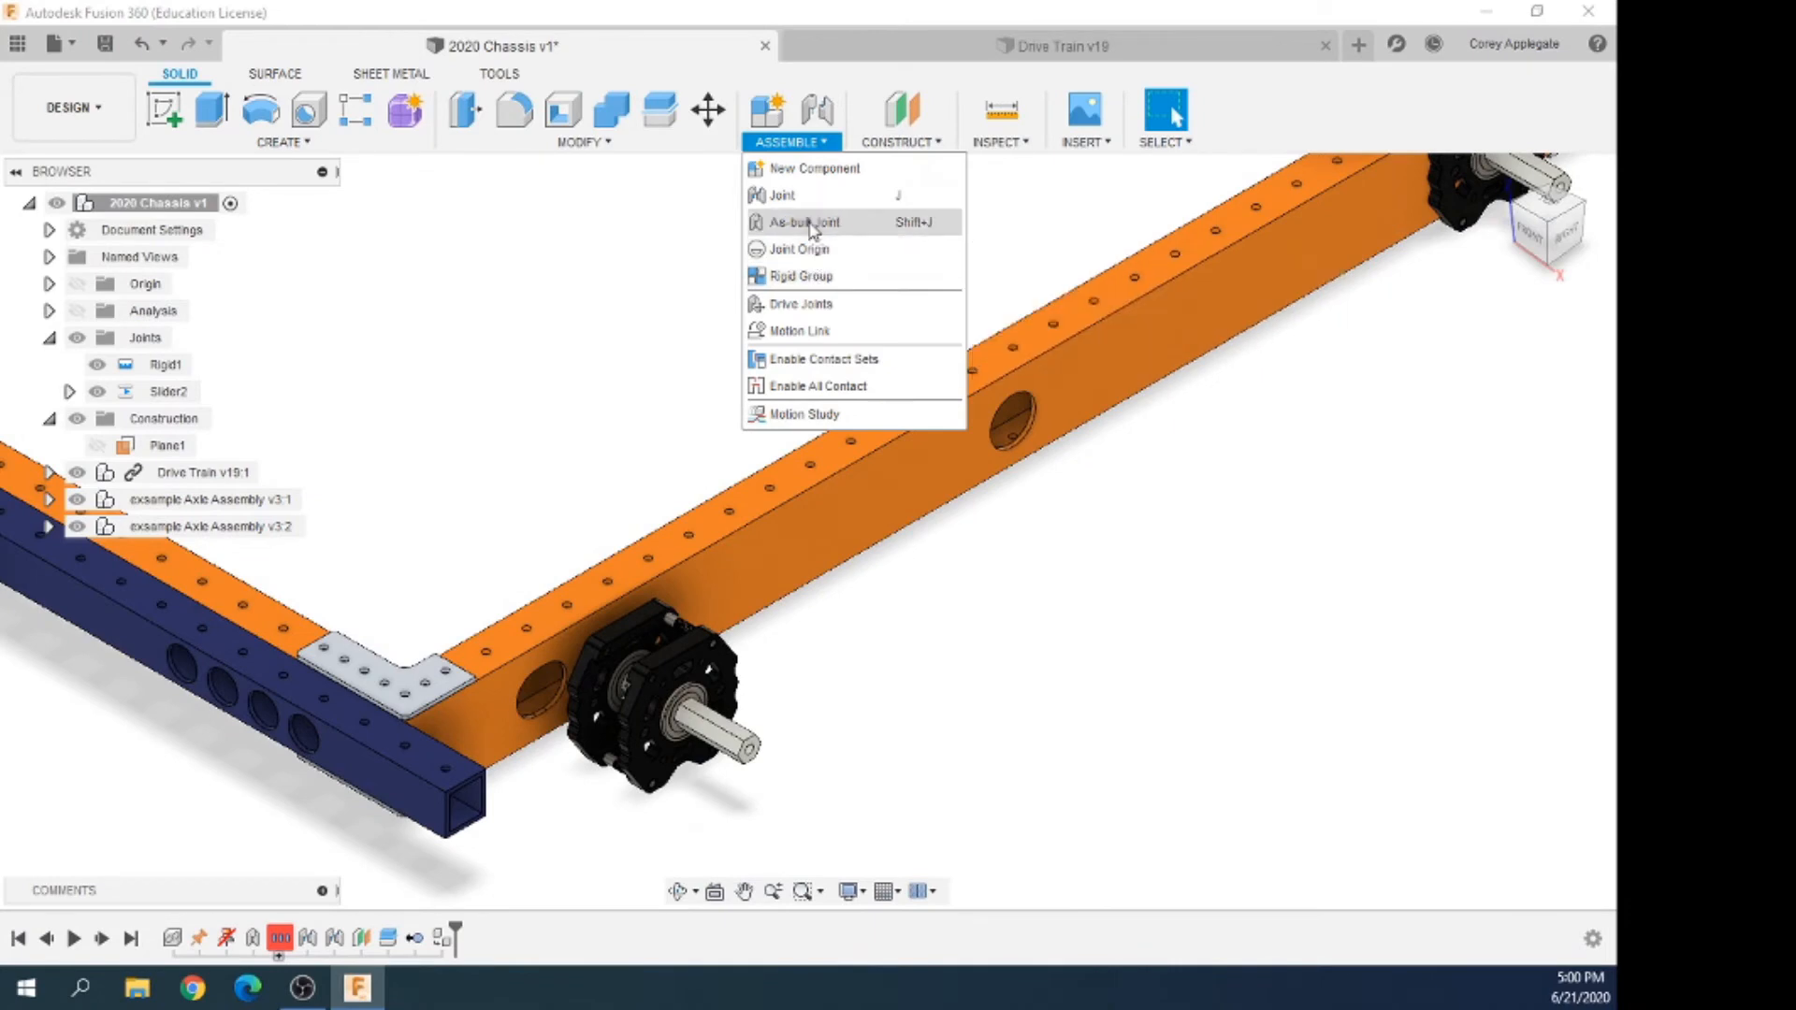
pyautogui.click(785, 195)
pyautogui.click(1387, 331)
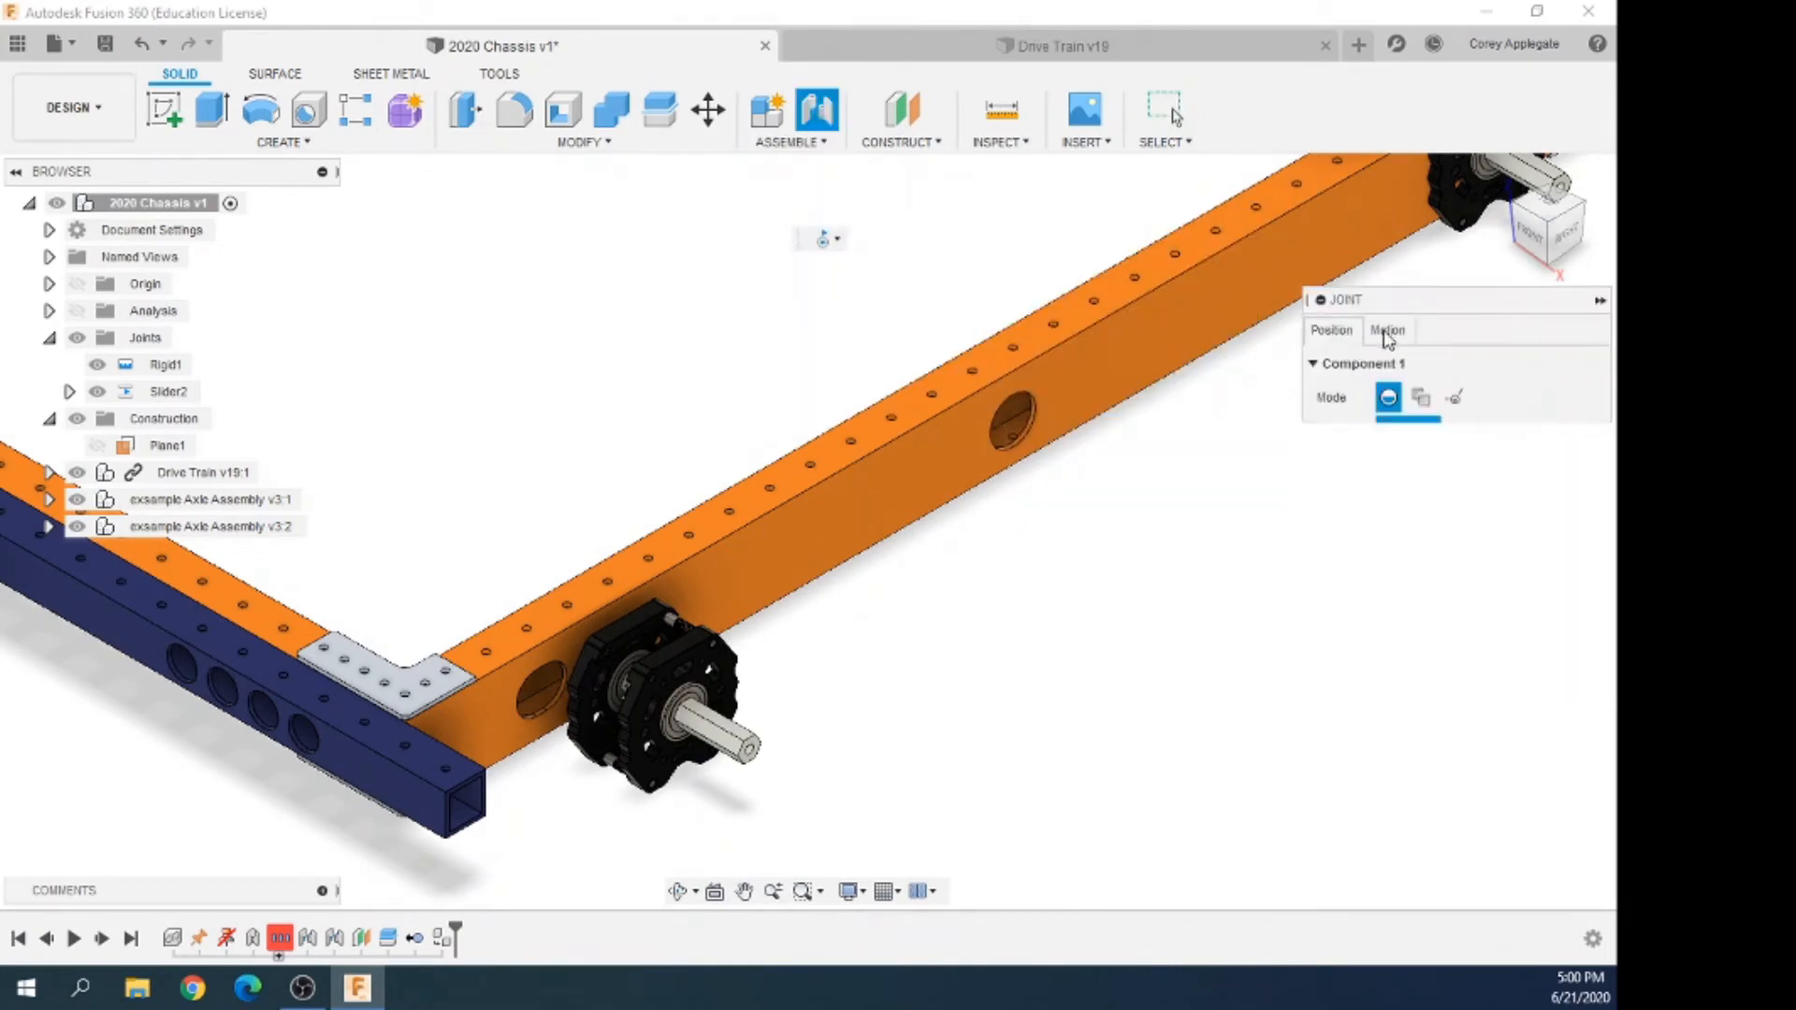
pyautogui.click(1454, 364)
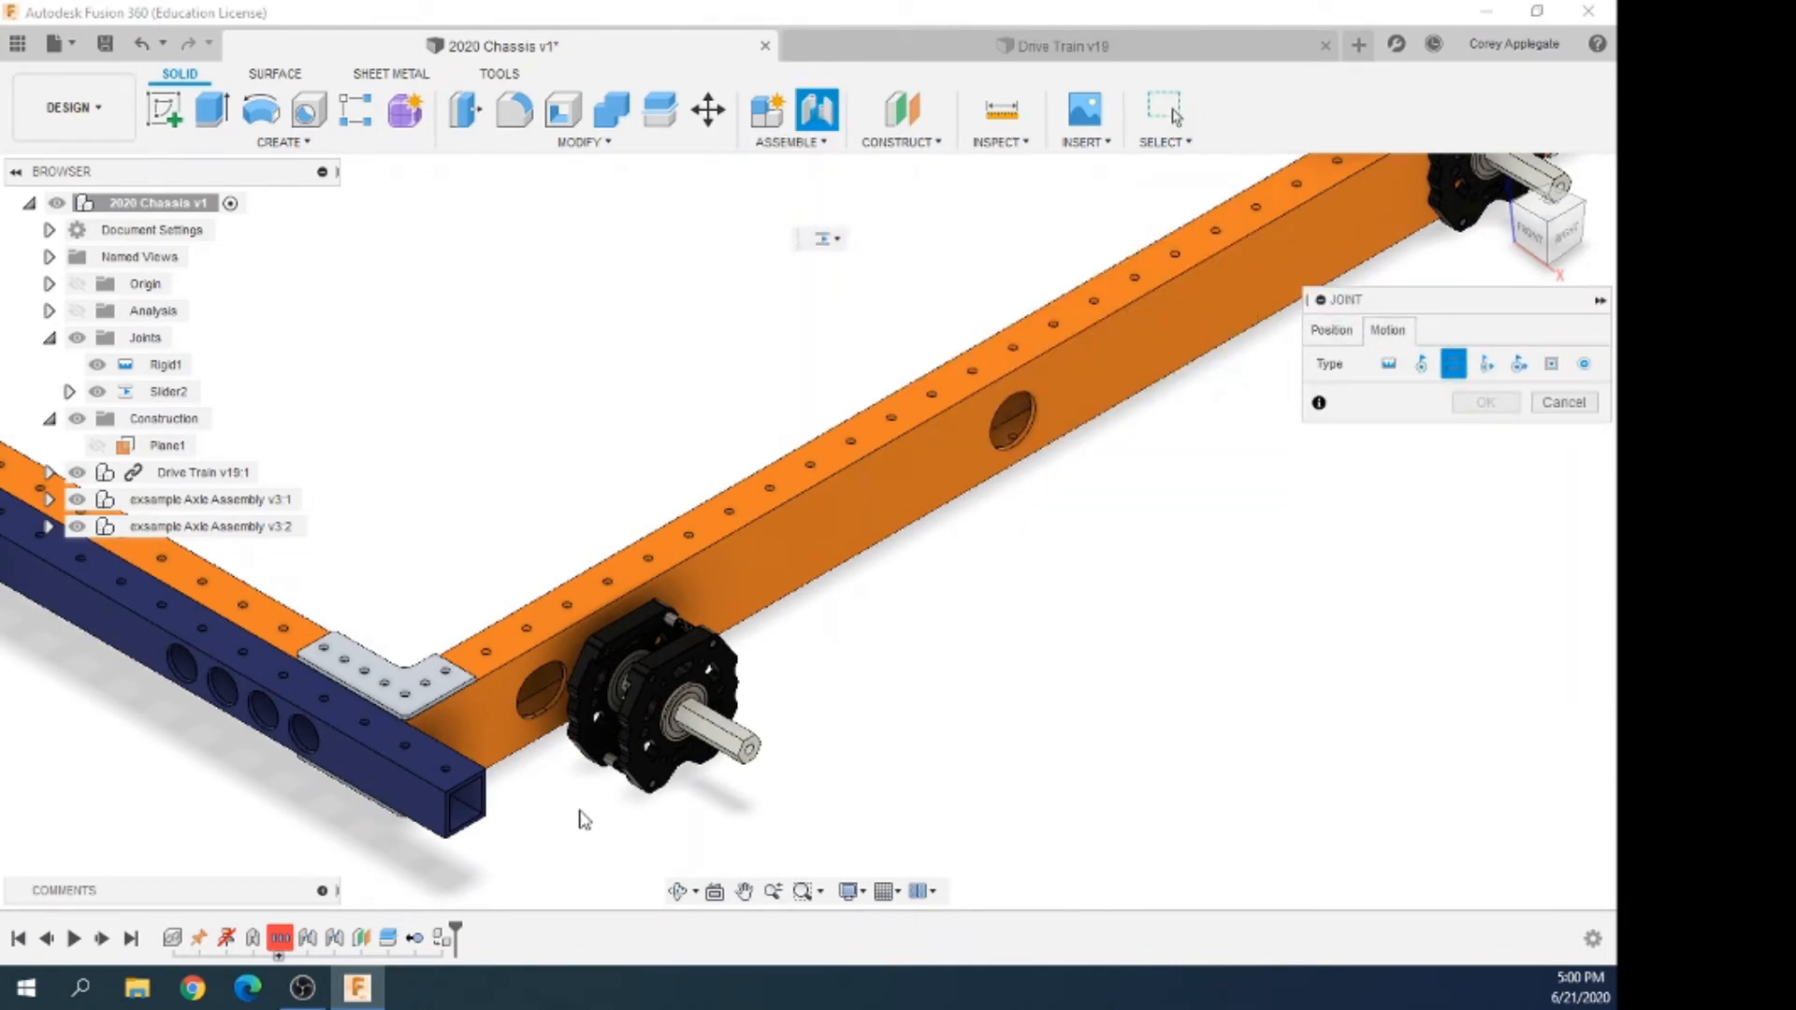
pyautogui.scroll(-3, 823, 844)
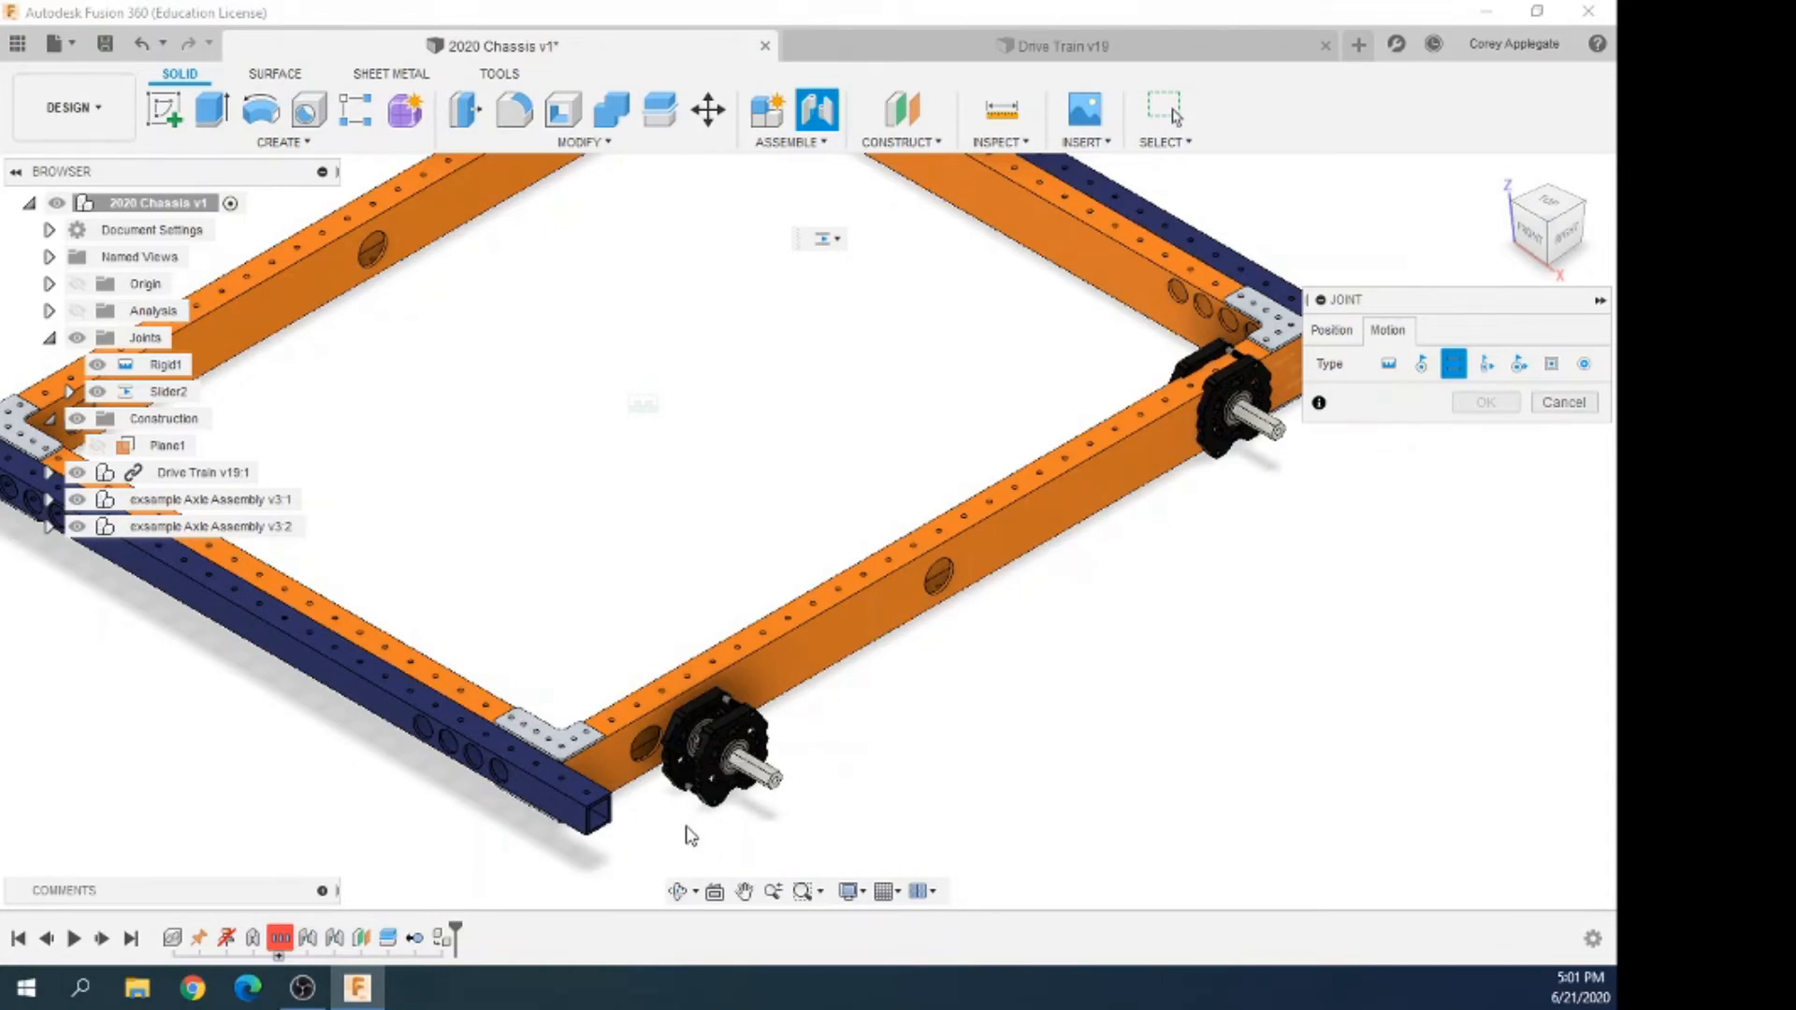
pyautogui.scroll(5, 690, 775)
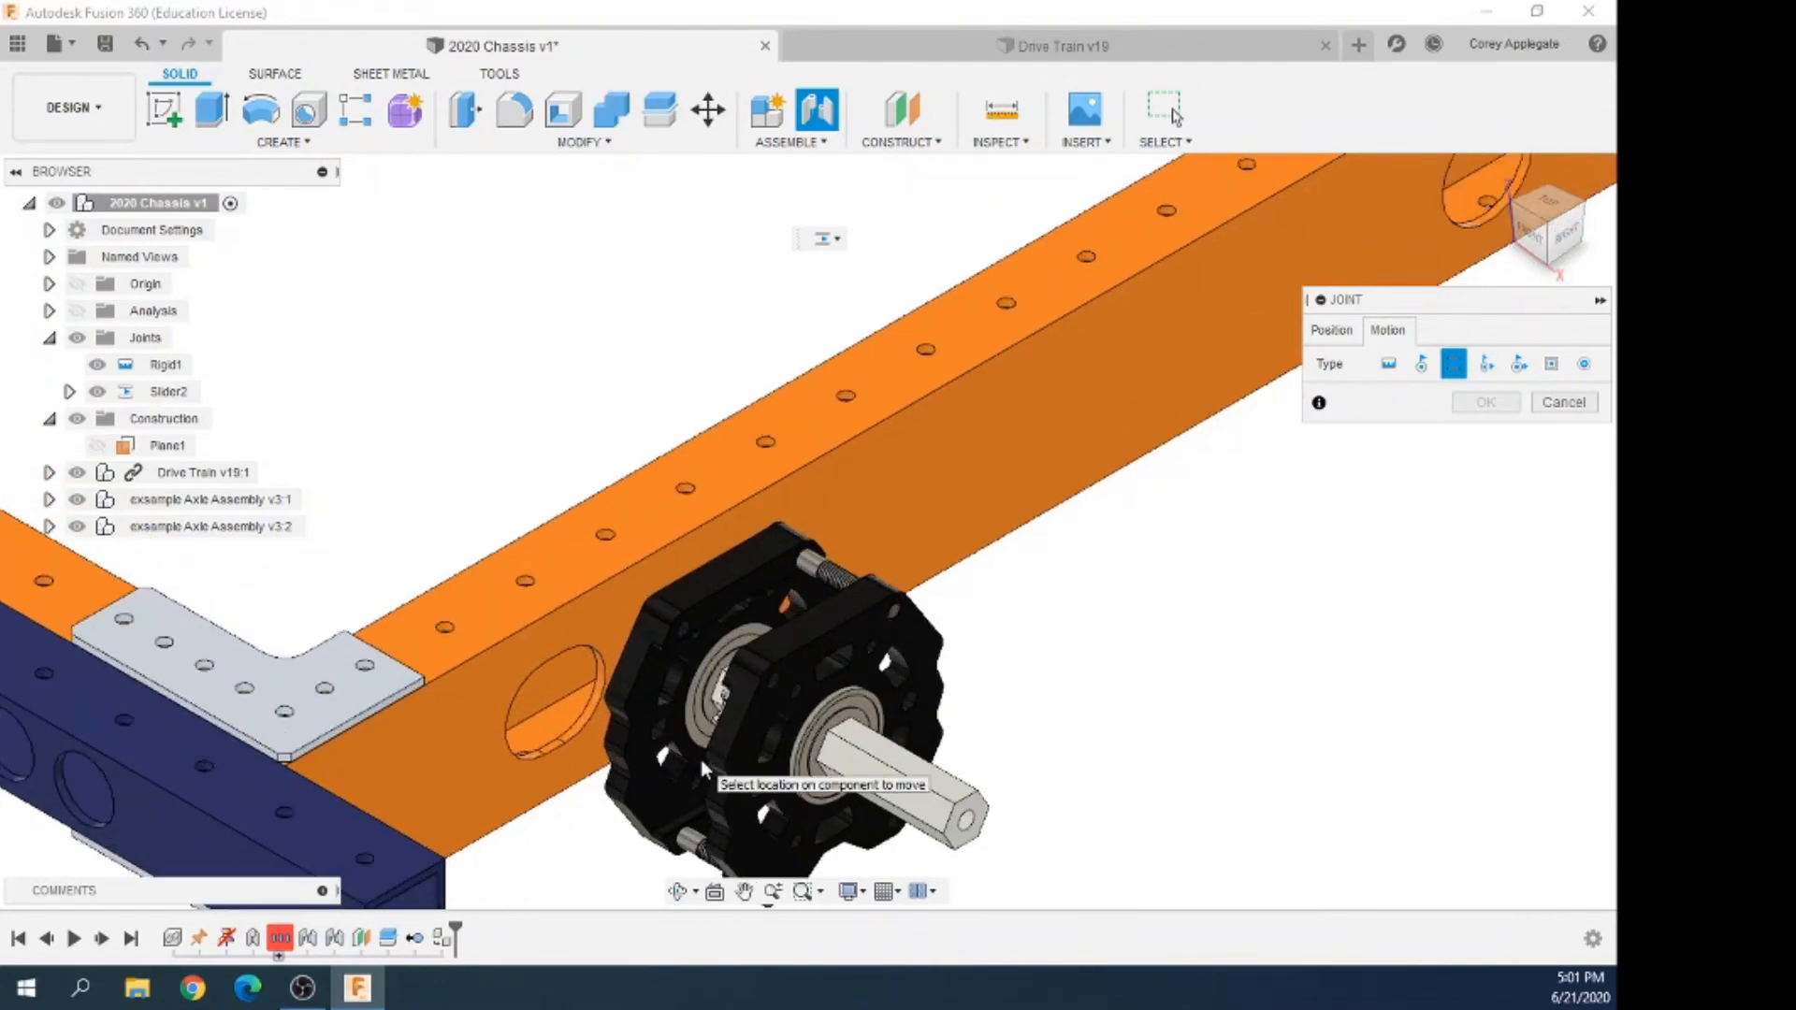
pyautogui.scroll(-4, 698, 758)
pyautogui.keyDown('shift'); pyautogui.moveTo(696, 755); pyautogui.dragTo(739, 734, button='middle'); pyautogui.keyUp('shift')
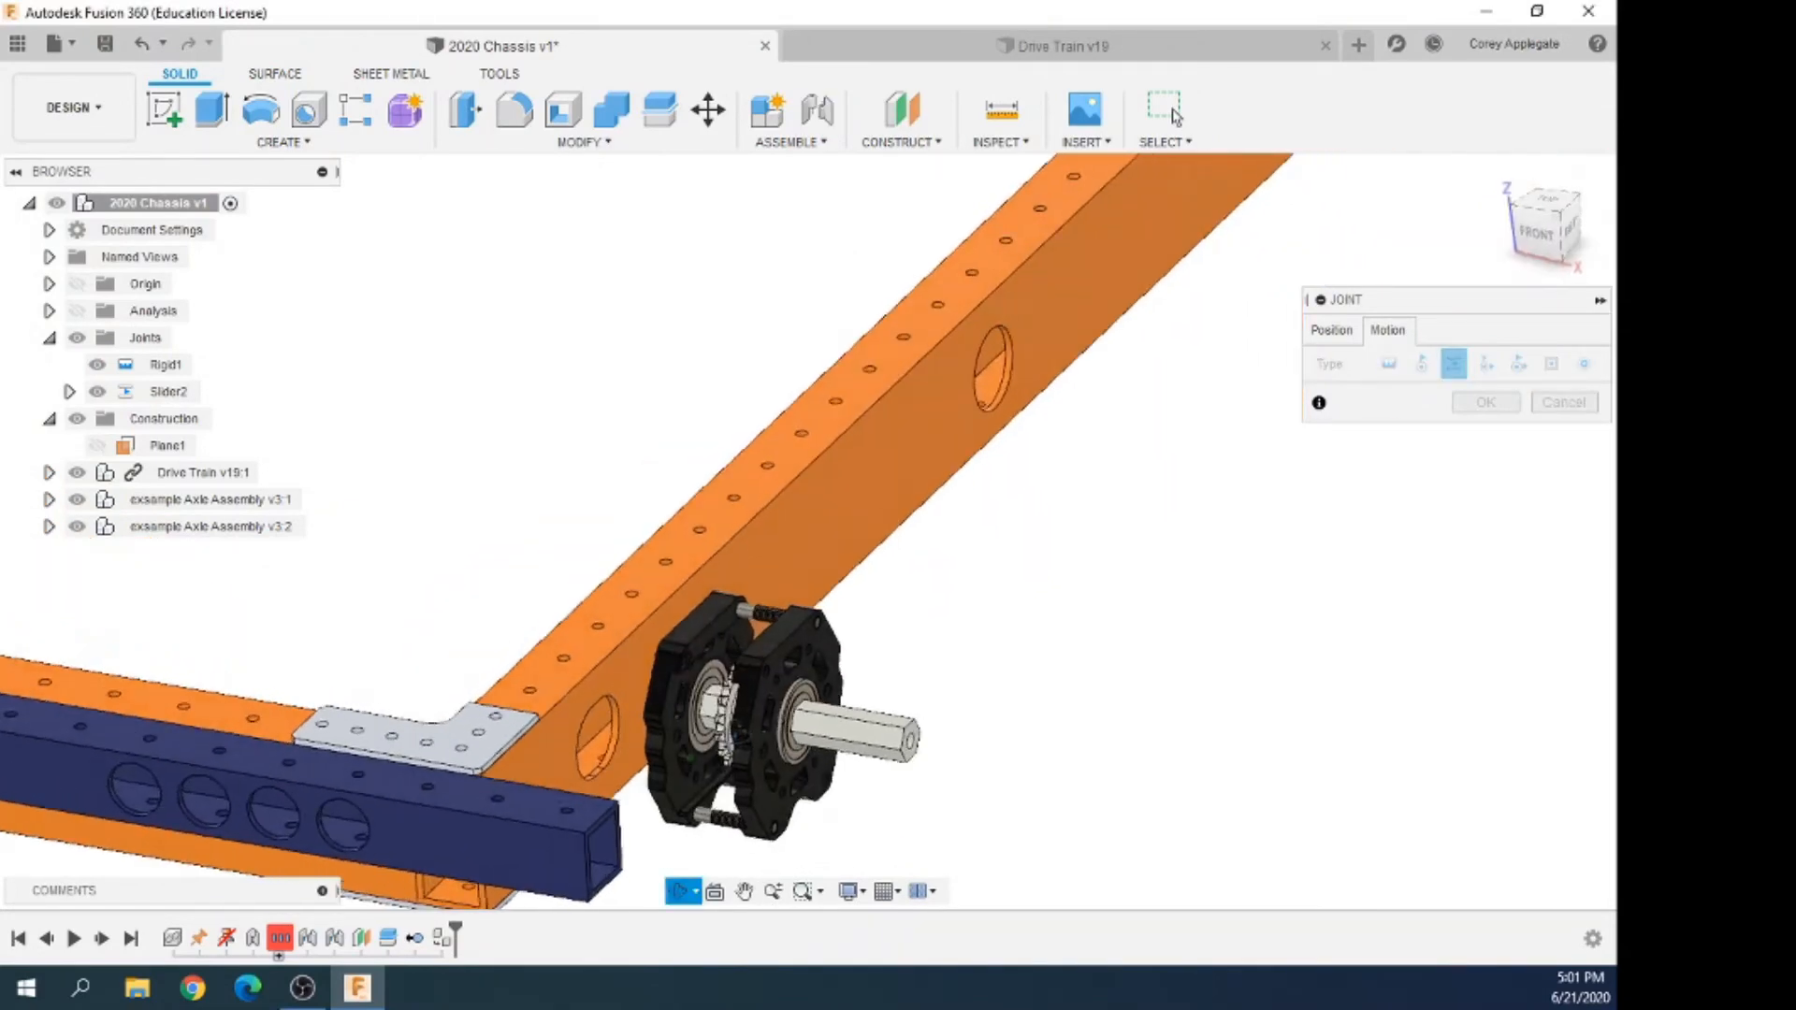
pyautogui.scroll(6, 701, 800)
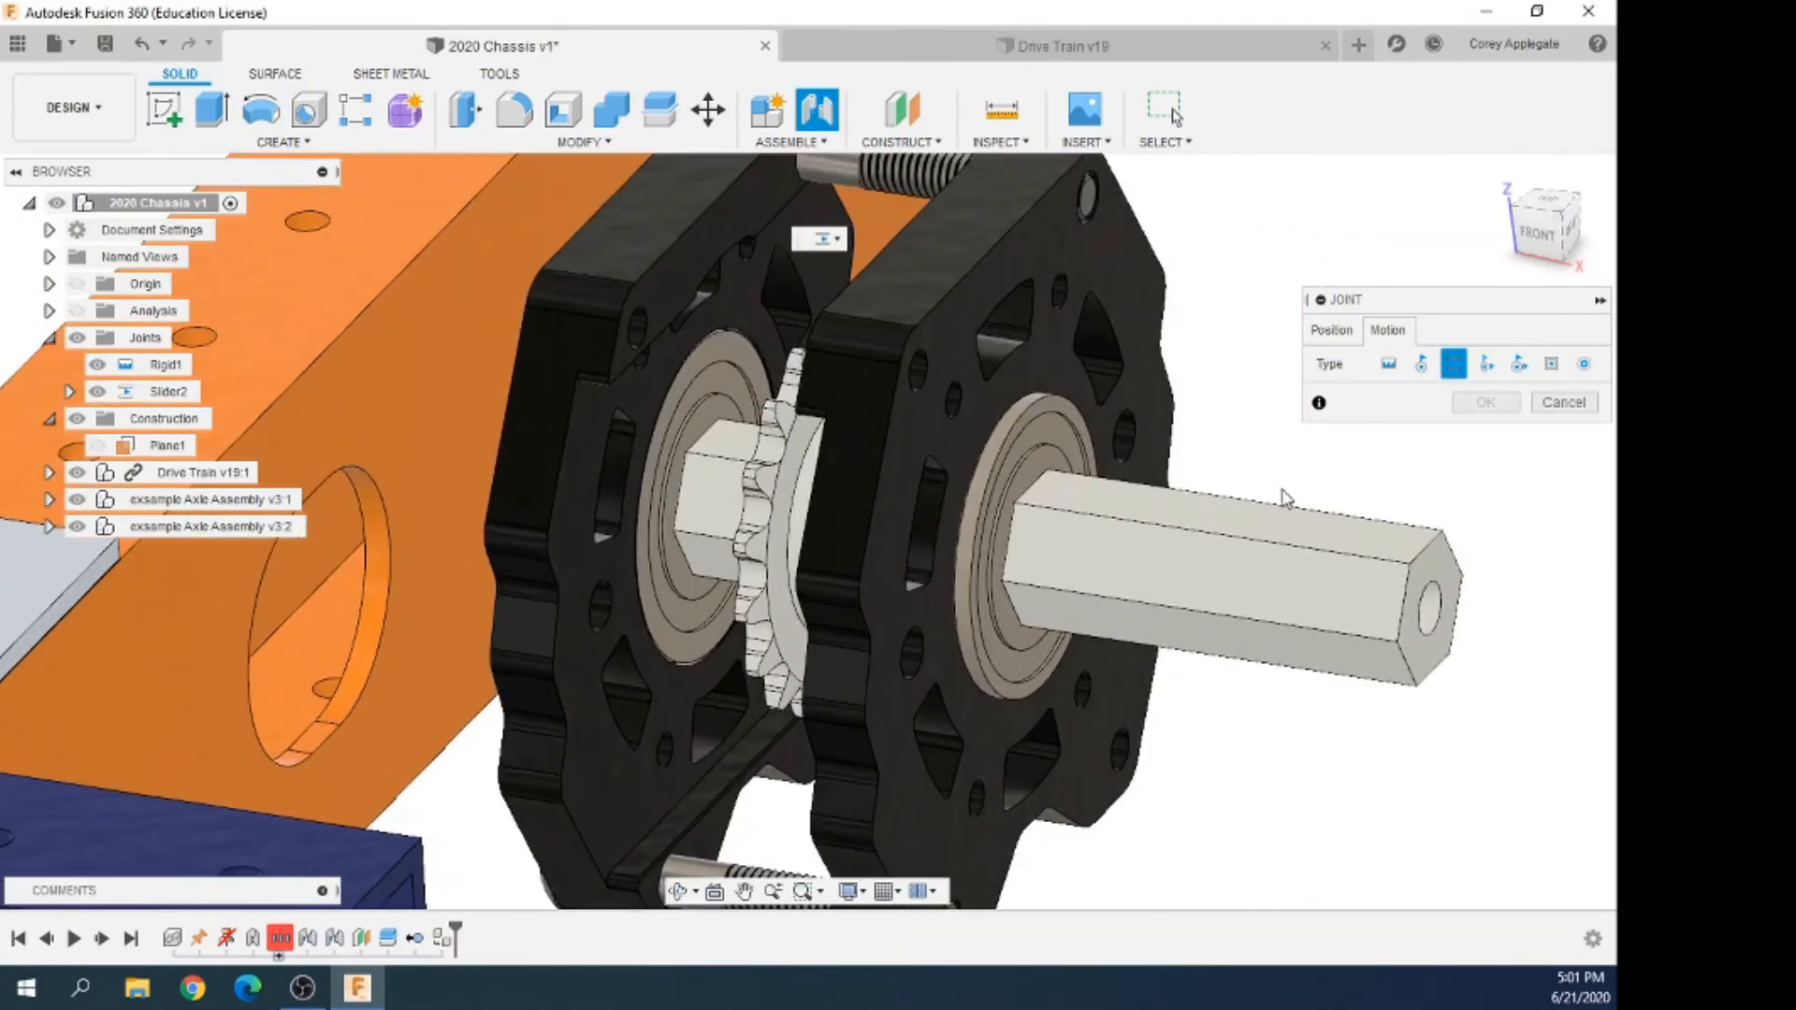
pyautogui.click(1331, 329)
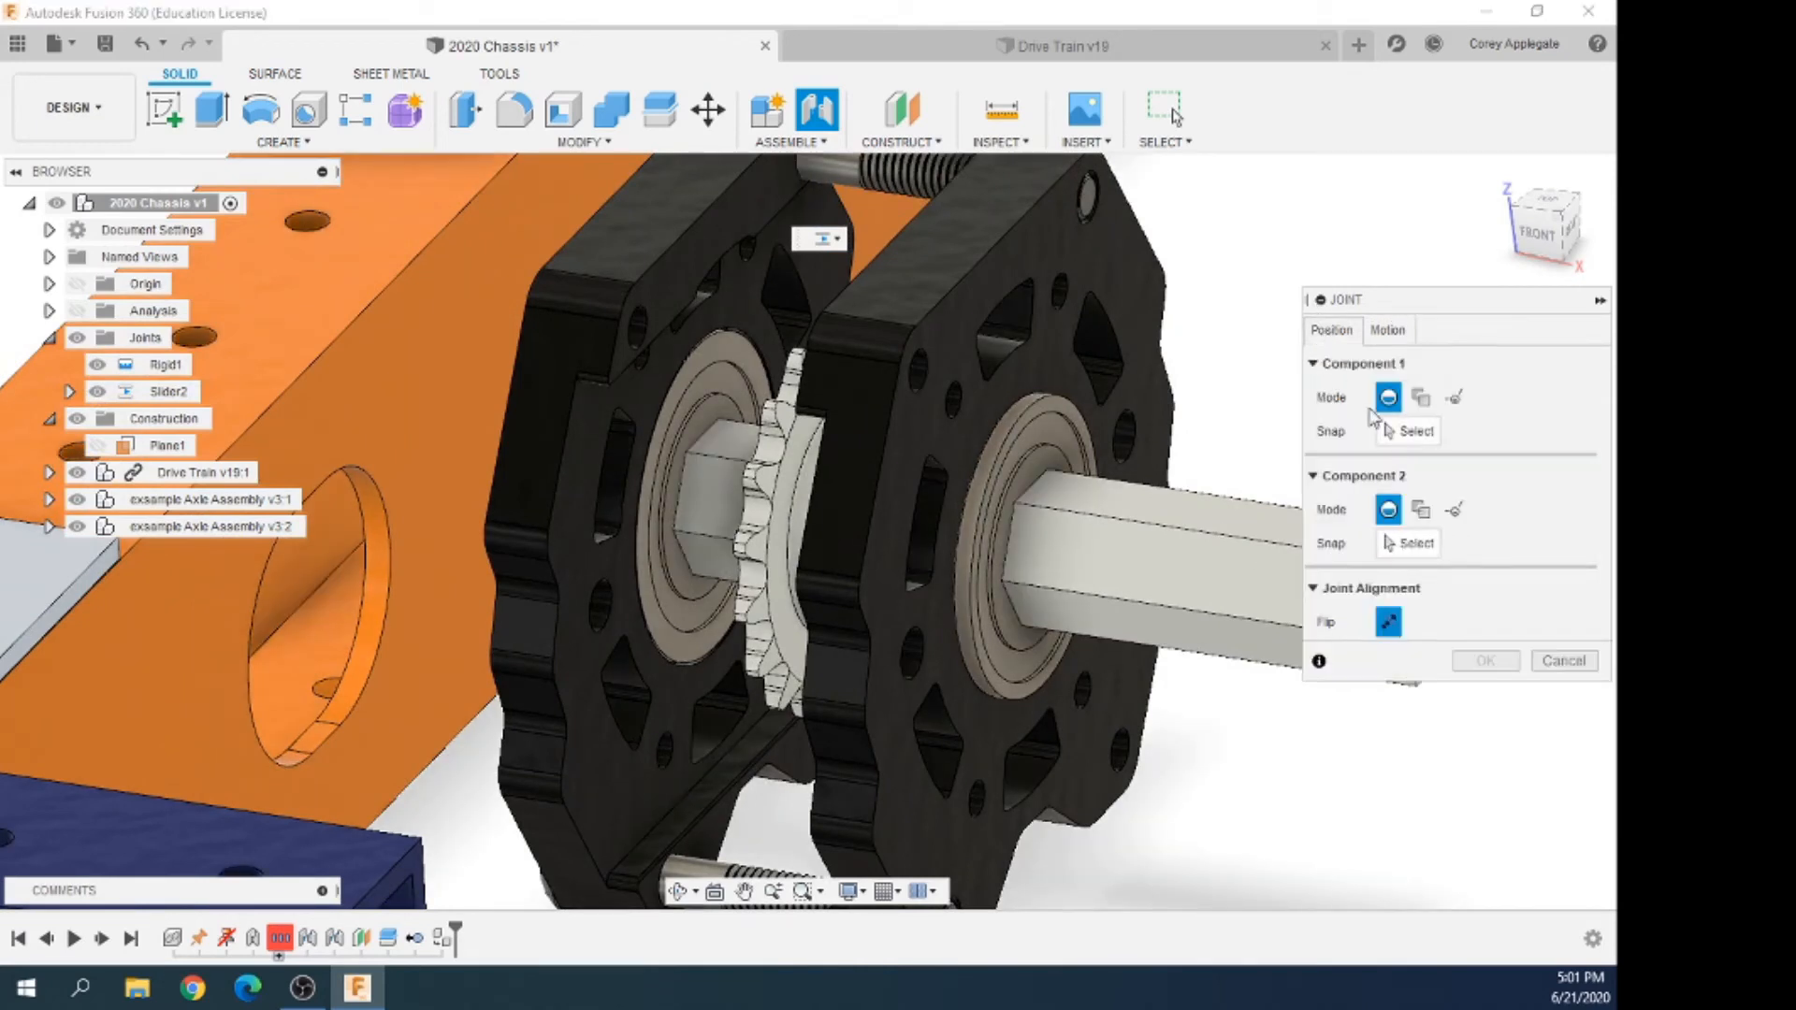
pyautogui.click(1397, 432)
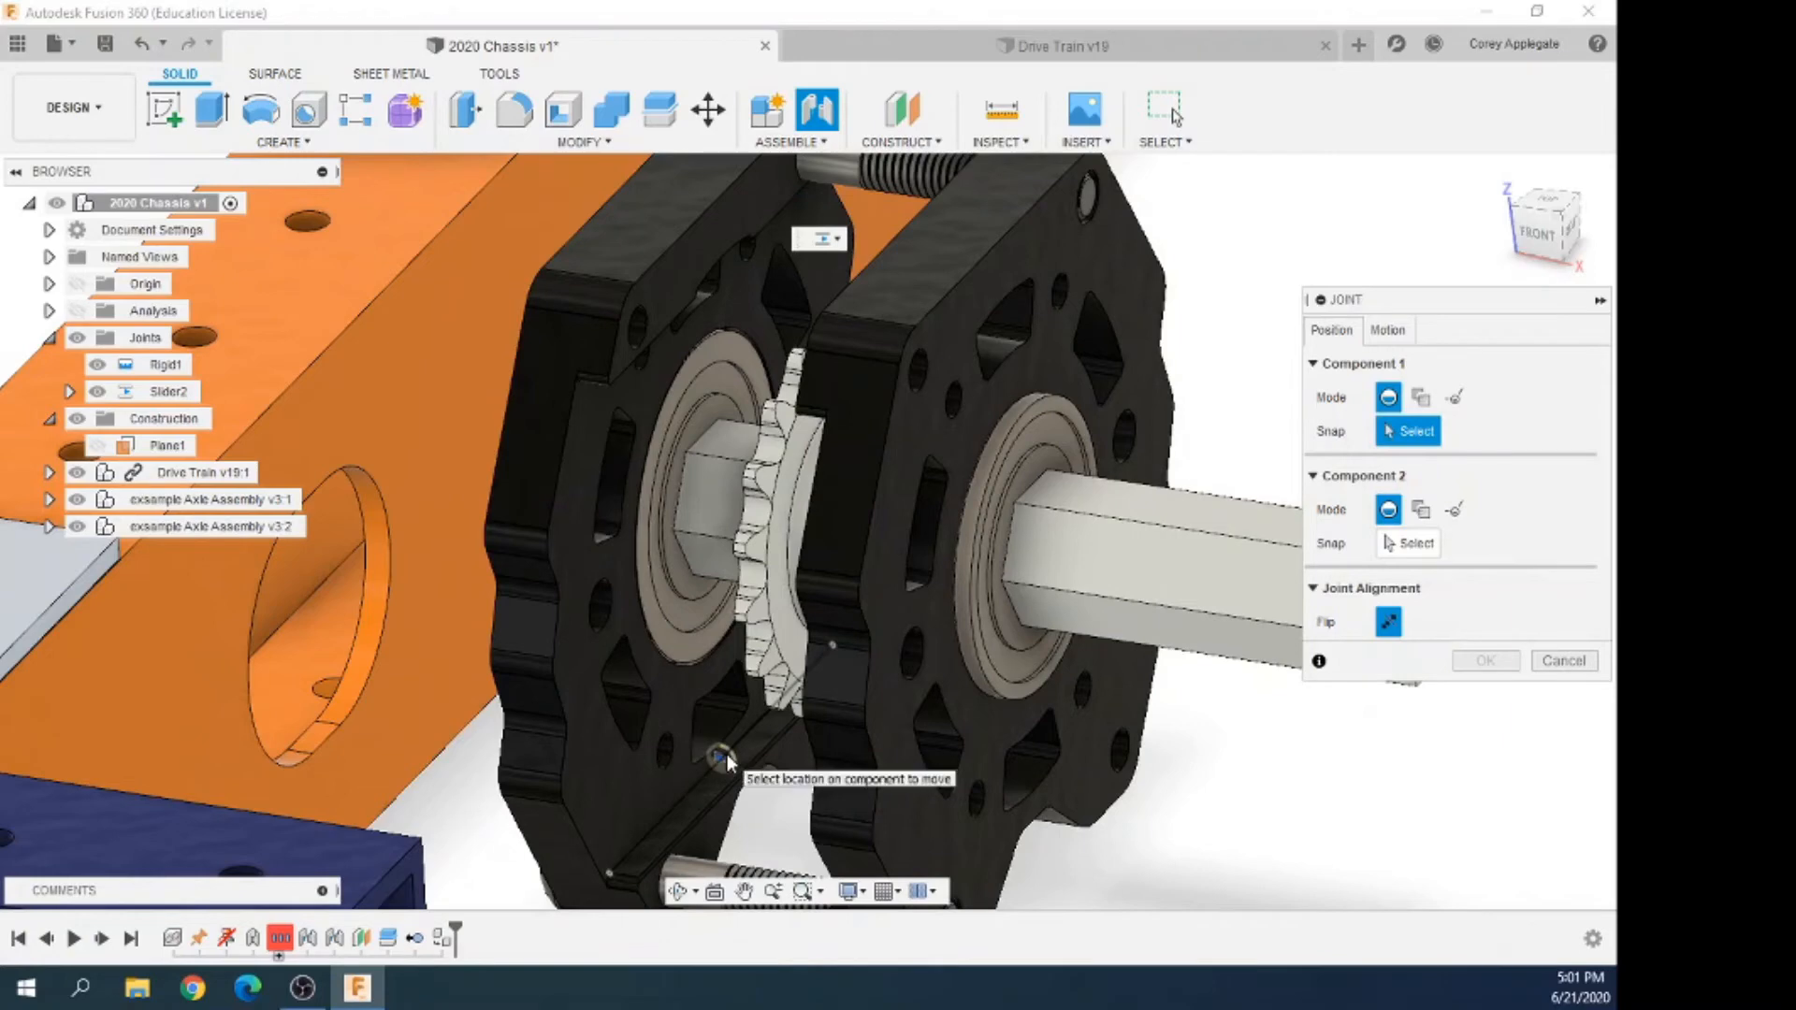
pyautogui.click(727, 763)
# Snap the joint's second component to the upper end edge of Drive Rail Left and set the joint angle to 0 deg
pyautogui.scroll(-5, 653, 722)
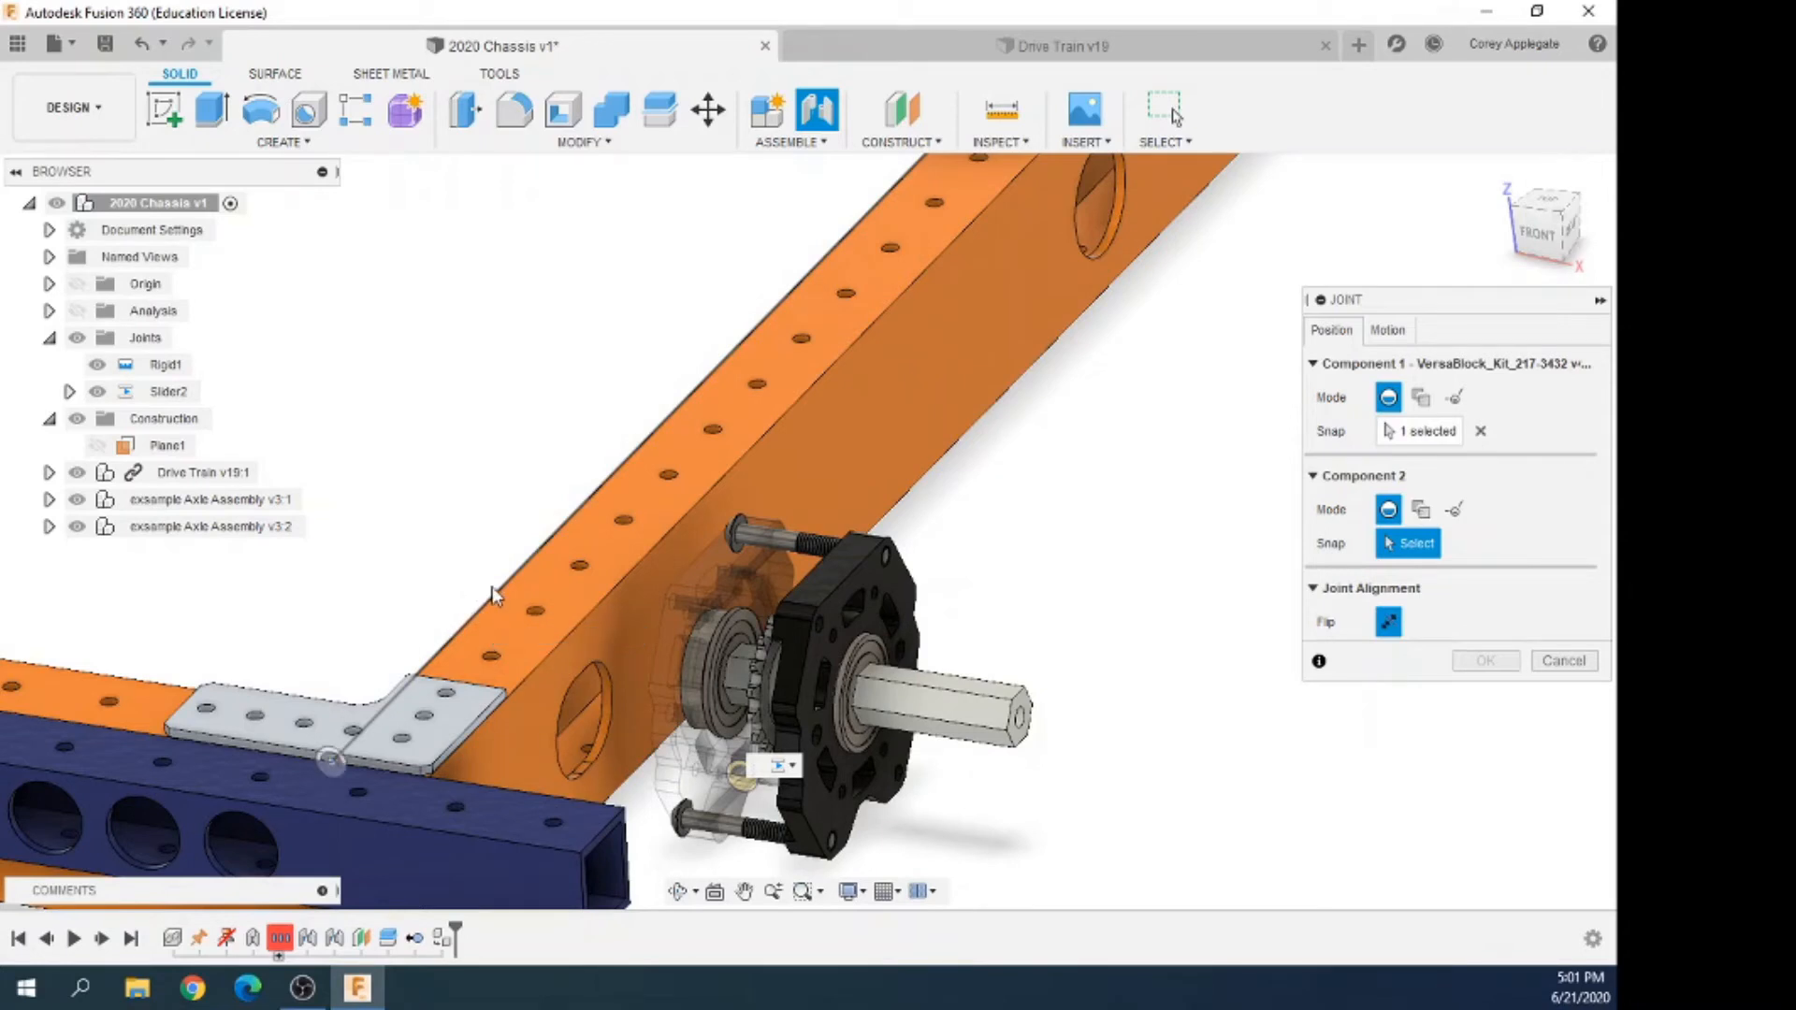
pyautogui.click(467, 632)
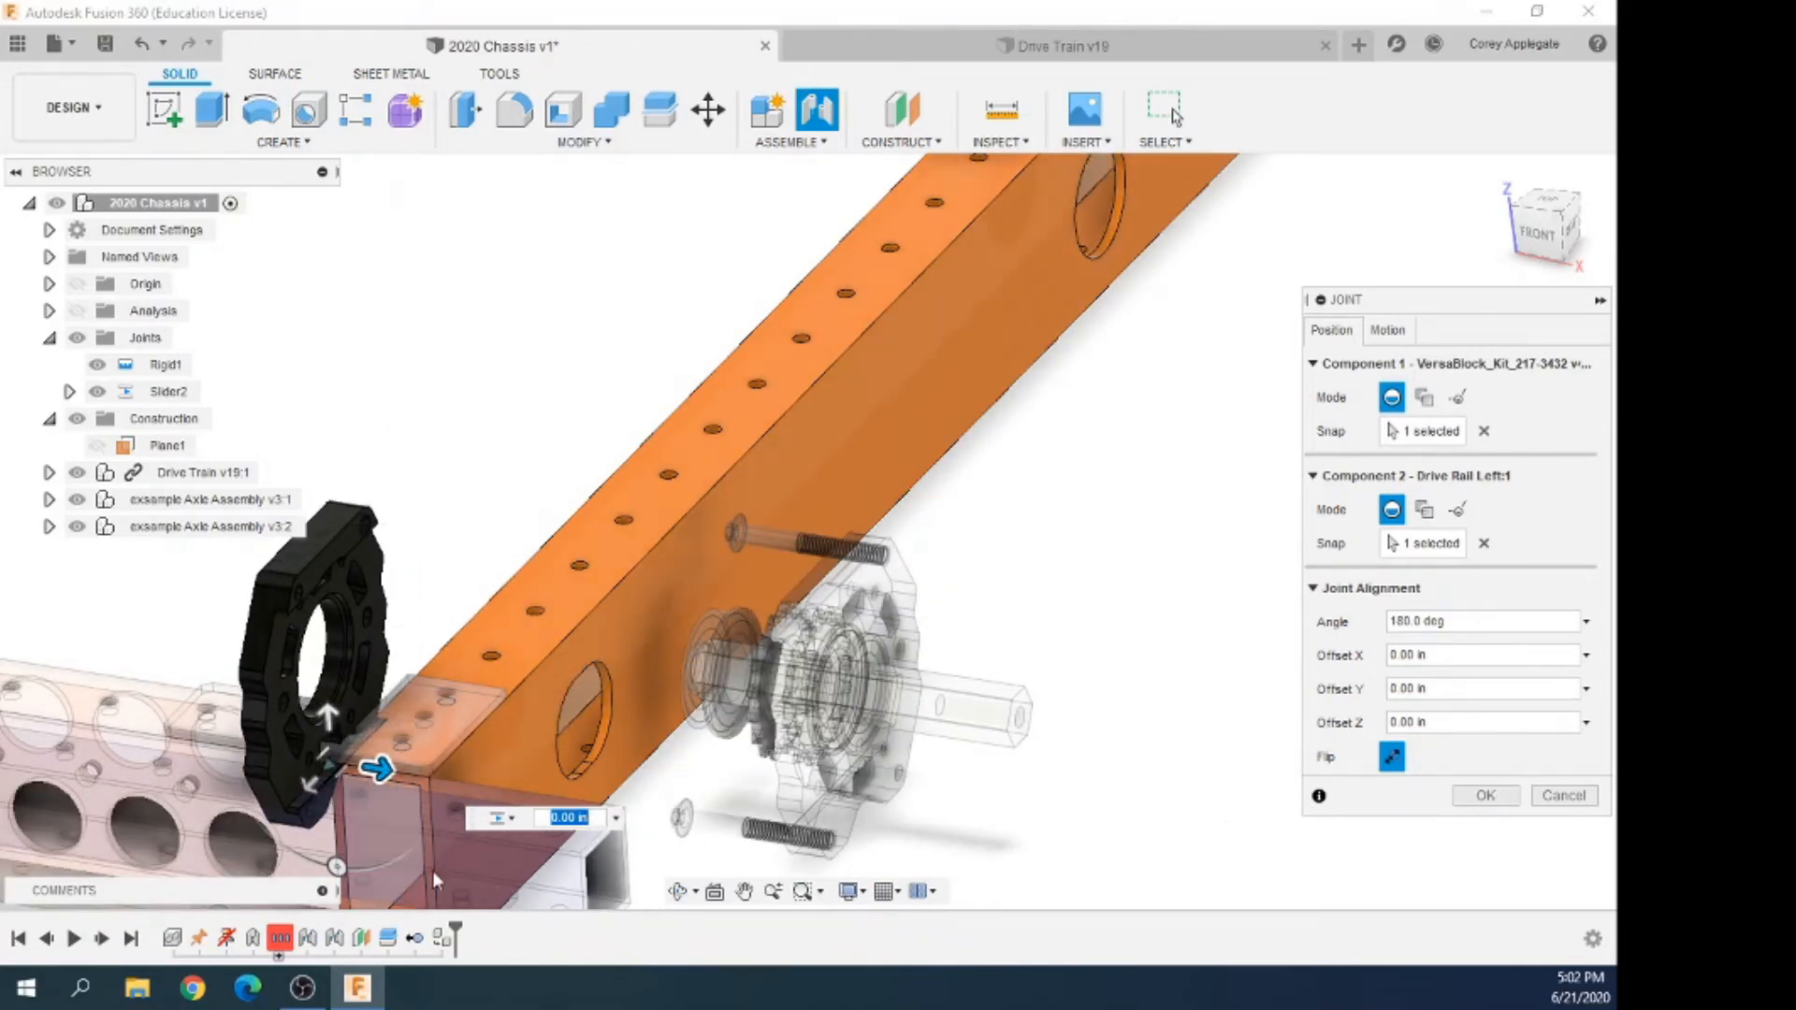
pyautogui.click(1578, 224)
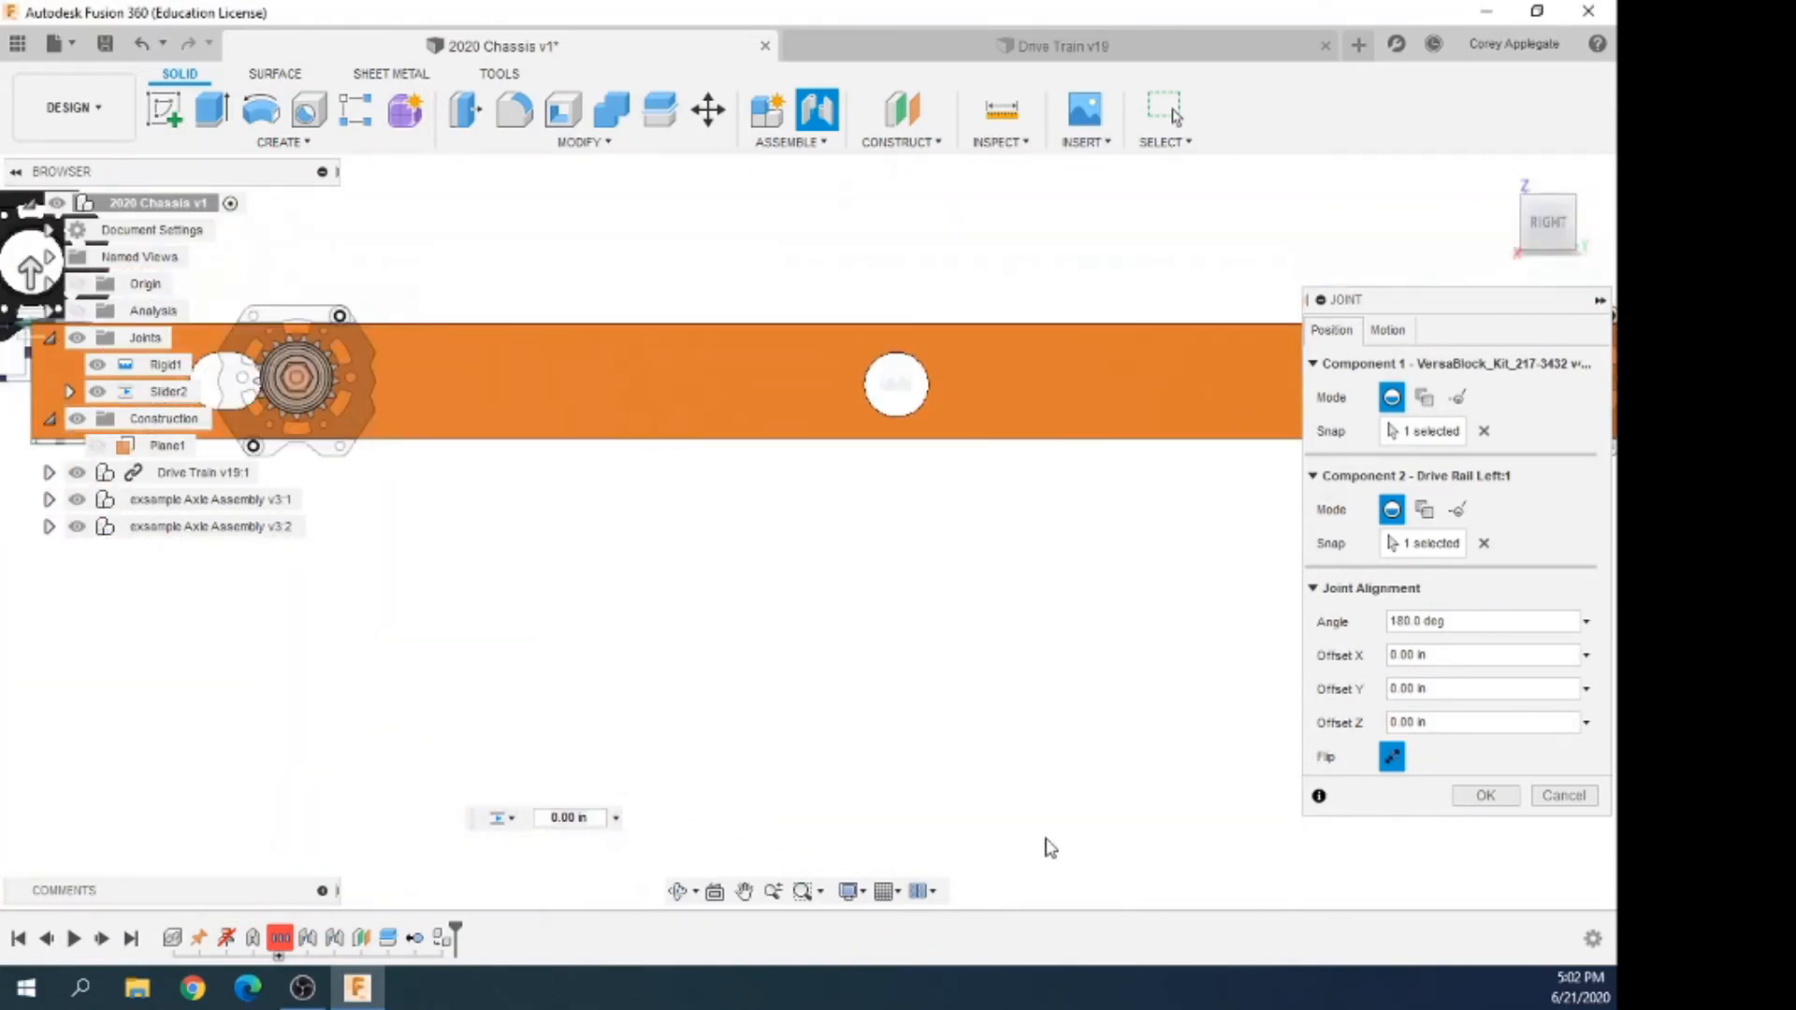
pyautogui.scroll(5, 589, 495)
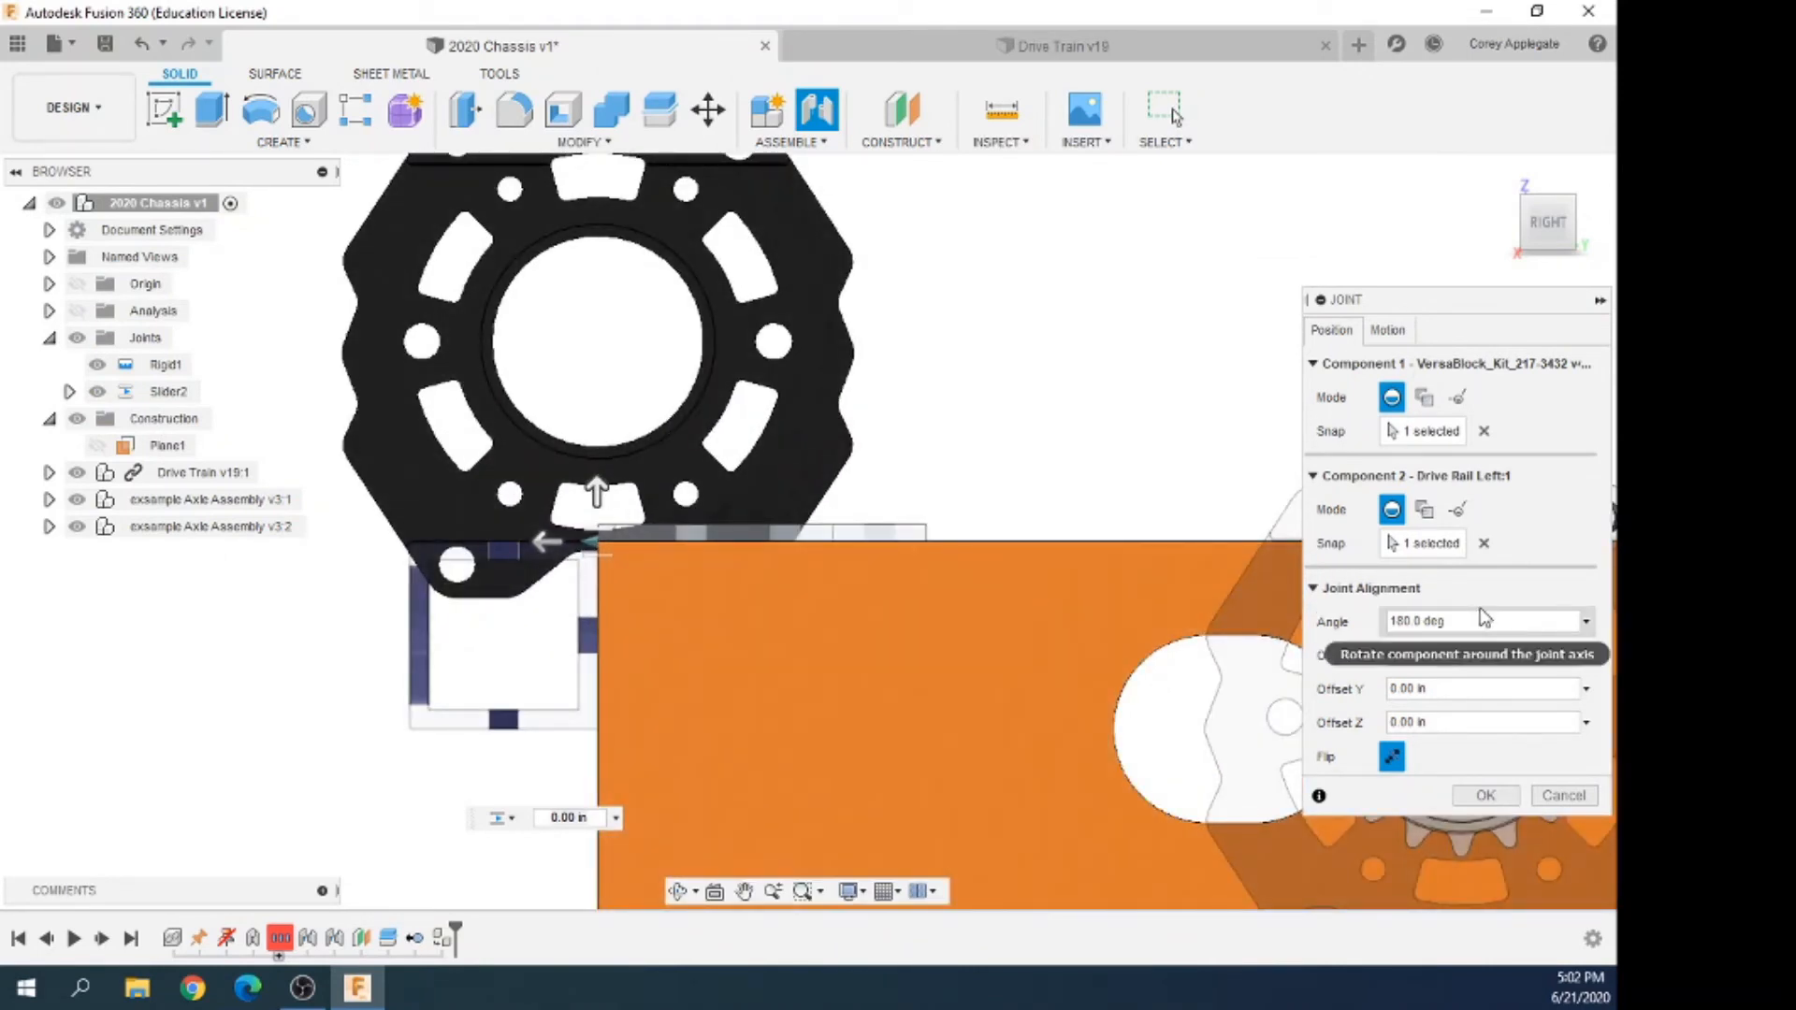
pyautogui.moveTo(1483, 620); pyautogui.dragTo(1186, 620)
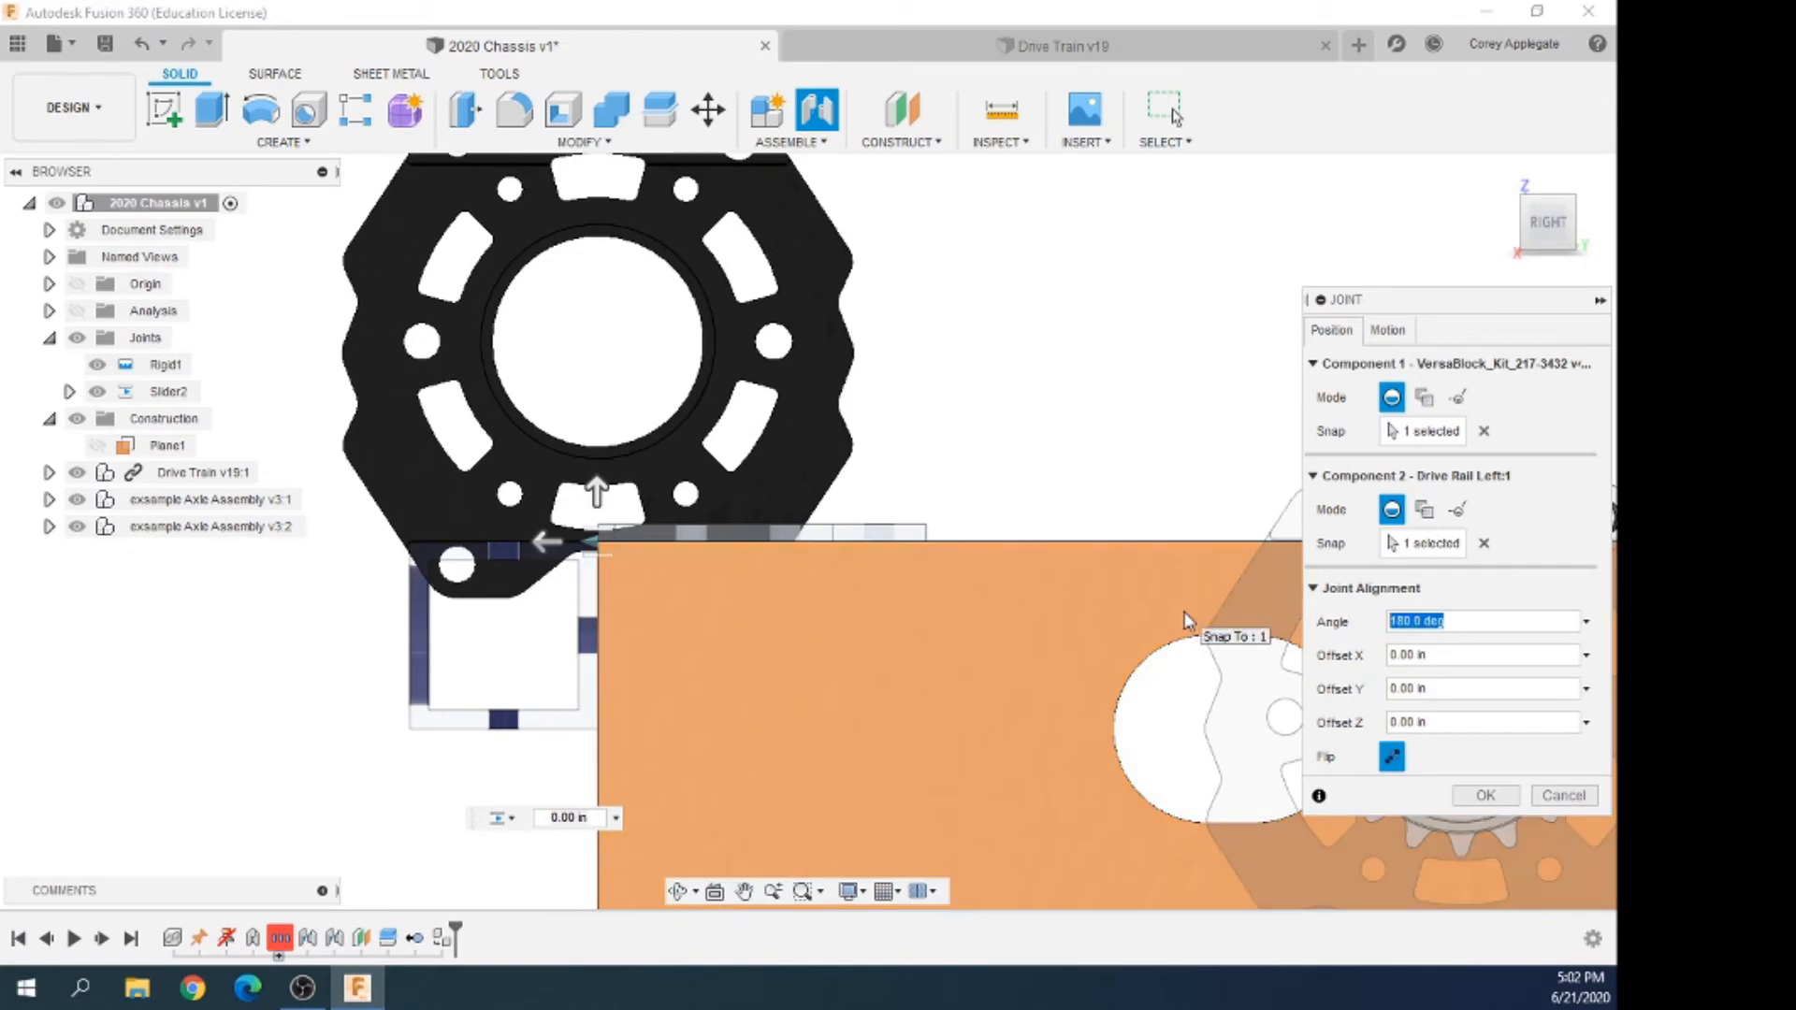
pyautogui.write('0')
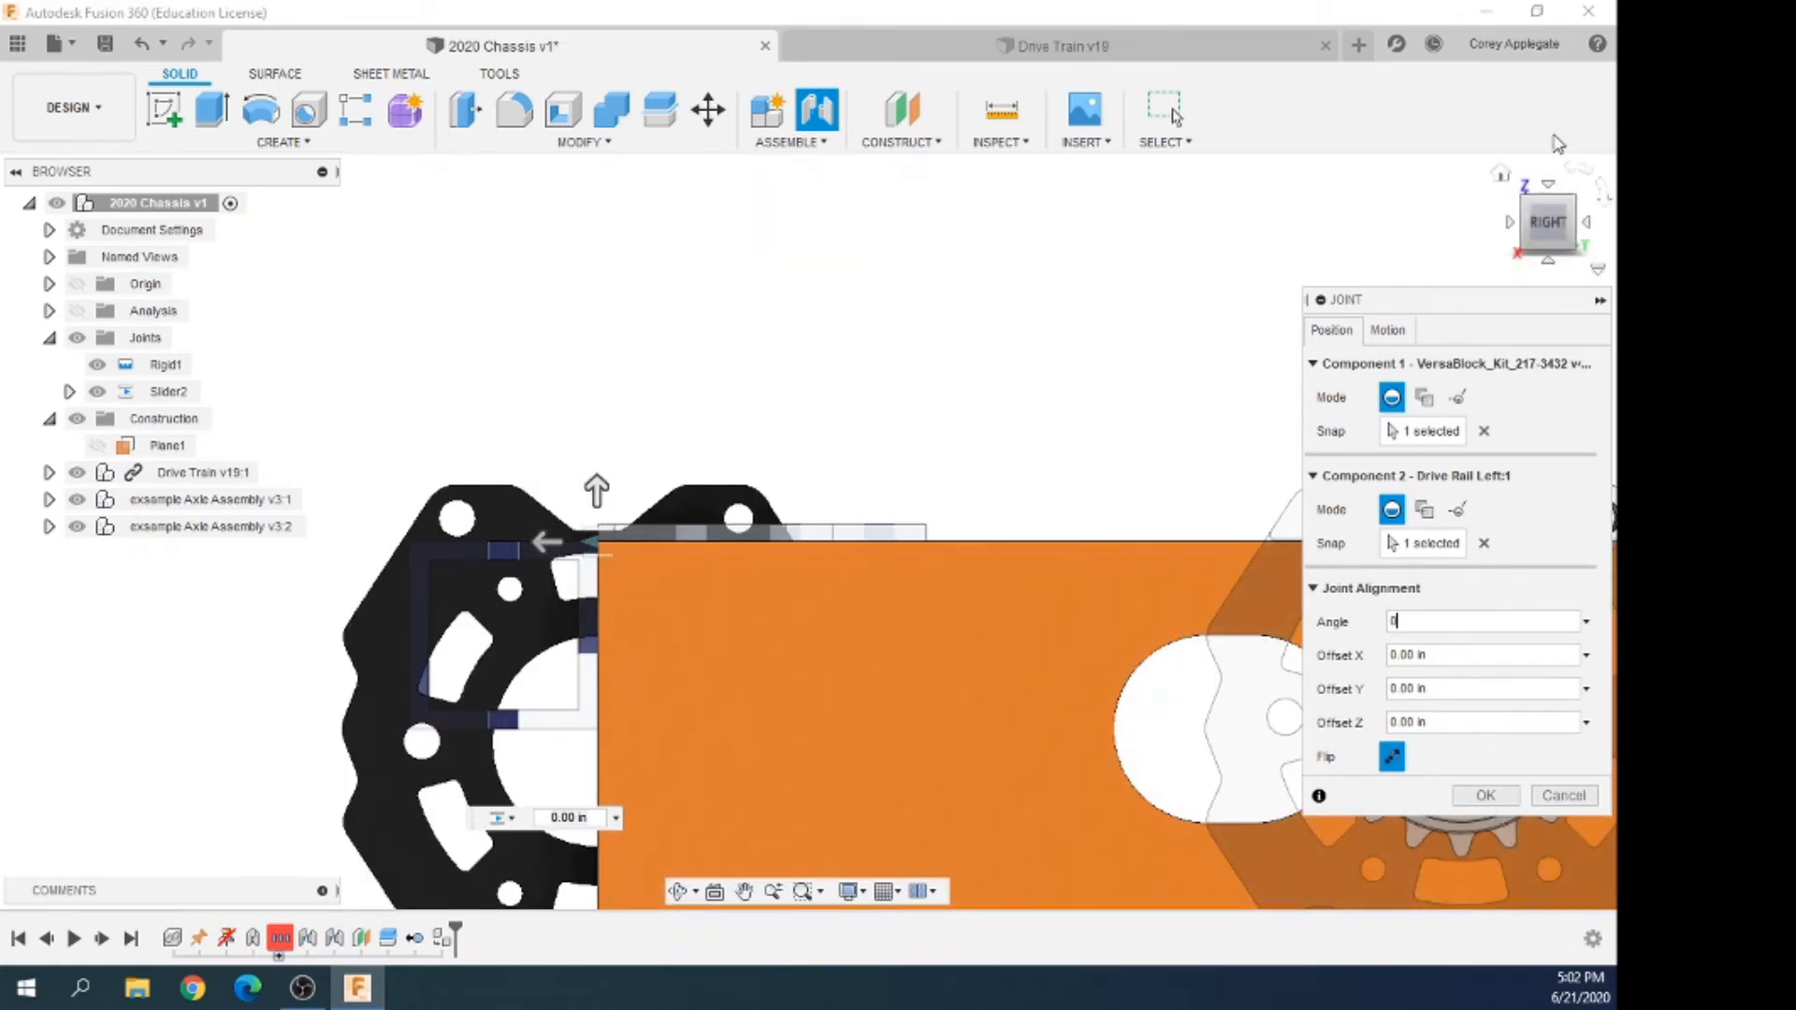
# Offset the joint -3.40 in along Z to line the axle assembly up with the rail's end hole, and accept the joint
pyautogui.click(1501, 175)
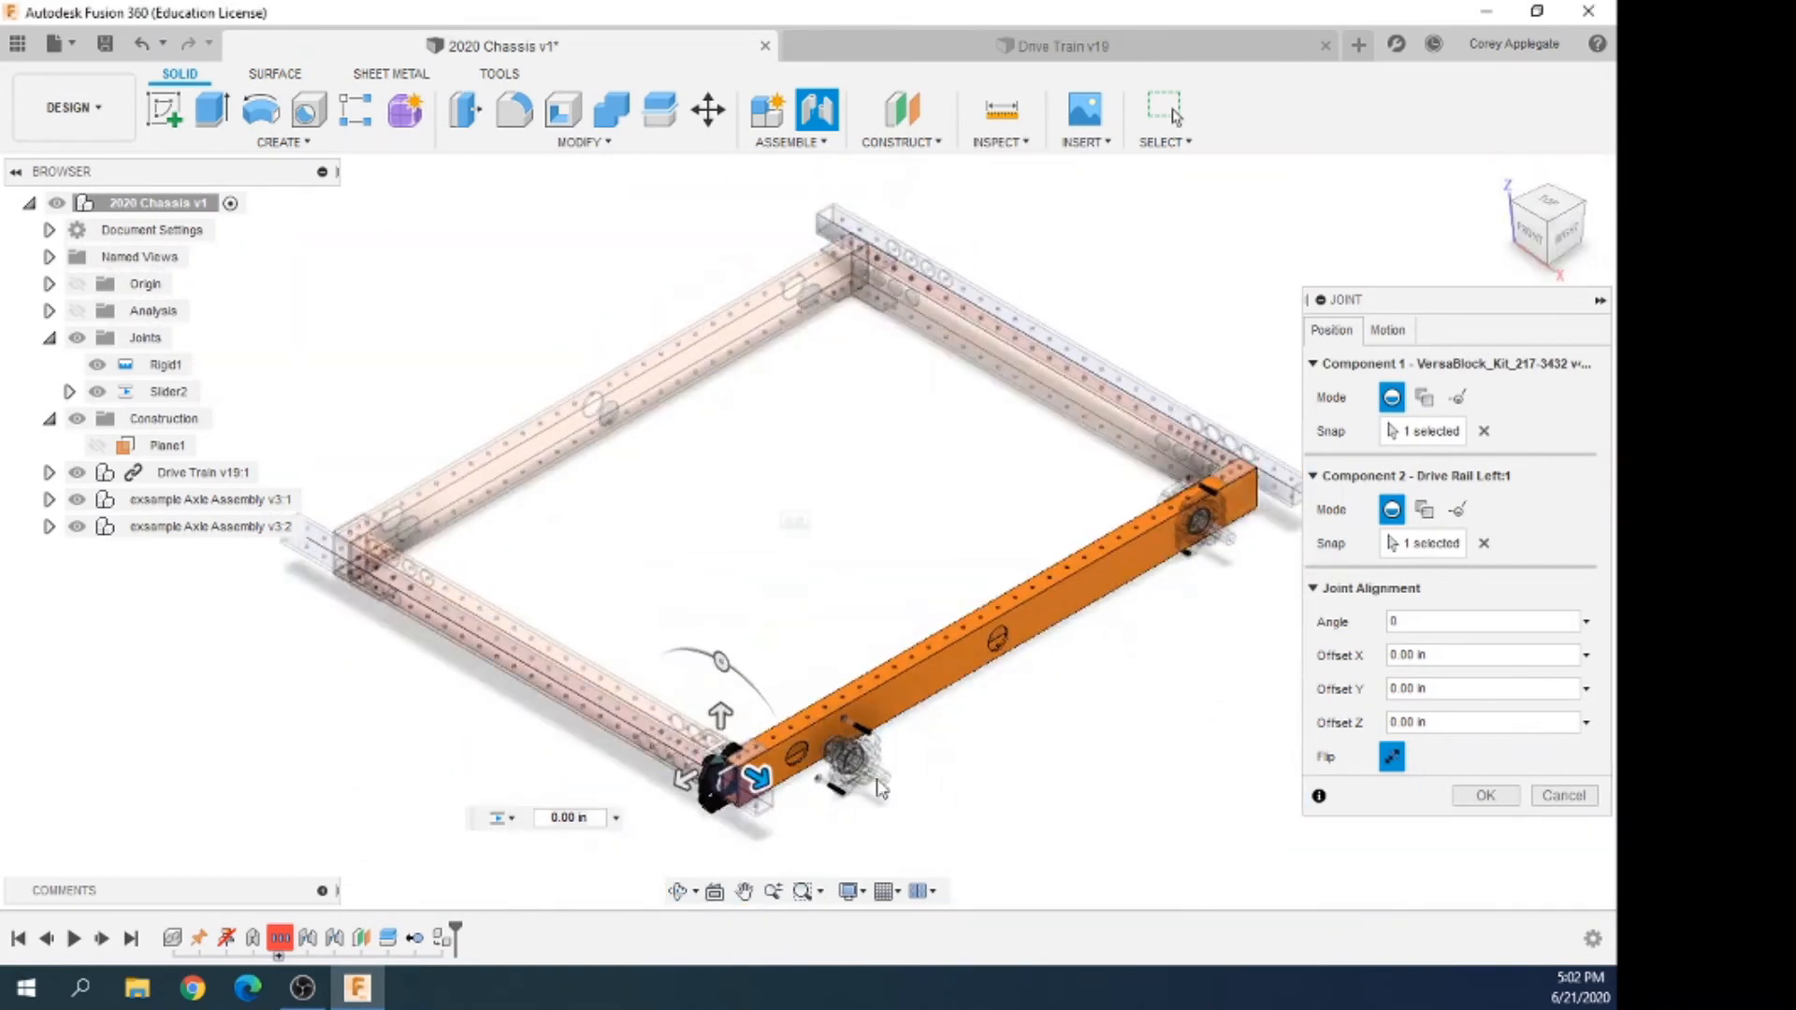
pyautogui.scroll(5, 758, 795)
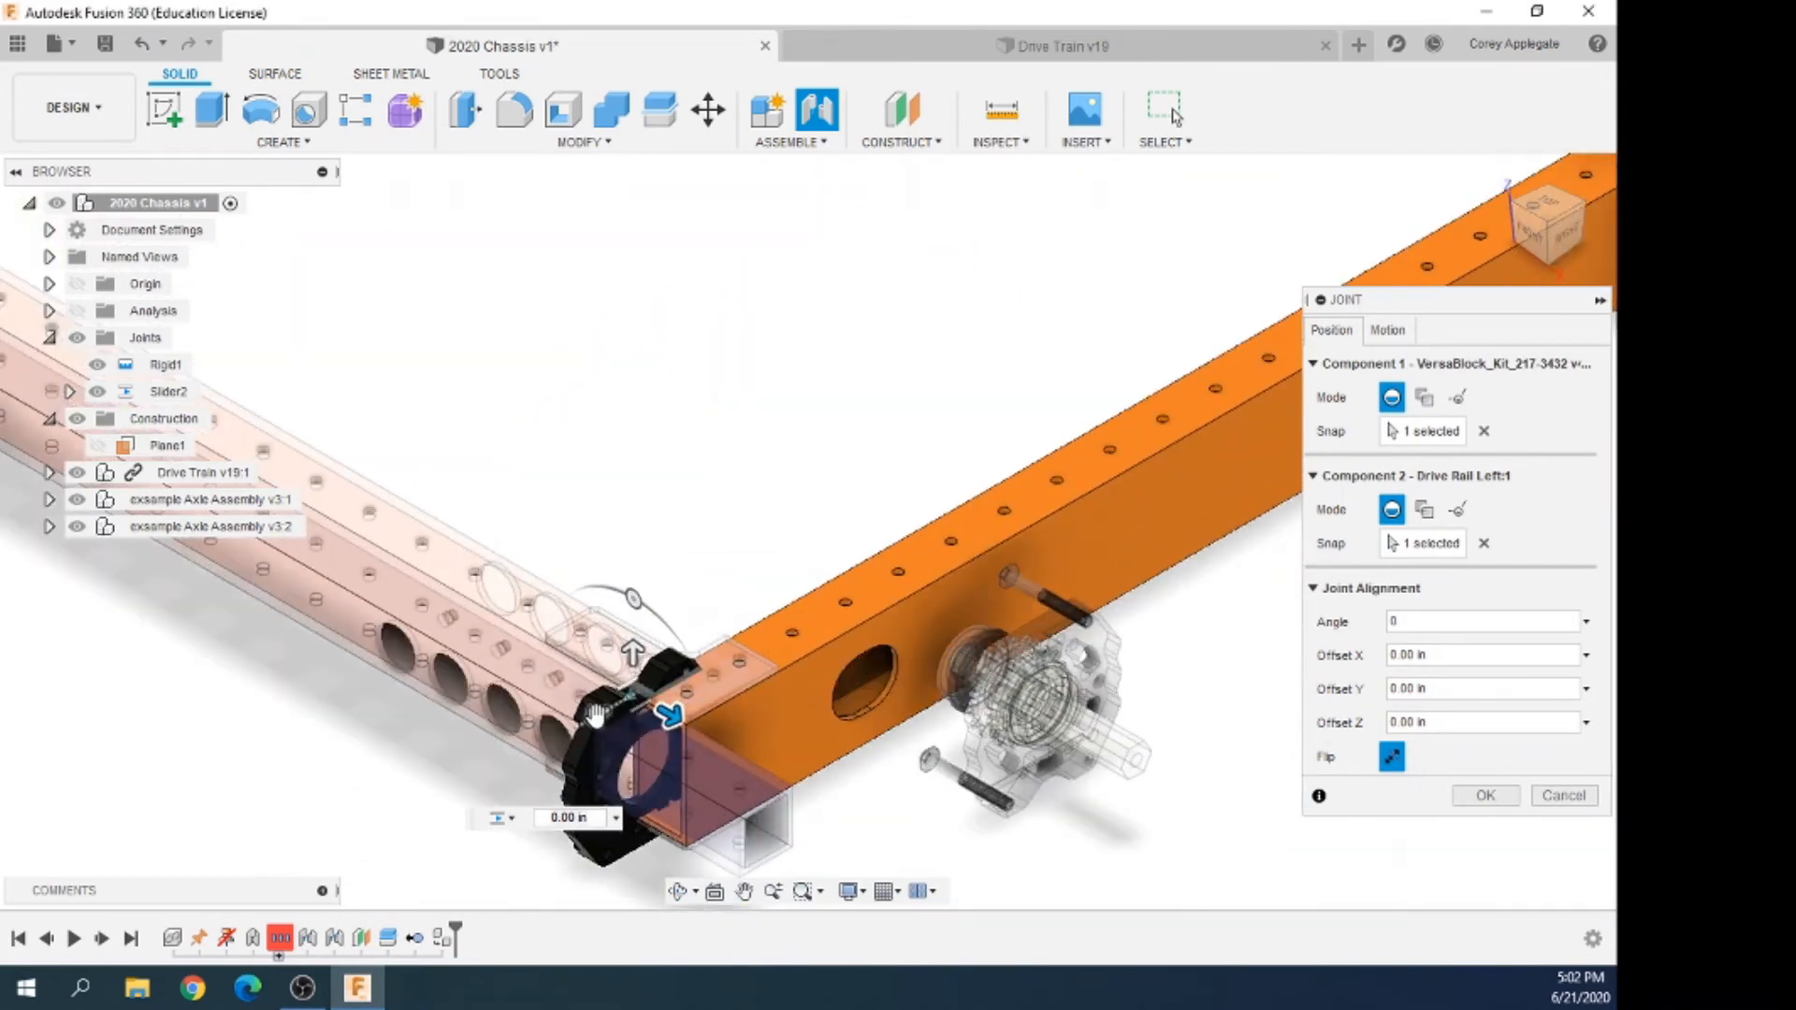
pyautogui.moveTo(594, 715); pyautogui.dragTo(755, 625)
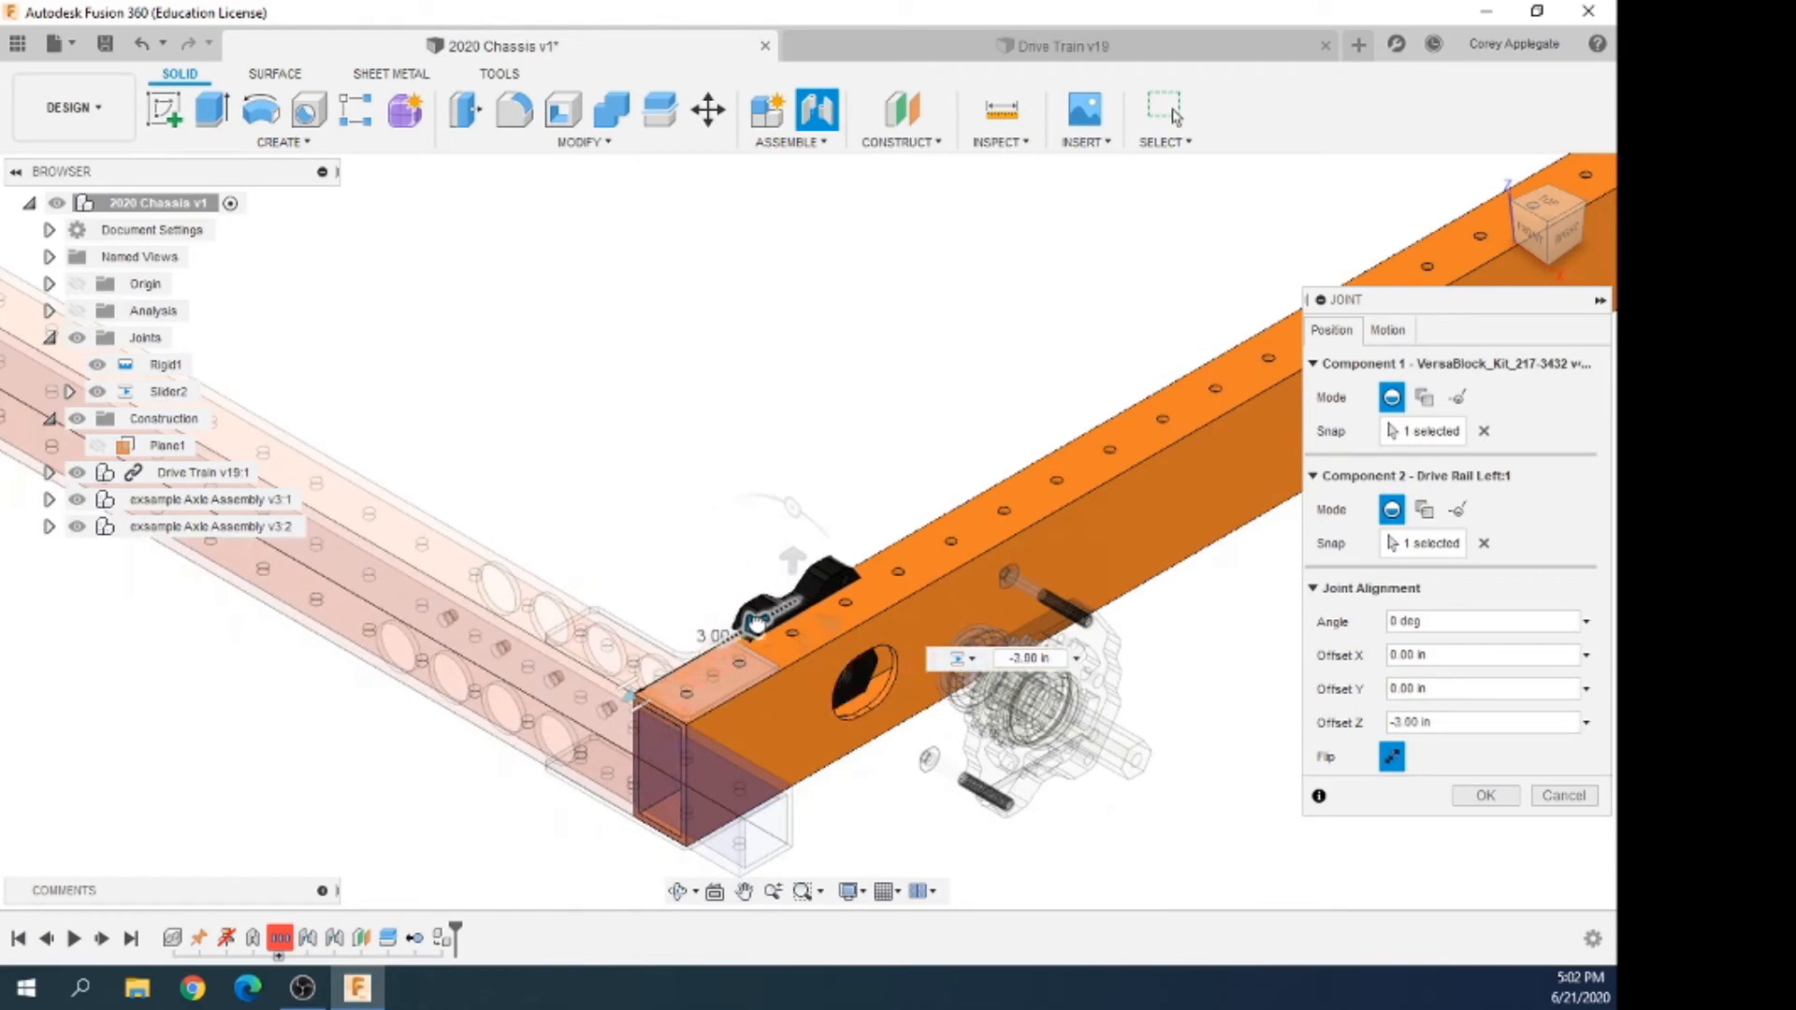
pyautogui.click(1569, 234)
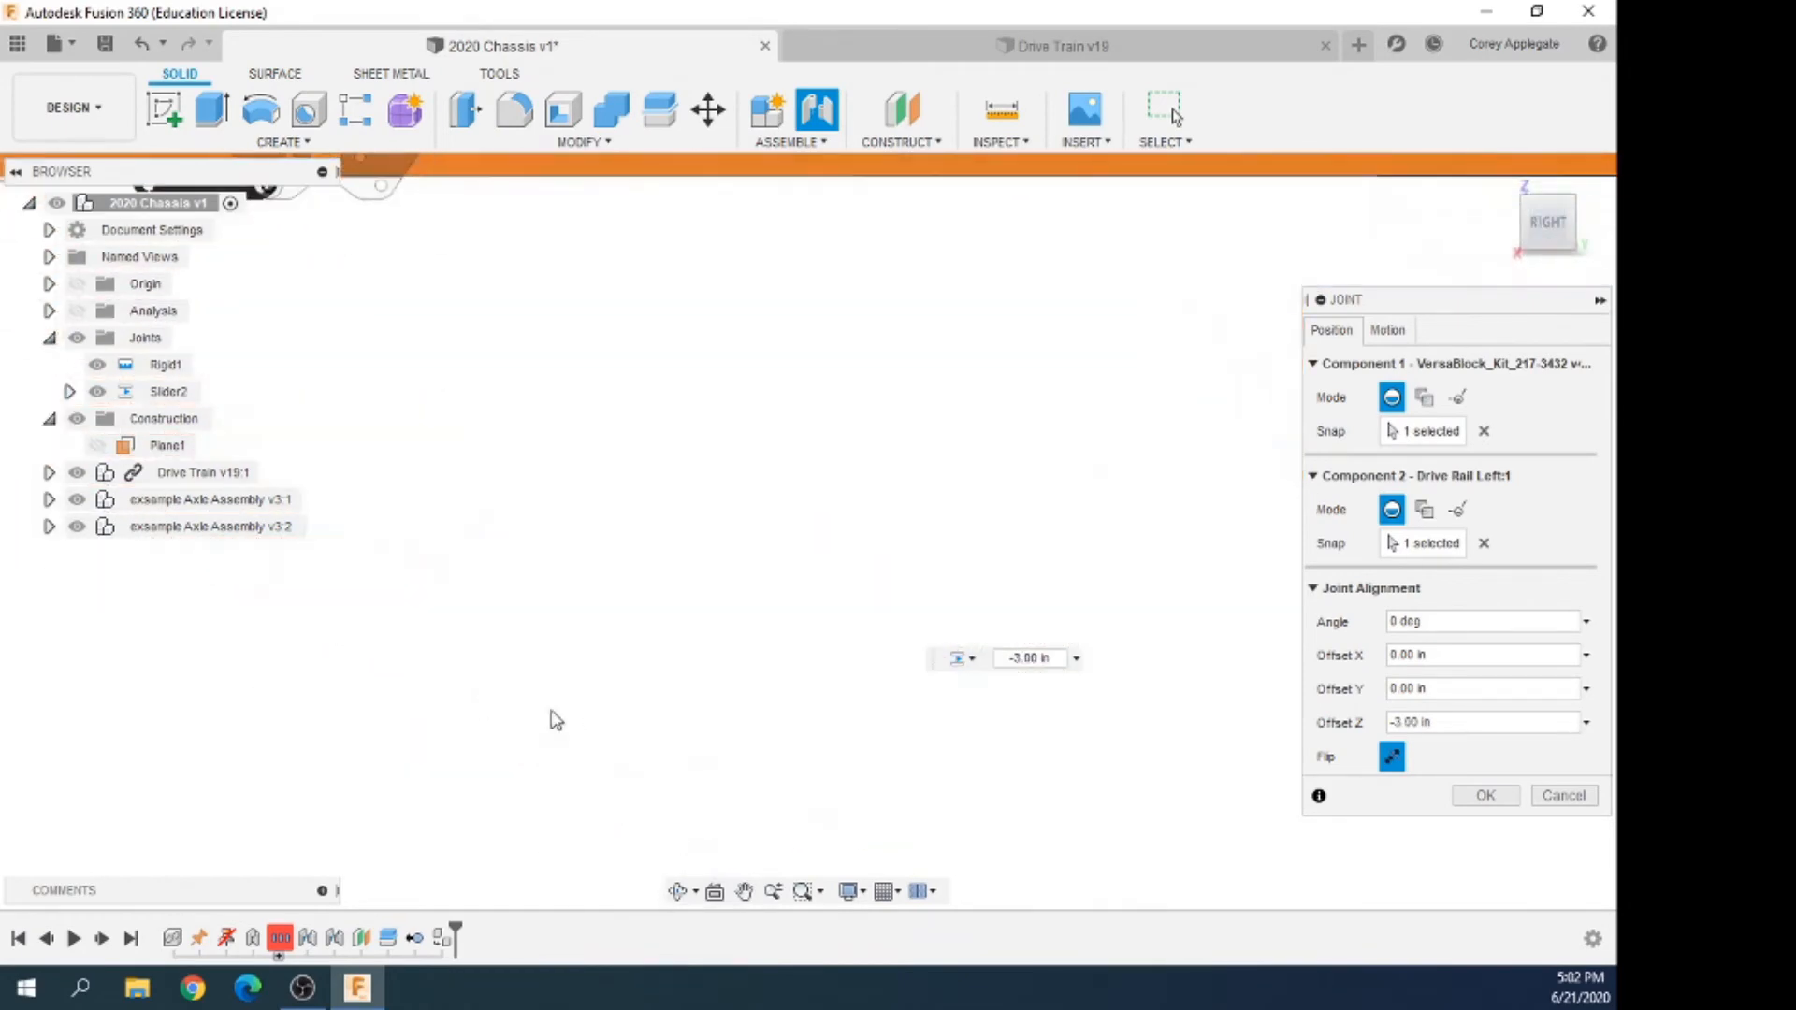
pyautogui.scroll(-4, 715, 856)
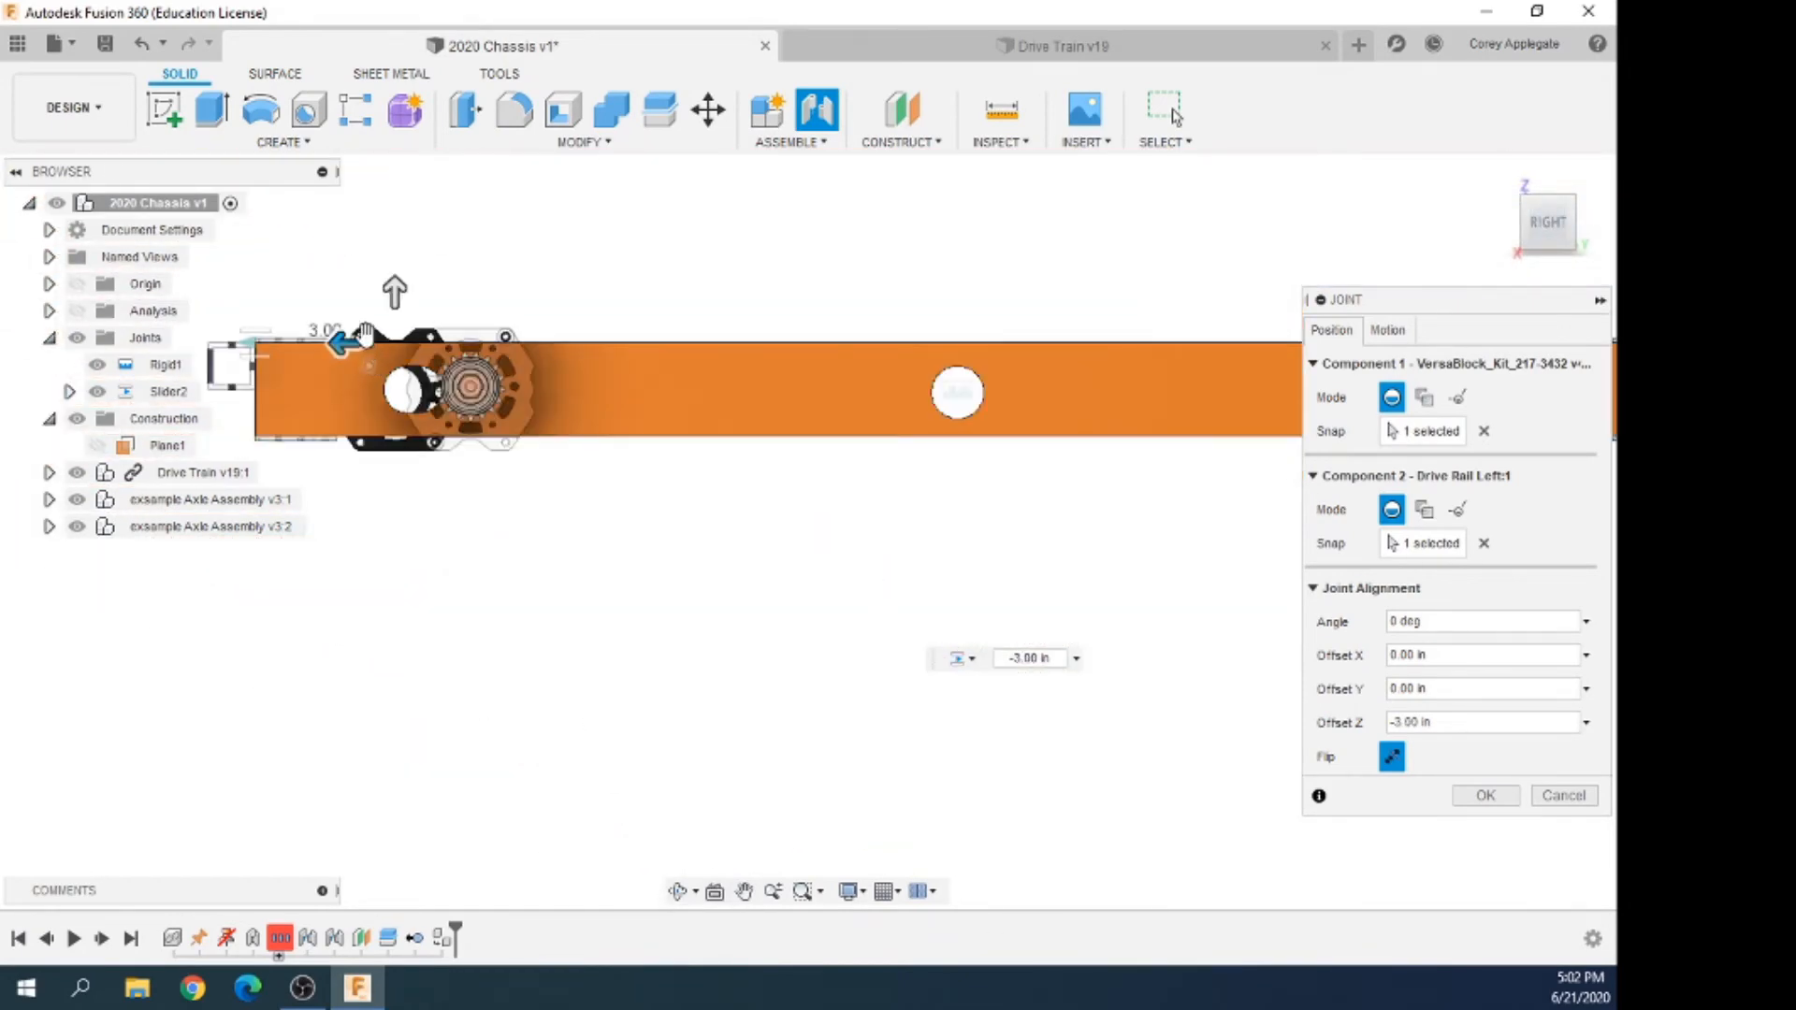
pyautogui.scroll(5, 365, 334)
pyautogui.moveTo(420, 348); pyautogui.dragTo(497, 330)
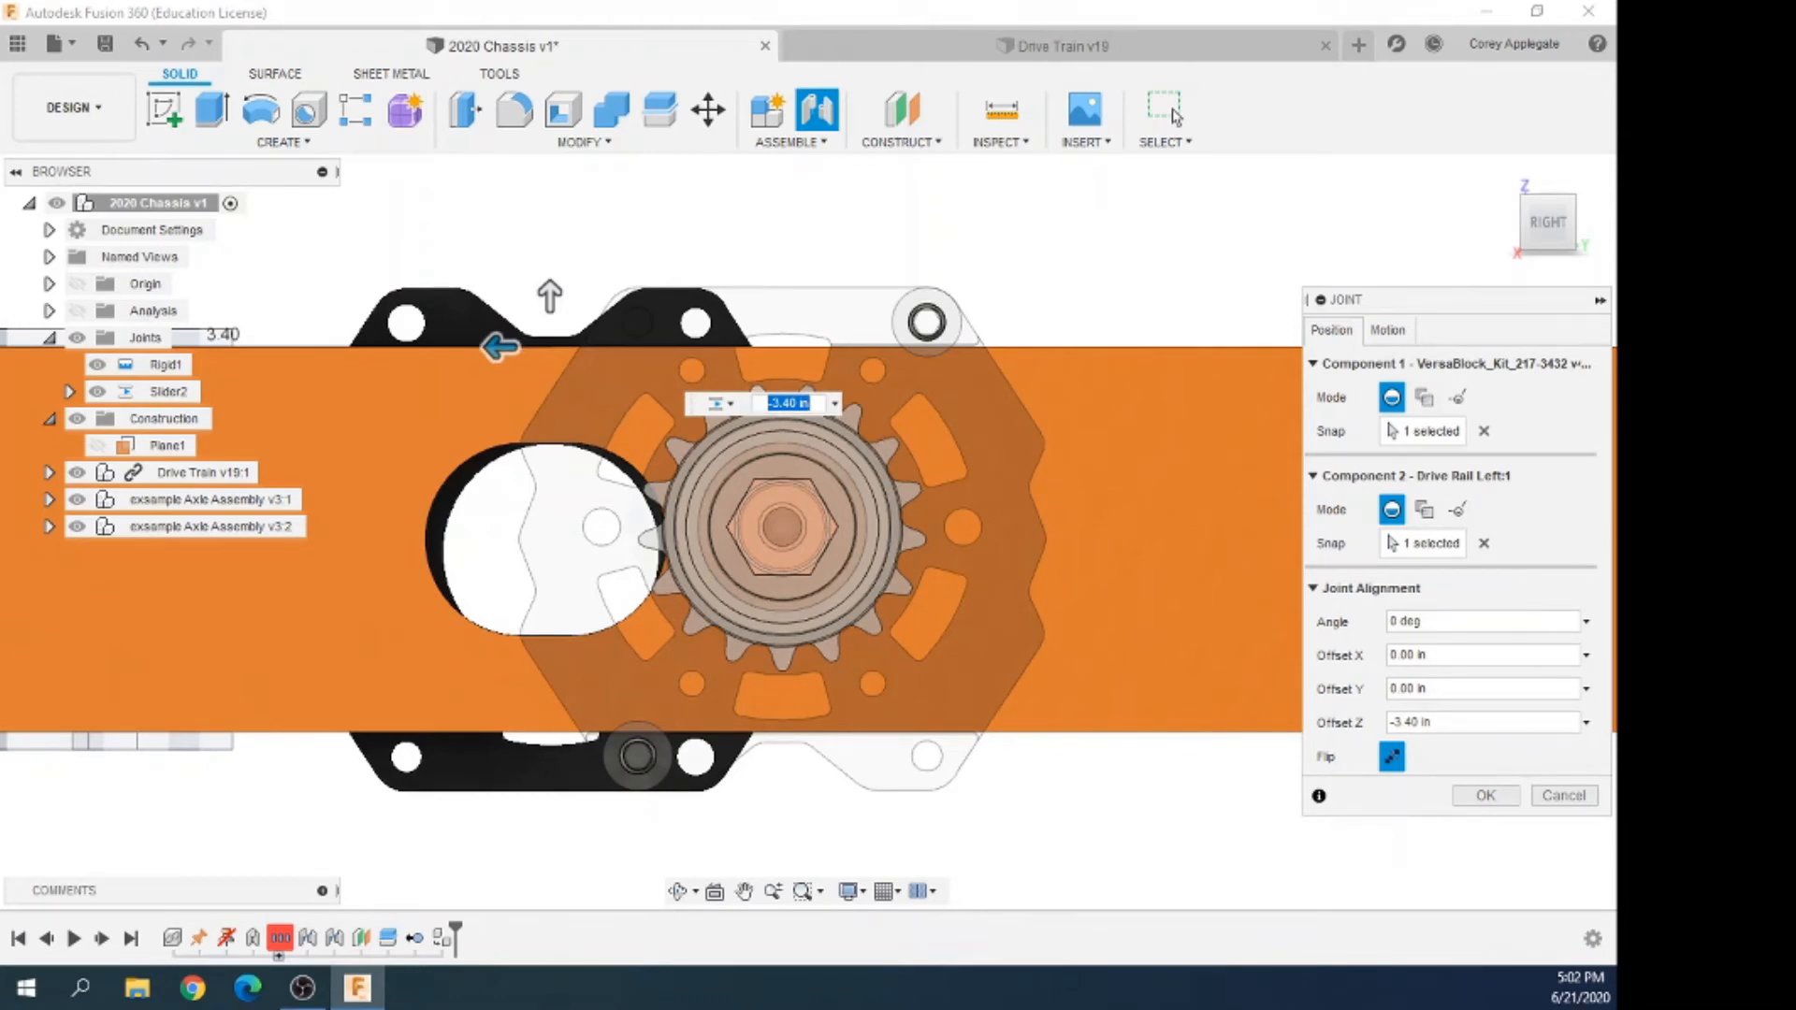
pyautogui.click(1499, 798)
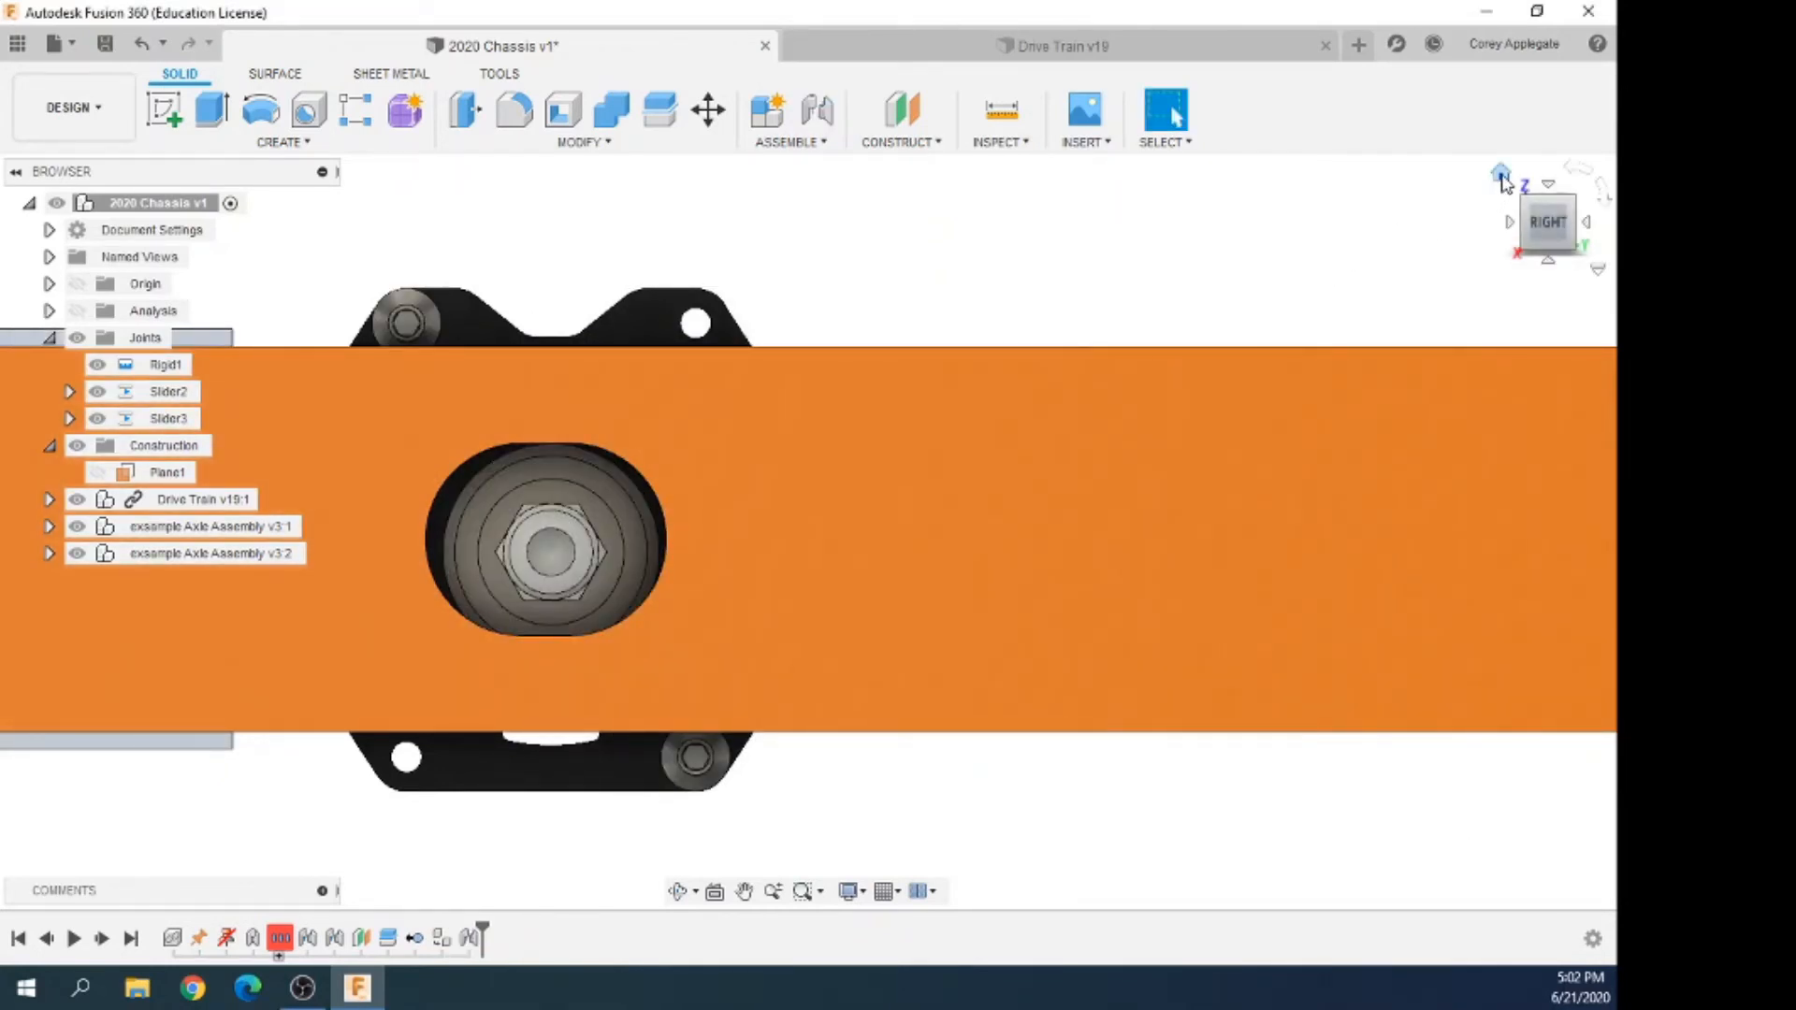
# Edit the copied axle assembly's slider joint, flipping its direction and setting the angle to 180 deg
pyautogui.click(1500, 180)
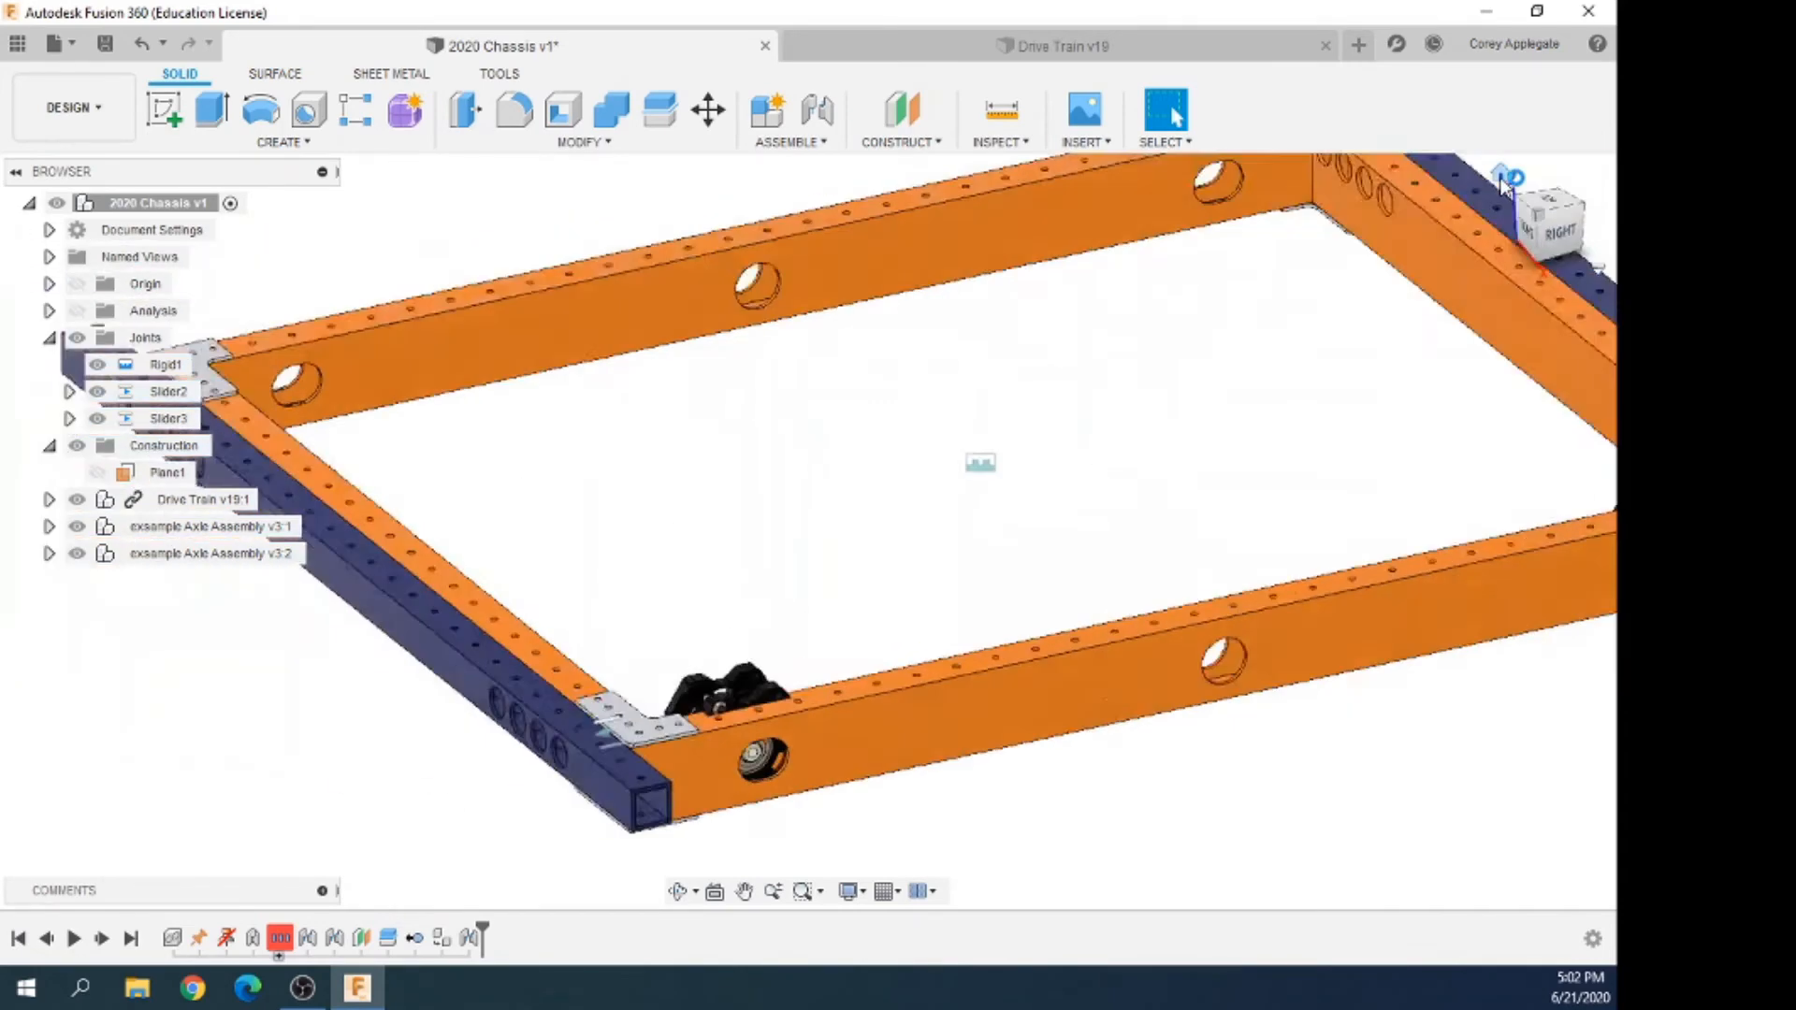
pyautogui.scroll(10, 838, 794)
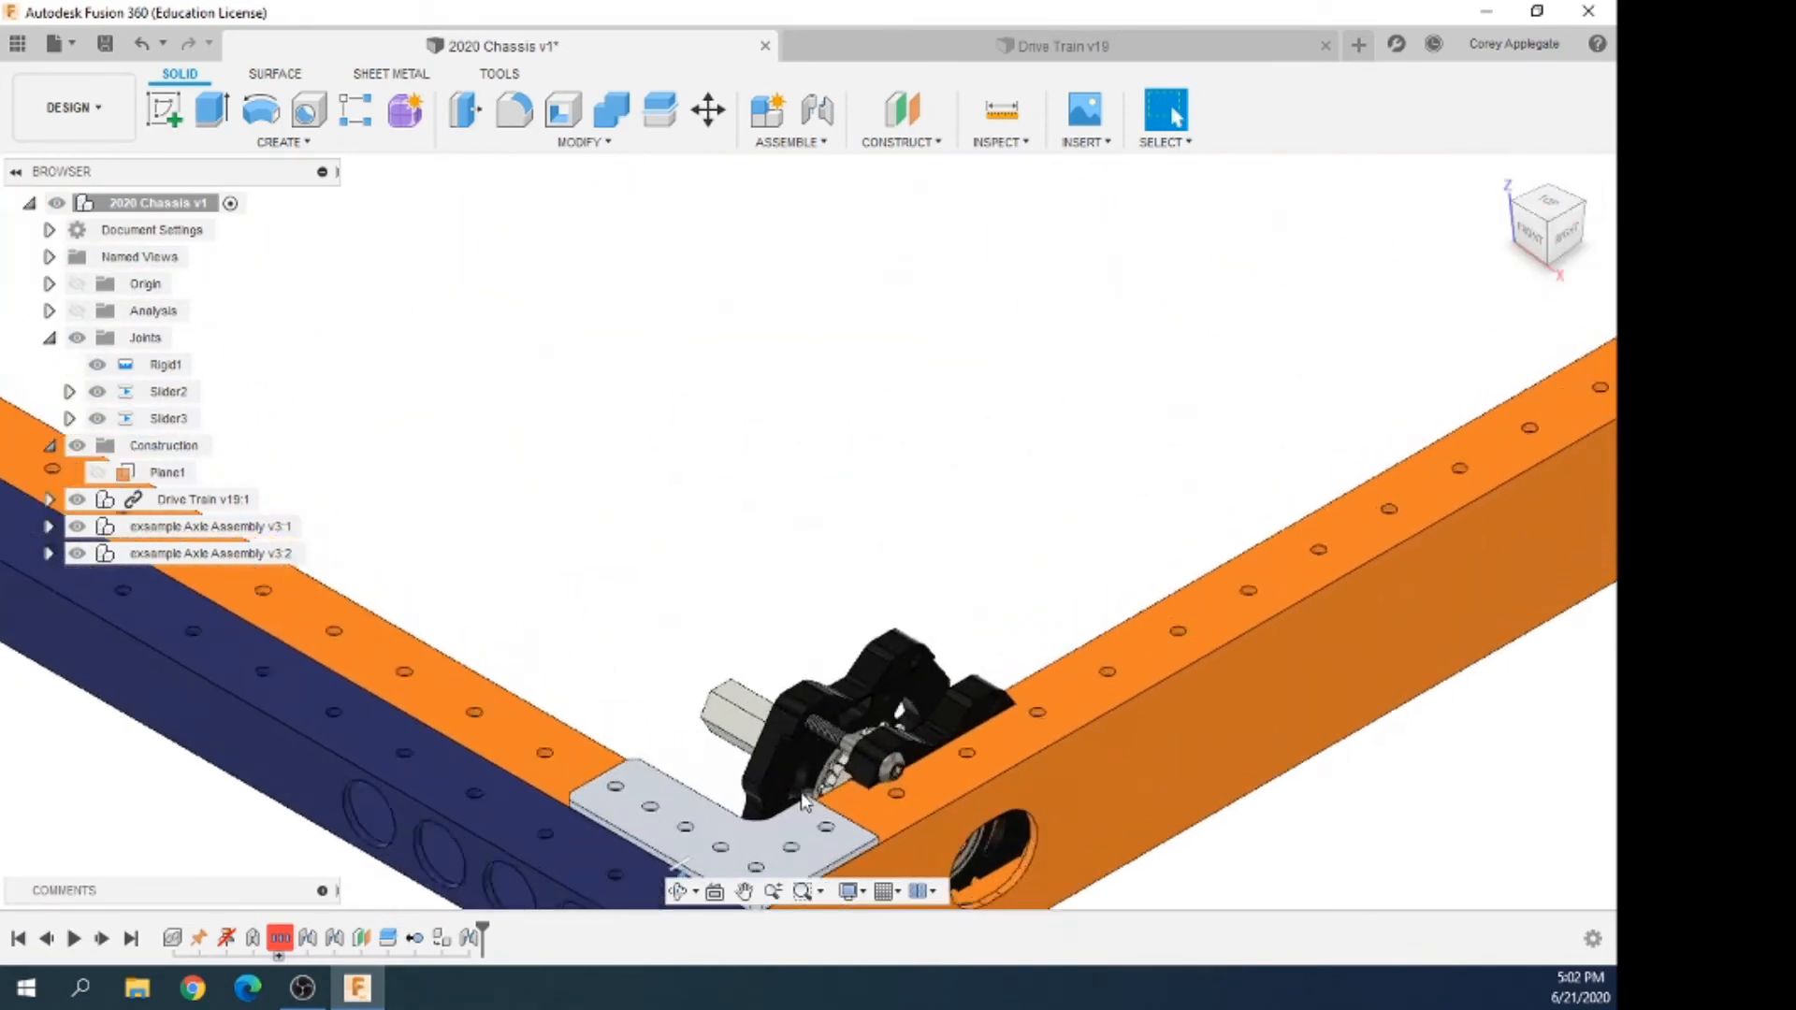
pyautogui.scroll(-5, 838, 788)
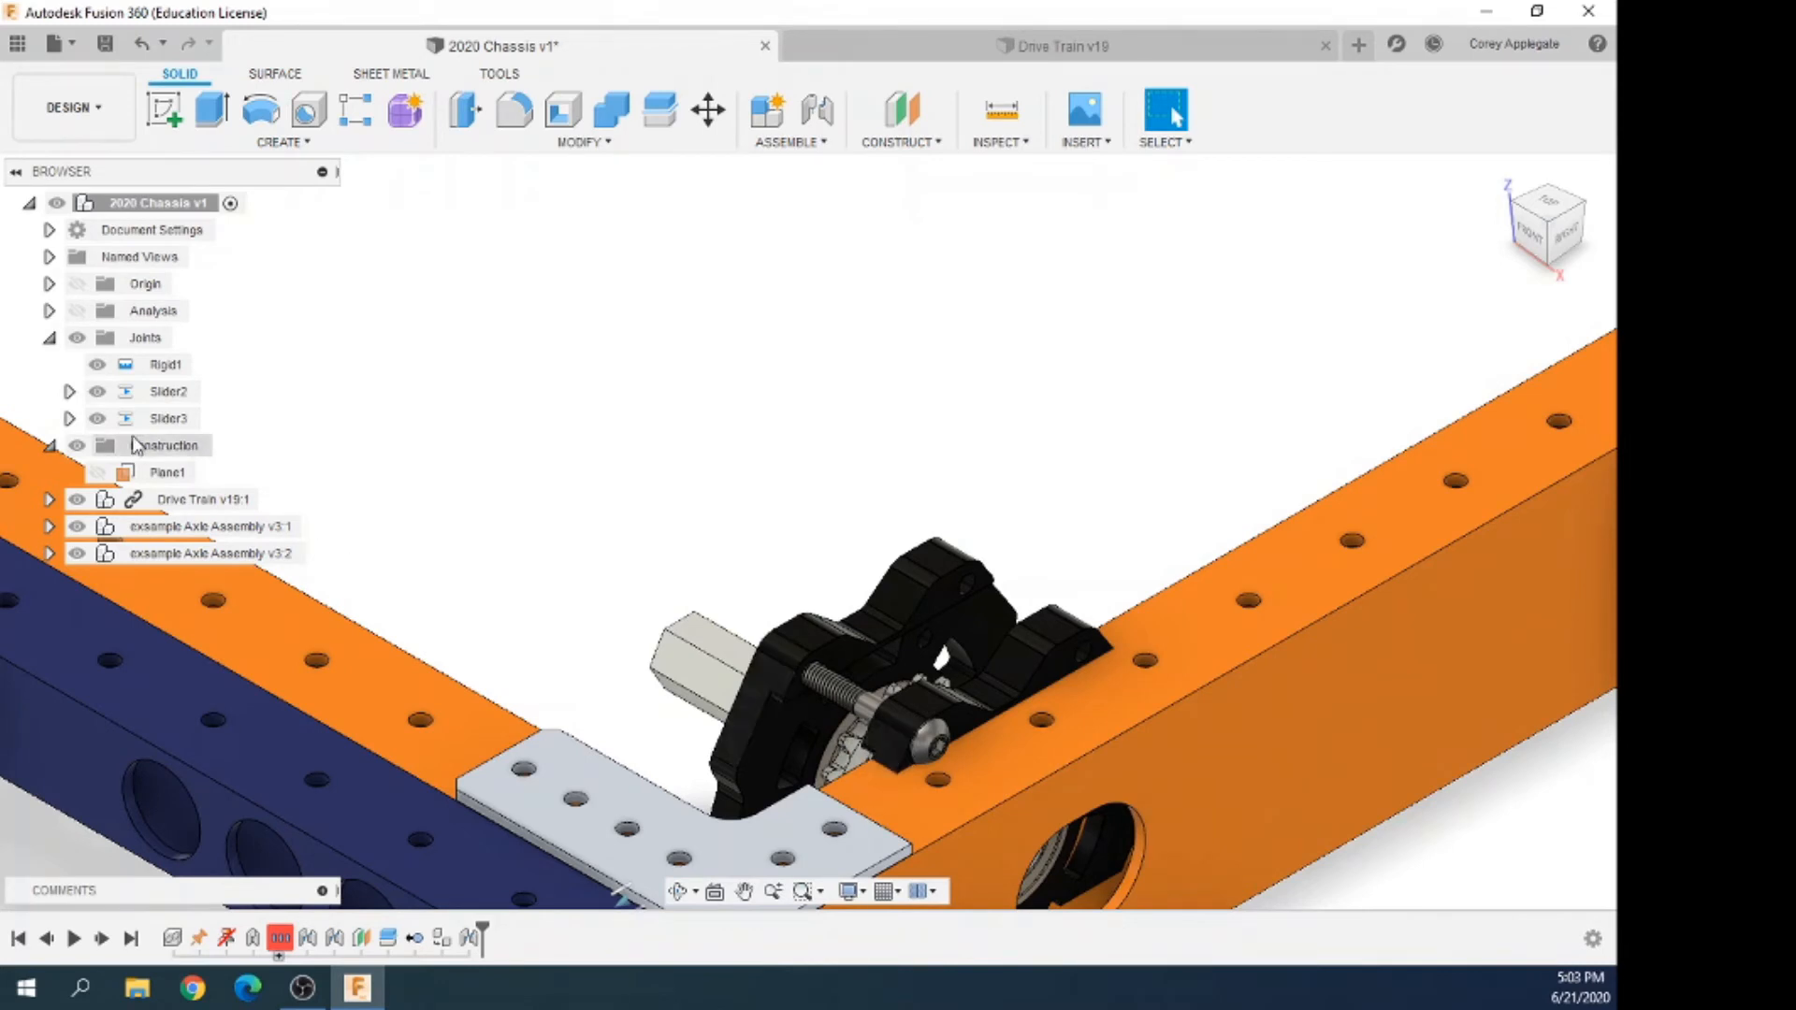
pyautogui.rightClick(185, 421)
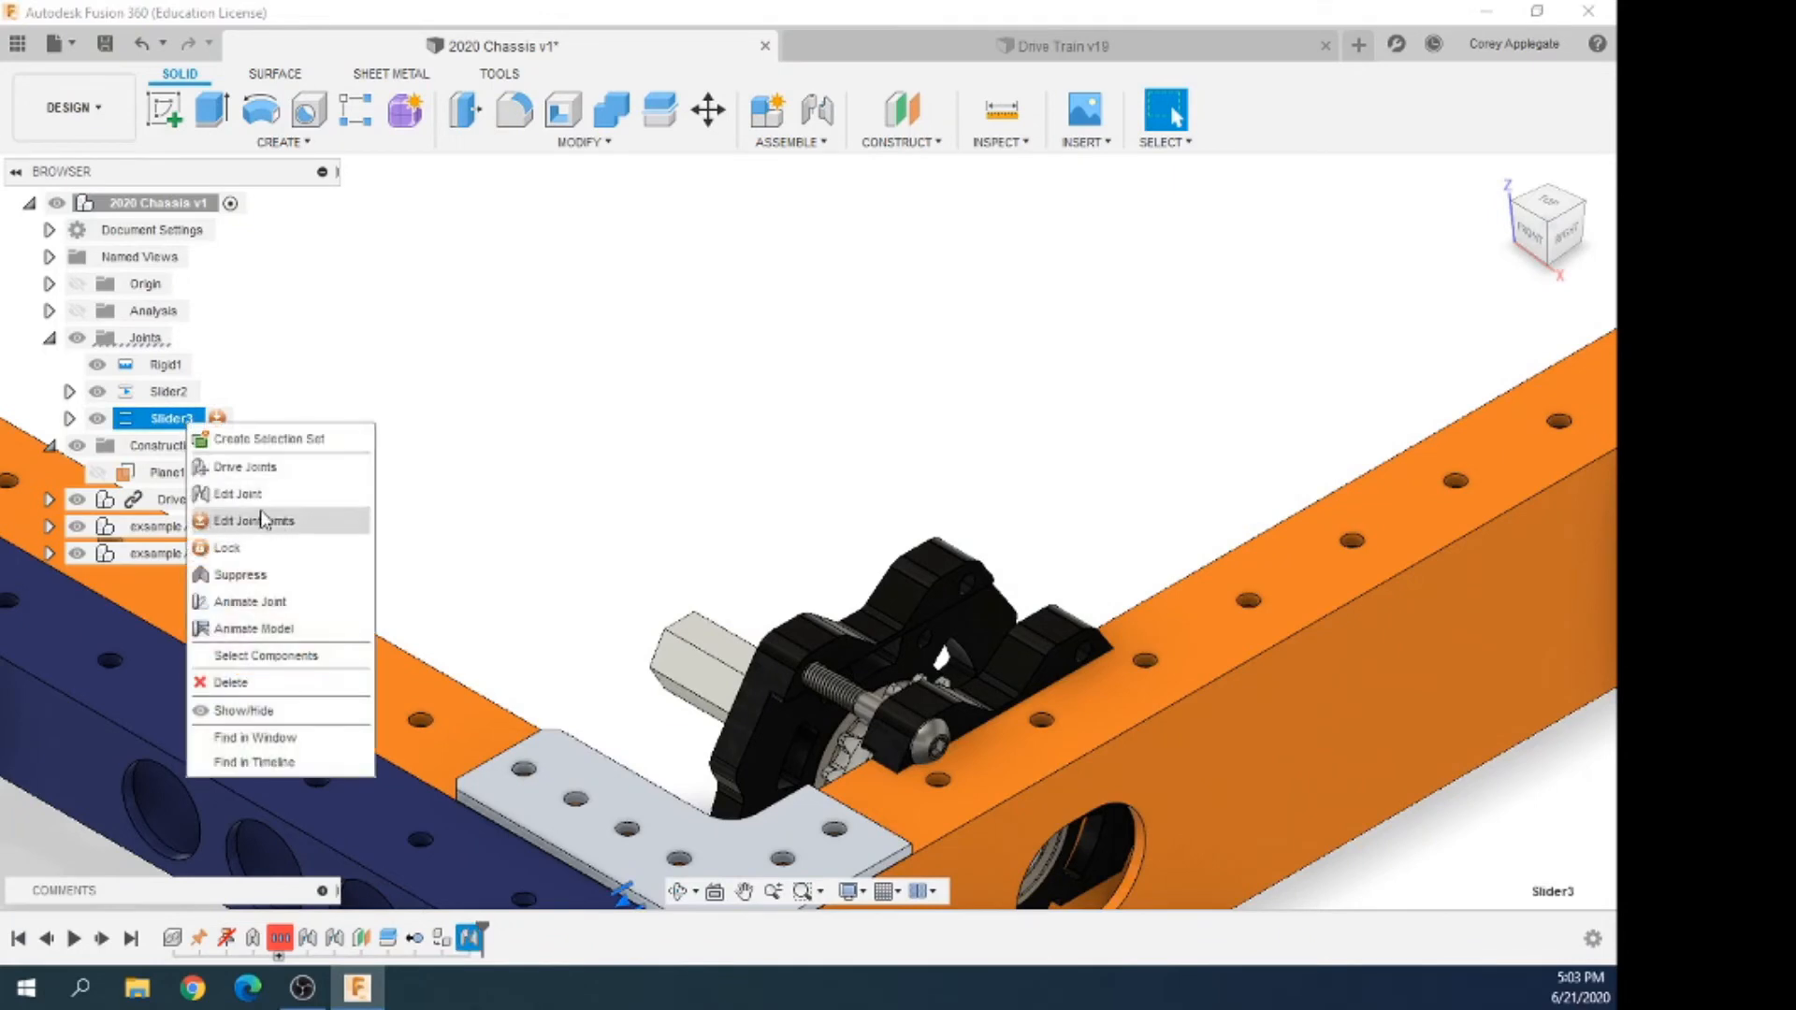
pyautogui.click(234, 494)
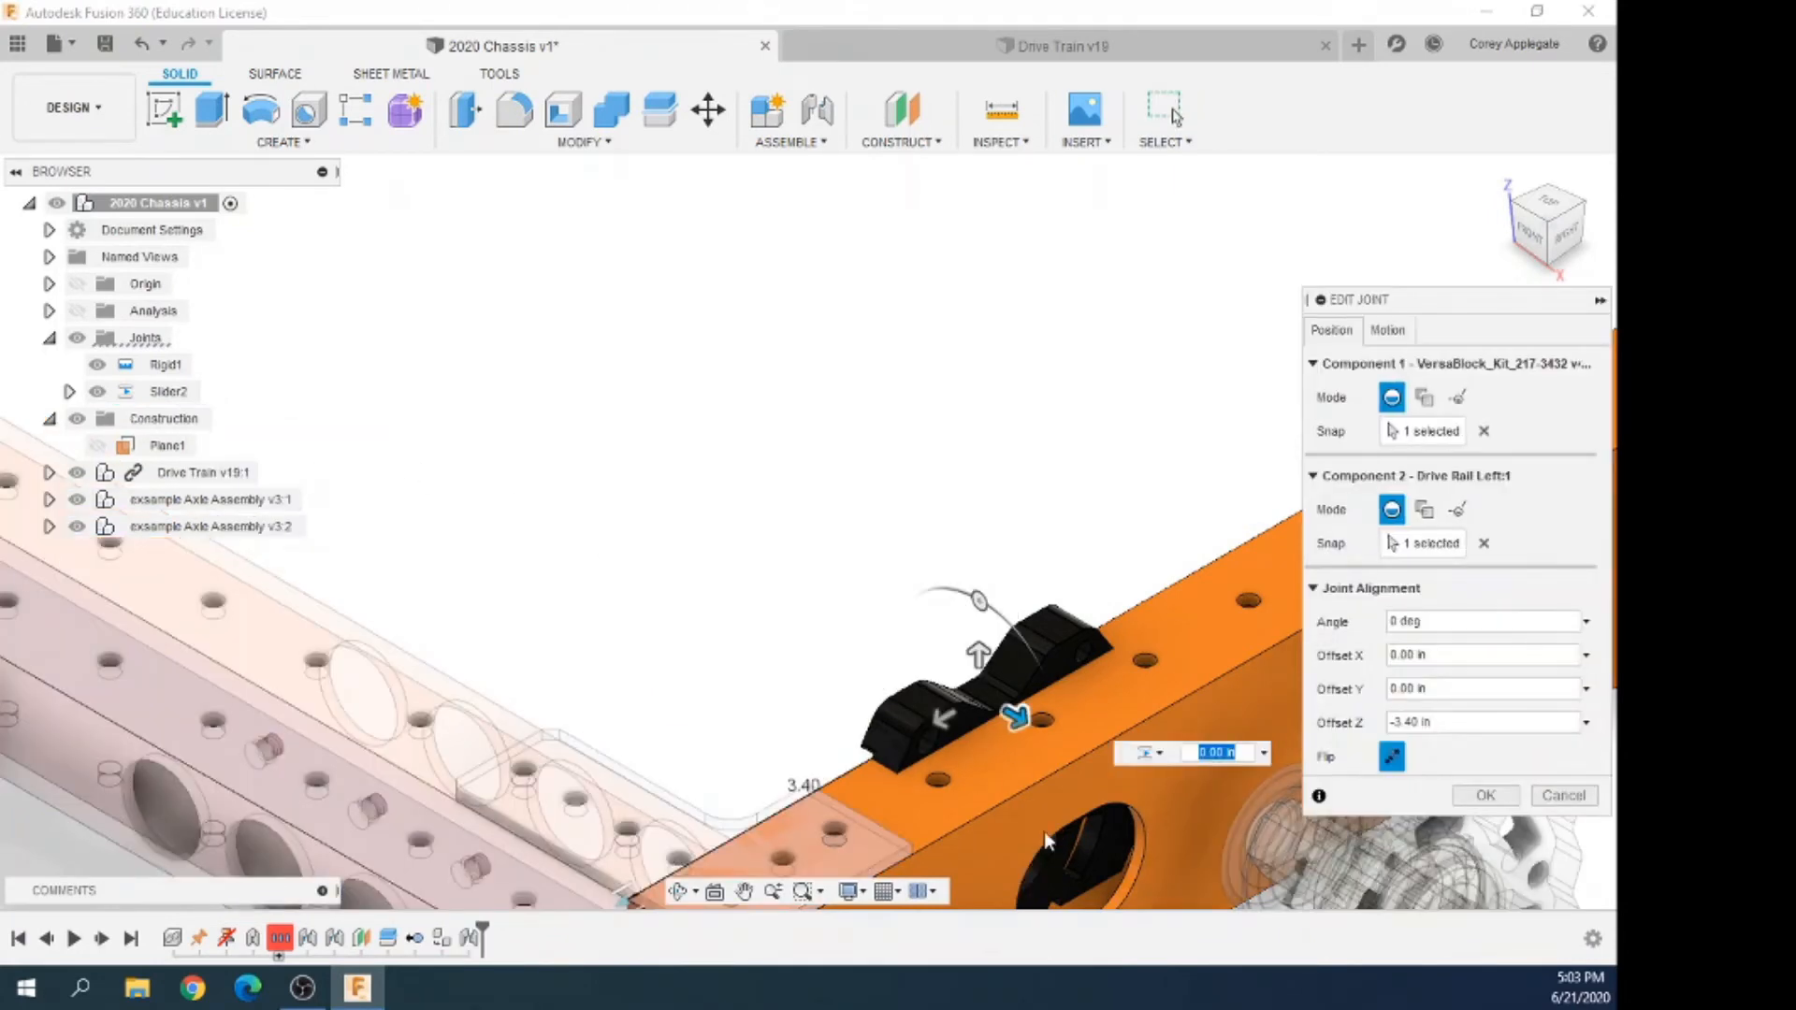
pyautogui.keyDown('shift'); pyautogui.moveTo(973, 748); pyautogui.dragTo(1358, 786, button='middle'); pyautogui.keyUp('shift')
pyautogui.click(1392, 756)
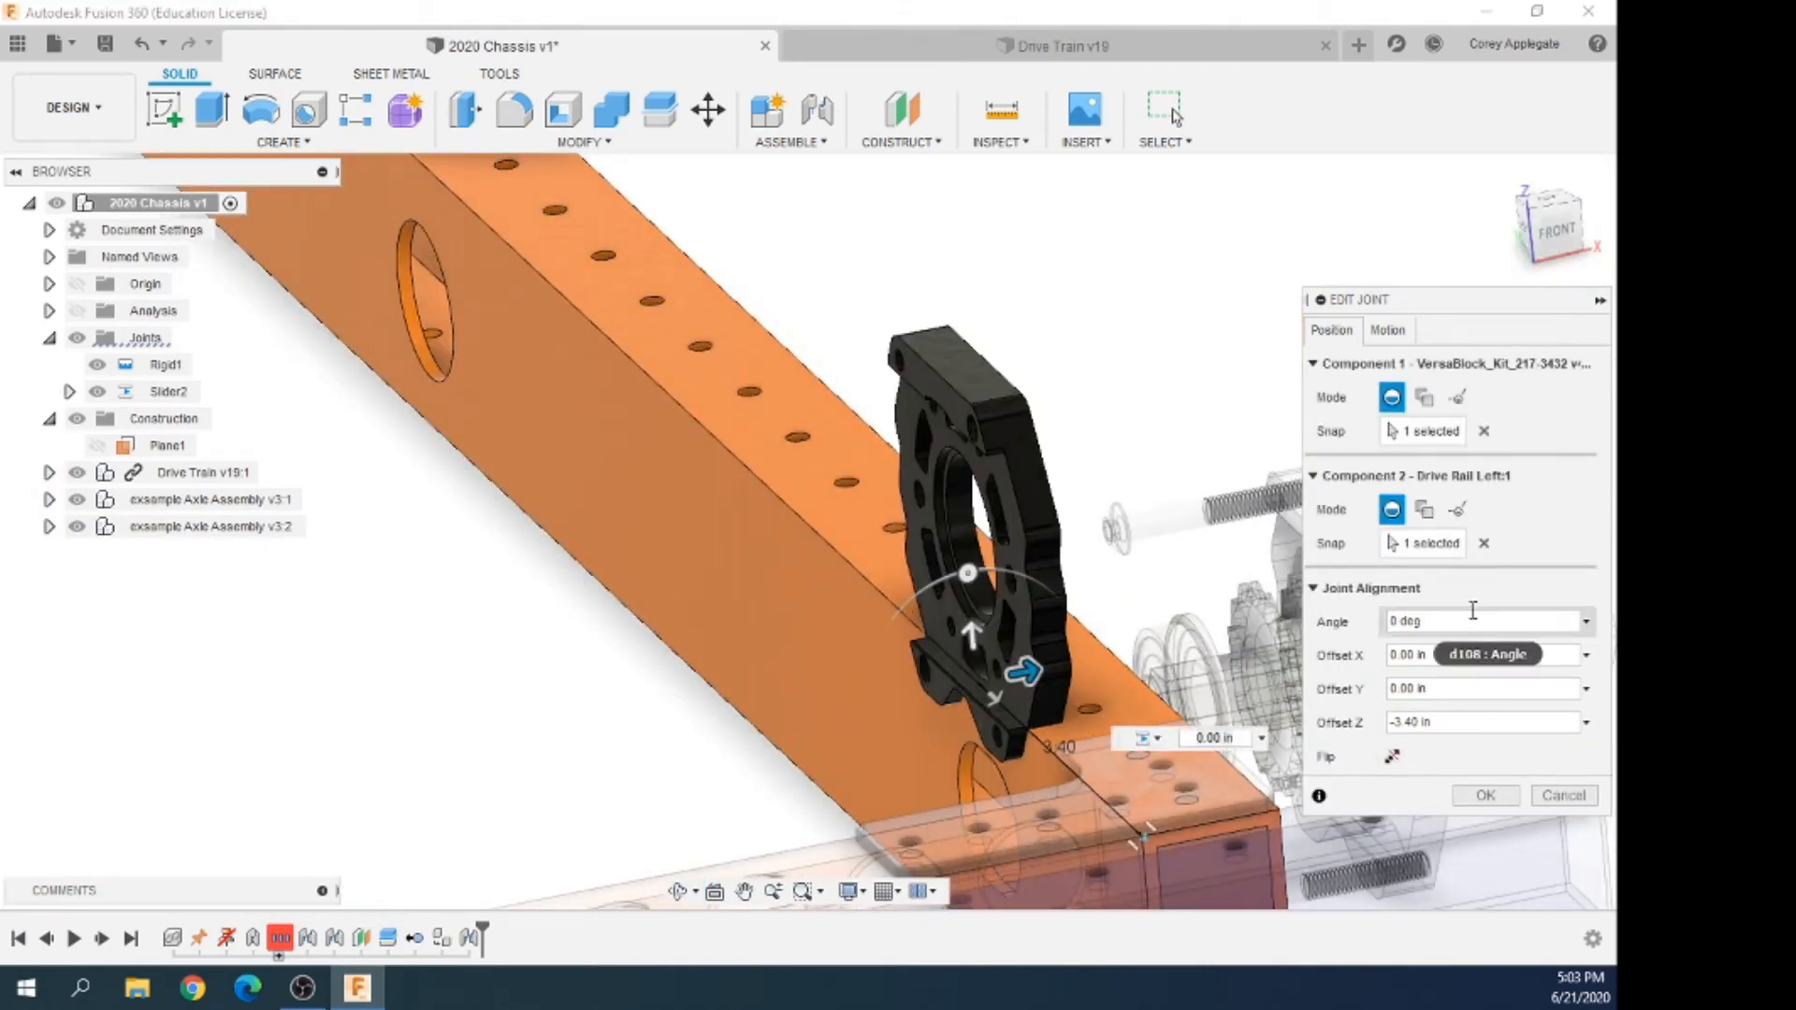
pyautogui.moveTo(1477, 621); pyautogui.dragTo(1254, 608)
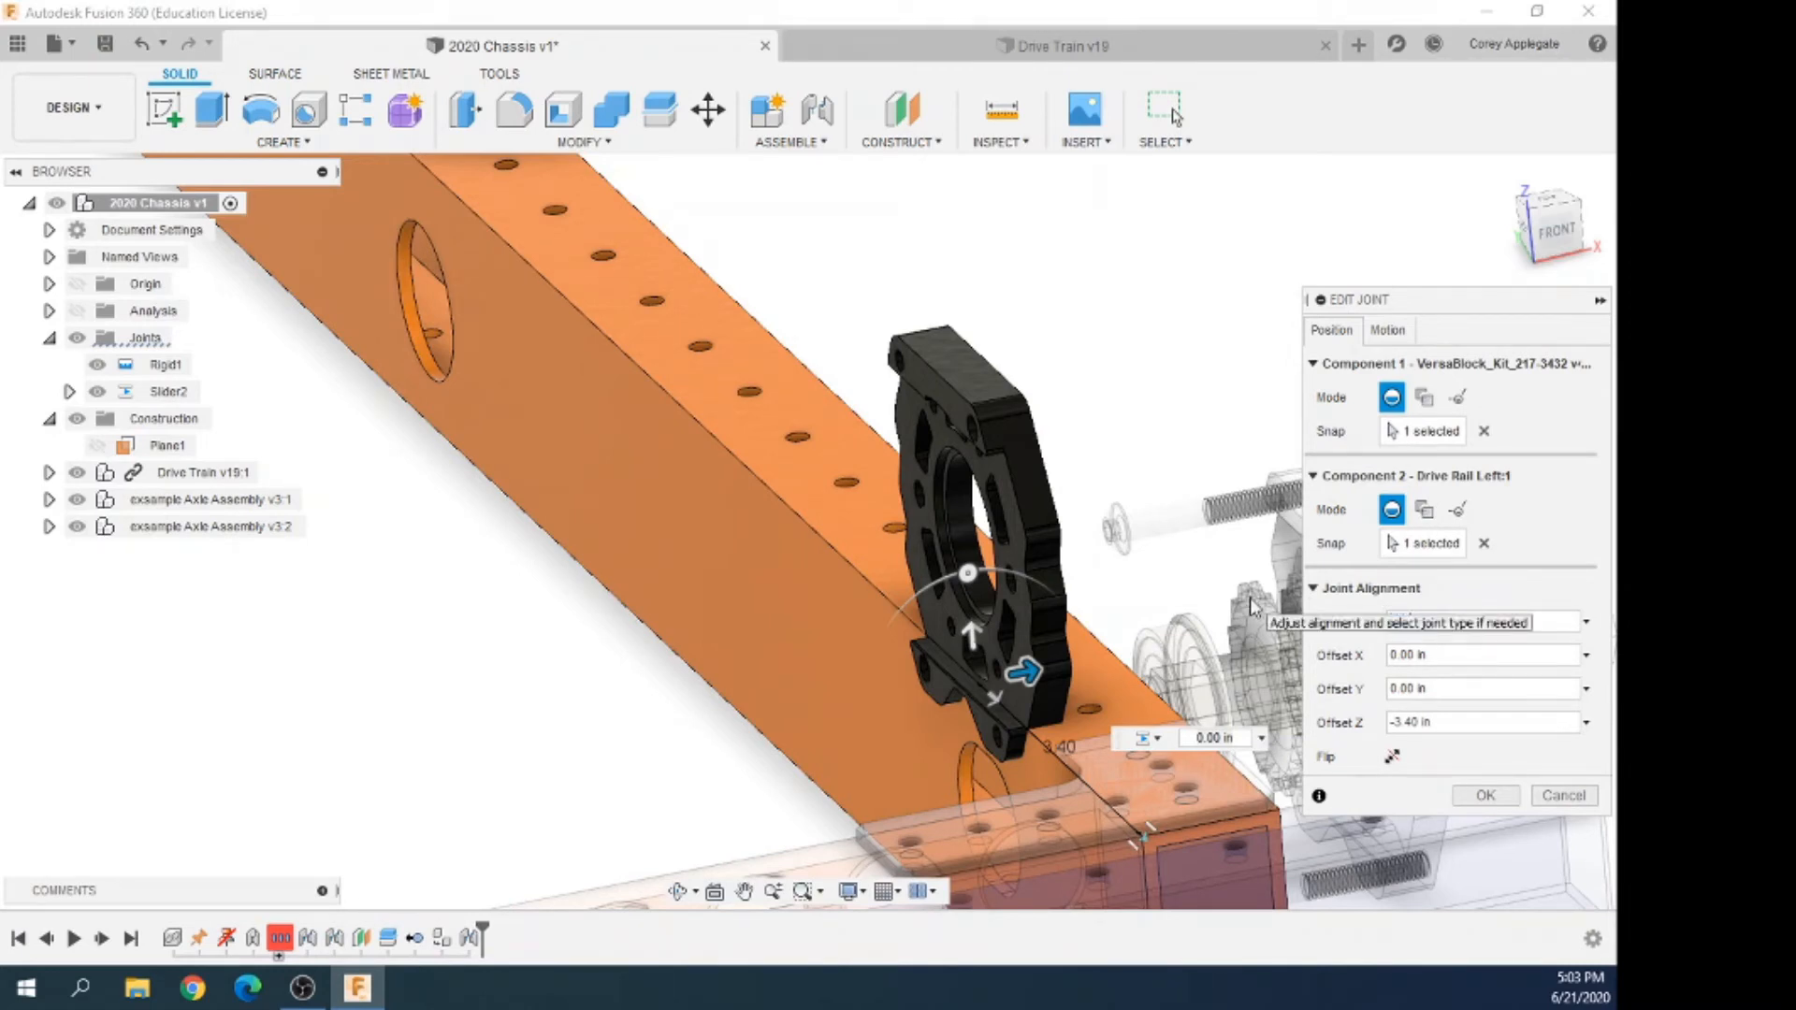
pyautogui.write('180')
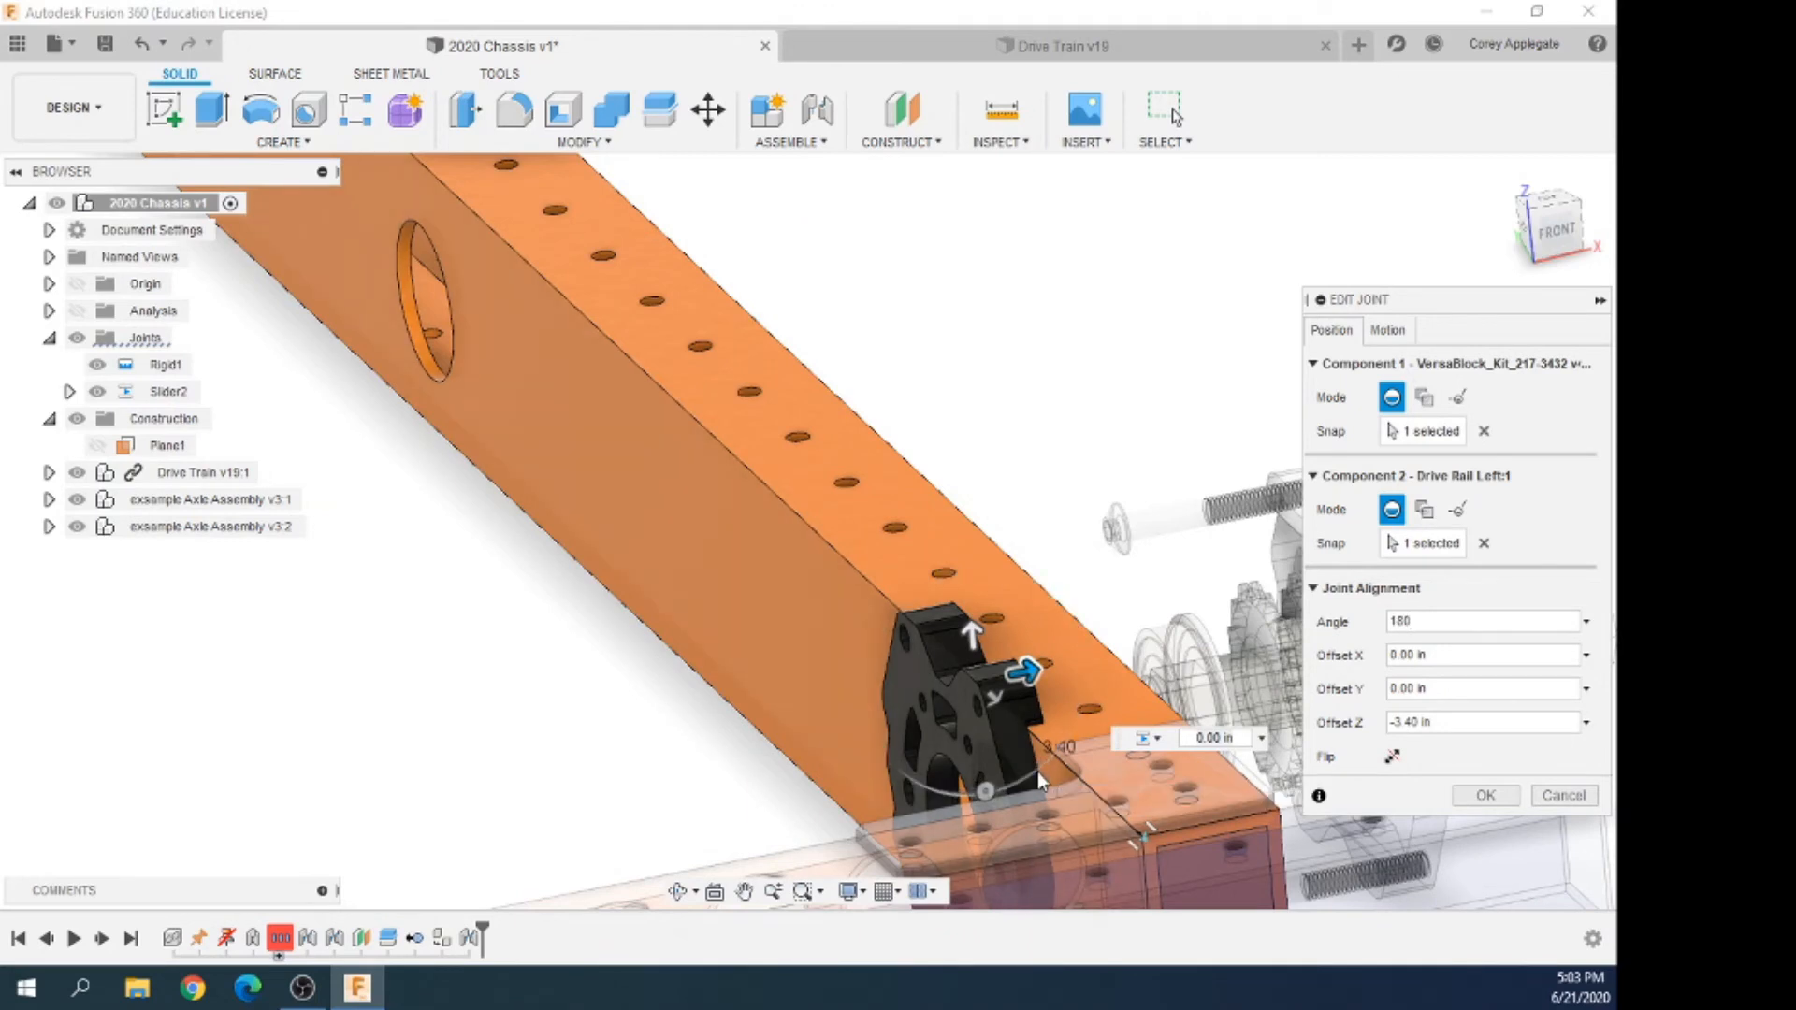
pyautogui.click(1468, 799)
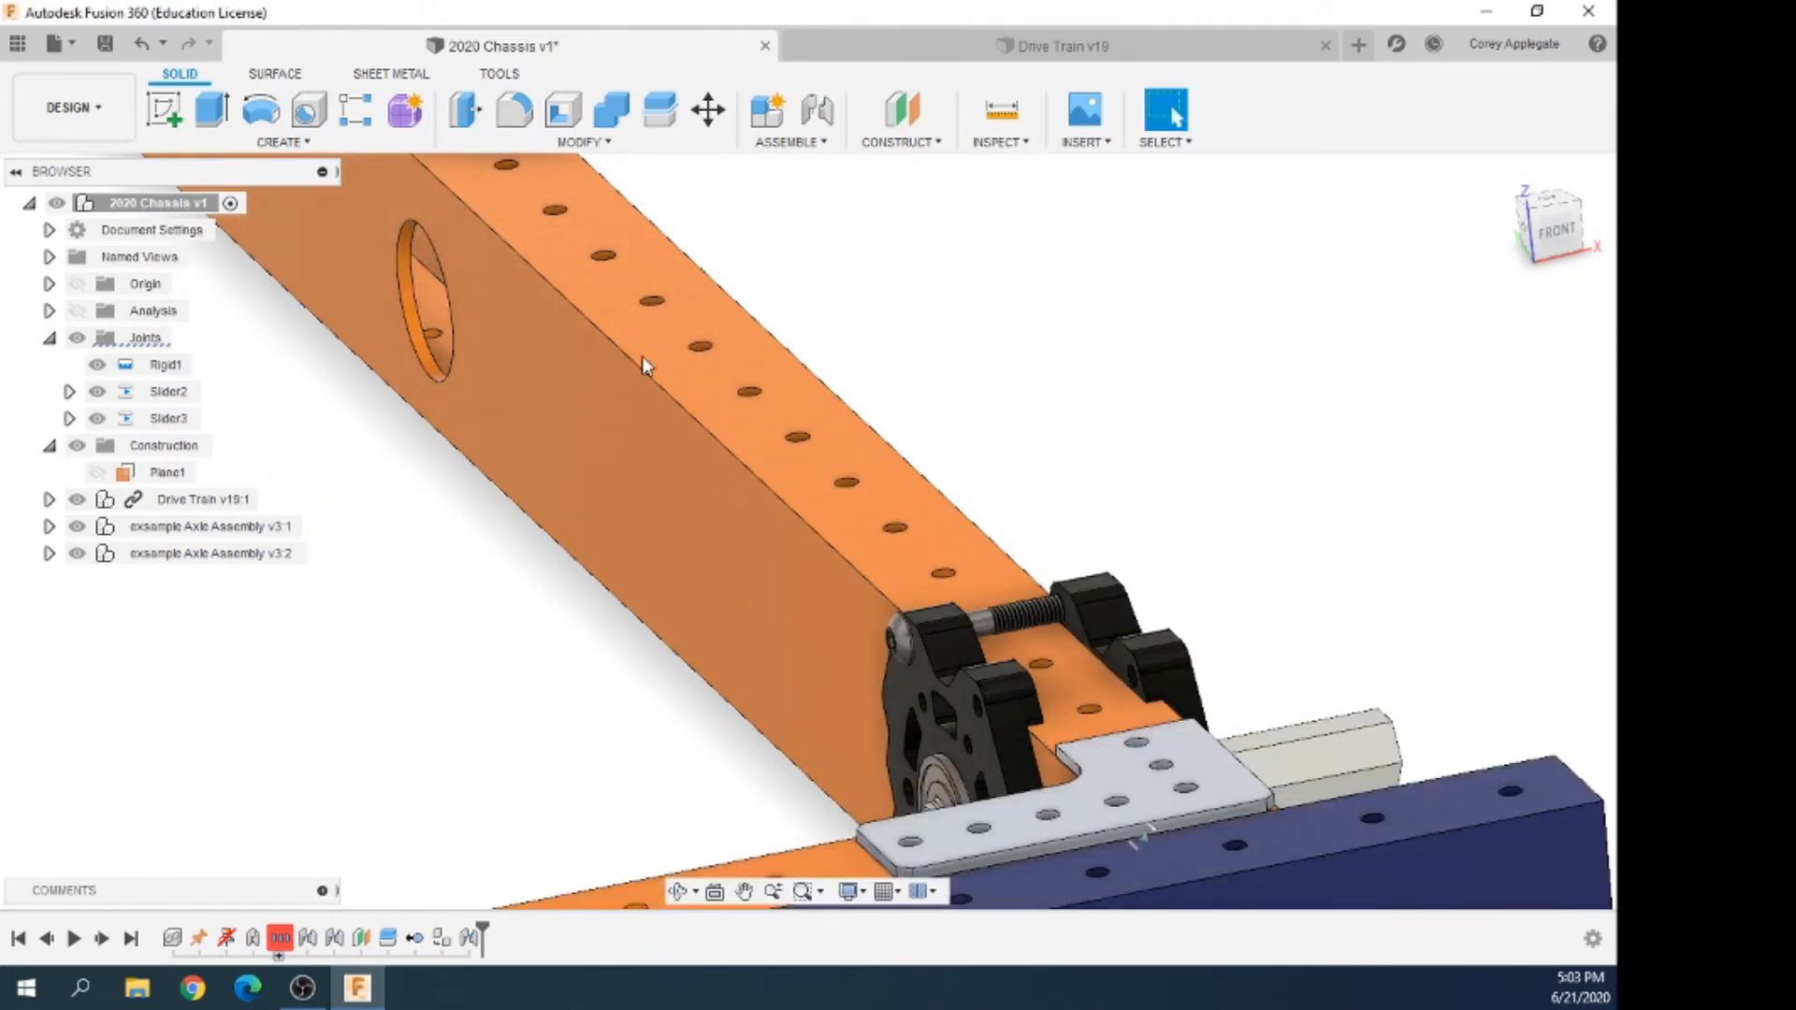
# Test the copied axle assembly's sliding motion along the orange rail
pyautogui.scroll(-4, 580, 384)
pyautogui.keyDown('shift'); pyautogui.moveTo(1007, 502); pyautogui.dragTo(1253, 581, button='middle'); pyautogui.keyUp('shift')
pyautogui.moveTo(1270, 586); pyautogui.dragTo(1187, 633)
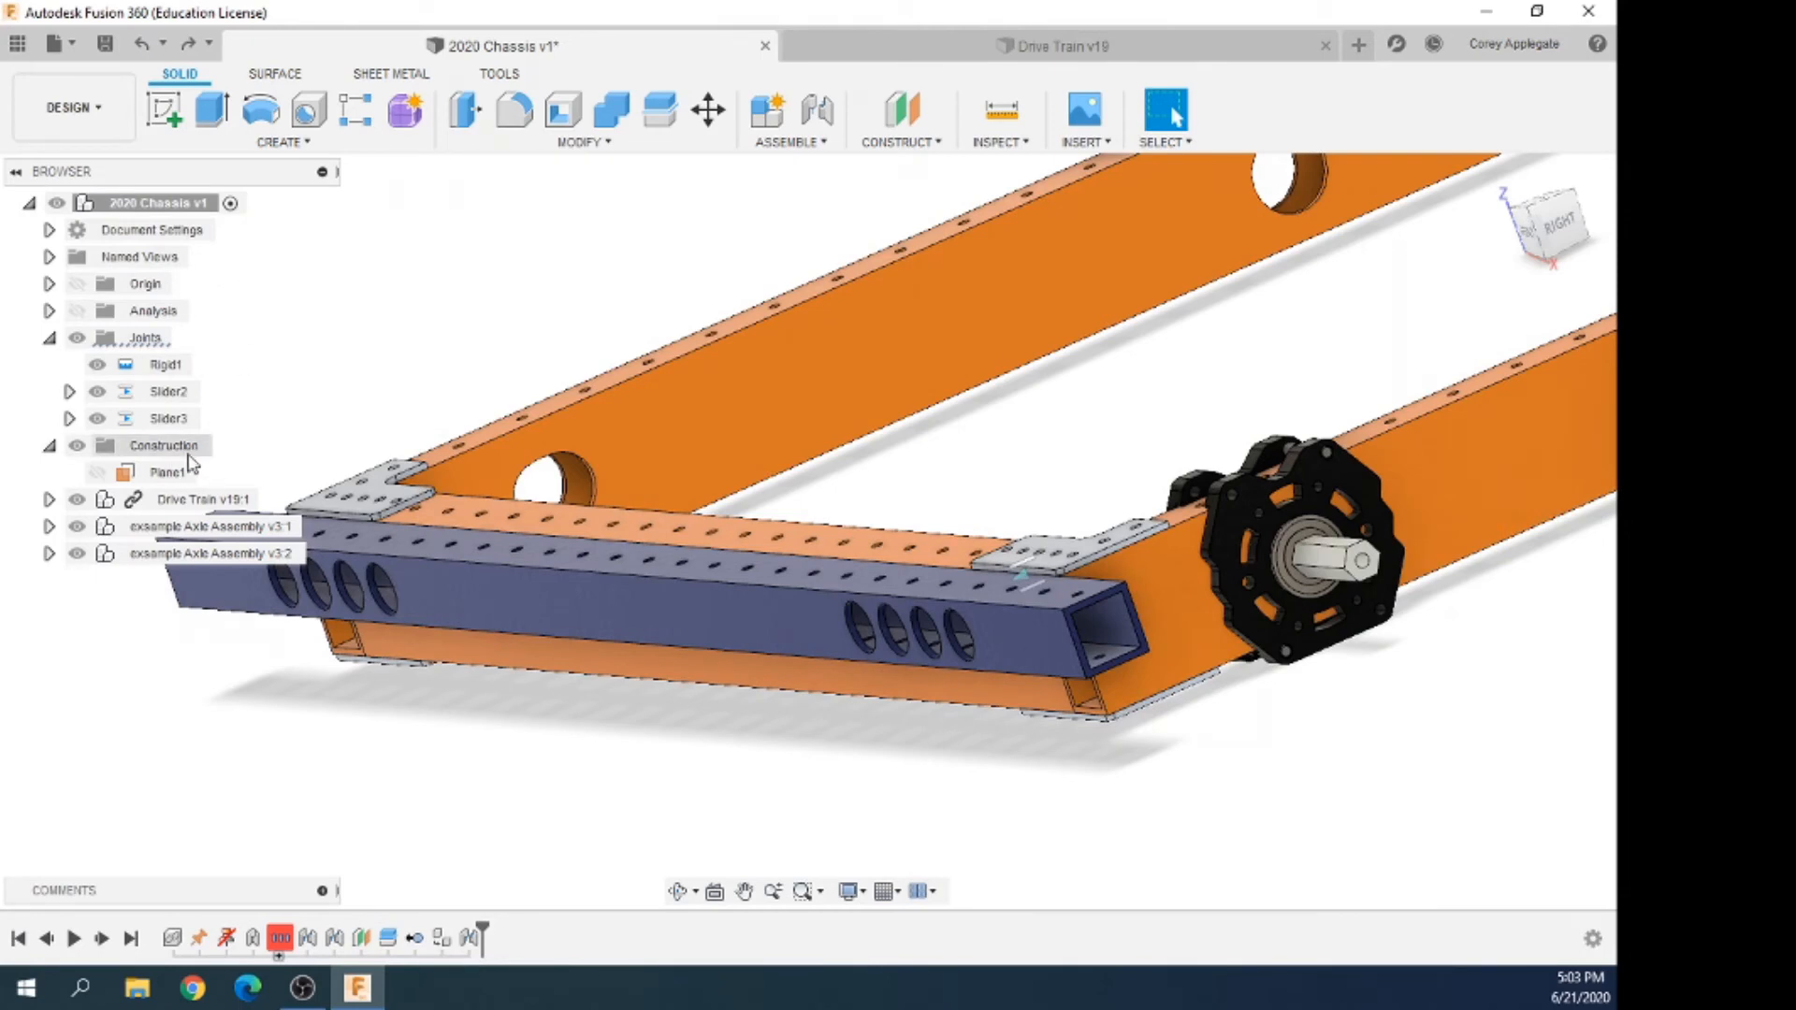
# Limit the copied axle assembly's slider joint to a minimum of -0.25 in and a maximum of 0.25 in, and test its travel
pyautogui.click(211, 423)
pyautogui.click(214, 421)
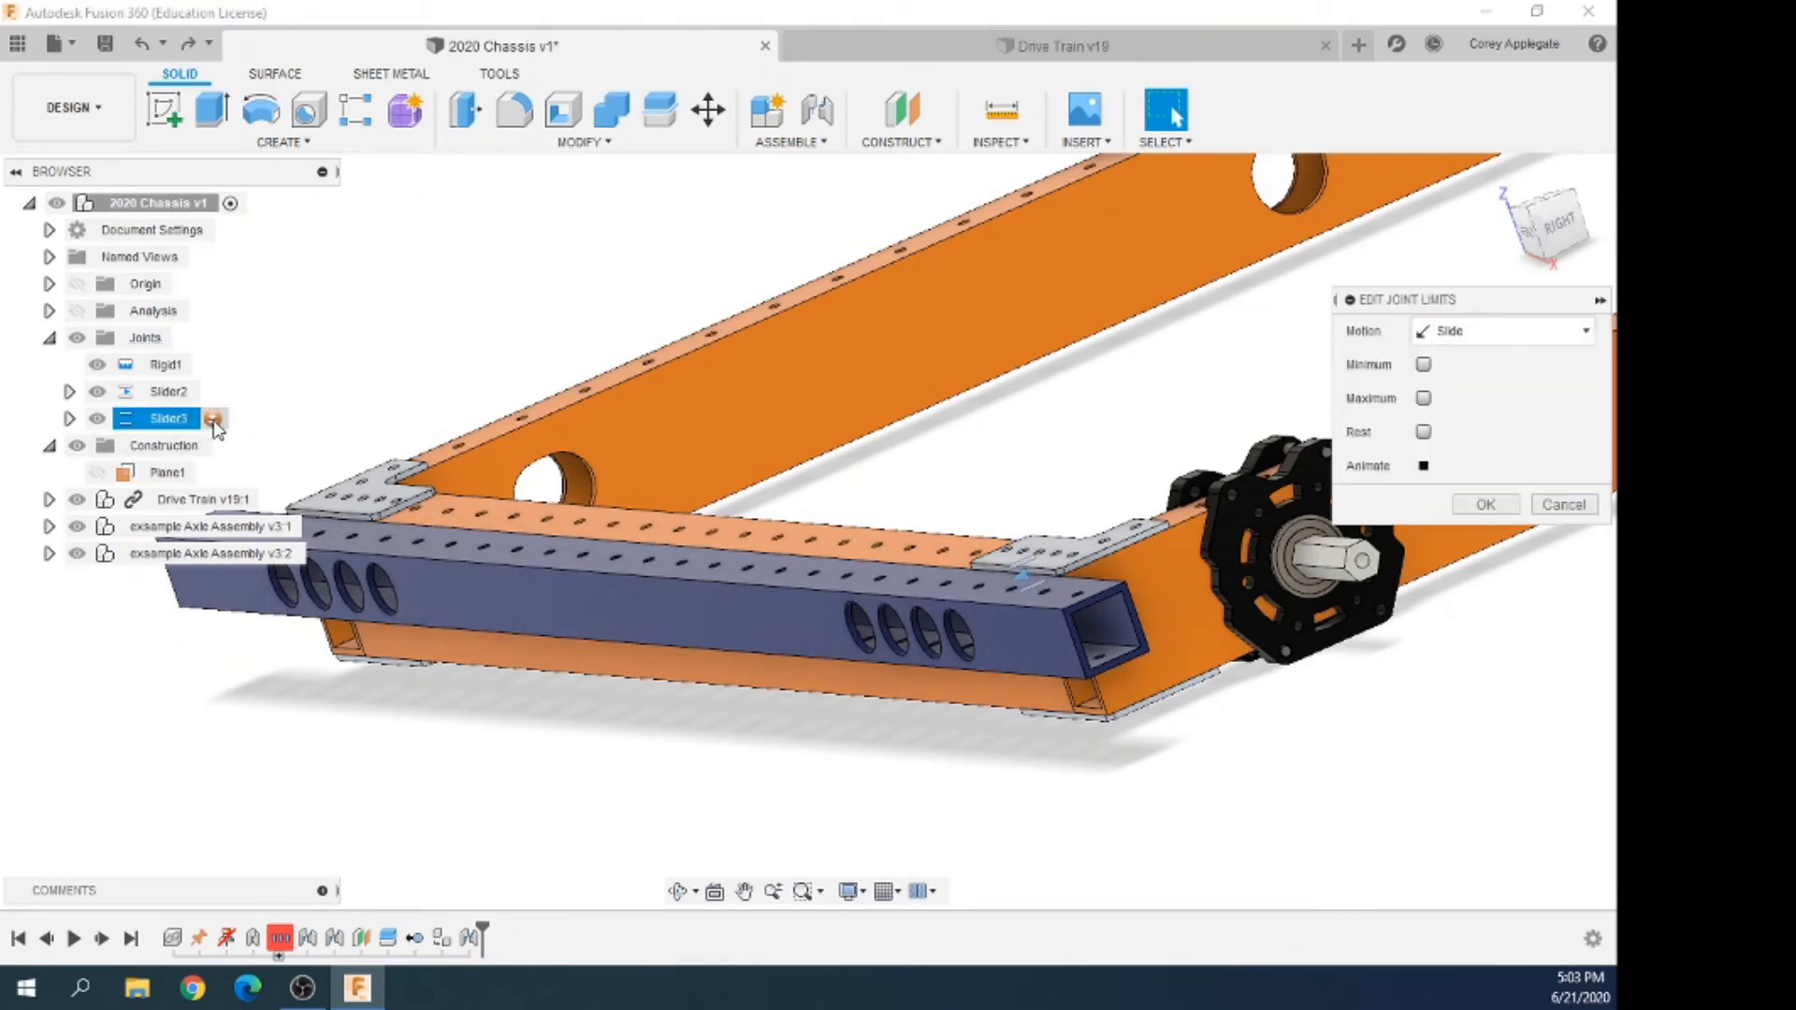
pyautogui.click(1422, 363)
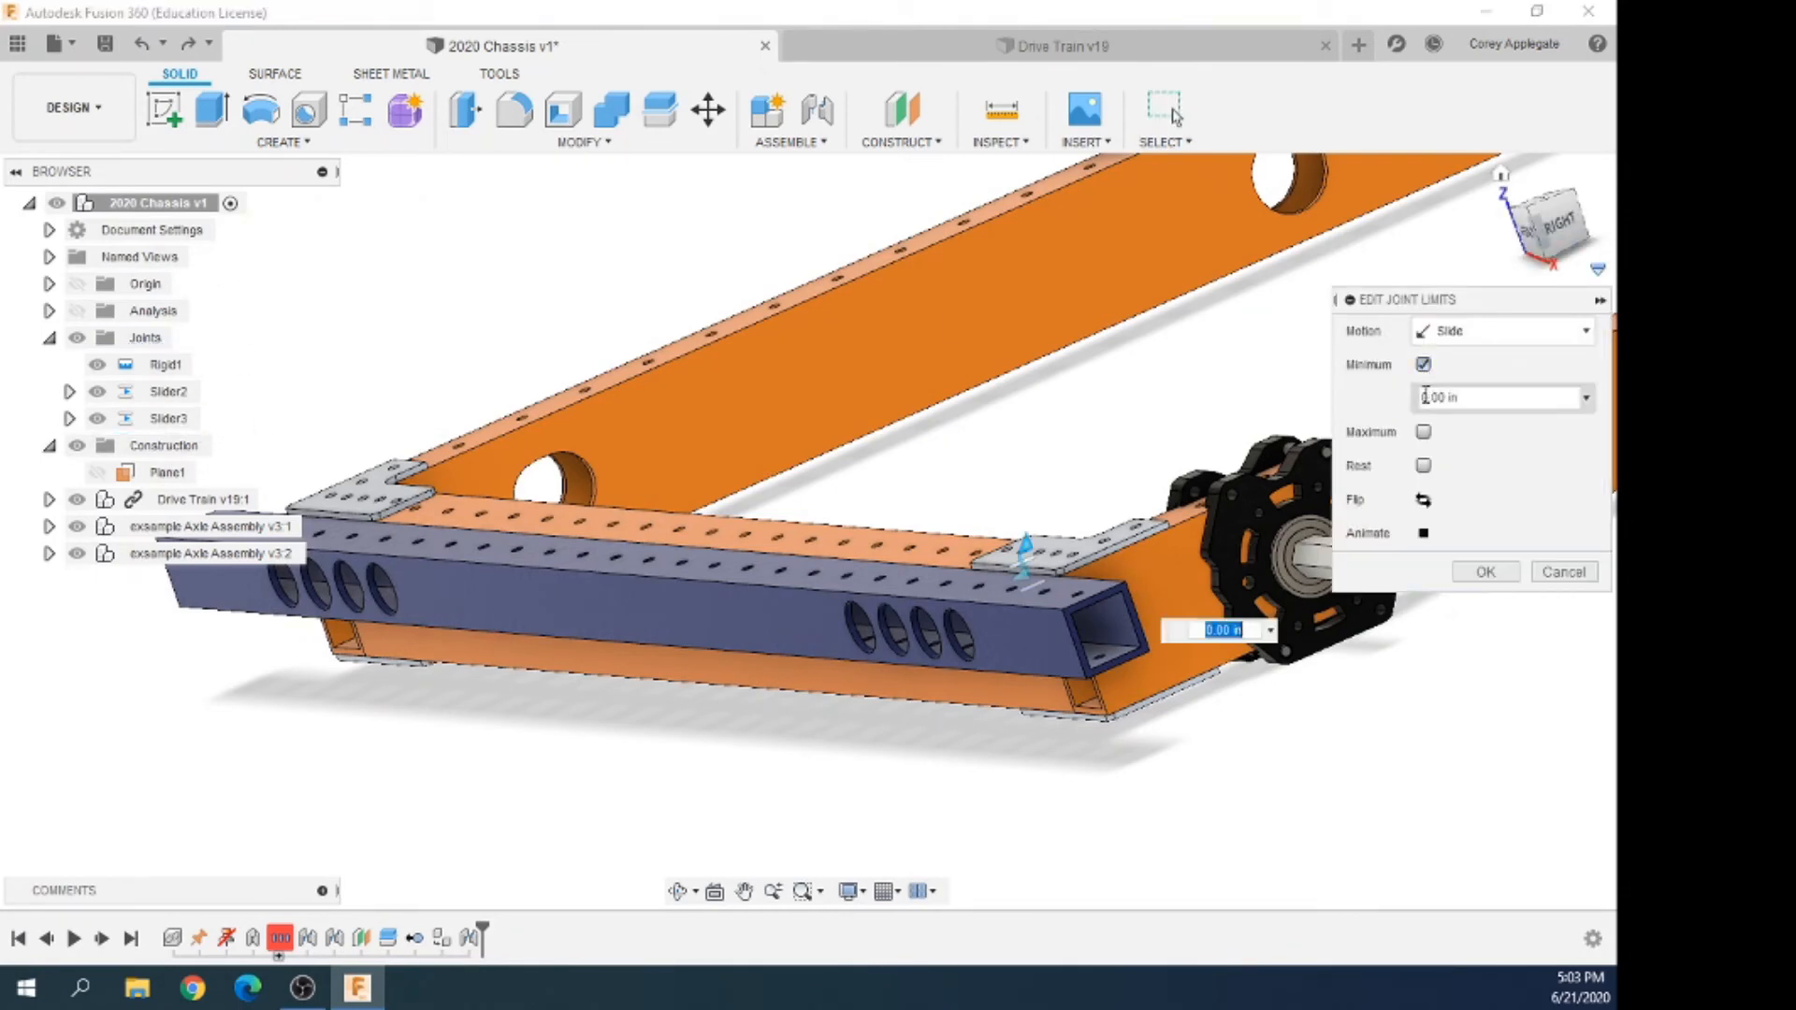
pyautogui.click(1422, 431)
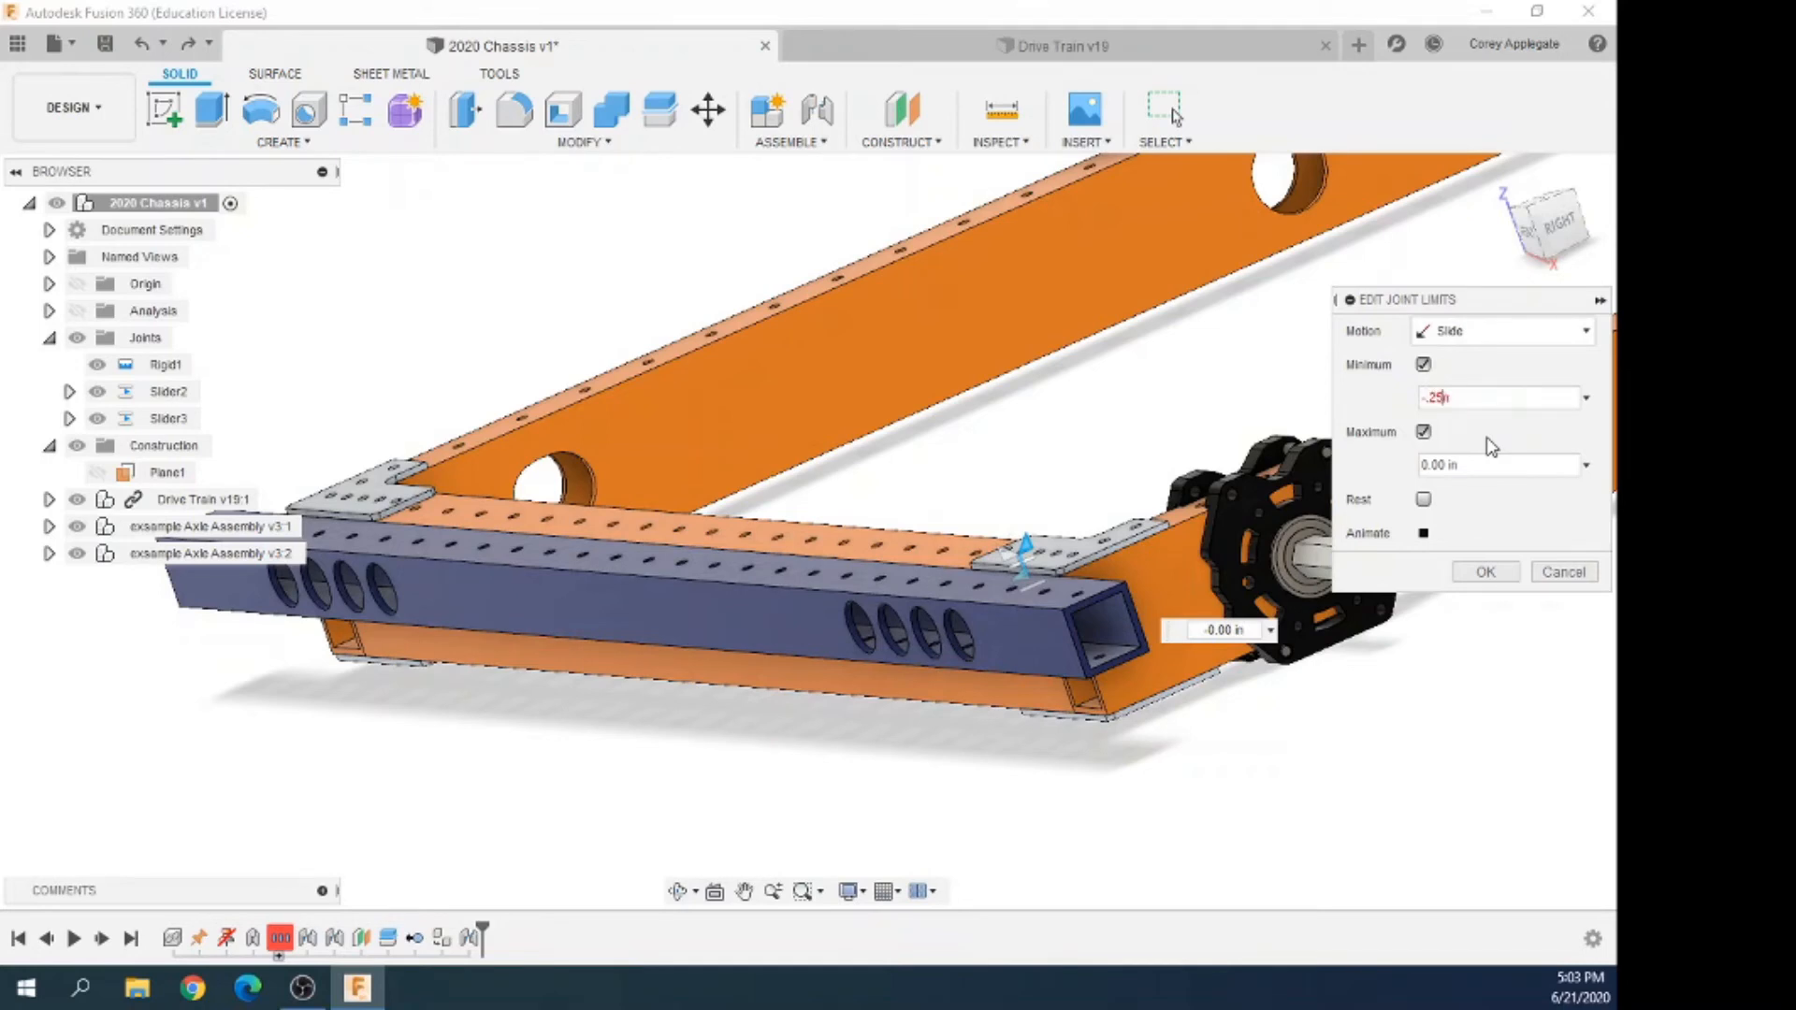
pyautogui.press('BackSpace')
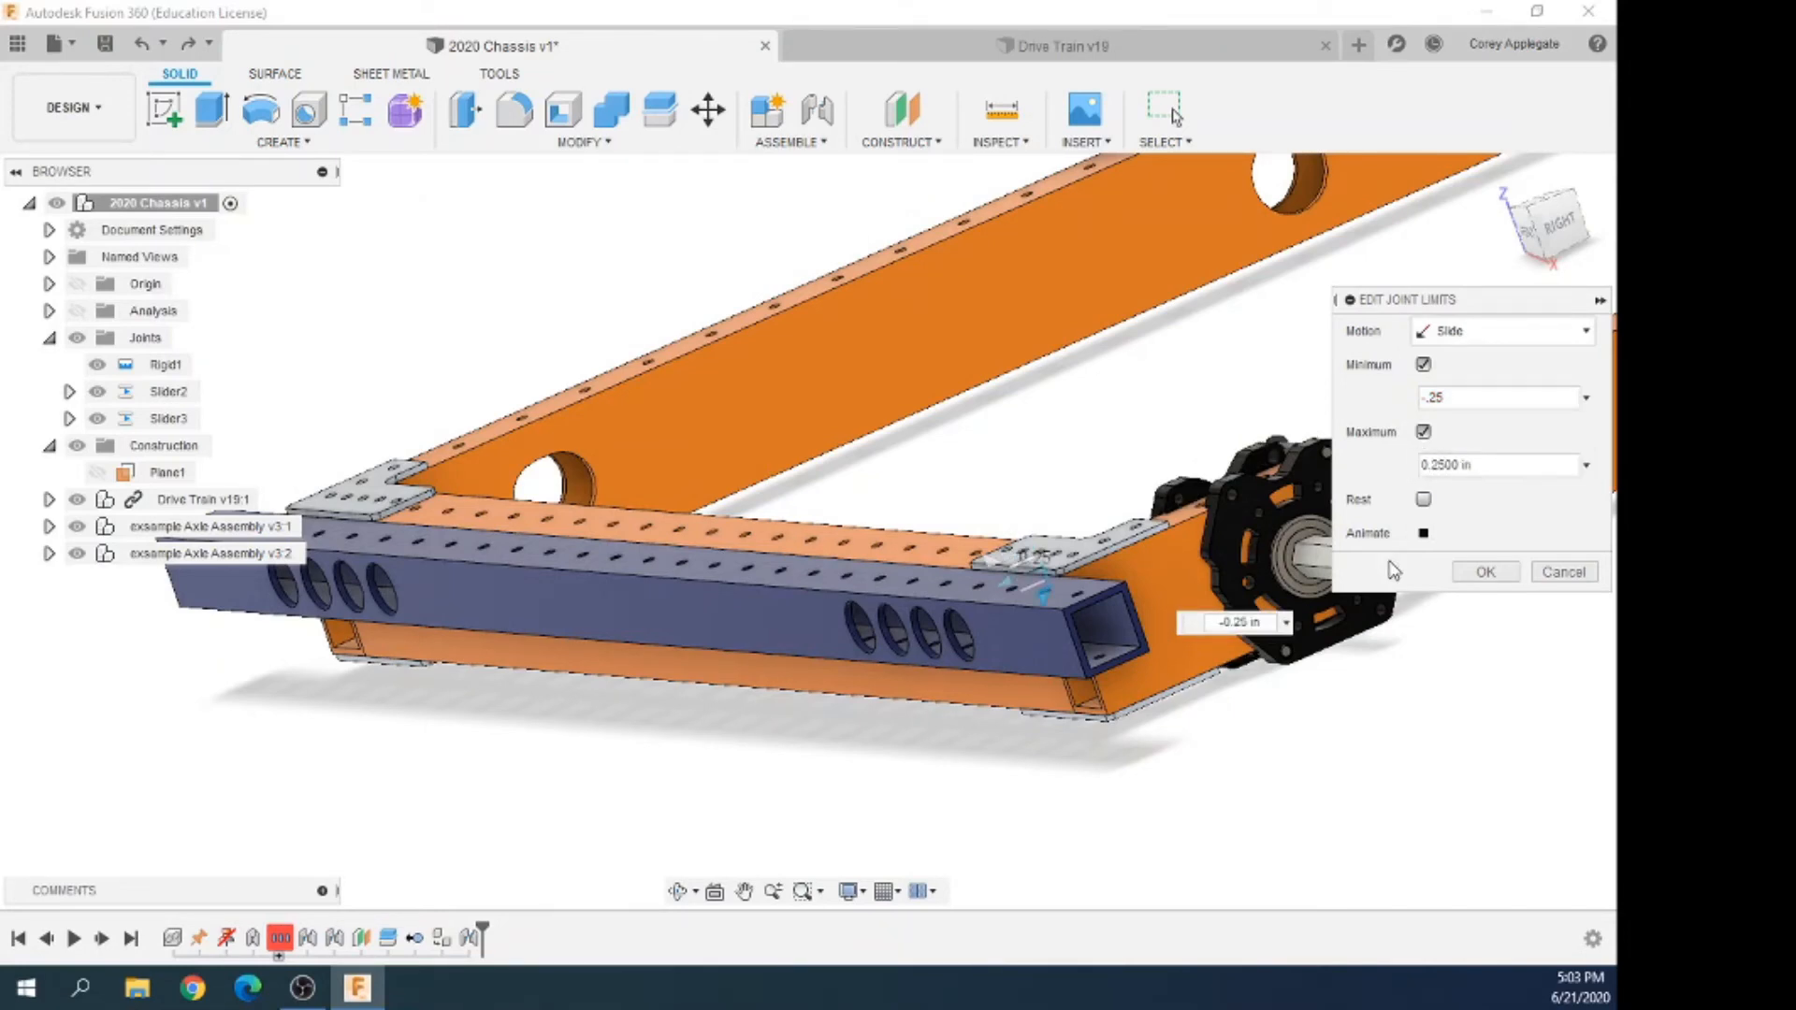
pyautogui.click(1423, 533)
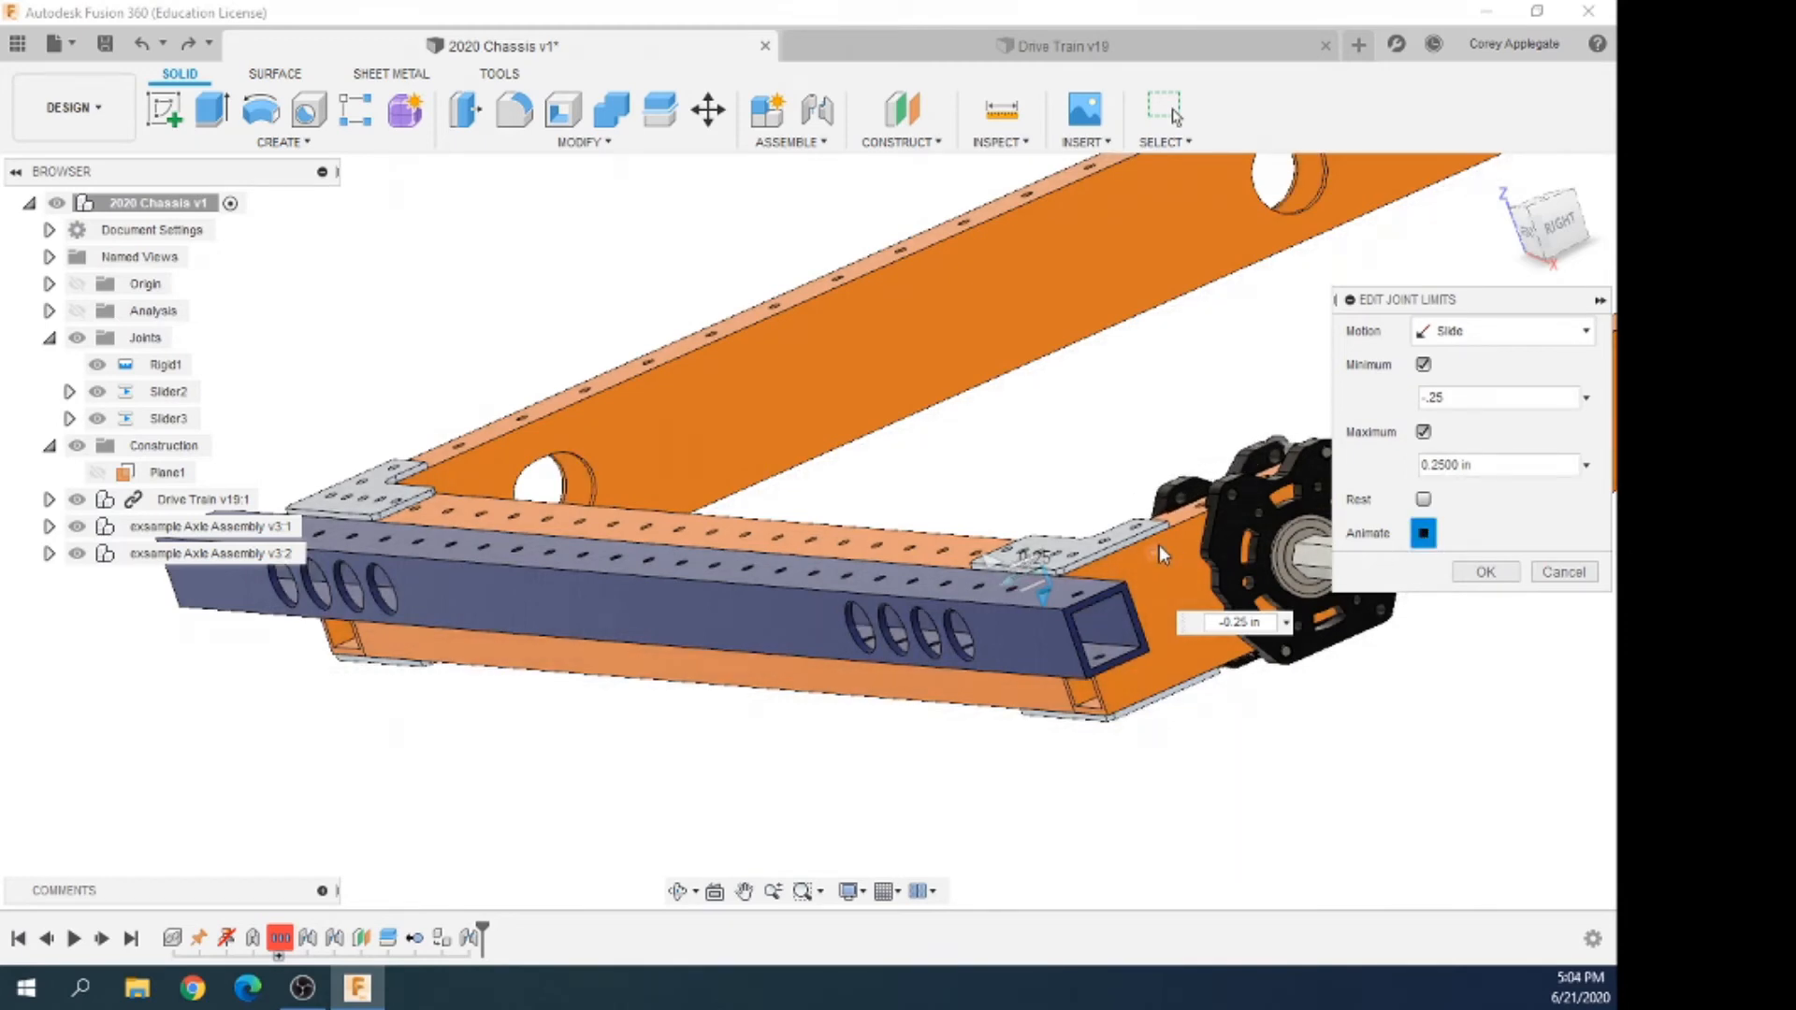
pyautogui.click(1485, 572)
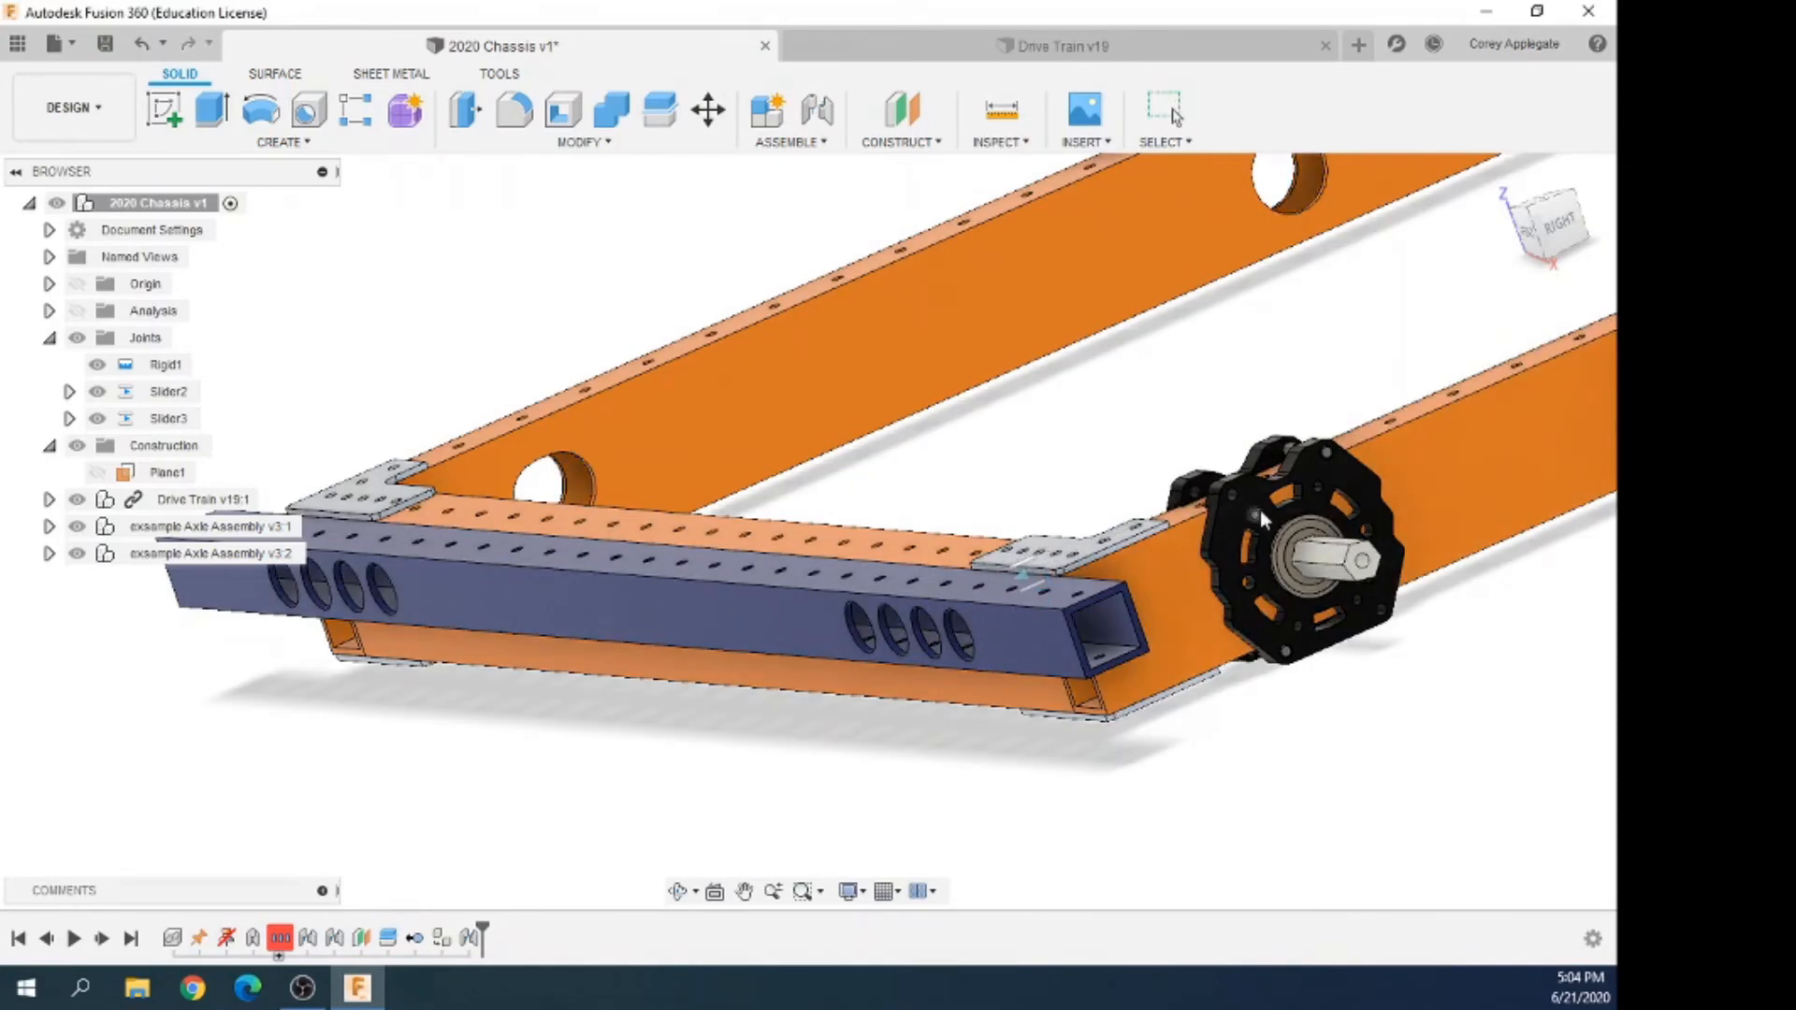
pyautogui.moveTo(1260, 509); pyautogui.dragTo(1175, 602)
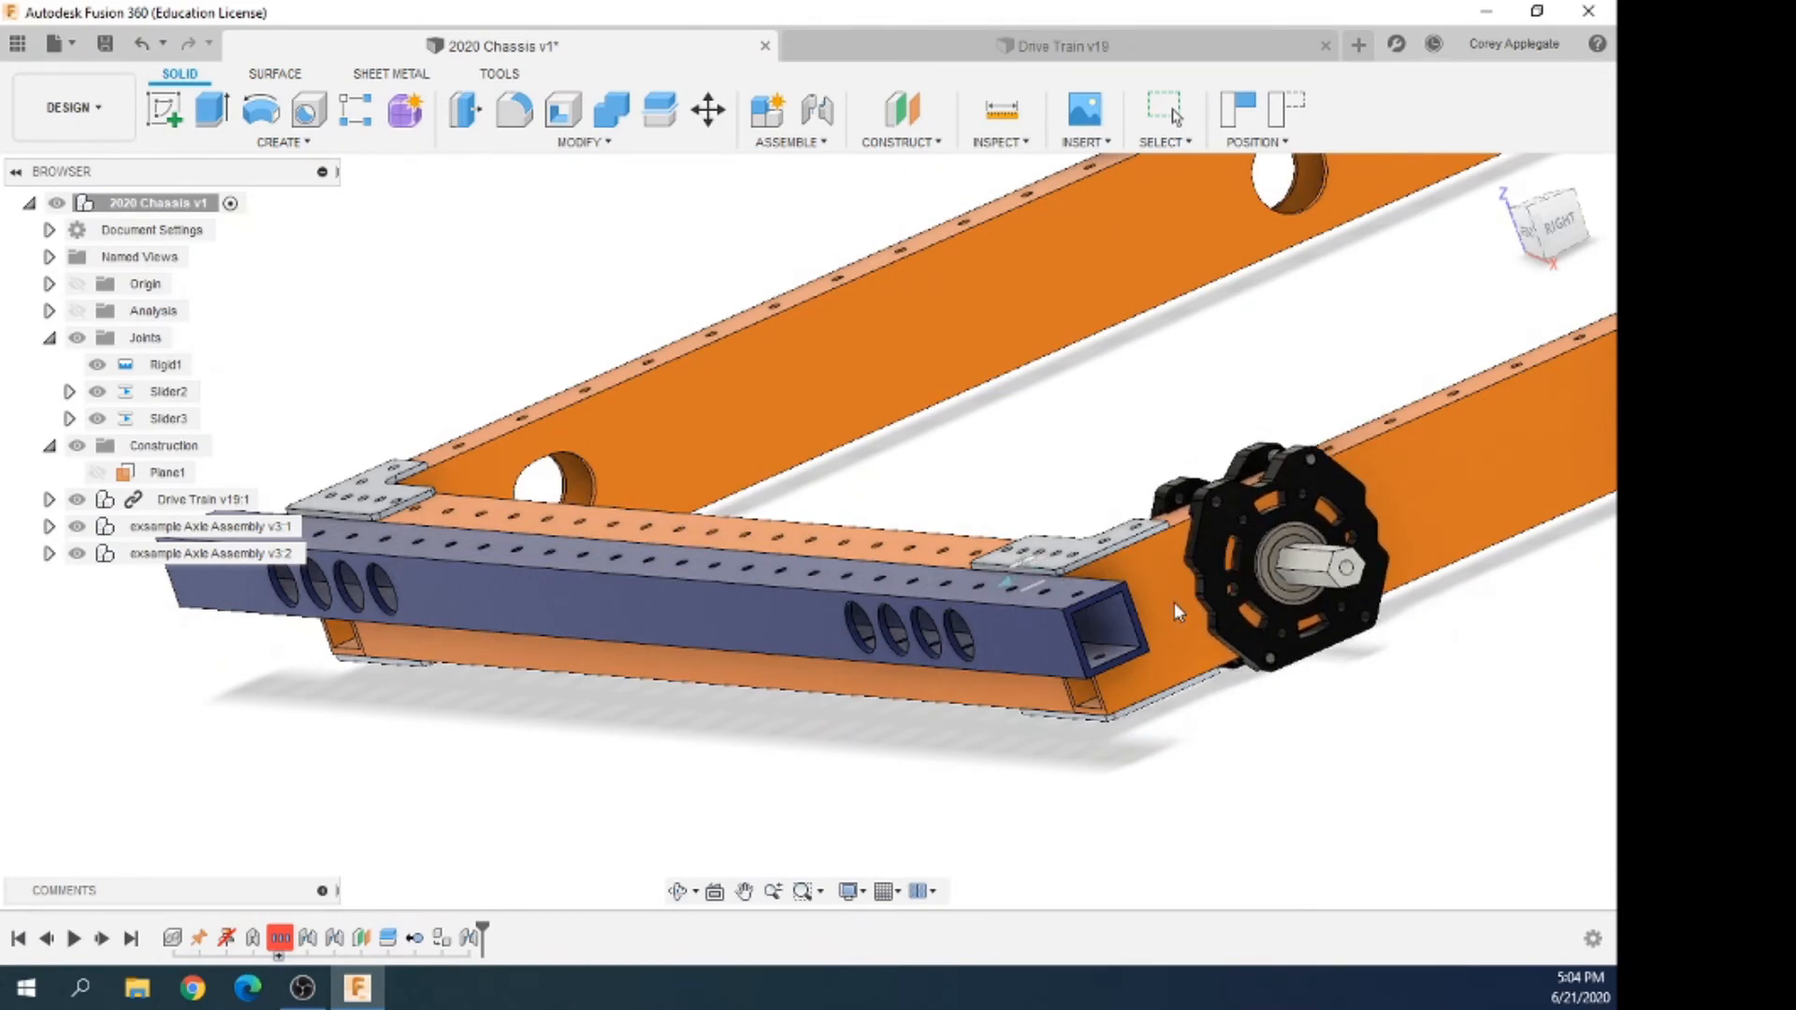
# Paste copies of both axle assemblies and move them -20.00 in along X to the opposite drive rail
pyautogui.scroll(-5, 1075, 309)
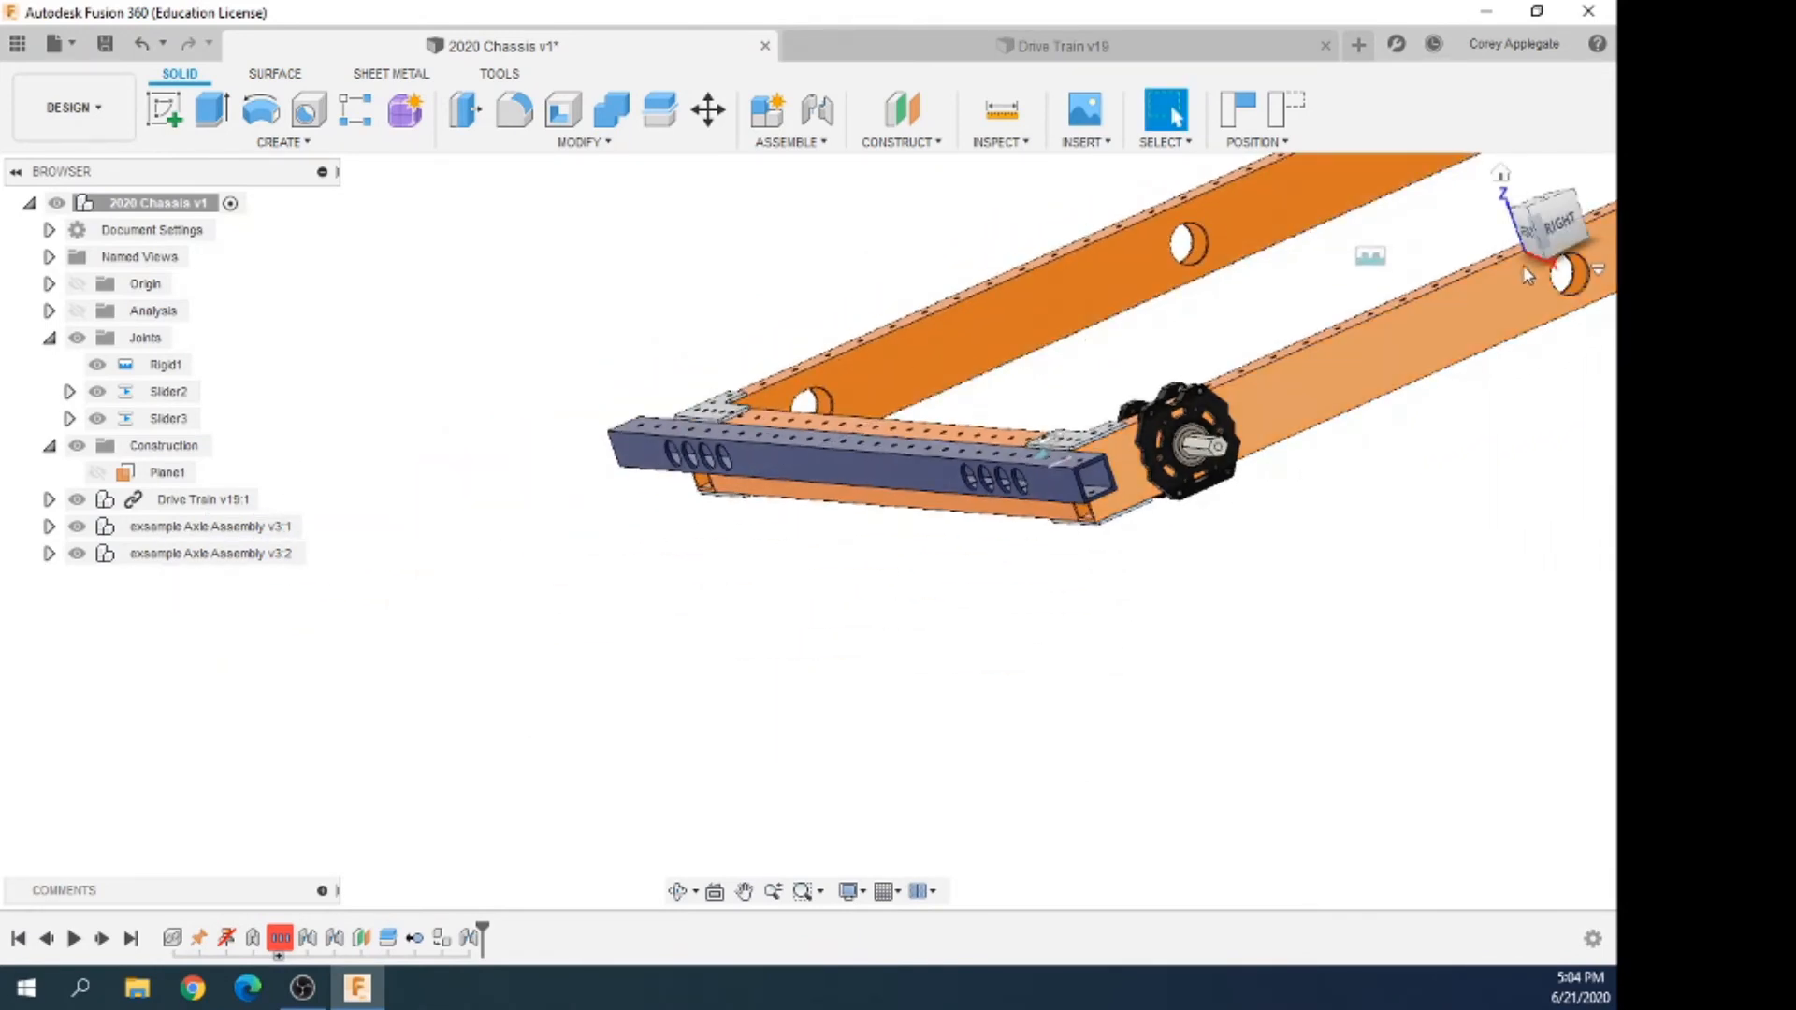
pyautogui.click(1500, 174)
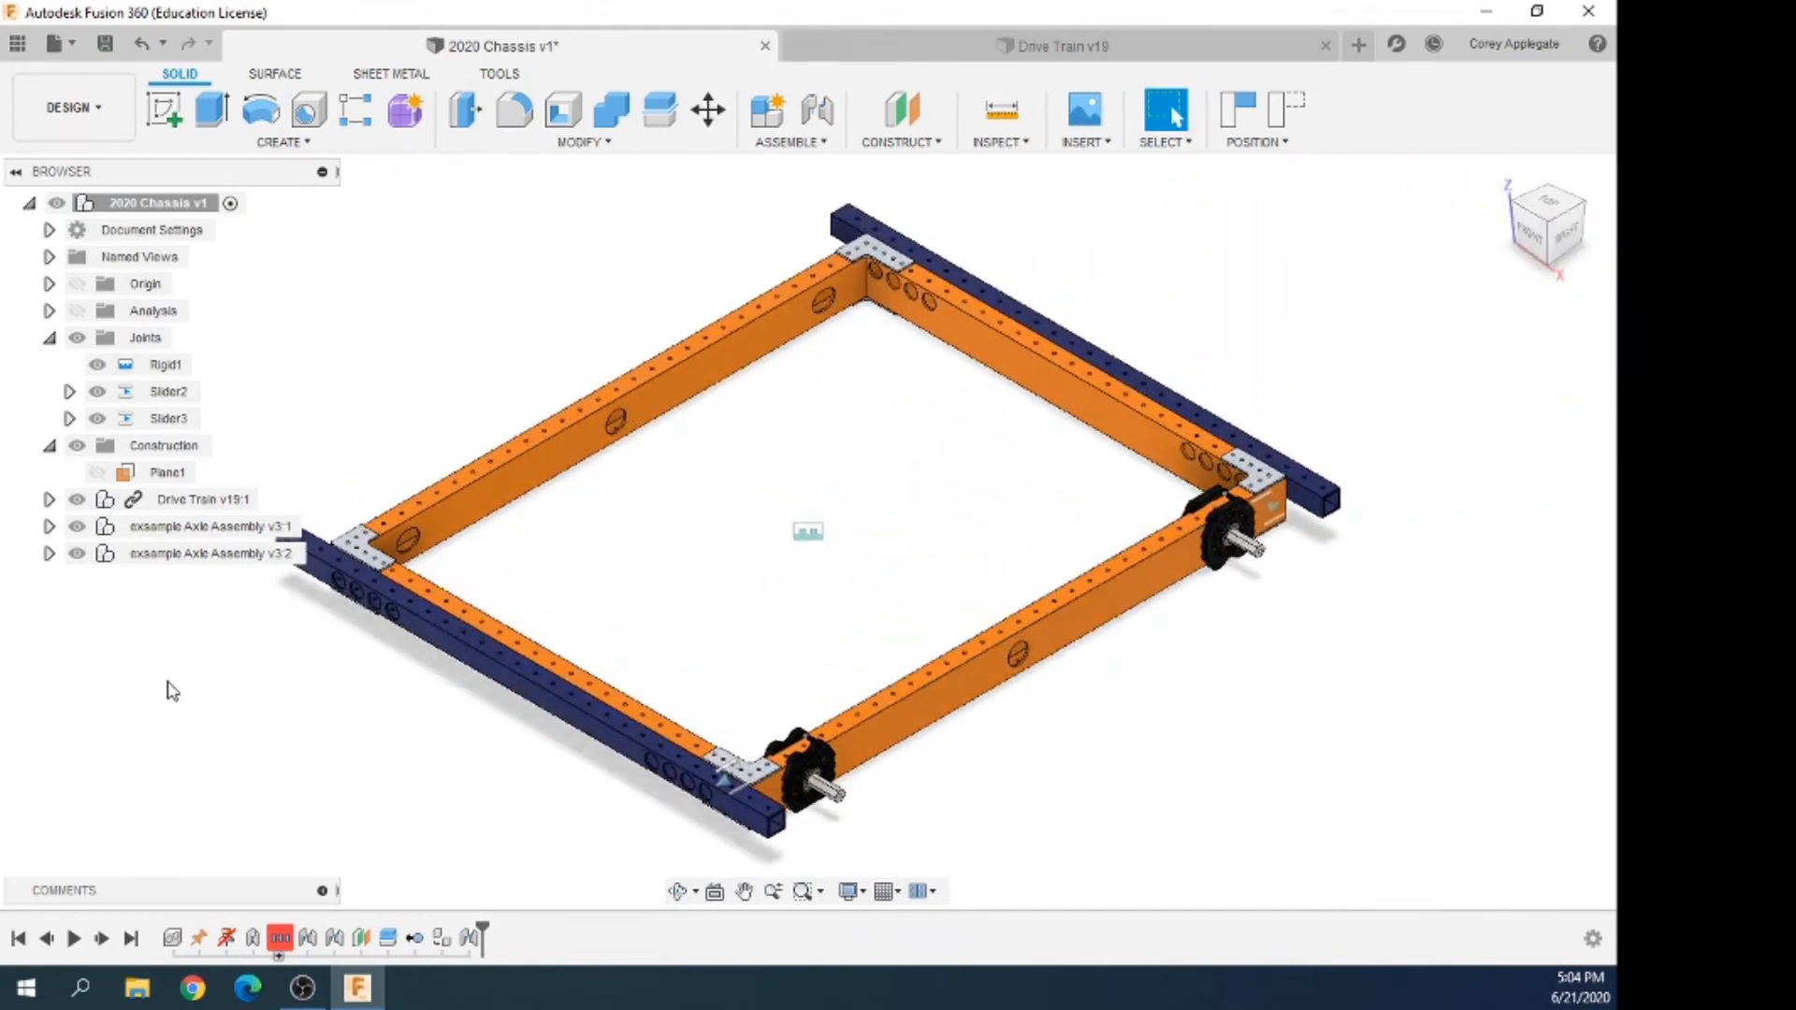
pyautogui.click(159, 529)
pyautogui.click(163, 555)
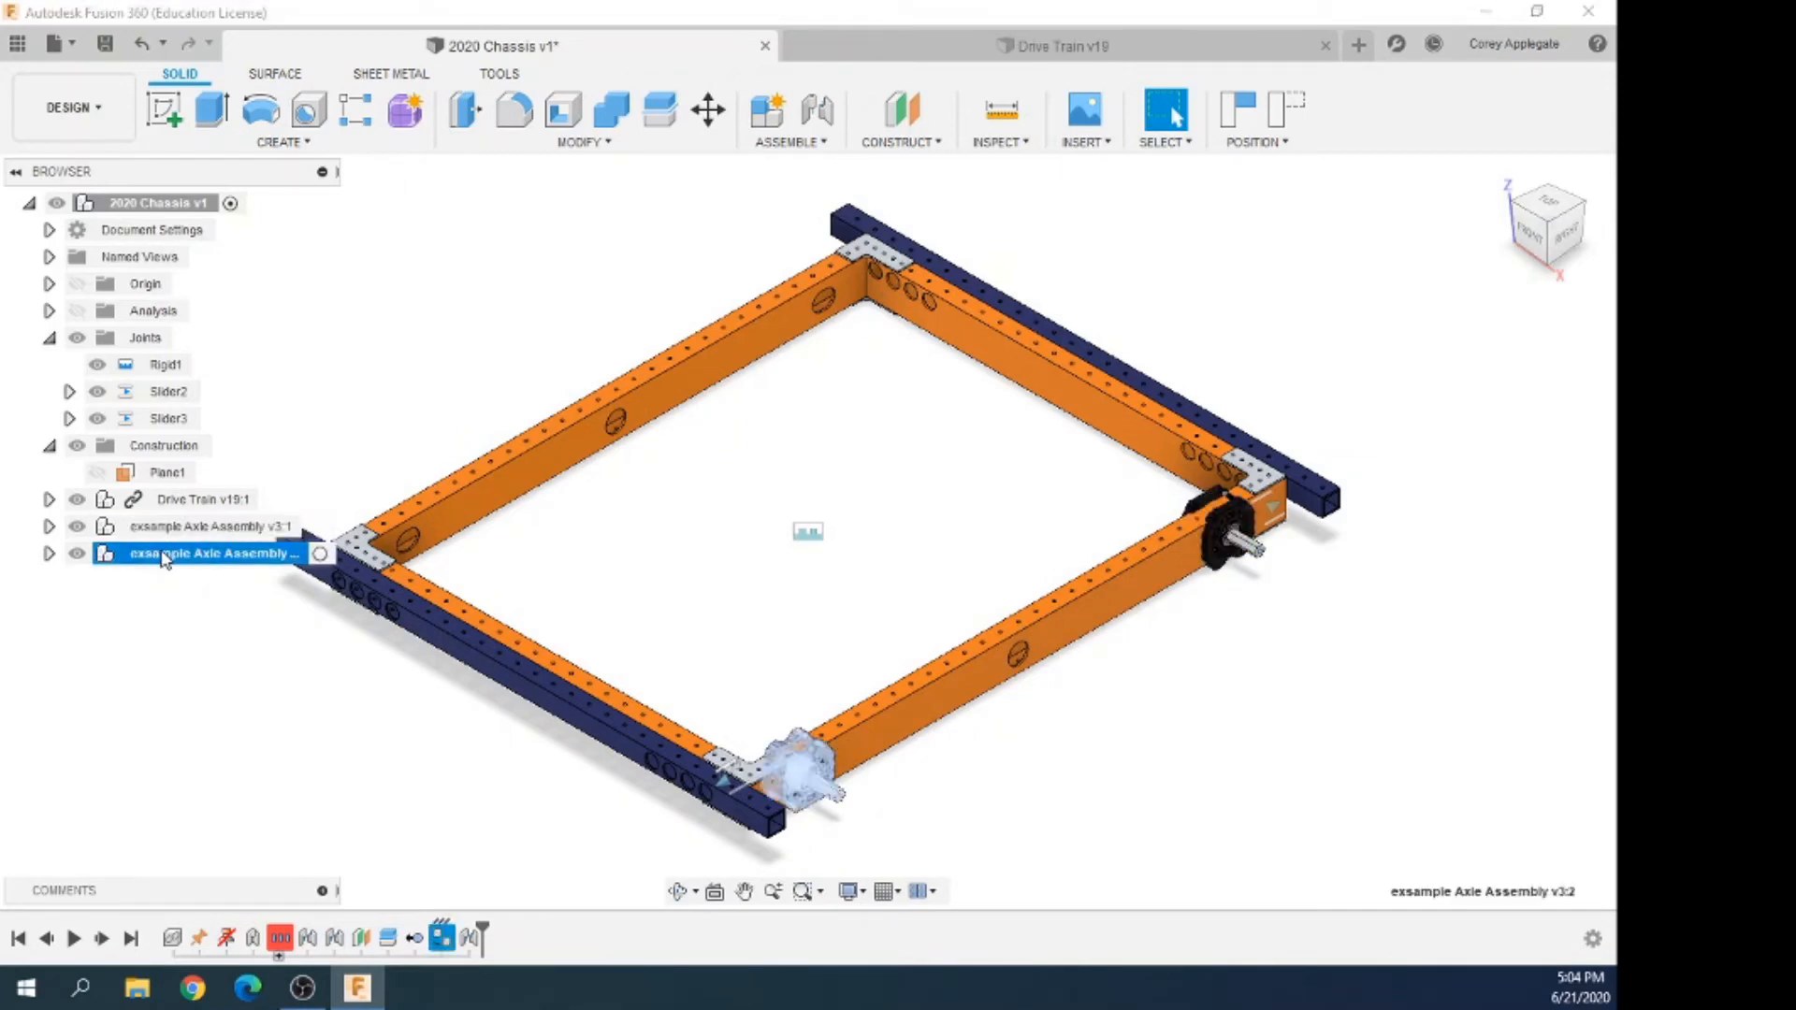
pyautogui.keyDown('ctrl'); pyautogui.click(157, 528); pyautogui.keyUp('ctrl')
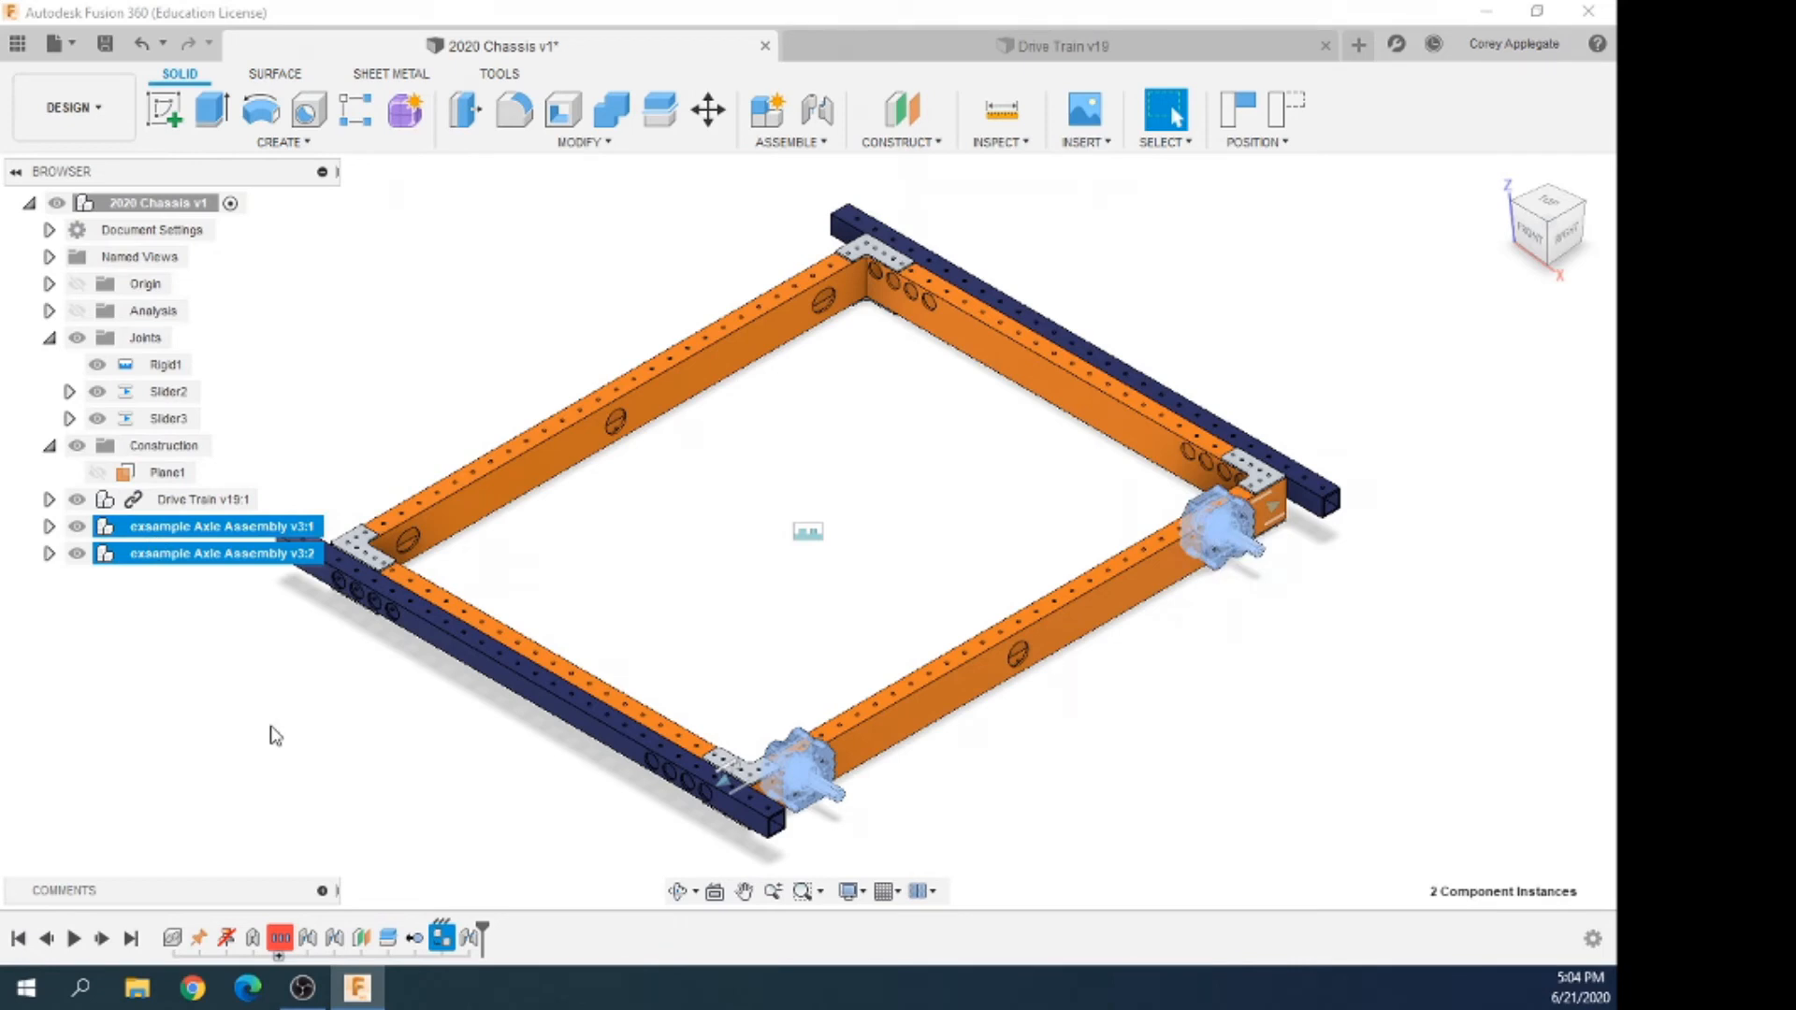
pyautogui.hotkey('ctrl', 'v')
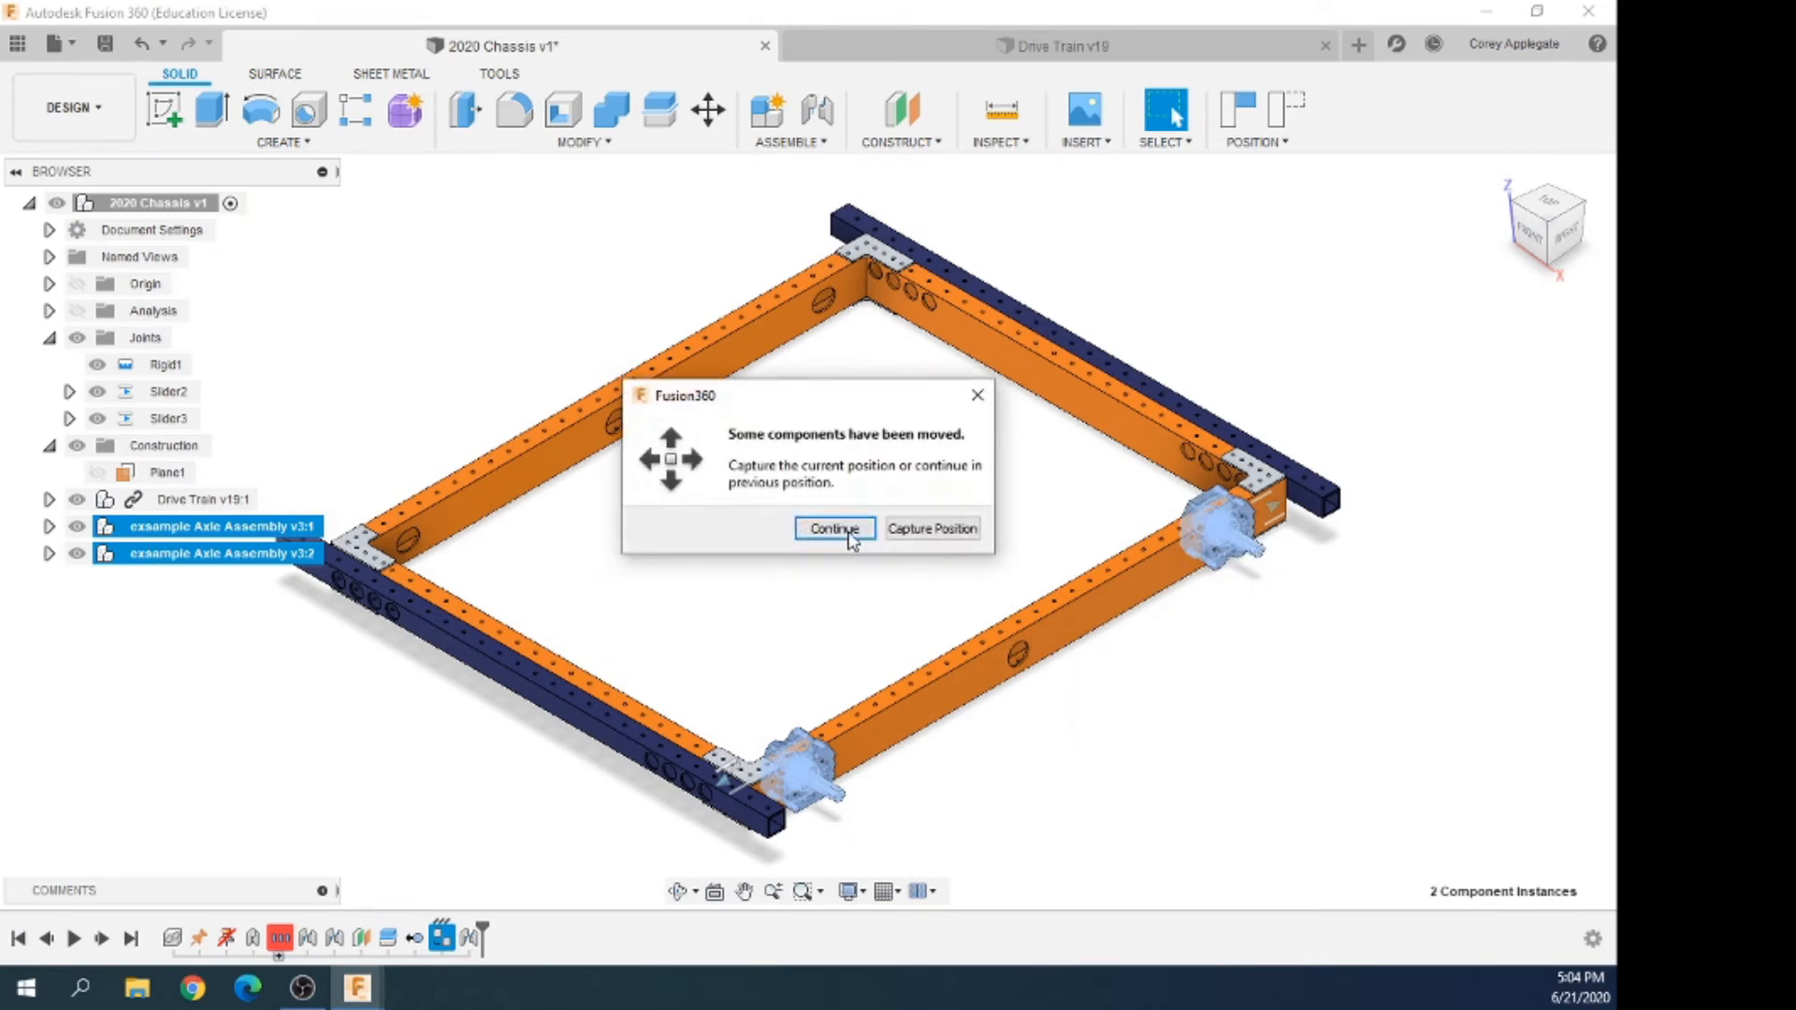
pyautogui.click(834, 529)
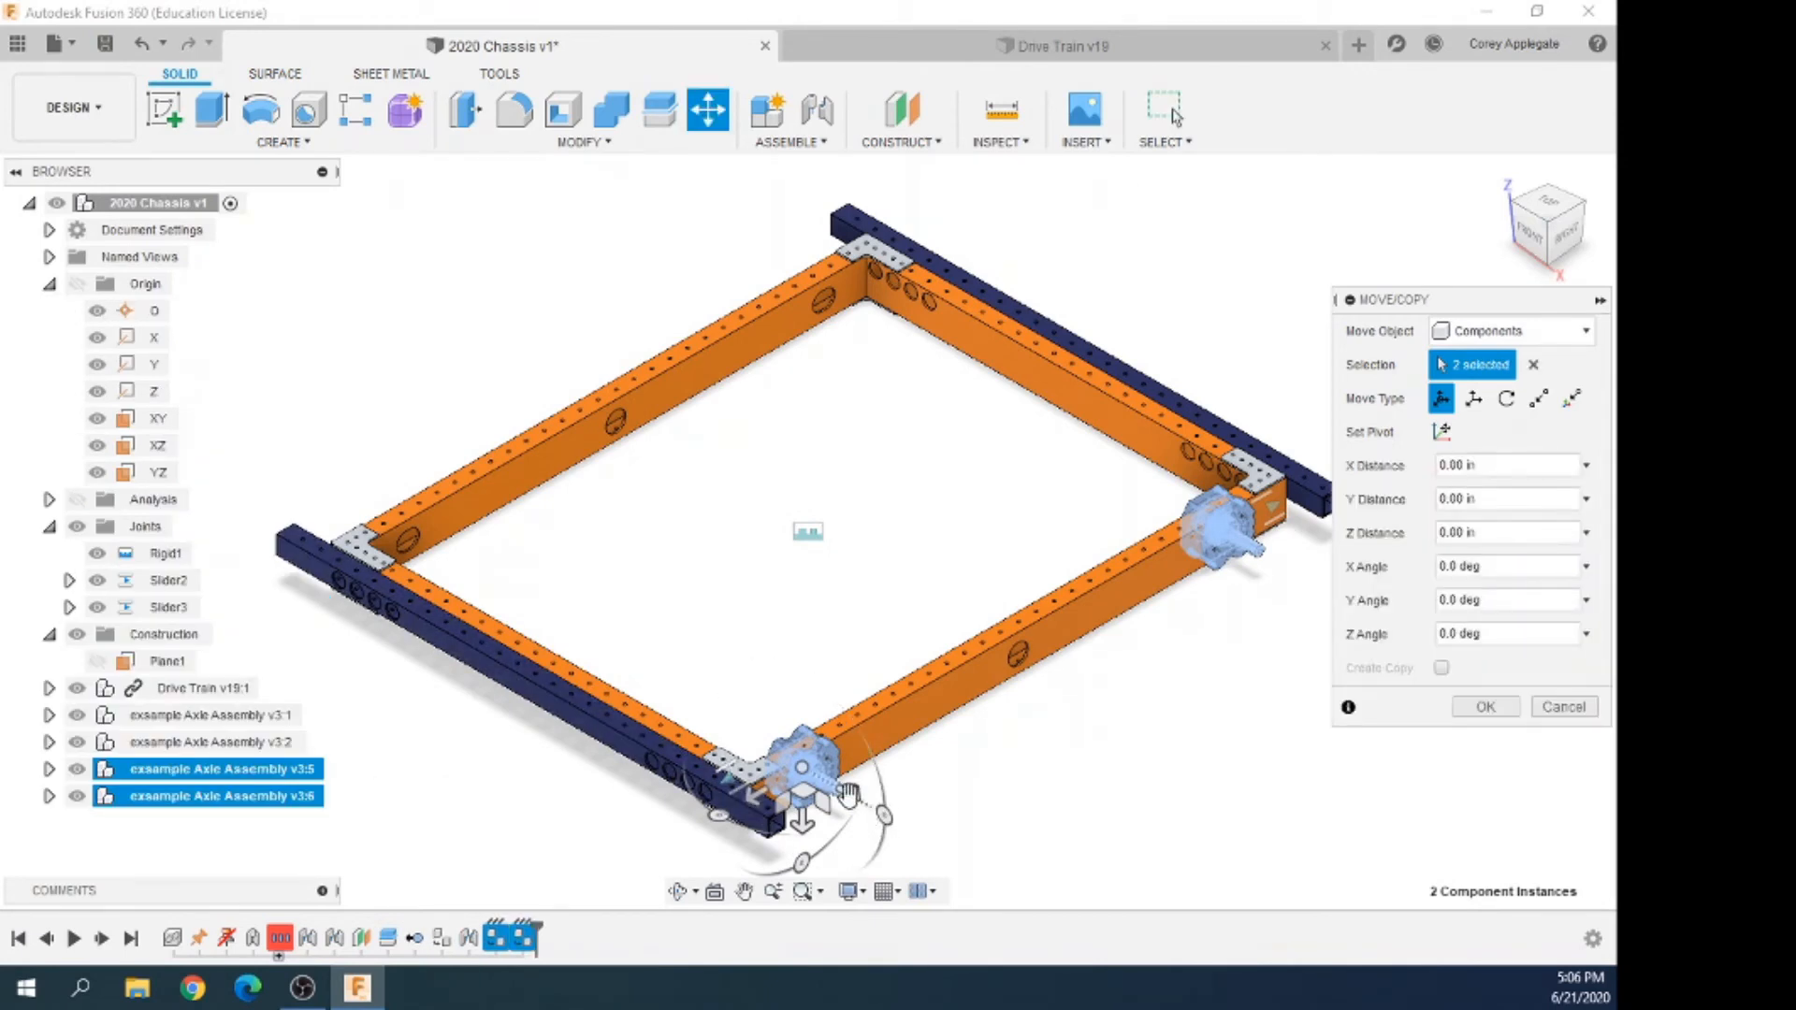
pyautogui.moveTo(848, 793); pyautogui.dragTo(501, 584)
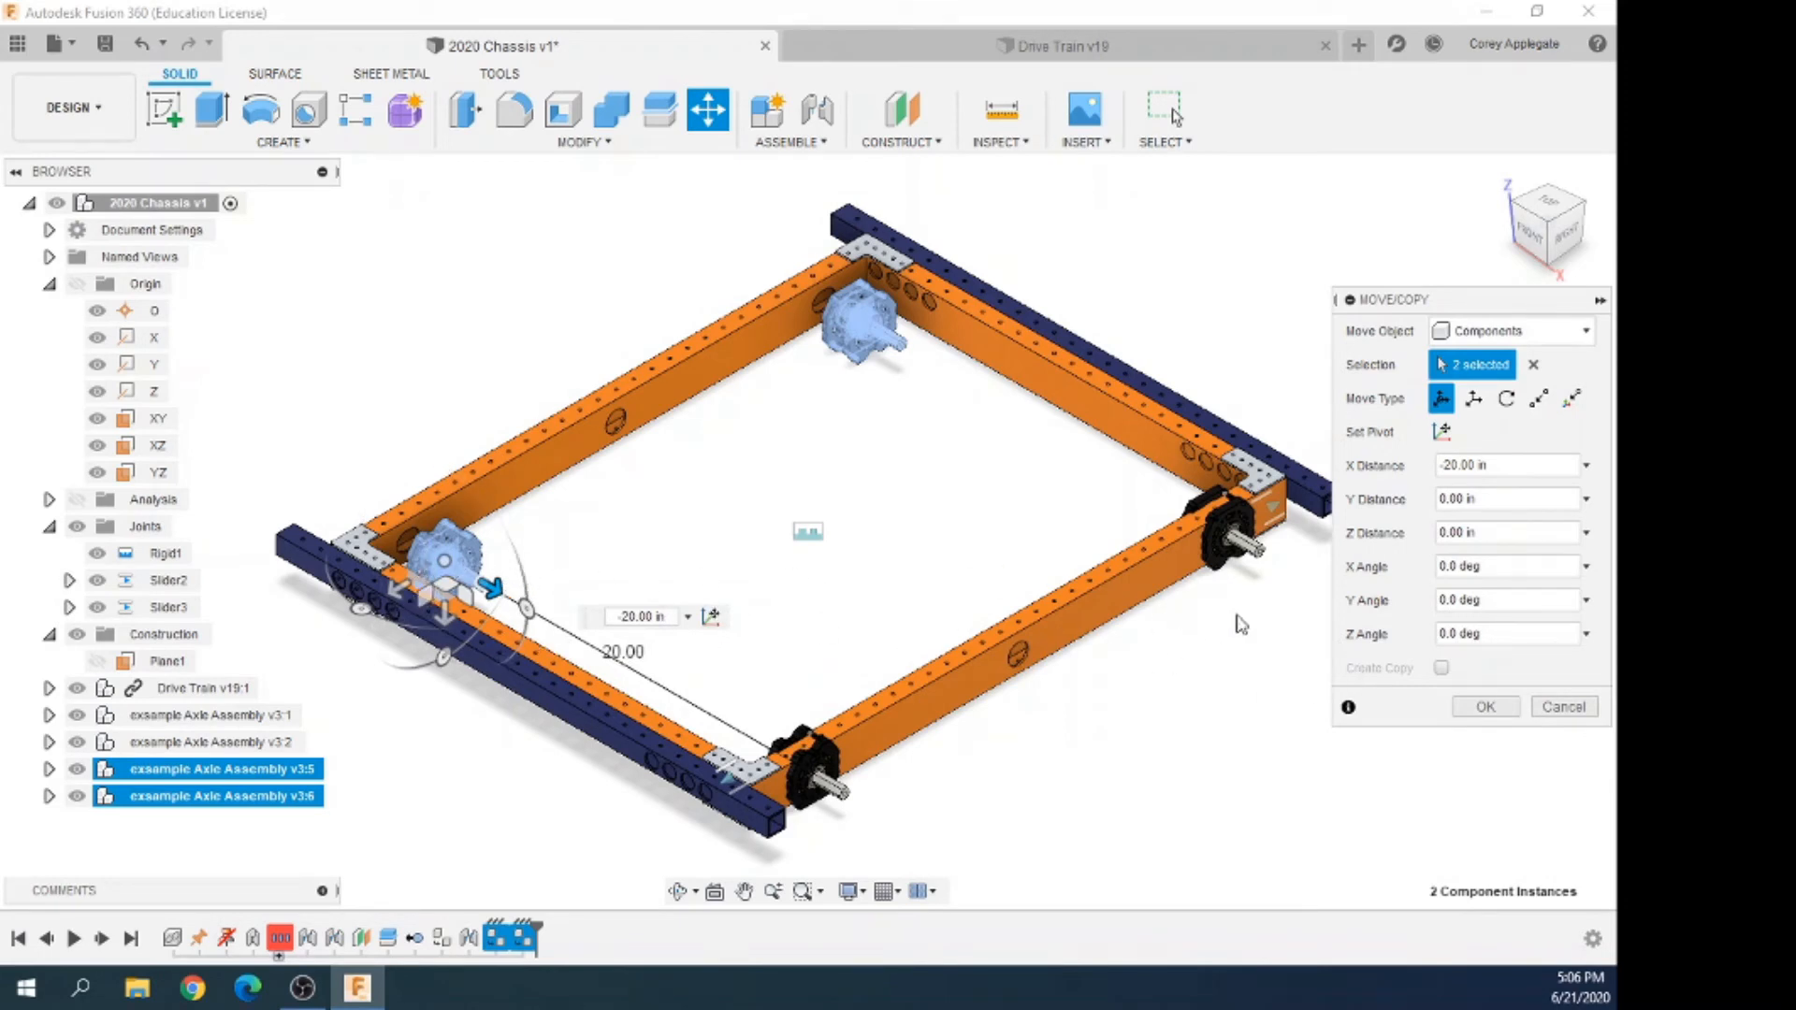
pyautogui.click(1485, 708)
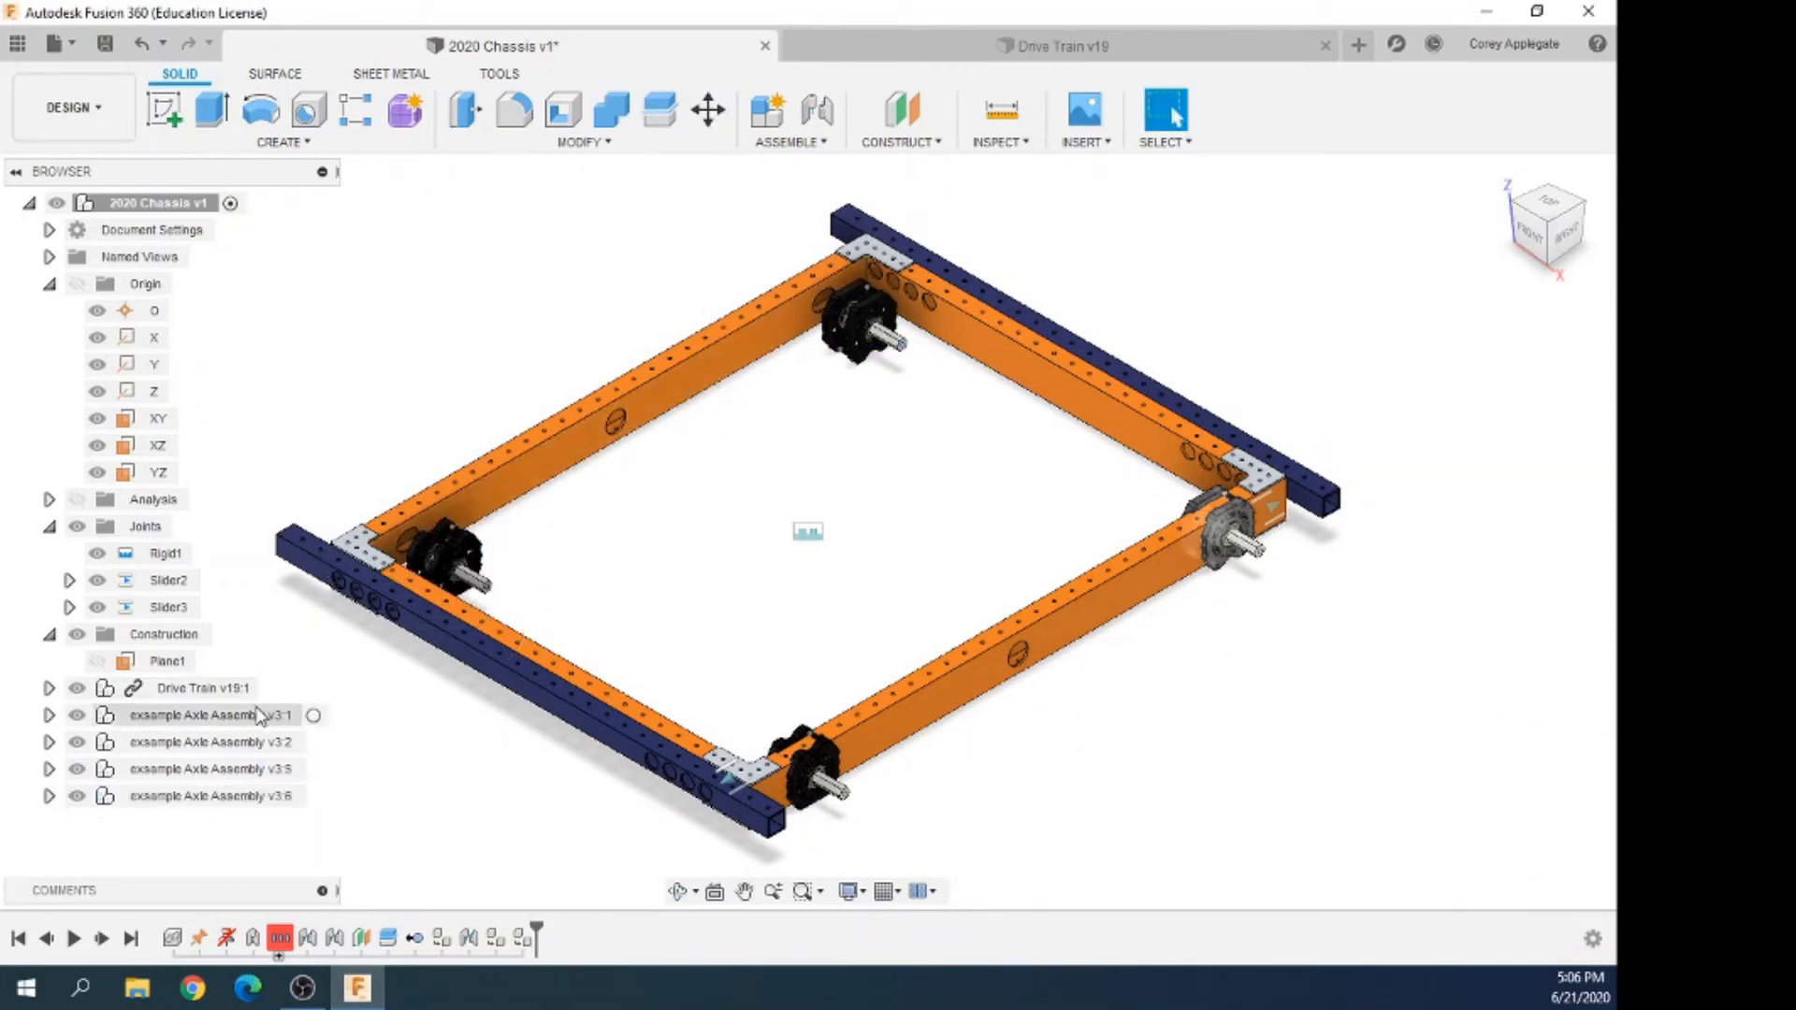
# Start a slider joint with its first component snapped to the inner face of a new axle assembly's VersaBlock near the frame corner
pyautogui.keyDown('shift'); pyautogui.moveTo(381, 682); pyautogui.dragTo(169, 702, button='middle'); pyautogui.keyUp('shift')
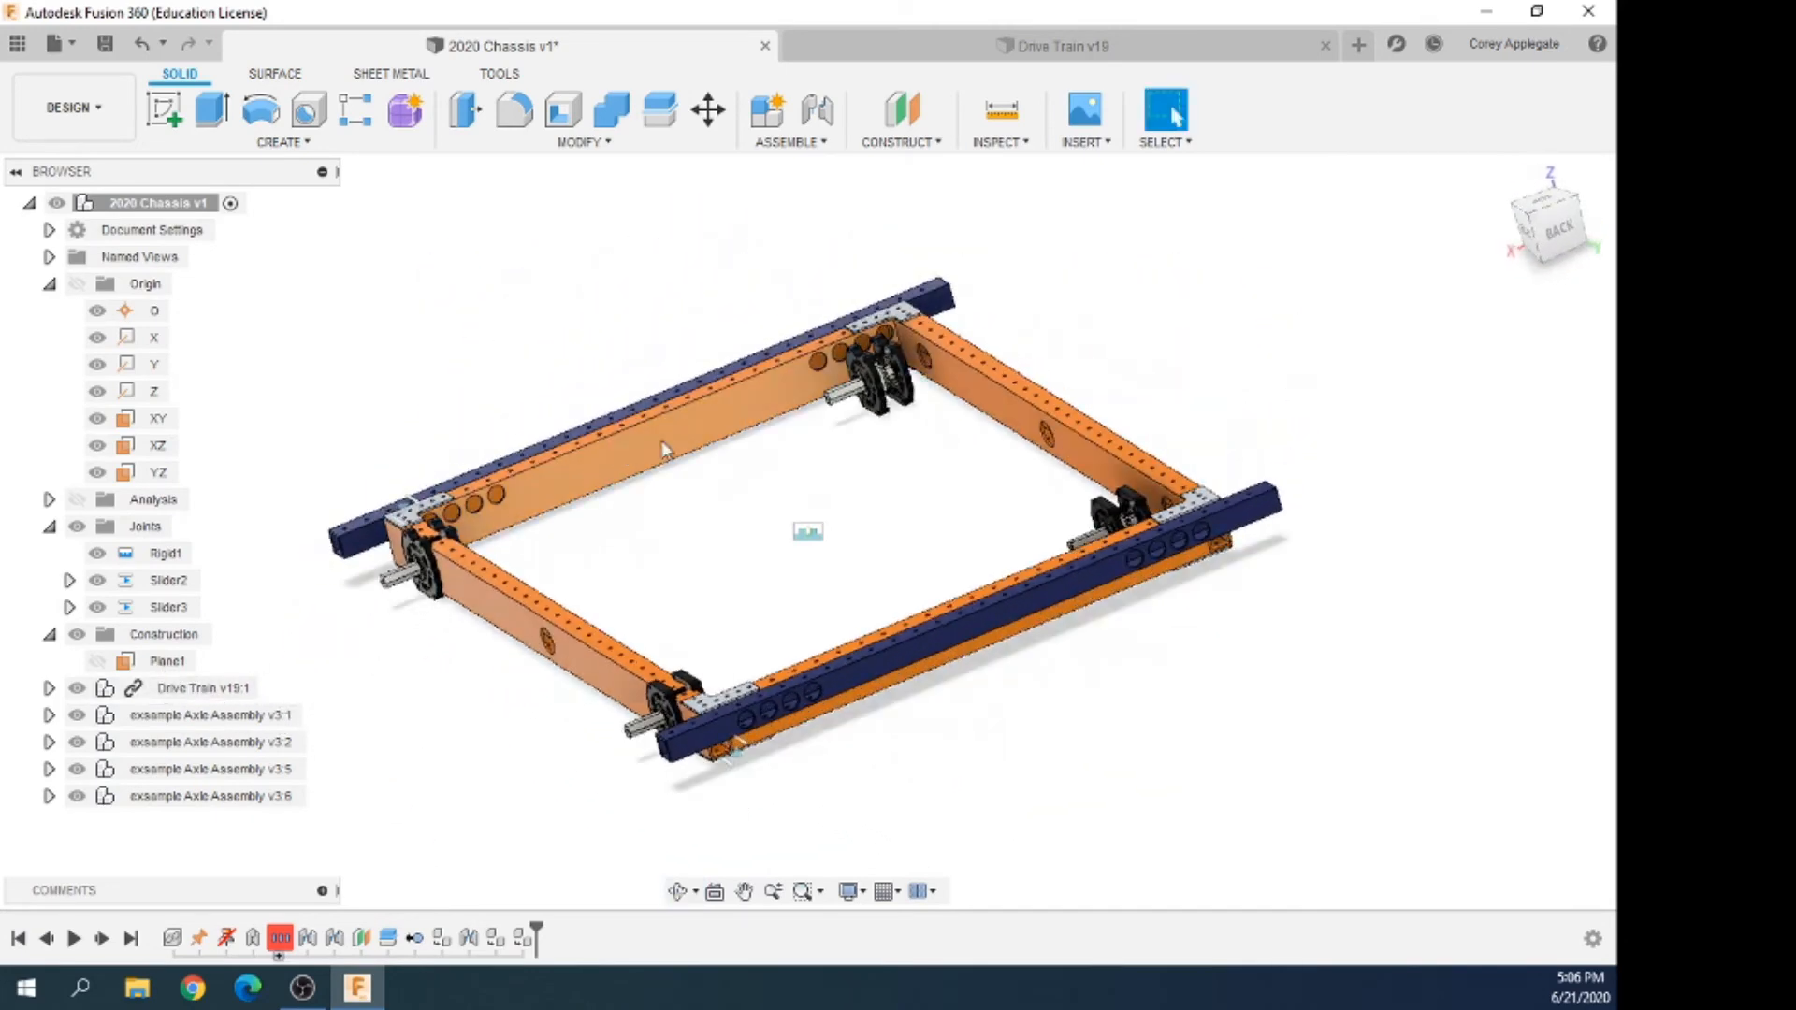
pyautogui.scroll(3, 886, 414)
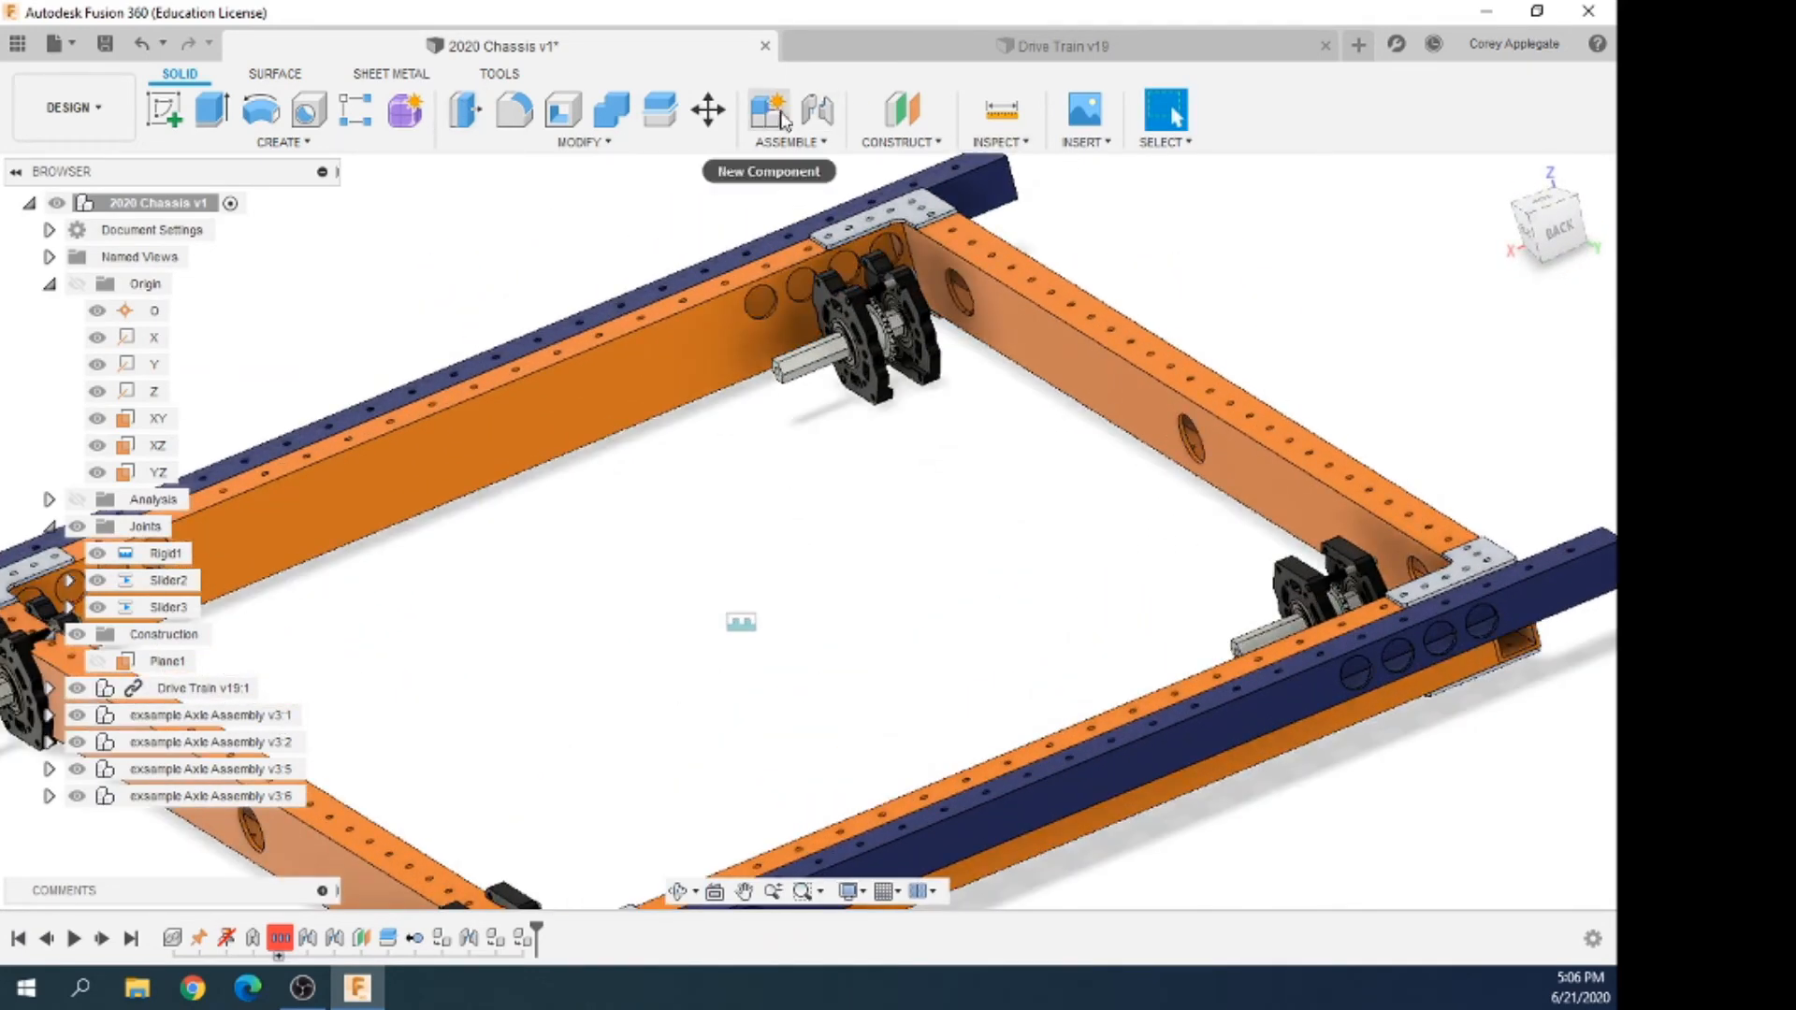
pyautogui.click(817, 110)
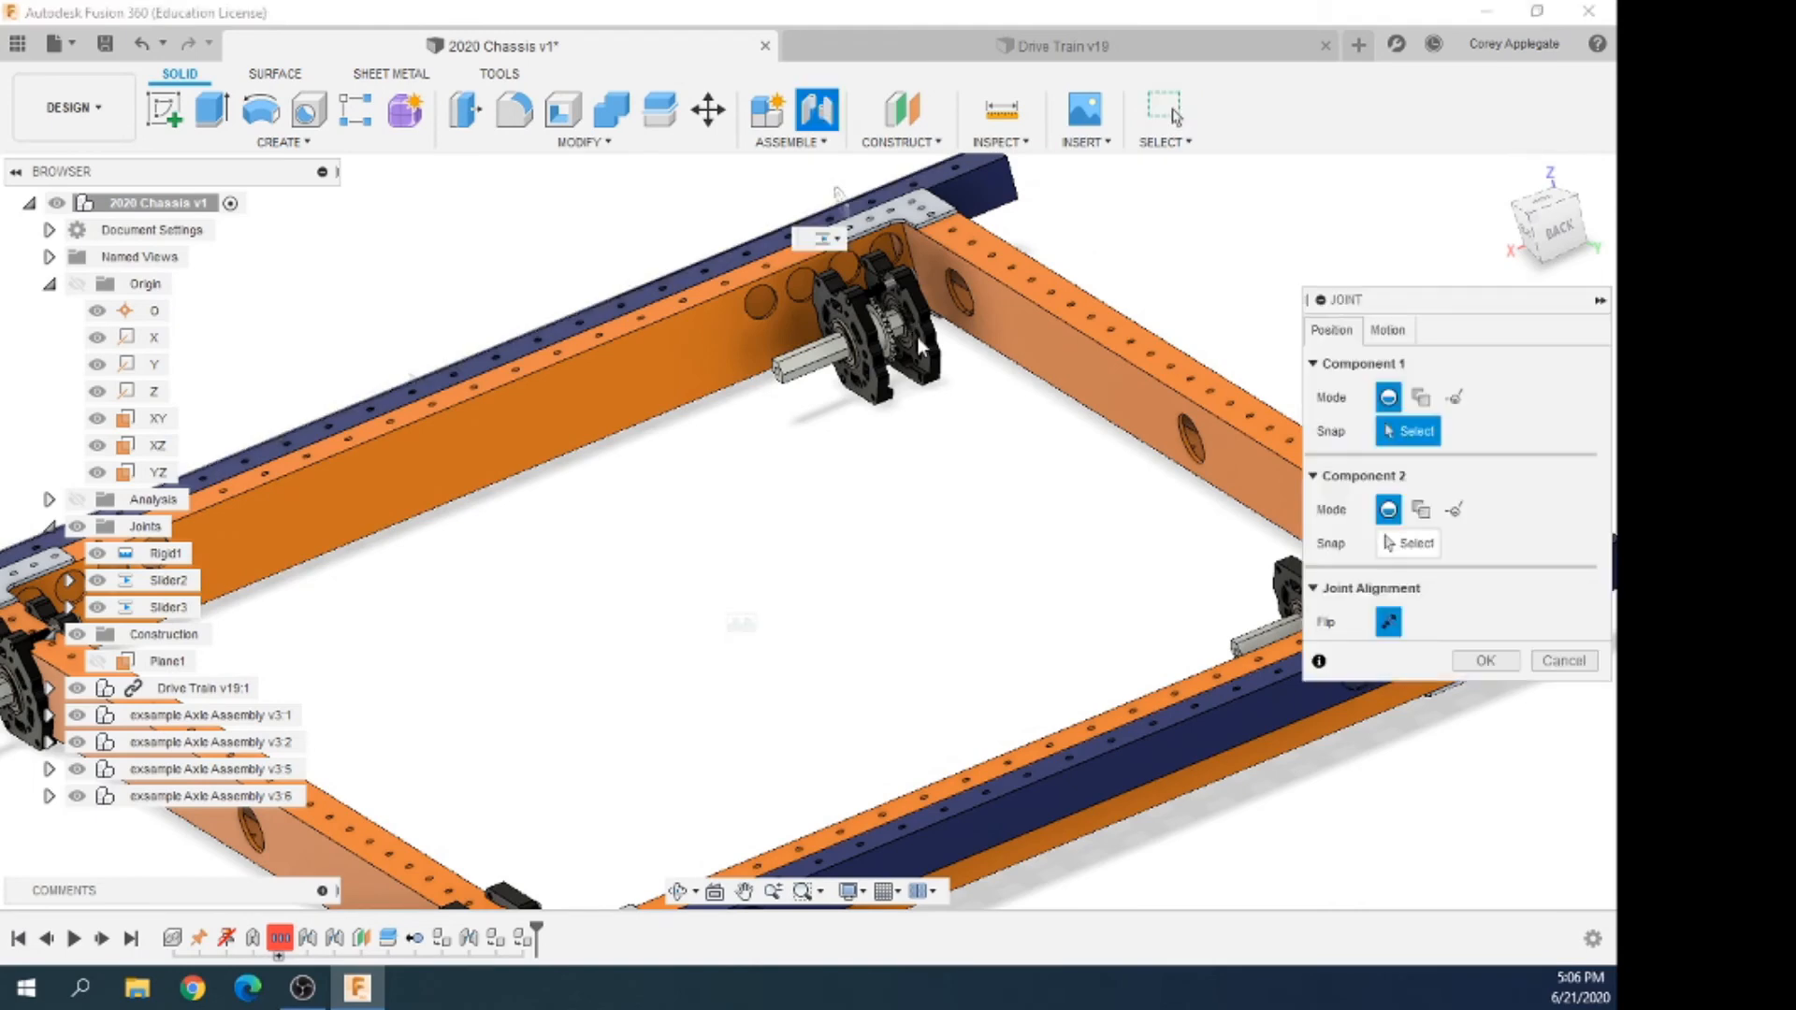
pyautogui.click(1387, 329)
pyautogui.click(1332, 327)
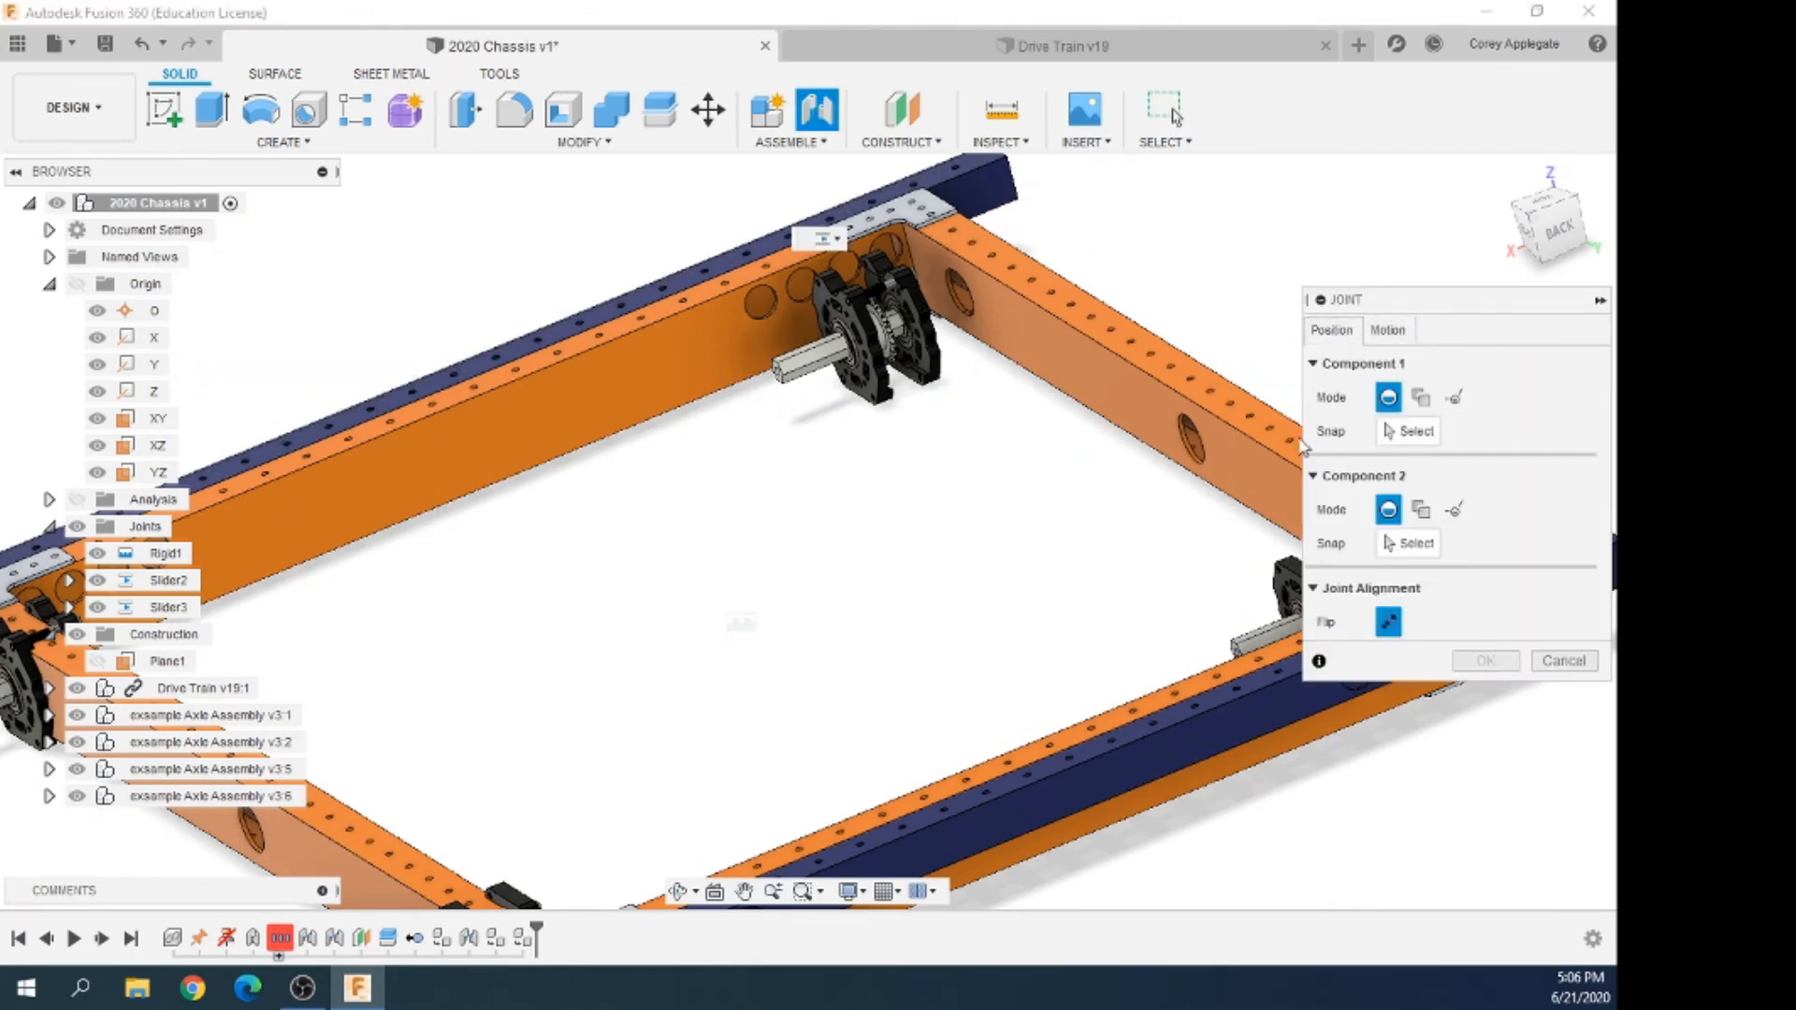
pyautogui.scroll(5, 907, 383)
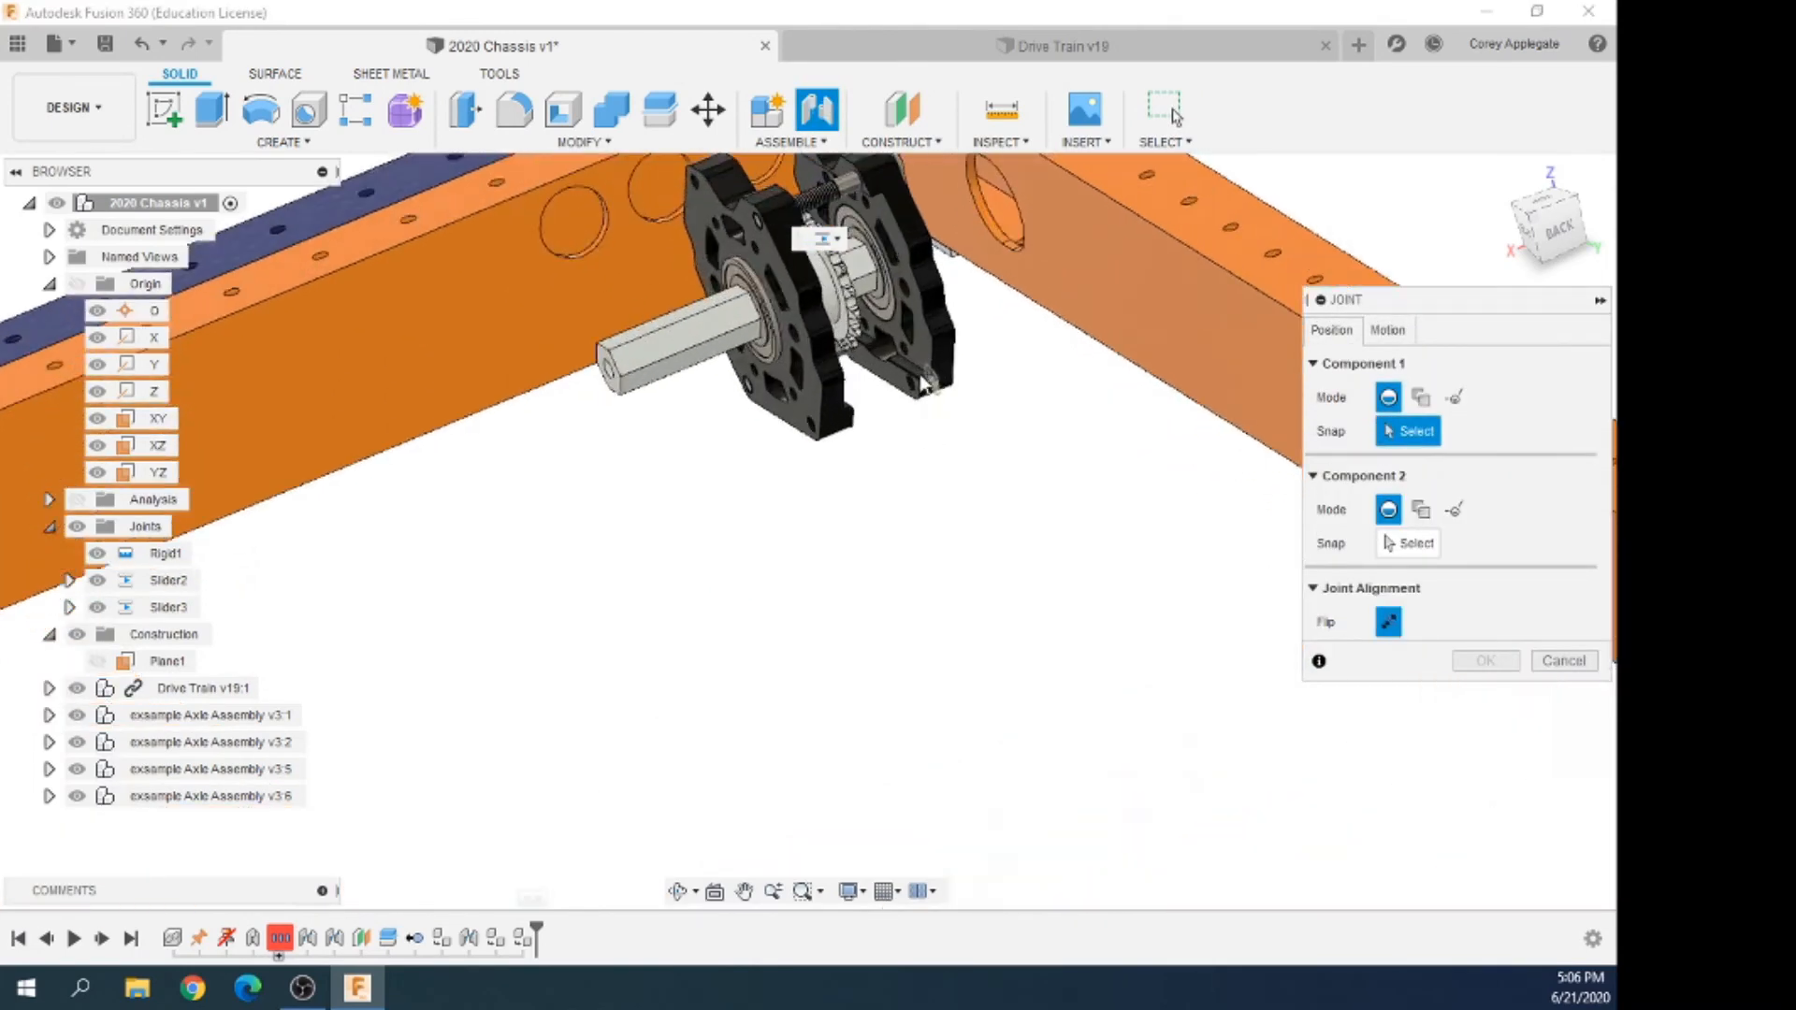
pyautogui.scroll(-5, 870, 449)
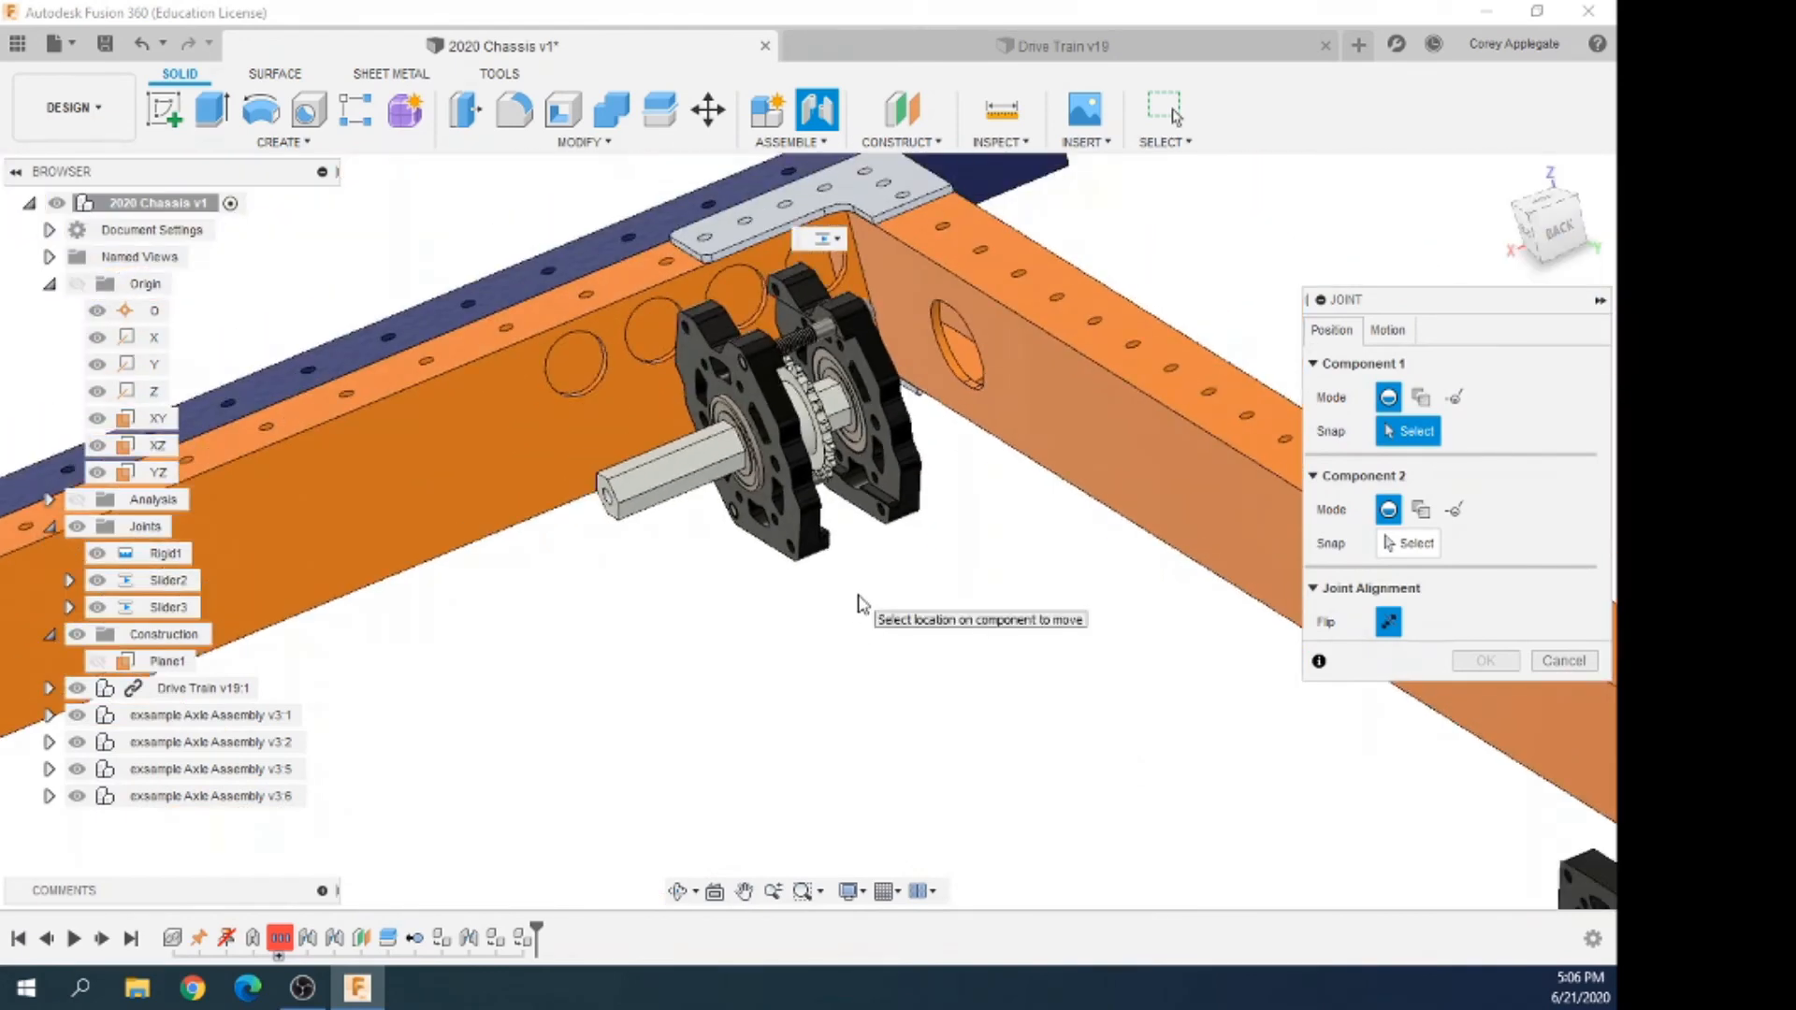
pyautogui.keyDown('shift'); pyautogui.moveTo(888, 592); pyautogui.dragTo(893, 486, button='middle'); pyautogui.keyUp('shift')
pyautogui.scroll(5, 855, 522)
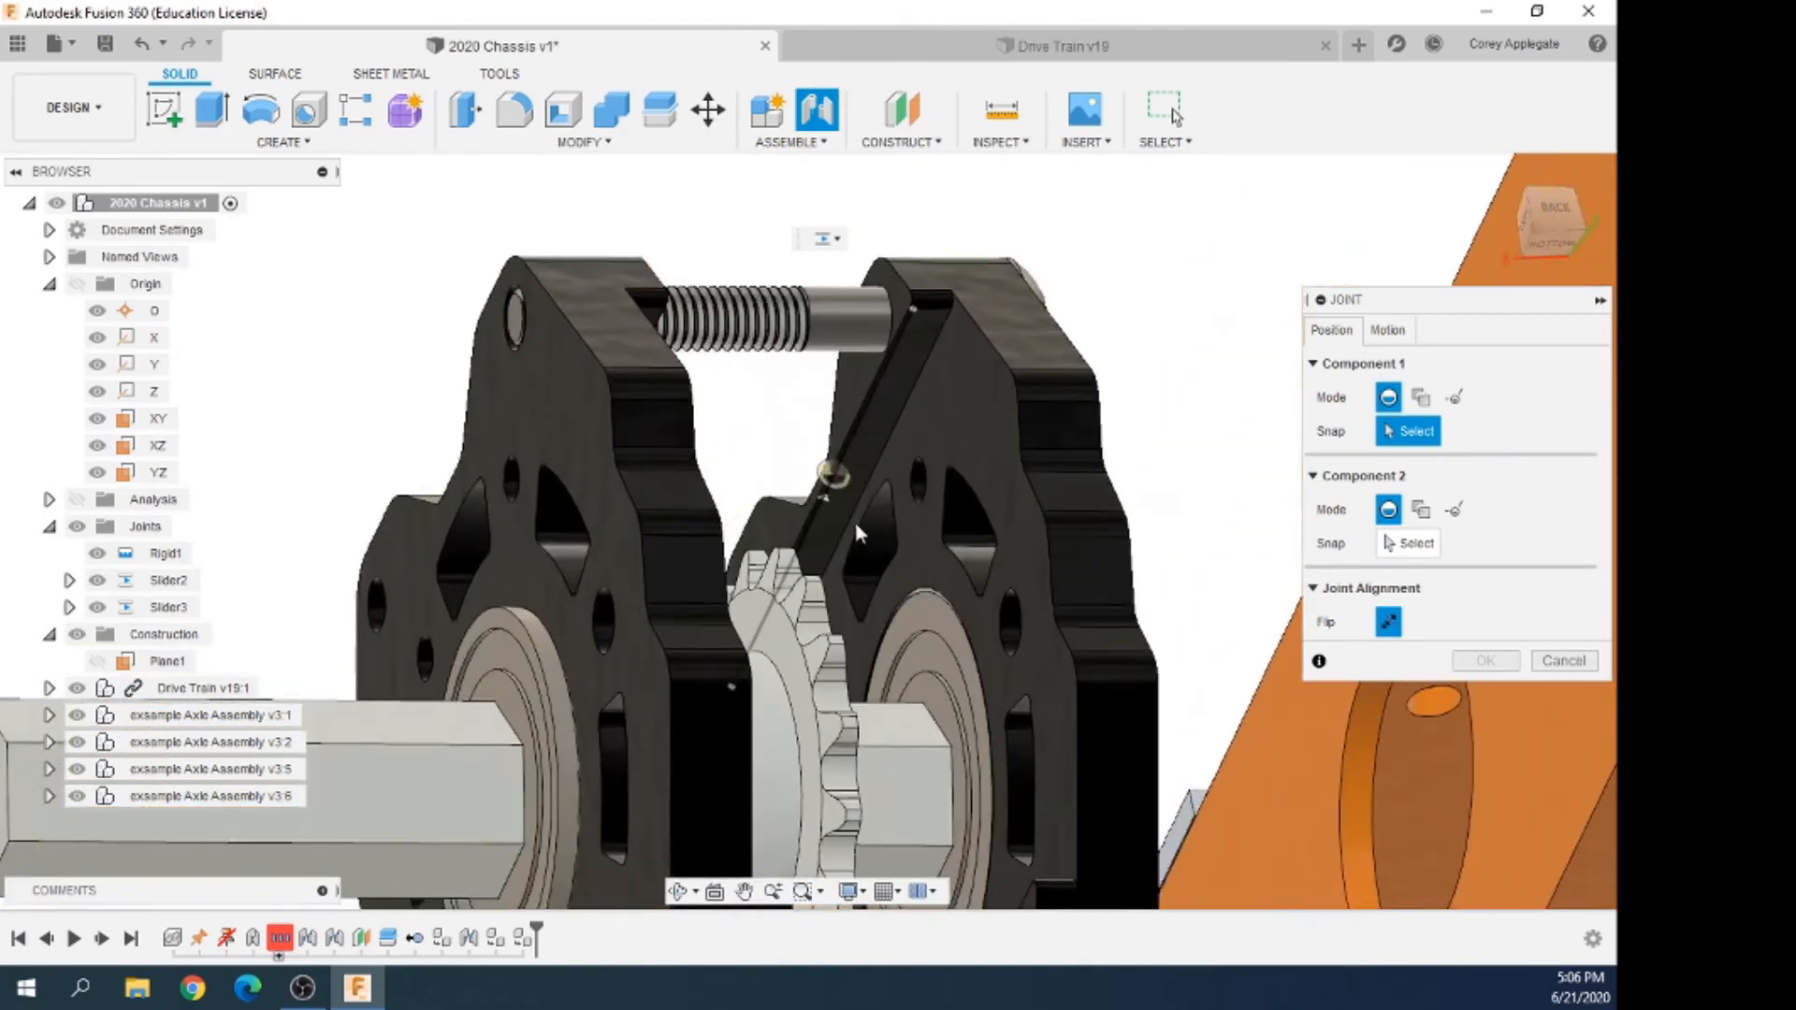
pyautogui.scroll(3, 866, 484)
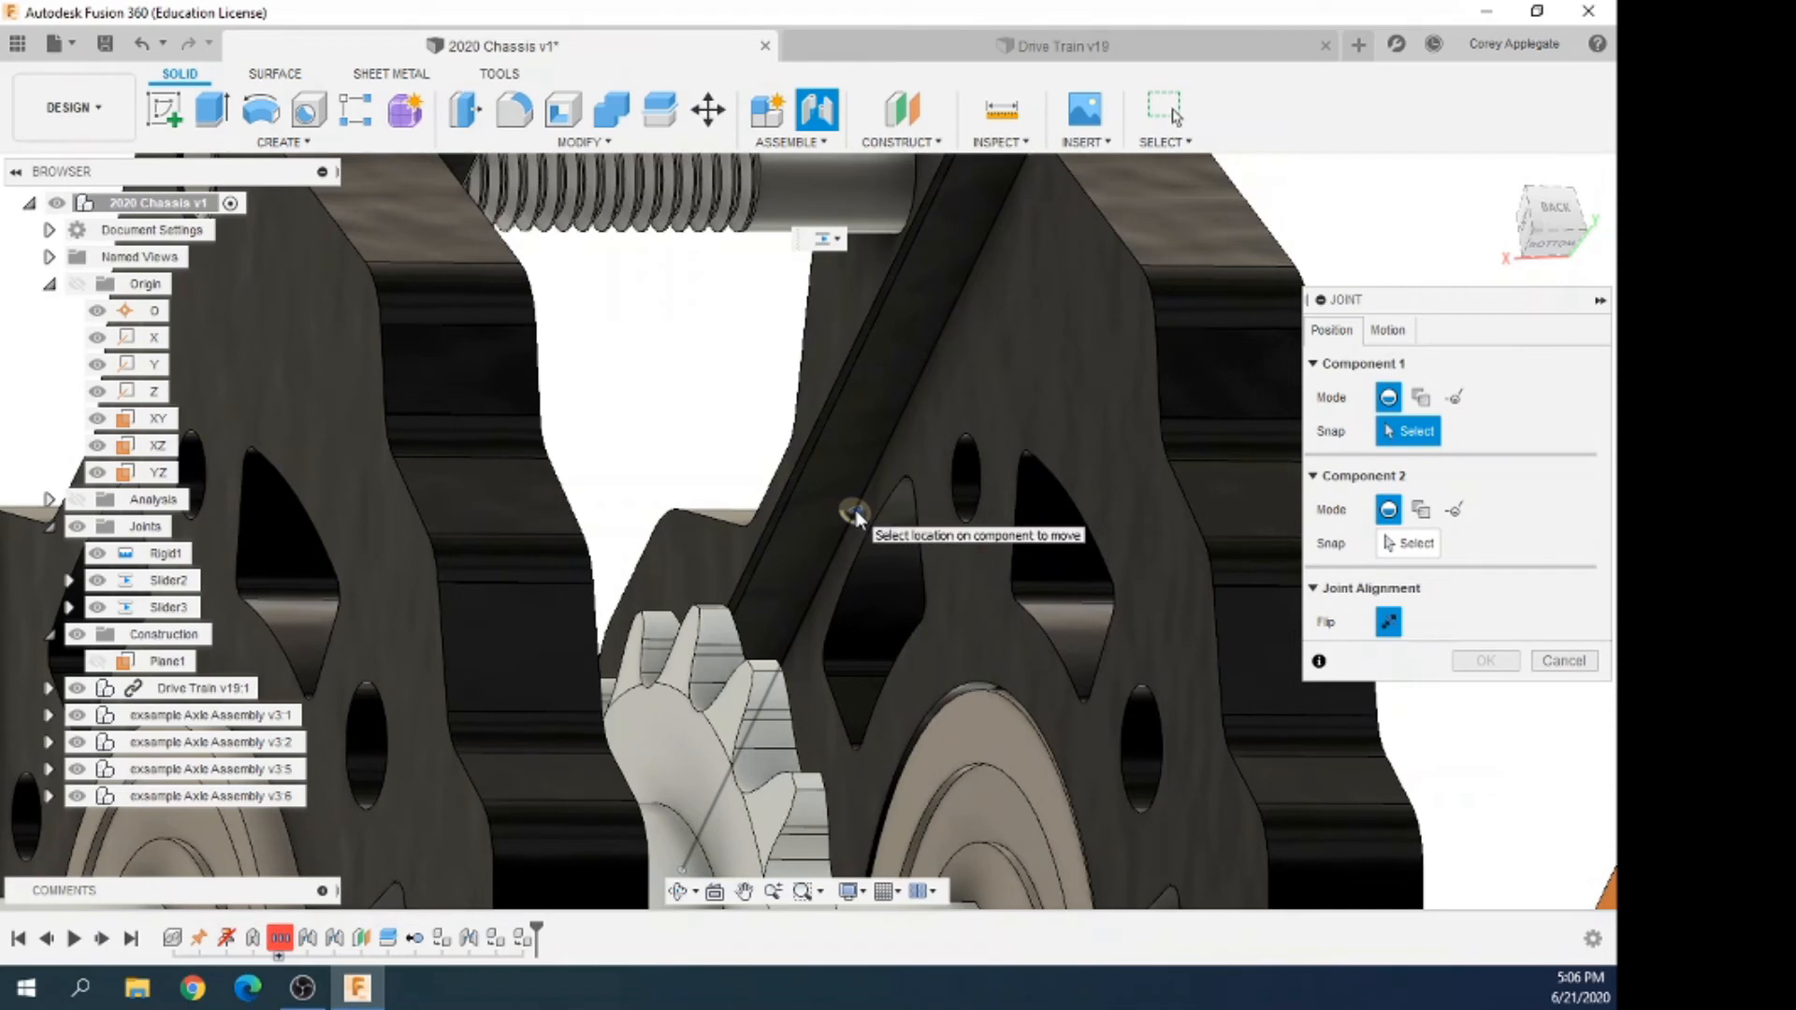
pyautogui.click(853, 512)
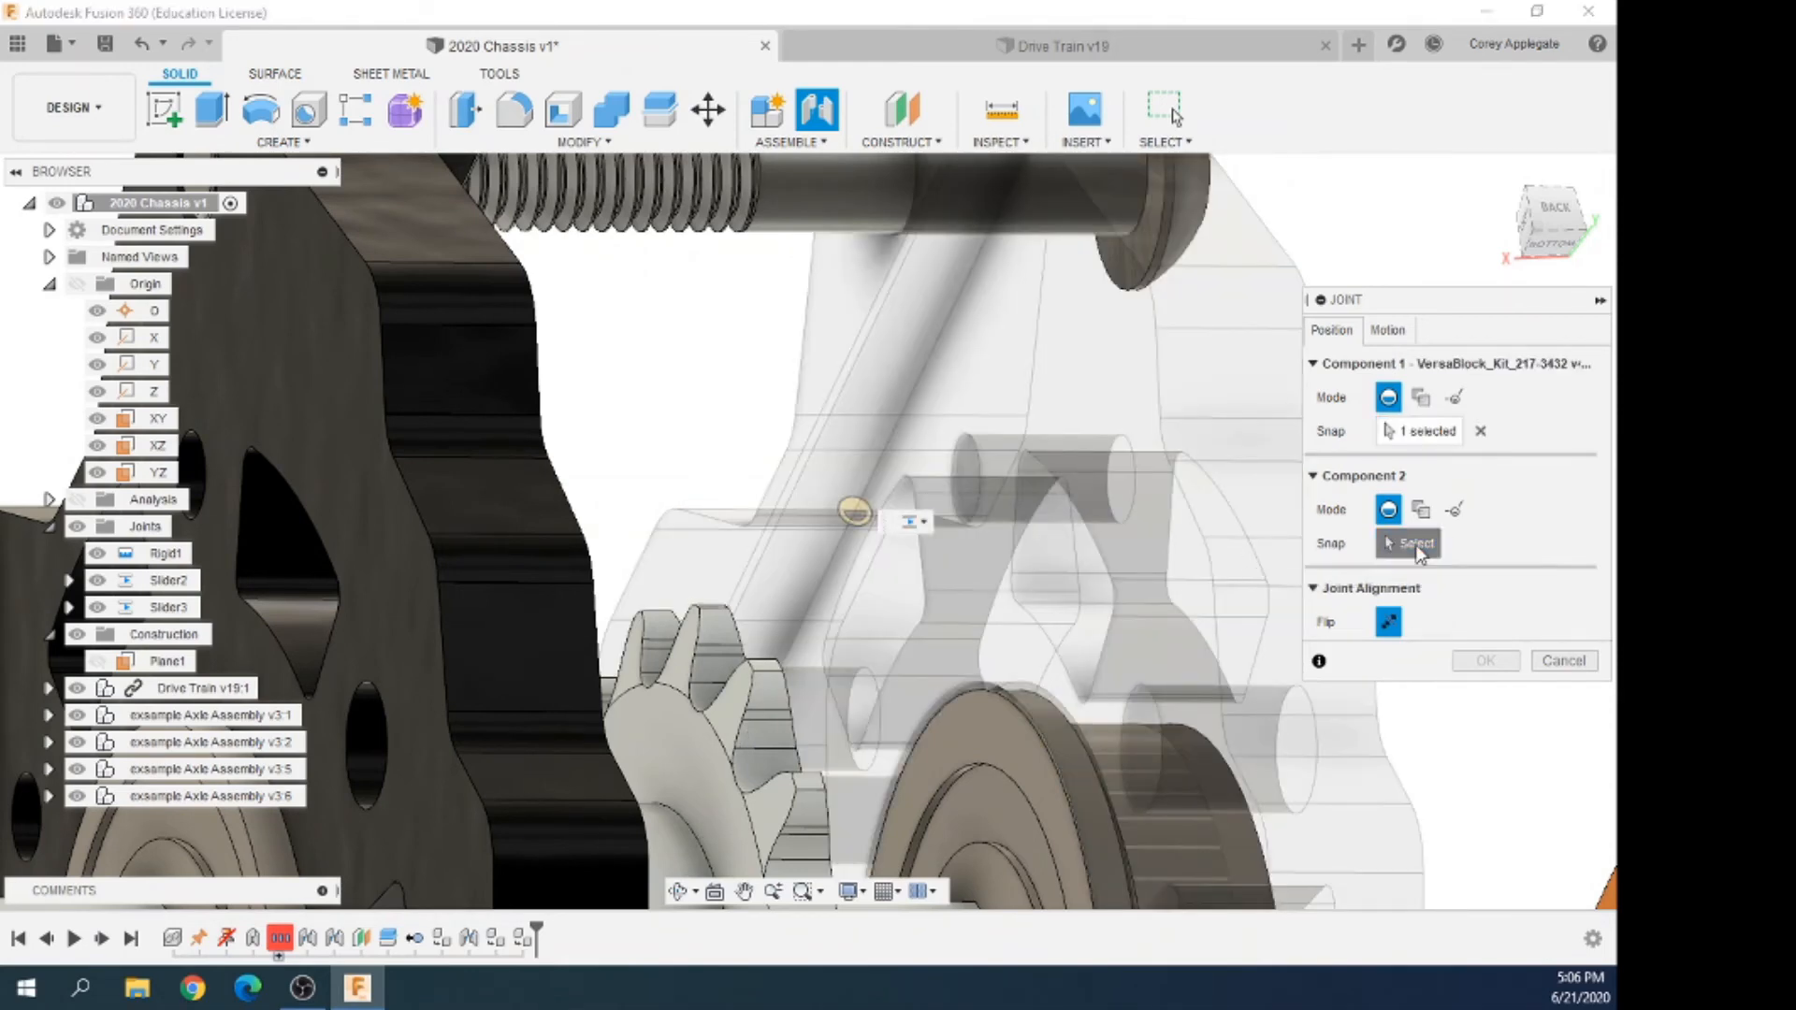
# Snap the joint's second component to the upper end edge of Drive Rail Right
pyautogui.click(1417, 549)
pyautogui.scroll(-5, 1216, 729)
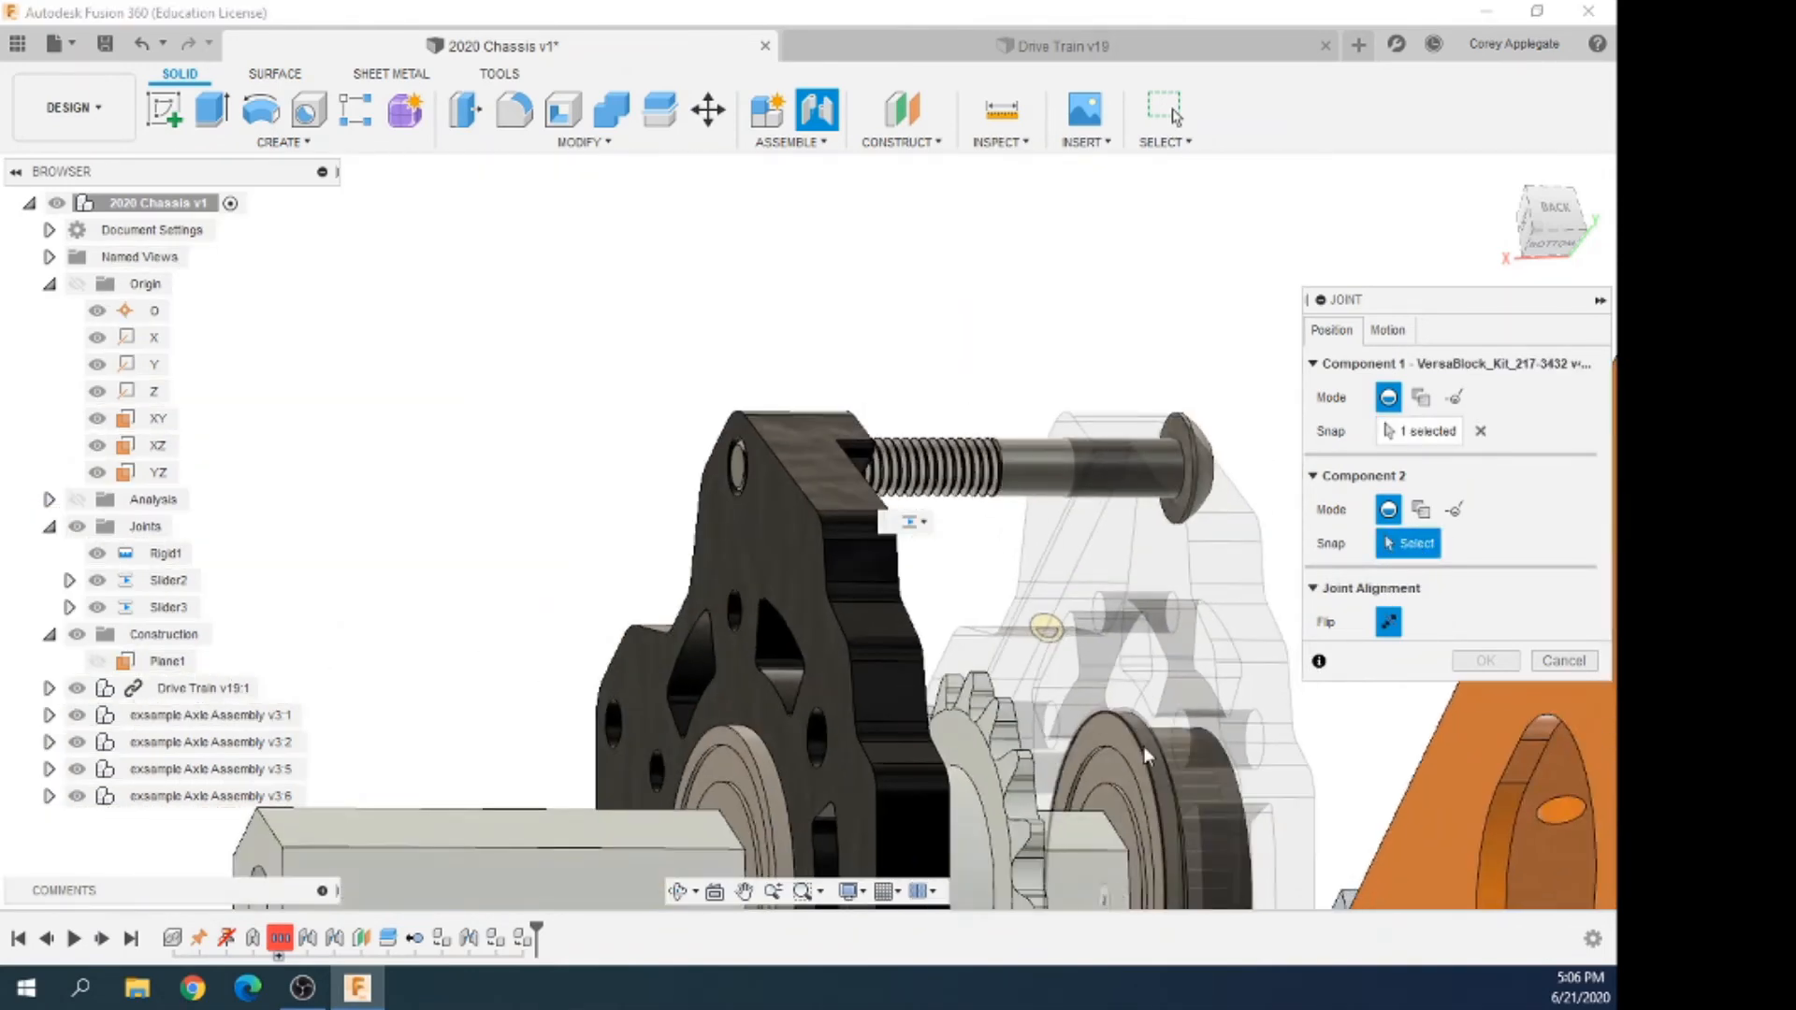
pyautogui.keyDown('shift'); pyautogui.moveTo(1143, 745); pyautogui.dragTo(1128, 832, button='middle'); pyautogui.keyUp('shift')
pyautogui.scroll(-4, 945, 795)
pyautogui.scroll(-2, 625, 570)
pyautogui.scroll(6, 957, 598)
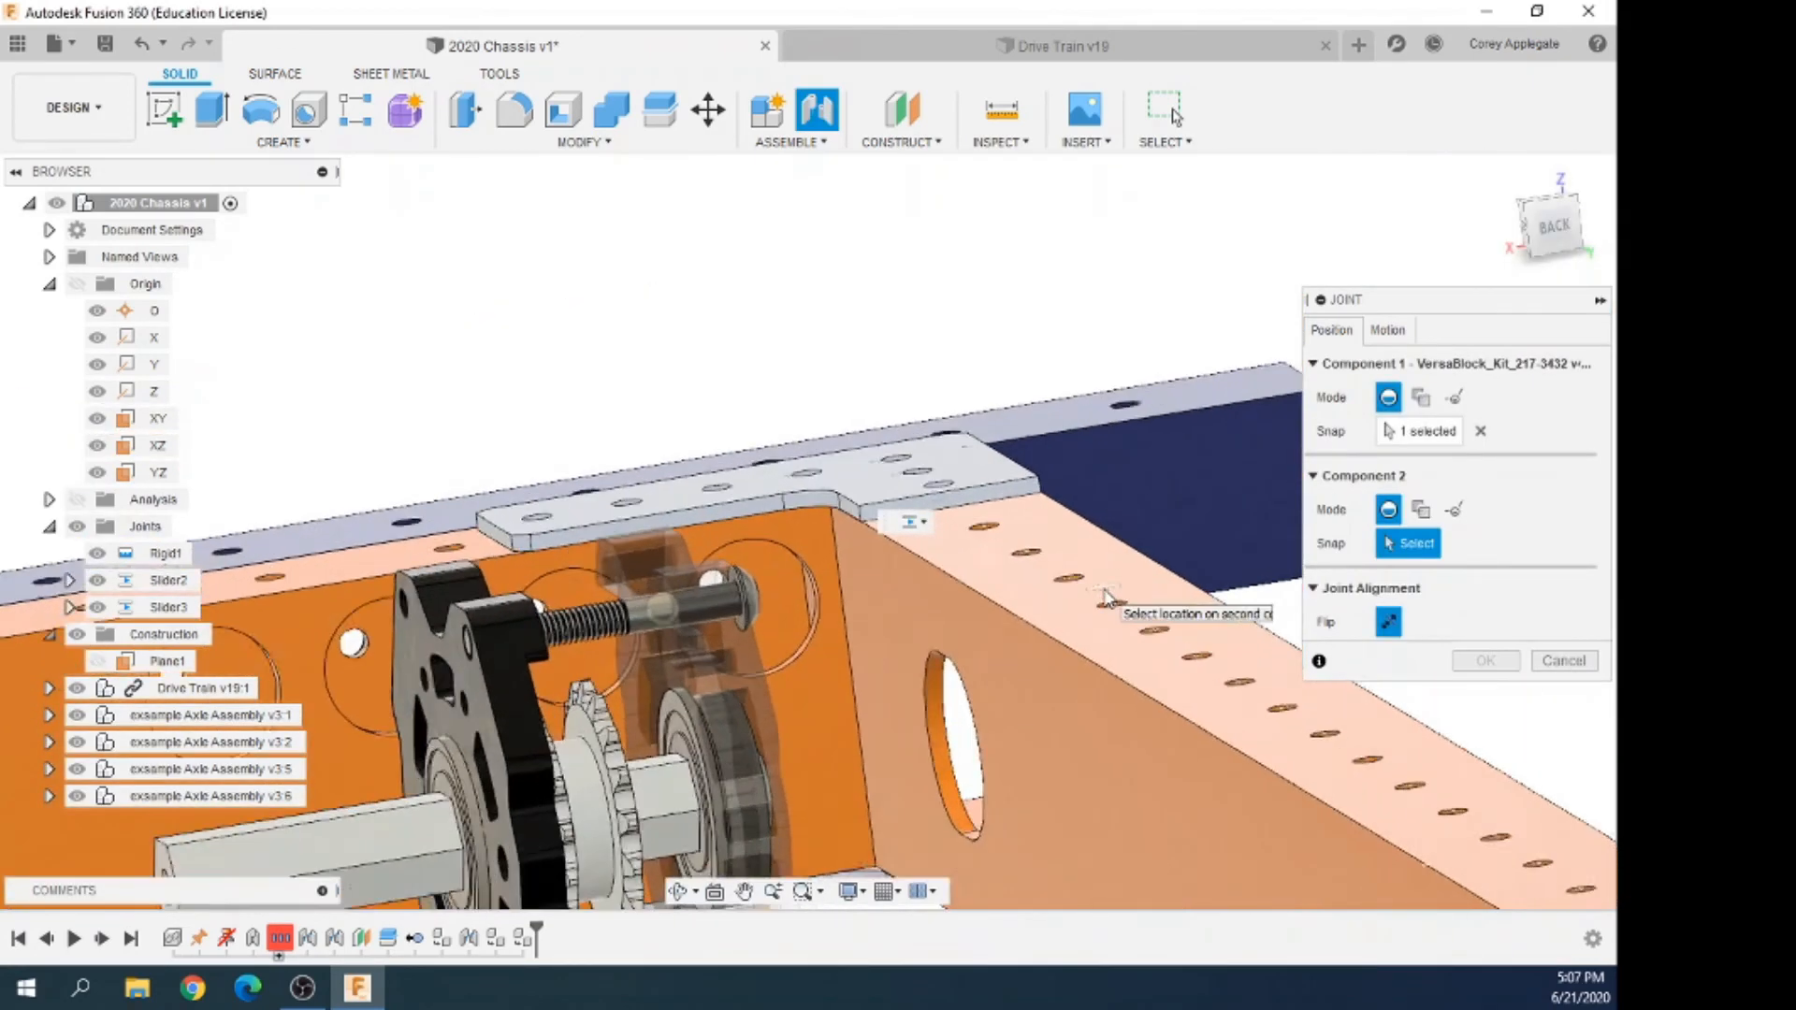
pyautogui.click(958, 593)
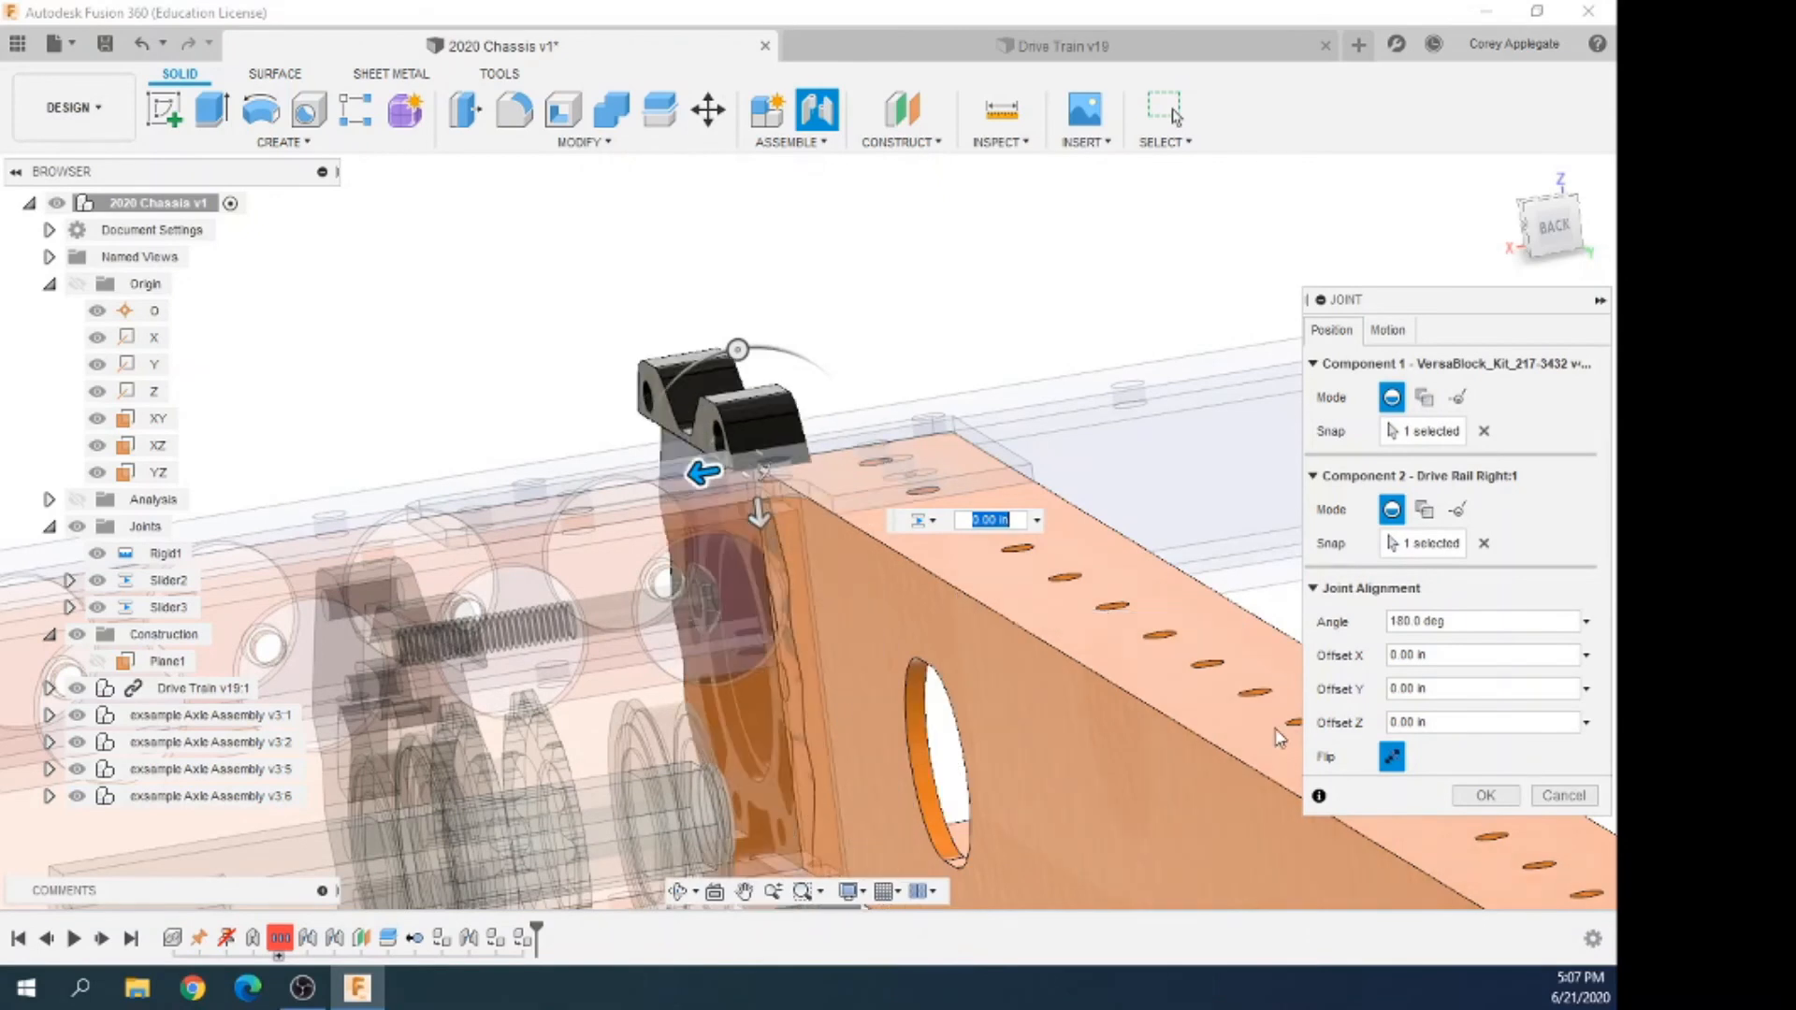
# Try reversing the joint's direction and back, with the angle set to 180 deg
pyautogui.click(1391, 757)
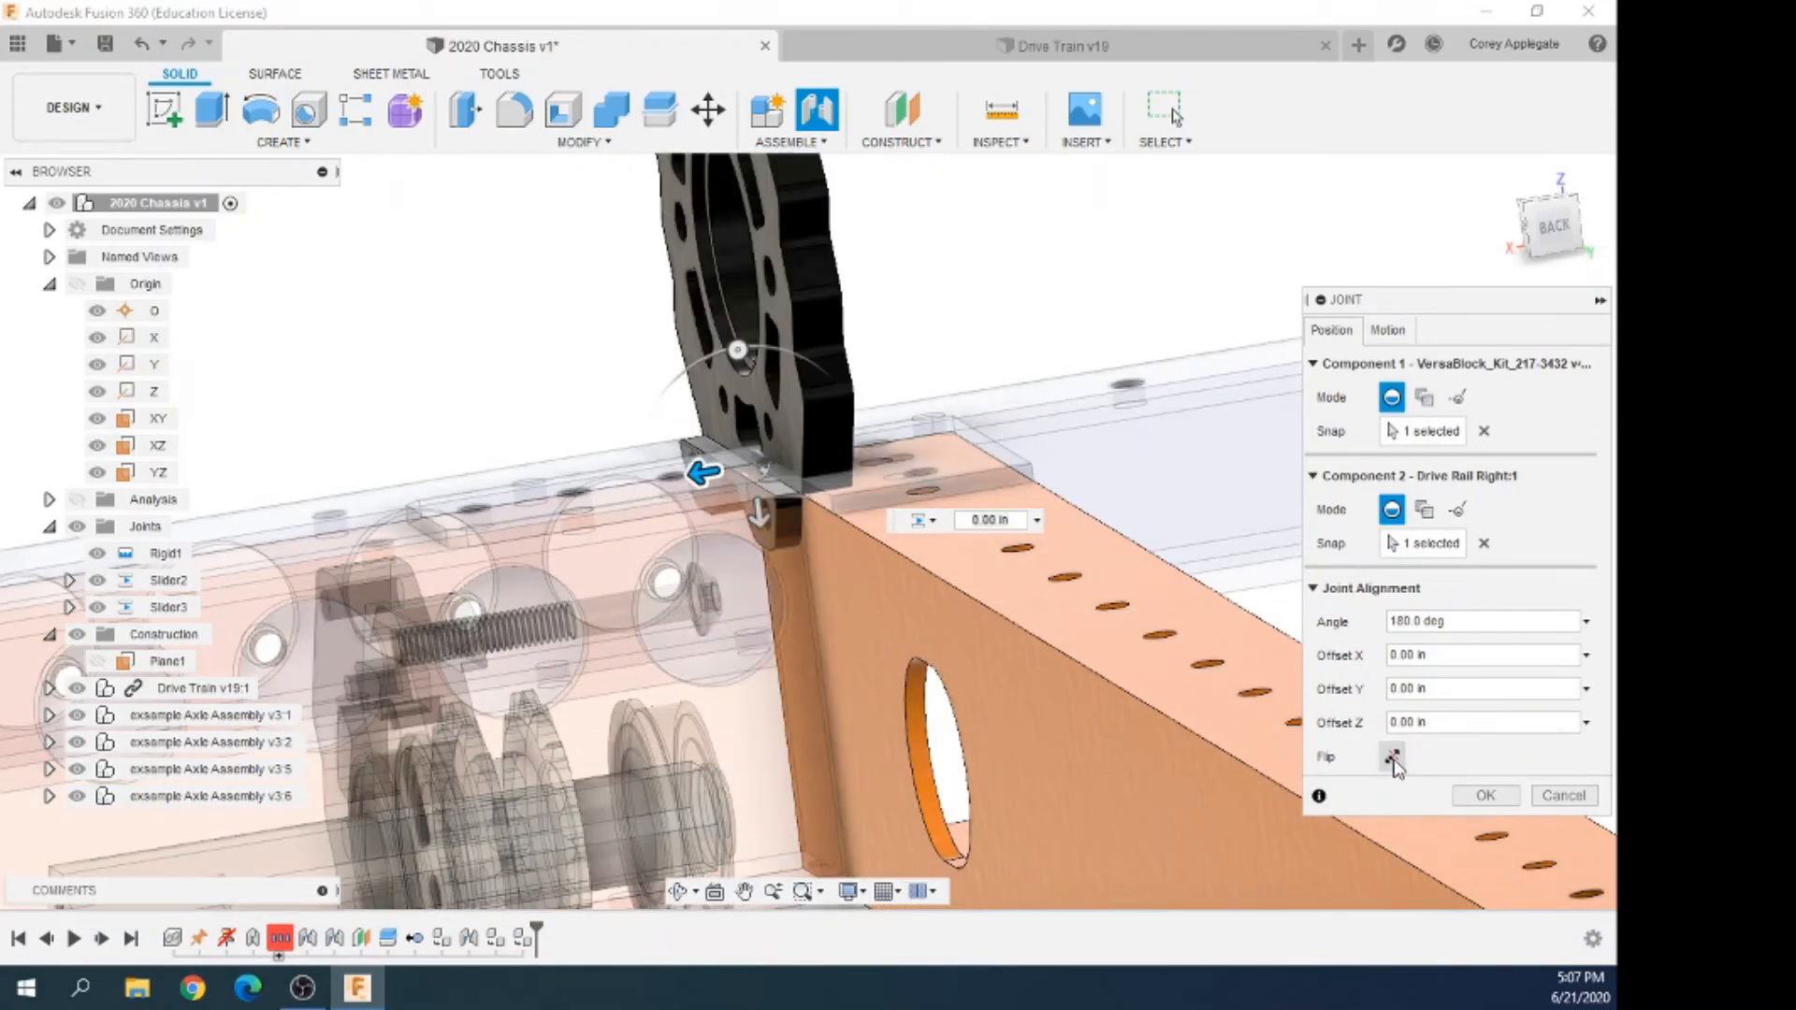
pyautogui.click(1393, 759)
pyautogui.click(1487, 622)
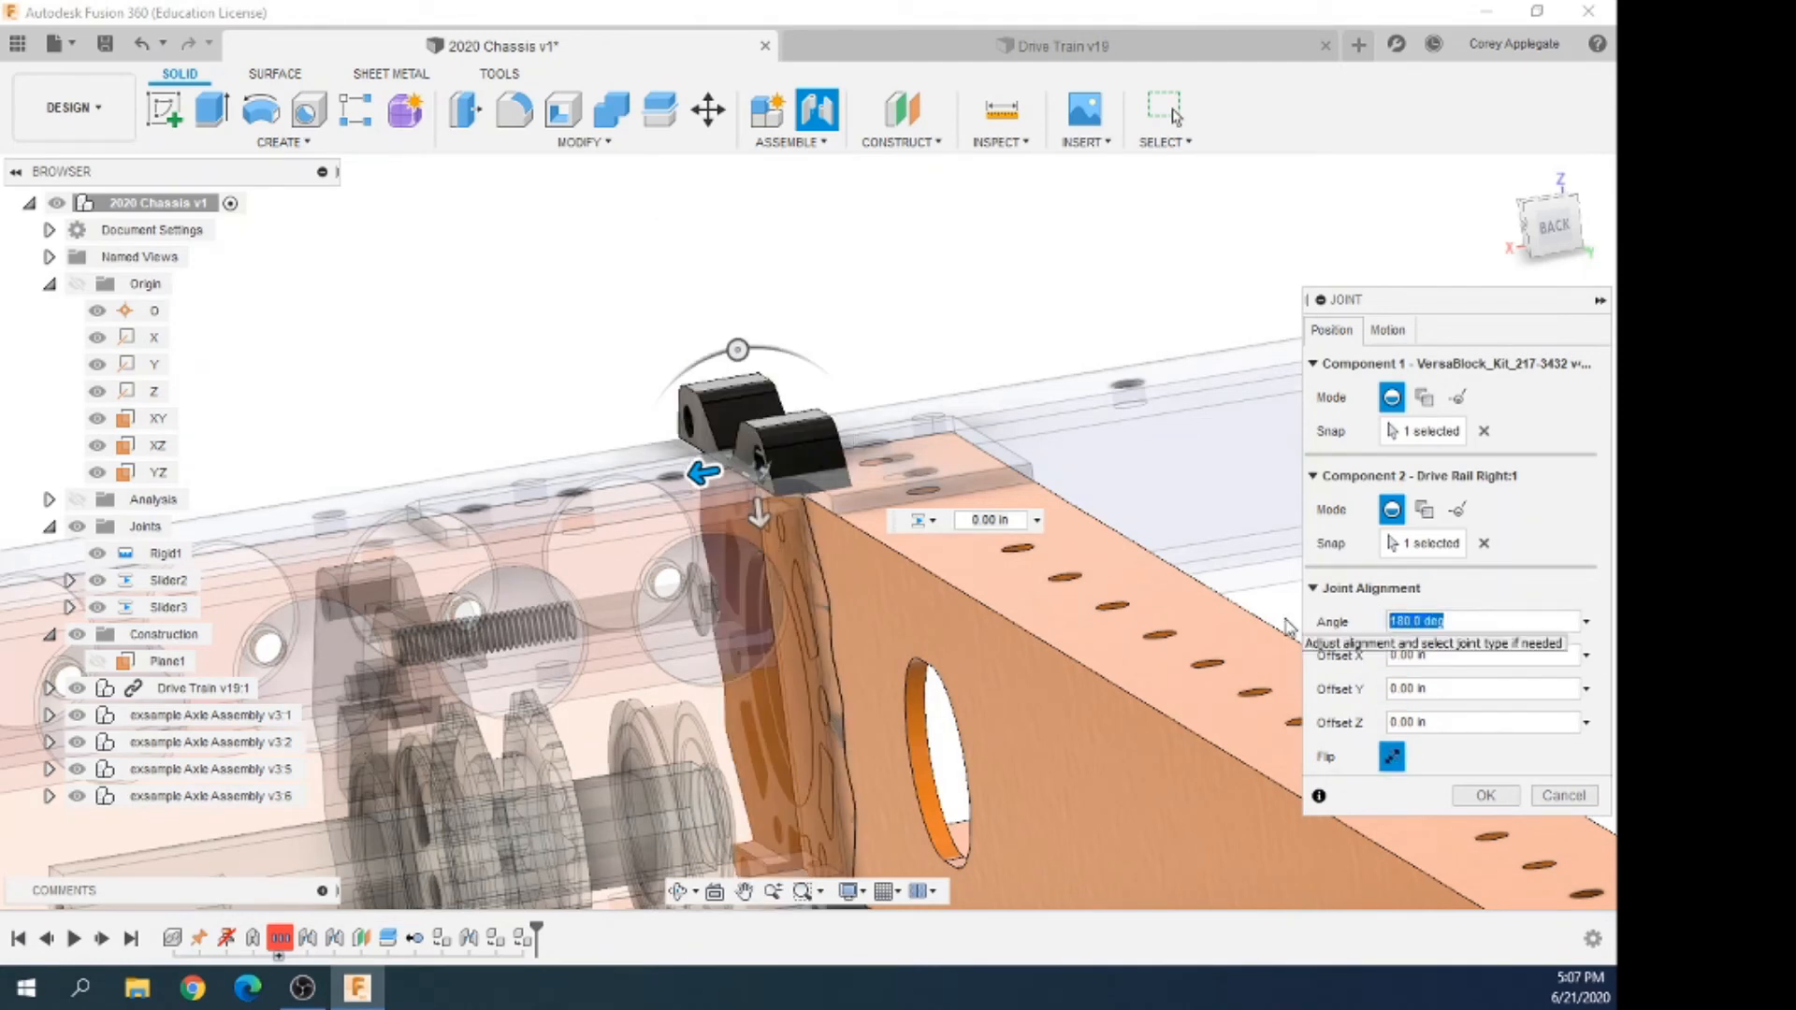
pyautogui.write('18')
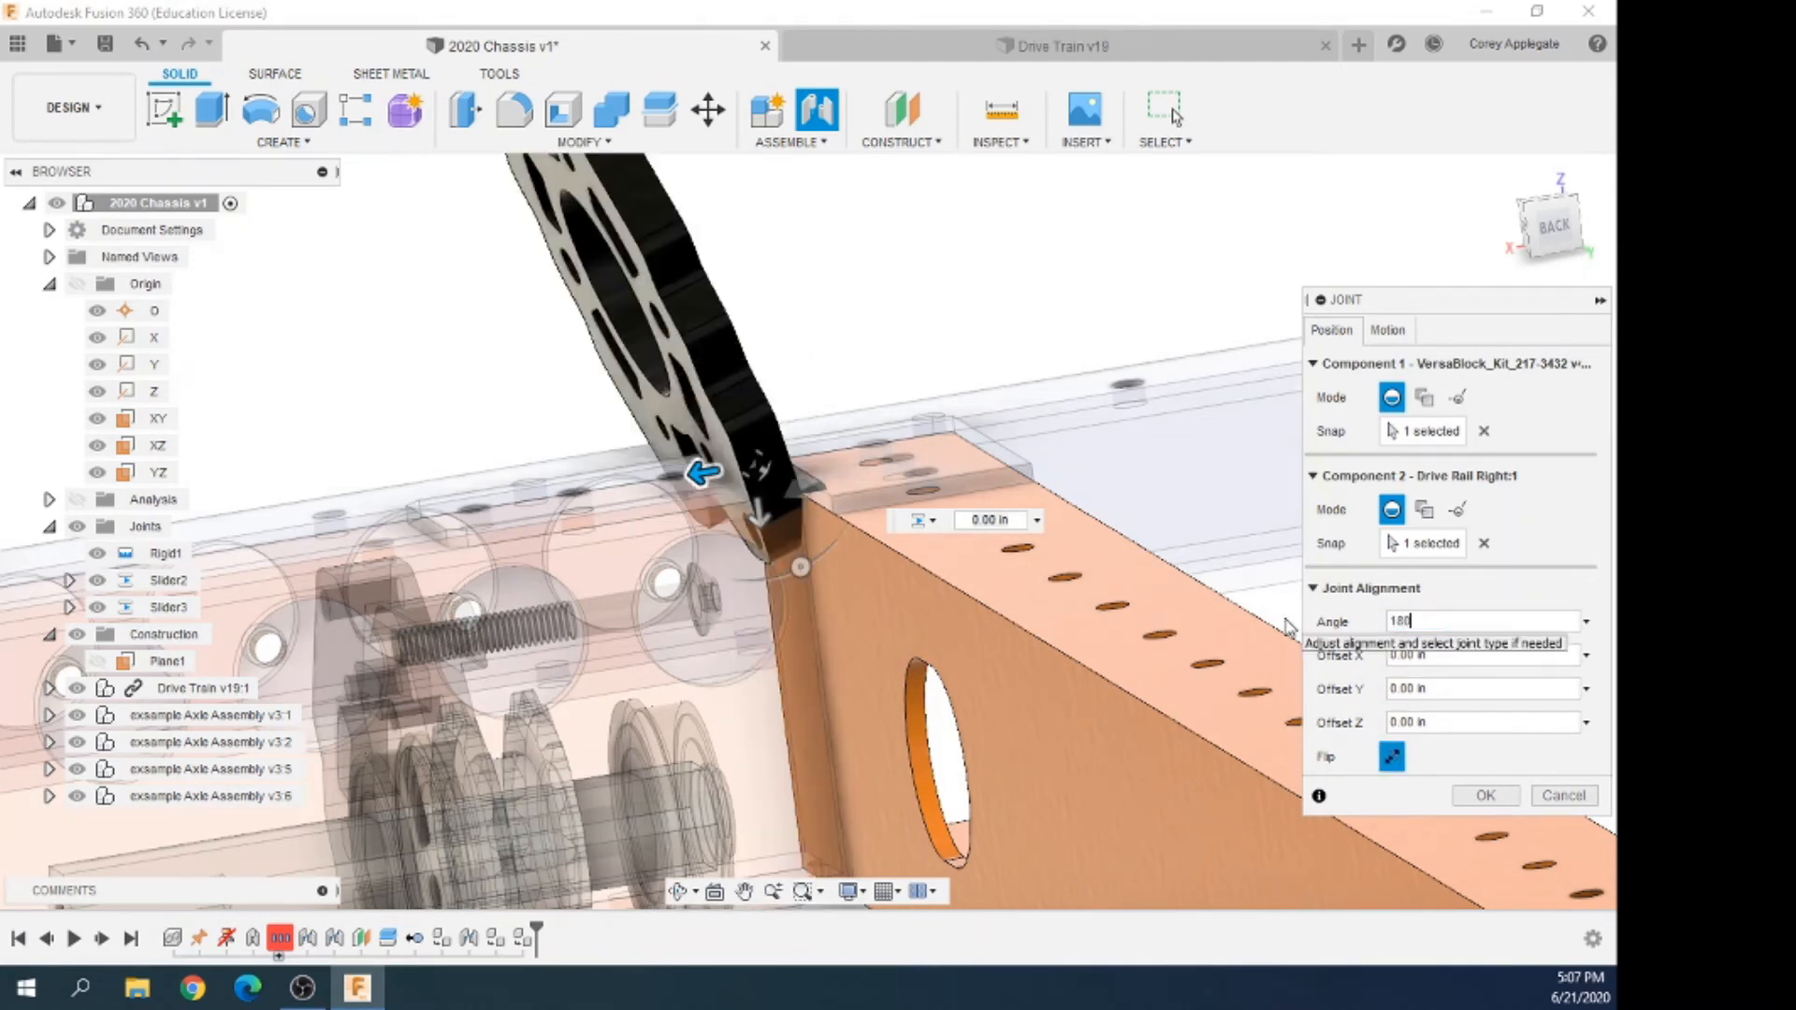
pyautogui.write('0')
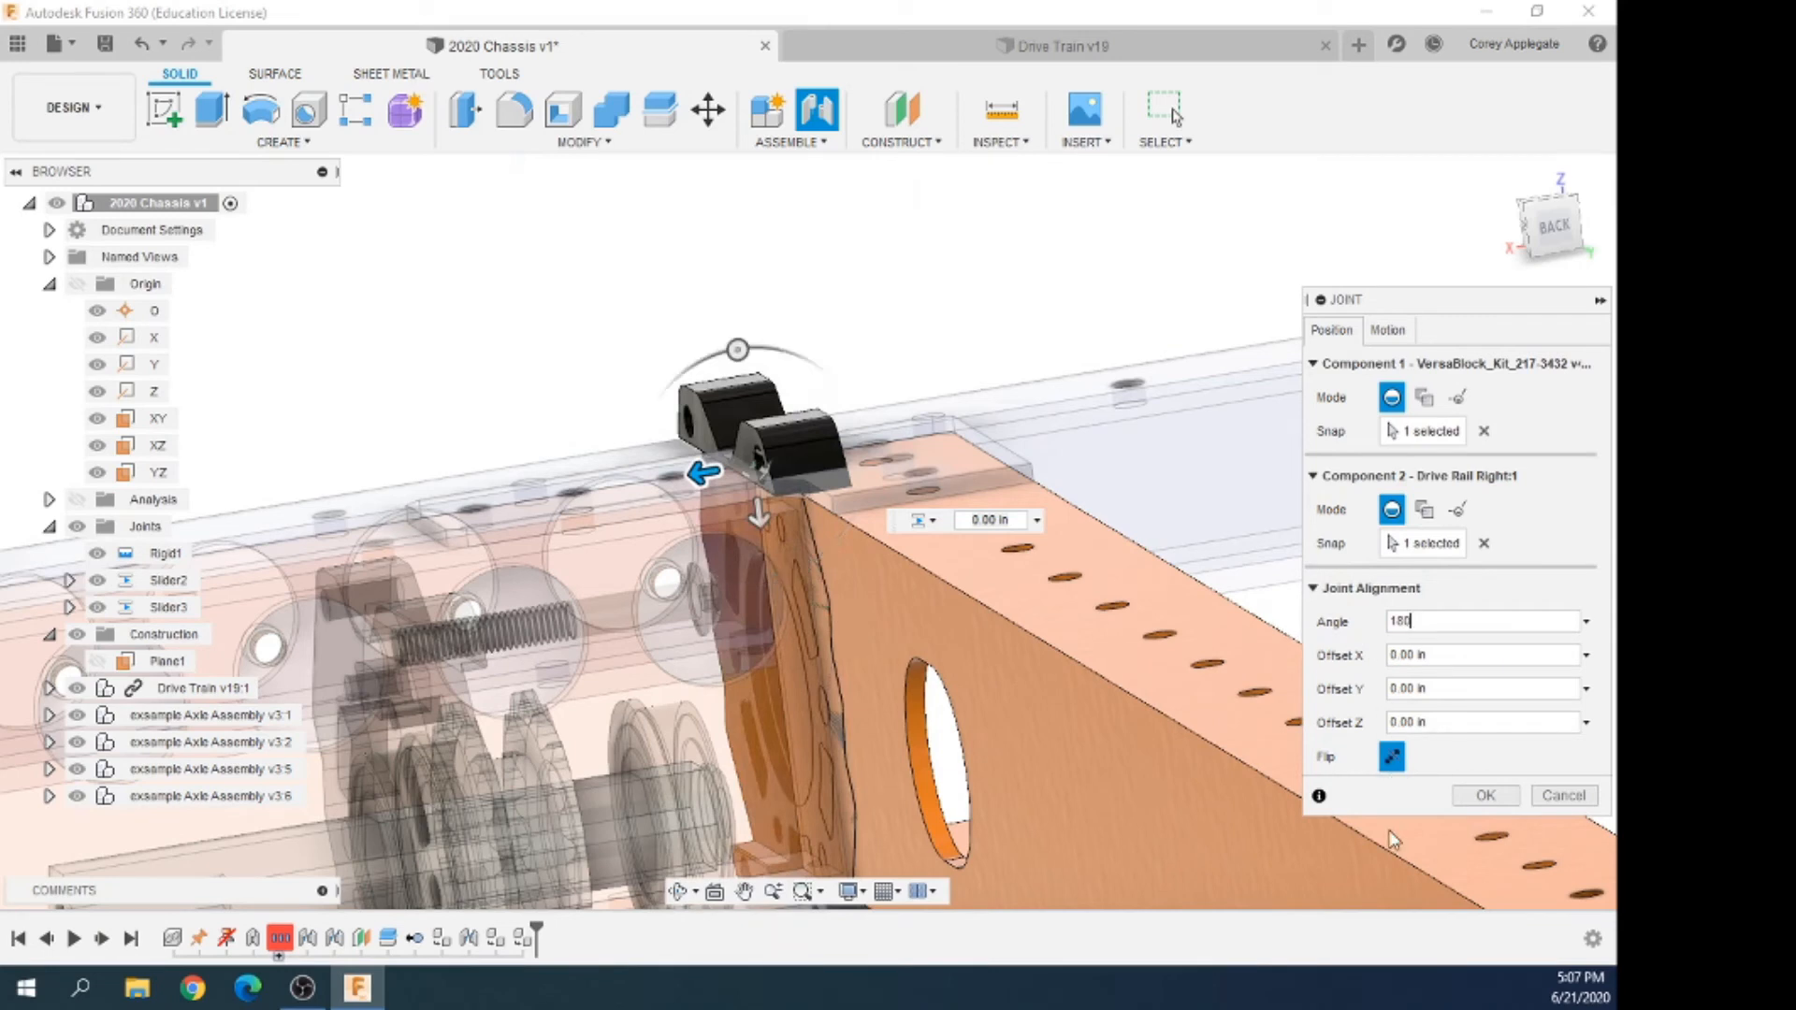
# Flip the joint's direction with the angle at 0 deg, accept the joint, and test the axle assembly's sliding motion along Drive Rail Right
pyautogui.click(1392, 758)
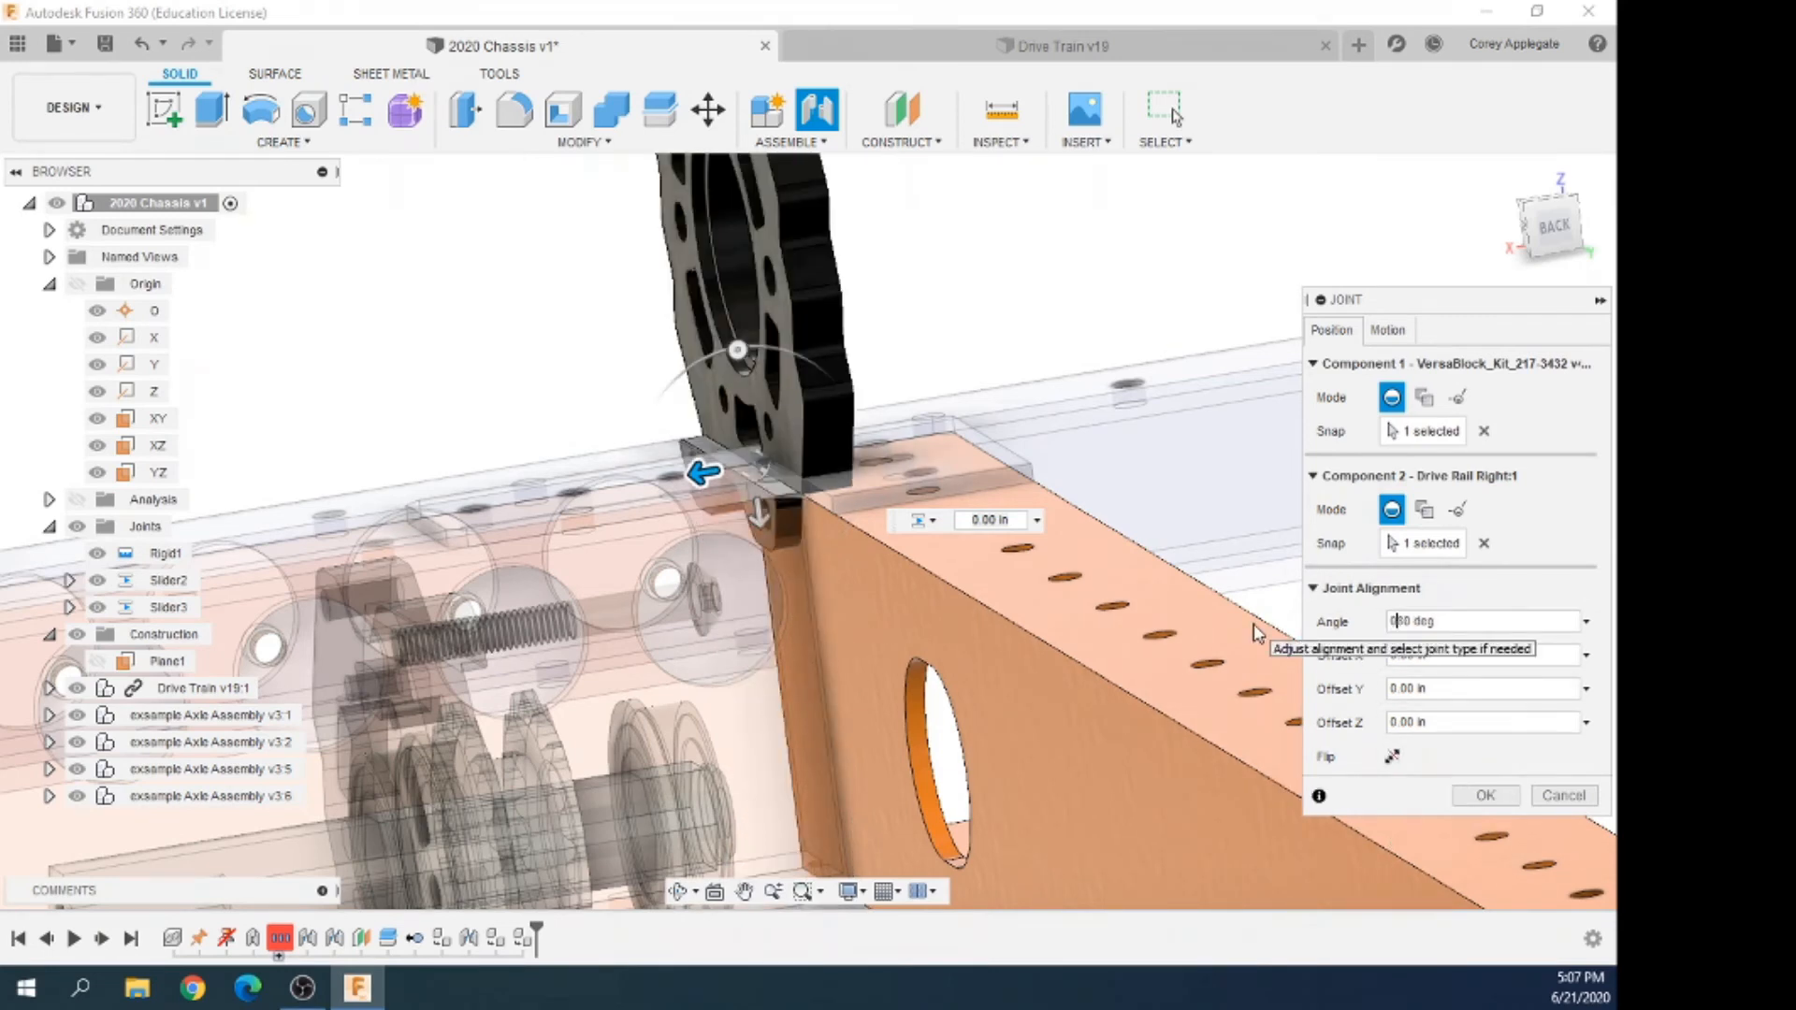
pyautogui.hotkey('ctrl', 'a')
pyautogui.write('0')
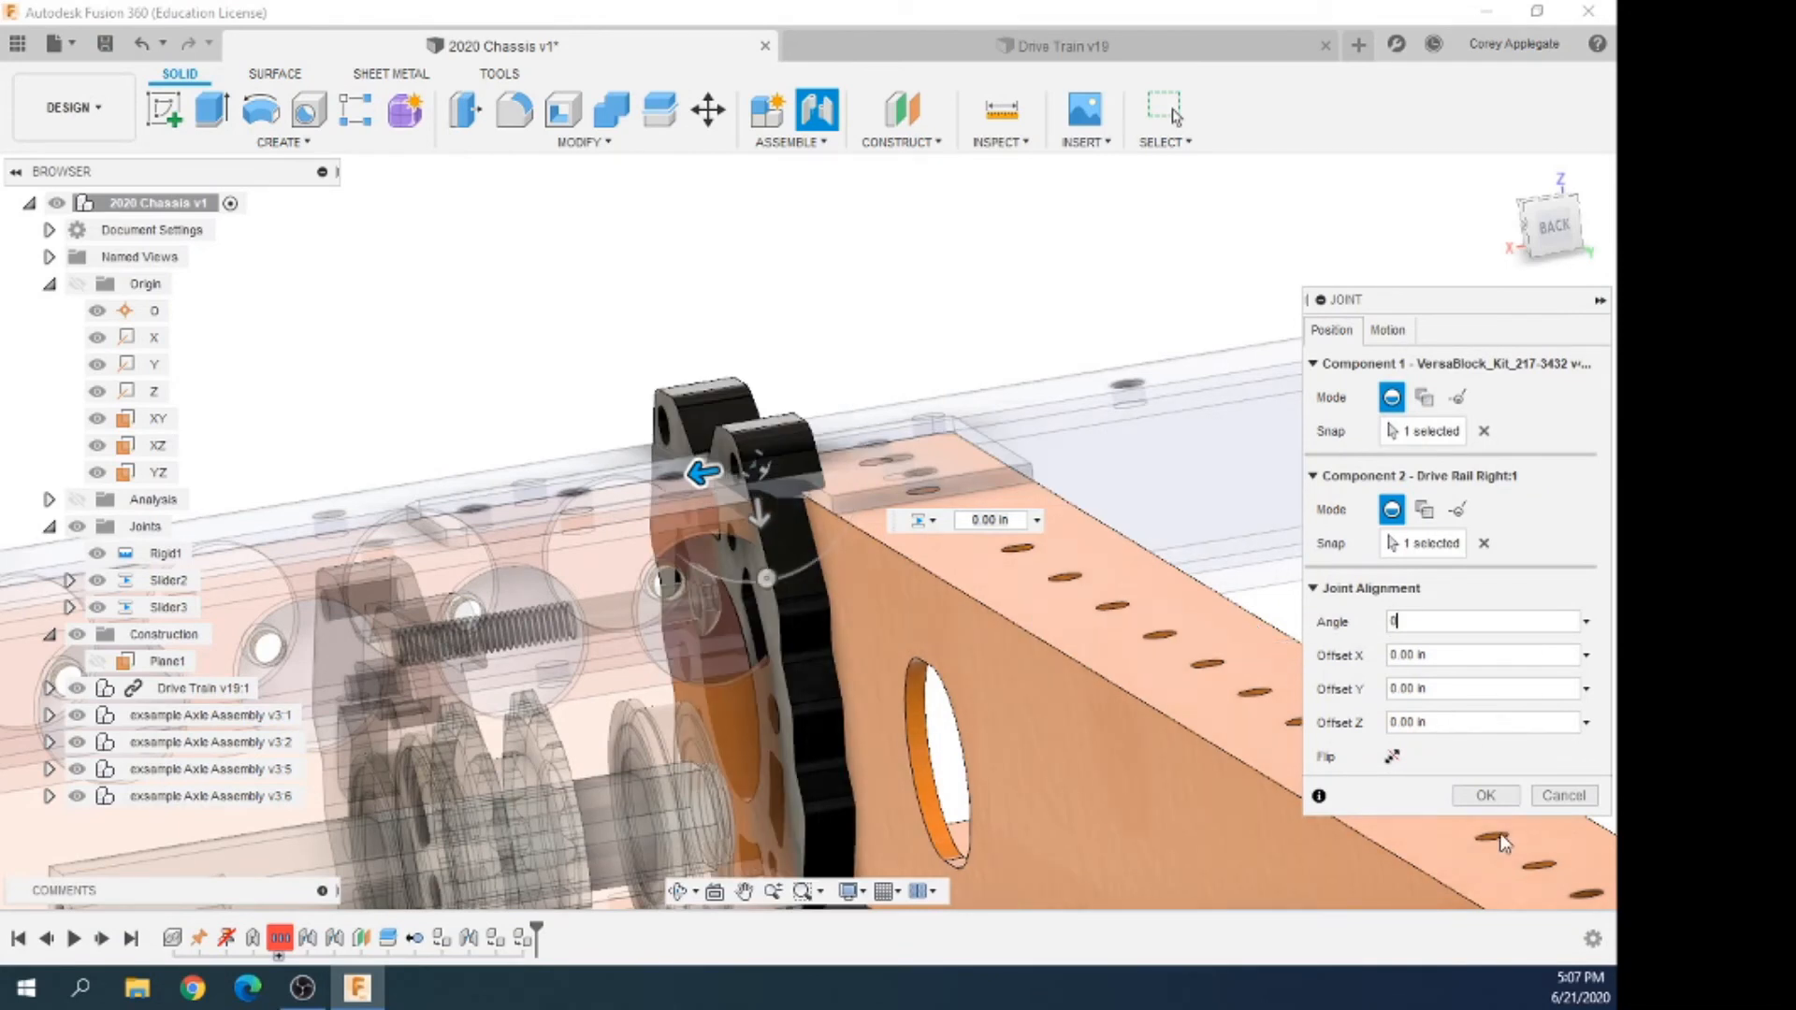
pyautogui.click(1485, 797)
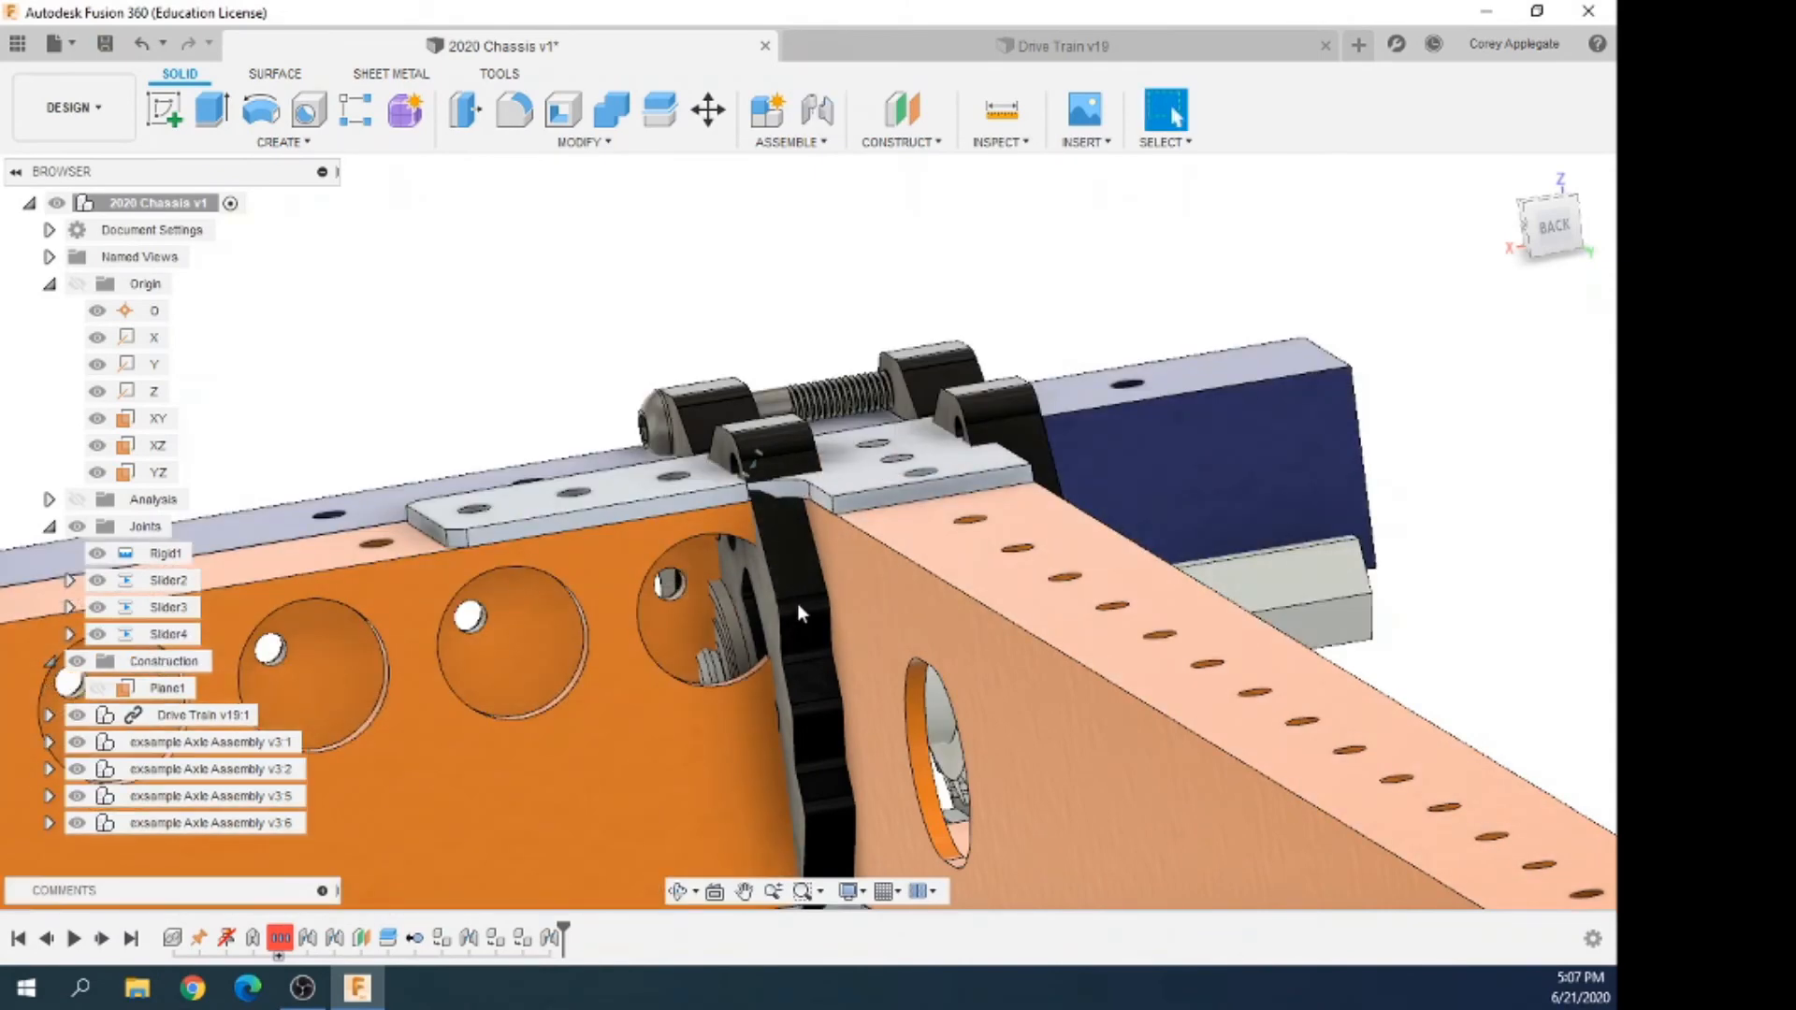
pyautogui.moveTo(797, 603); pyautogui.dragTo(879, 722)
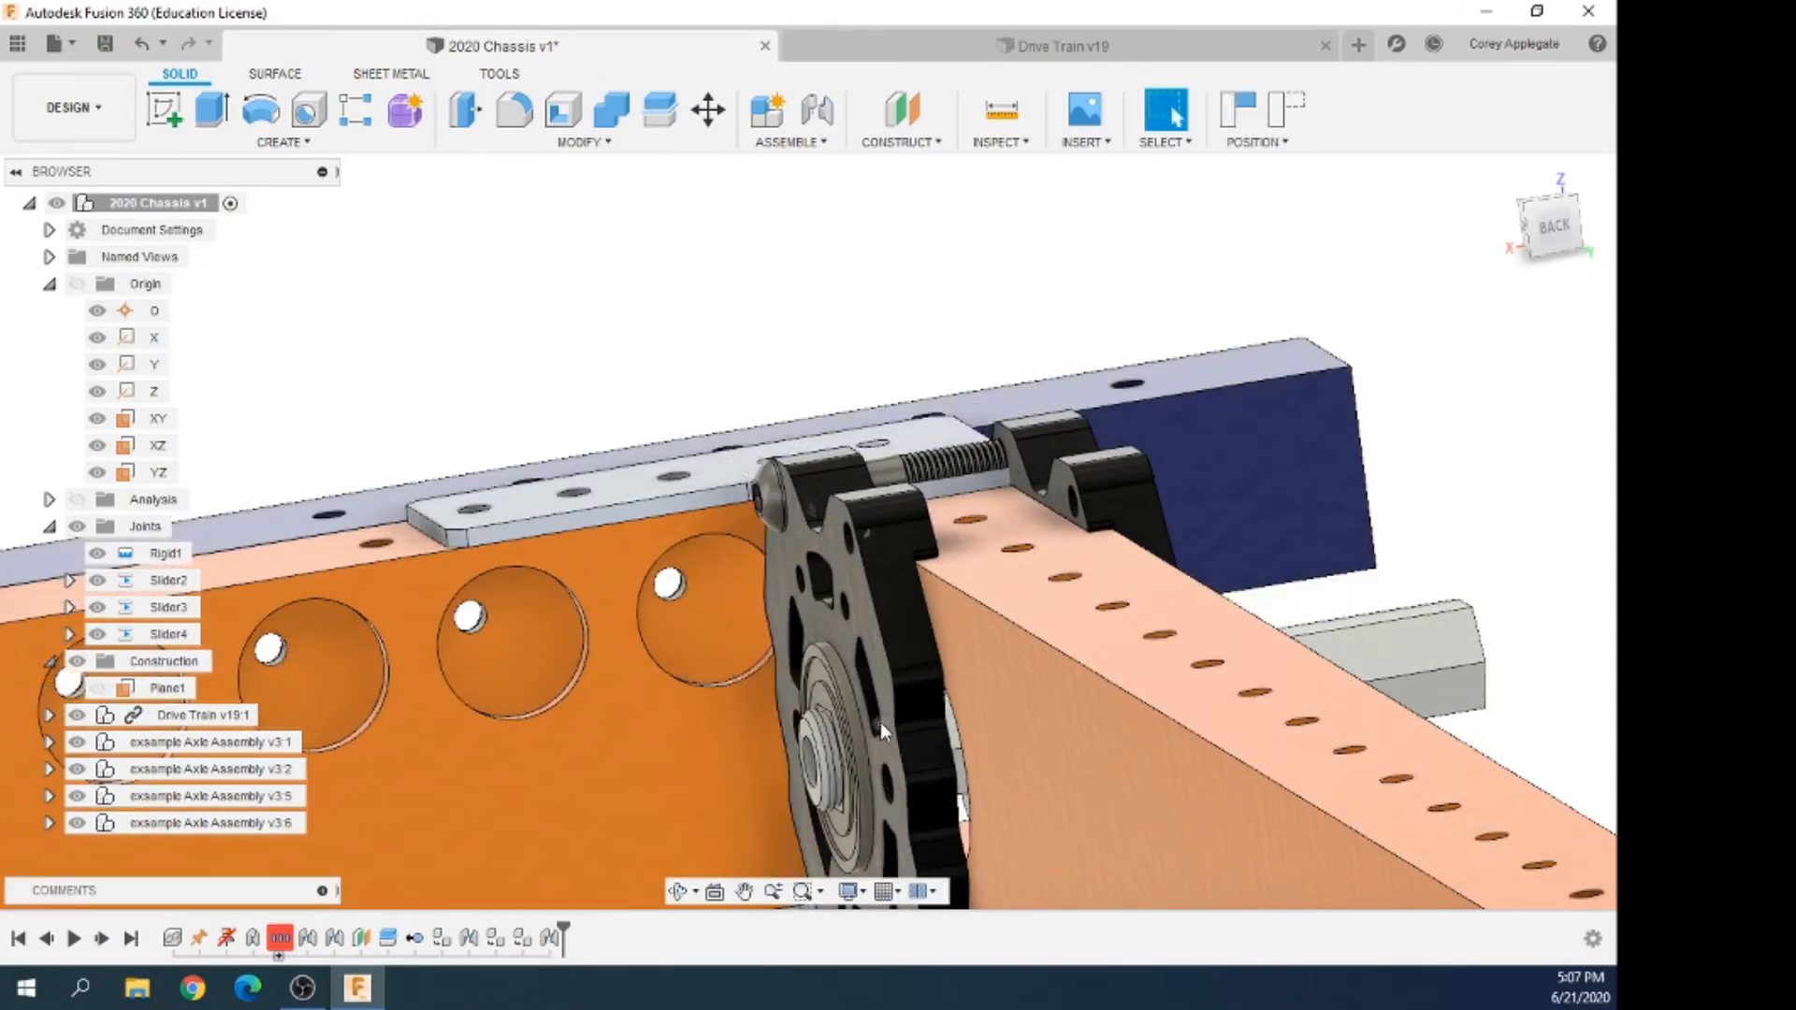
# Undo the axle assembly's last movement, and edit its Slider4 joint to an Offset Z of 3.4 in
pyautogui.hotkey('ctrl', 'z')
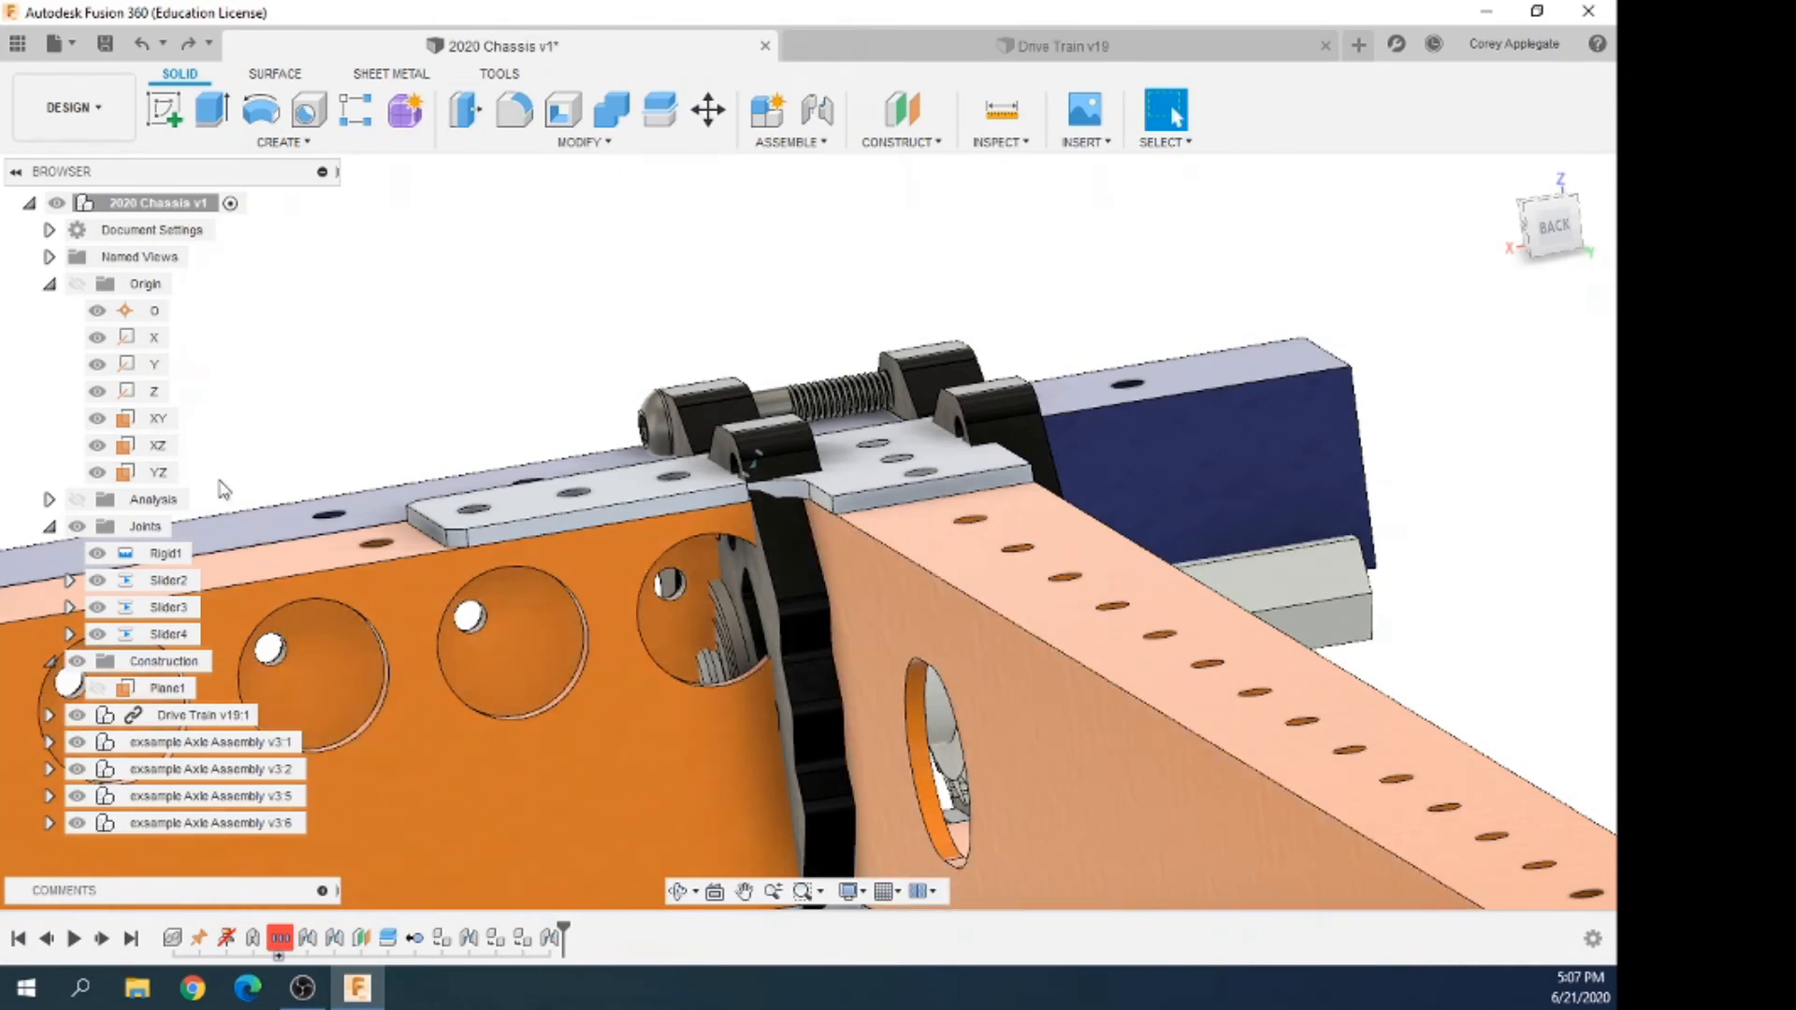
pyautogui.click(171, 636)
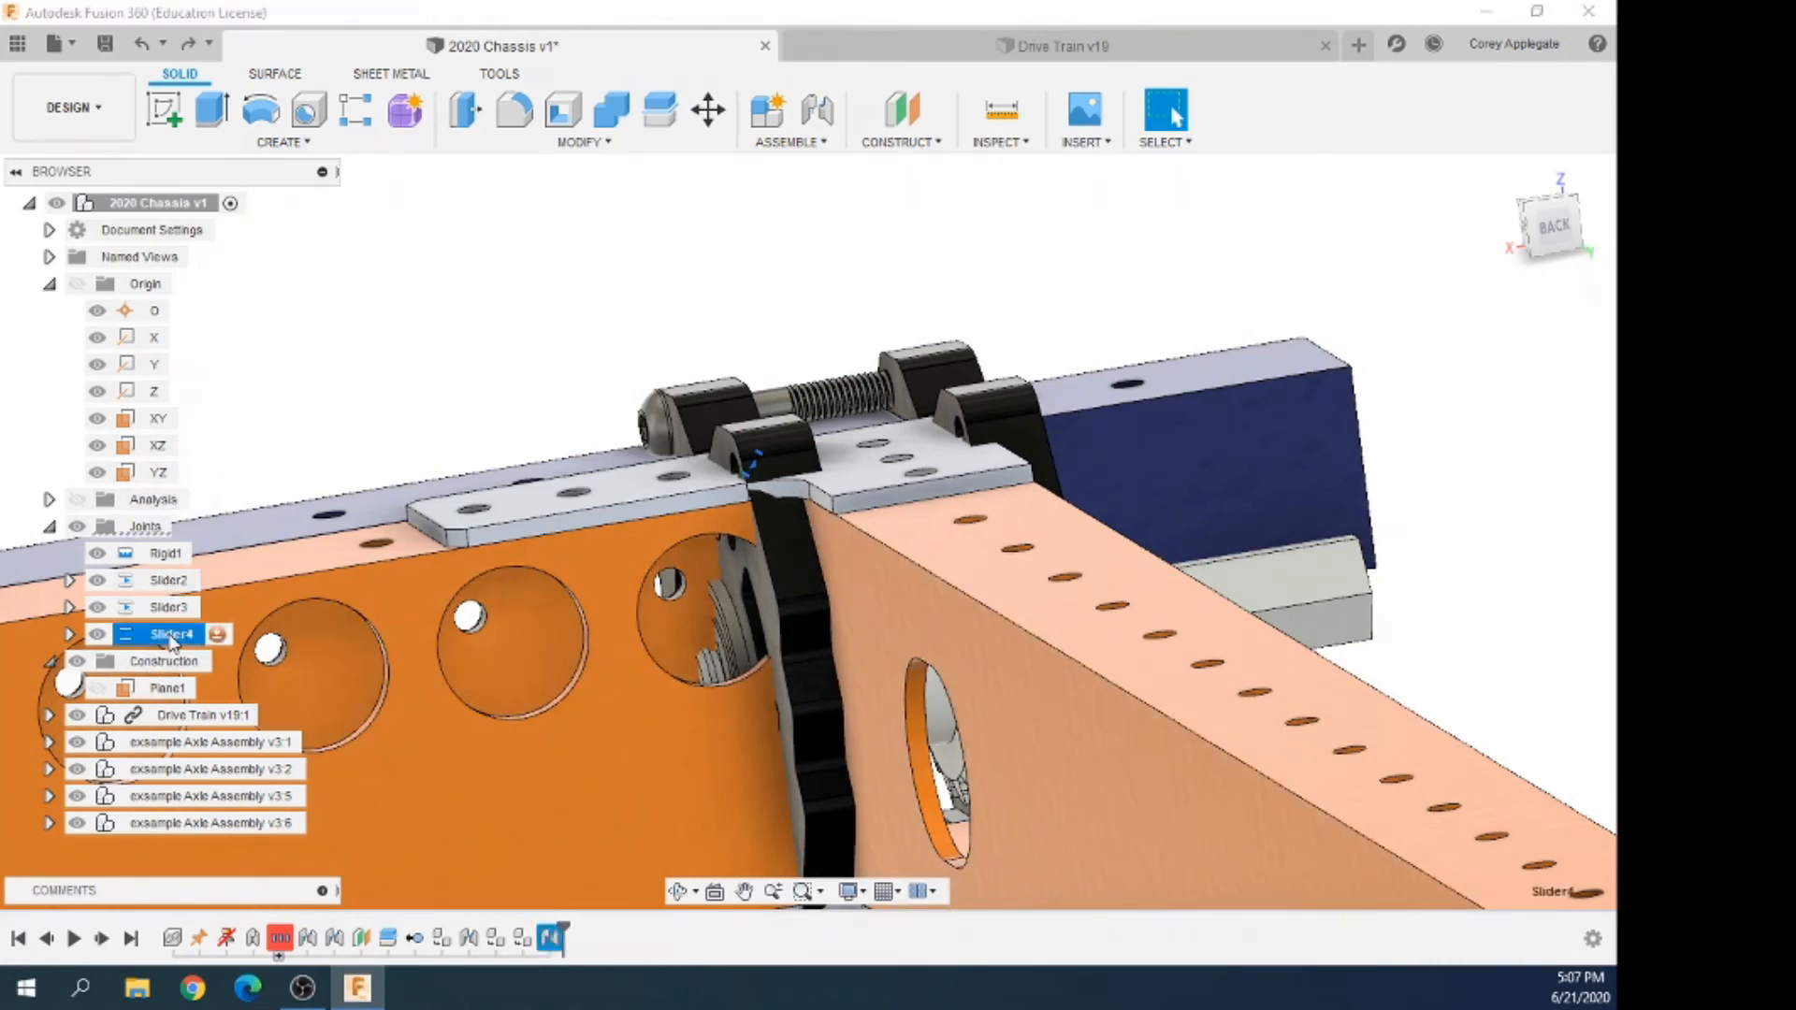
pyautogui.rightClick(171, 636)
pyautogui.click(257, 708)
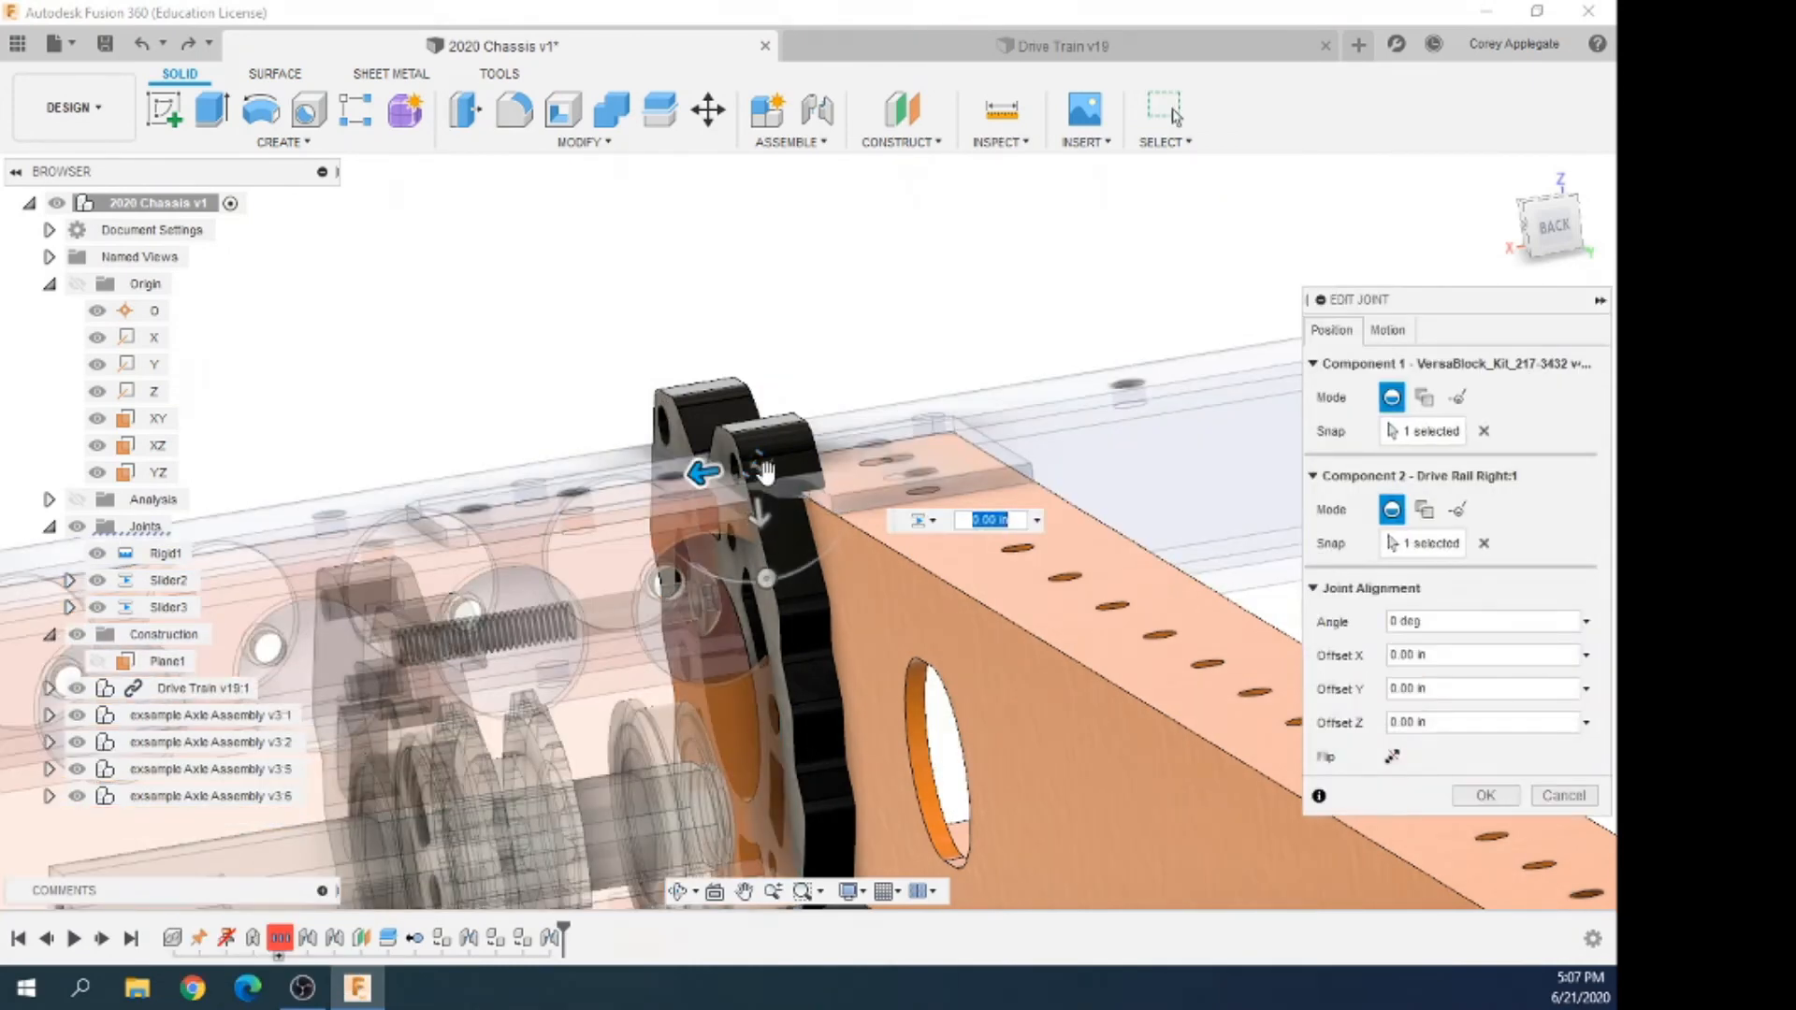
pyautogui.moveTo(767, 470); pyautogui.dragTo(945, 591)
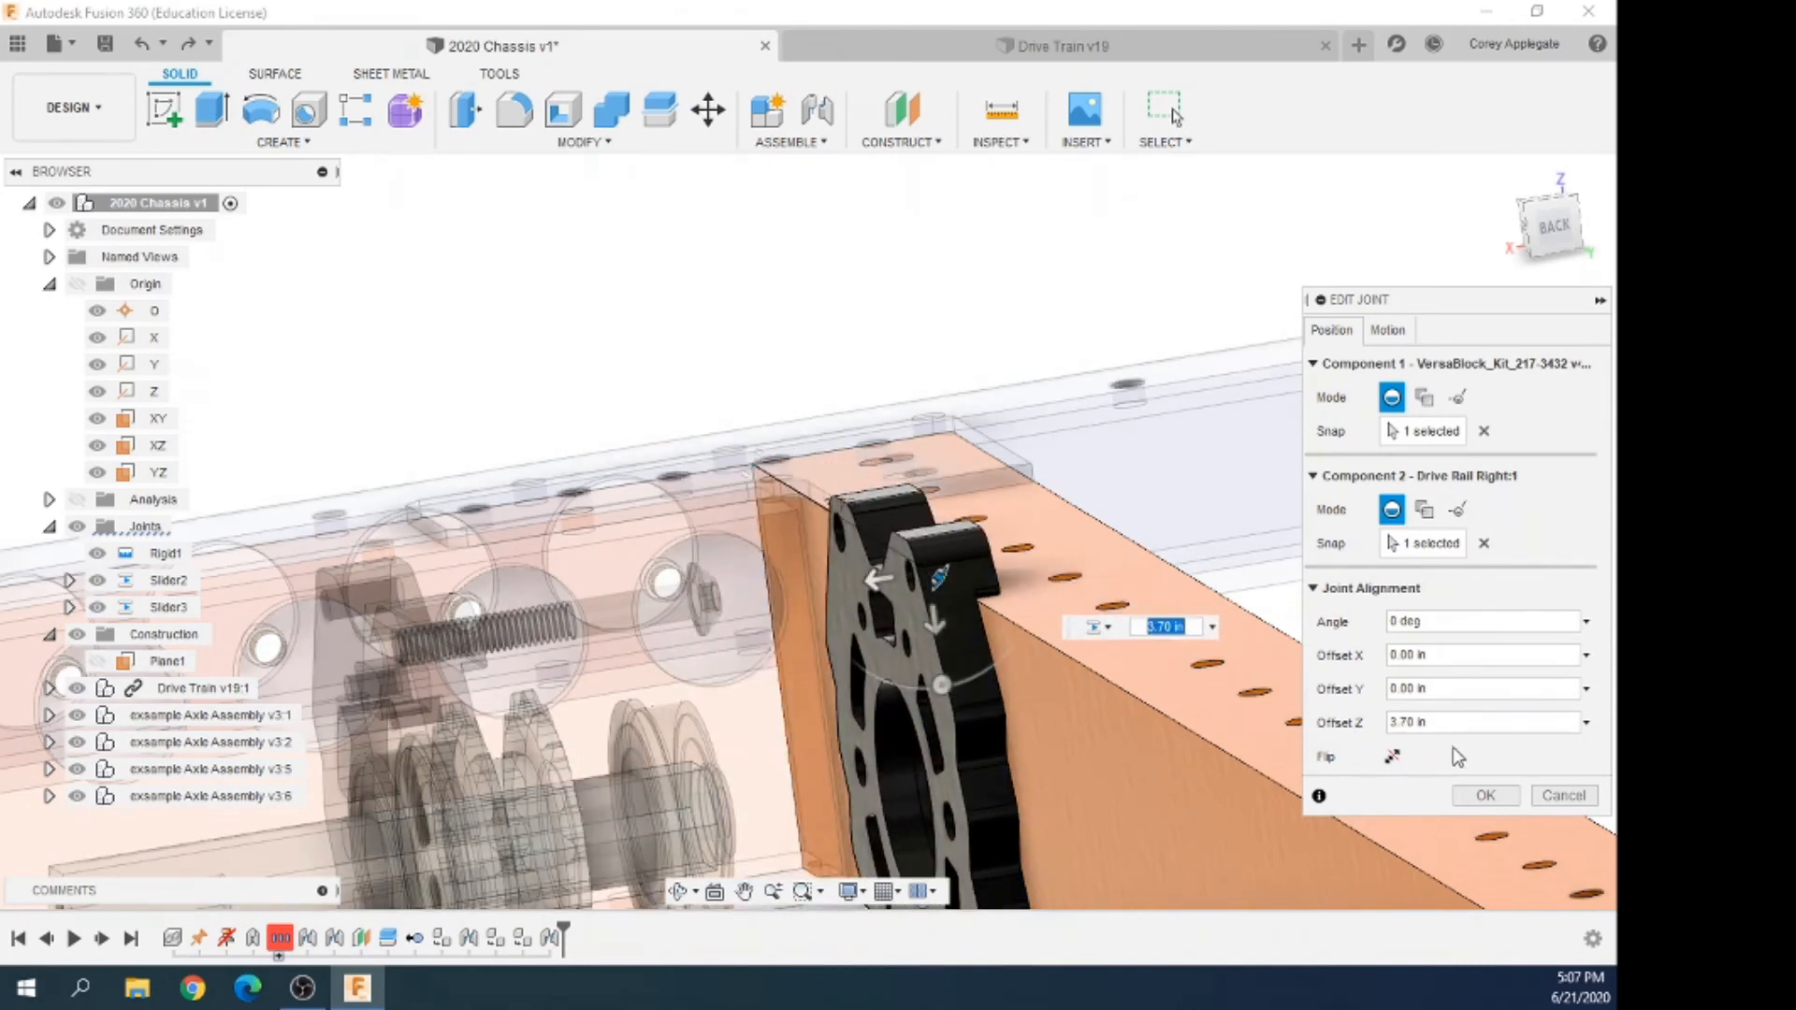
pyautogui.doubleClick(1407, 726)
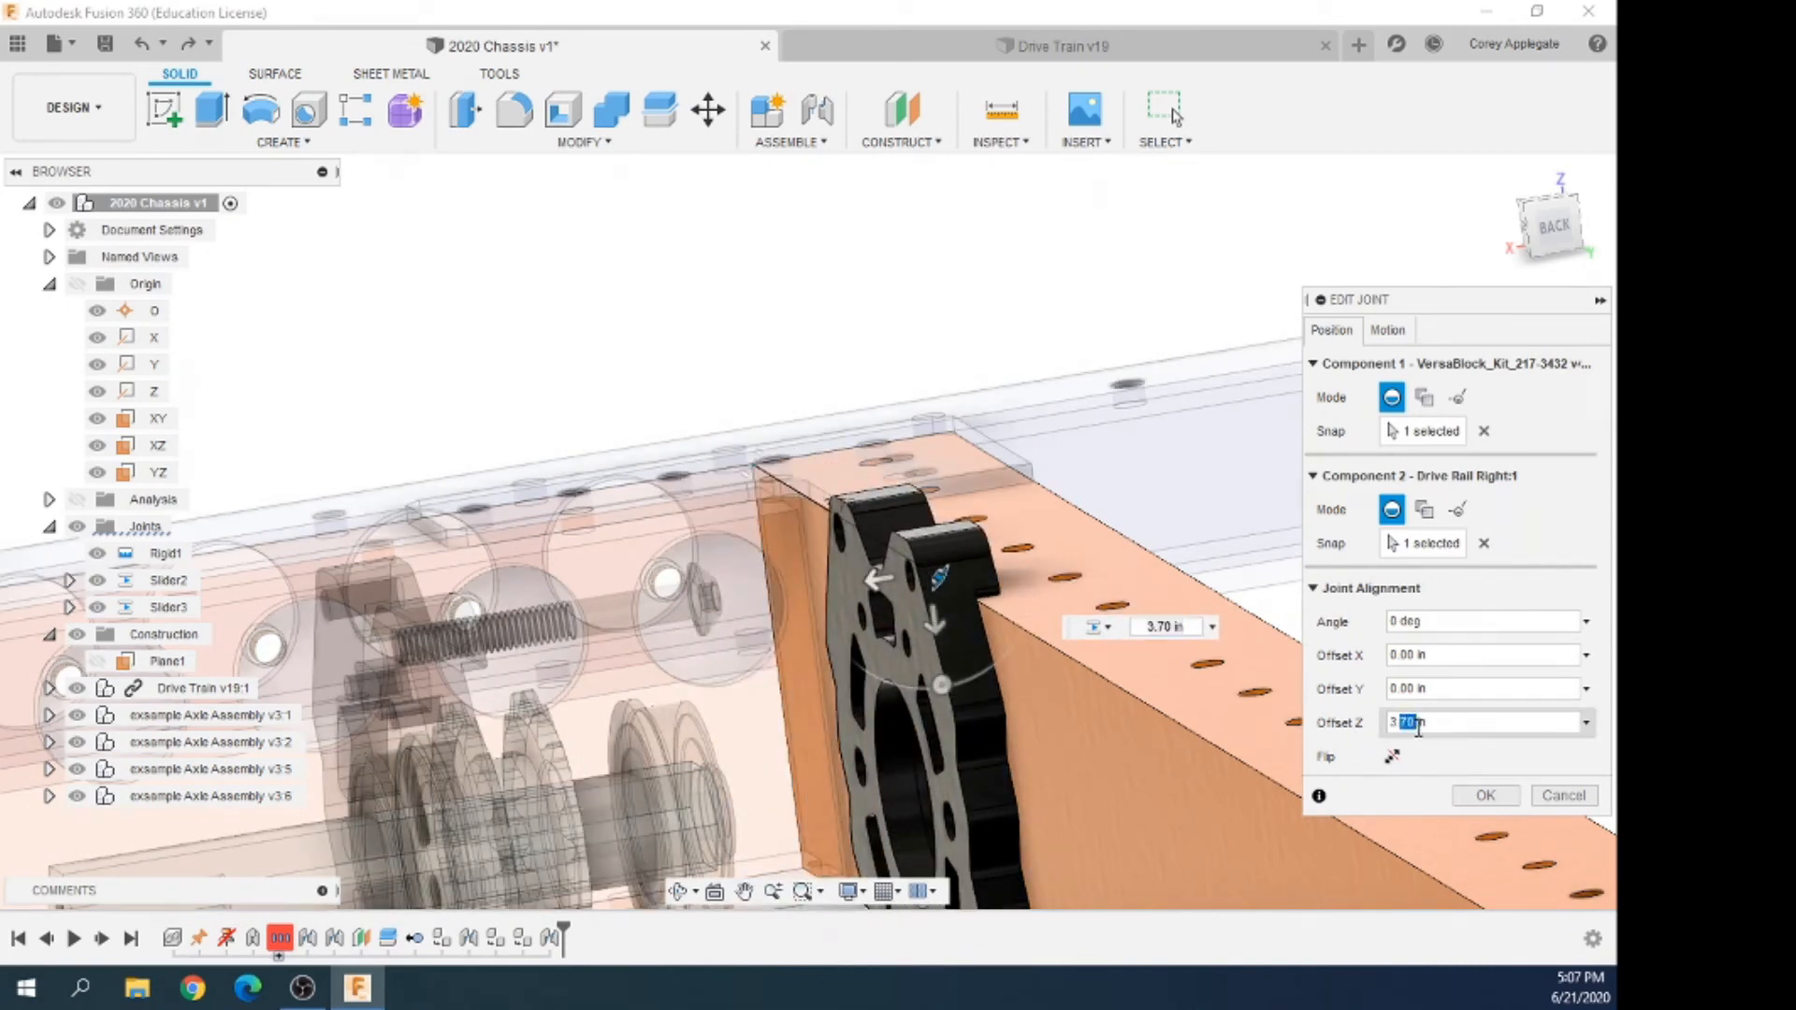
pyautogui.write('4')
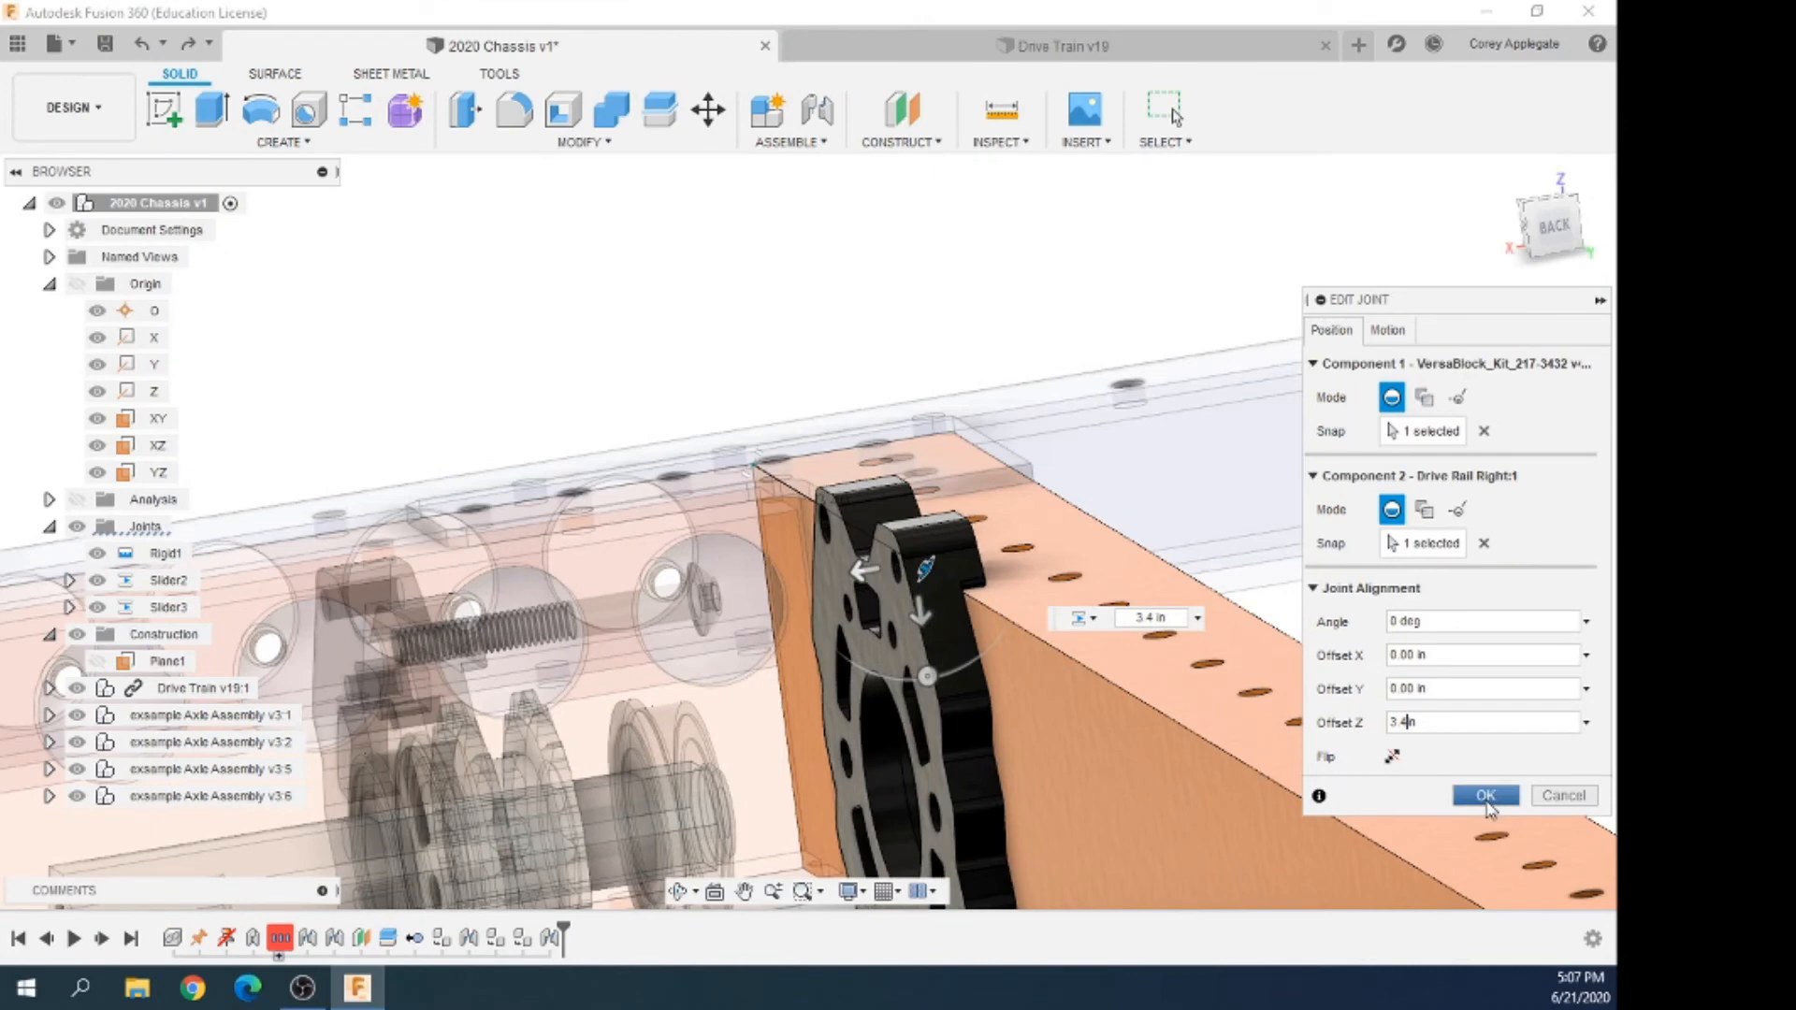
pyautogui.click(1486, 796)
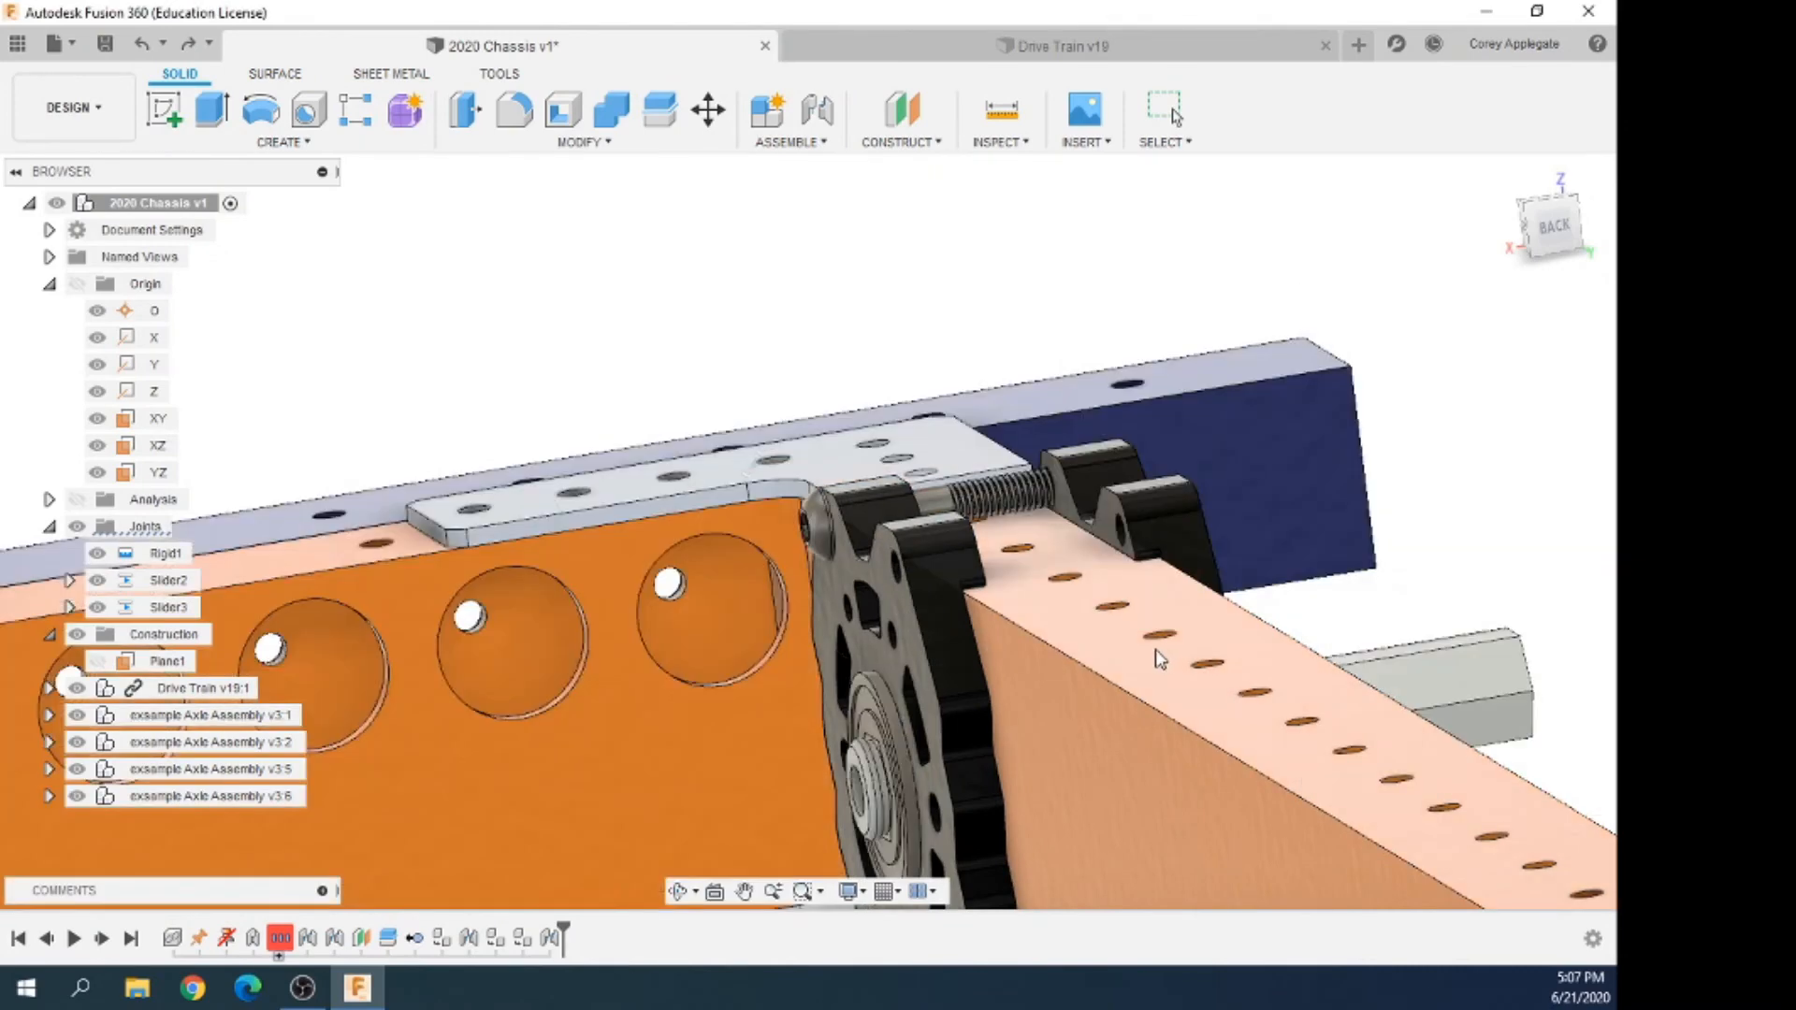
# Start a slider joint with its first component snapped to the inner VersaBlock face of the axle assembly at Drive Rail Right's other end
pyautogui.scroll(3, 546, 448)
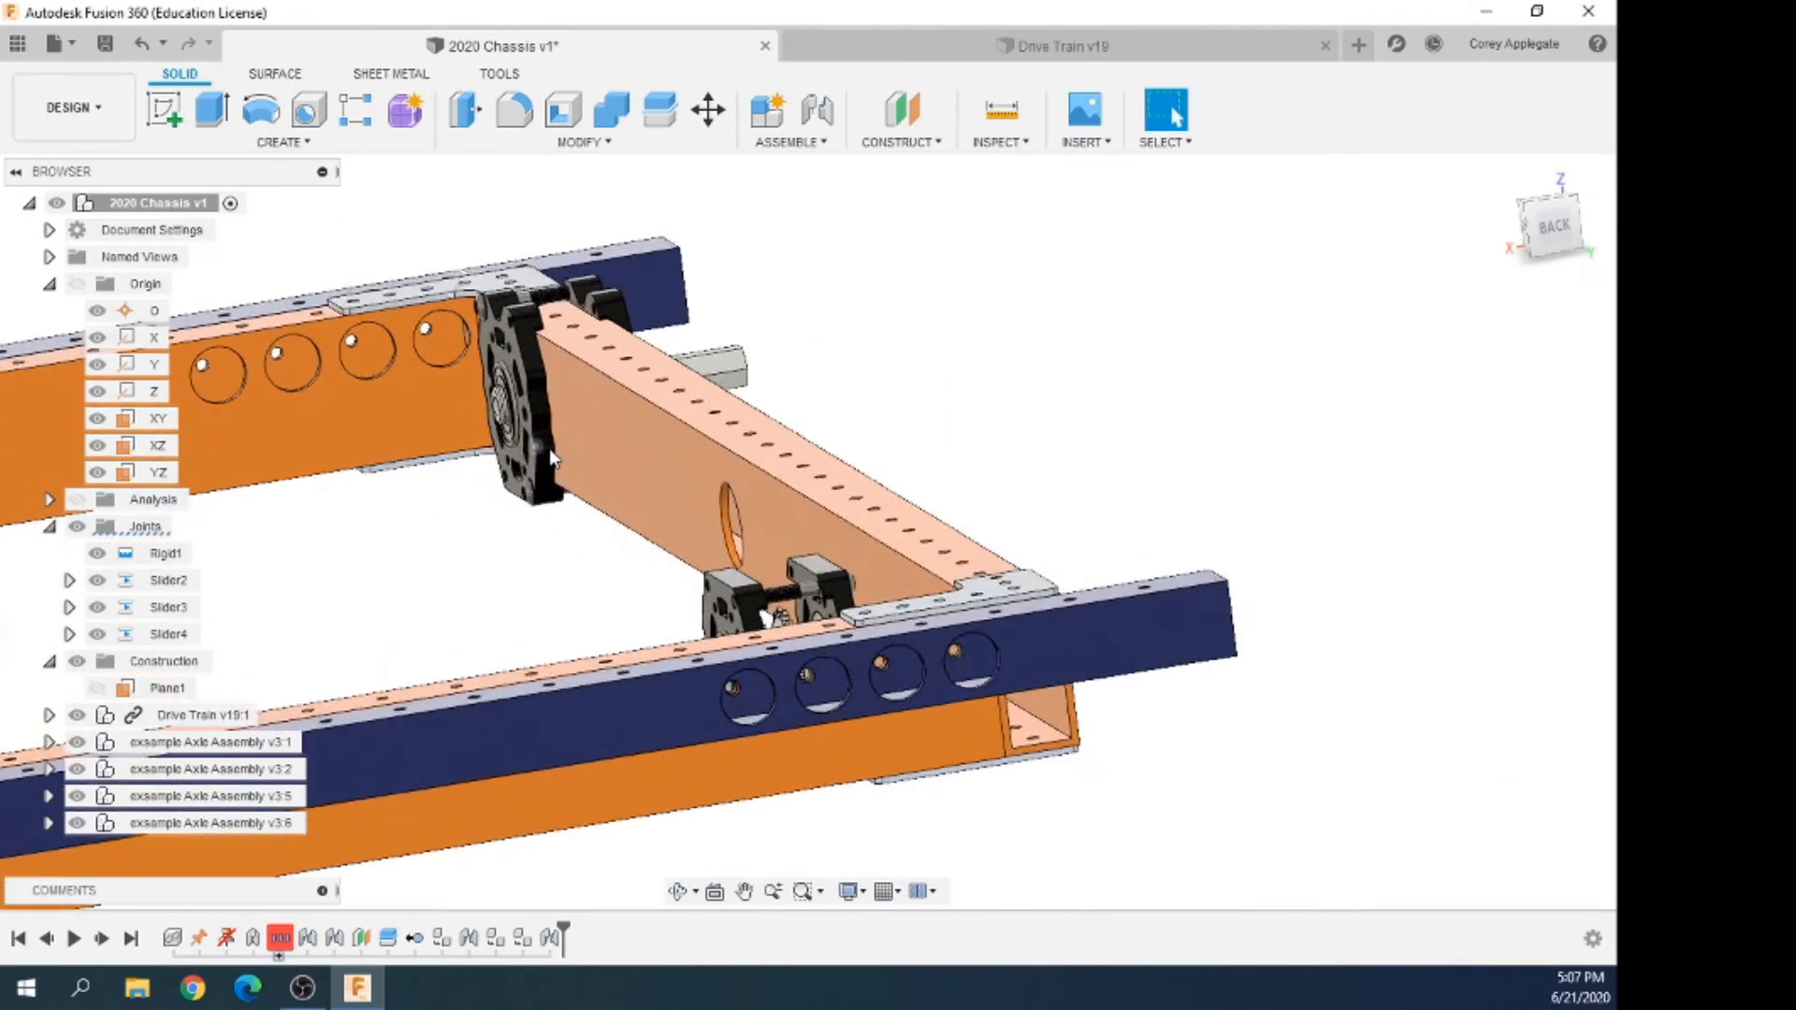
pyautogui.click(818, 116)
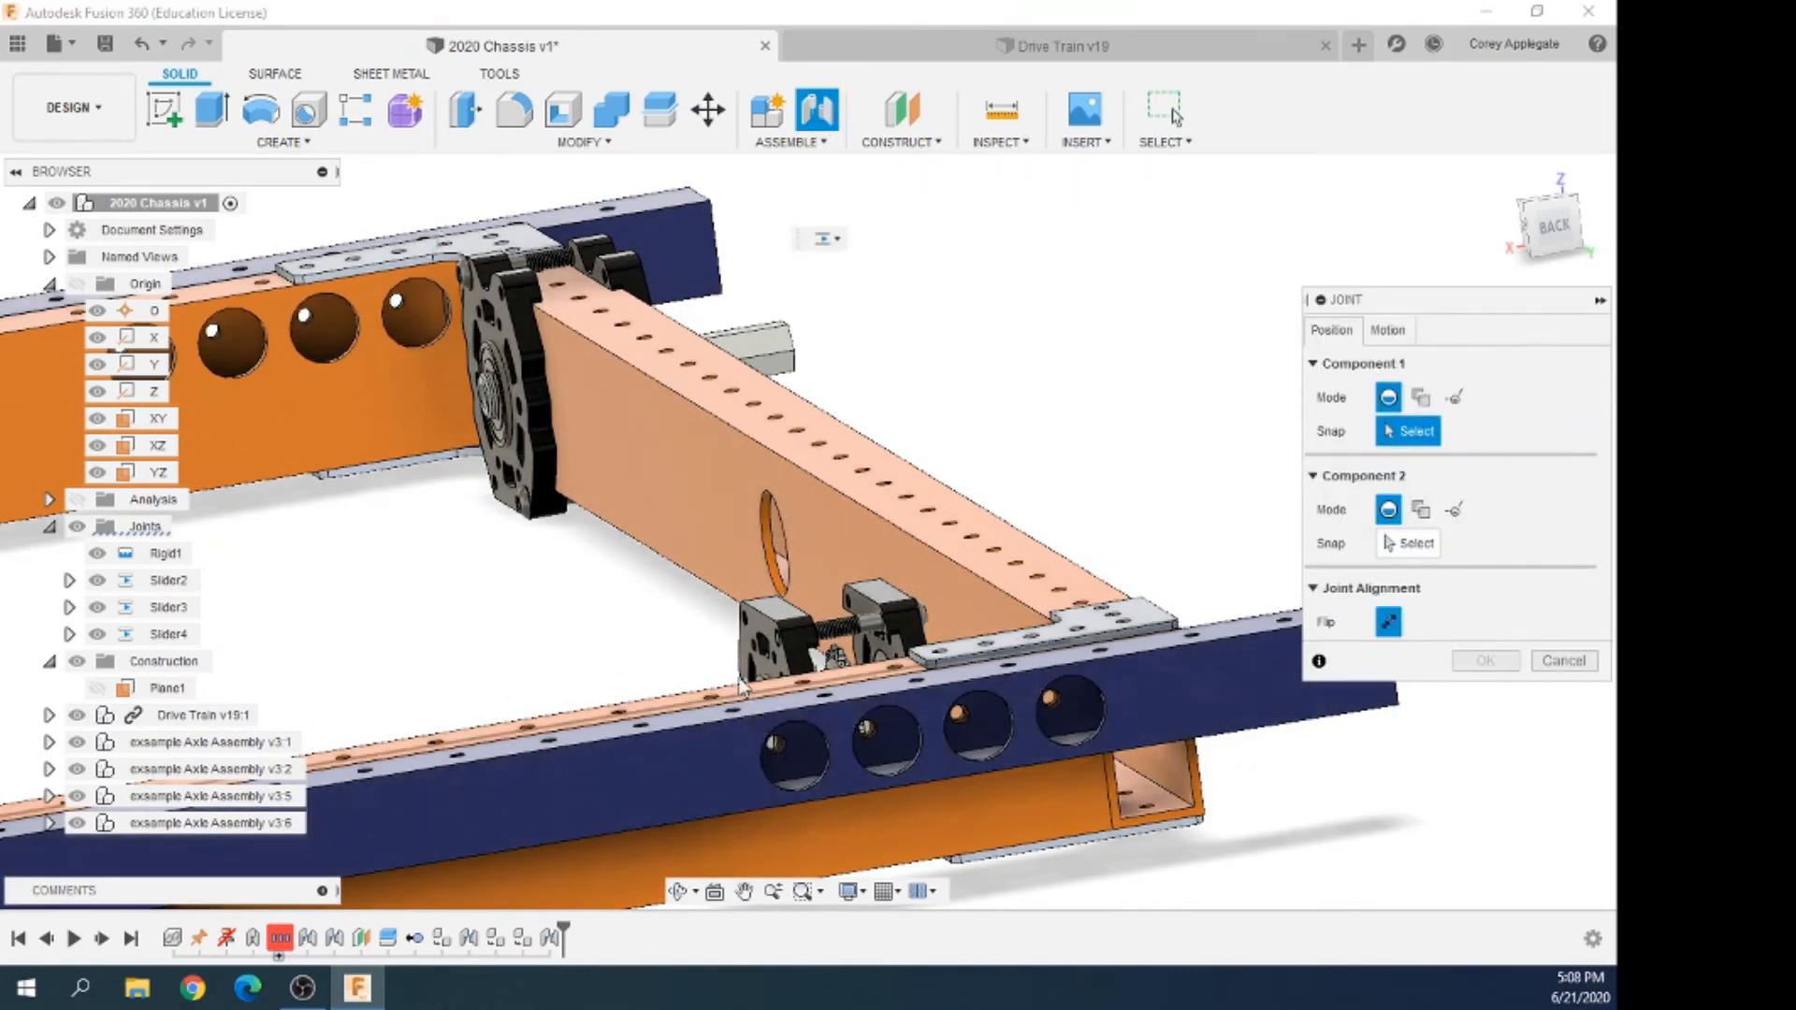
pyautogui.click(896, 688)
pyautogui.keyDown('shift'); pyautogui.moveTo(1033, 652); pyautogui.dragTo(1068, 610, button='middle'); pyautogui.keyUp('shift')
pyautogui.scroll(-3, 1034, 654)
pyautogui.scroll(-4, 713, 662)
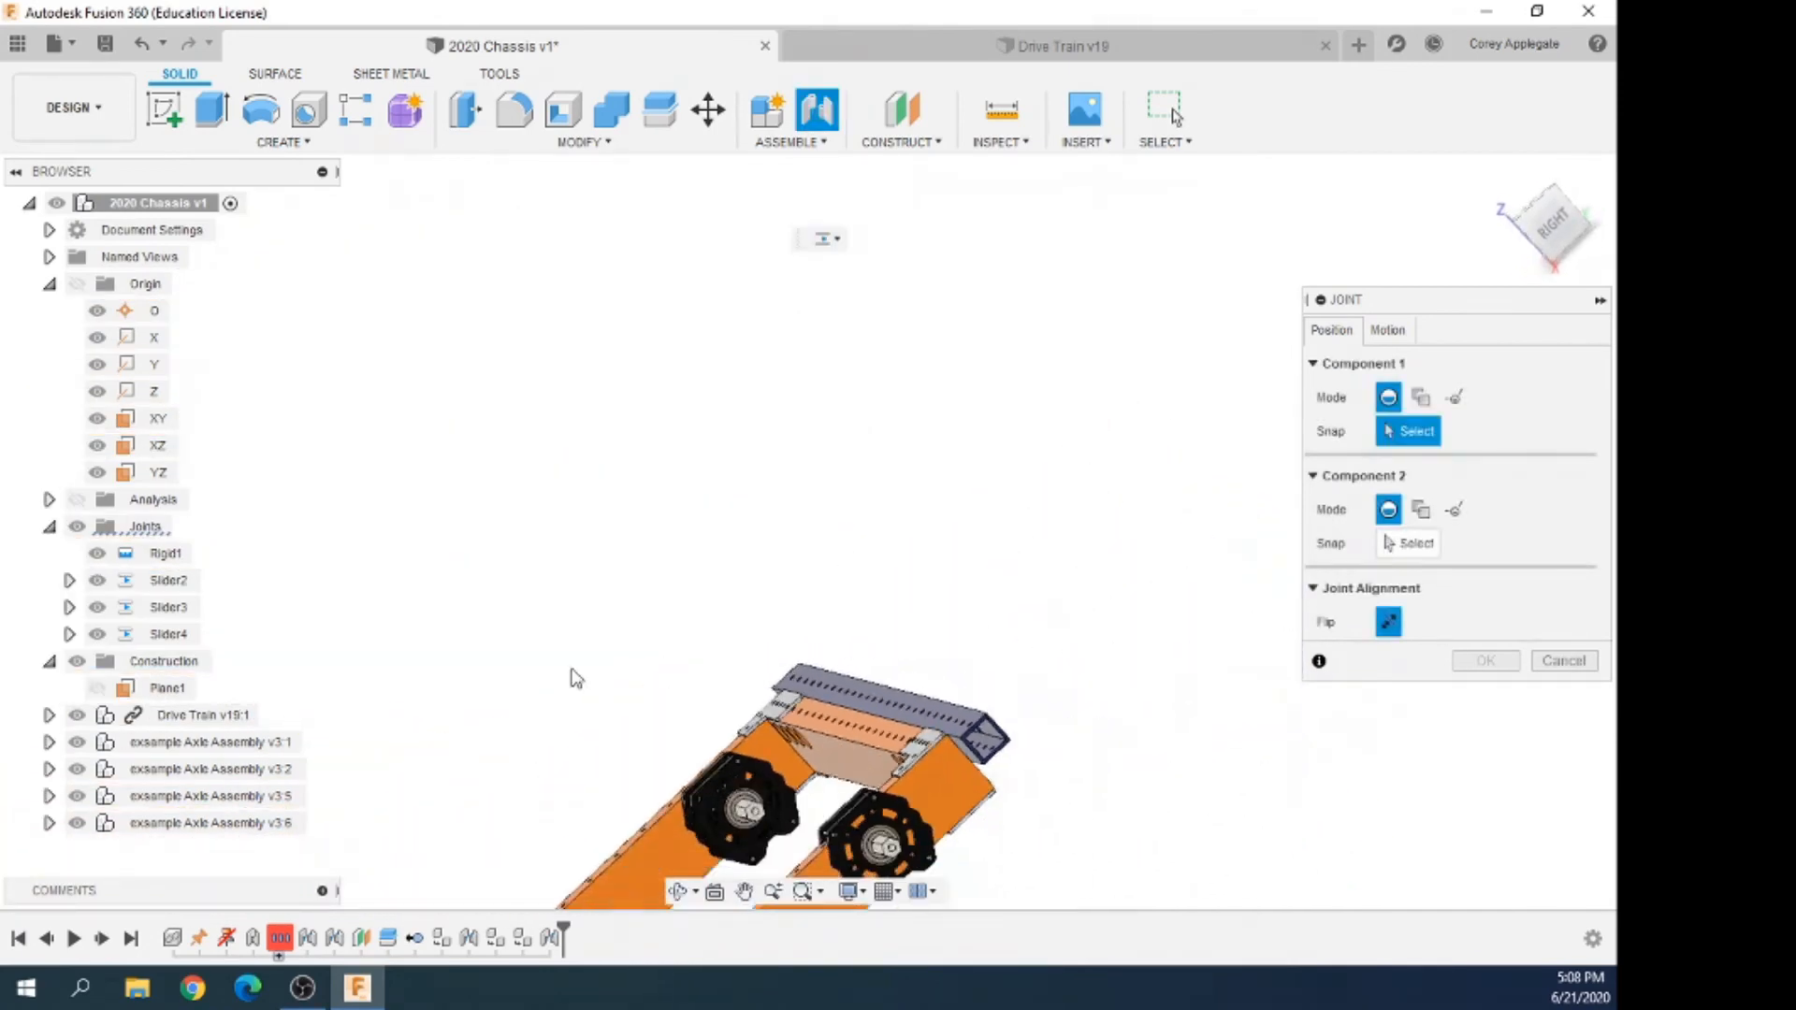
pyautogui.scroll(-3, 817, 630)
pyautogui.scroll(6, 819, 637)
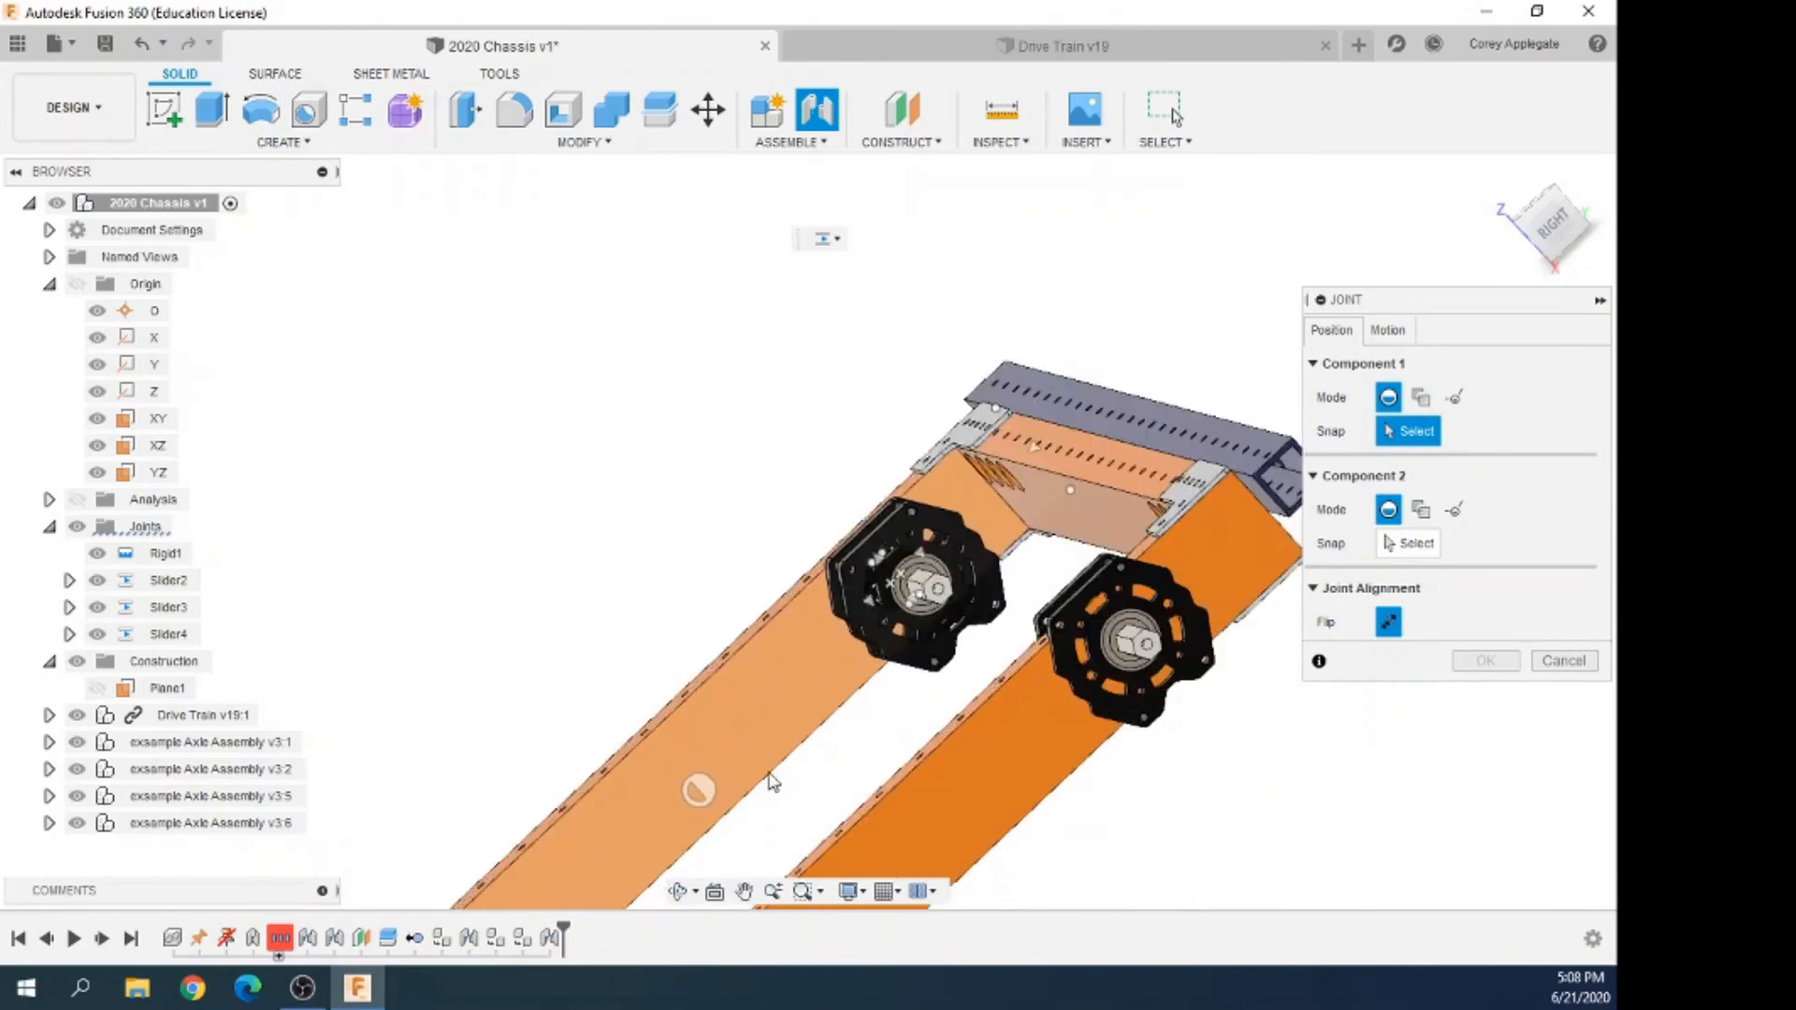
pyautogui.click(827, 744)
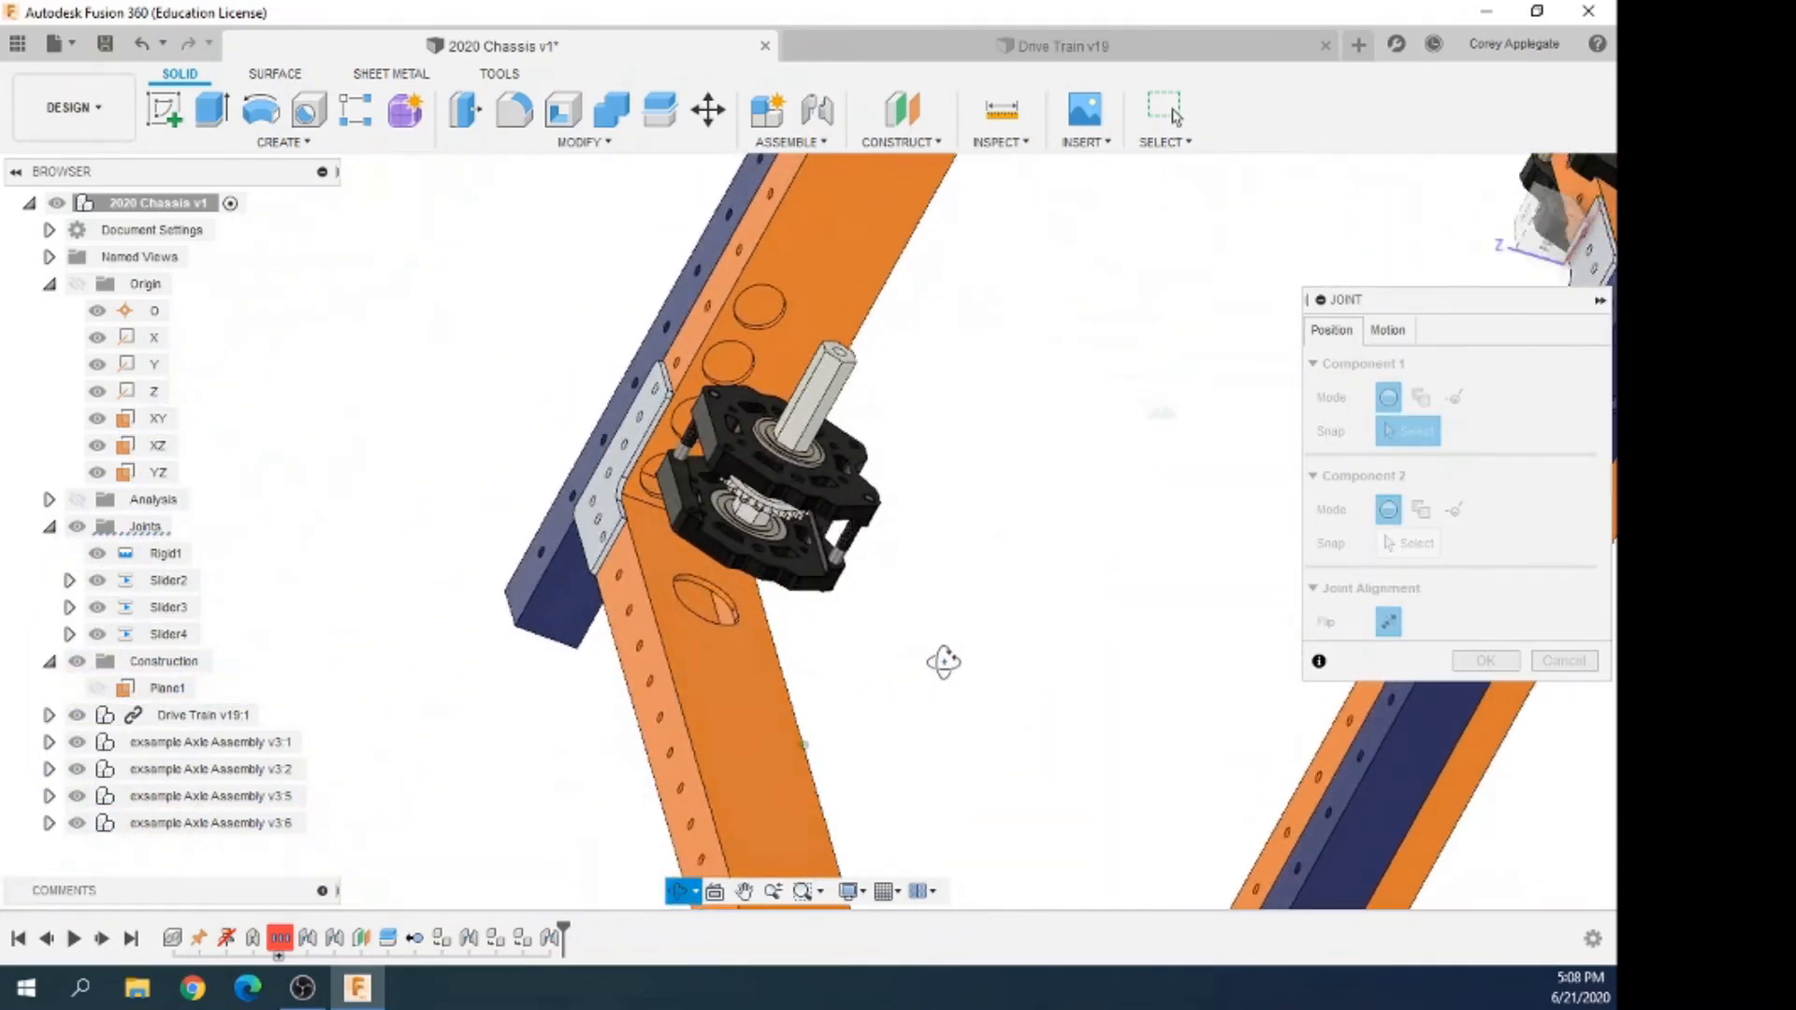
pyautogui.scroll(10, 903, 627)
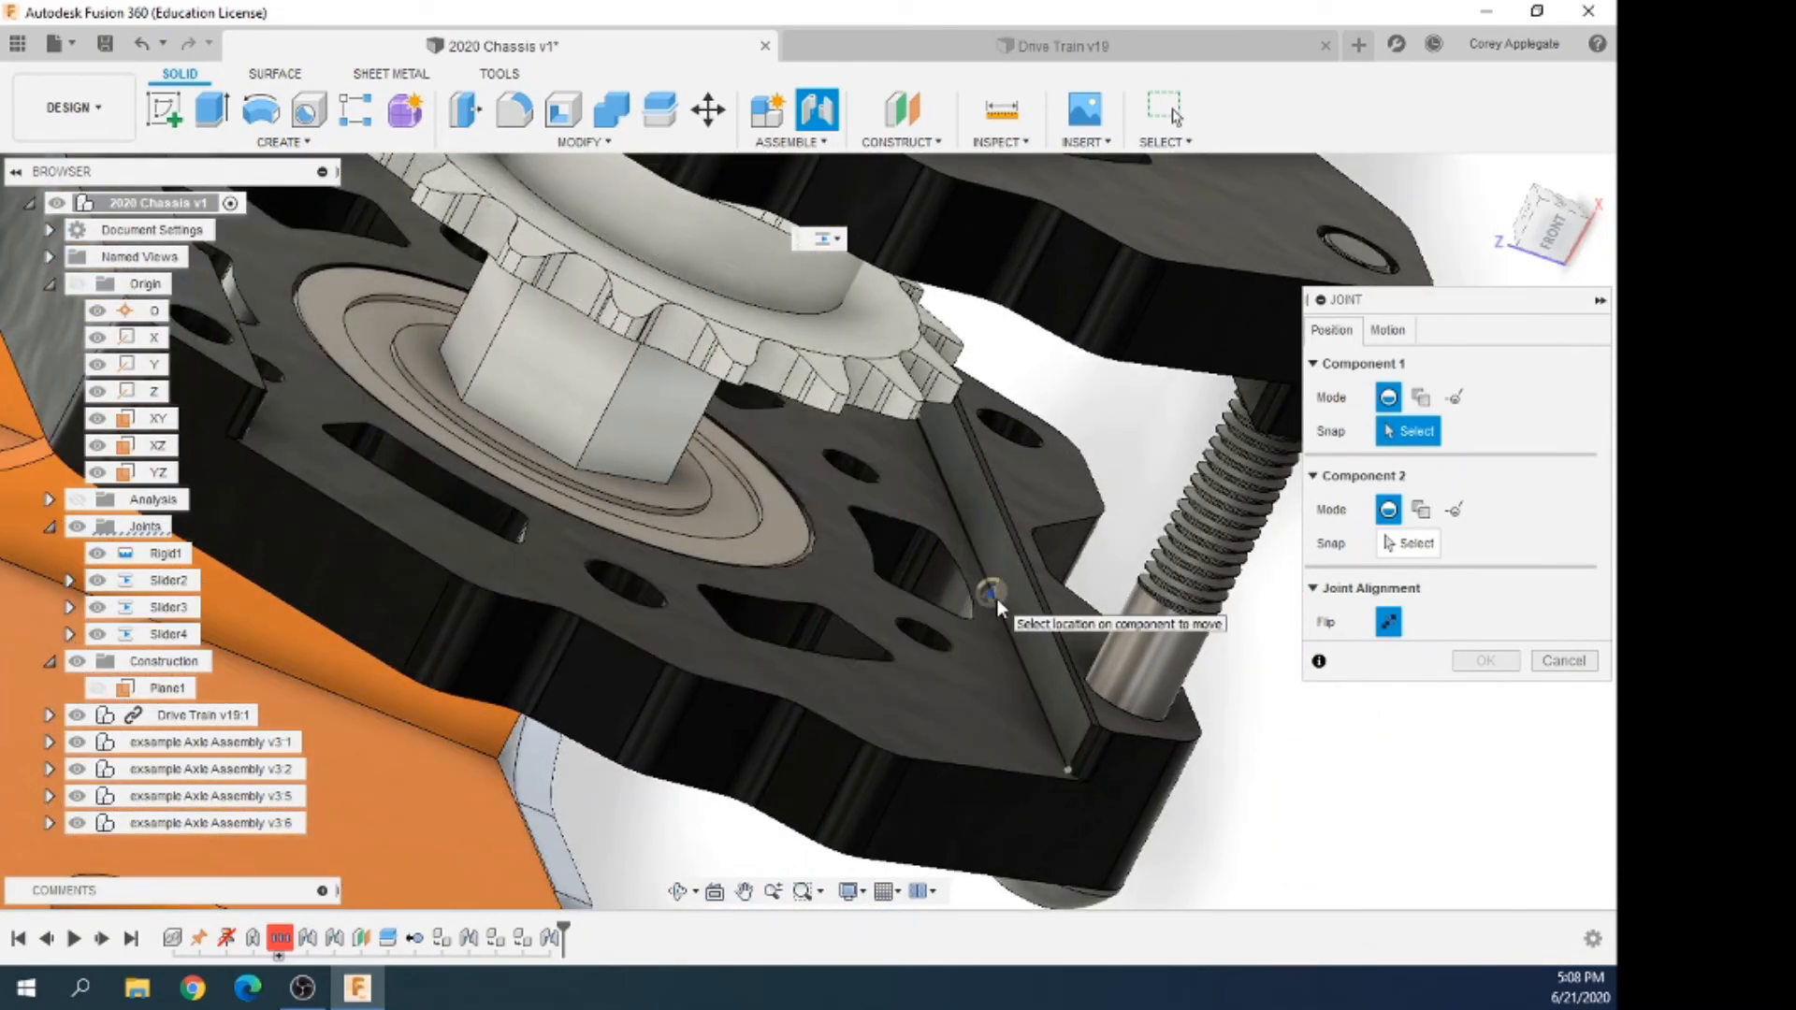
pyautogui.click(995, 597)
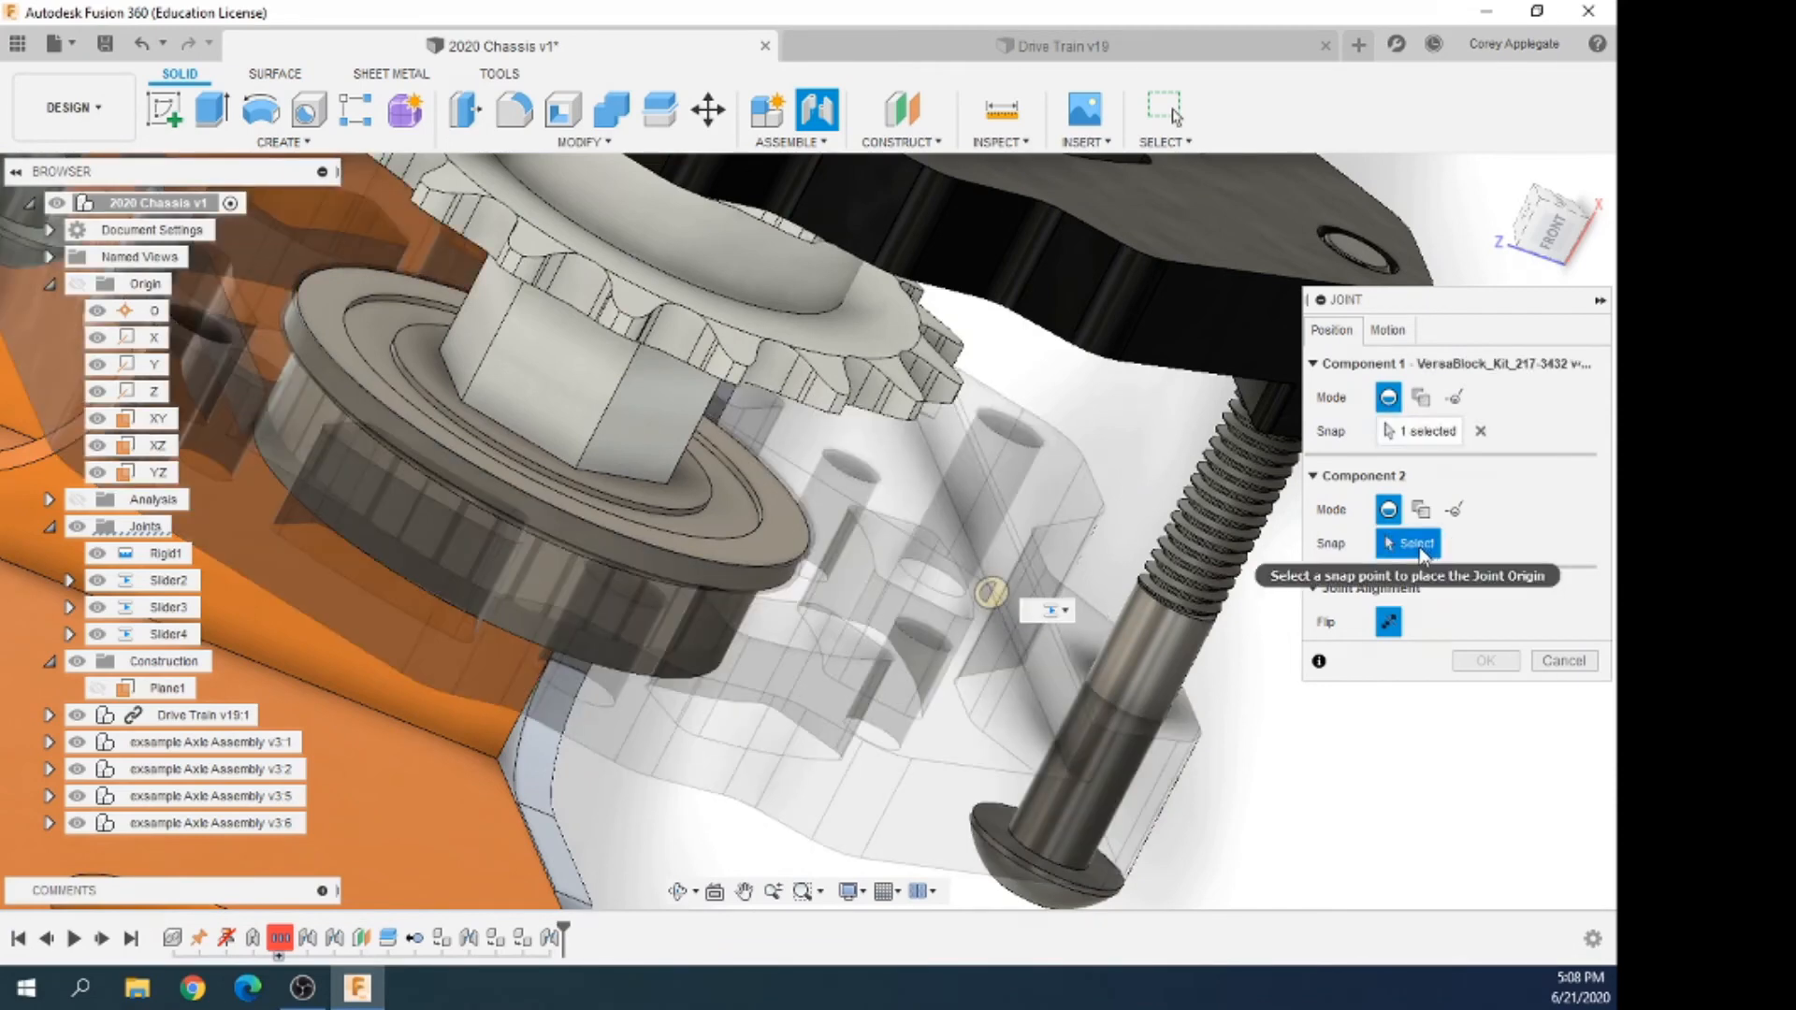
# Snap the joint's second component to the end of Drive Rail Right's long edge beside this axle assembly
pyautogui.scroll(-5, 1148, 856)
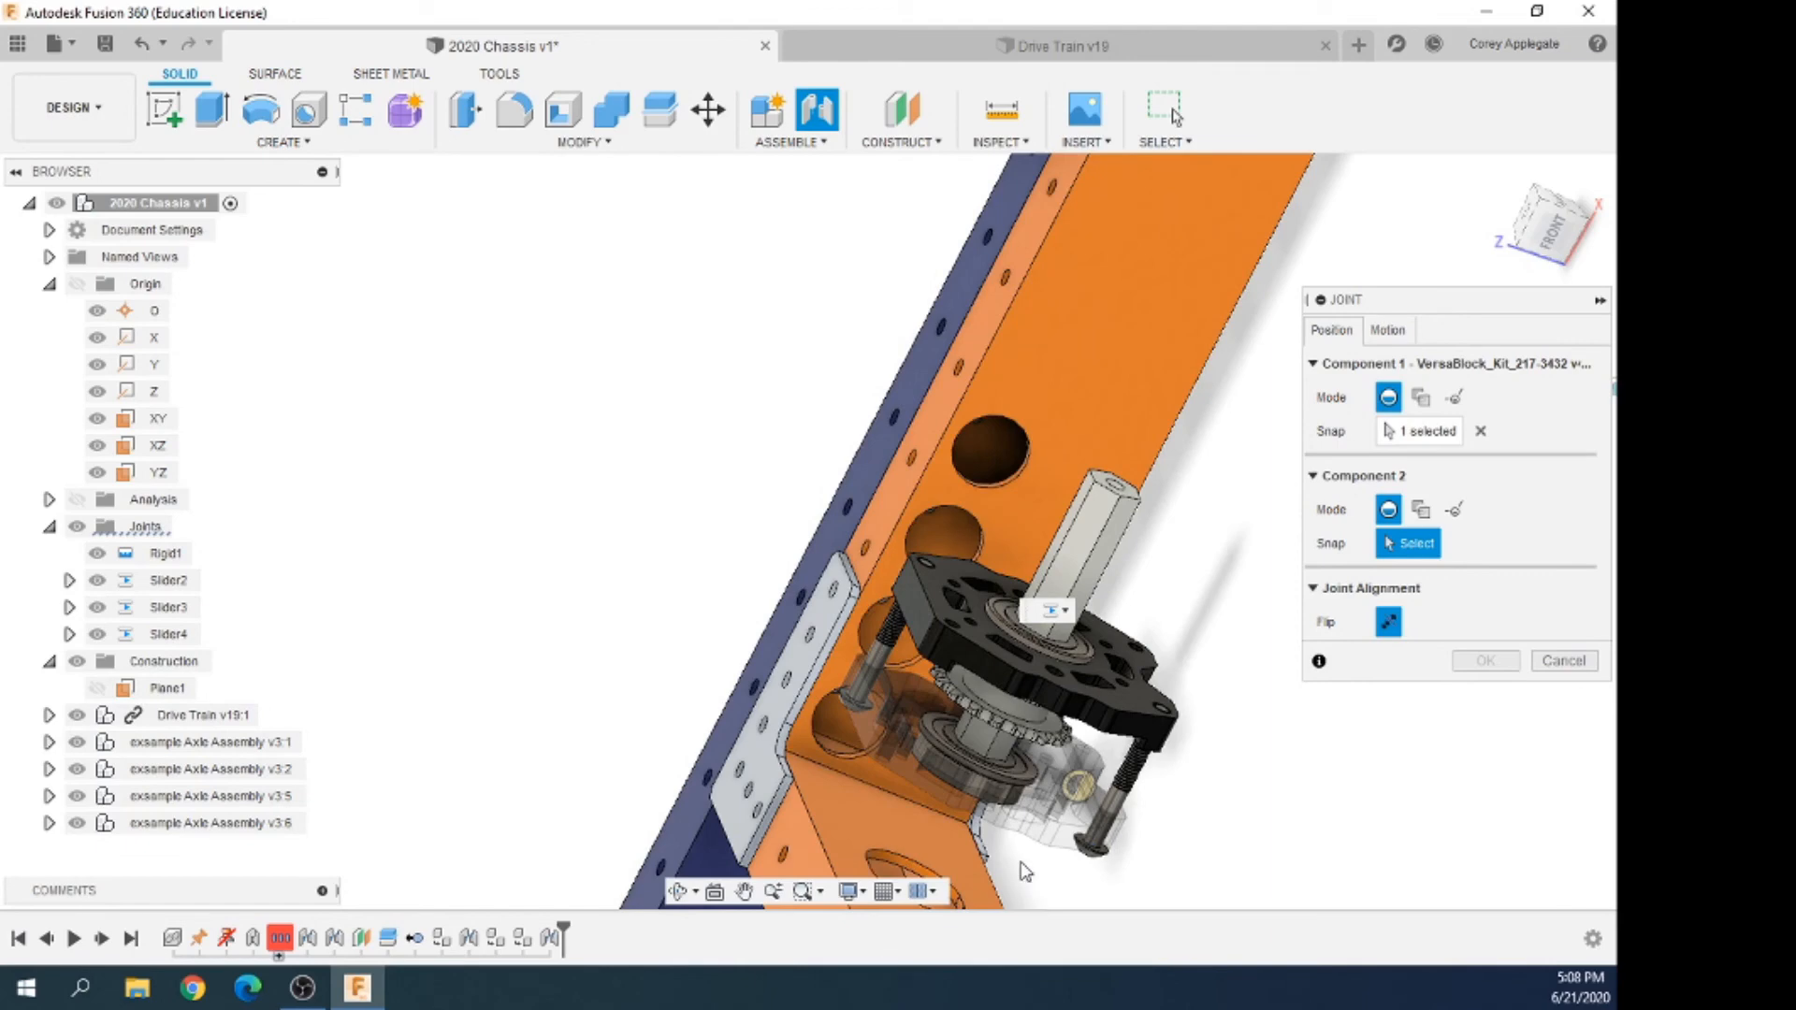
pyautogui.keyDown('shift'); pyautogui.moveTo(963, 906); pyautogui.dragTo(909, 842, button='middle'); pyautogui.keyUp('shift')
pyautogui.scroll(-5, 893, 833)
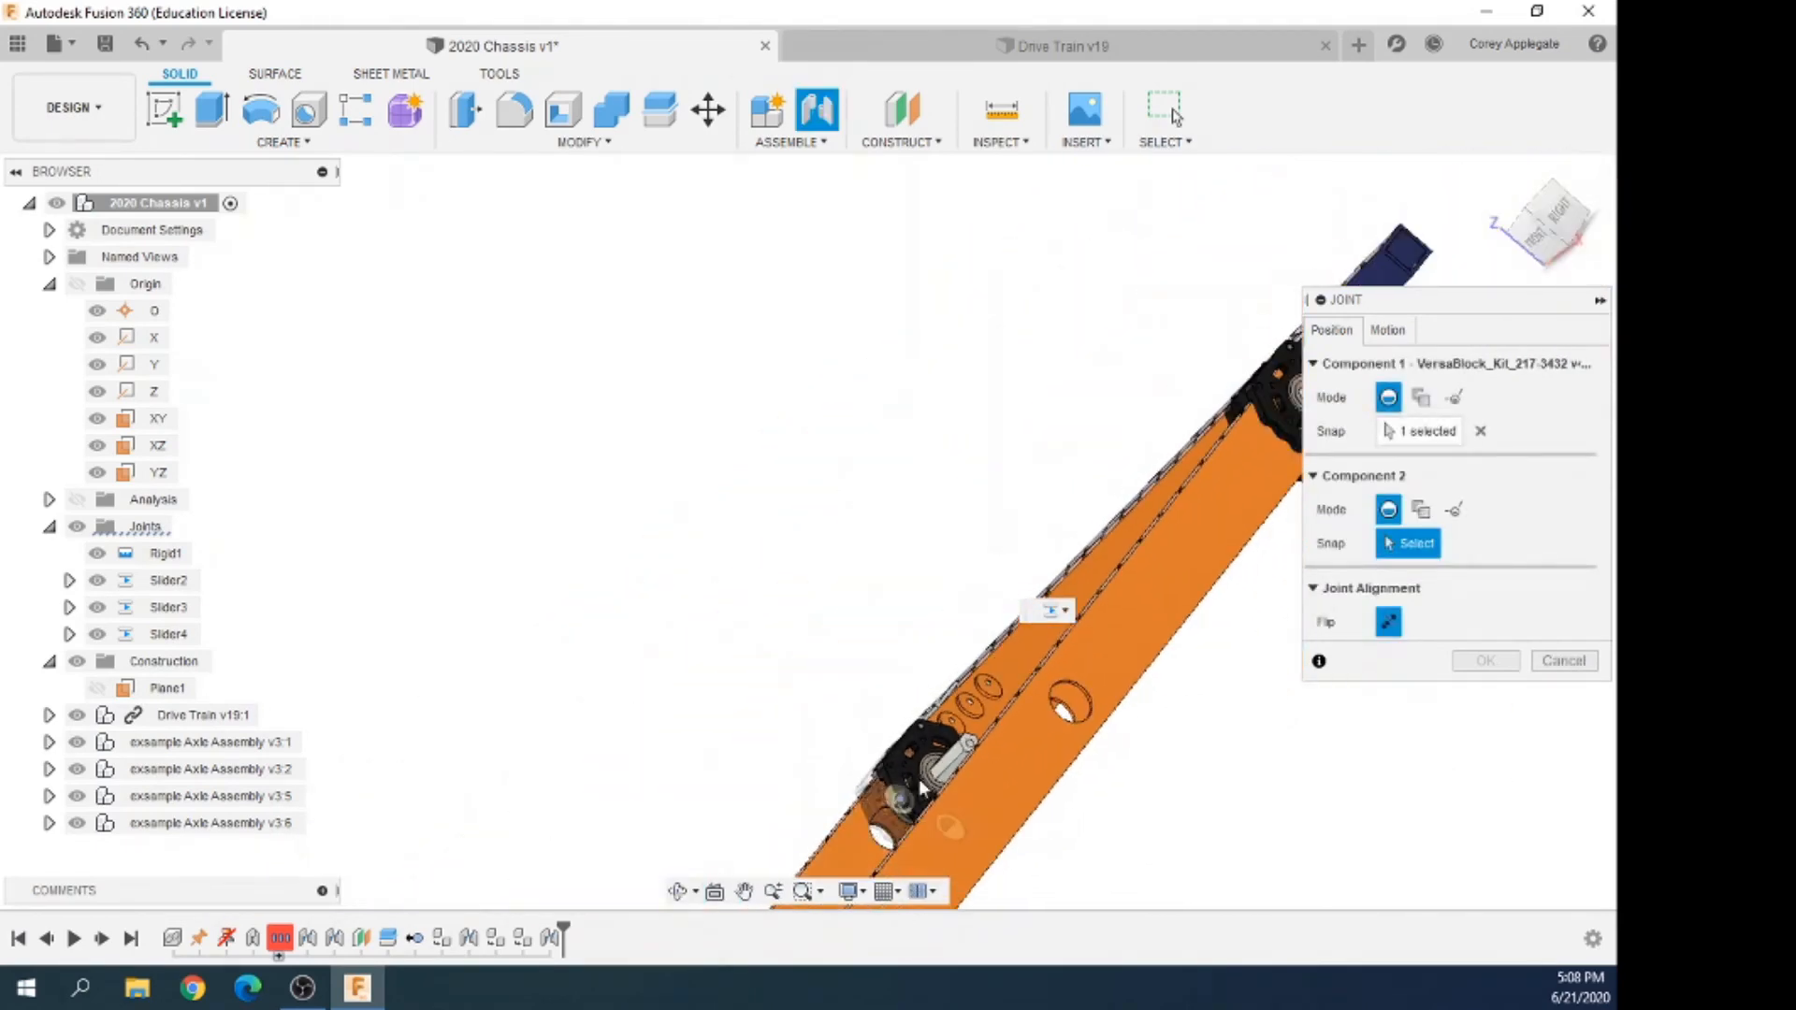
pyautogui.scroll(5, 879, 778)
pyautogui.scroll(-4, 819, 654)
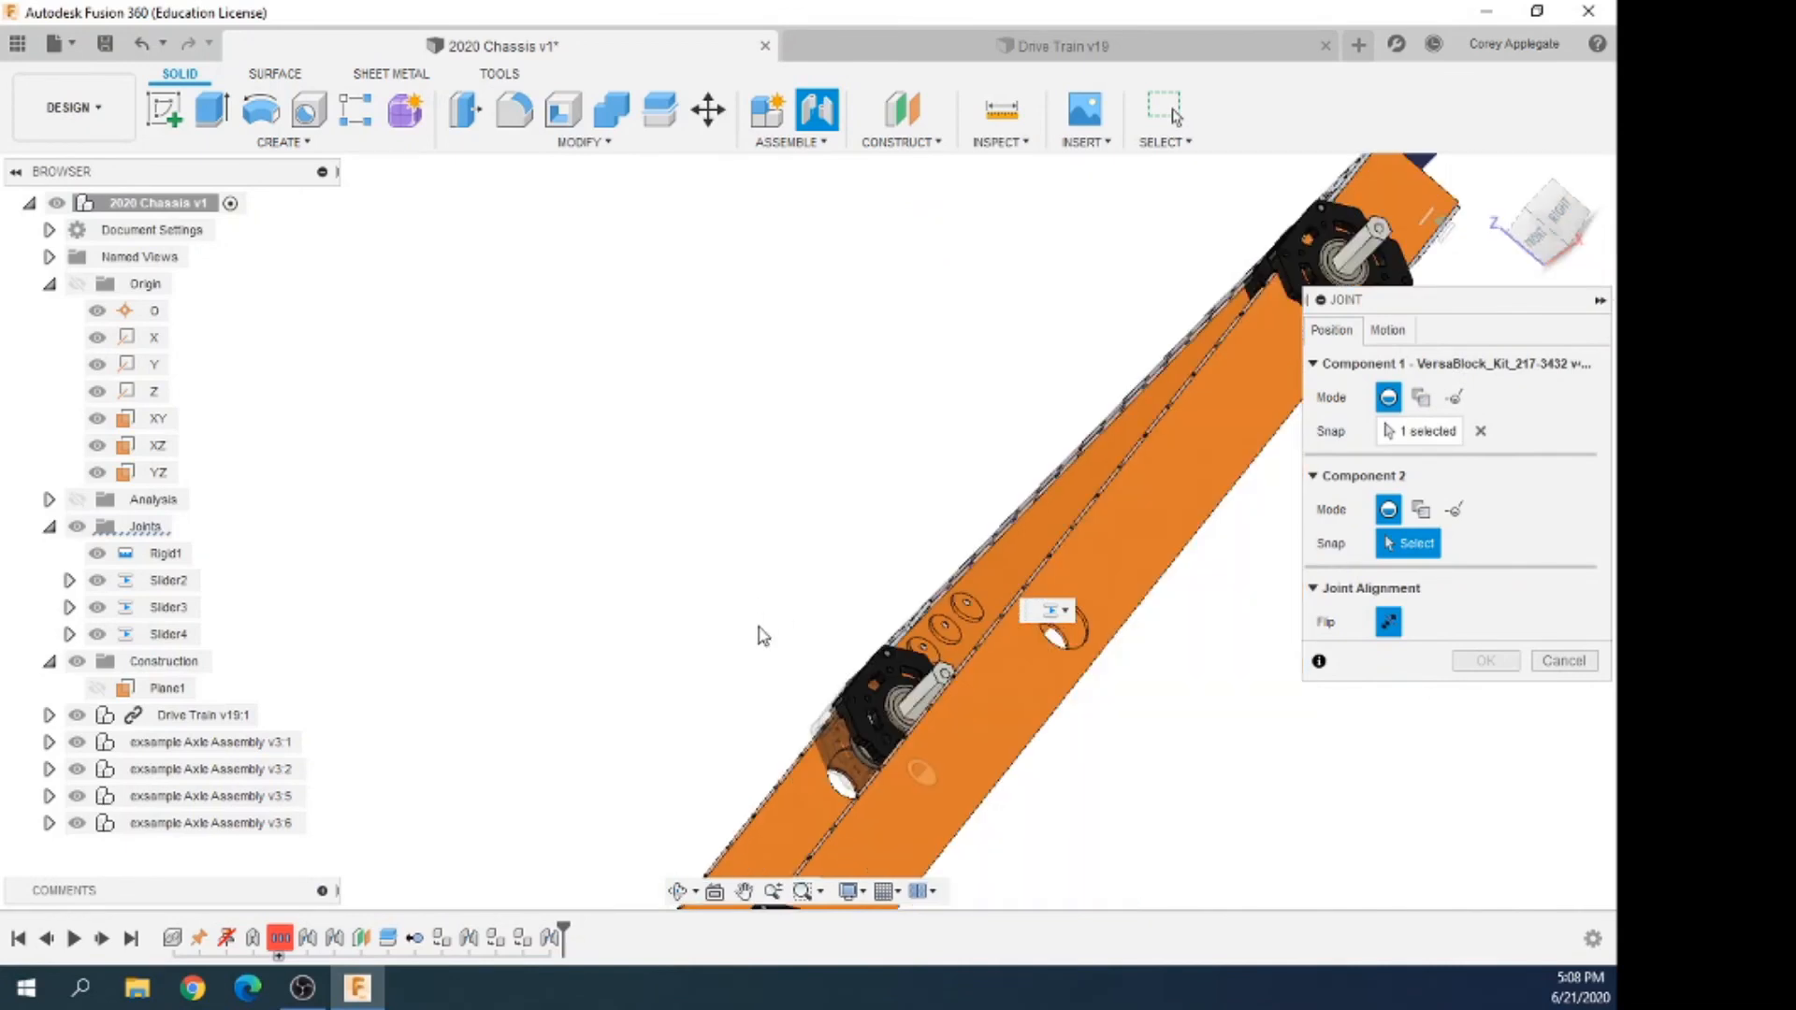
pyautogui.keyDown('shift'); pyautogui.moveTo(801, 738); pyautogui.dragTo(899, 853, button='middle'); pyautogui.keyUp('shift')
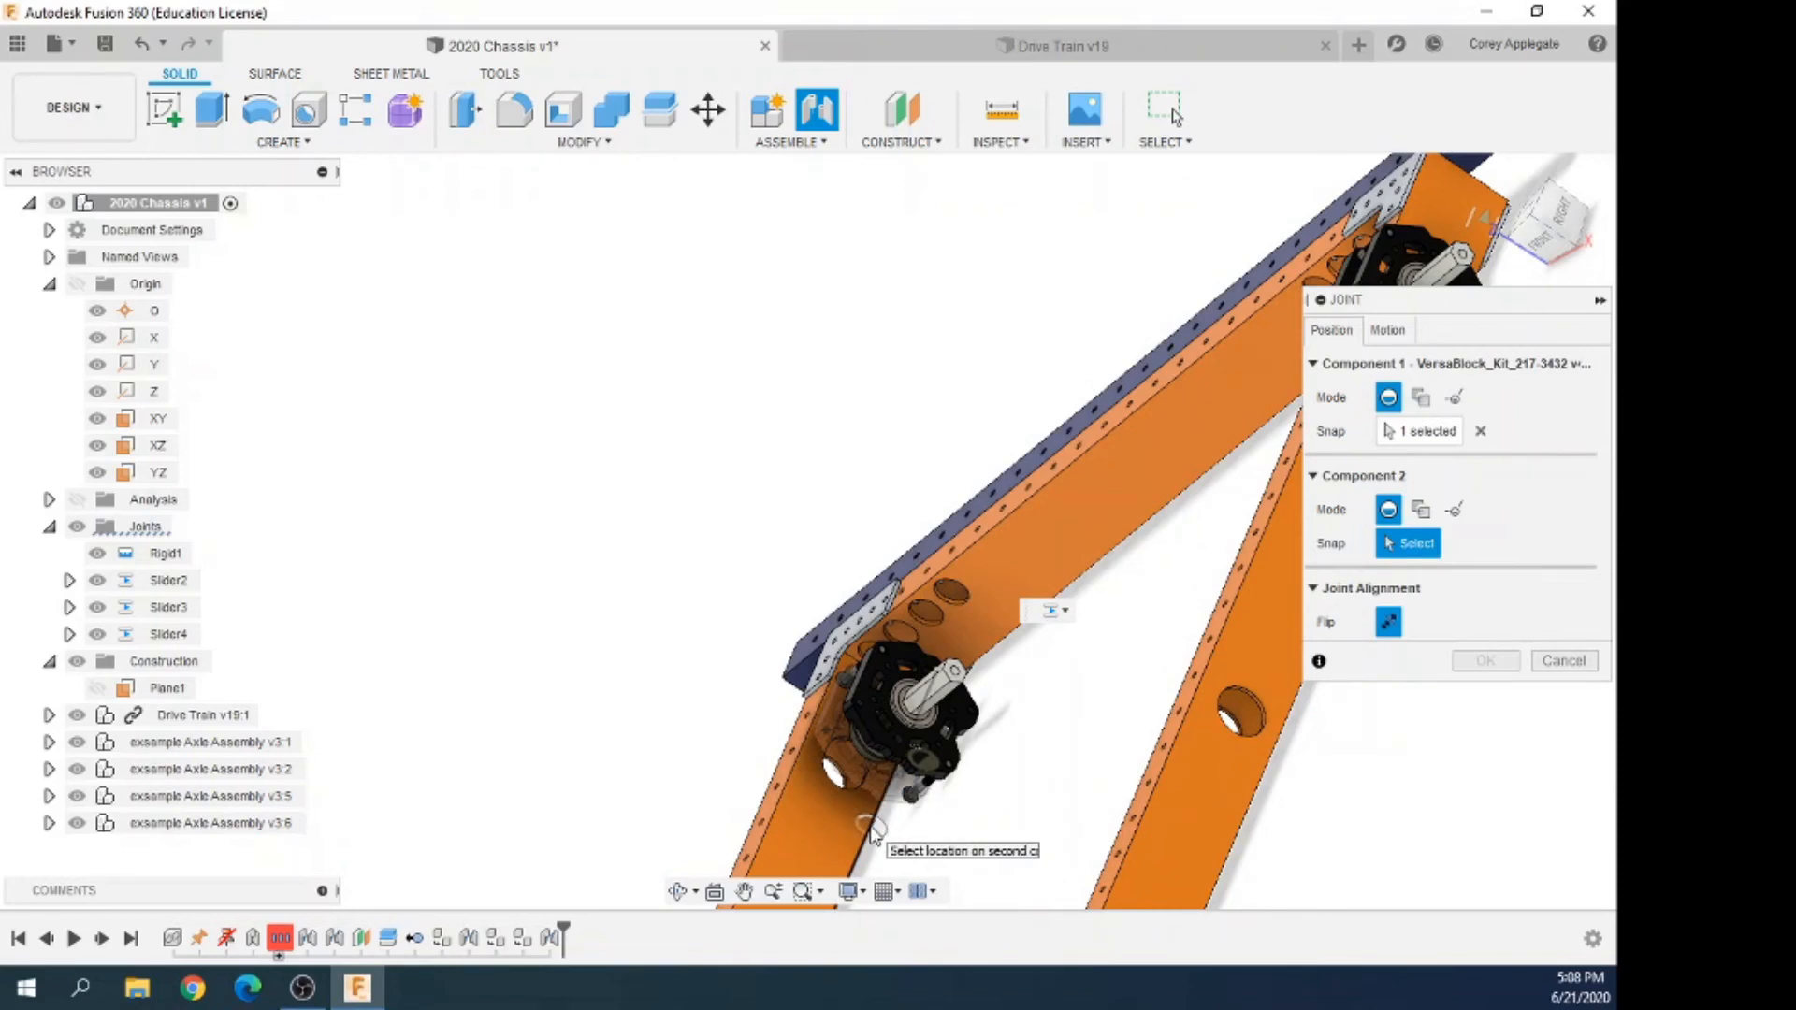
pyautogui.click(872, 831)
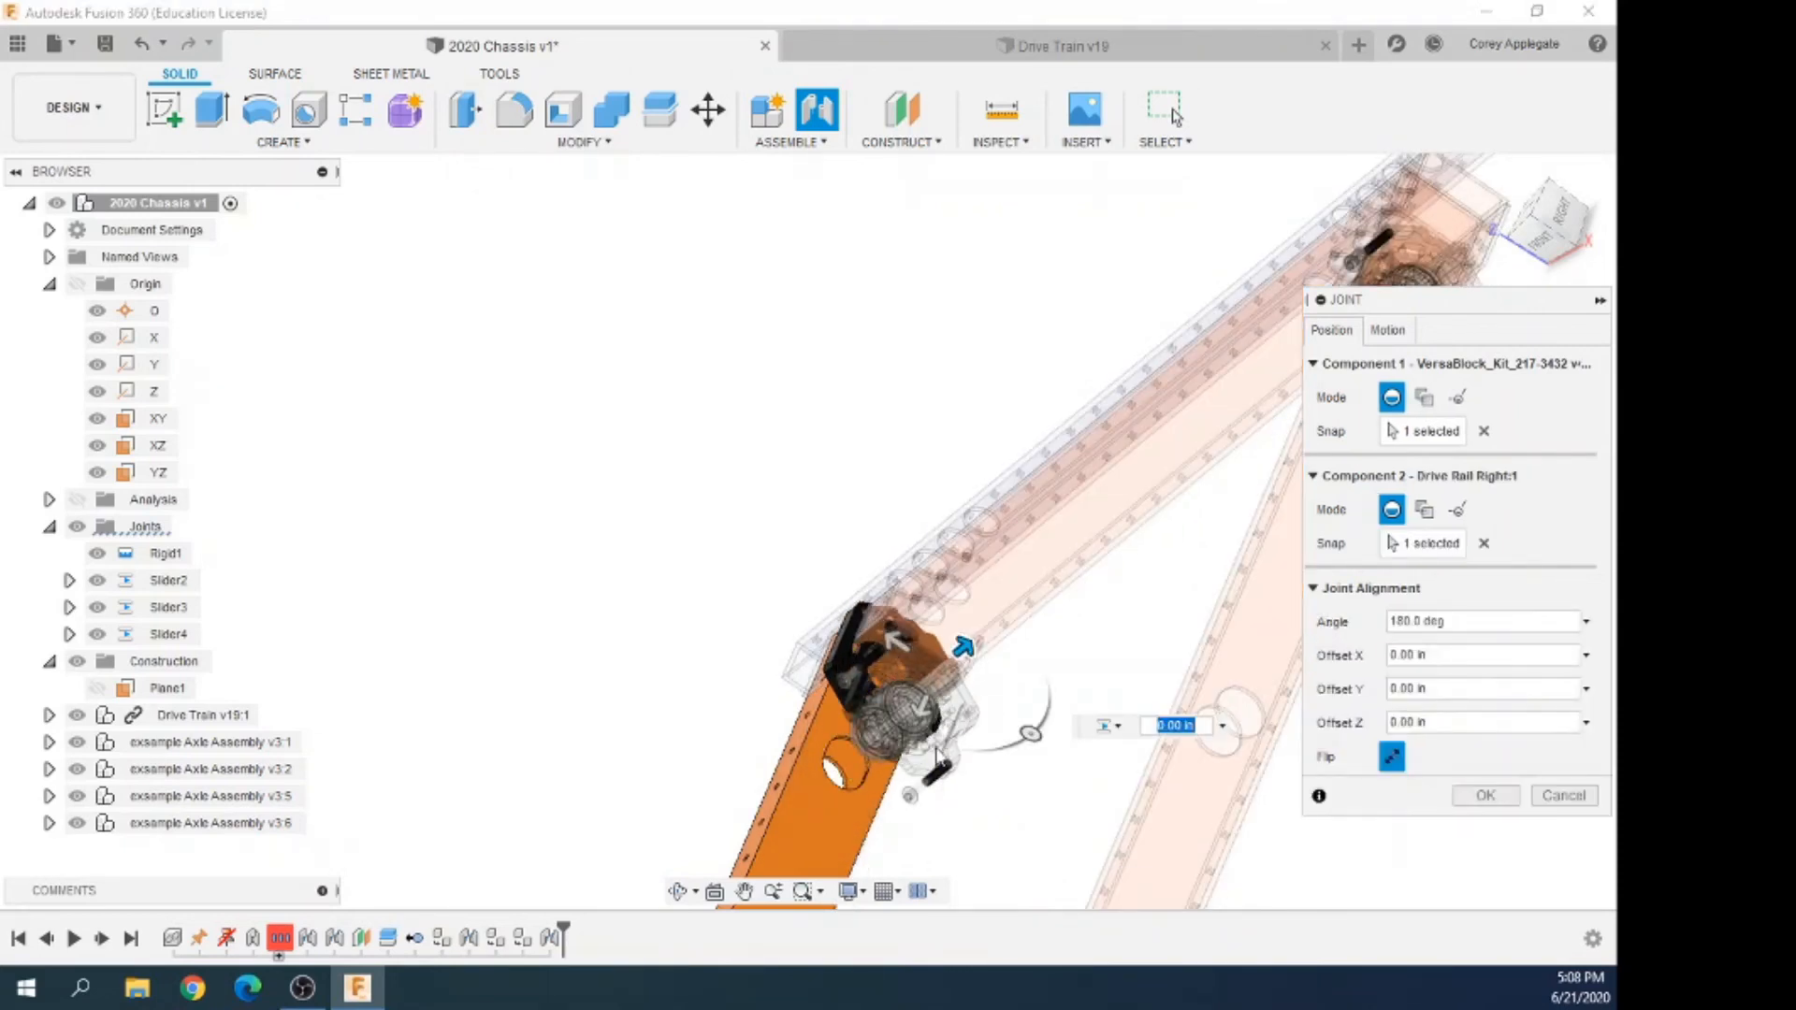
# Flip the joint's direction, set its angle to 0 deg, and accept the joint
pyautogui.scroll(5, 1002, 692)
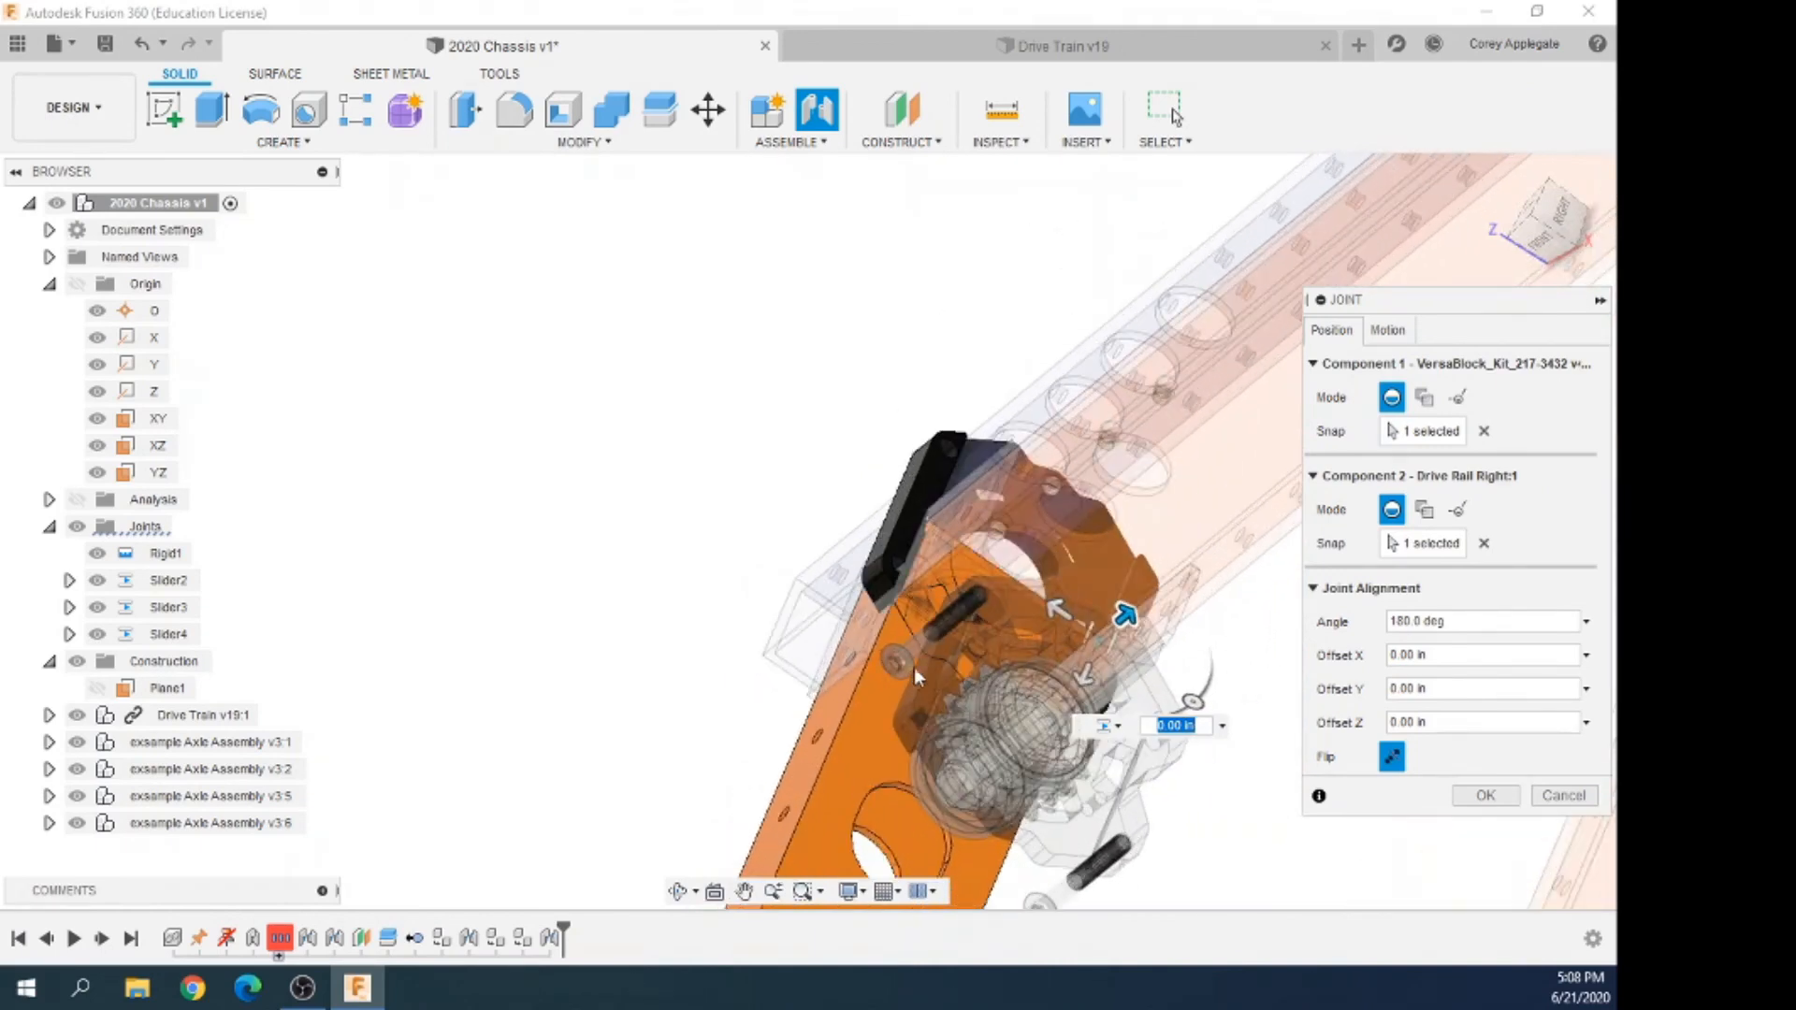
pyautogui.scroll(3, 930, 636)
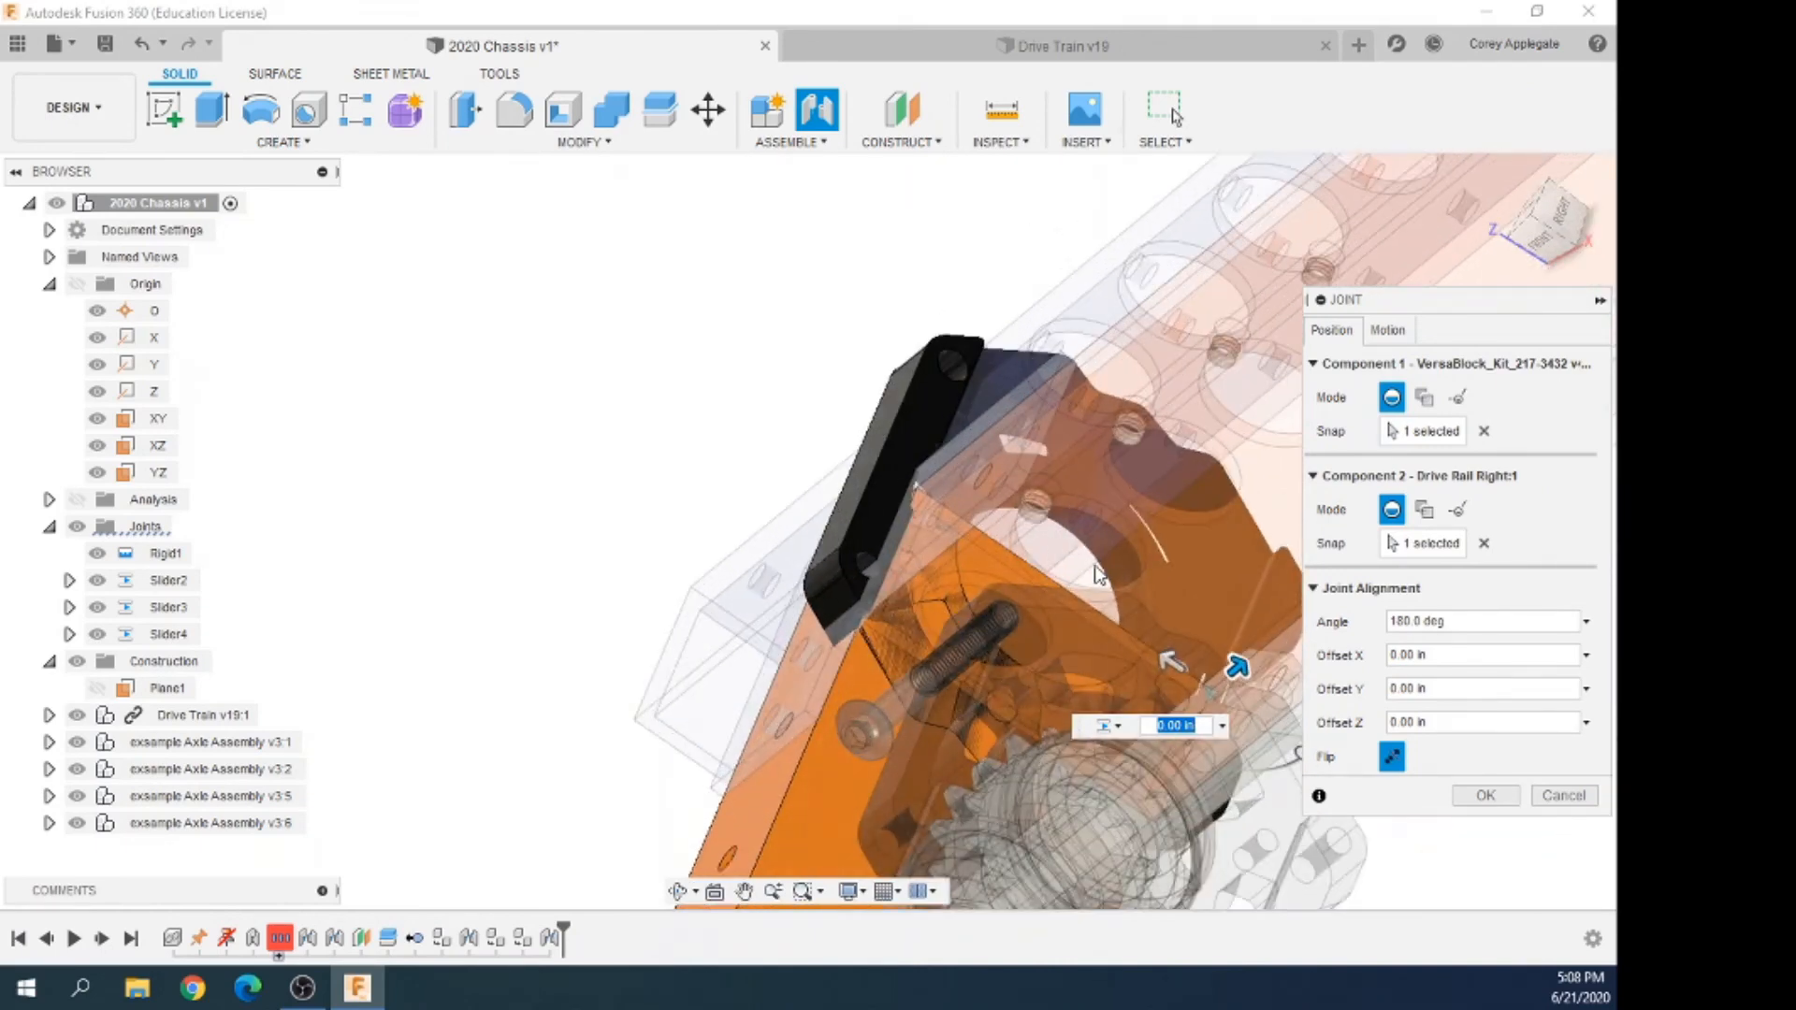
pyautogui.click(1391, 757)
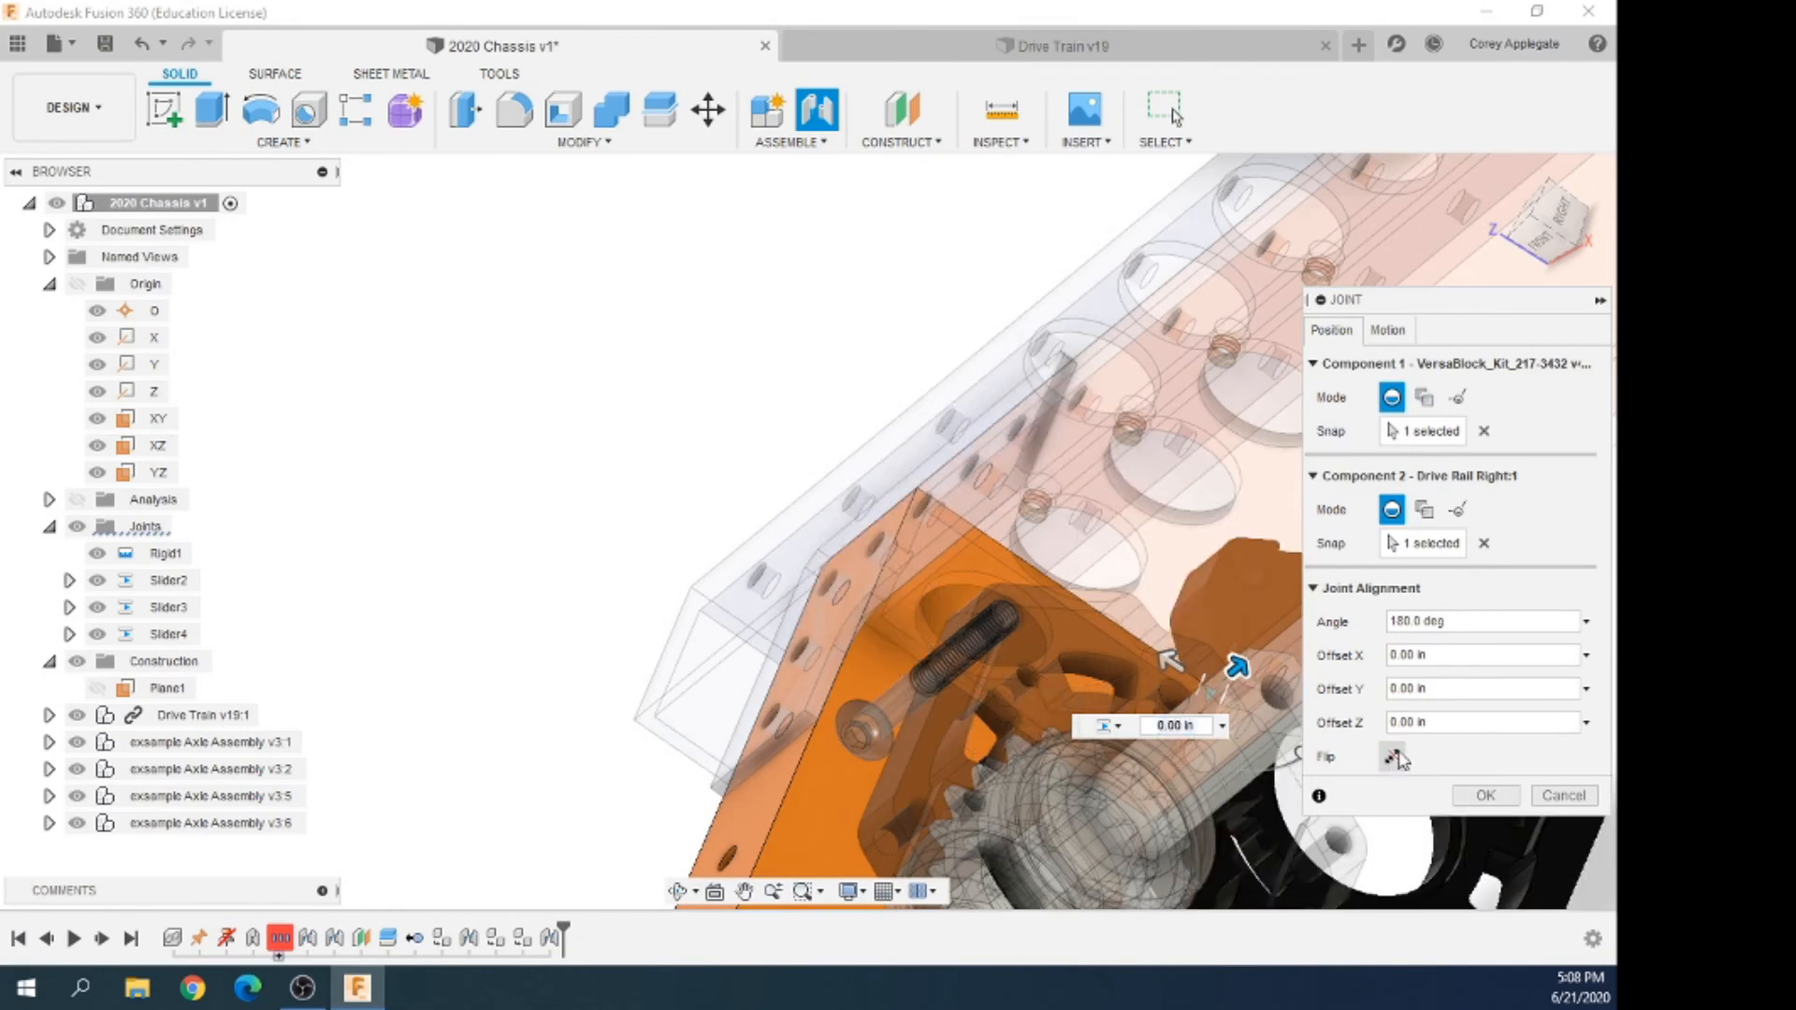
pyautogui.tripleClick(1458, 621)
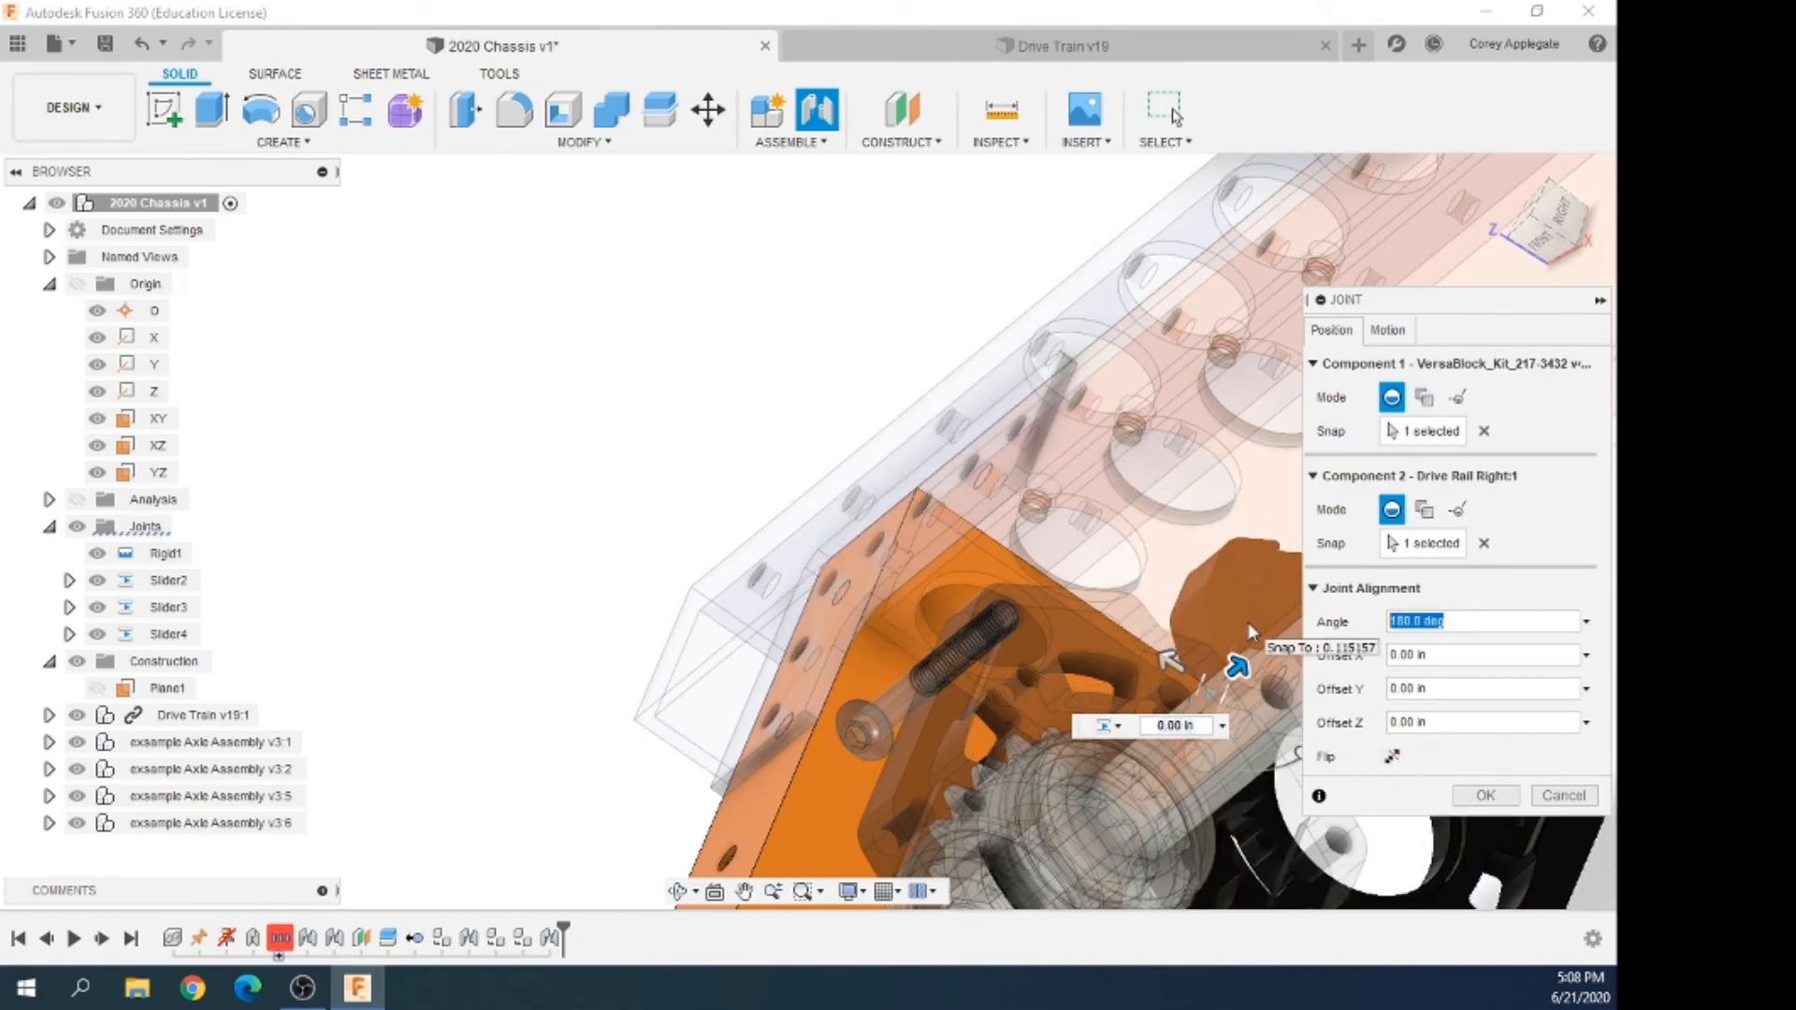
pyautogui.write('0')
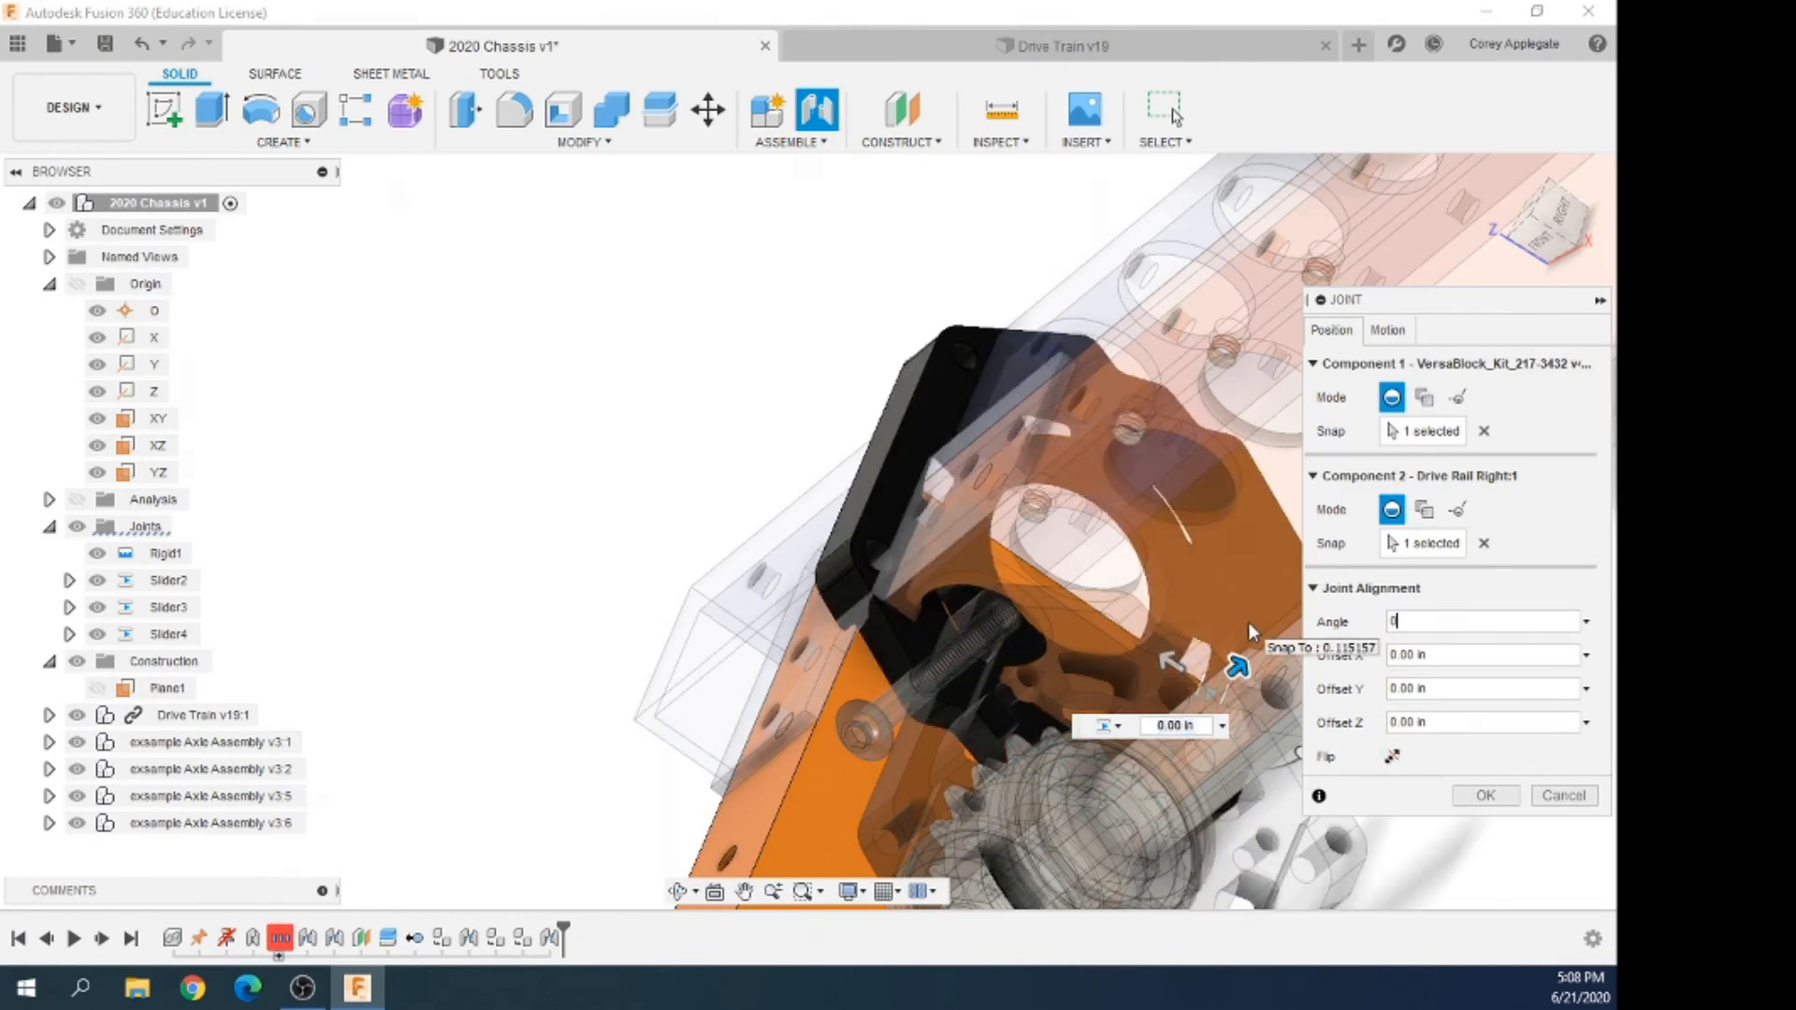
pyautogui.click(1486, 796)
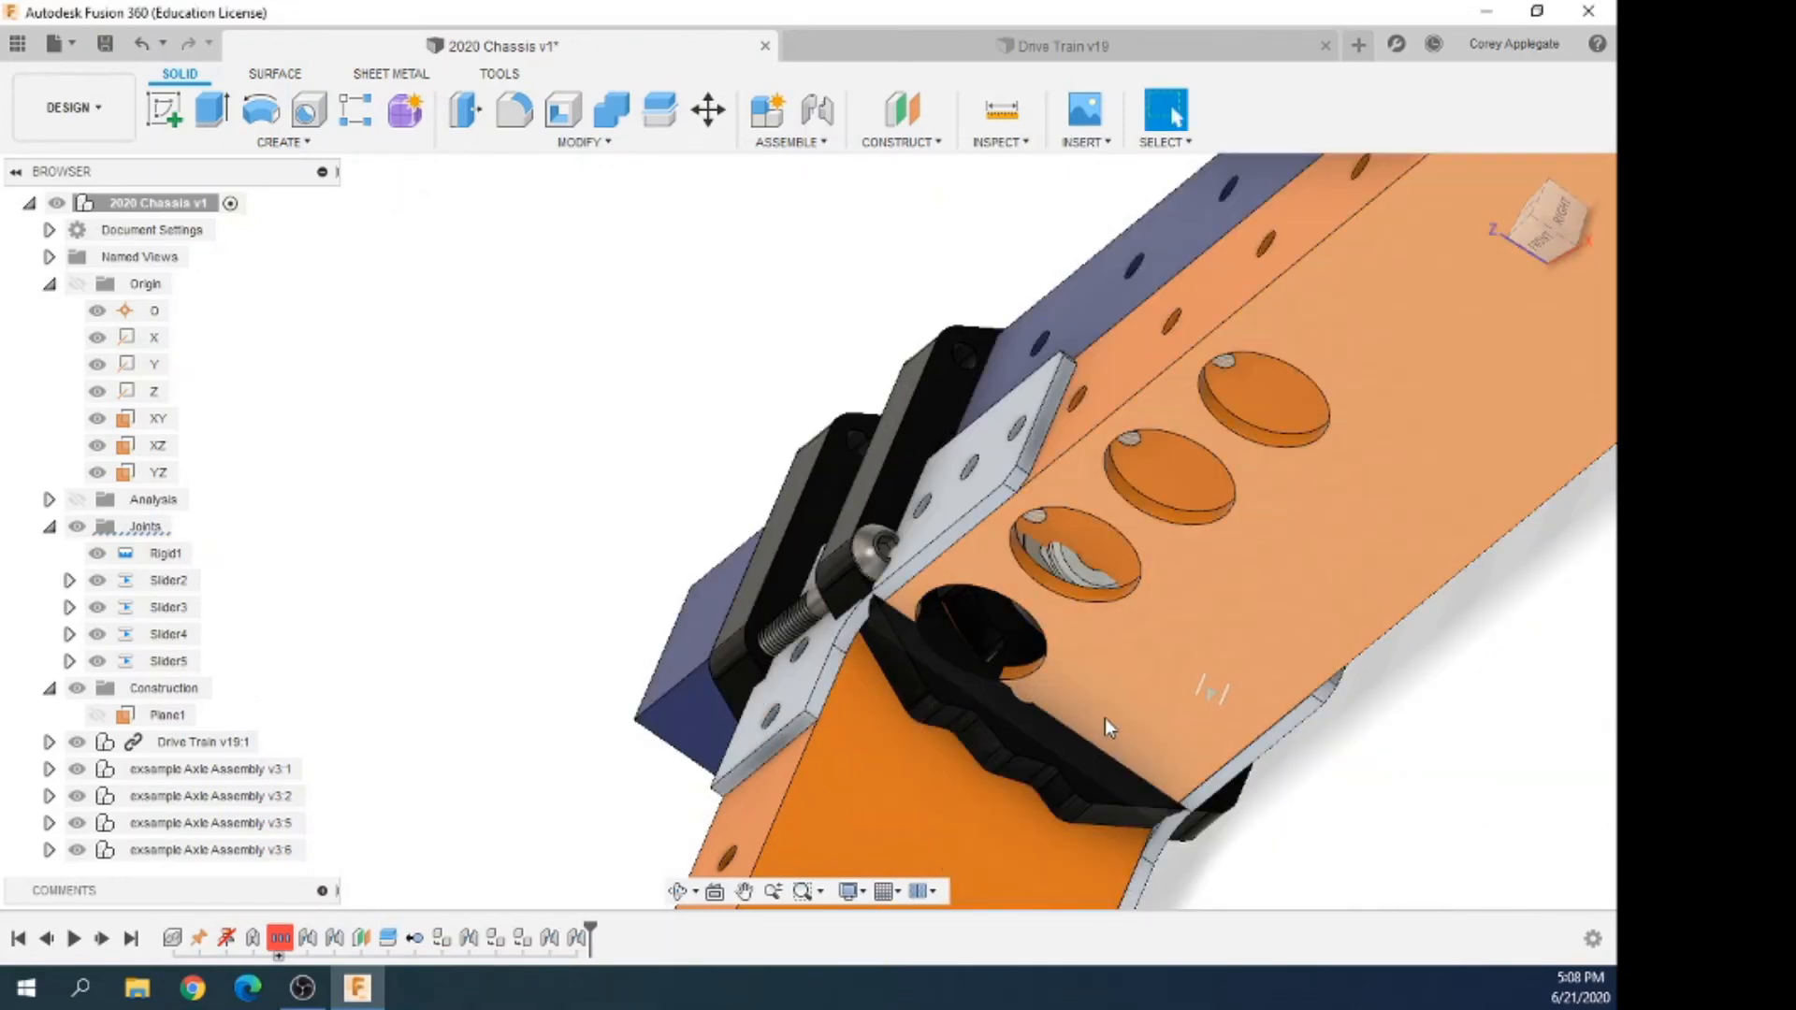
# Edit the Slider5 joint to offset the axle assembly 3.4 in along Z, away from the frame corner
pyautogui.click(173, 660)
pyautogui.rightClick(171, 661)
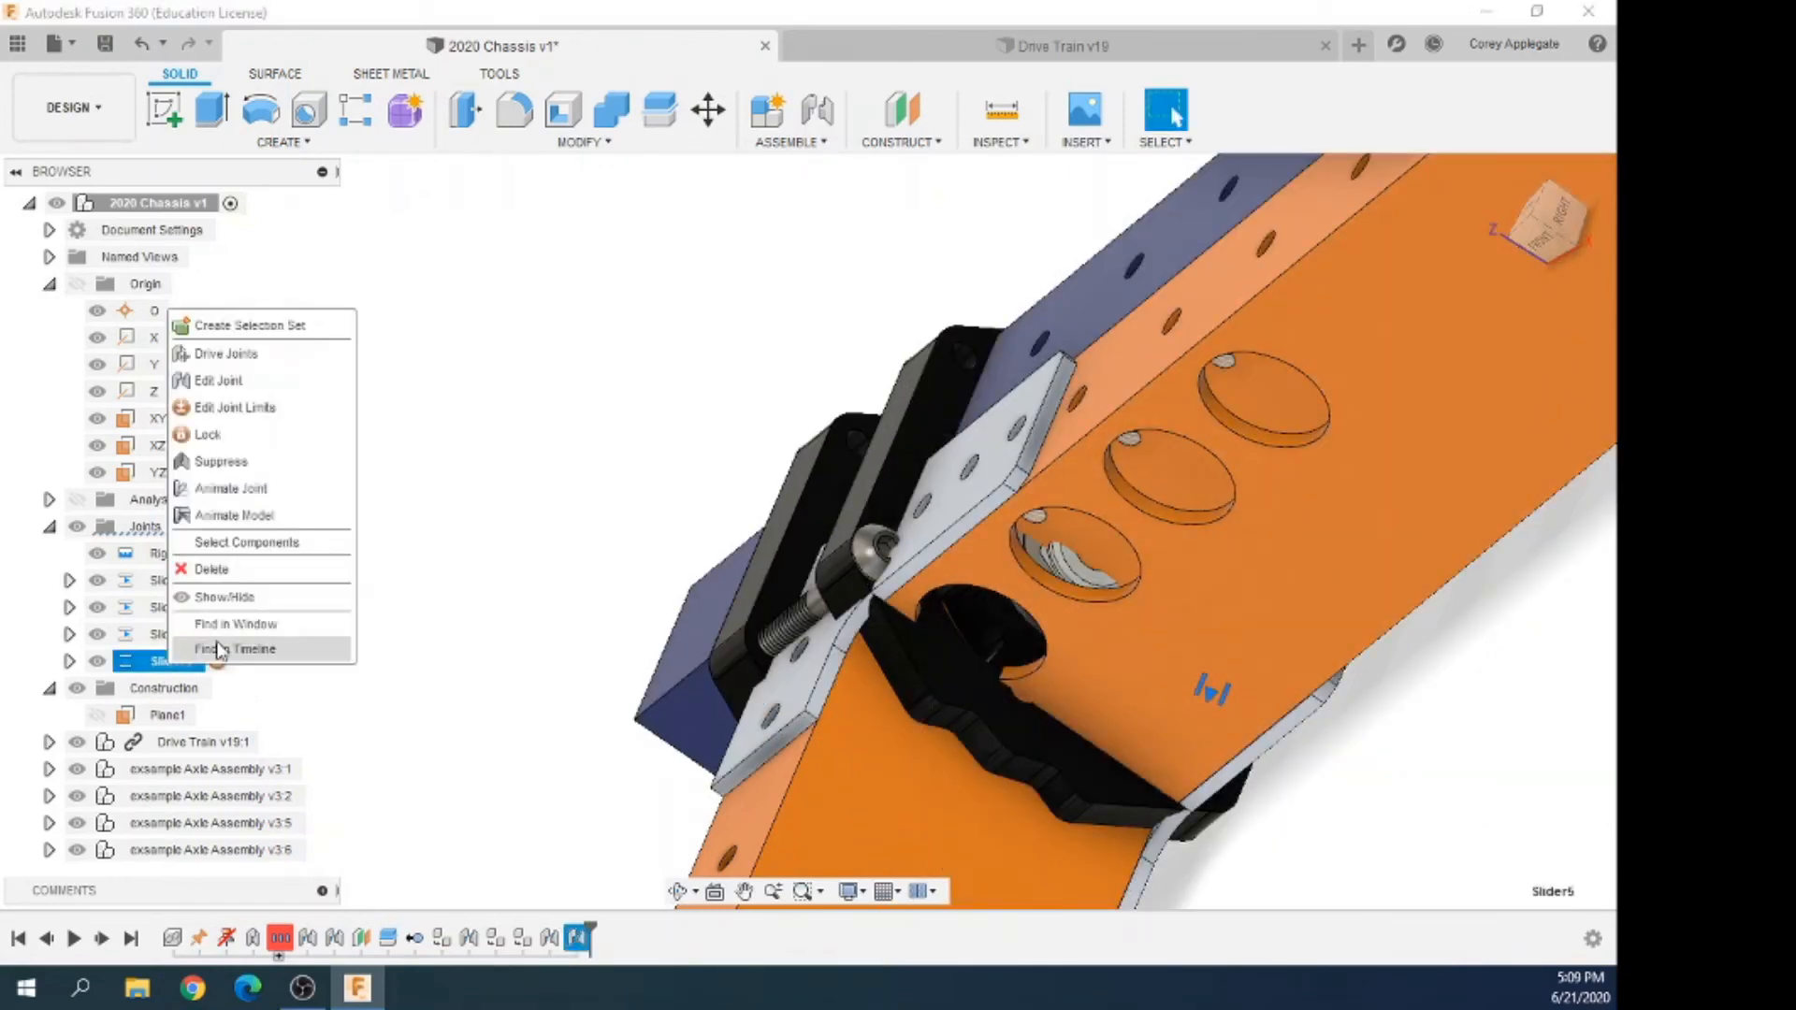
pyautogui.click(217, 381)
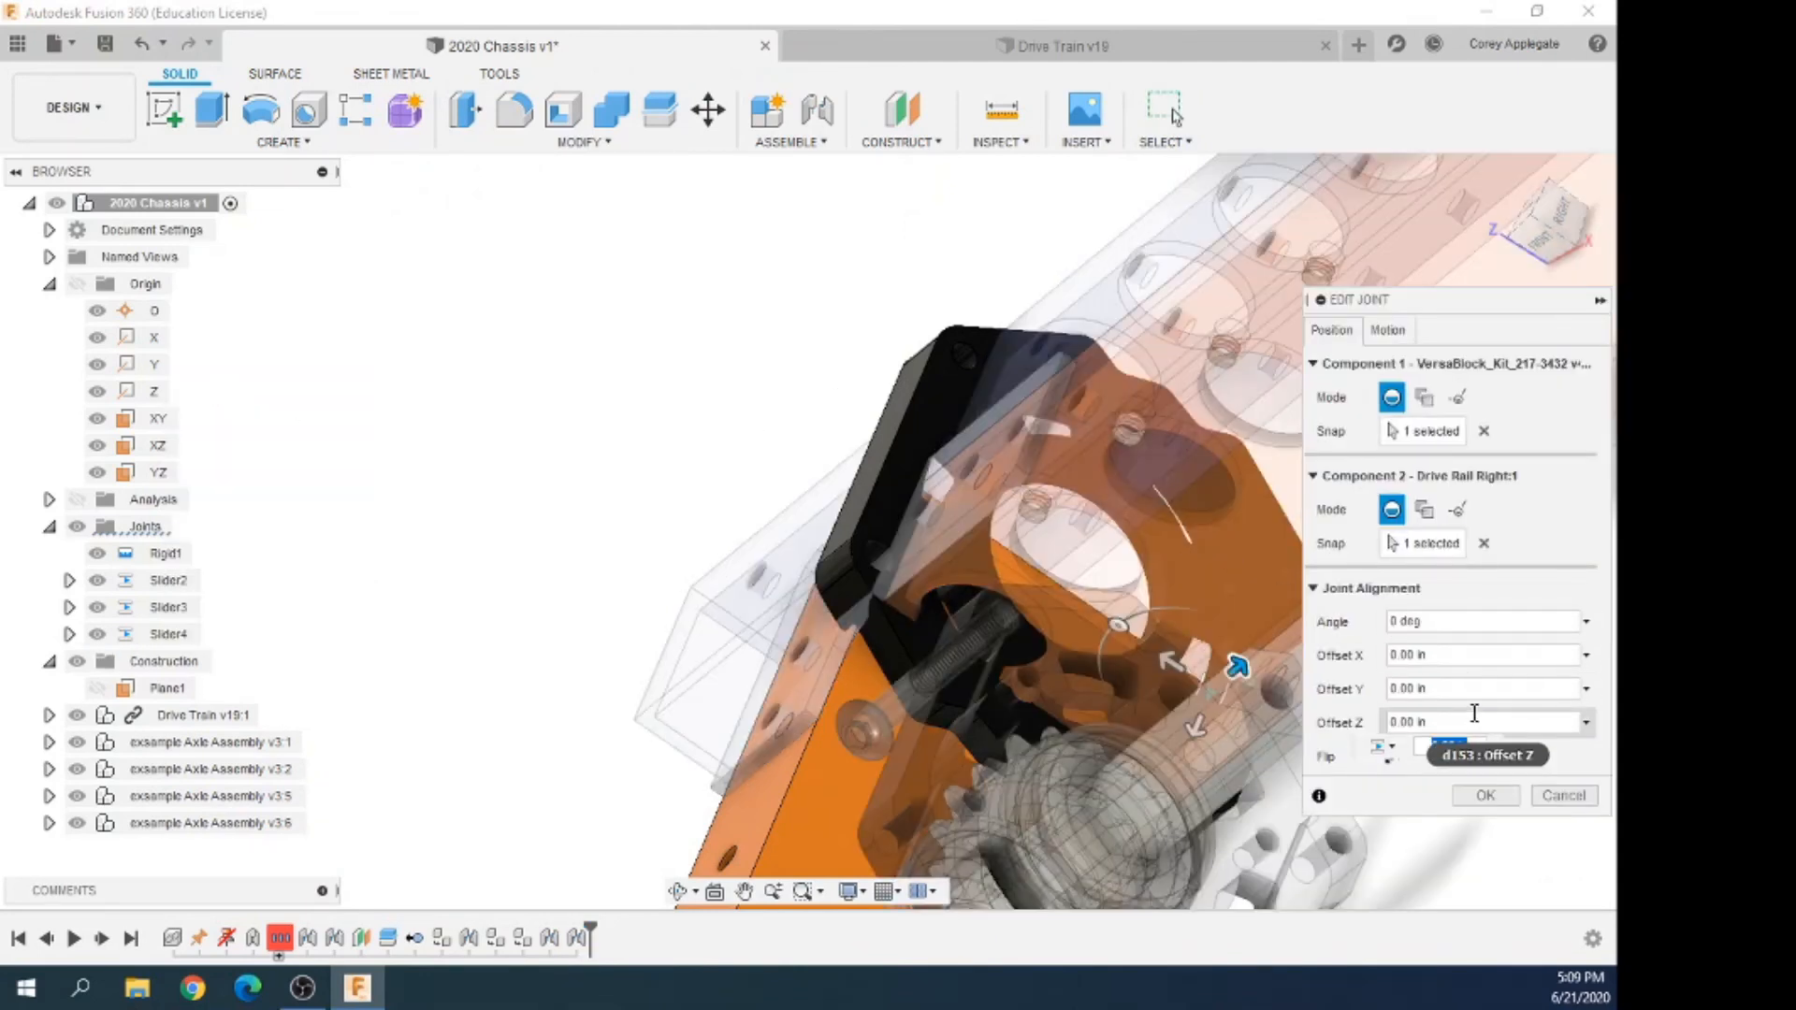
pyautogui.click(1474, 714)
pyautogui.press('BackSpace')
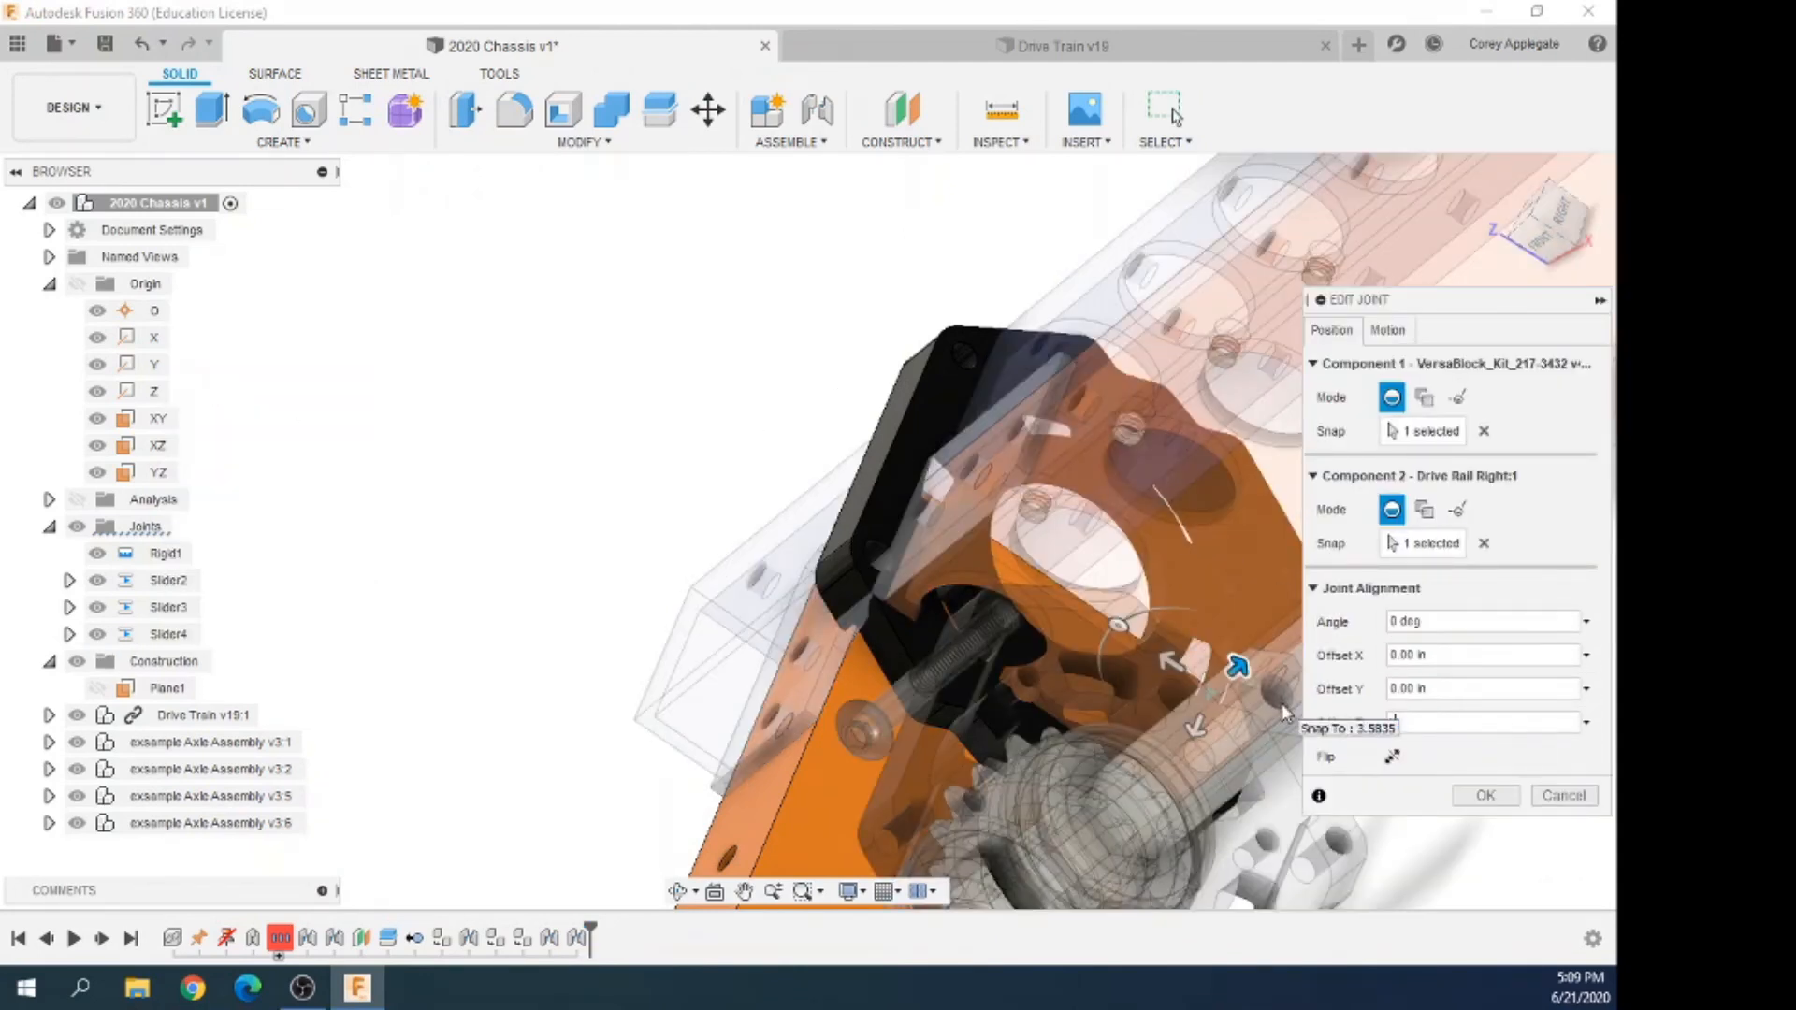
pyautogui.press('Return')
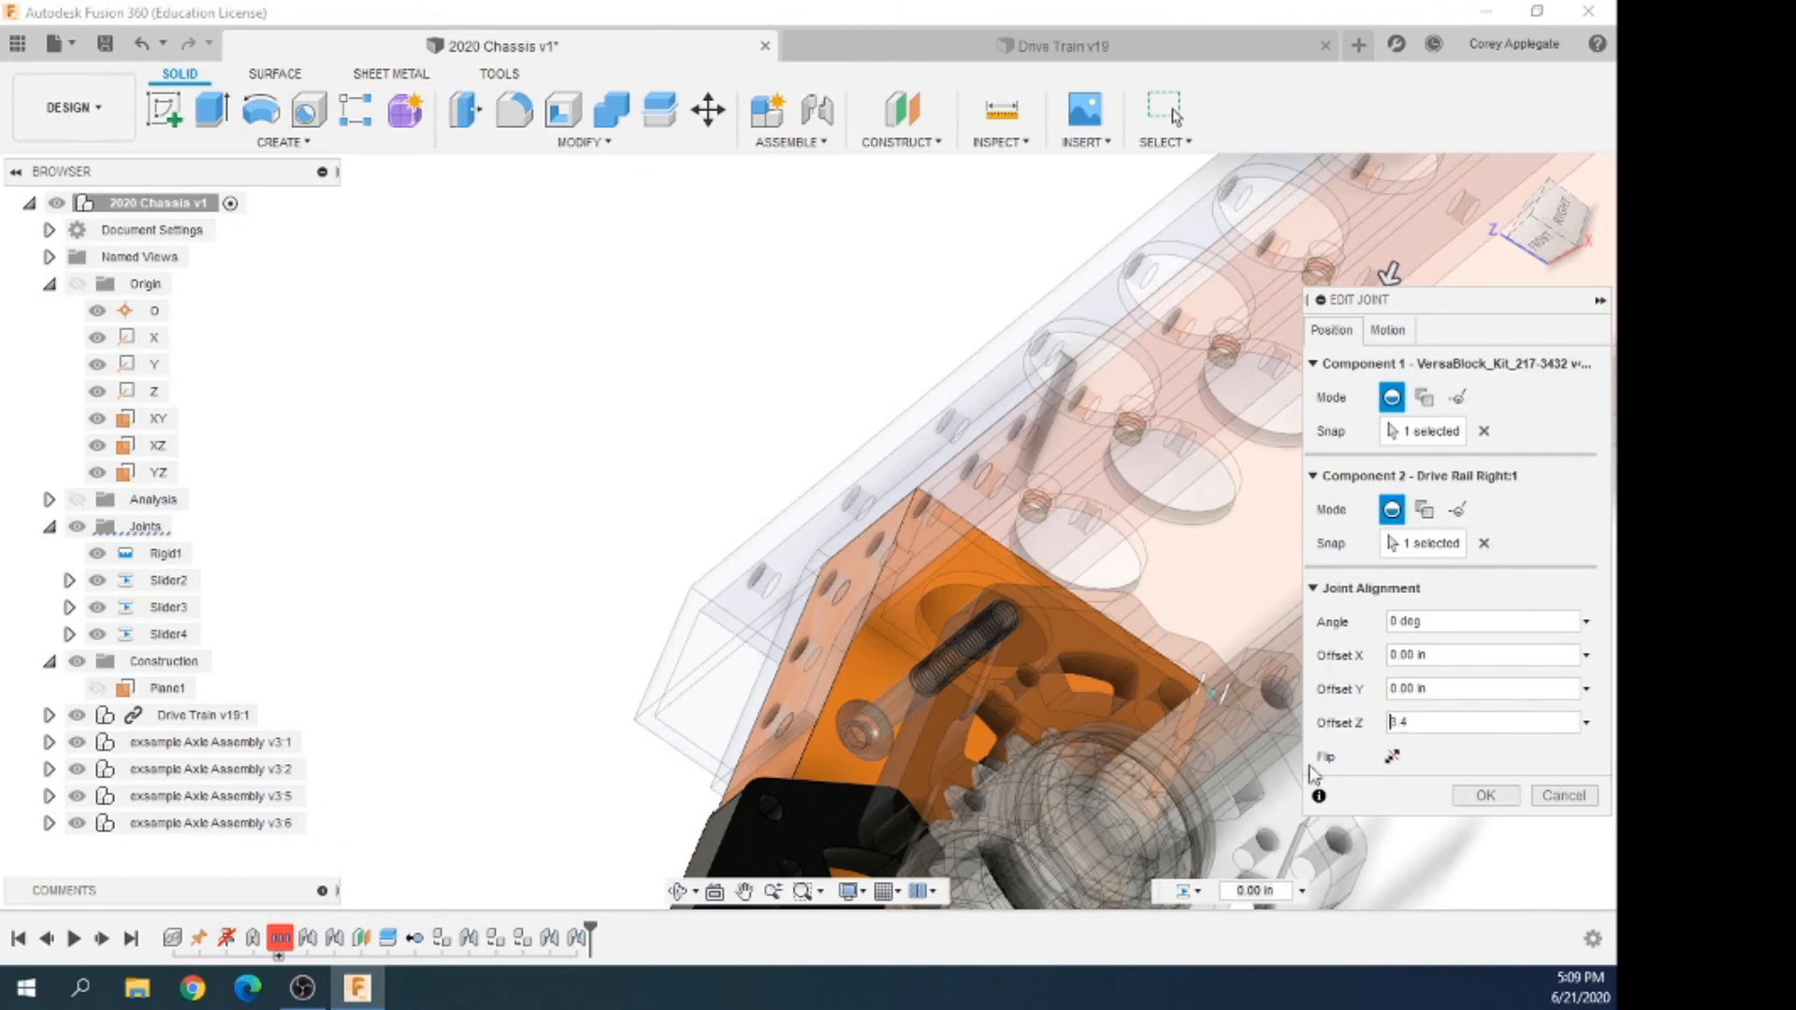
pyautogui.click(1496, 795)
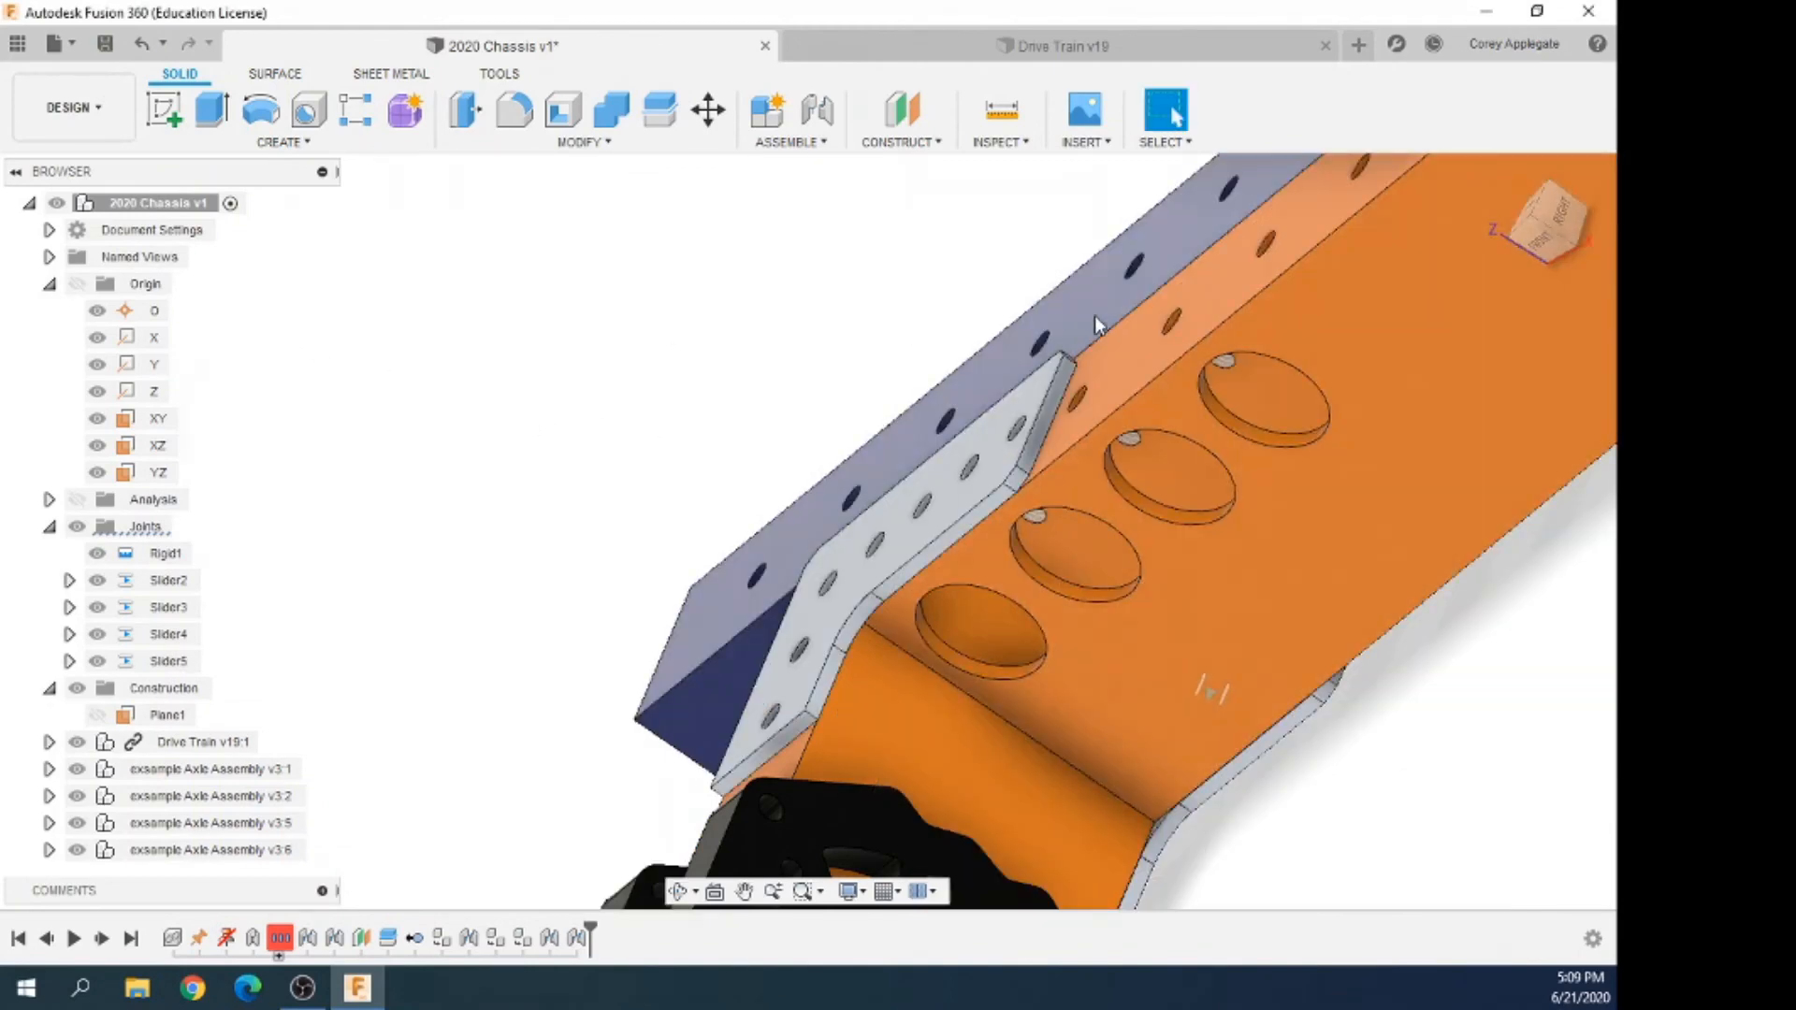
# Limit the Slider4 joint's slide travel to a minimum of -0.25 in and a maximum of 0.25 in
pyautogui.click(1499, 176)
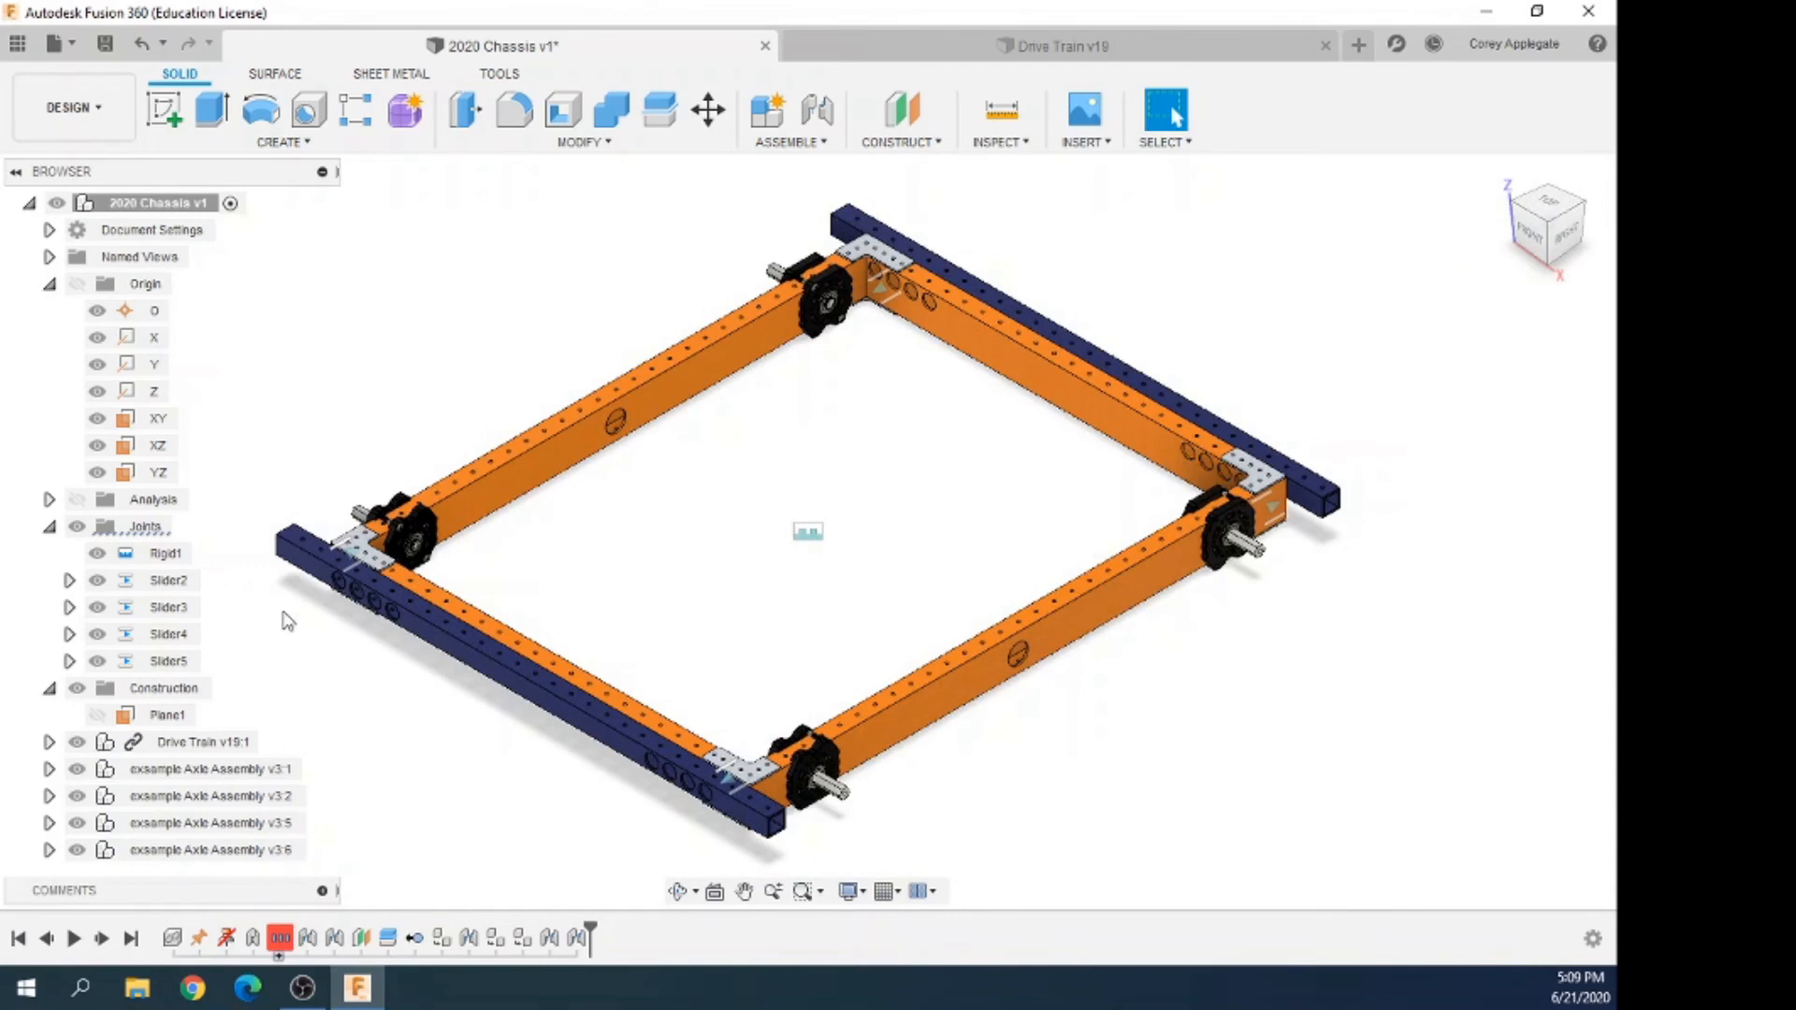
pyautogui.scroll(4, 427, 554)
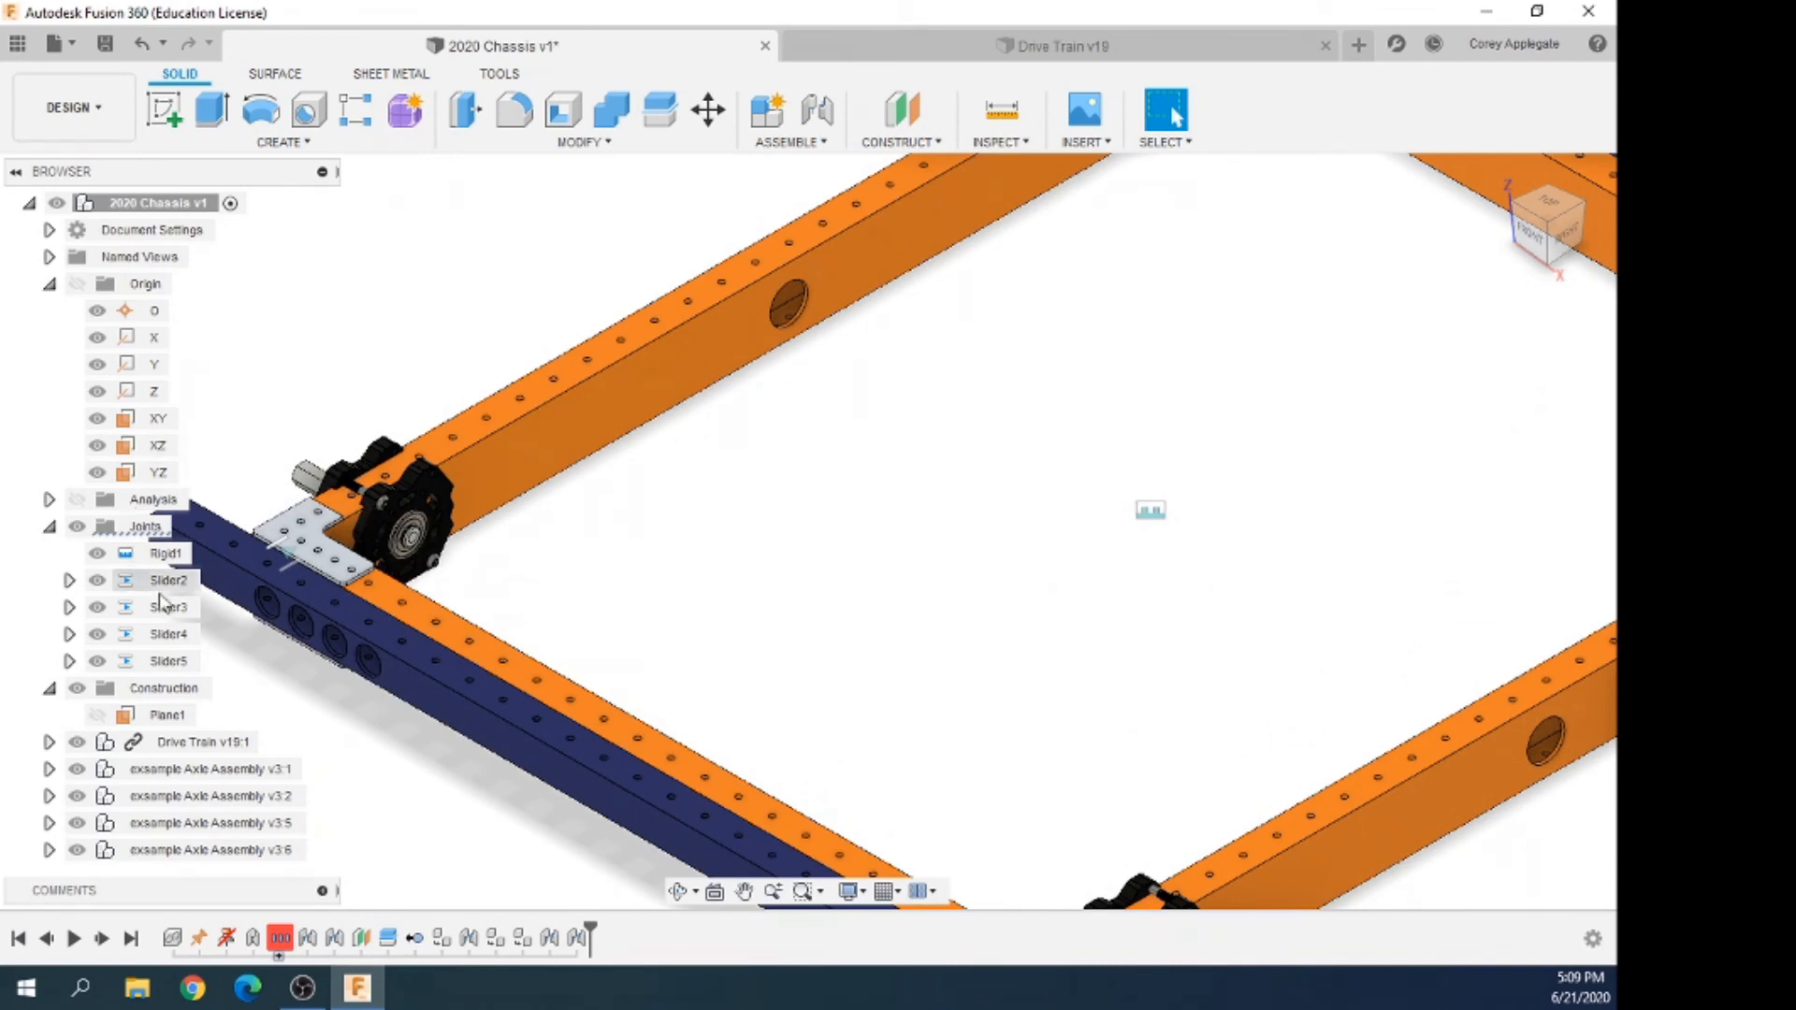
pyautogui.click(213, 637)
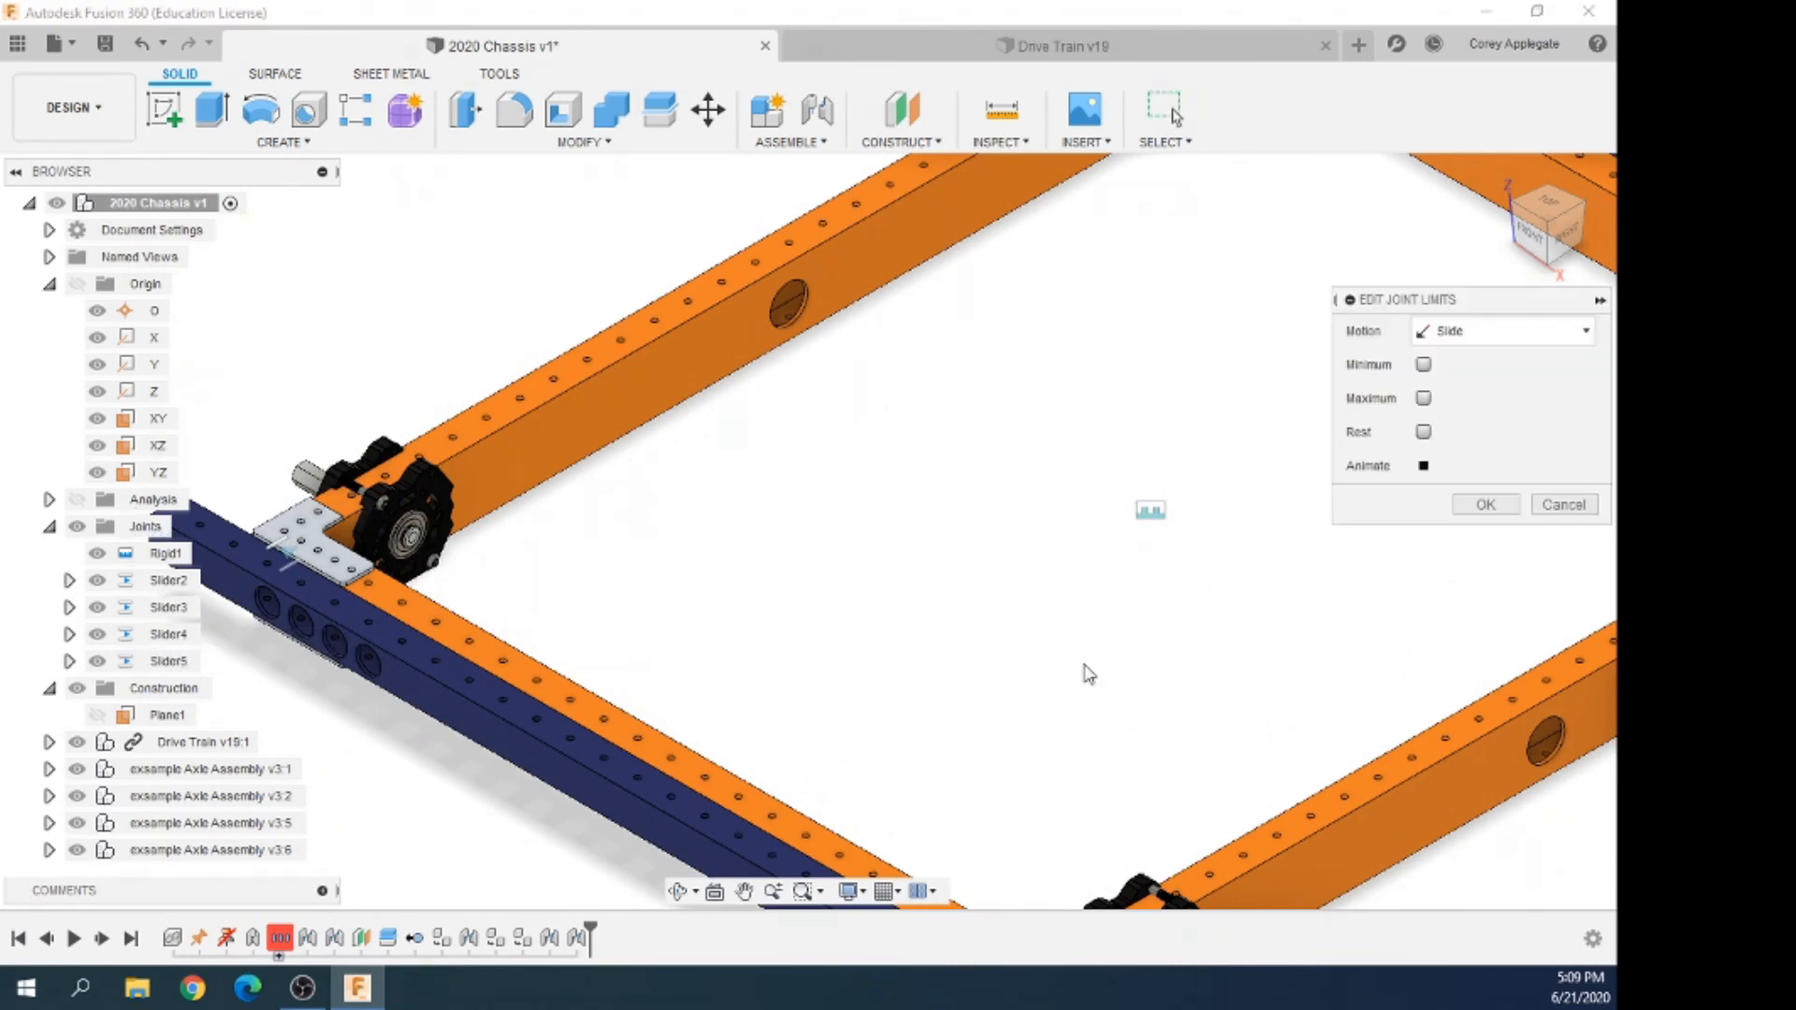
pyautogui.click(1423, 363)
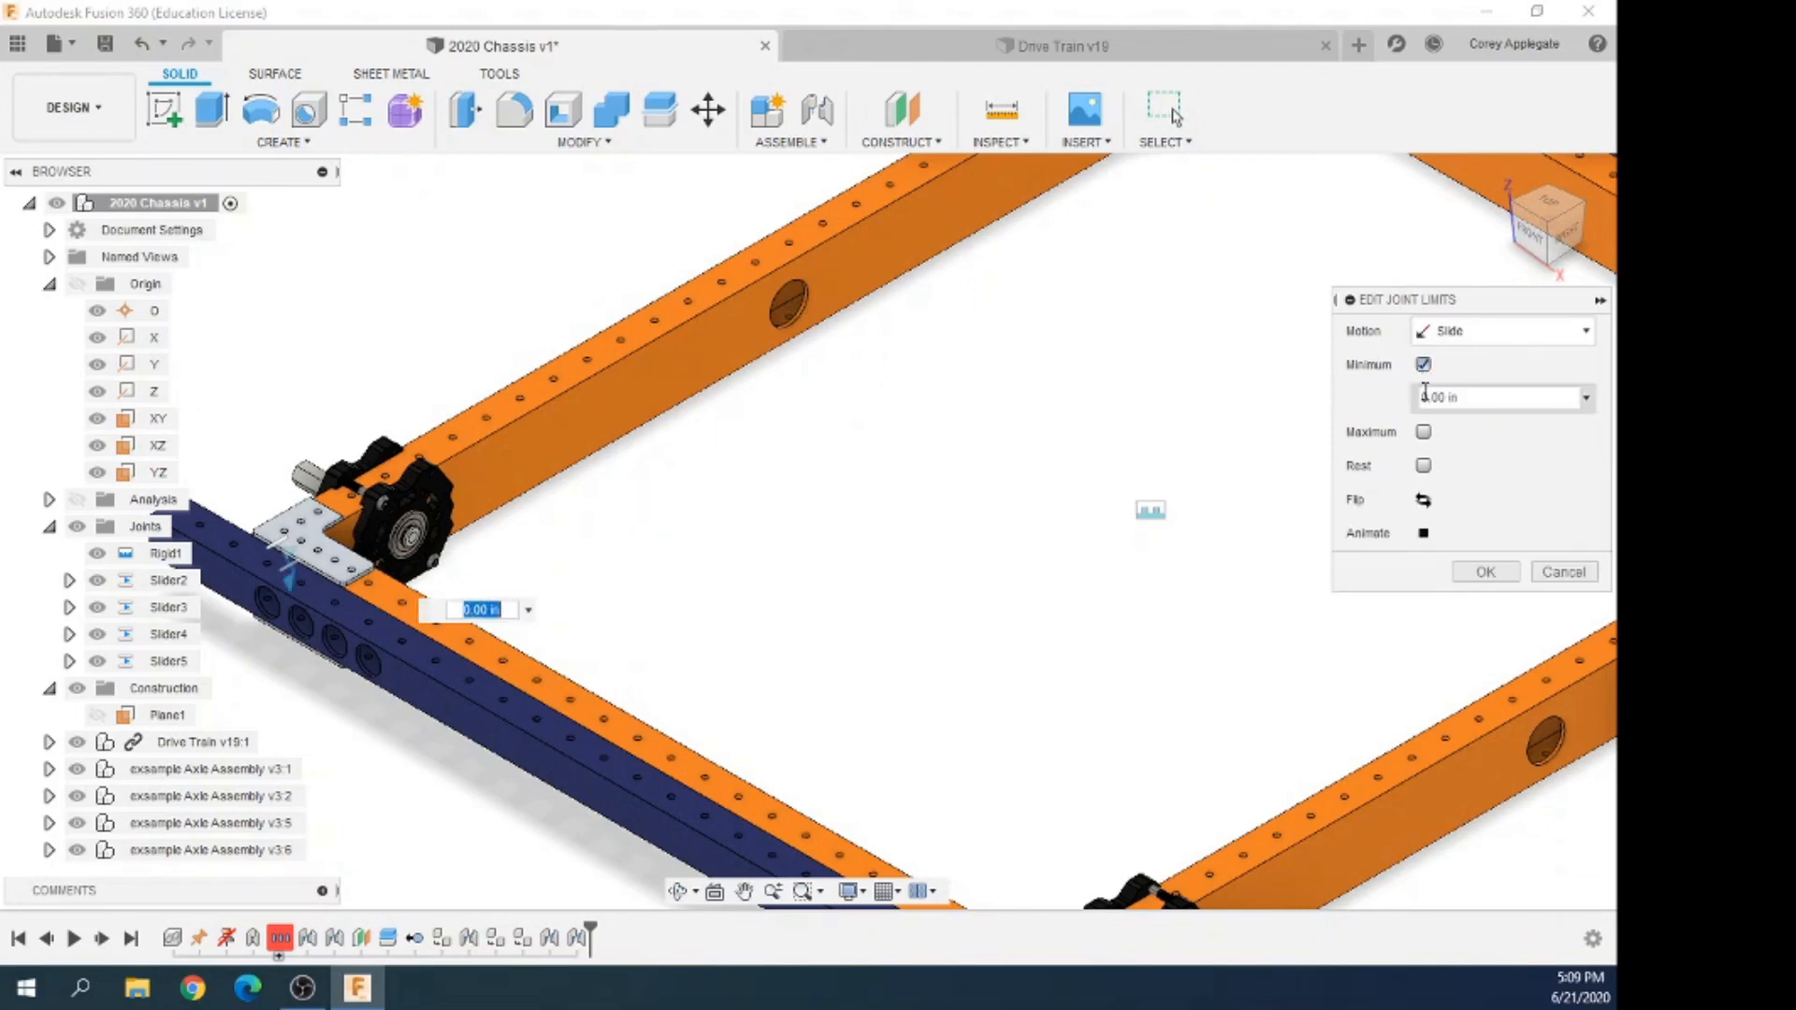
pyautogui.click(1422, 432)
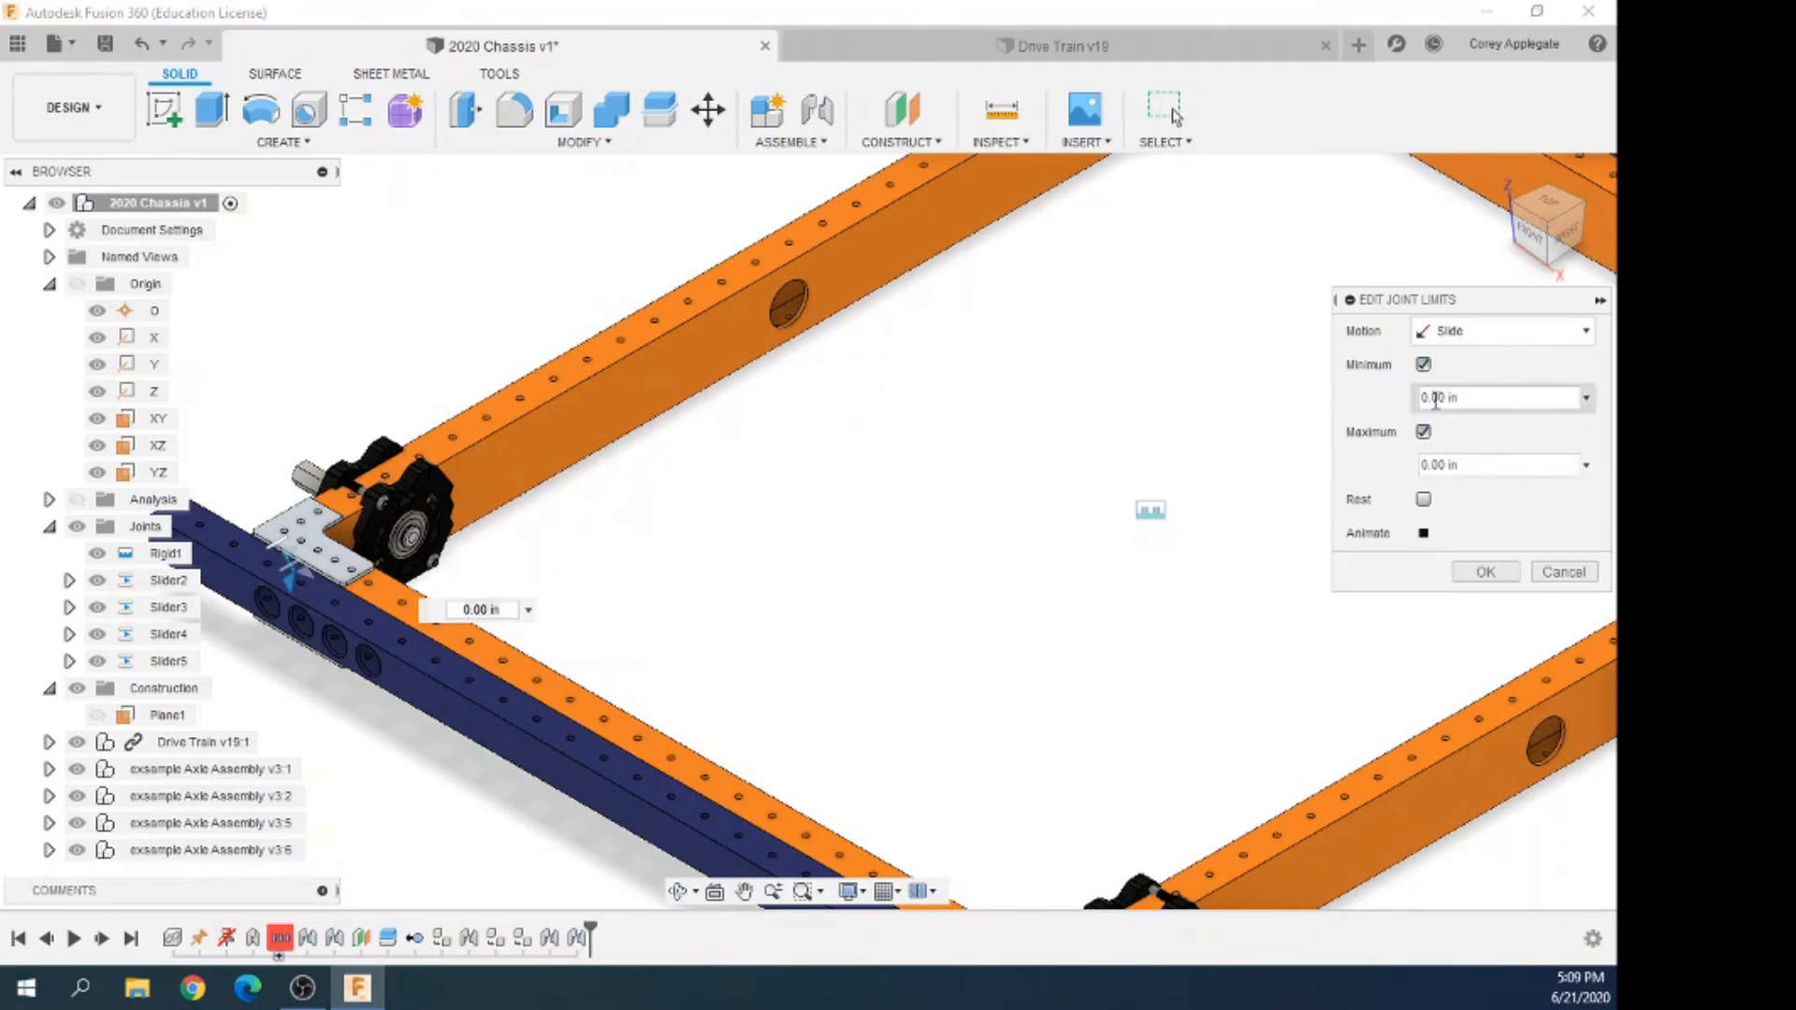
pyautogui.moveTo(1435, 400); pyautogui.dragTo(1486, 400)
pyautogui.press('Return')
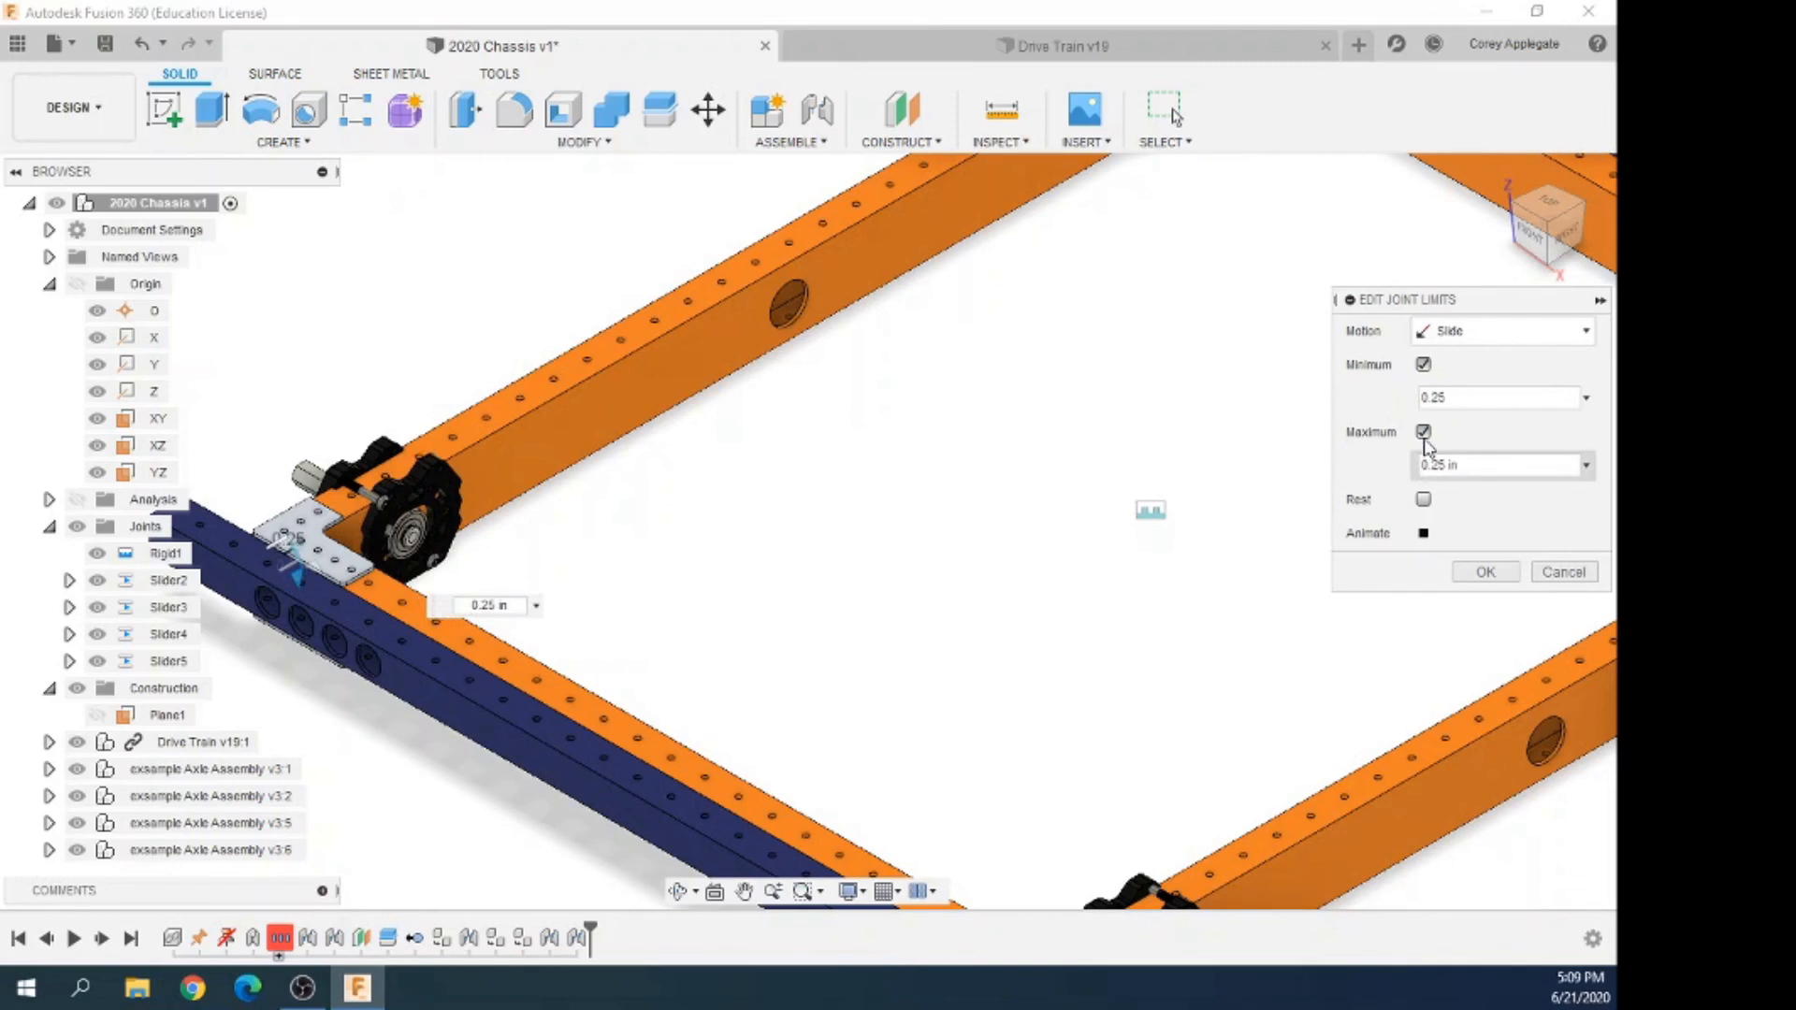
pyautogui.click(1419, 399)
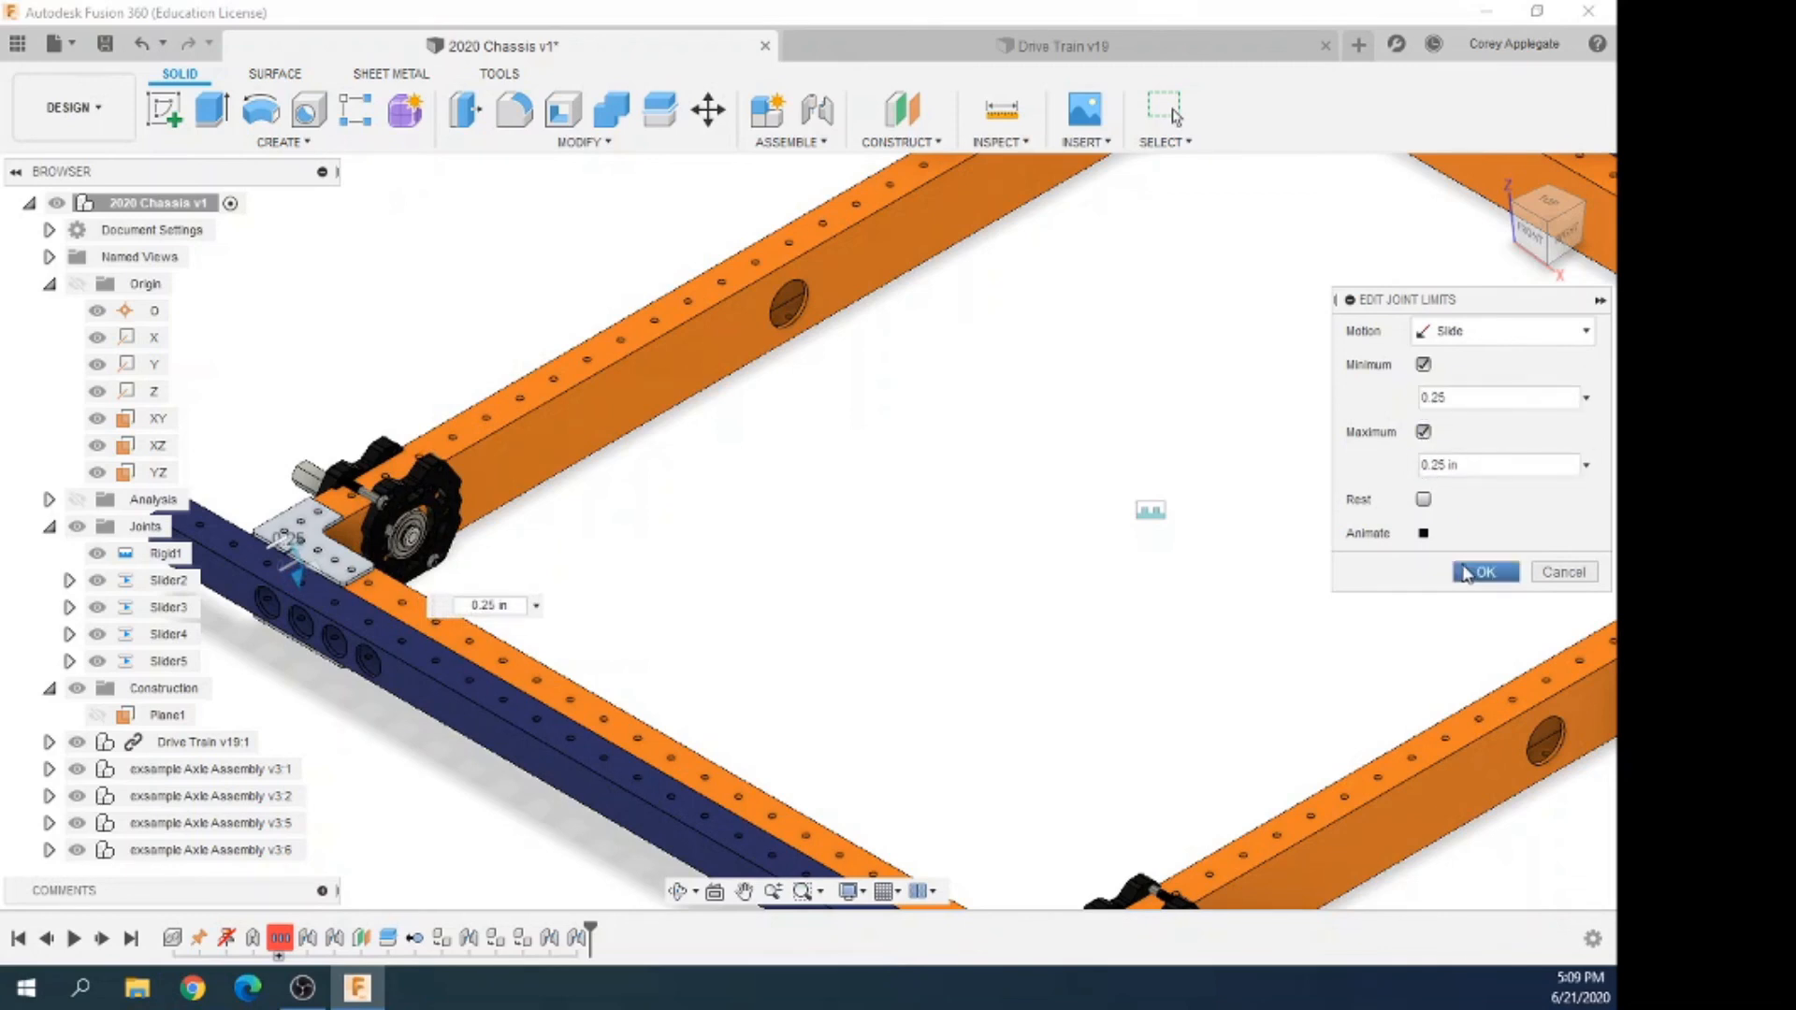
pyautogui.write('-')
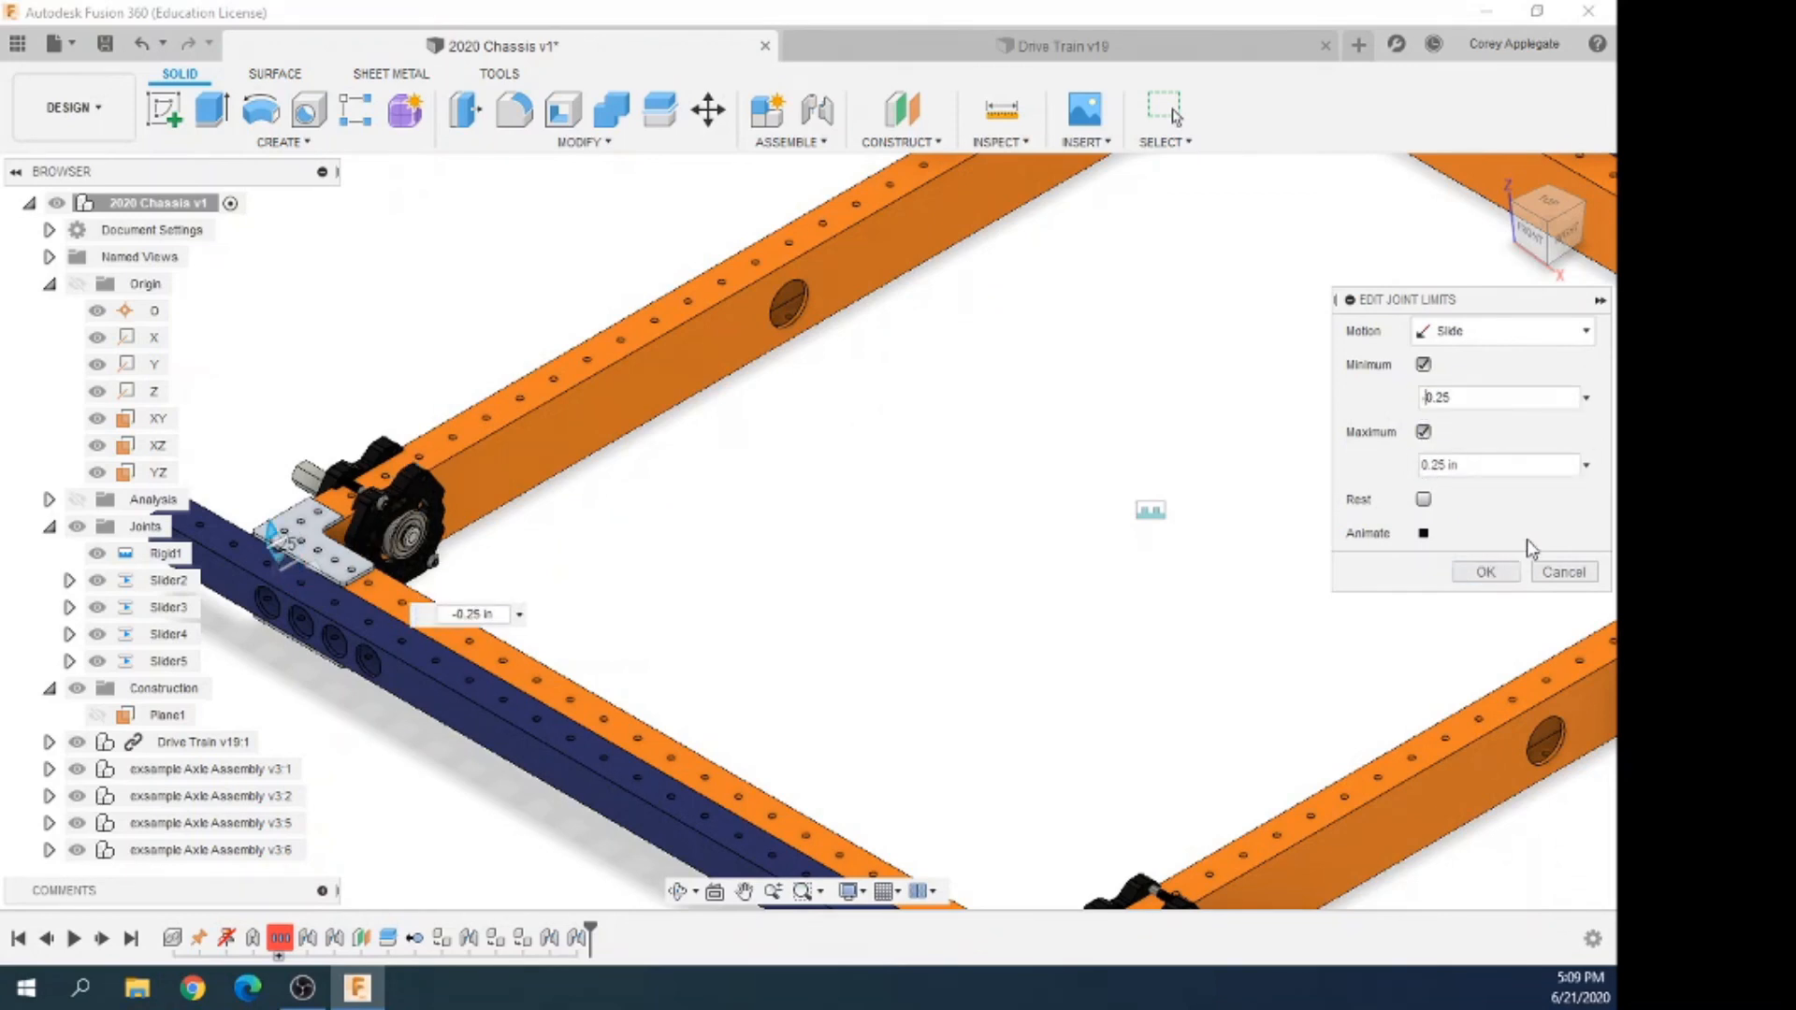
# Preview the Slider4 joint's limited motion with the animation, stop it, and accept the limits
pyautogui.click(1424, 534)
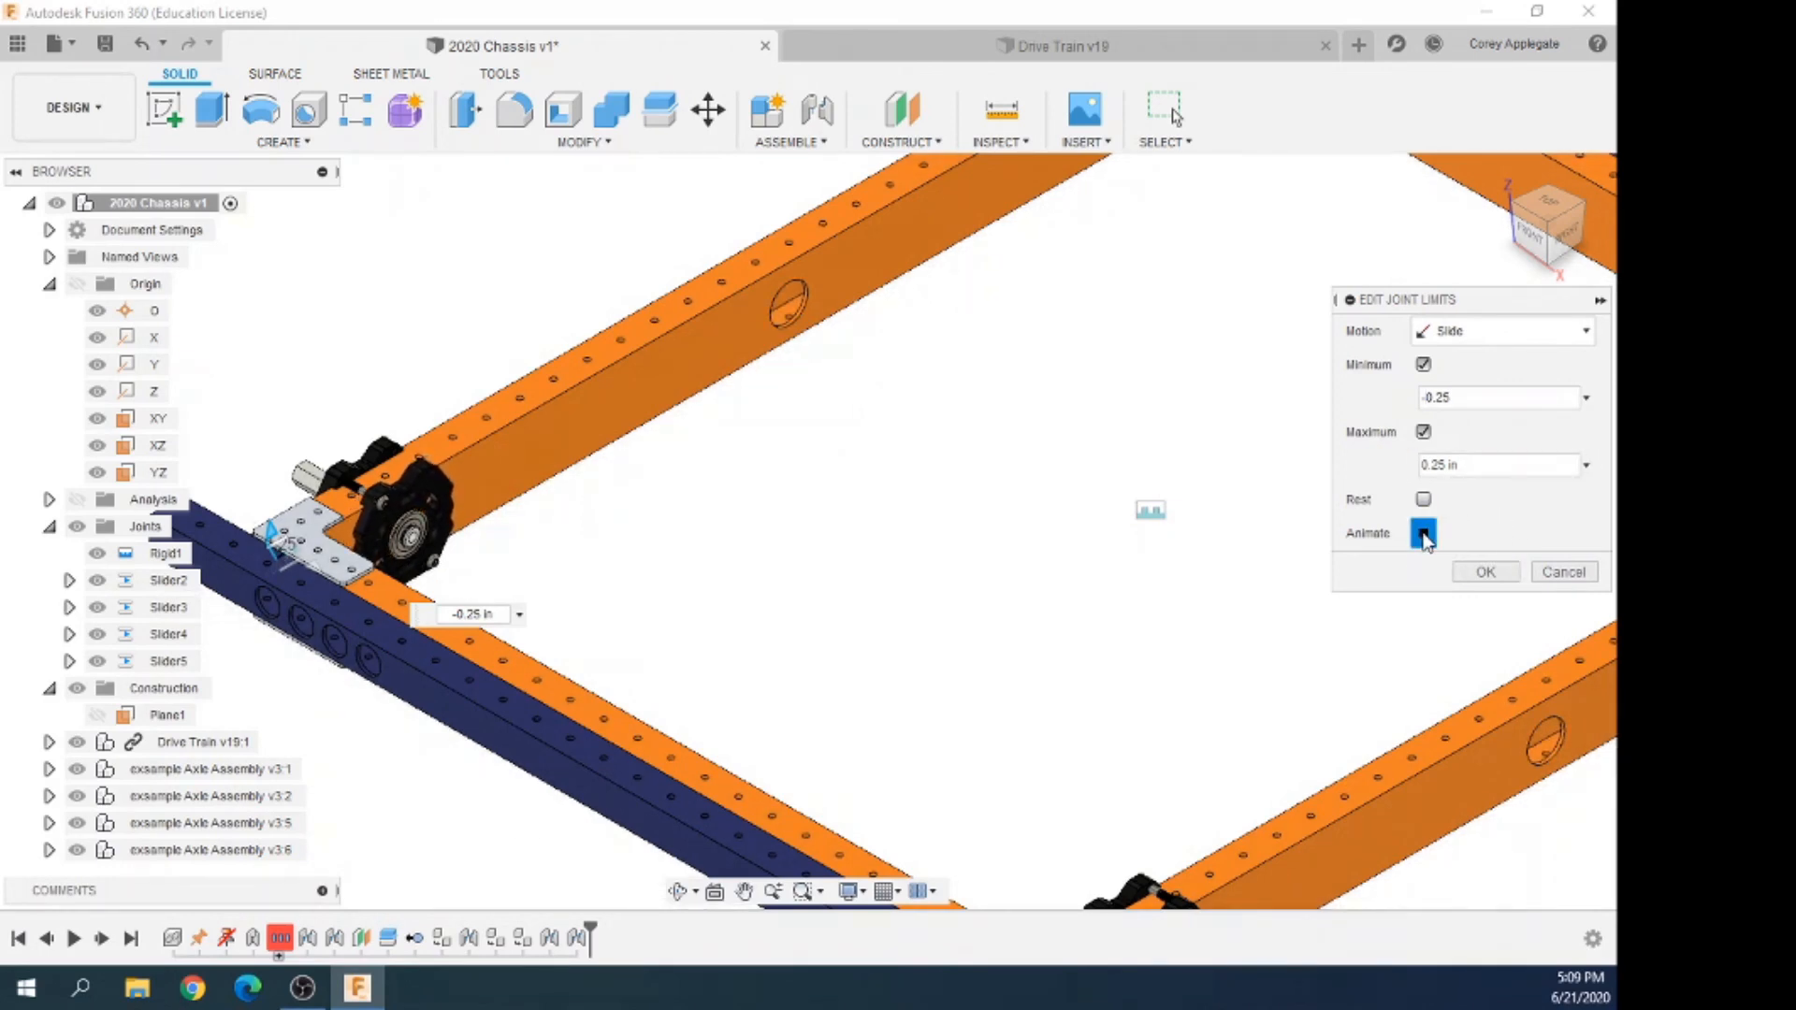
pyautogui.click(1424, 536)
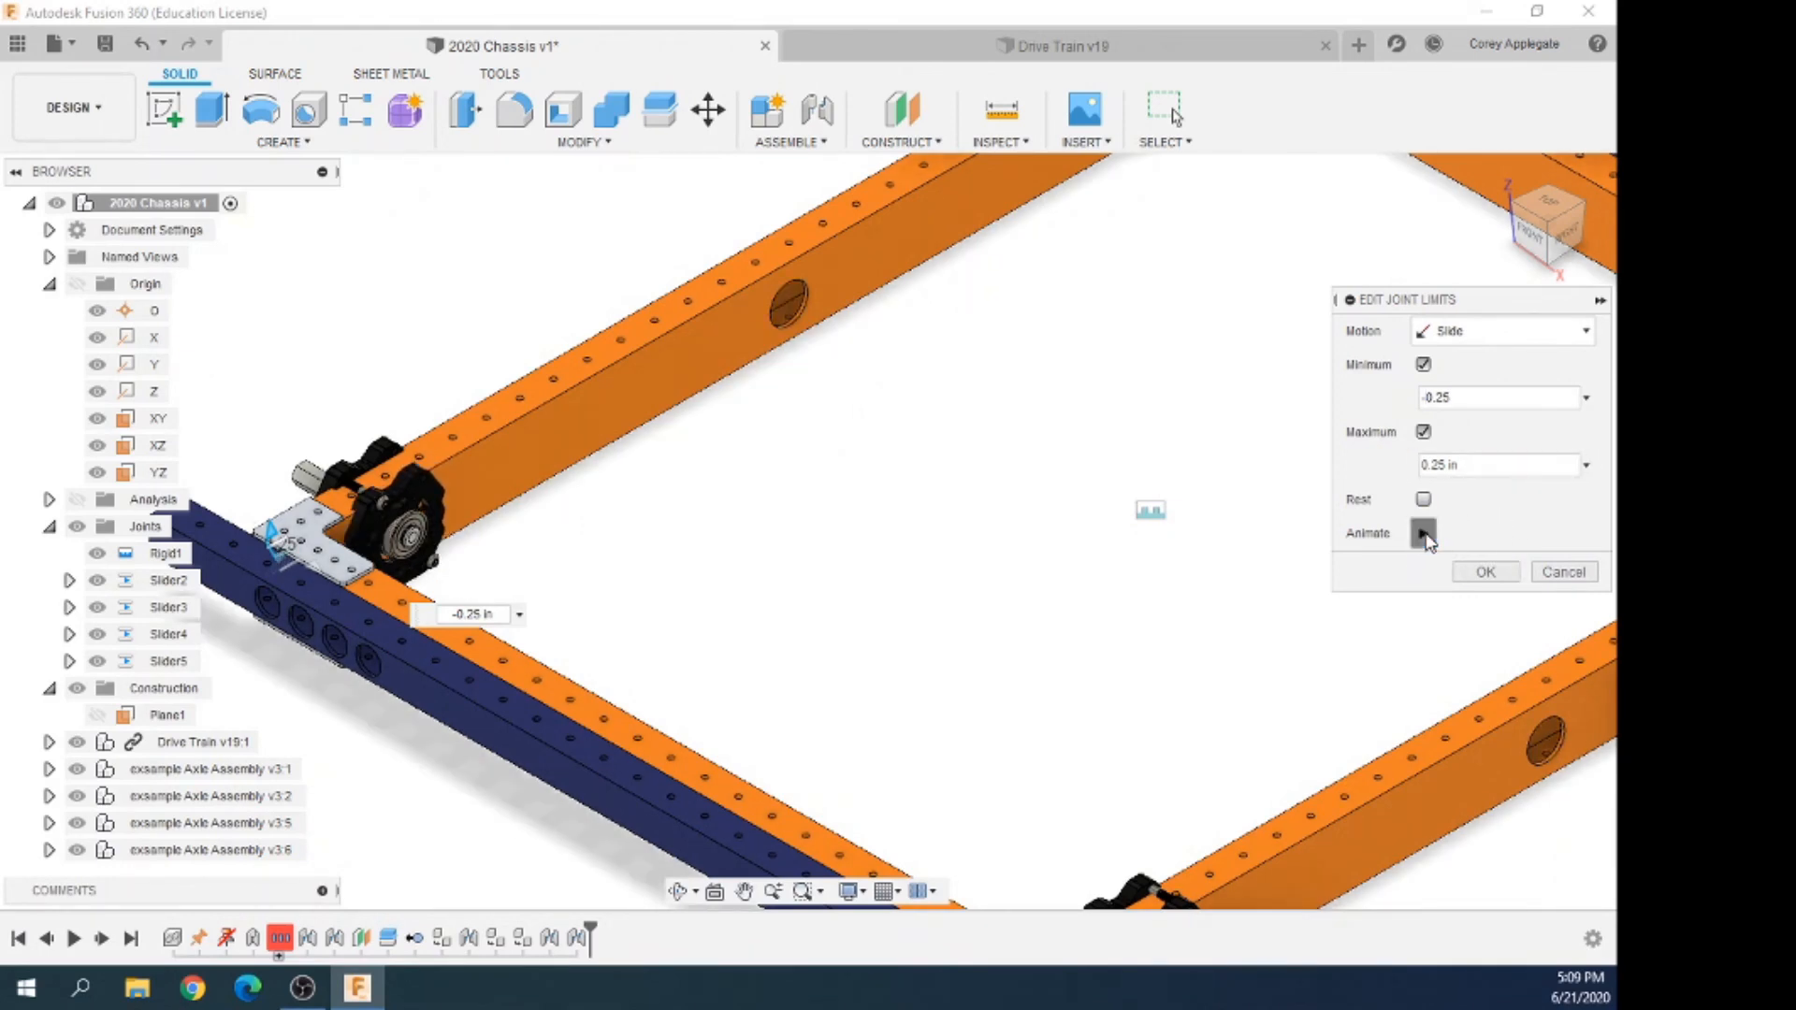
pyautogui.click(1485, 573)
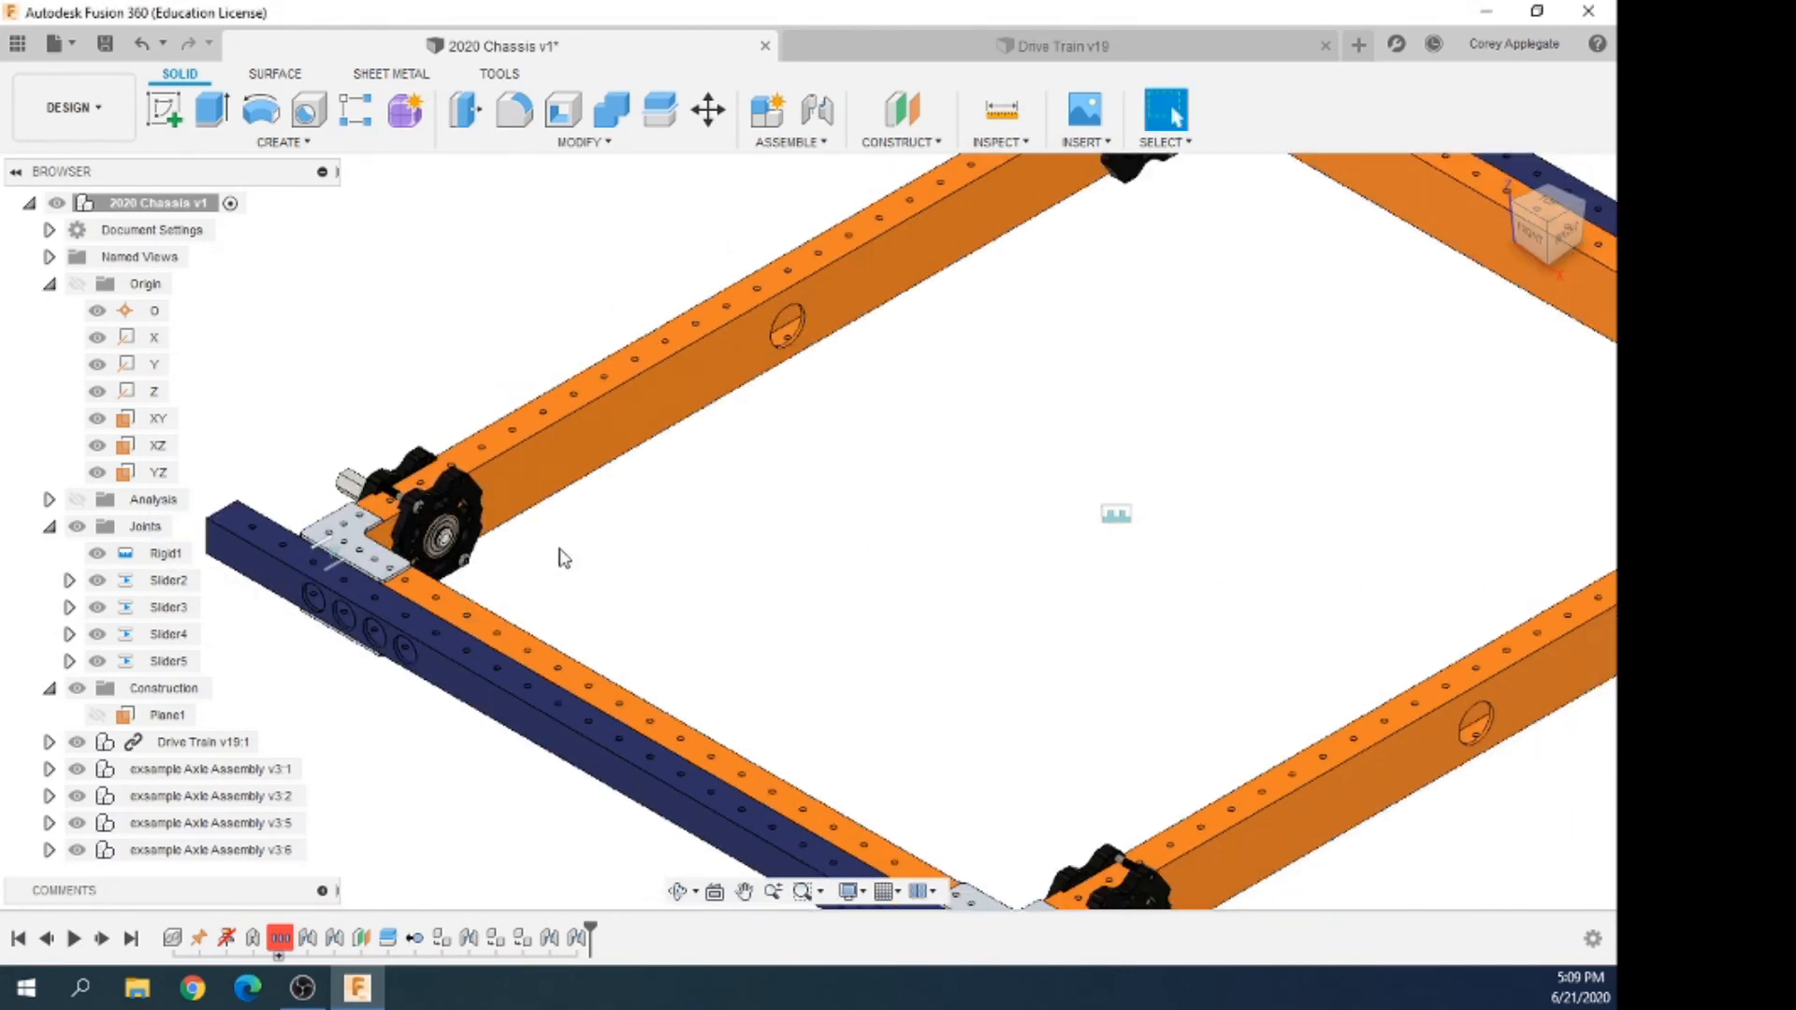
# Limit the Slider5 joint's slide travel to a minimum of -0.25 in and a maximum of 0.25 in
pyautogui.click(227, 667)
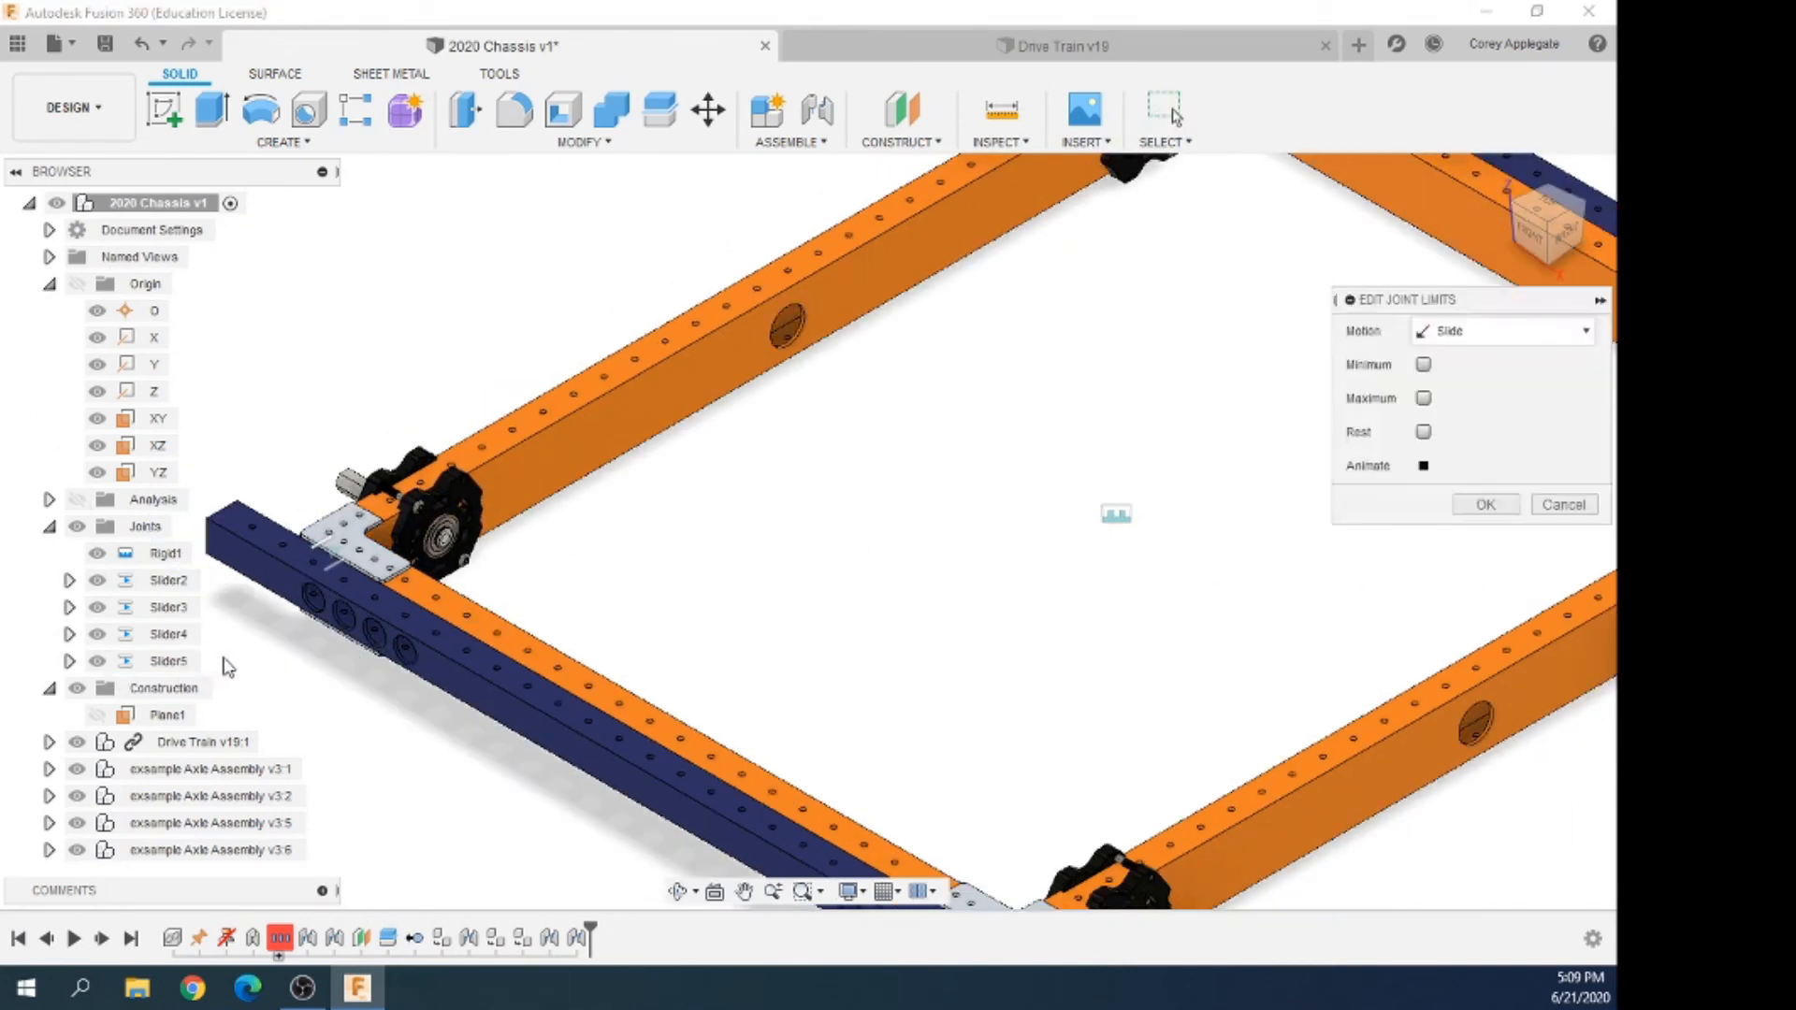
pyautogui.click(1422, 364)
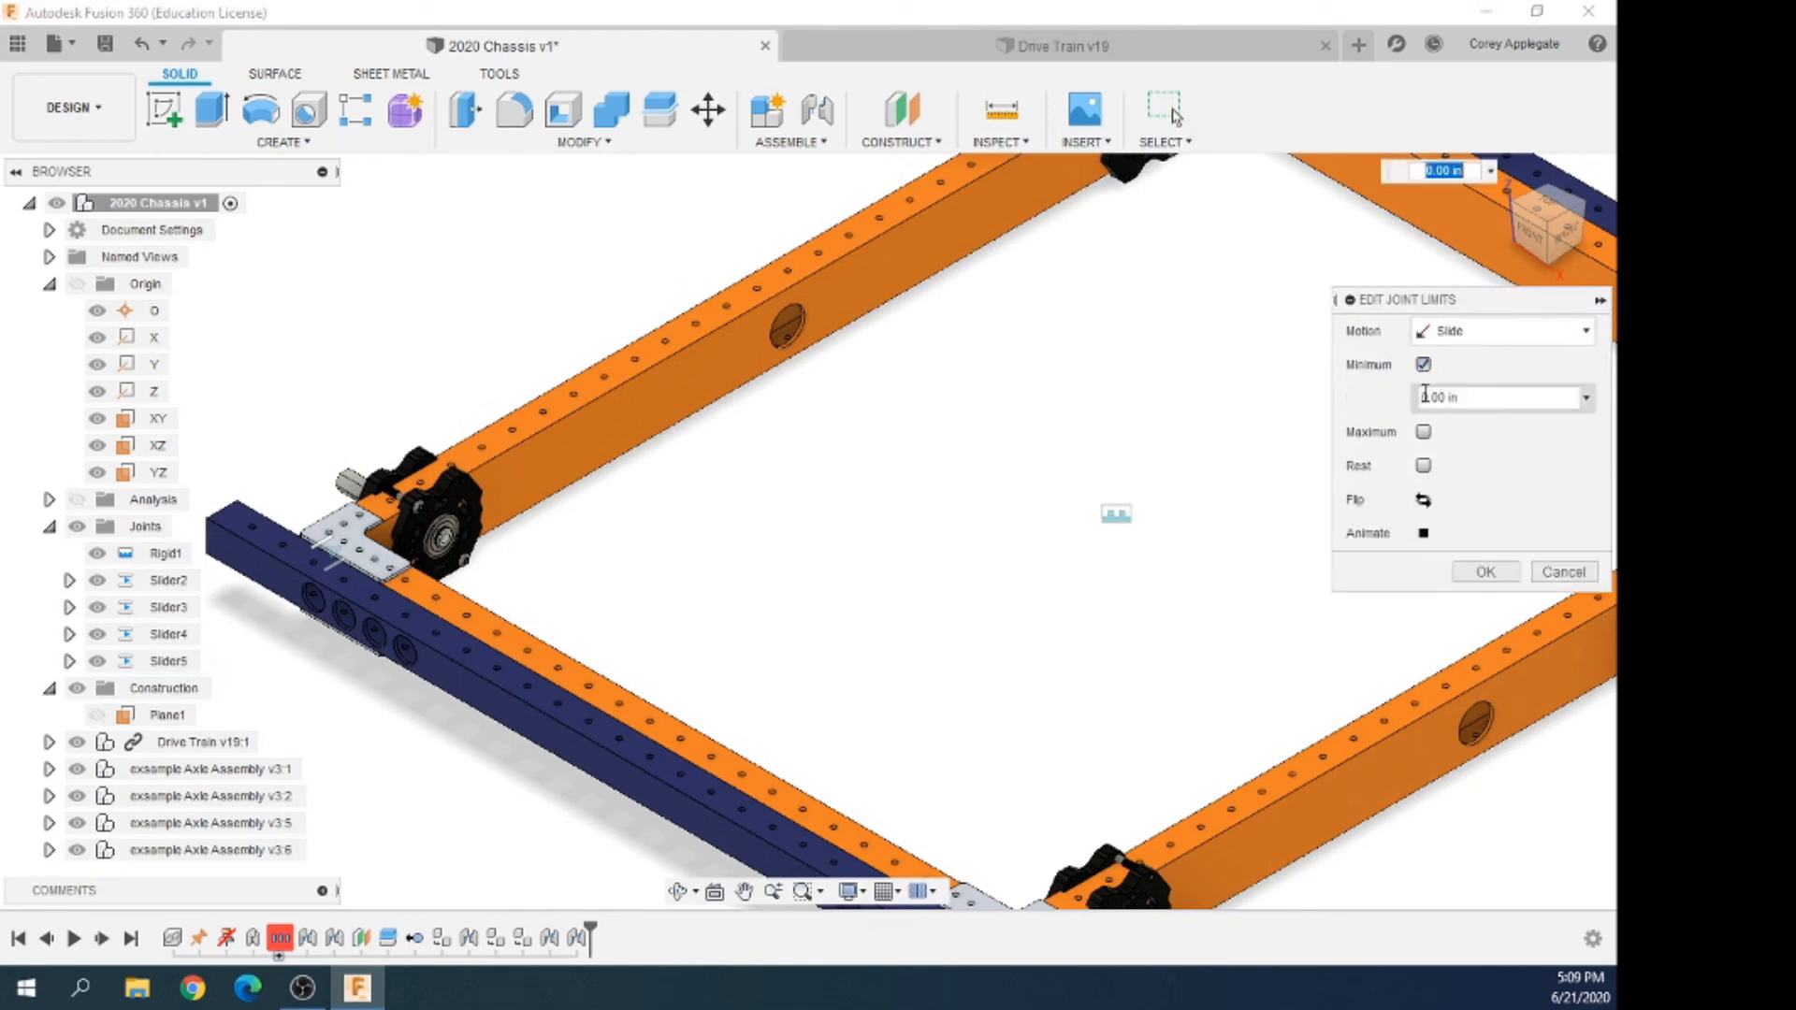
pyautogui.click(1423, 431)
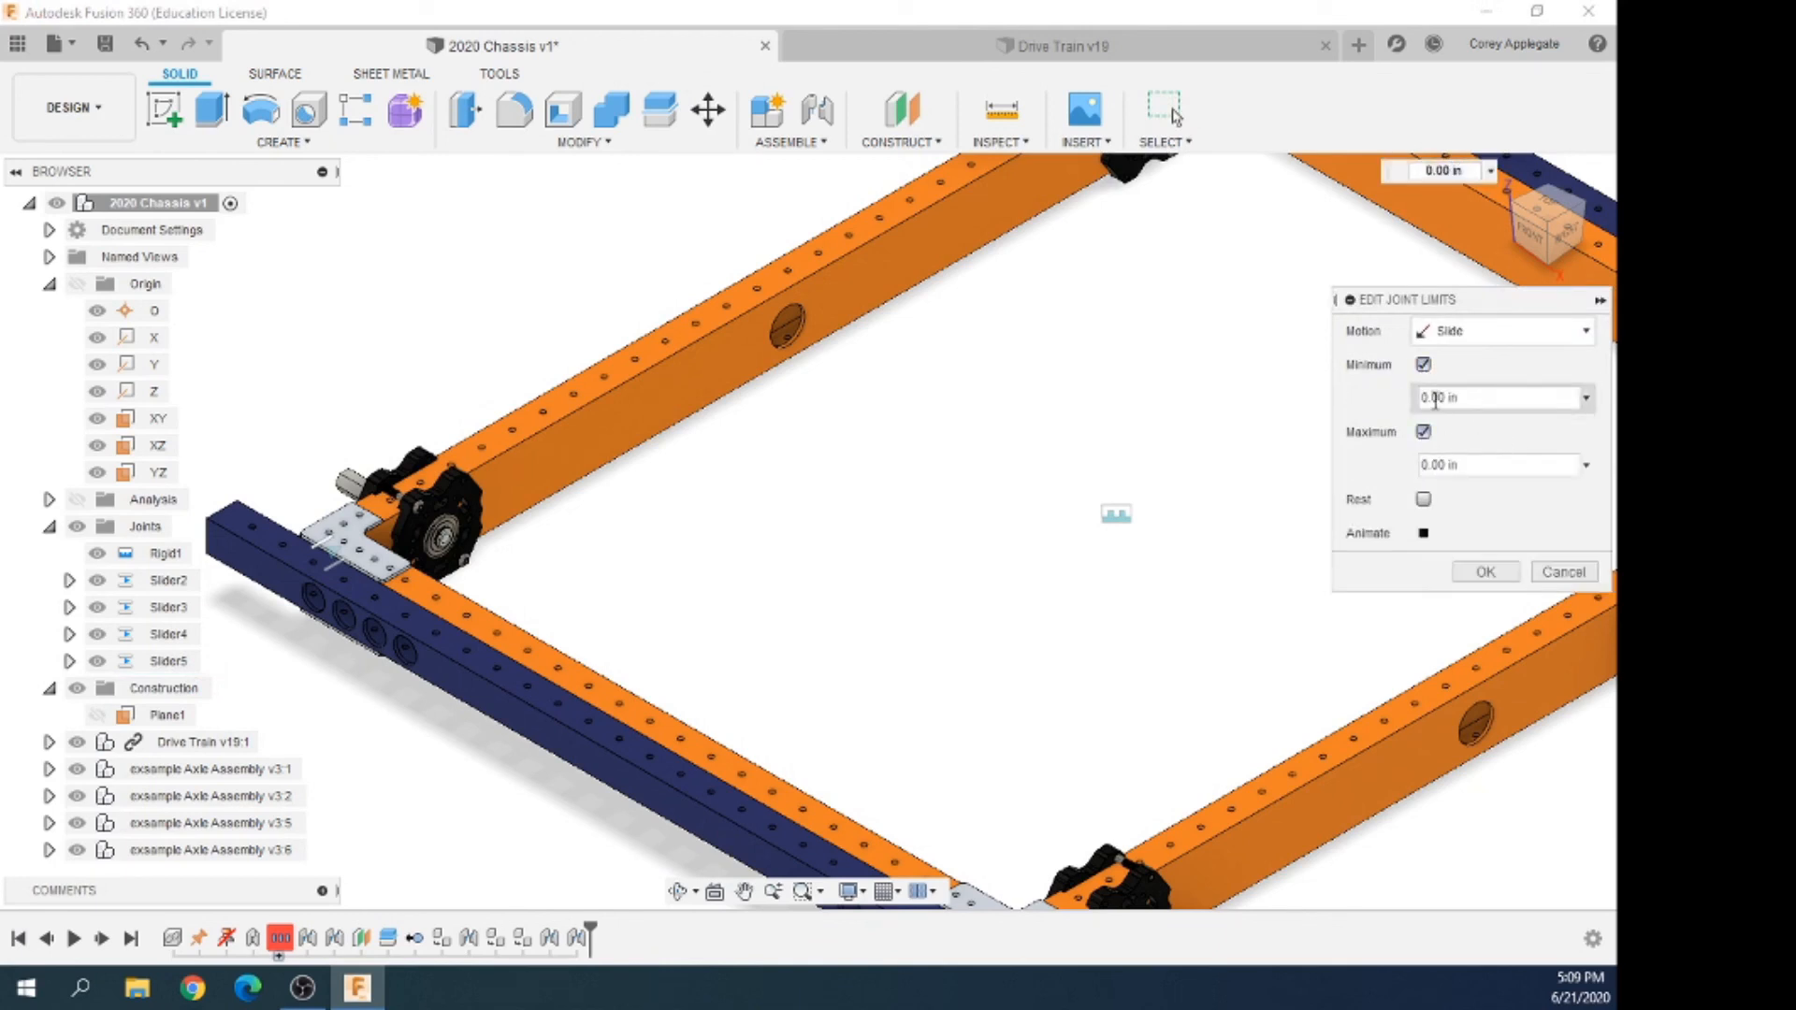
pyautogui.moveTo(1436, 399); pyautogui.dragTo(1519, 399)
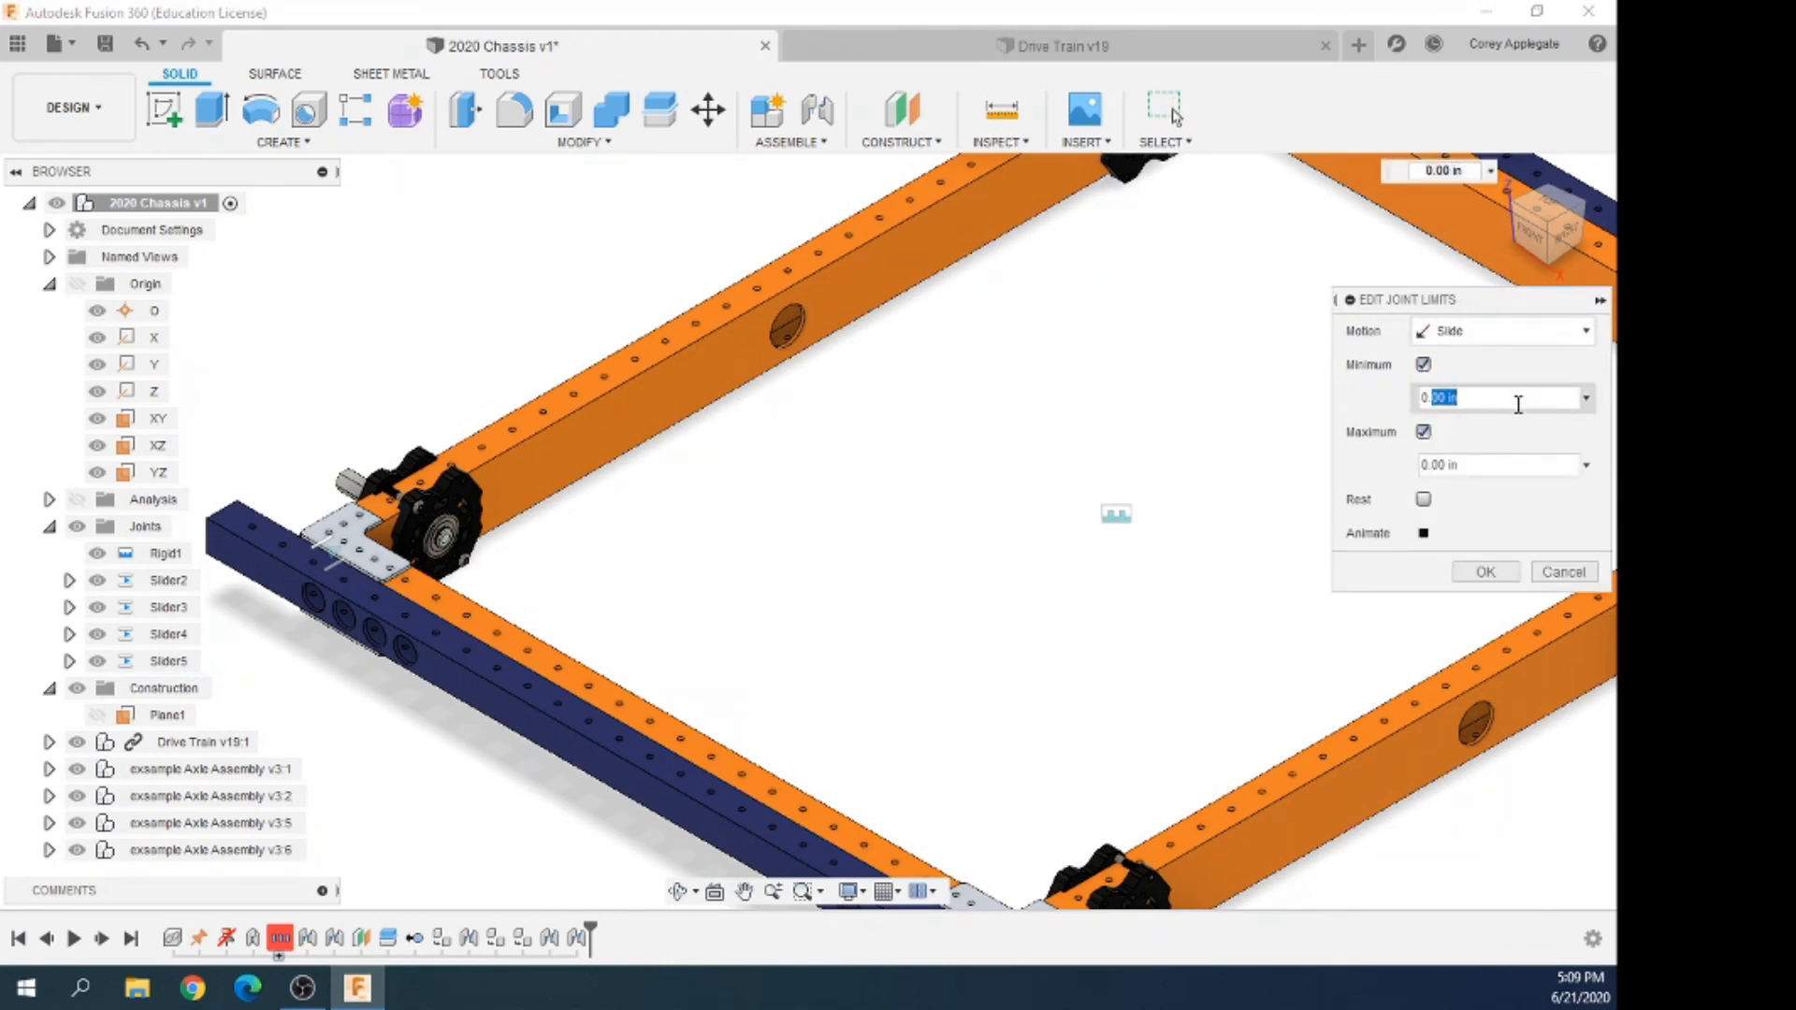
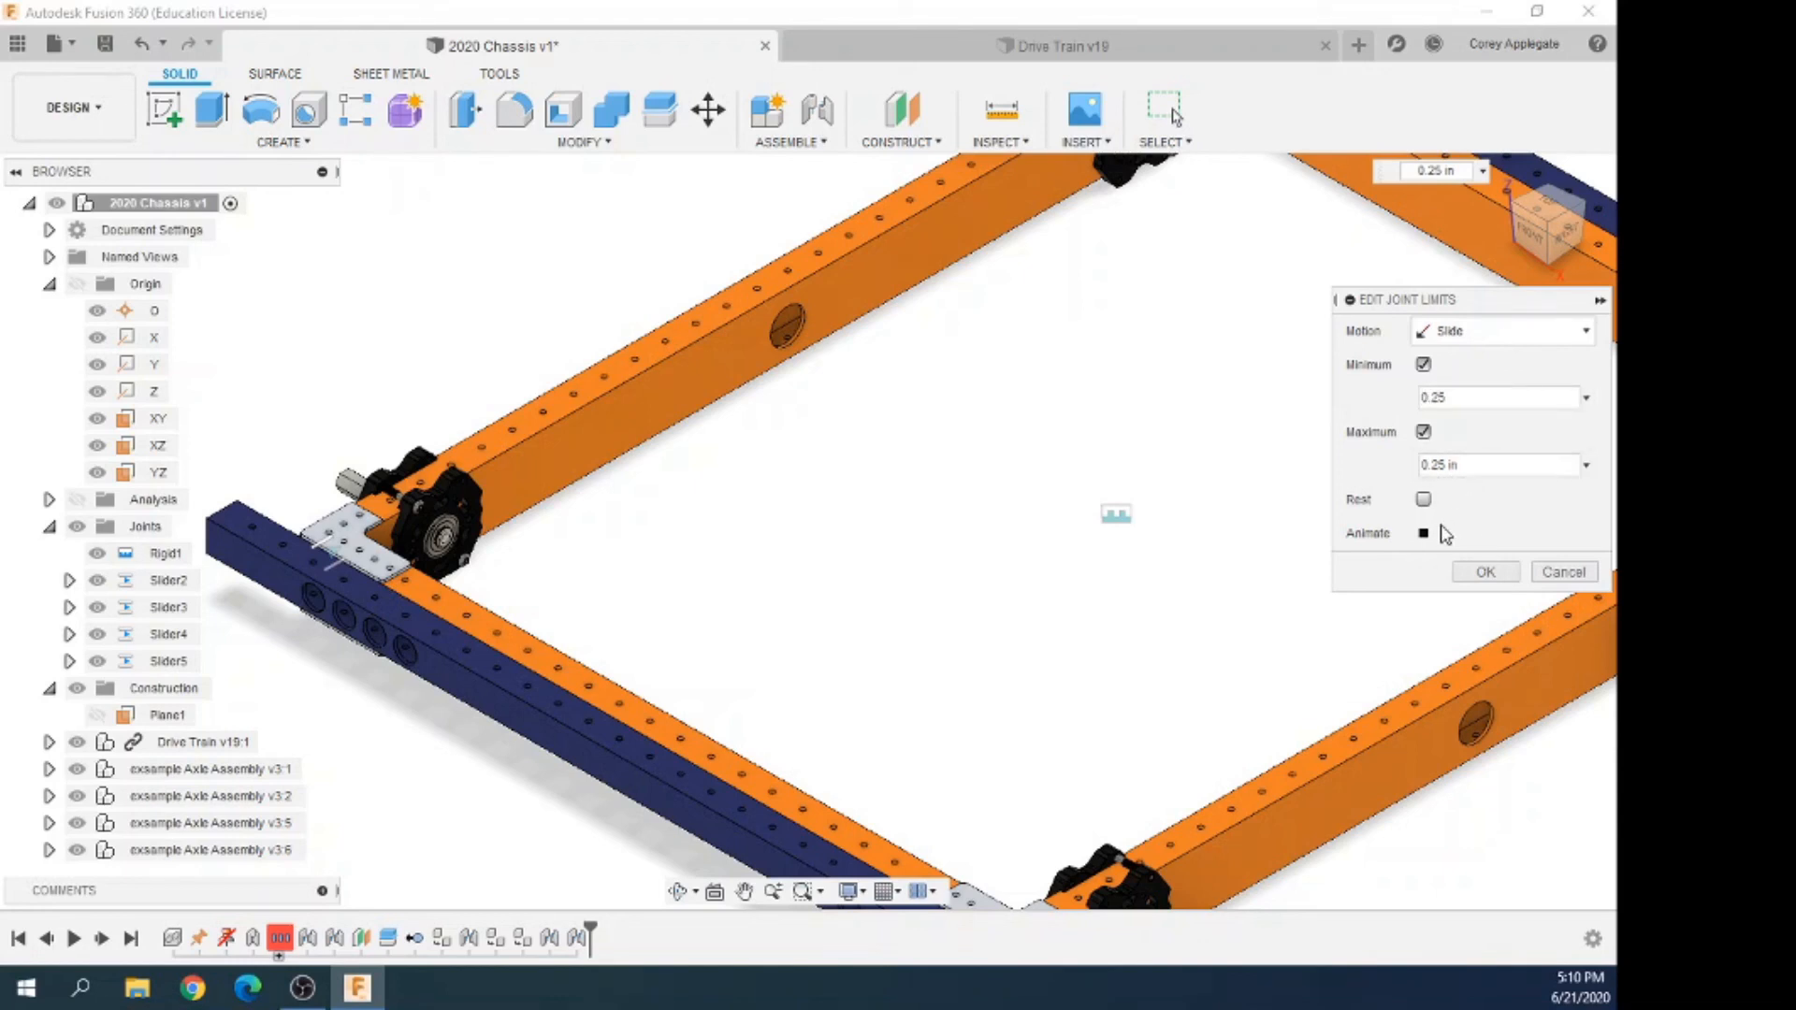
pyautogui.write('-')
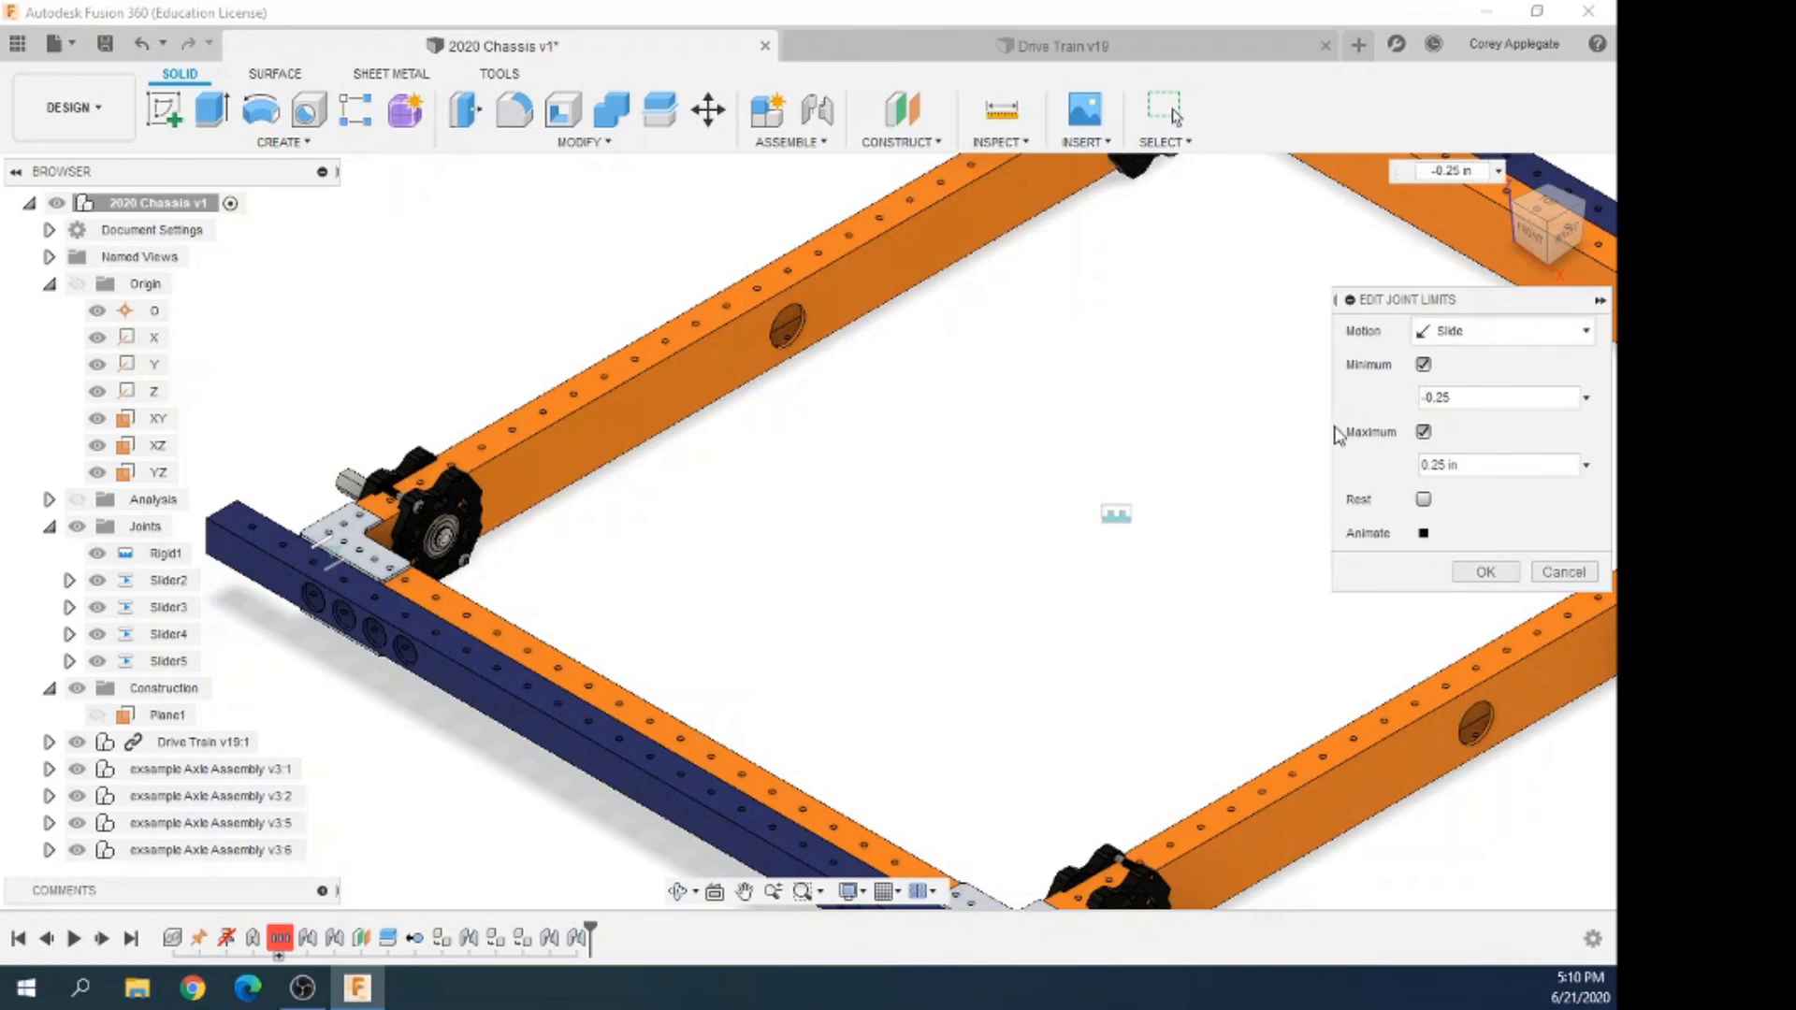
# Preview the Slider5 joint's limited motion on its axle assembly and accept the limits
pyautogui.scroll(-3, 1294, 715)
pyautogui.scroll(5, 1207, 223)
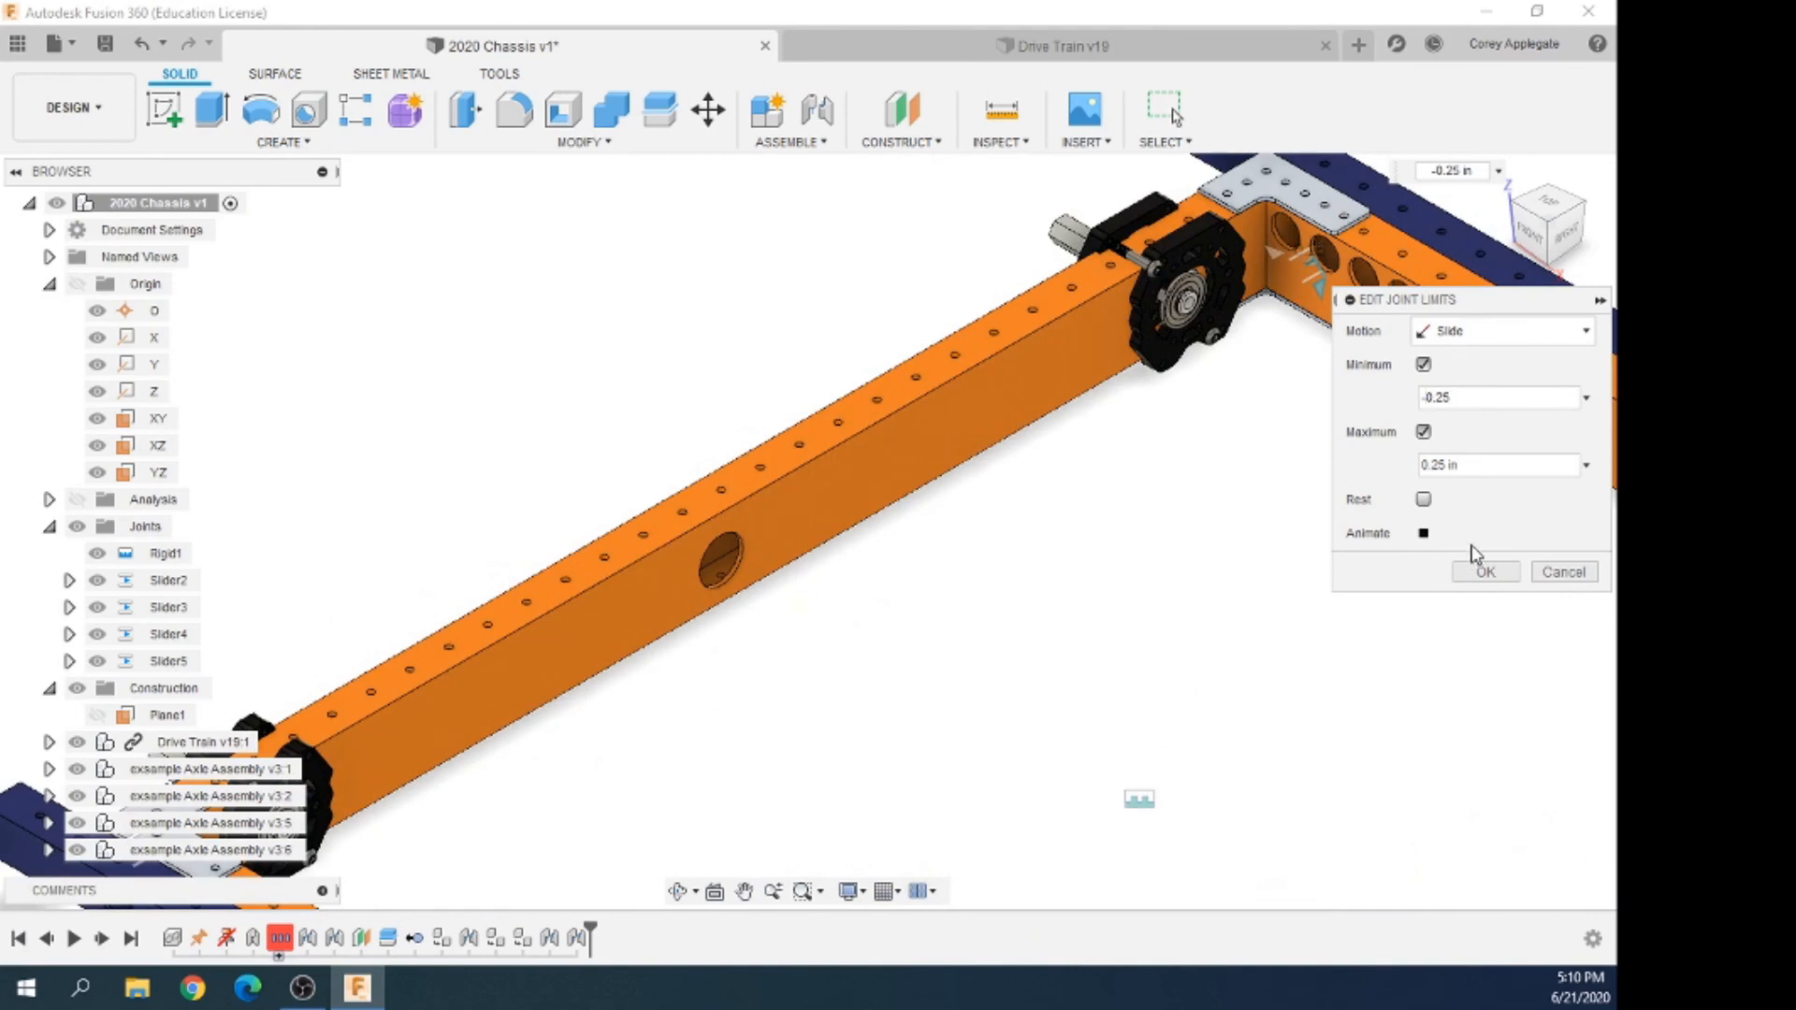
pyautogui.click(1423, 535)
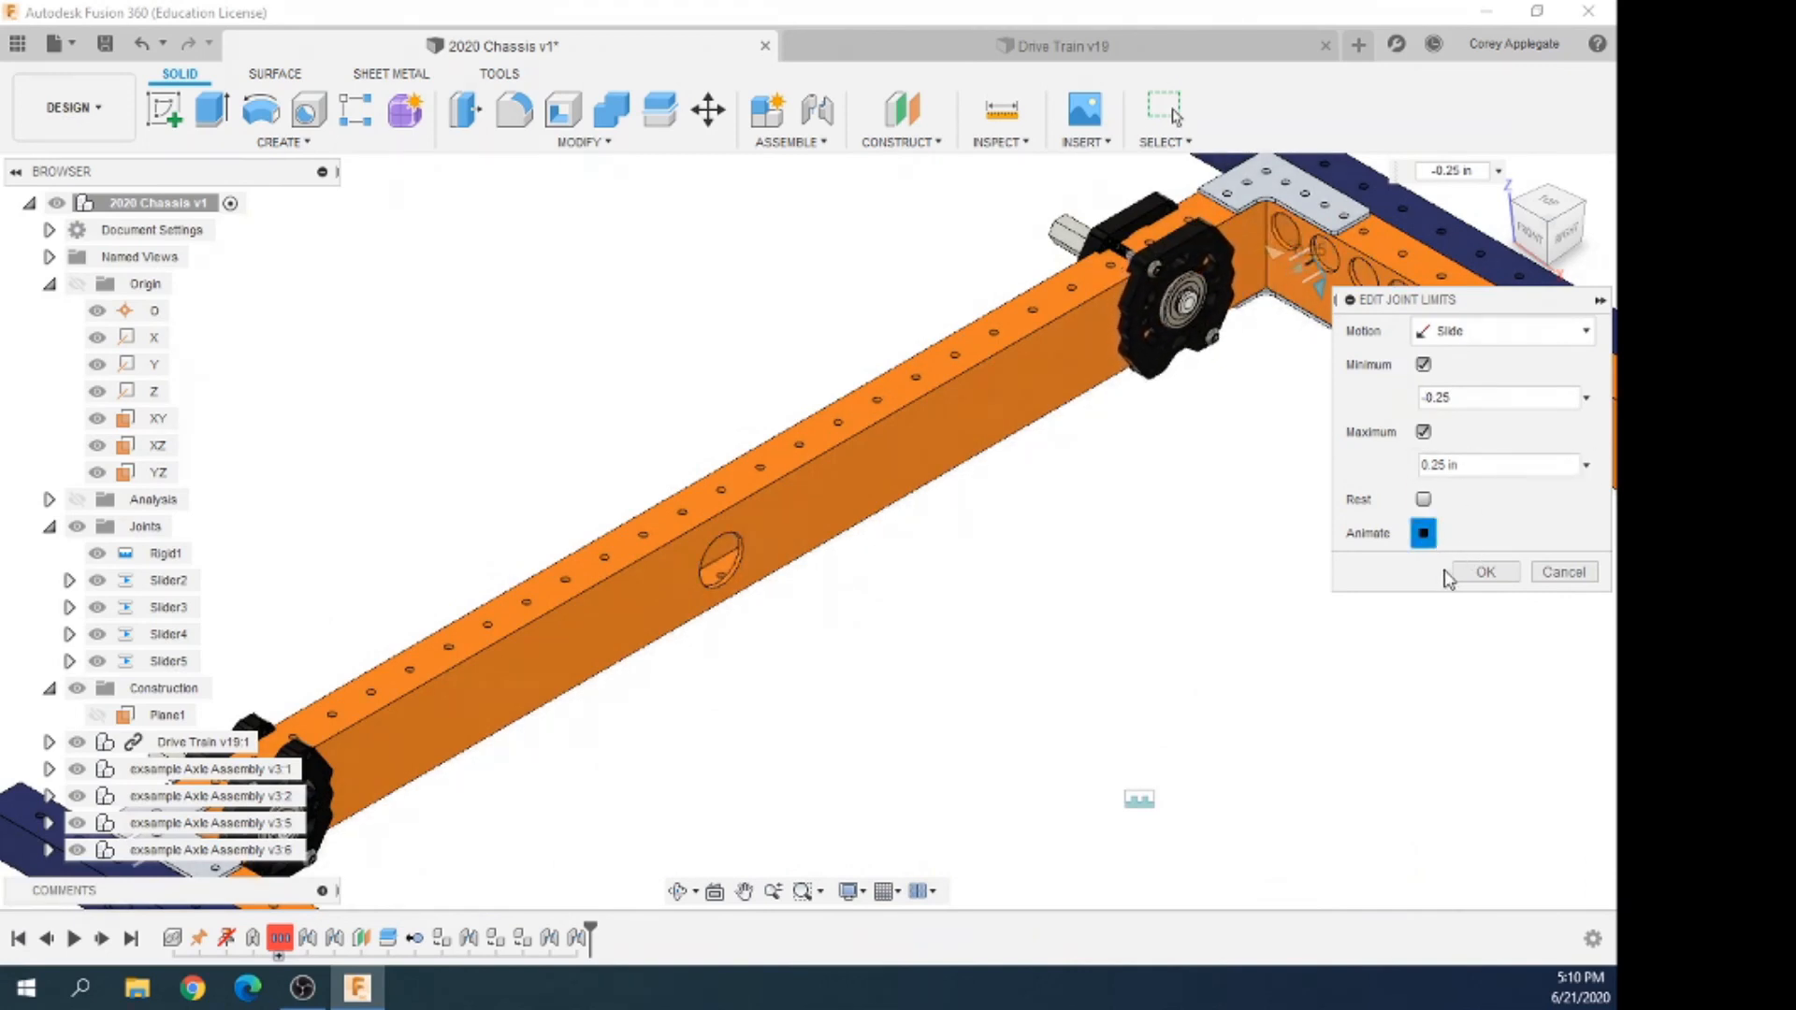
pyautogui.click(1484, 573)
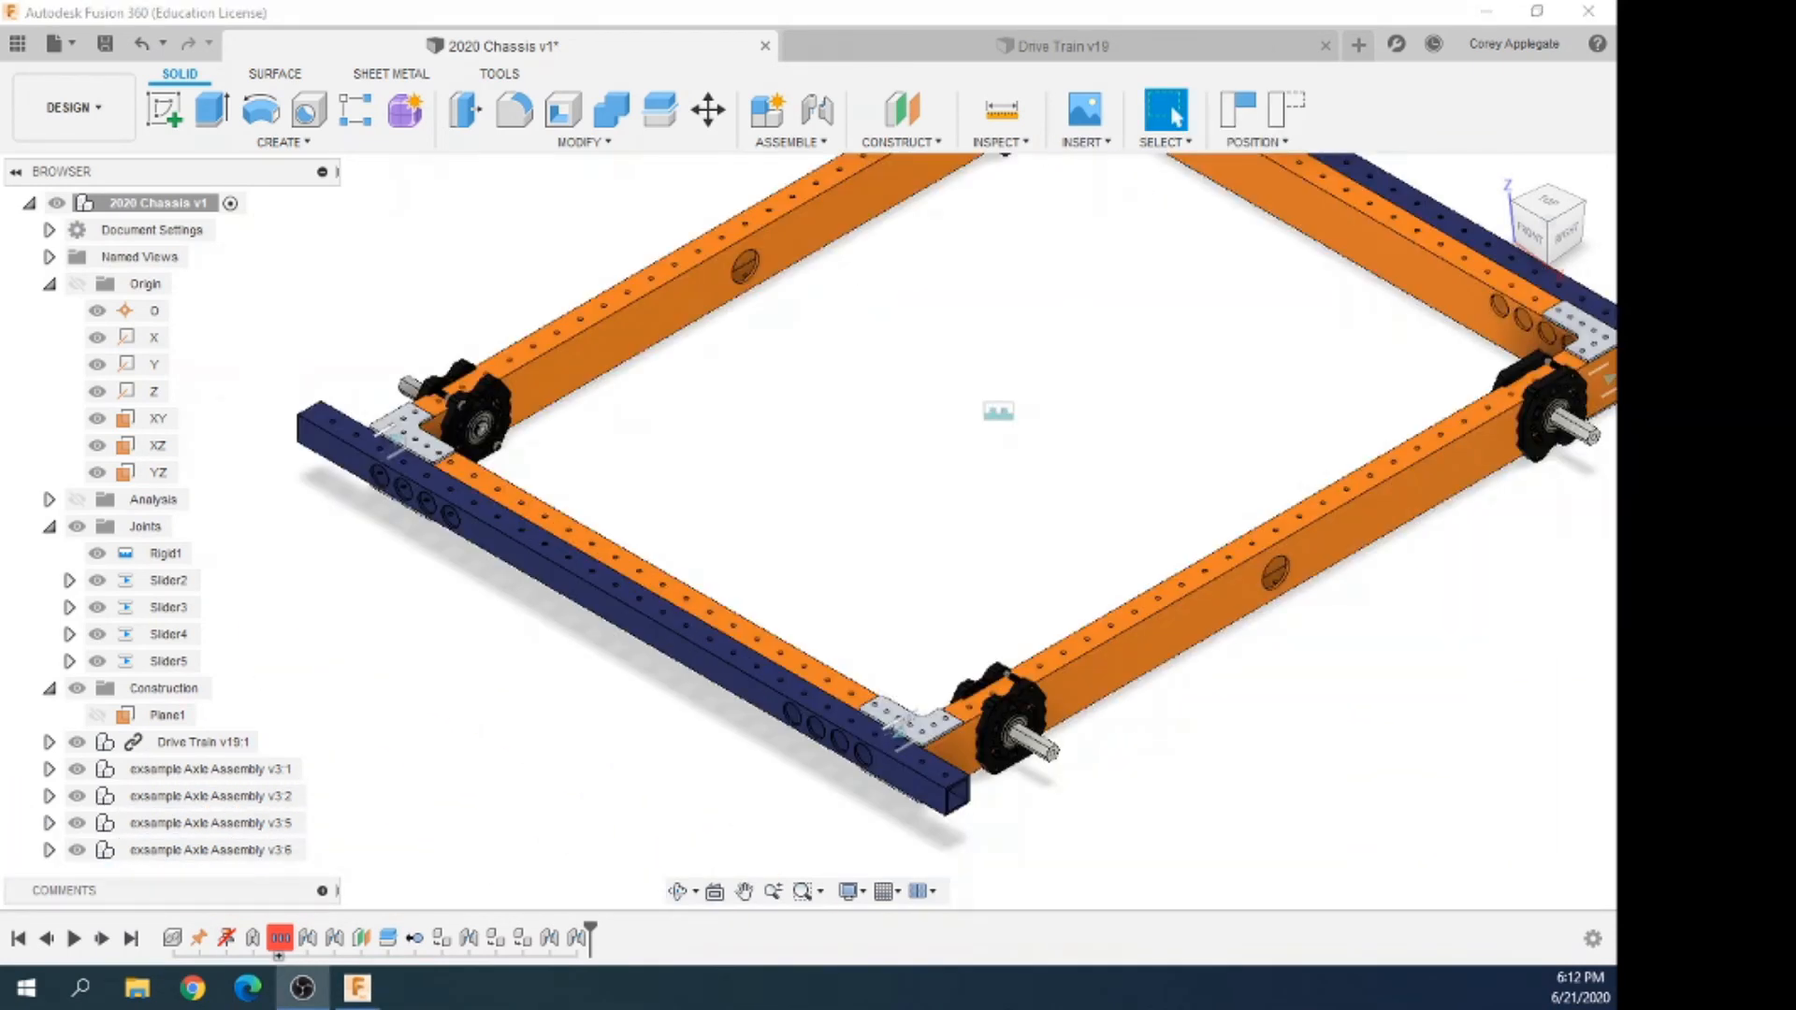
# Start a motion link between the Slider3 and Slider4 joints, continuing with the components in their previous position
pyautogui.click(1027, 723)
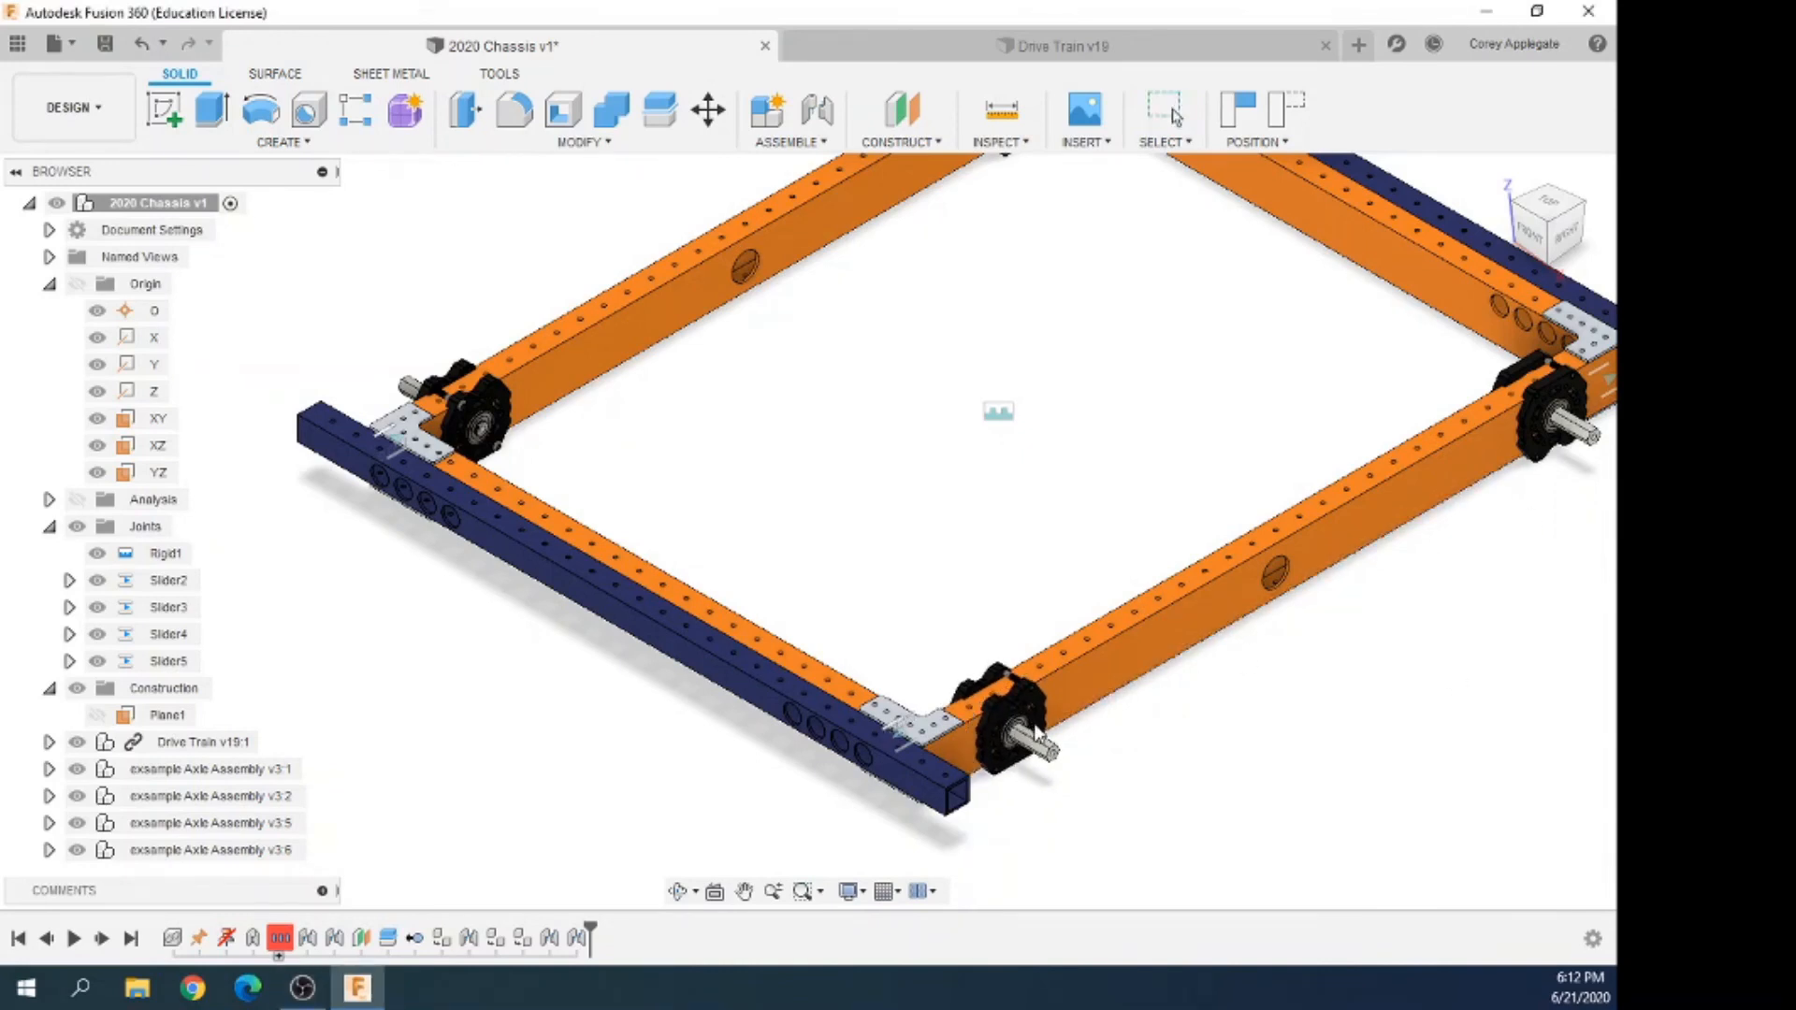
pyautogui.click(810, 143)
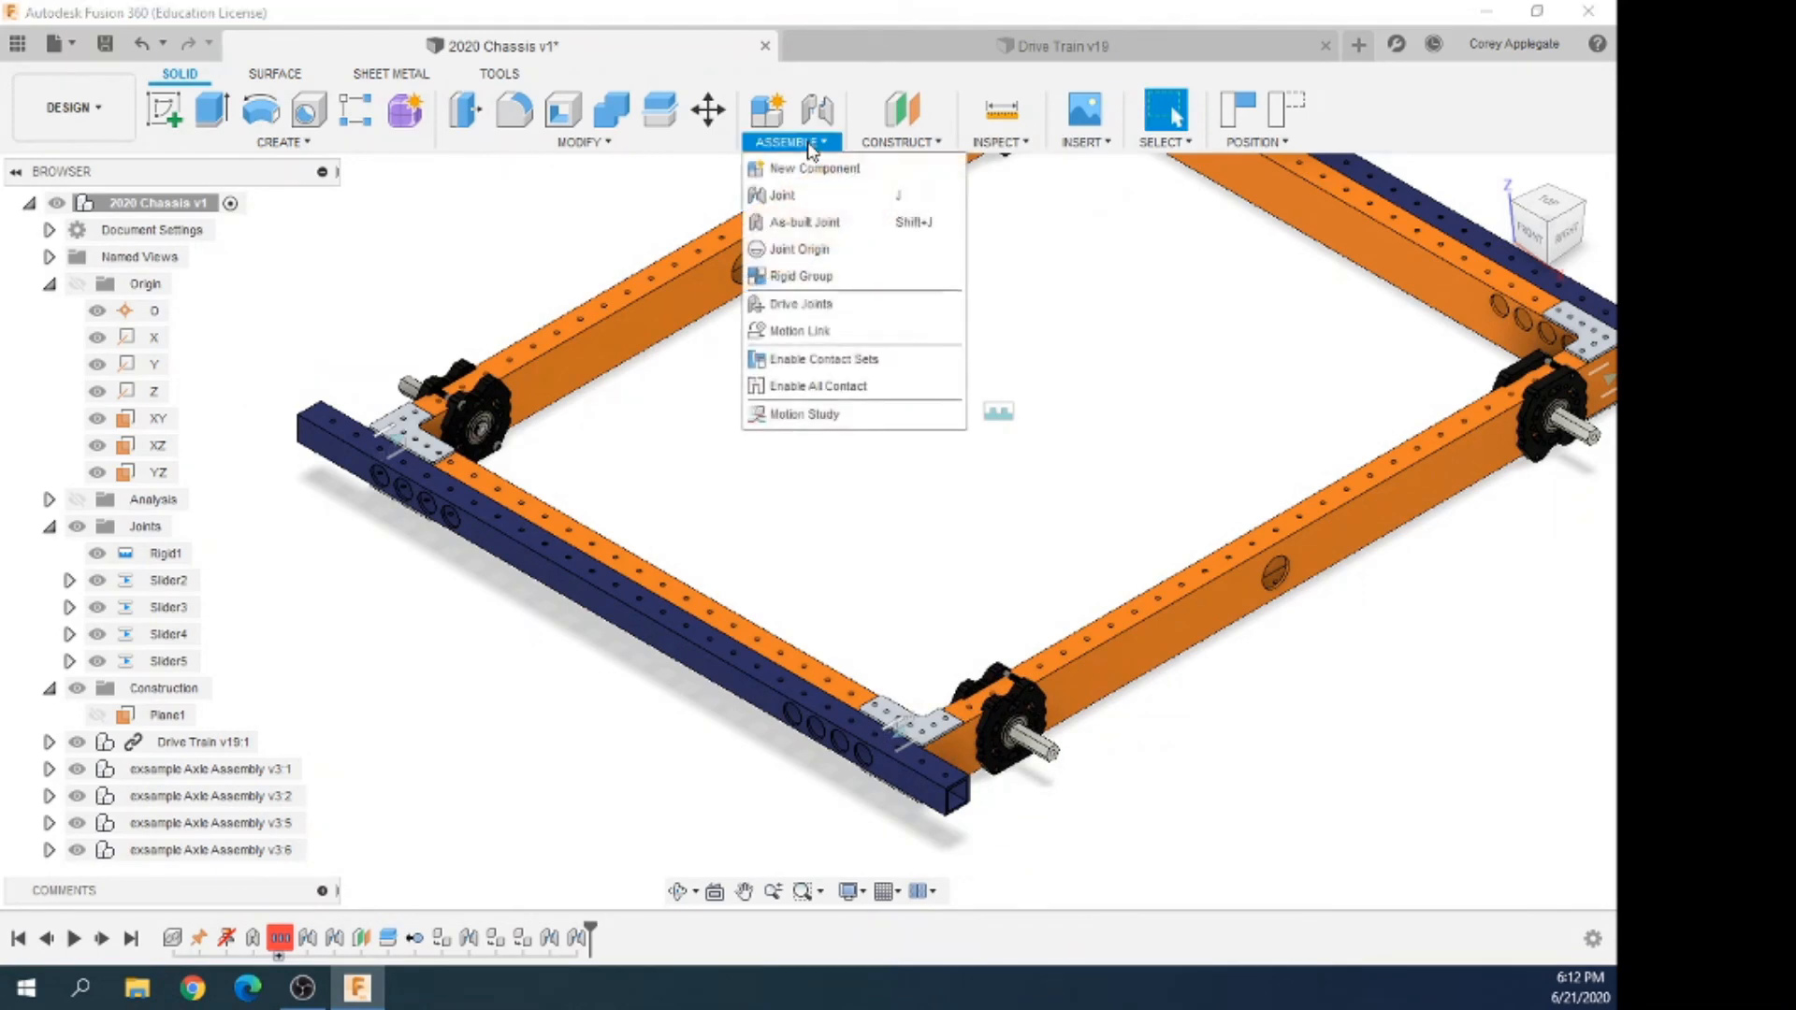
pyautogui.click(817, 332)
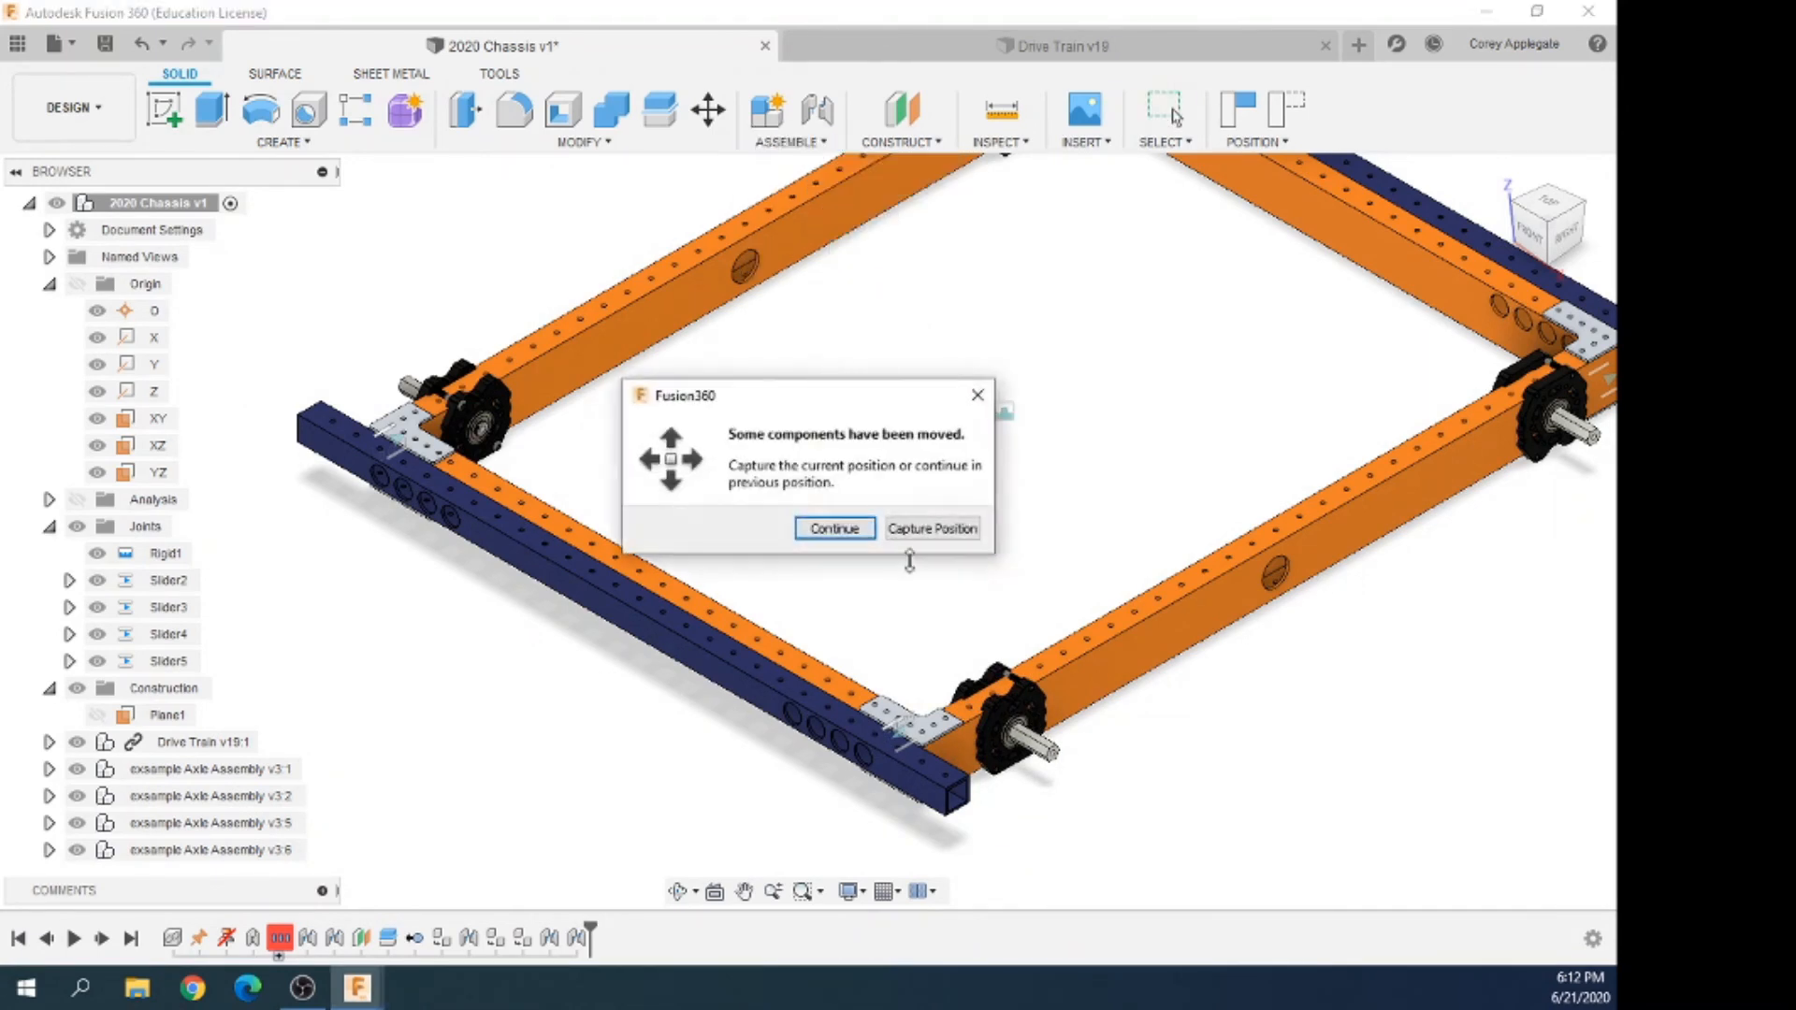
pyautogui.click(848, 530)
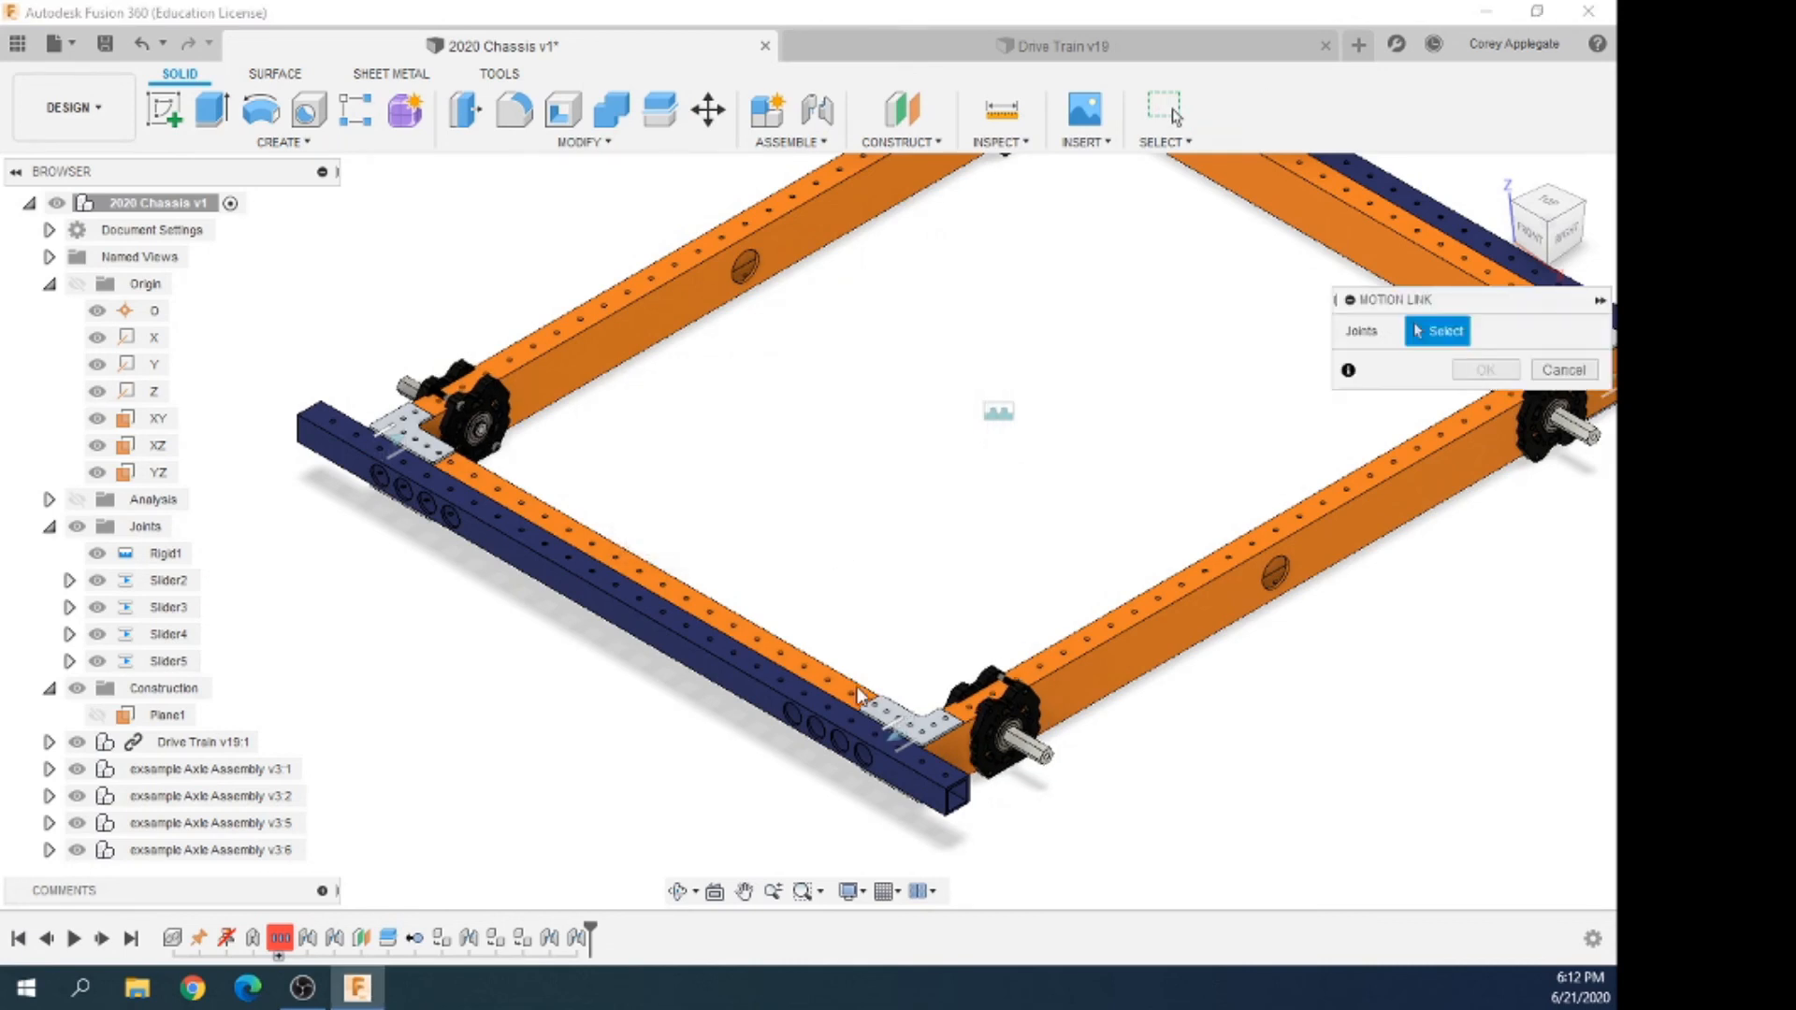
pyautogui.click(899, 736)
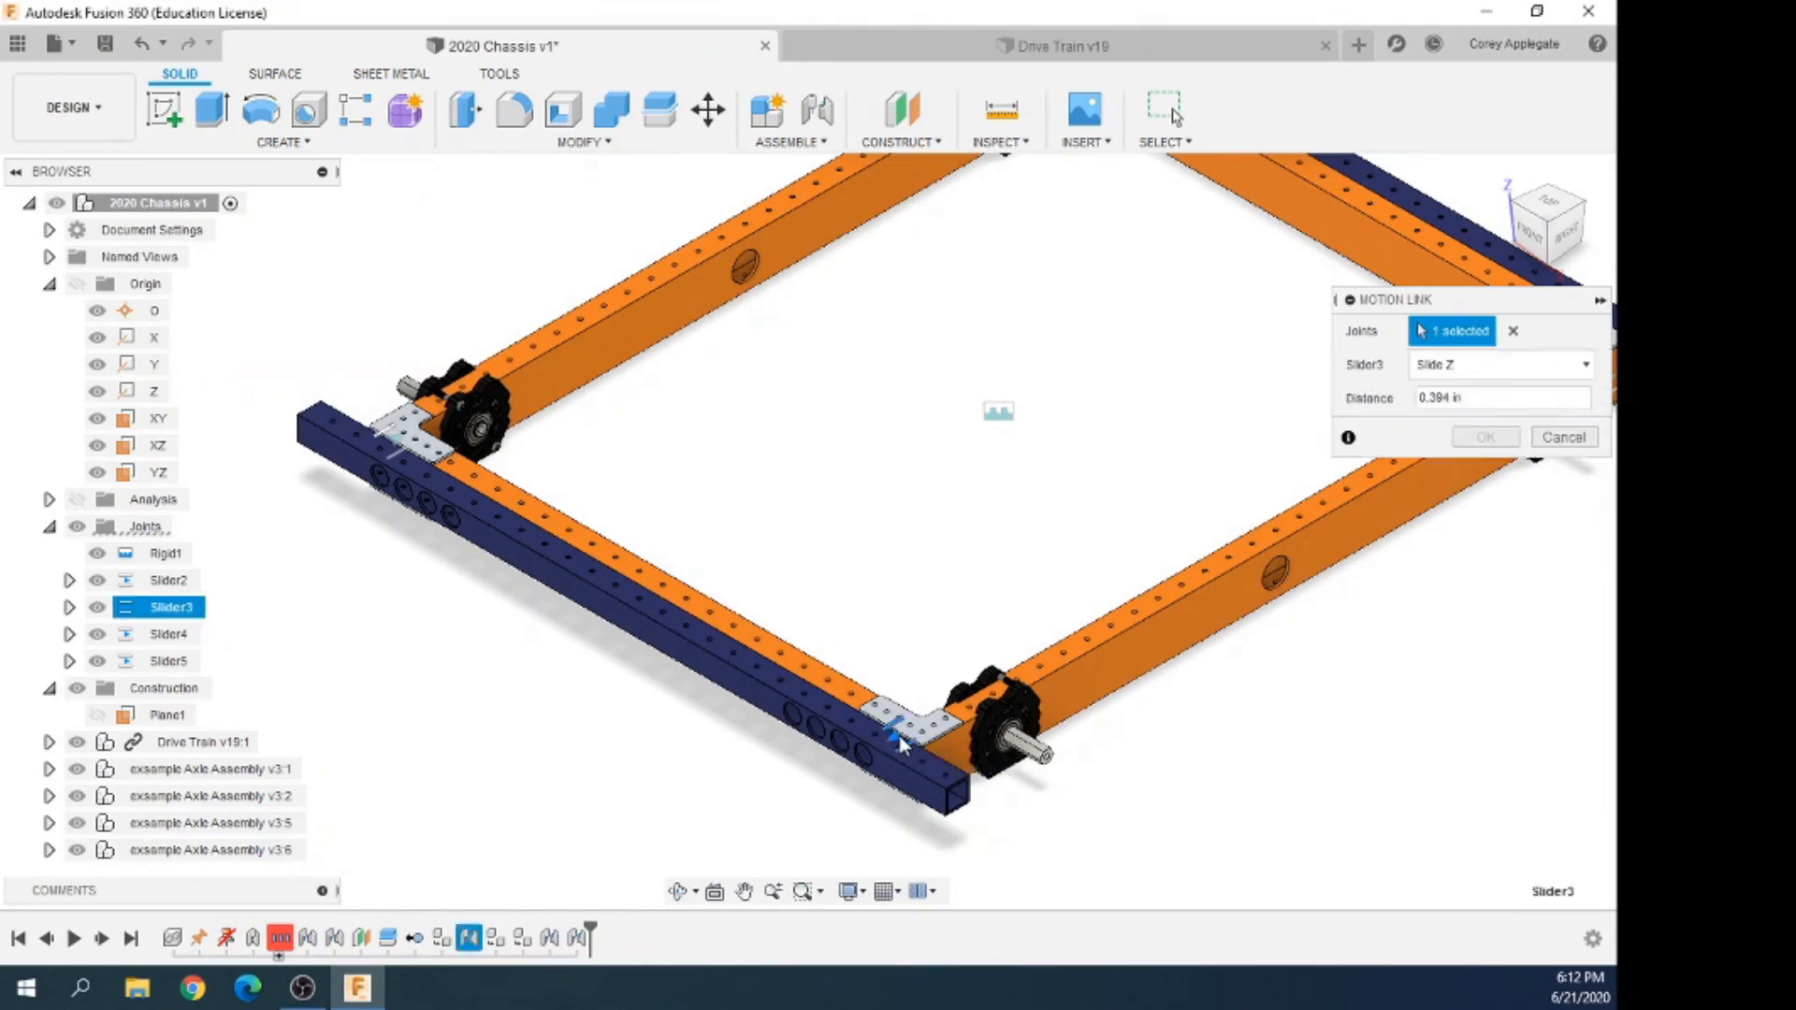
pyautogui.click(395, 450)
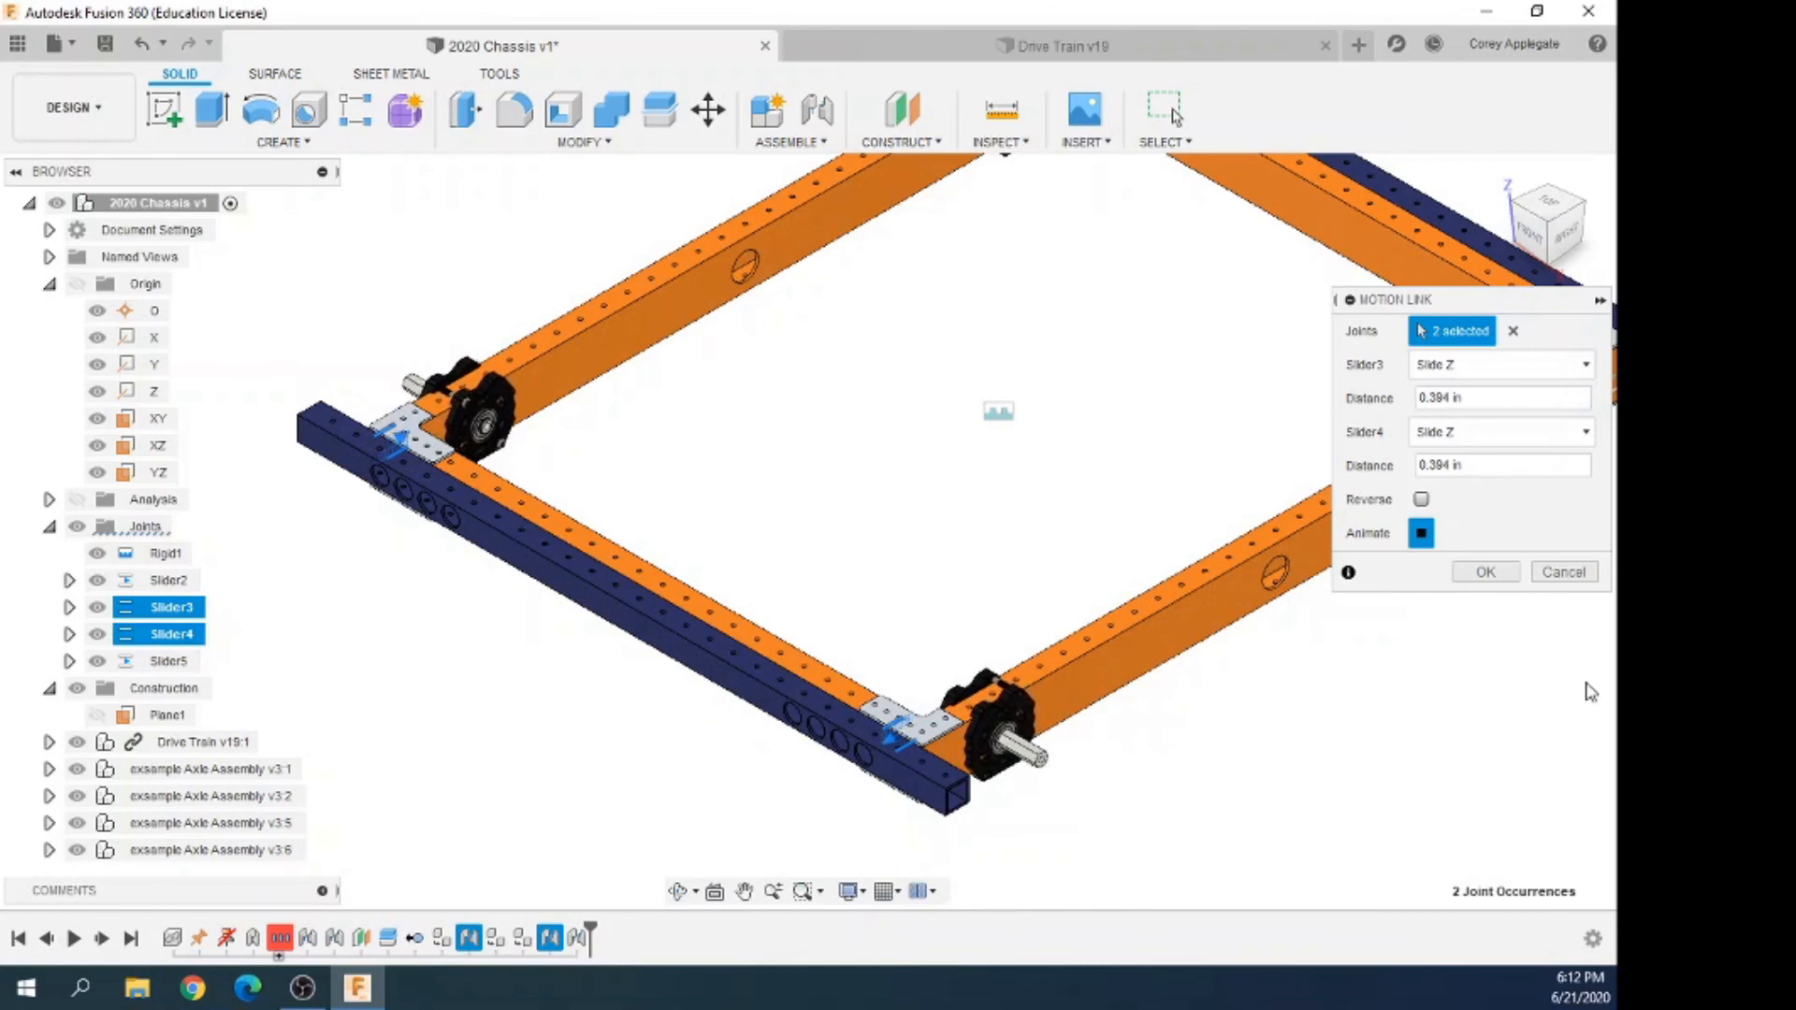
# Set the linked distances of Slider3 and Slider4 to 1 in each and accept the motion link
pyautogui.moveTo(1496, 466); pyautogui.dragTo(1374, 466)
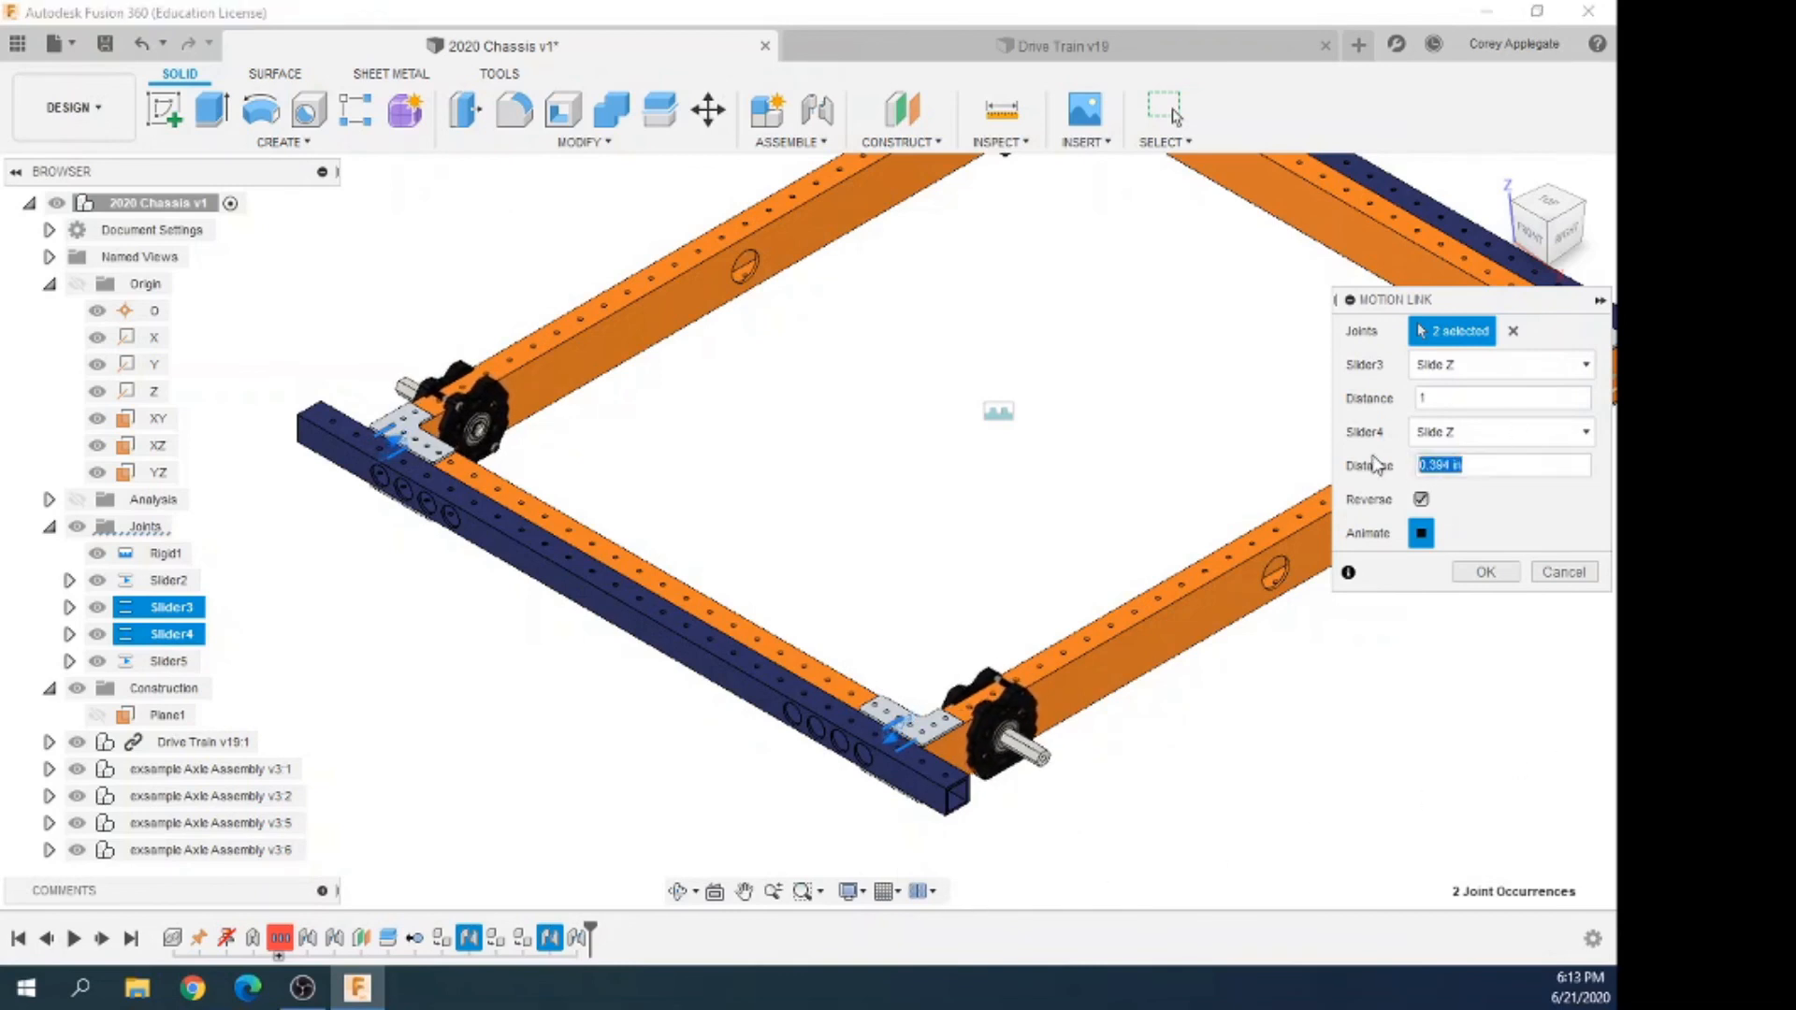
pyautogui.write('1')
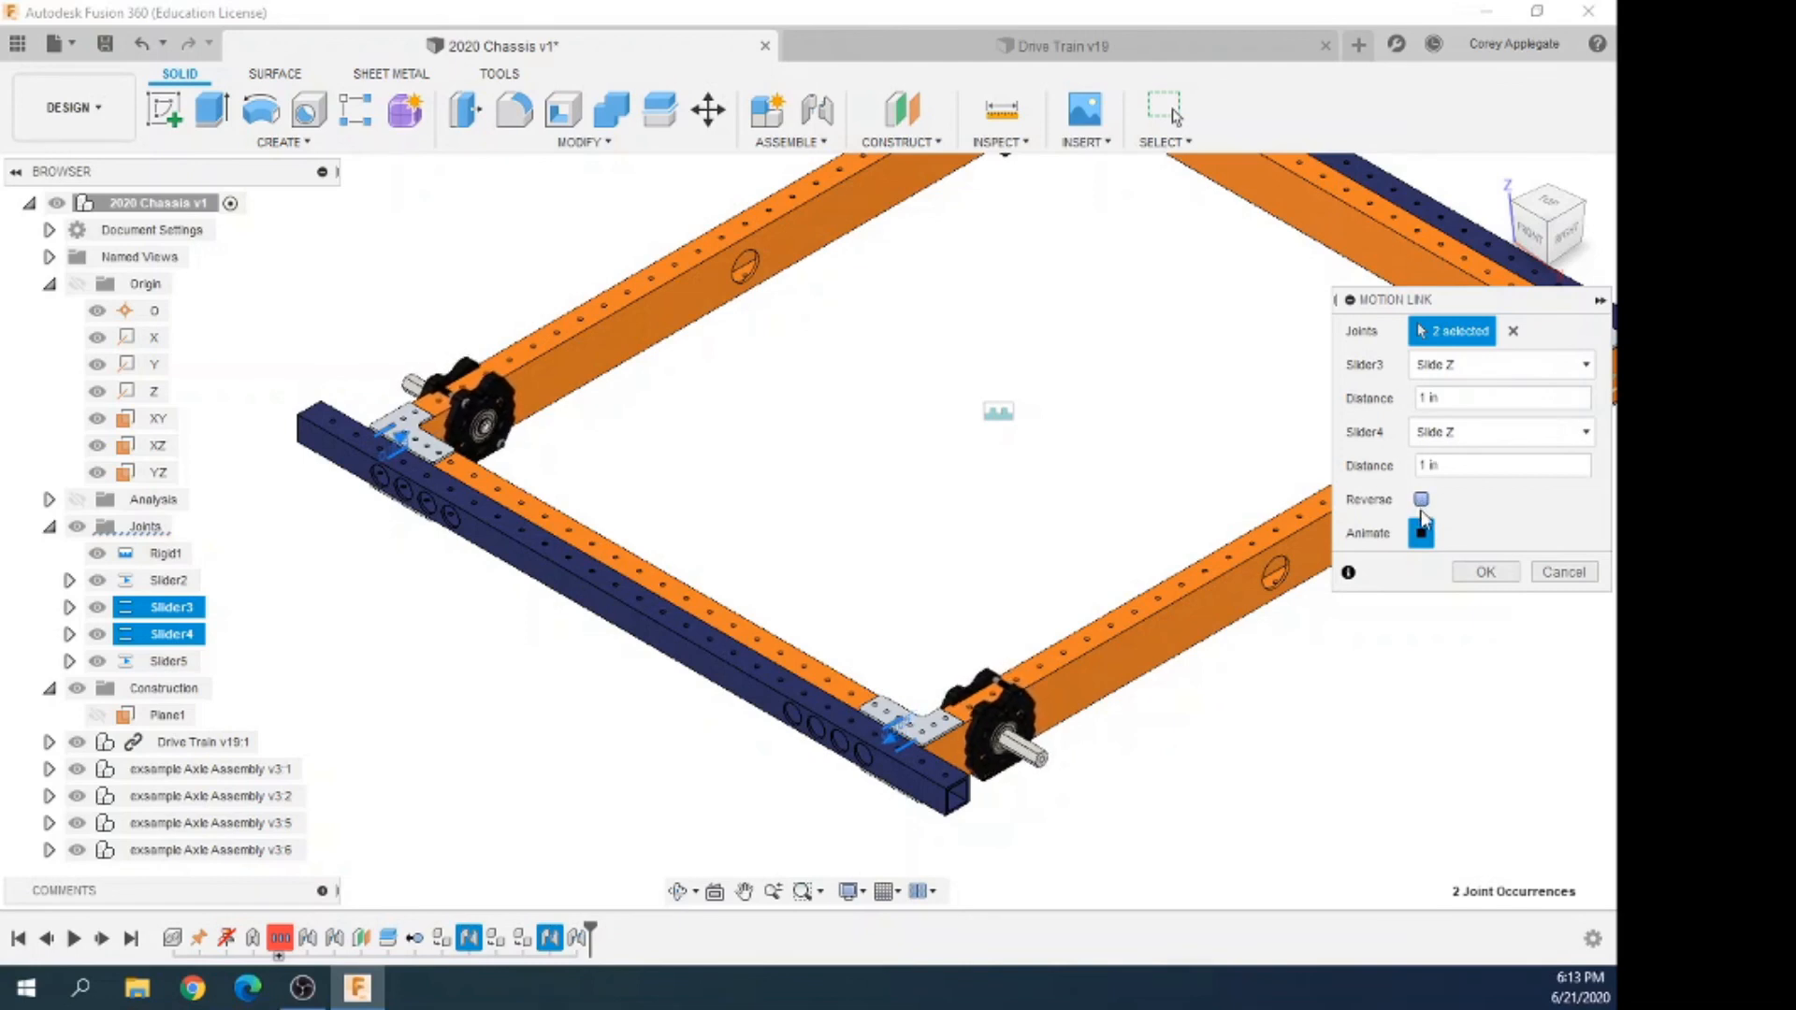
pyautogui.click(1486, 574)
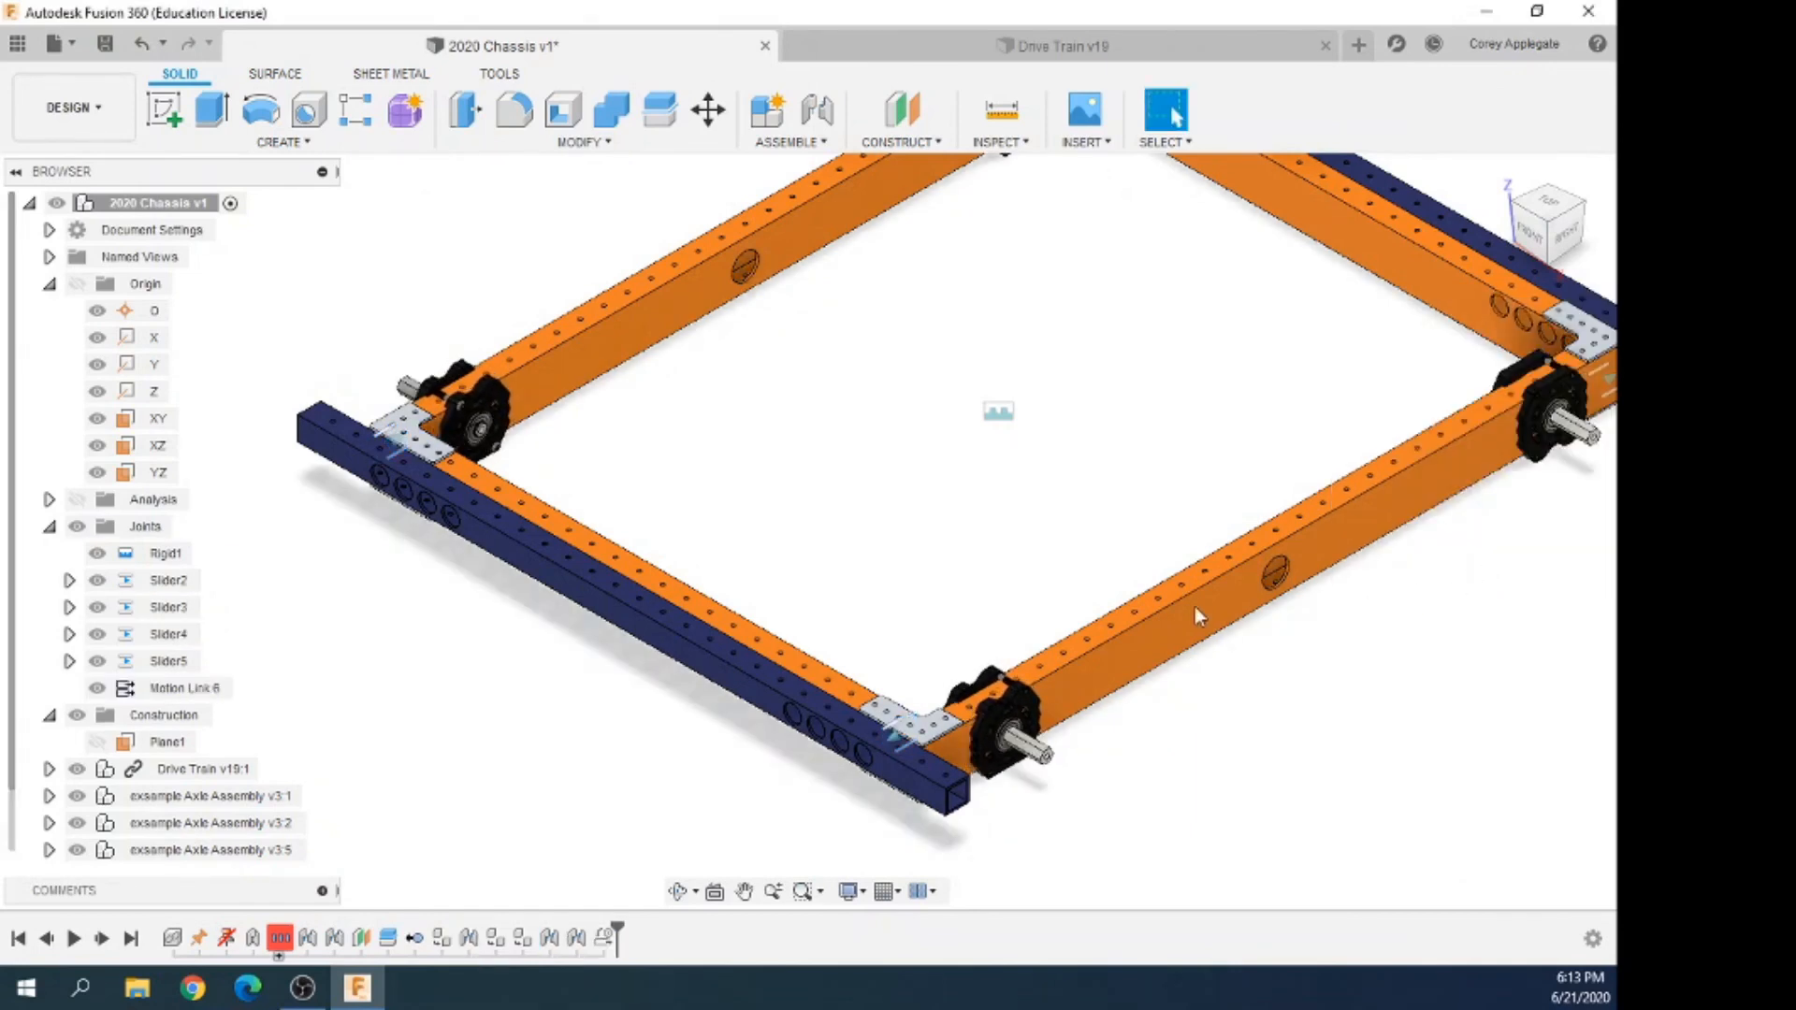
# Create a motion link between the Slider2 and Slider5 joints with the motion reversed
pyautogui.click(790, 141)
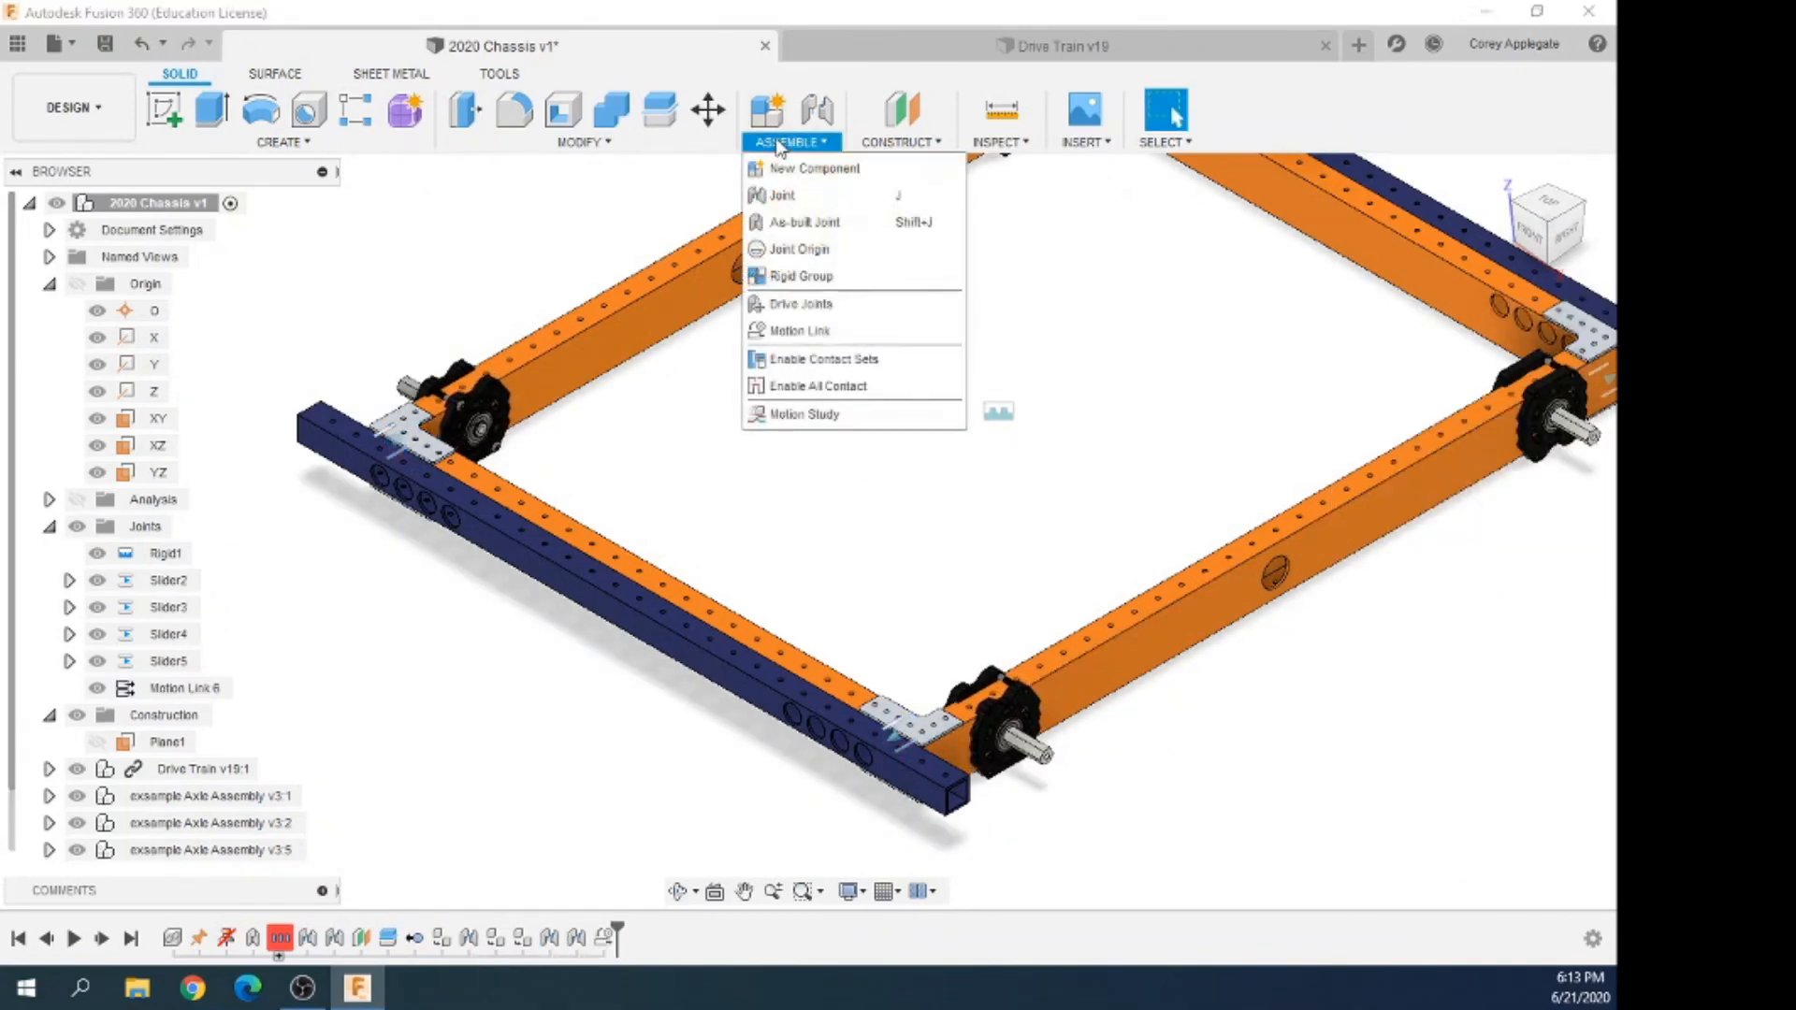
pyautogui.click(821, 332)
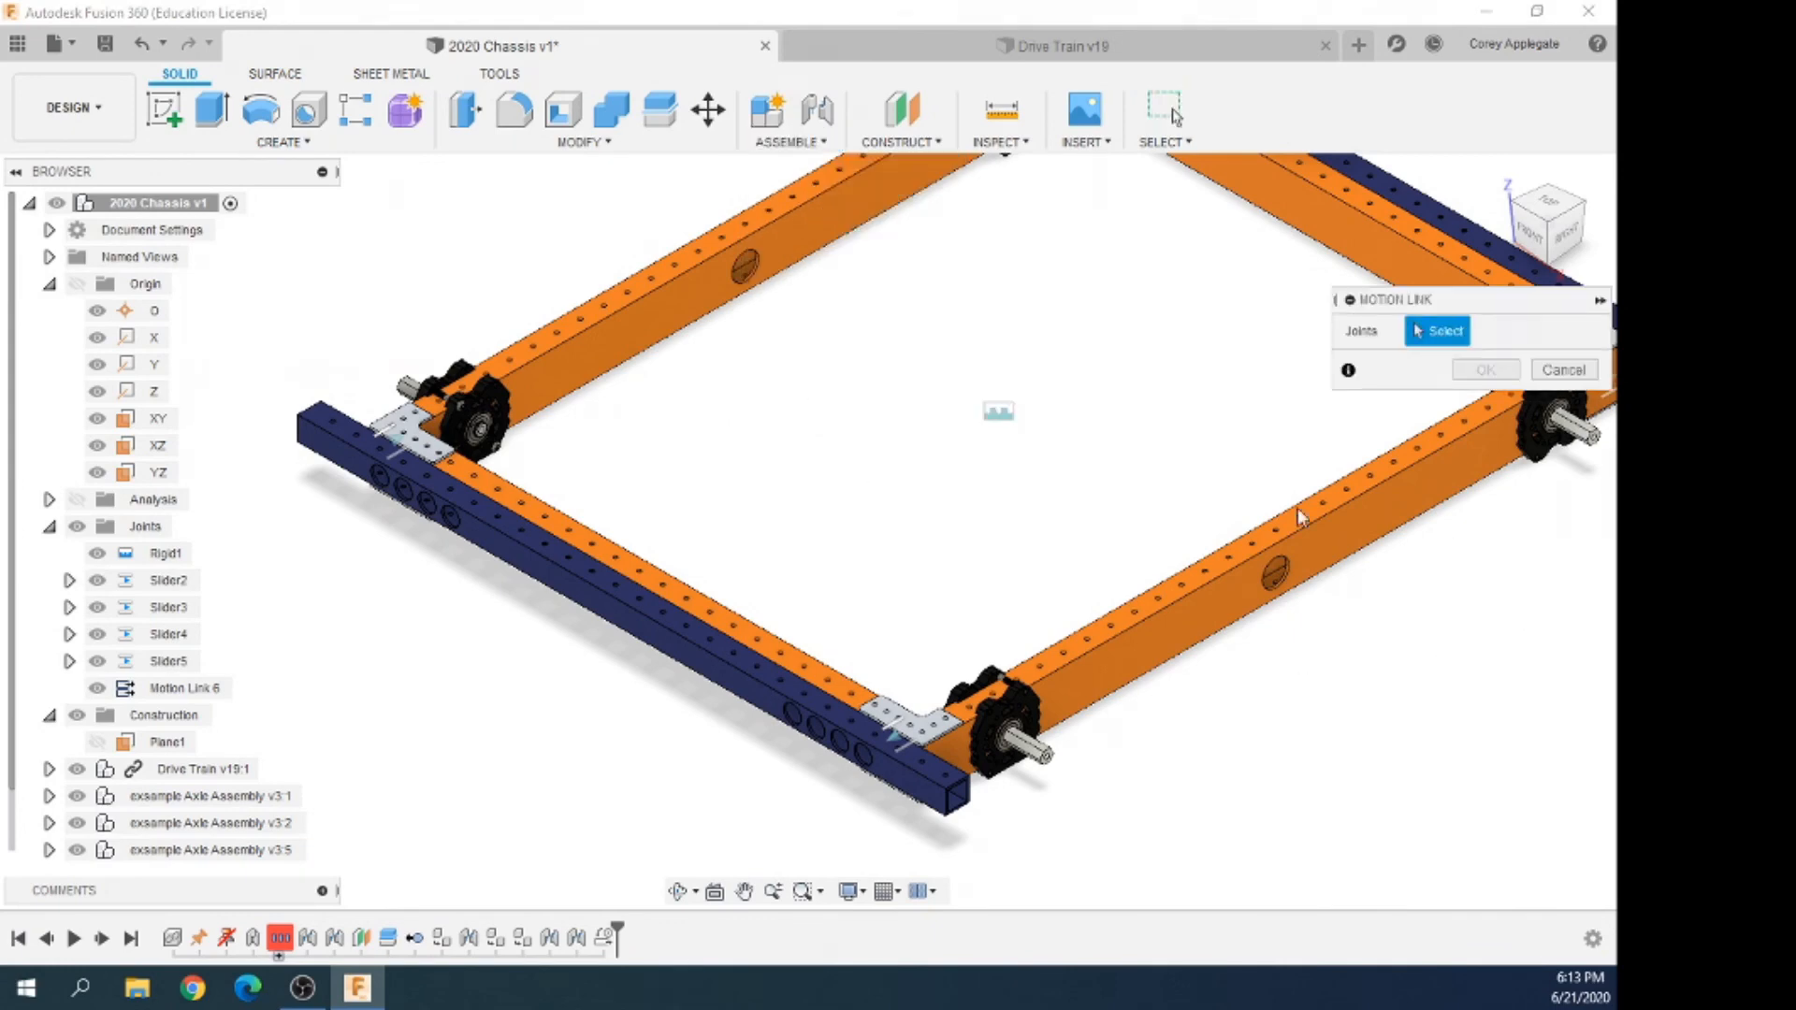
pyautogui.scroll(-3, 841, 509)
pyautogui.scroll(5, 1340, 406)
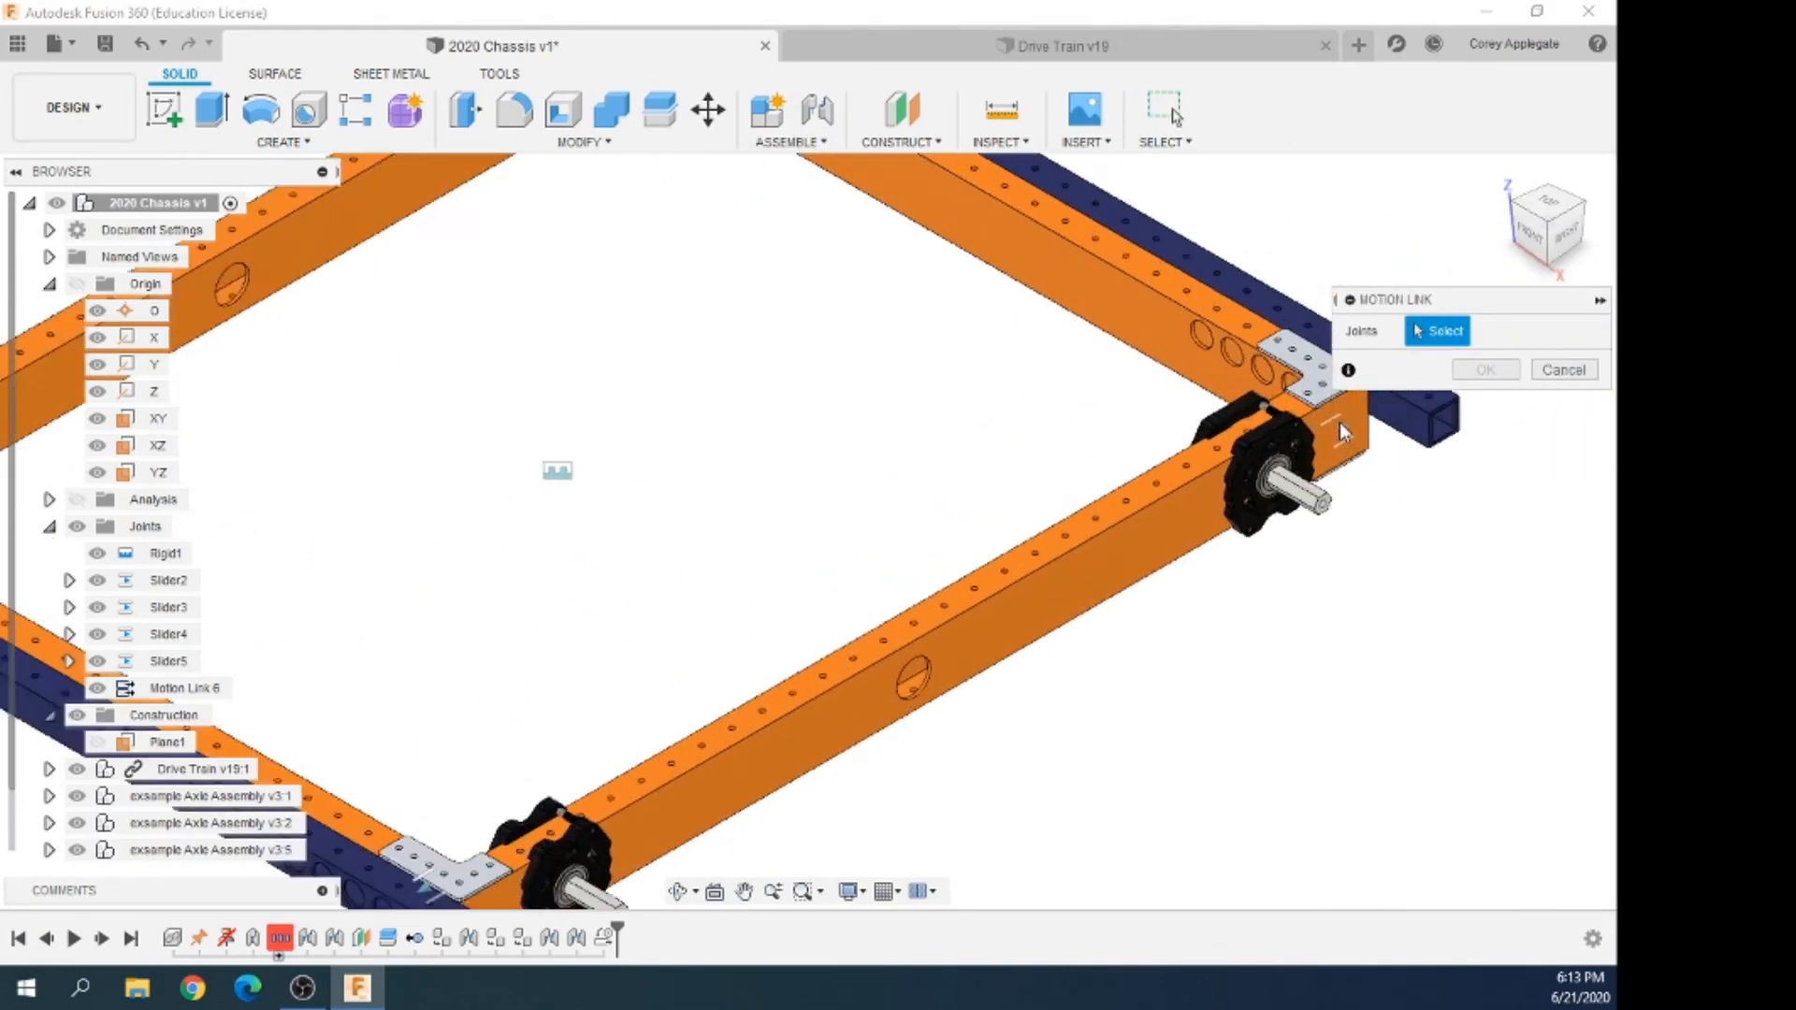
pyautogui.click(1339, 432)
pyautogui.scroll(-5, 1339, 435)
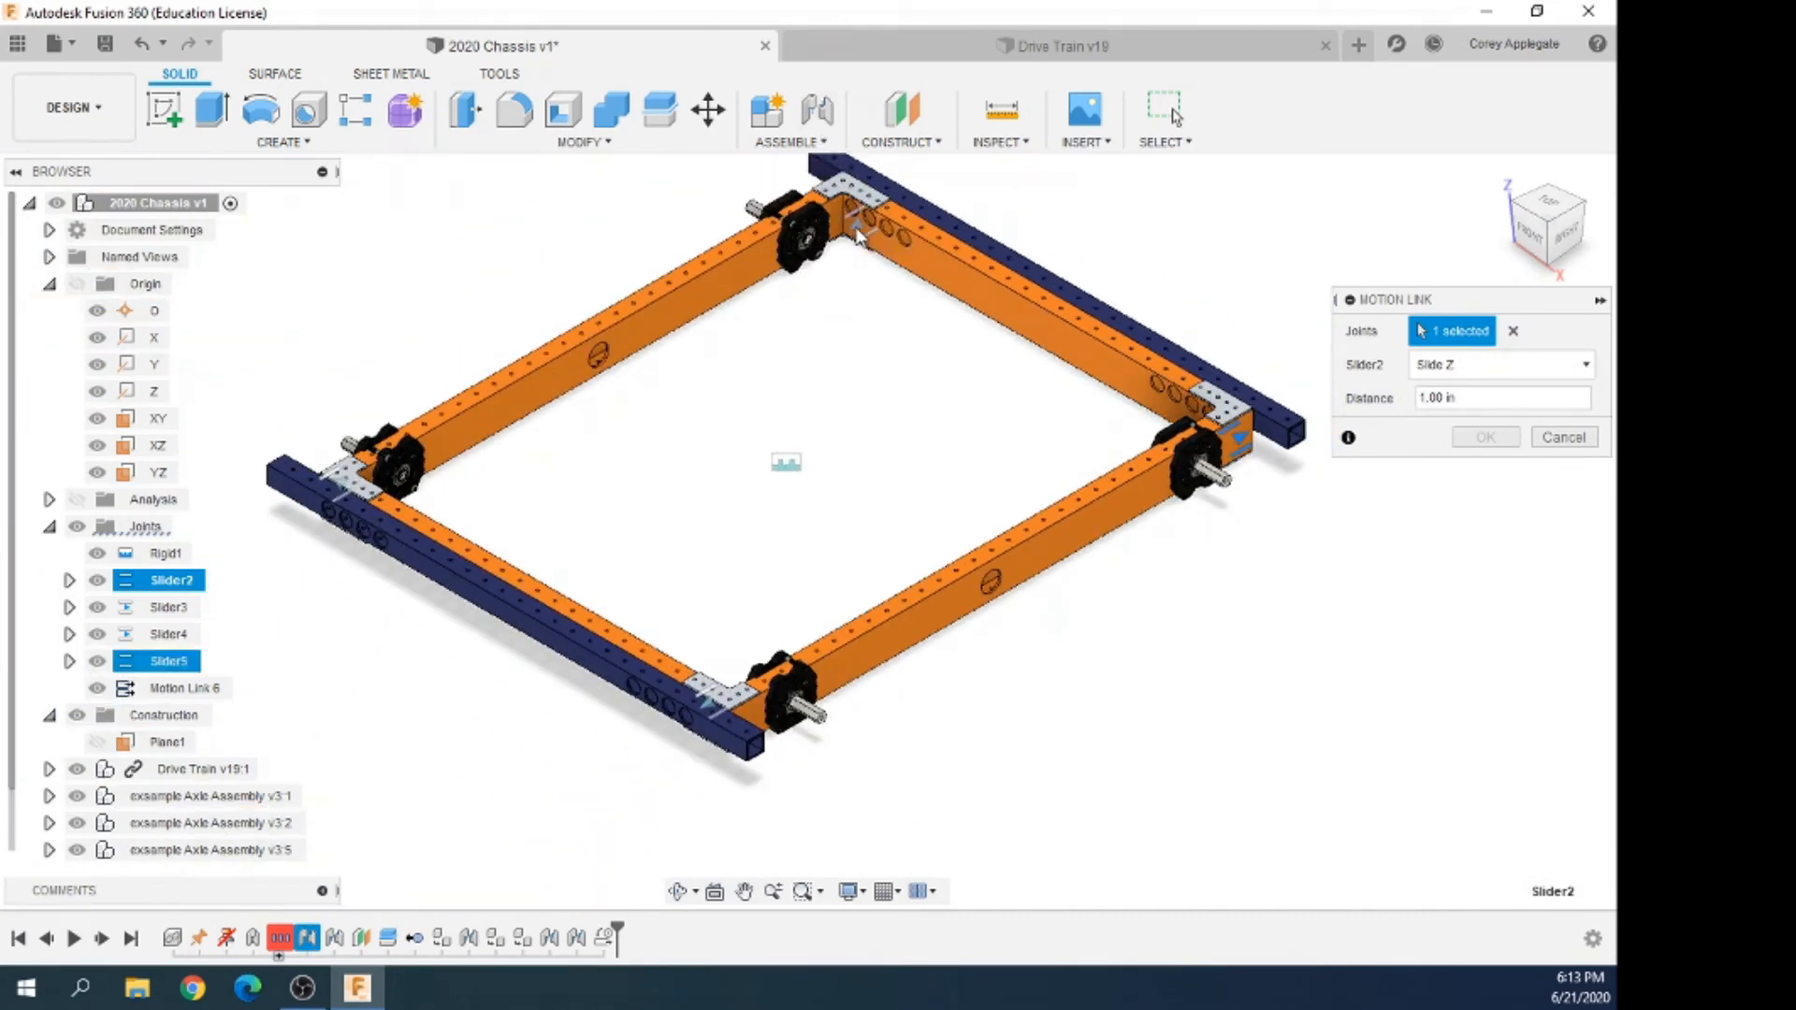
pyautogui.click(1219, 440)
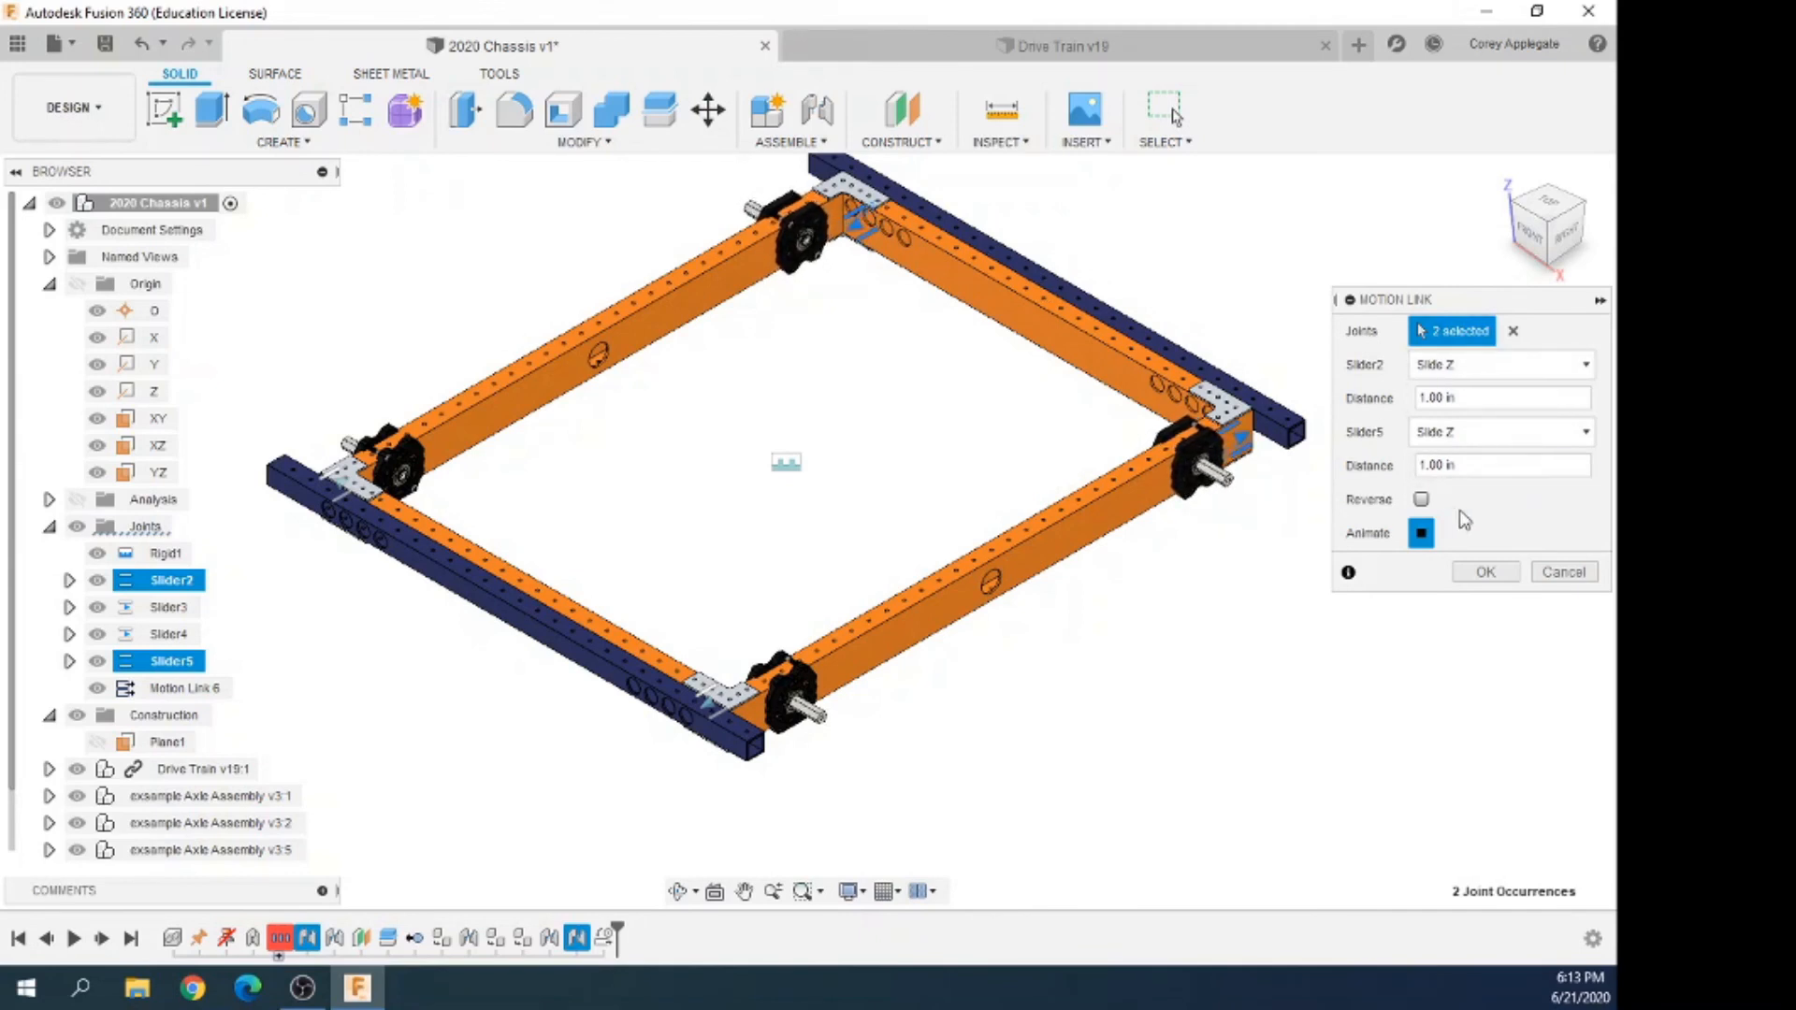
pyautogui.click(1421, 498)
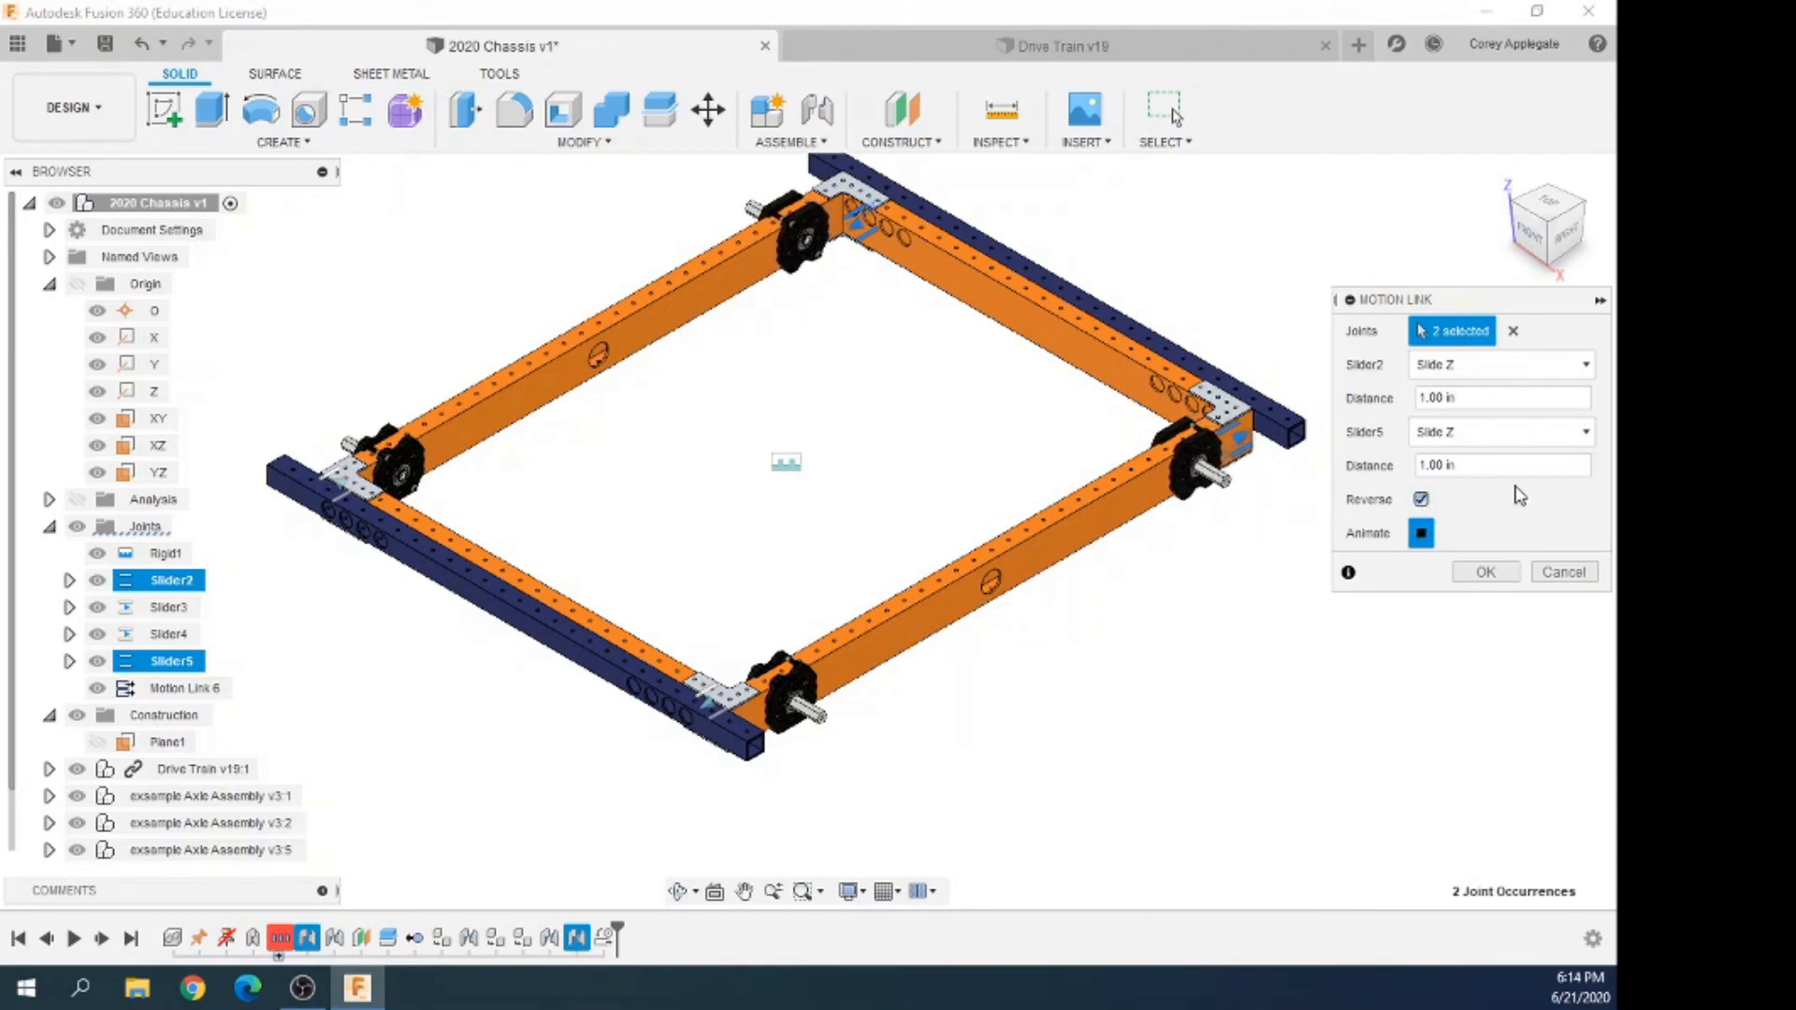
pyautogui.click(1485, 571)
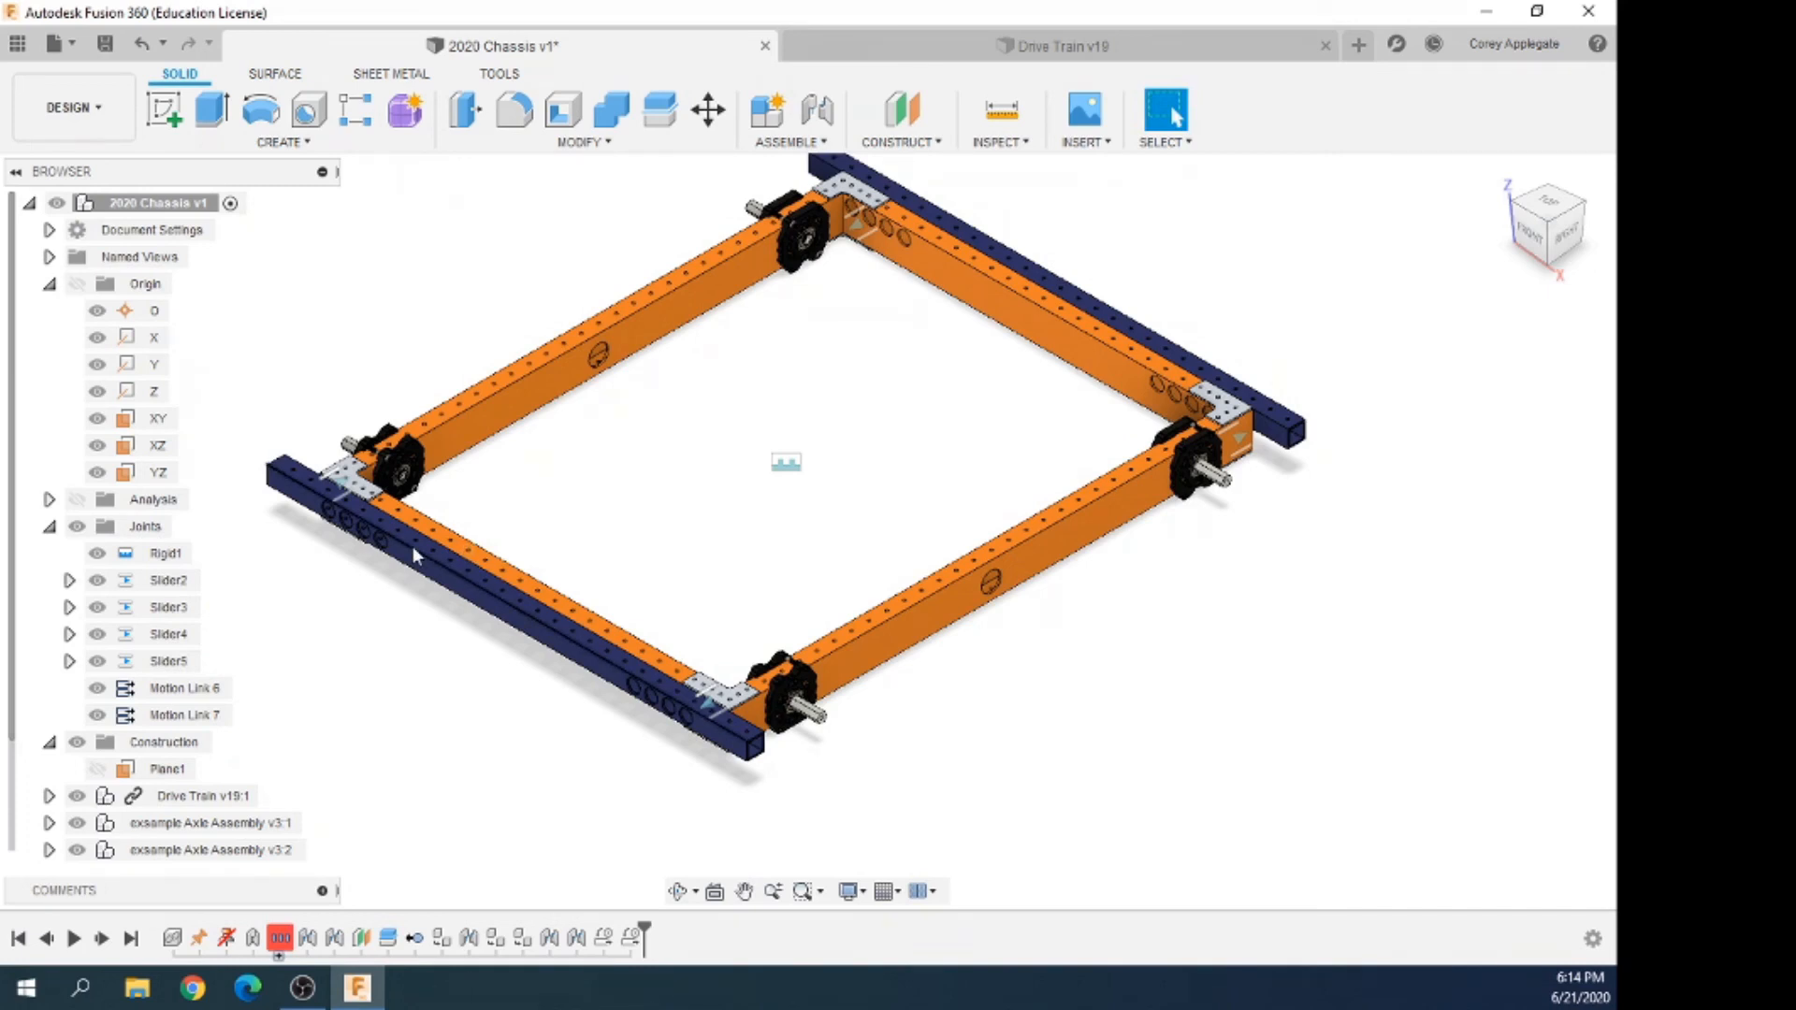
# Bring up the project's stored designs in the Assemblies folder
pyautogui.click(17, 44)
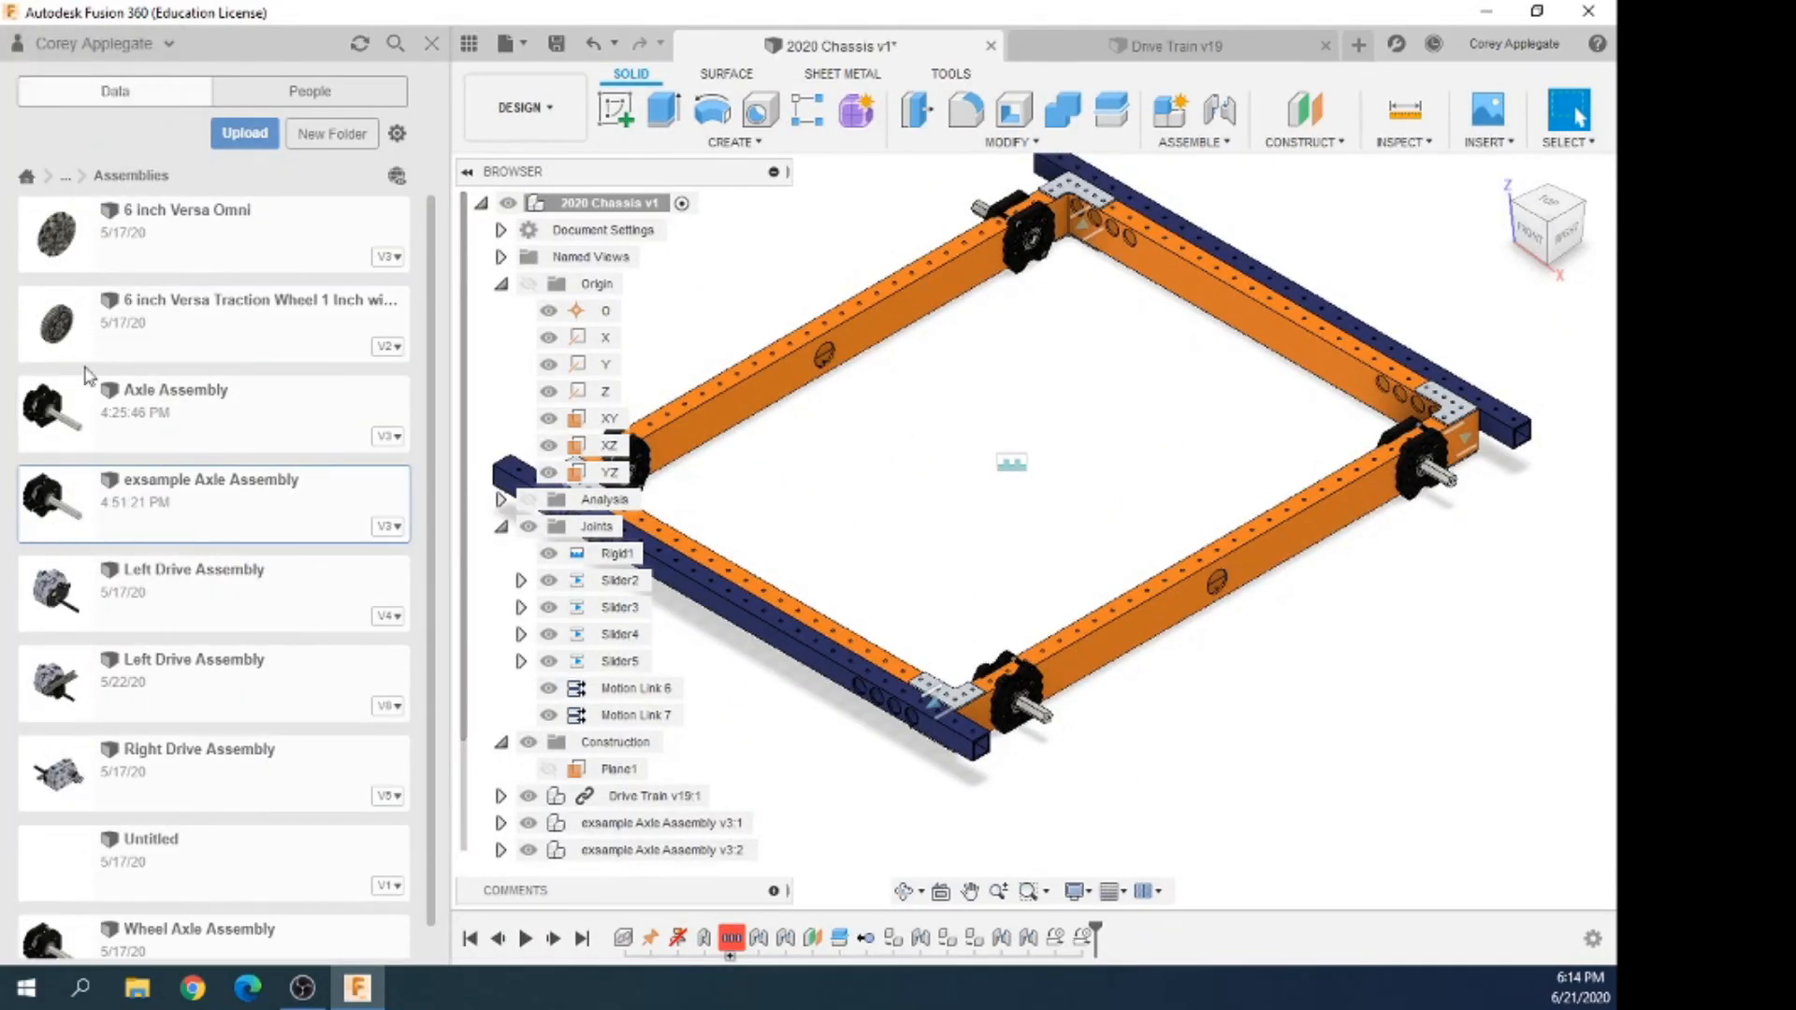